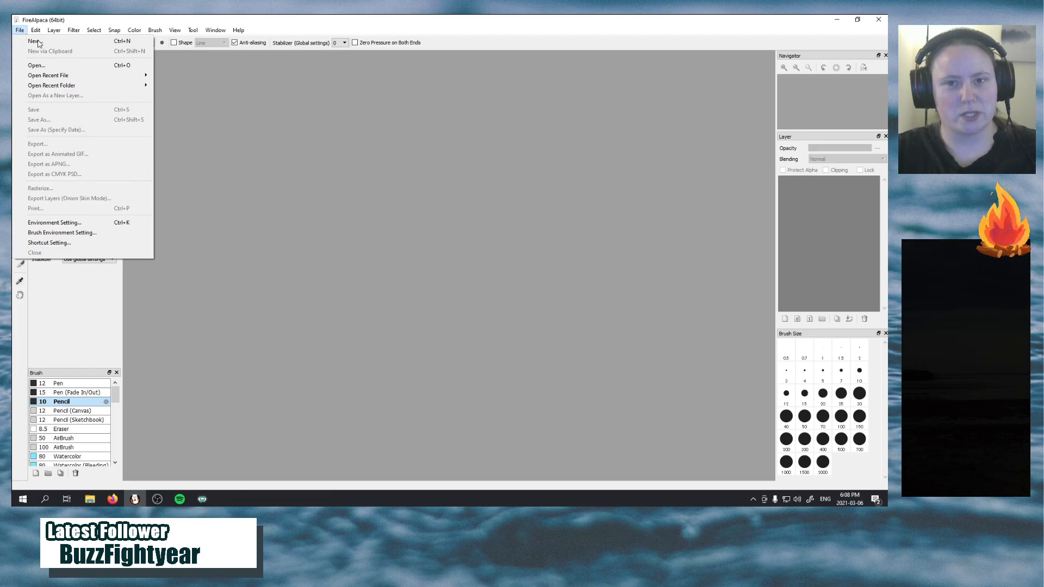
Open the recent files MagicalSashimi Heart.mdp and MagicalSashimi Laugh.mdp
mouse_move(106, 79)
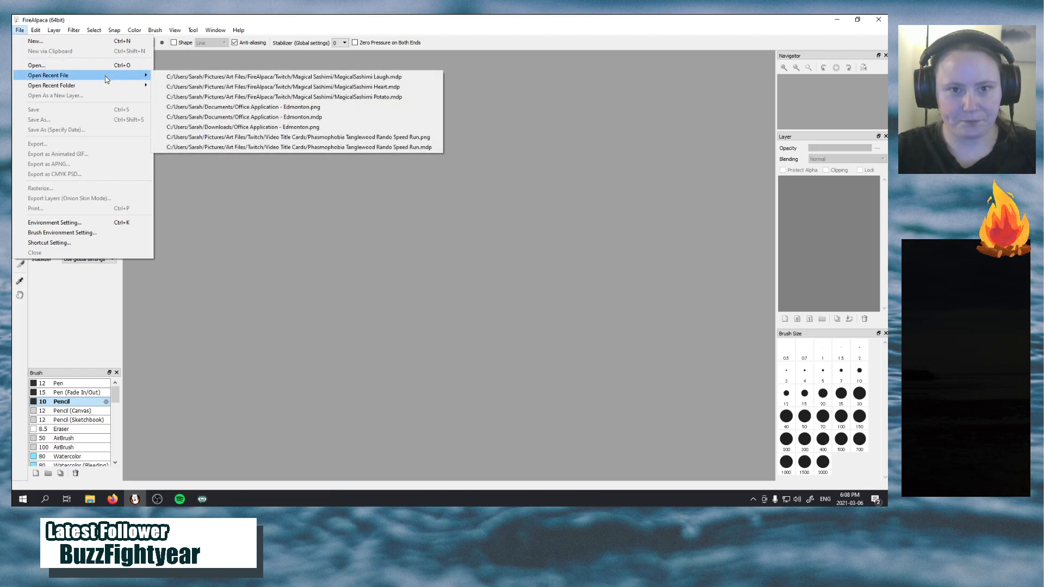
left_click(319, 87)
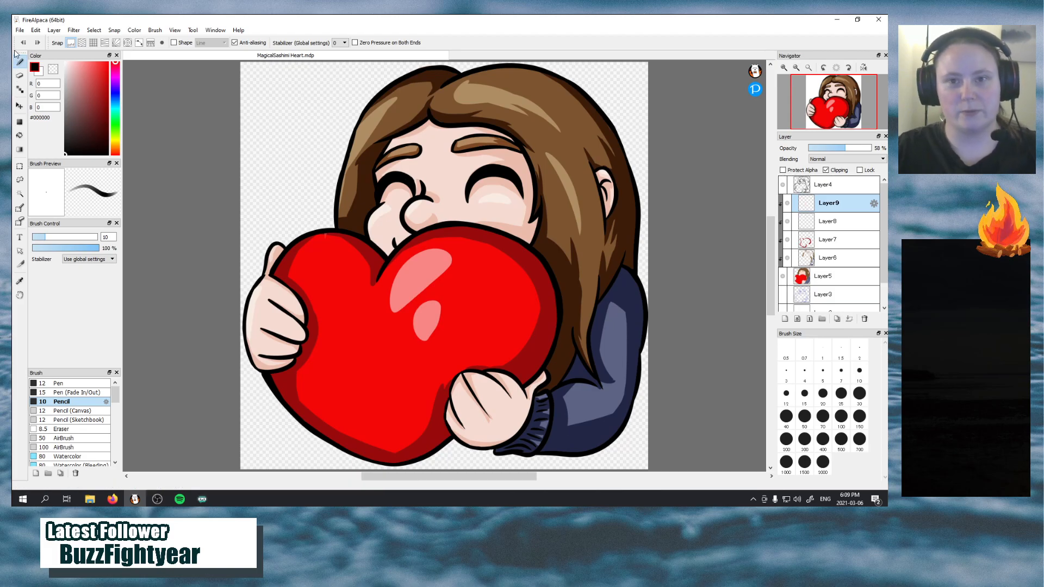
left_click(19, 30)
mouse_move(54, 30)
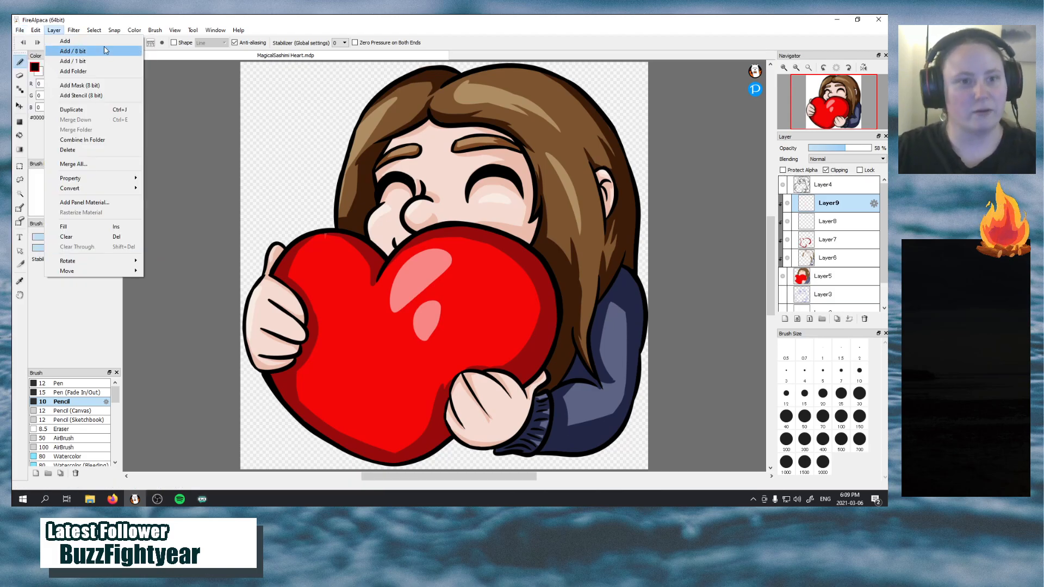
mouse_move(20, 30)
mouse_move(108, 75)
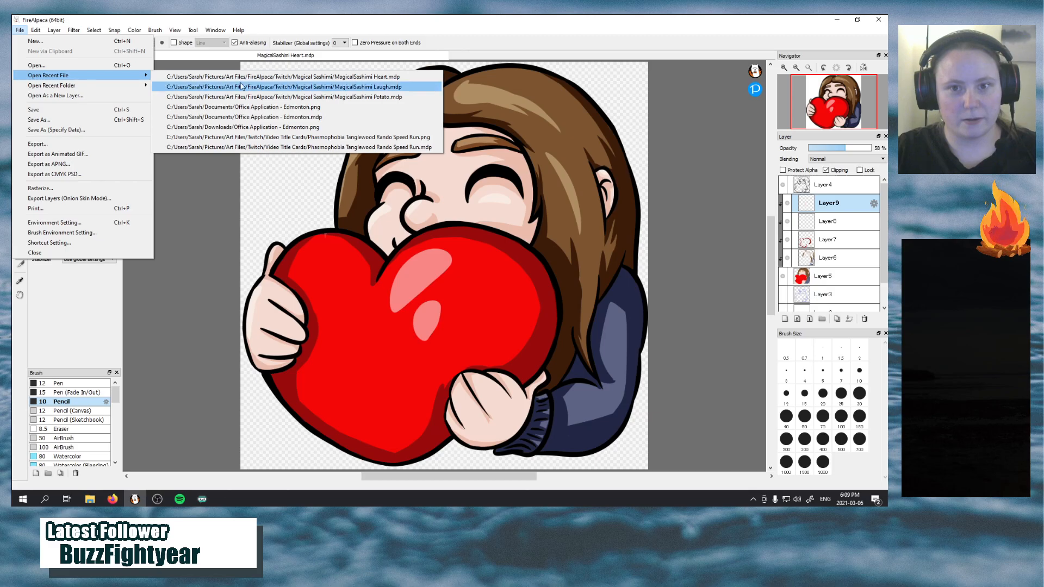
left_click(272, 87)
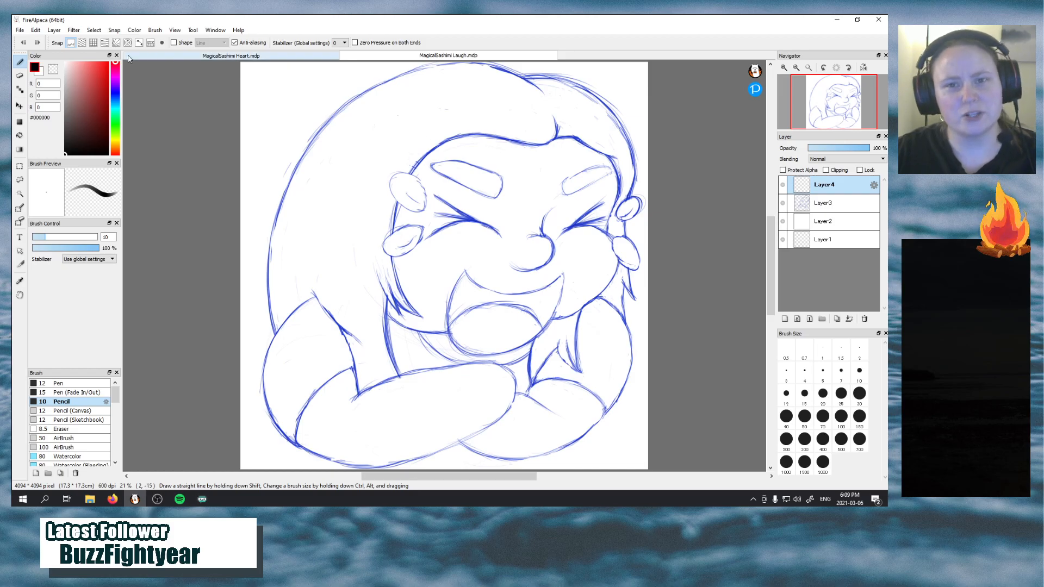
Create a new 4094 × 4094 pixel image at 600 dpi with a transparent background and a color layer
left_click(21, 32)
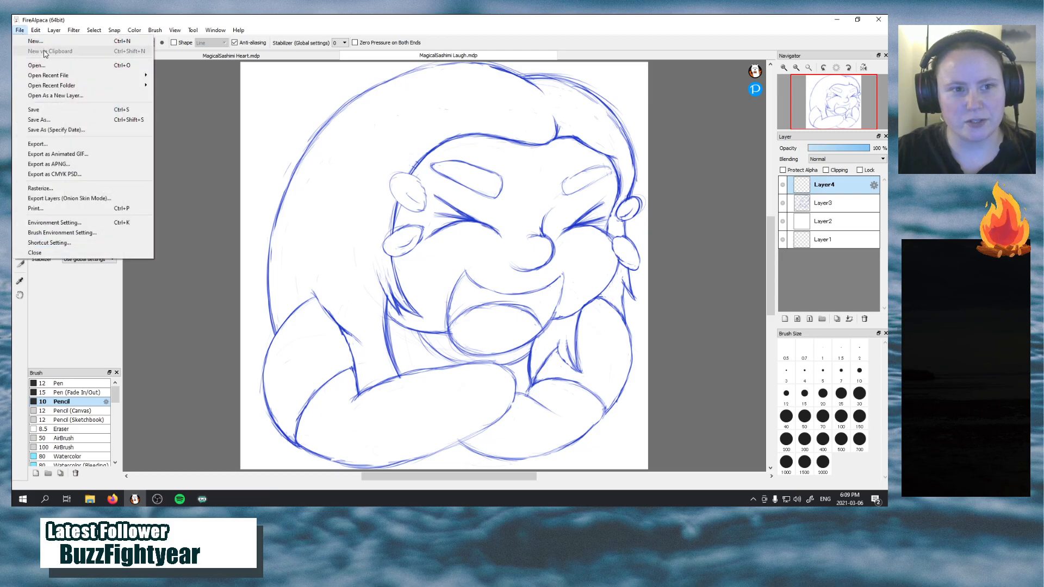
left_click(35, 41)
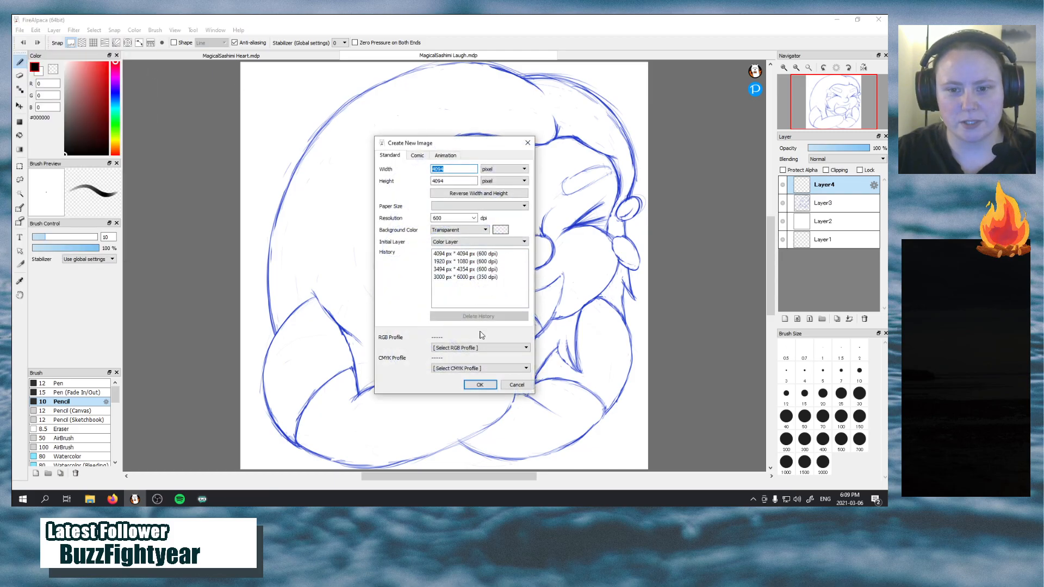
left_click(480, 384)
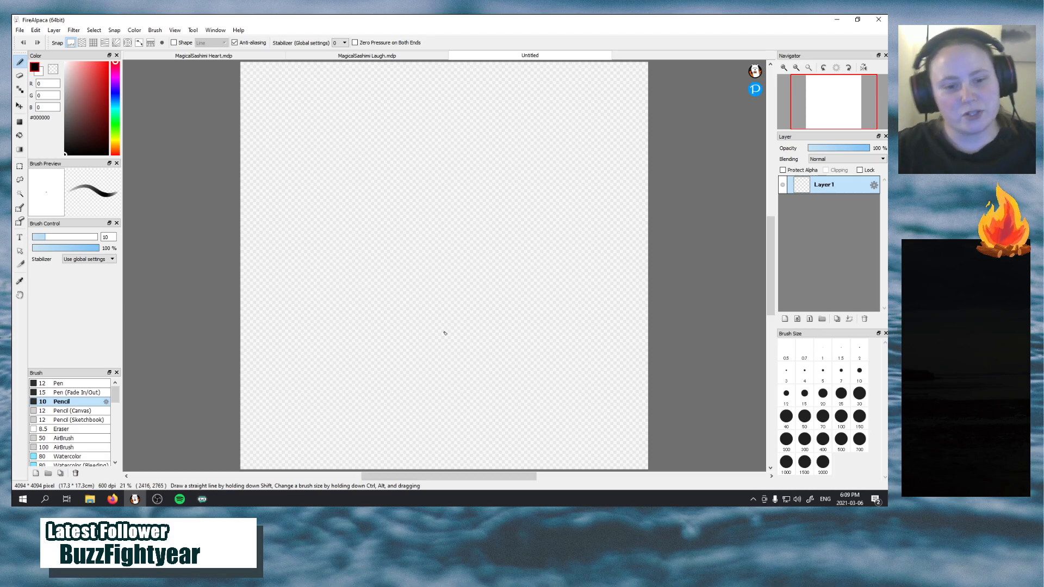
mouse_move(155, 502)
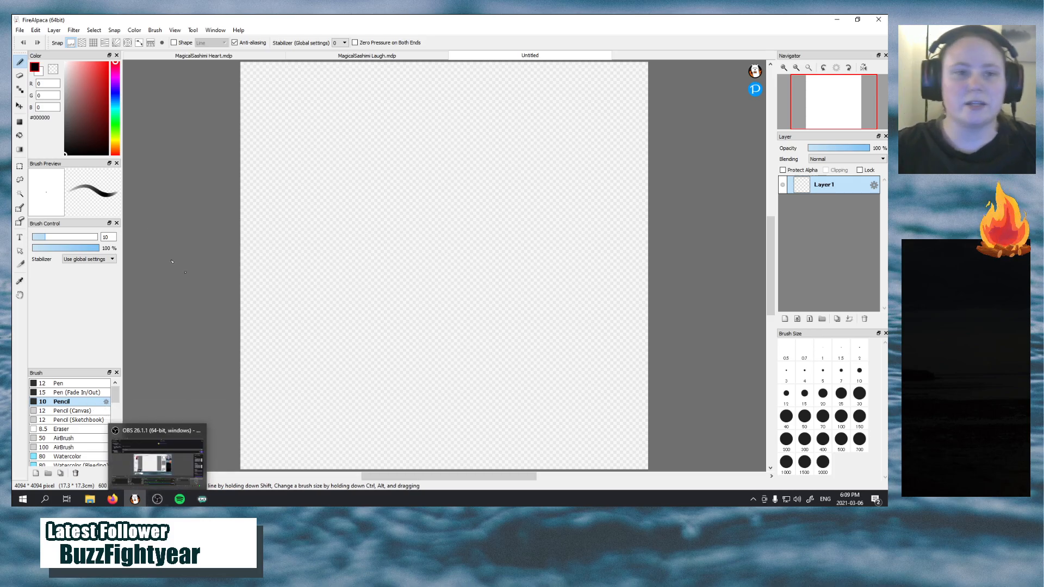
left_click(22, 31)
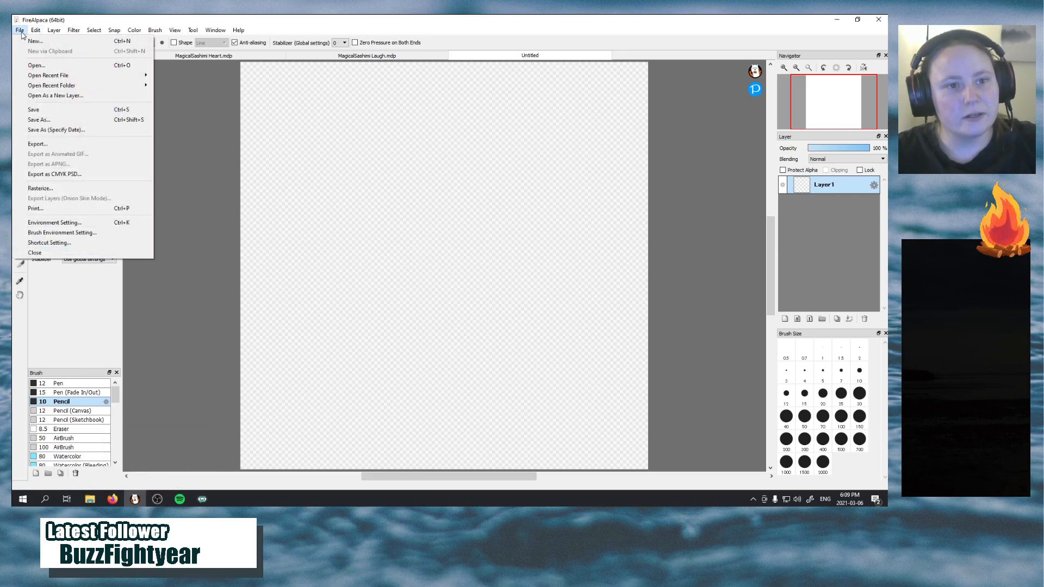
Add a layer above Layer1 and bucket-fill it with white
left_click(785, 319)
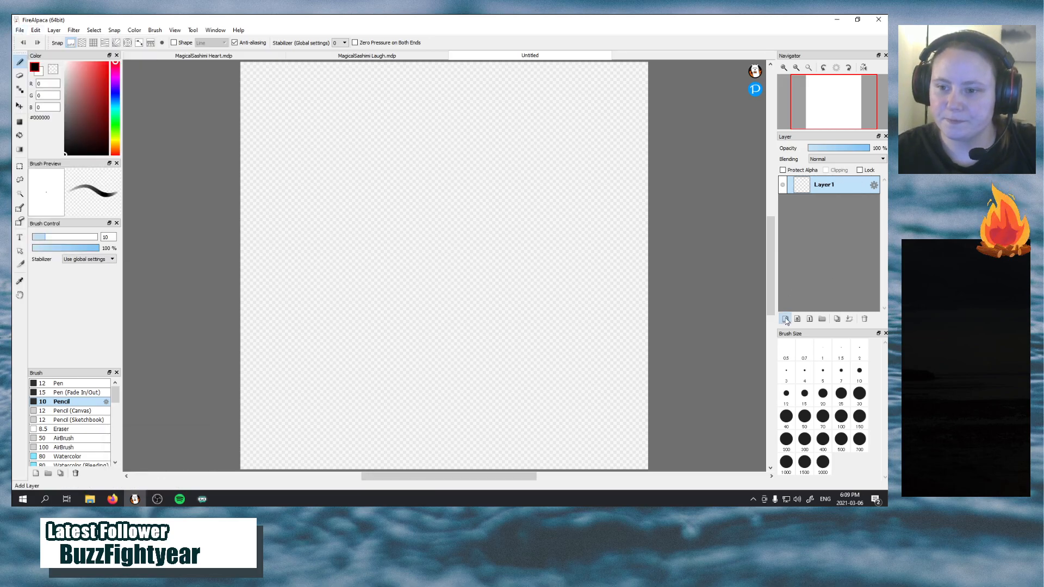
left_click(784, 319)
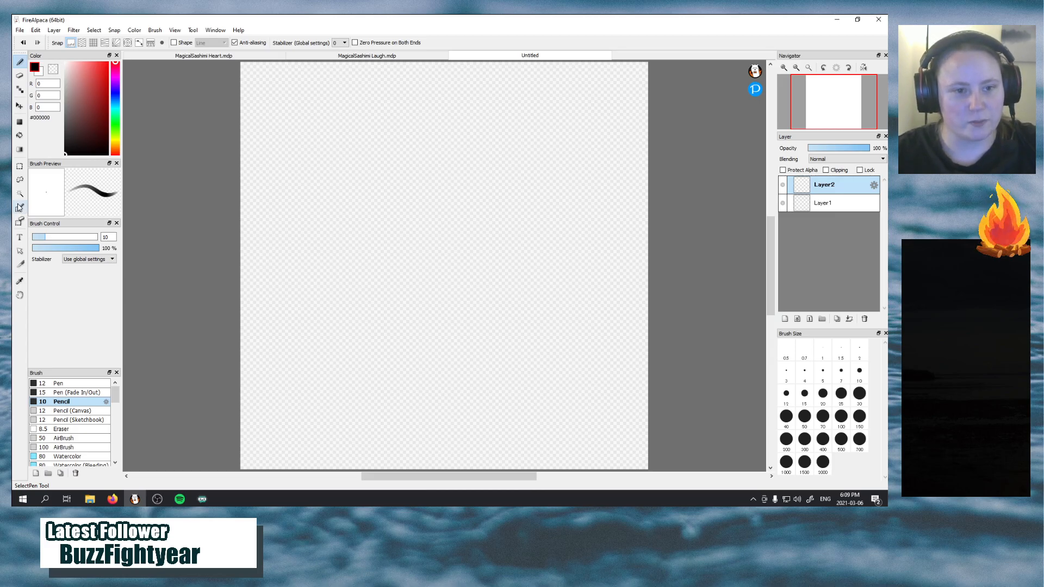
left_click(20, 136)
left_click(38, 73)
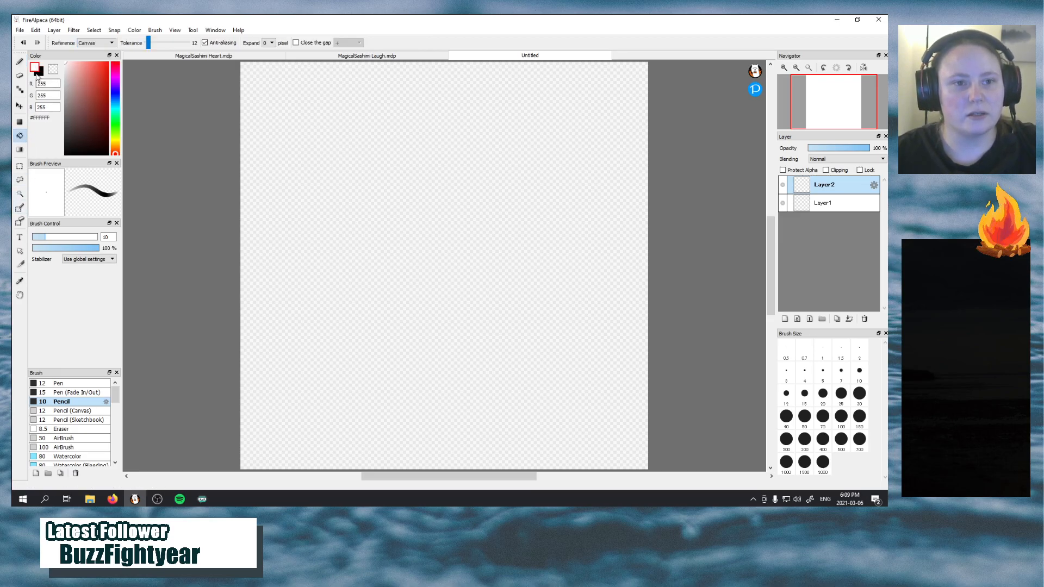
left_click(318, 165)
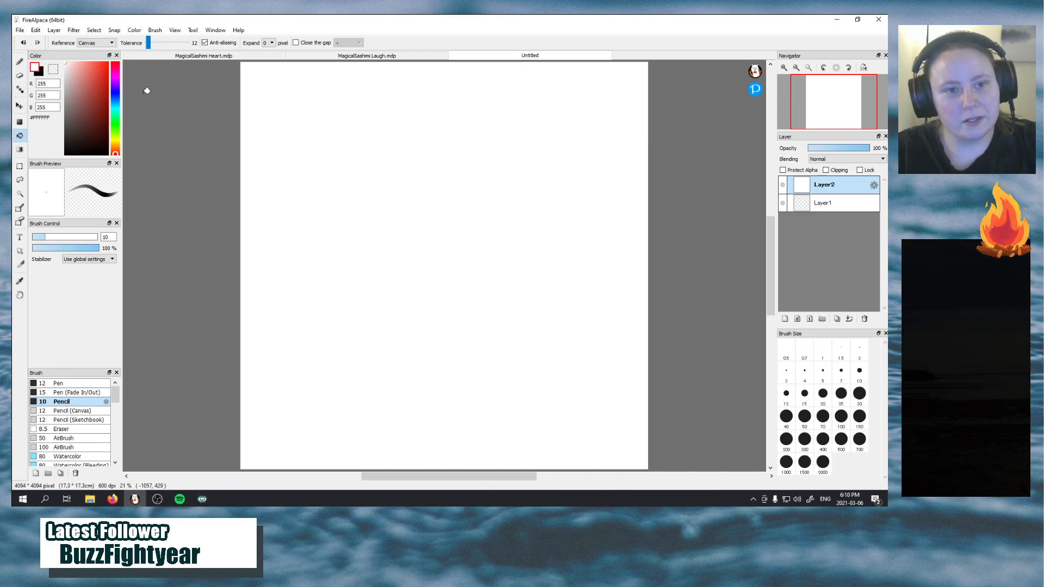
Set the foreground color to the blue #002FFF
left_click(116, 97)
left_click(116, 97)
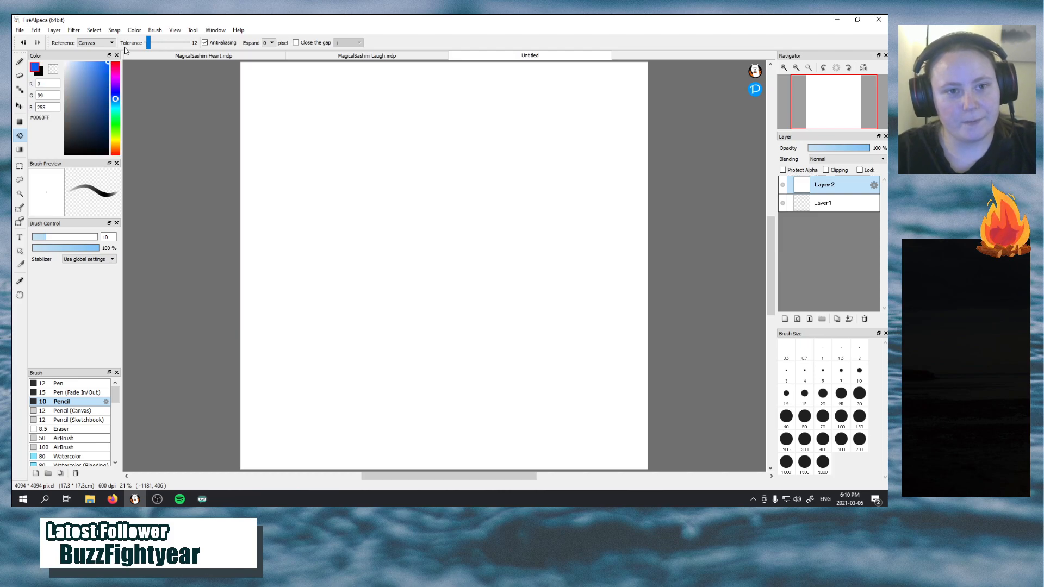
left_click(116, 96)
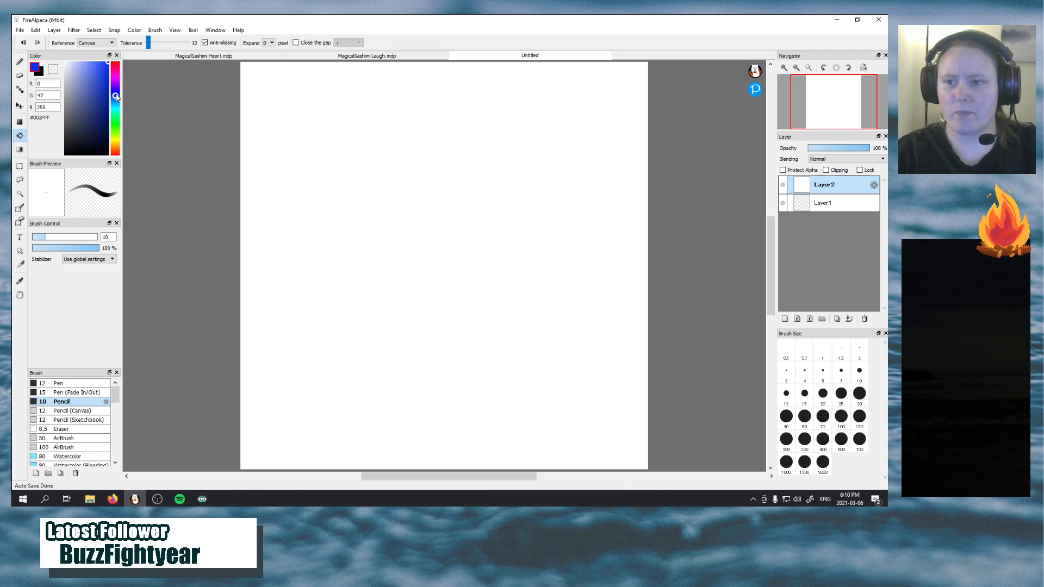
Try filling the white layer with blue and undo the fill
left_click(257, 181)
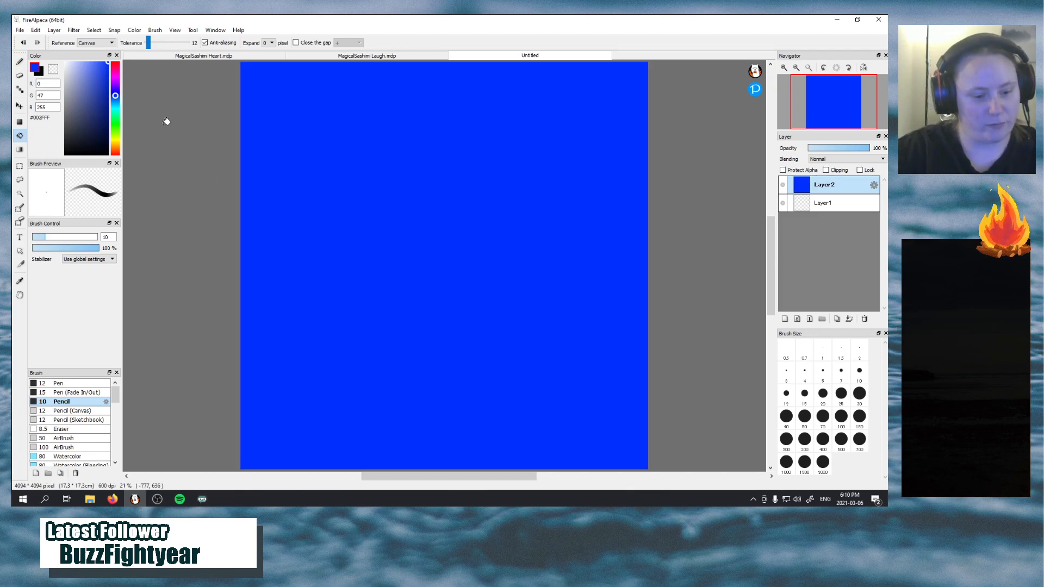
key("ctrl+z")
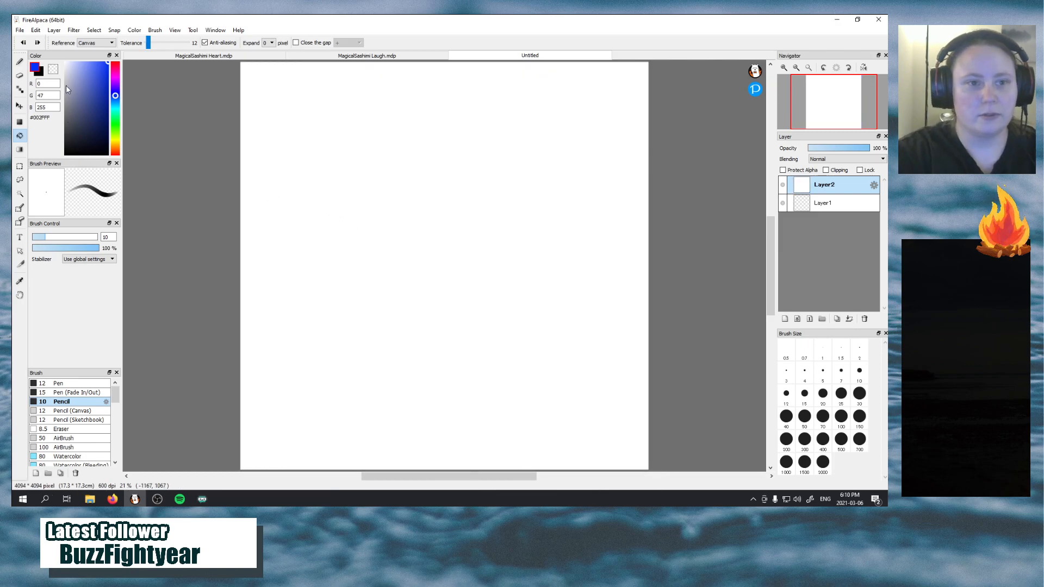
Switch to the Brush tool with the size 10 Pencil and try a stroke on the white layer, undoing it
left_click(19, 61)
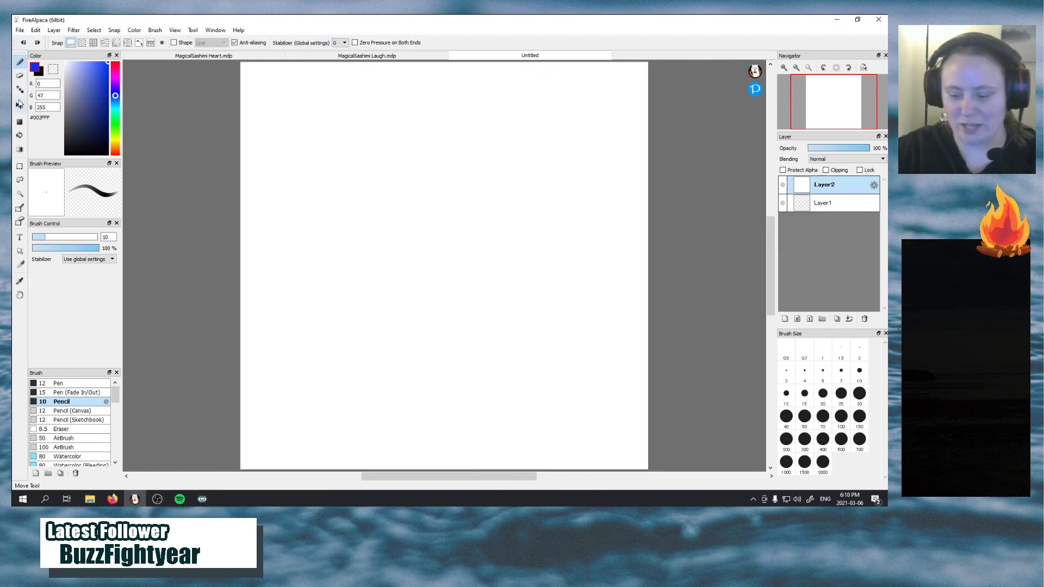
mouse_move(437, 238)
left_mouse_down()
mouse_move(419, 225)
mouse_move(496, 274)
mouse_move(494, 316)
left_mouse_up()
key("ctrl+z")
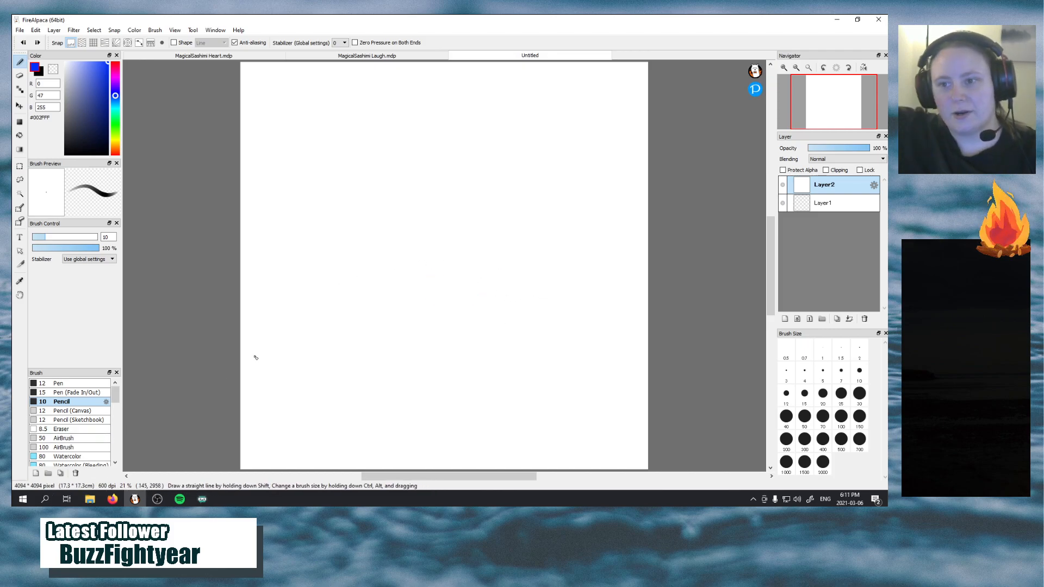
Add a new layer above the white one and sketch rough overlapping circles for the head in its upper middle
left_click(785, 319)
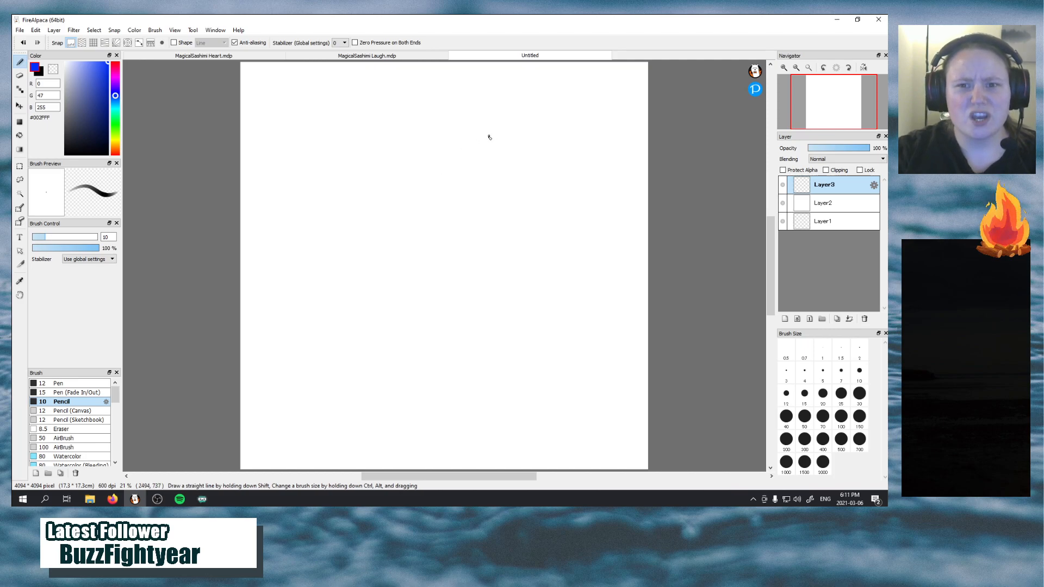
mouse_move(468, 139)
left_mouse_down()
mouse_move(414, 142)
mouse_move(445, 286)
mouse_move(520, 150)
mouse_move(377, 177)
mouse_move(452, 326)
mouse_move(548, 158)
mouse_move(359, 161)
mouse_move(435, 293)
mouse_move(574, 201)
mouse_move(376, 158)
left_mouse_up()
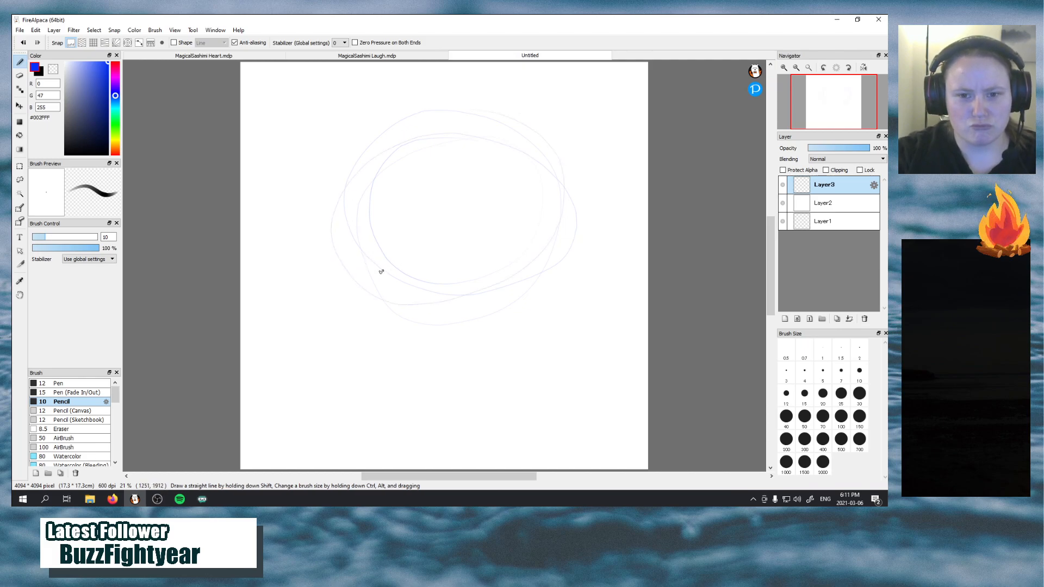
Try small mouth circles at the head's lower-left edge and slanted brow strokes, and undo them
mouse_move(381, 265)
left_mouse_down()
mouse_move(355, 263)
mouse_move(382, 271)
mouse_move(394, 293)
left_mouse_up()
left_click_drag(422, 217, 472, 188)
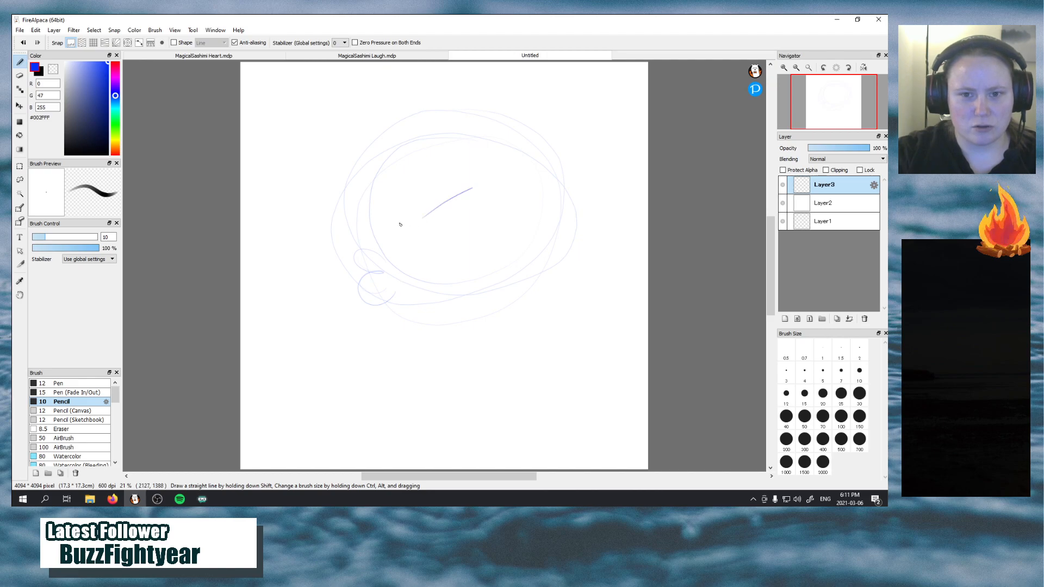
left_click_drag(335, 193, 356, 219)
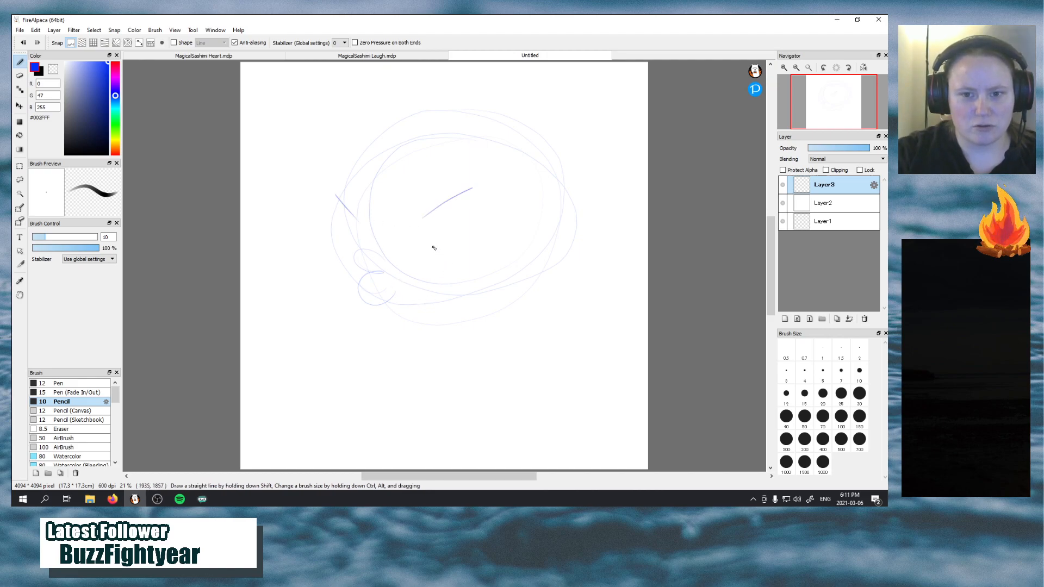
key("ctrl+z")
key("ctrl+z")
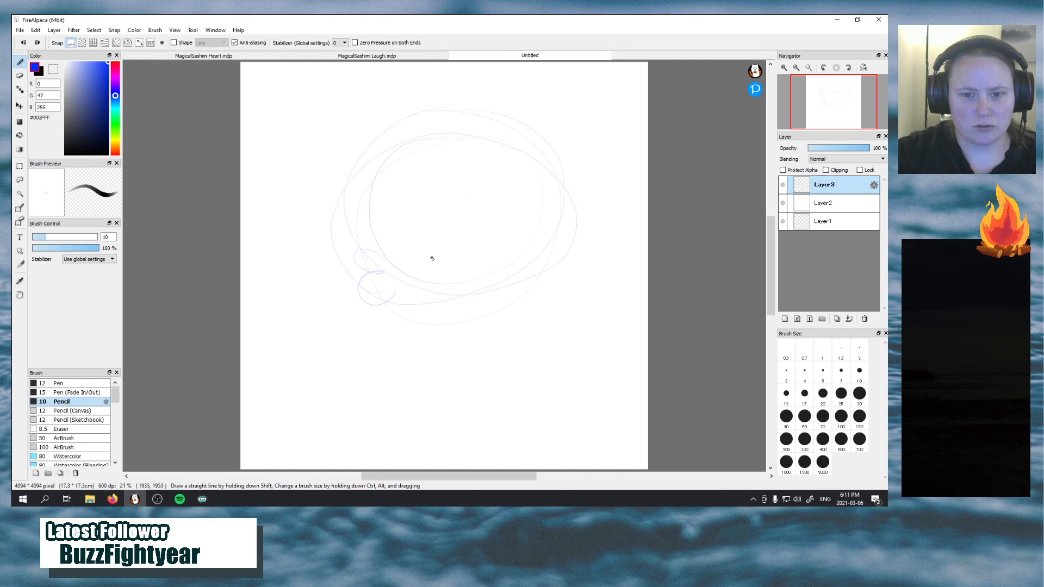
key("ctrl+z")
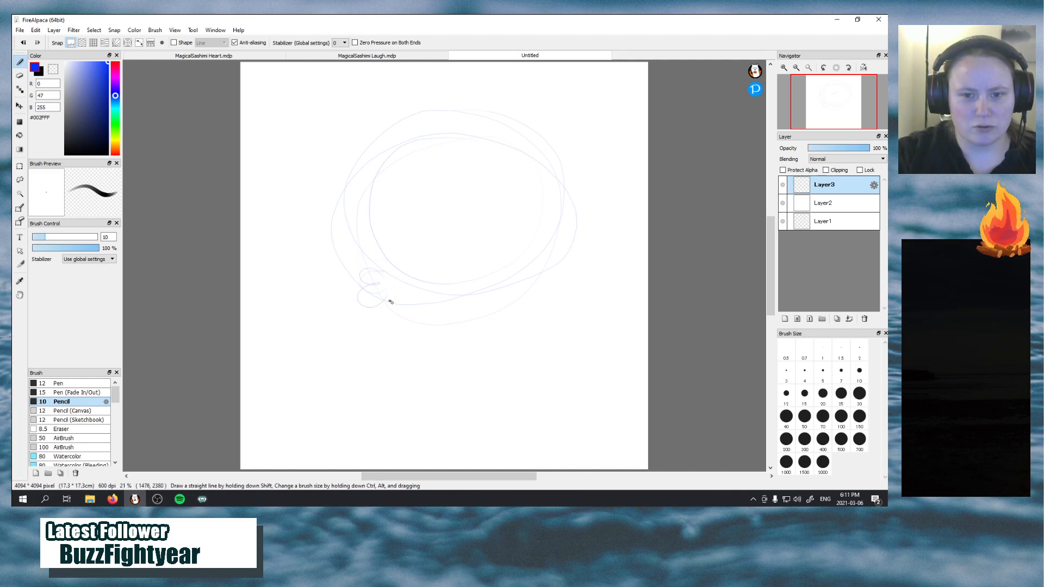
mouse_move(359, 272)
left_mouse_down()
mouse_move(363, 292)
mouse_move(387, 294)
left_mouse_up()
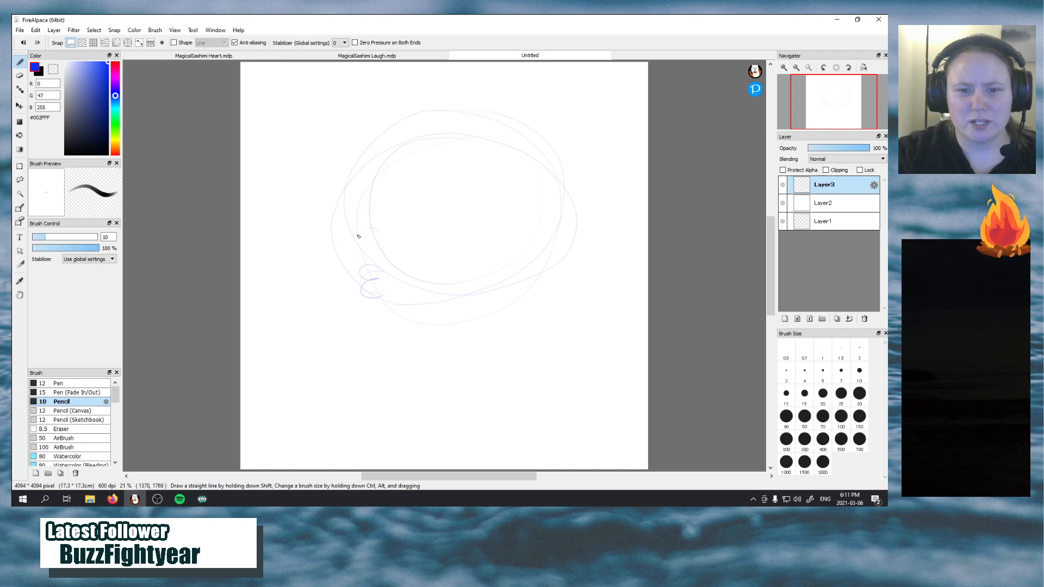
key("ctrl+z")
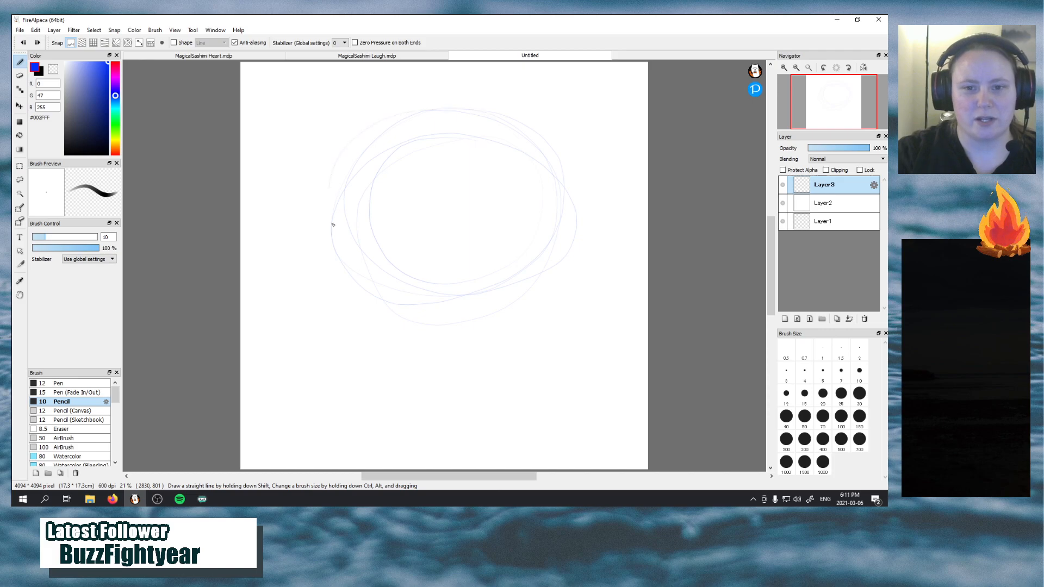
Widen the rough head outline with more curved strokes along its left, lower and right edges
mouse_move(331, 221)
left_mouse_down()
mouse_move(358, 234)
mouse_move(340, 294)
left_mouse_up()
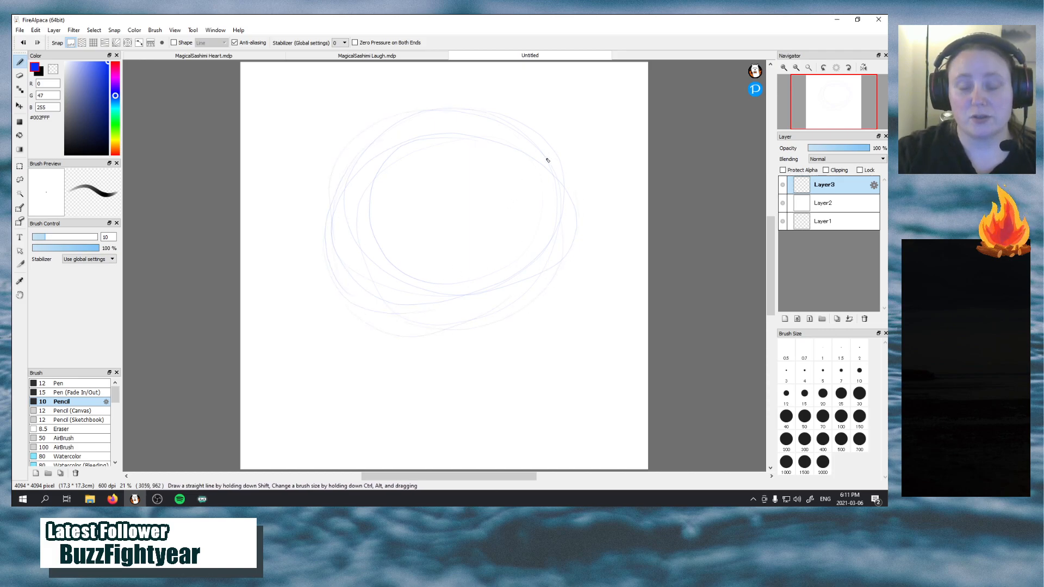
left_click_drag(331, 279, 363, 312)
mouse_move(330, 197)
left_mouse_down()
mouse_move(359, 315)
mouse_move(419, 336)
left_mouse_up()
left_click_drag(361, 308, 433, 325)
left_click_drag(532, 303, 574, 241)
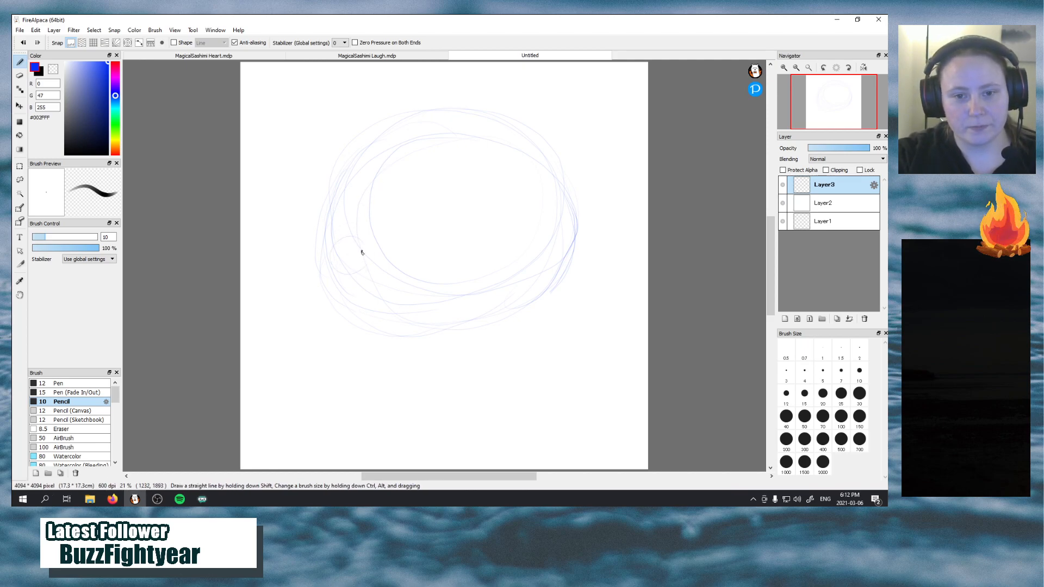
Sketch small rounded mouth shapes at the head's lower-left edge and steeply slanted strokes for both eyebrows
mouse_move(352, 286)
left_mouse_down()
mouse_move(344, 311)
mouse_move(364, 317)
mouse_move(372, 302)
mouse_move(340, 292)
mouse_move(379, 311)
left_mouse_up()
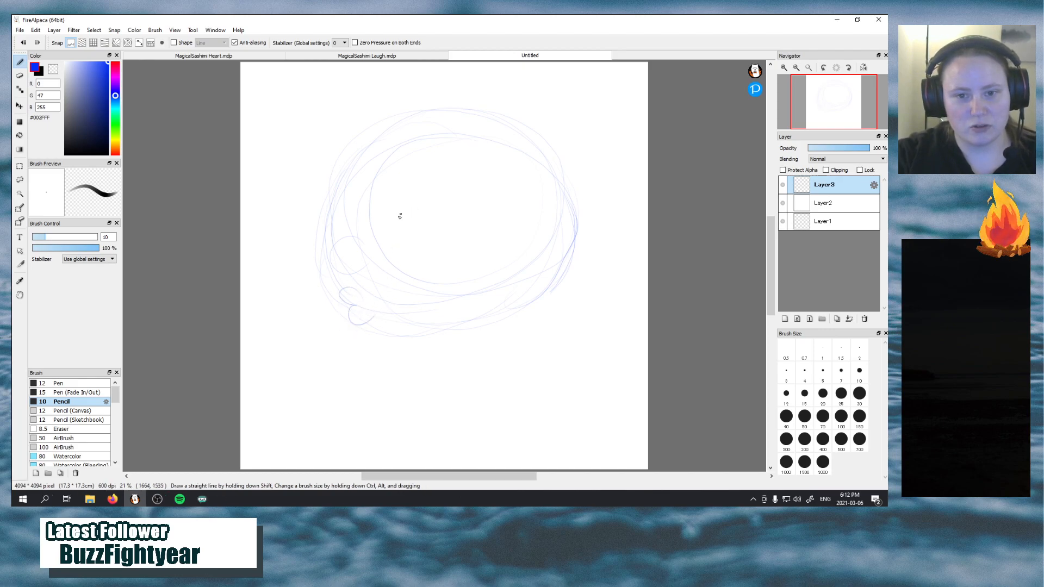
left_click_drag(398, 218, 424, 192)
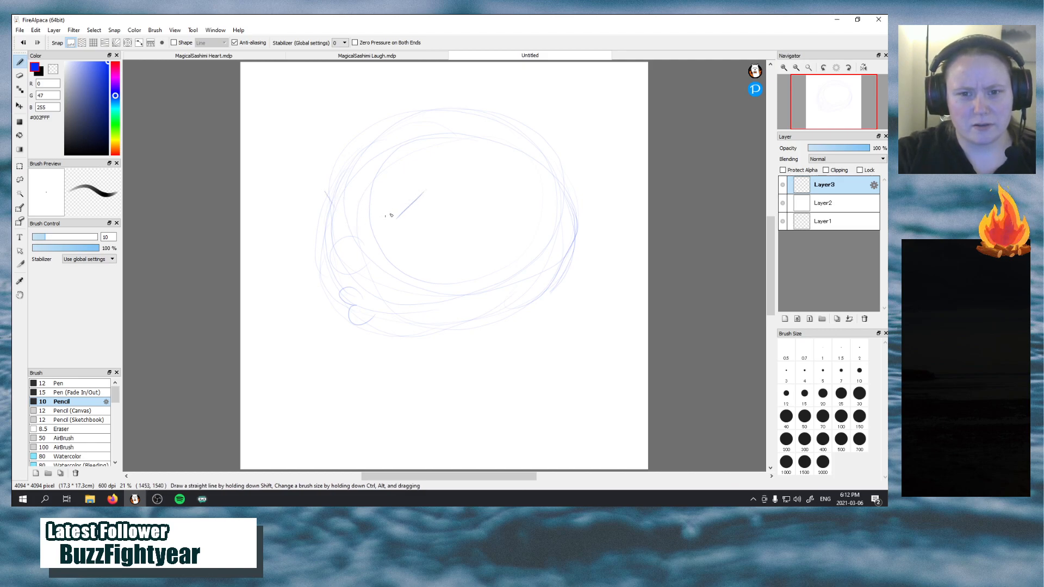
left_click_drag(387, 215, 452, 177)
left_click_drag(324, 184, 339, 215)
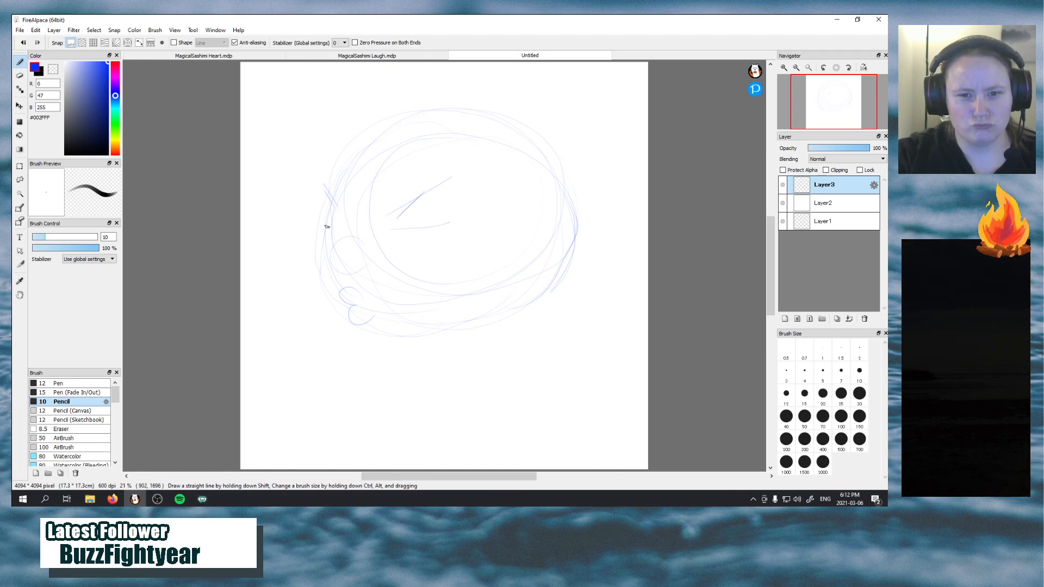
Sketch both eyes below the brows with flat upper-lid lines and half-round irises hanging from them
left_click_drag(327, 225, 318, 221)
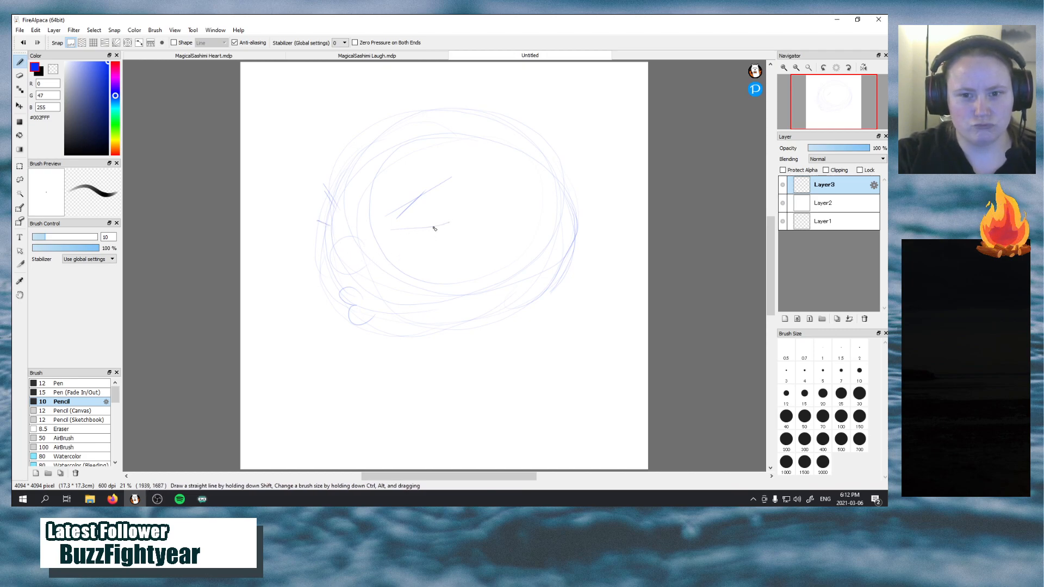
left_click_drag(433, 227, 447, 223)
left_click_drag(325, 223, 329, 235)
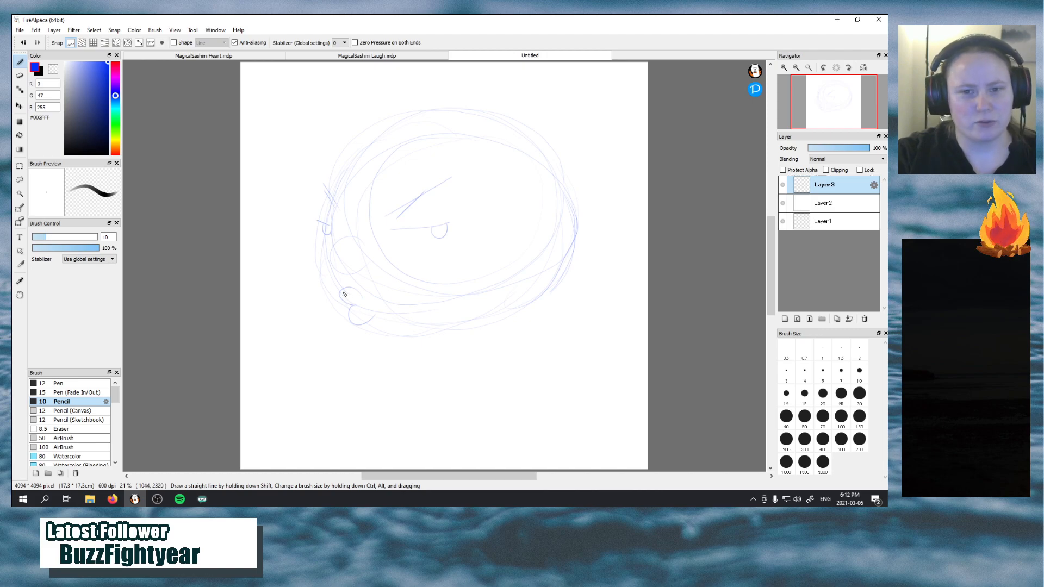
Redraw the mouth as a darker, narrow arch below the nose and erase the old rounded lower-lip shape
left_click_drag(345, 297, 344, 298)
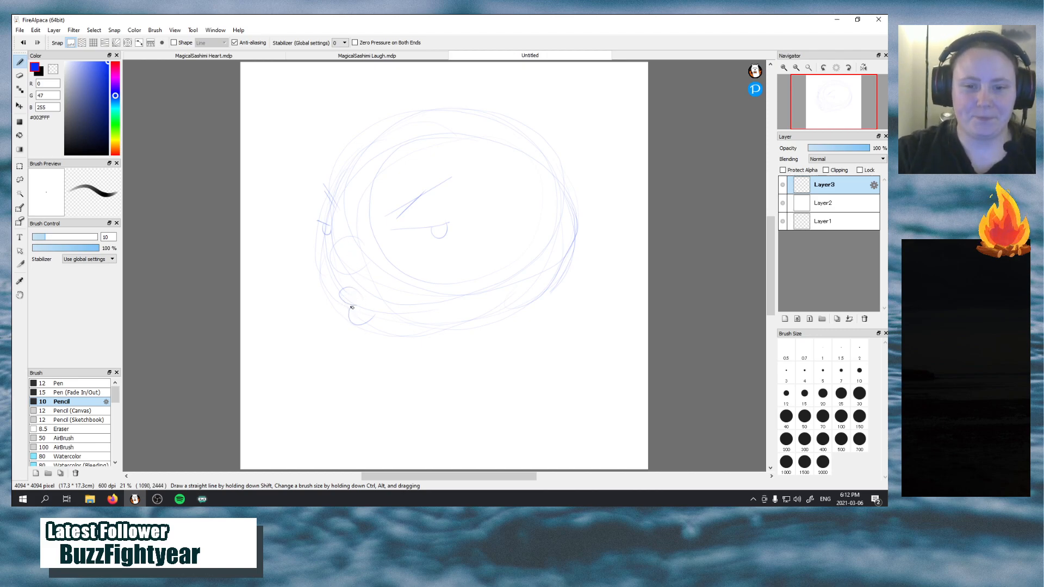
mouse_move(343, 305)
left_mouse_down()
mouse_move(357, 289)
mouse_move(368, 317)
left_mouse_up()
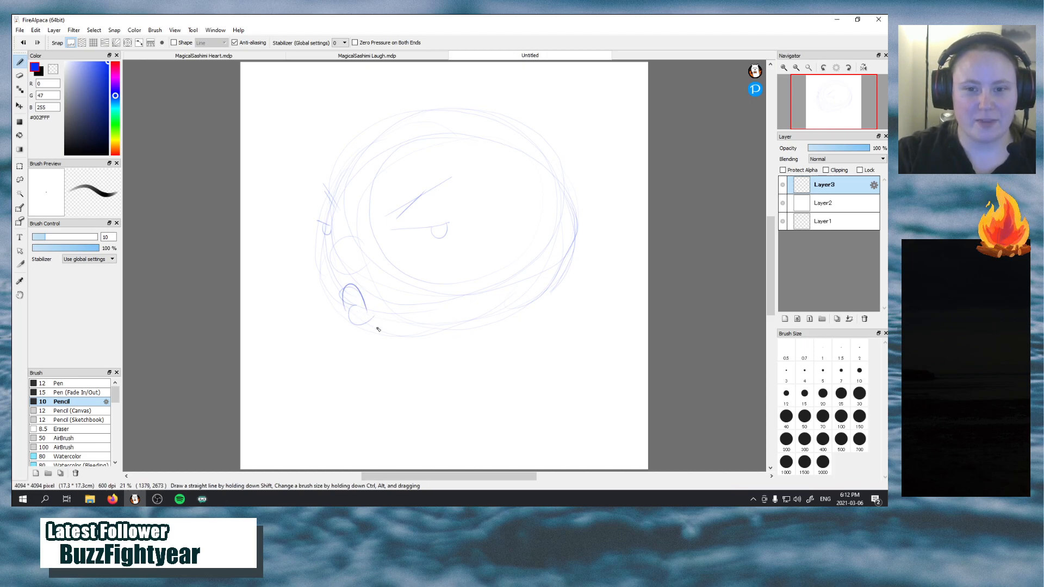
left_click(20, 88)
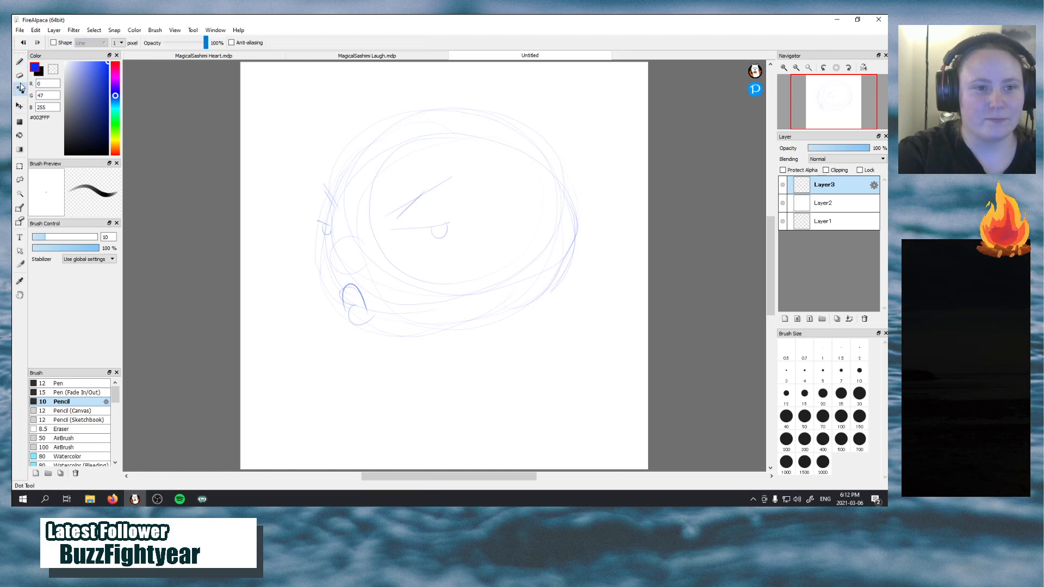
left_click(21, 75)
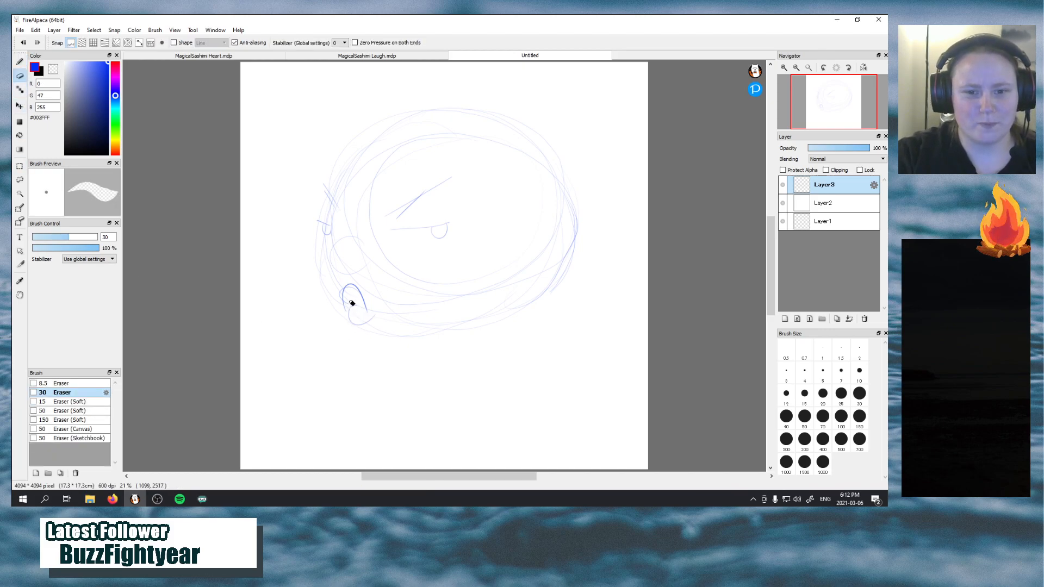
mouse_move(352, 303)
left_mouse_down()
mouse_move(354, 324)
mouse_move(354, 303)
mouse_move(373, 316)
left_mouse_up()
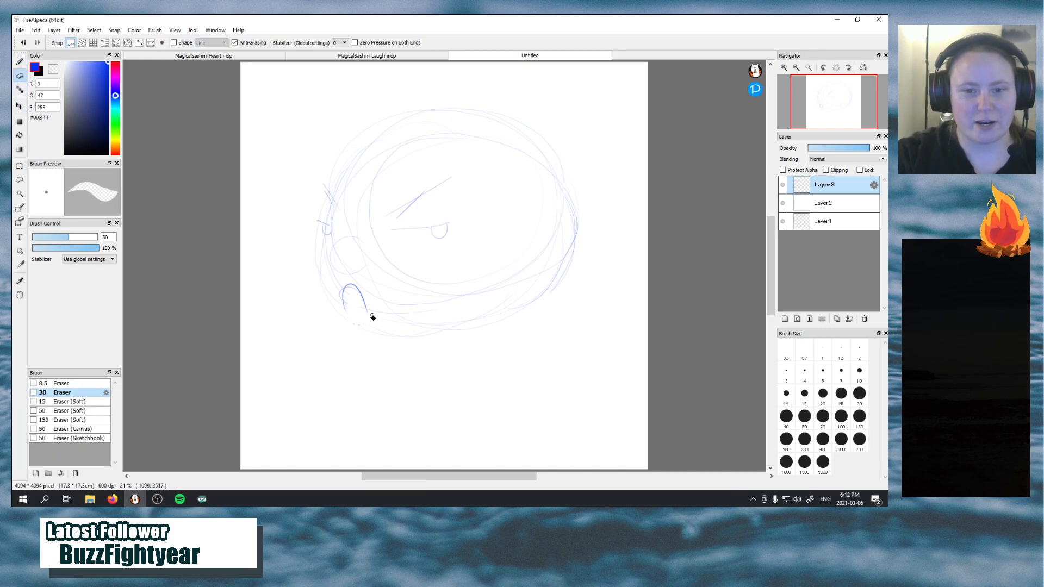
Pencil a wider round nose above the mouth and a faint ear curve inside the head's right edge, using MagicalSashimi Laugh as reference
left_click(20, 61)
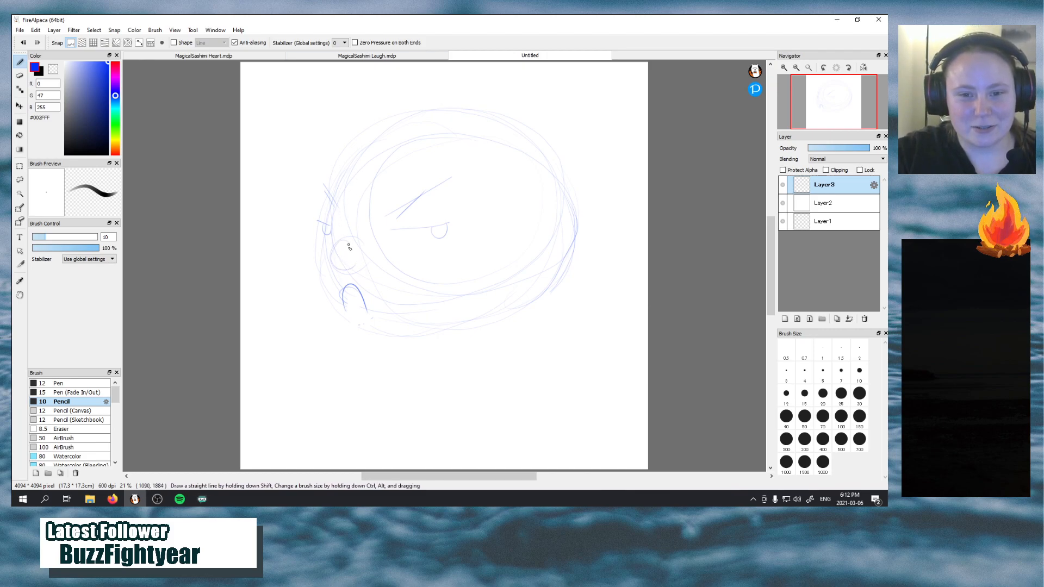
left_click_drag(366, 264, 349, 249)
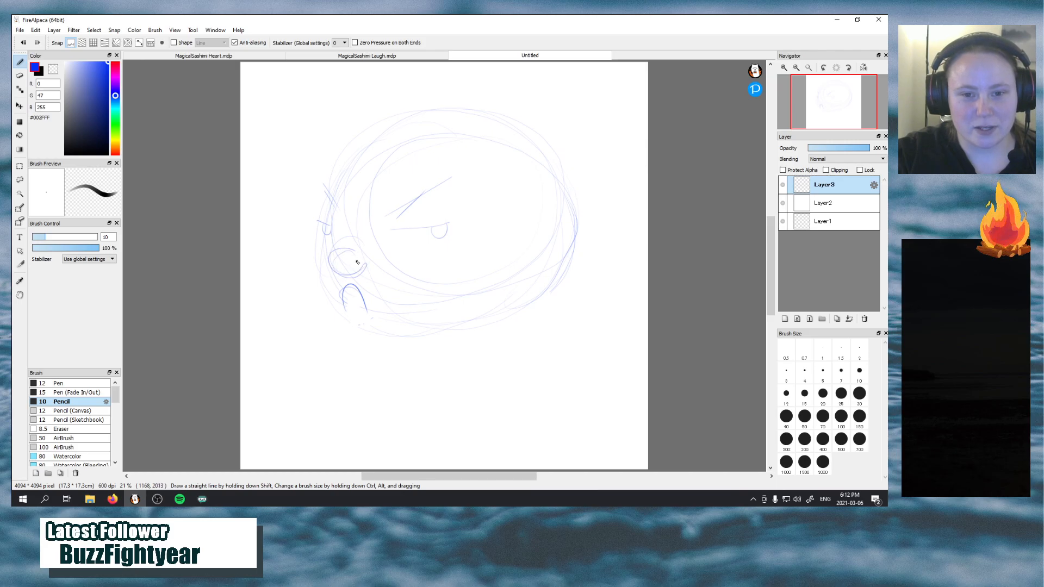
left_click(412, 56)
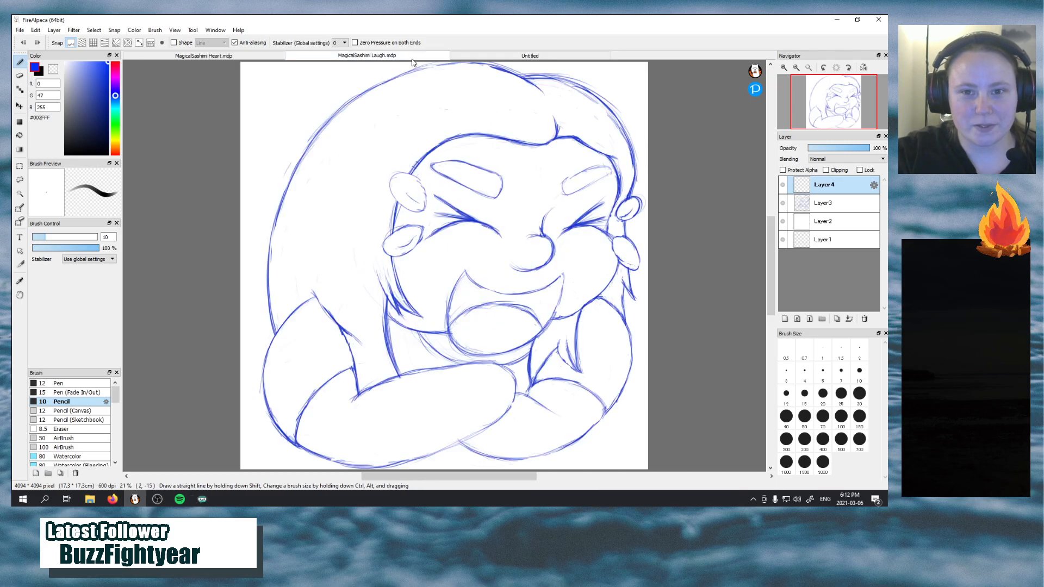
left_click(492, 57)
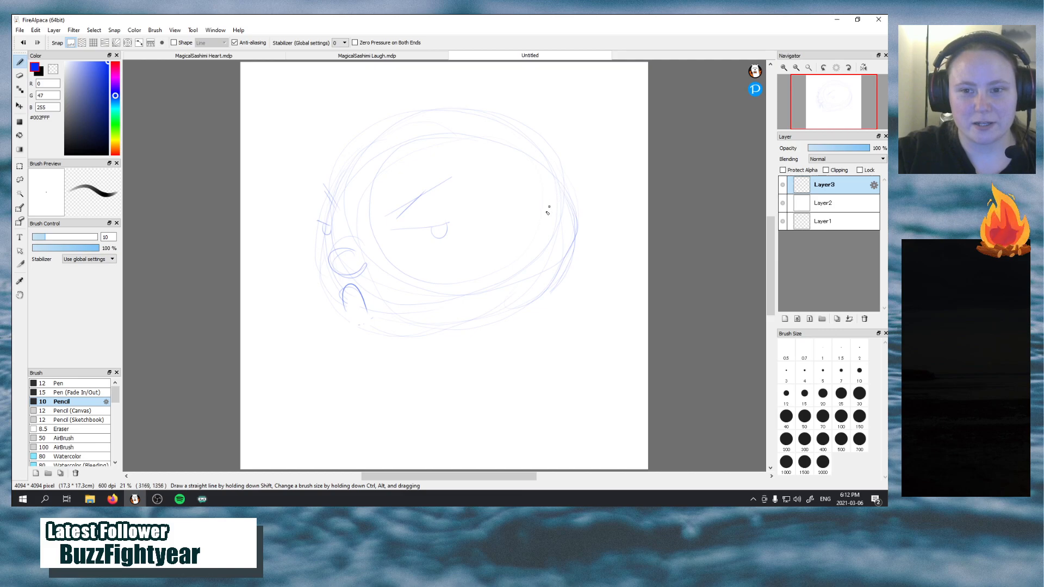
left_click_drag(548, 212, 541, 262)
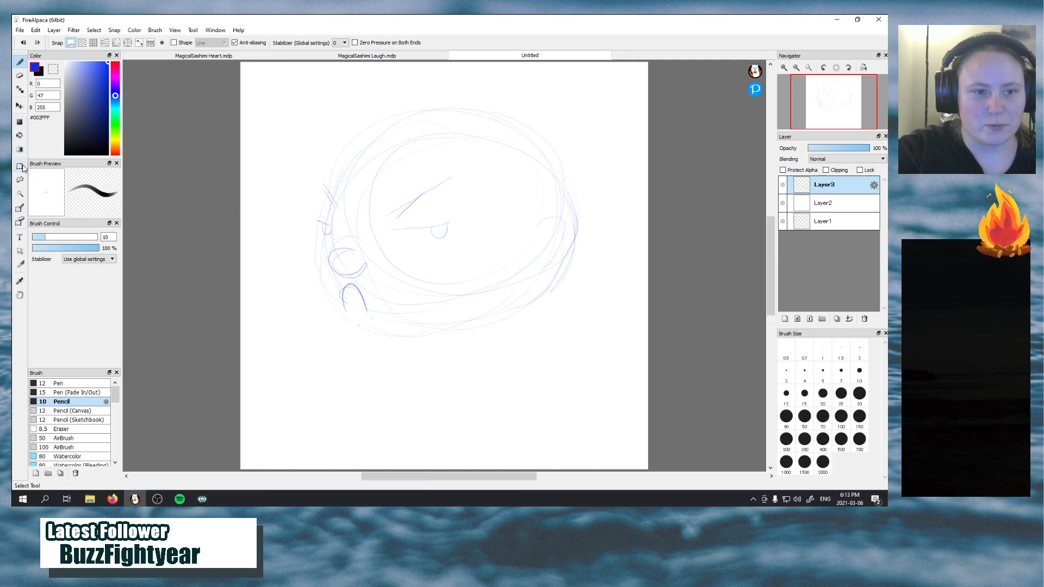
Move the whole face sketch up and to the right on the canvas, and return to the pencil
left_click(21, 107)
left_click_drag(427, 239, 455, 212)
key("b")
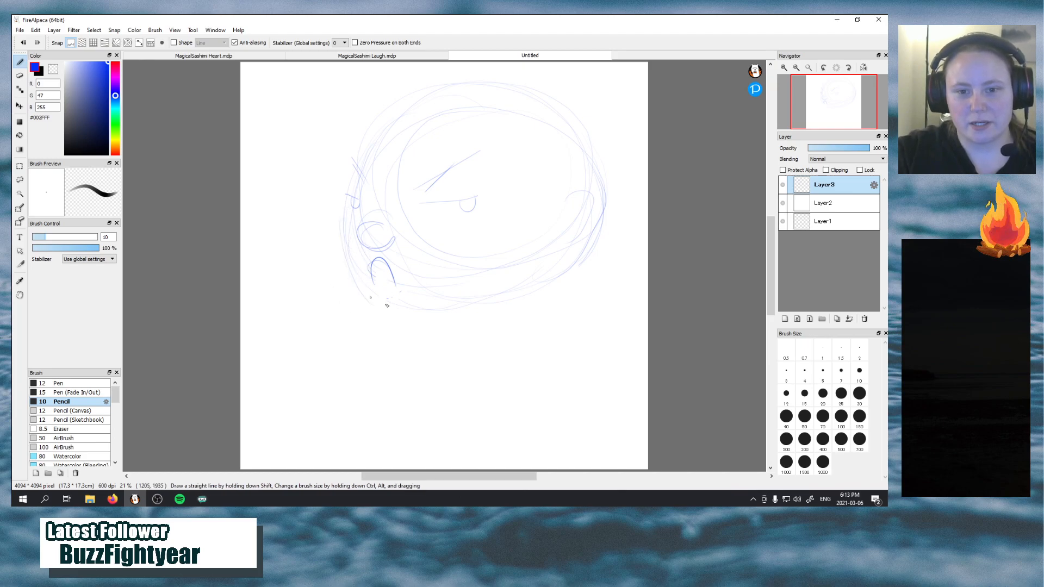
Sketch the lower jaw line and long sweeping hair strokes over the head and down both sides
mouse_move(375, 270)
left_mouse_down()
mouse_move(371, 283)
mouse_move(516, 306)
left_mouse_up()
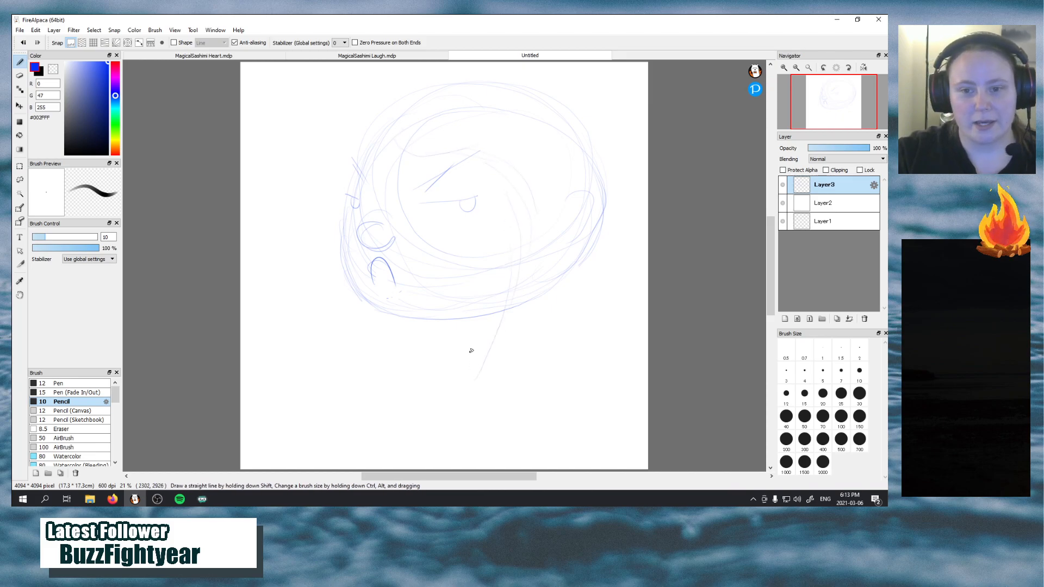
left_click_drag(490, 356, 454, 417)
mouse_move(513, 354)
left_mouse_down()
mouse_move(471, 441)
mouse_move(608, 315)
left_mouse_up()
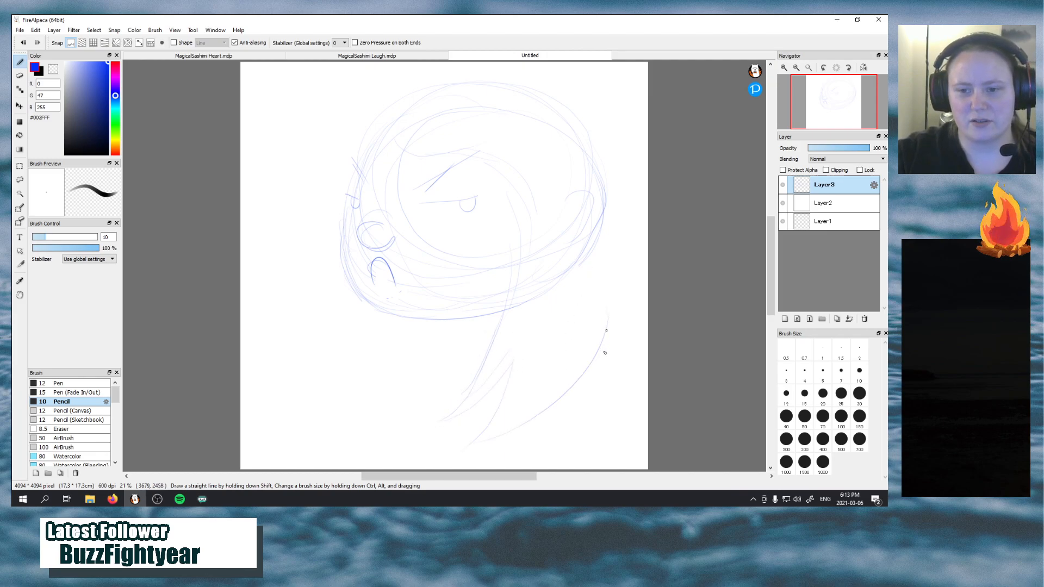
left_click_drag(619, 263, 604, 350)
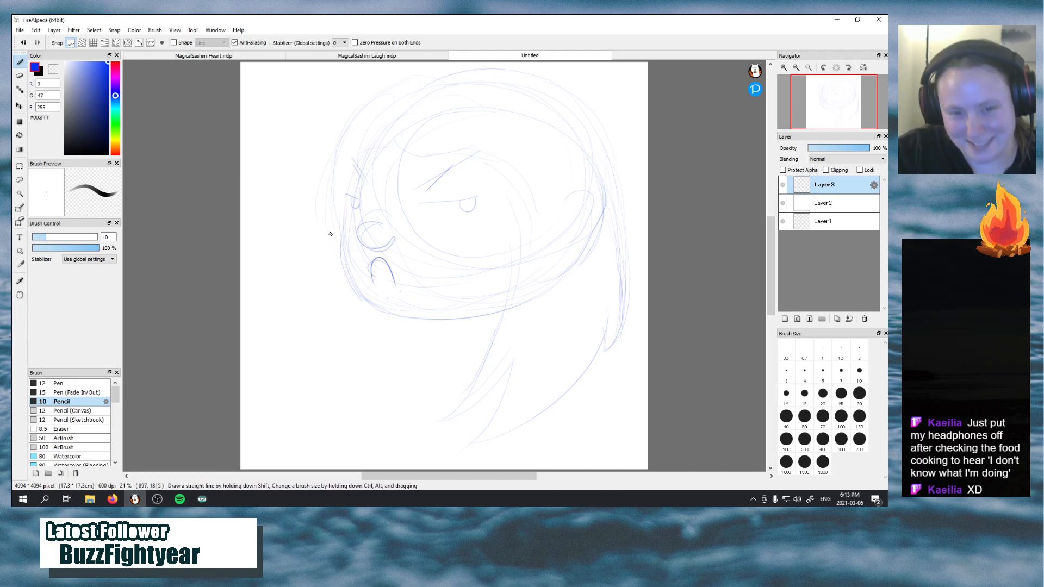
left_click_drag(323, 249, 356, 353)
left_click_drag(322, 220, 356, 360)
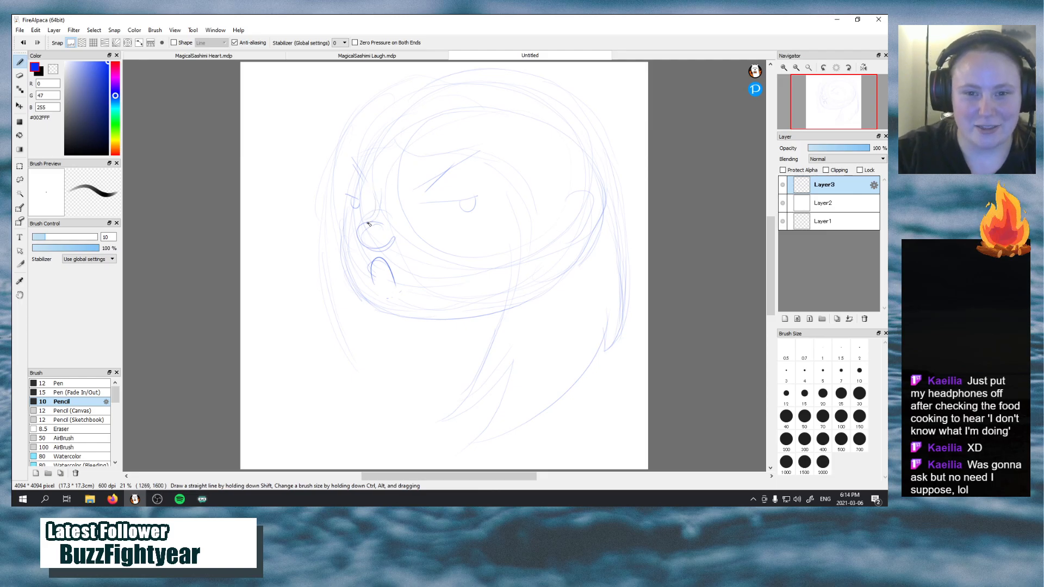
Draw the curved nose bridge from the left eye and darken the round nose, checking it against the MagicalSashimi Laugh drawing
left_click_drag(371, 188, 374, 223)
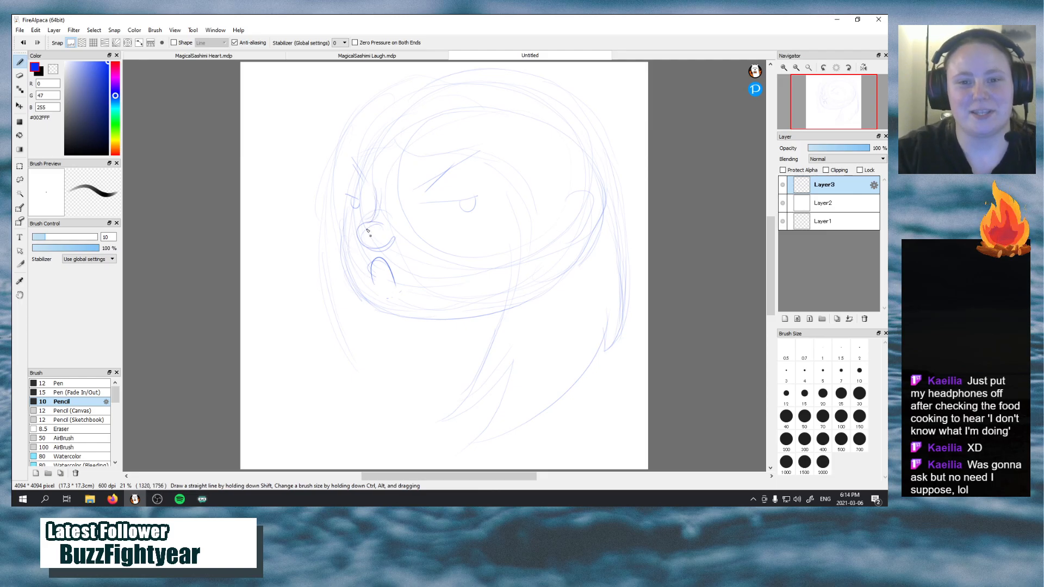
mouse_move(372, 222)
left_mouse_down()
mouse_move(369, 246)
mouse_move(352, 230)
mouse_move(373, 224)
mouse_move(362, 248)
mouse_move(359, 226)
mouse_move(388, 242)
mouse_move(364, 246)
mouse_move(380, 224)
mouse_move(360, 228)
mouse_move(377, 223)
mouse_move(362, 225)
mouse_move(382, 225)
mouse_move(358, 244)
mouse_move(354, 230)
mouse_move(384, 240)
left_mouse_up()
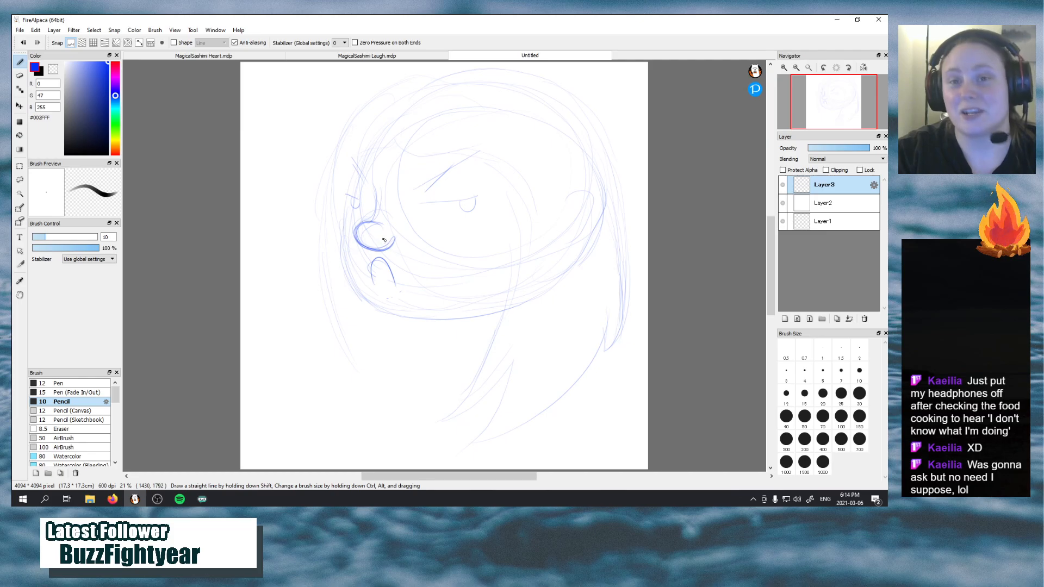
left_click(394, 56)
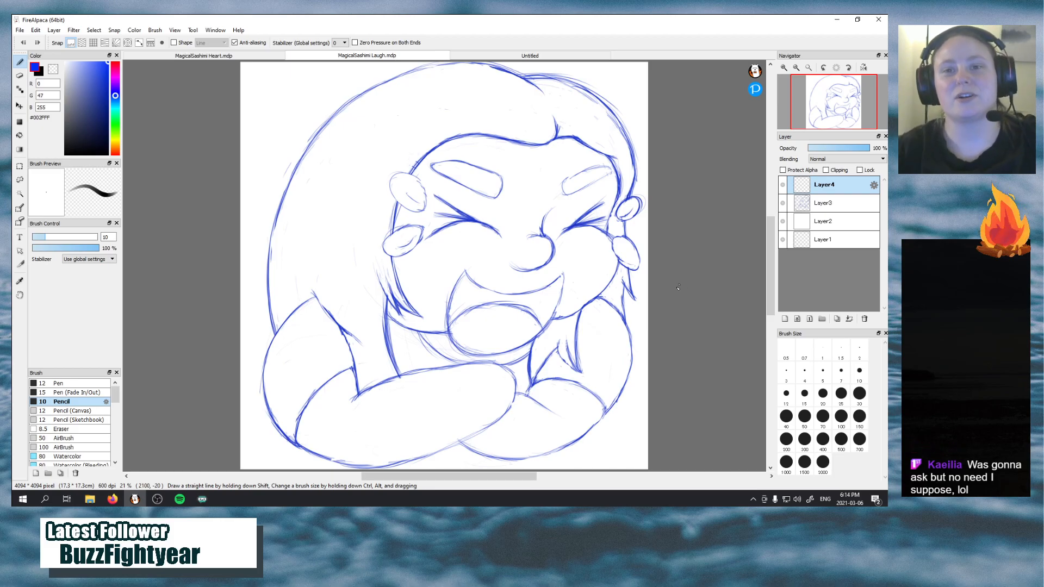
left_click(543, 56)
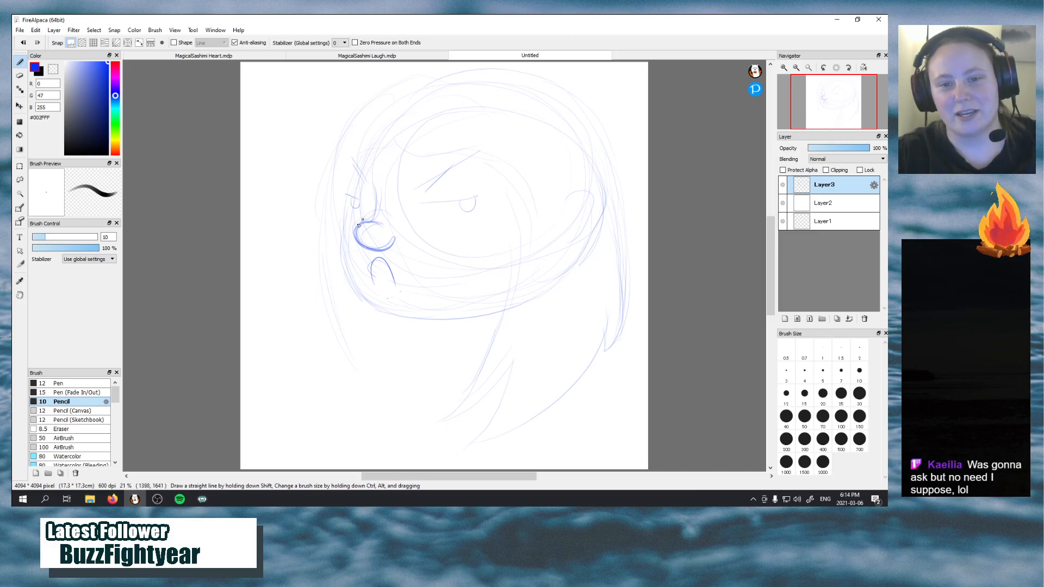
mouse_move(358, 225)
left_mouse_down()
mouse_move(383, 238)
mouse_move(365, 247)
mouse_move(359, 237)
mouse_move(393, 226)
mouse_move(374, 204)
left_mouse_up()
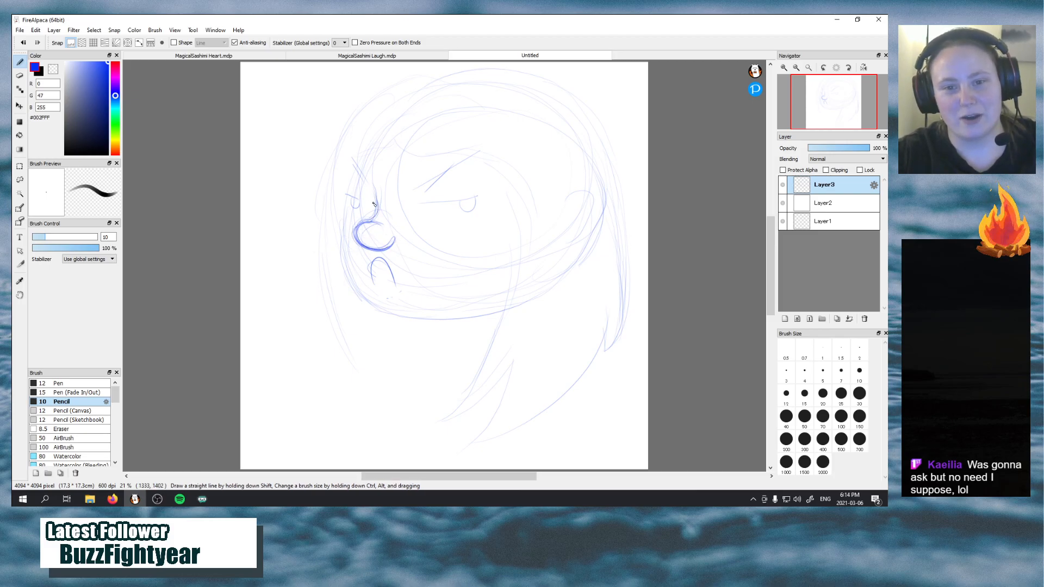
Compare with the MagicalSashimi Laugh drawing and darken both eyes' upper-lid lines and half-round irises
left_click(440, 56)
left_click(463, 56)
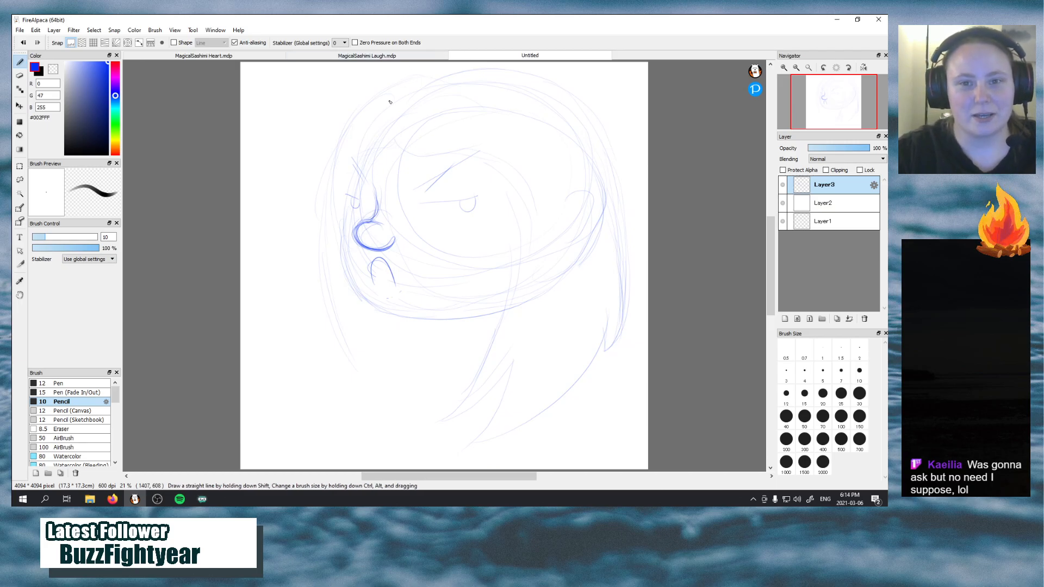
left_click(420, 56)
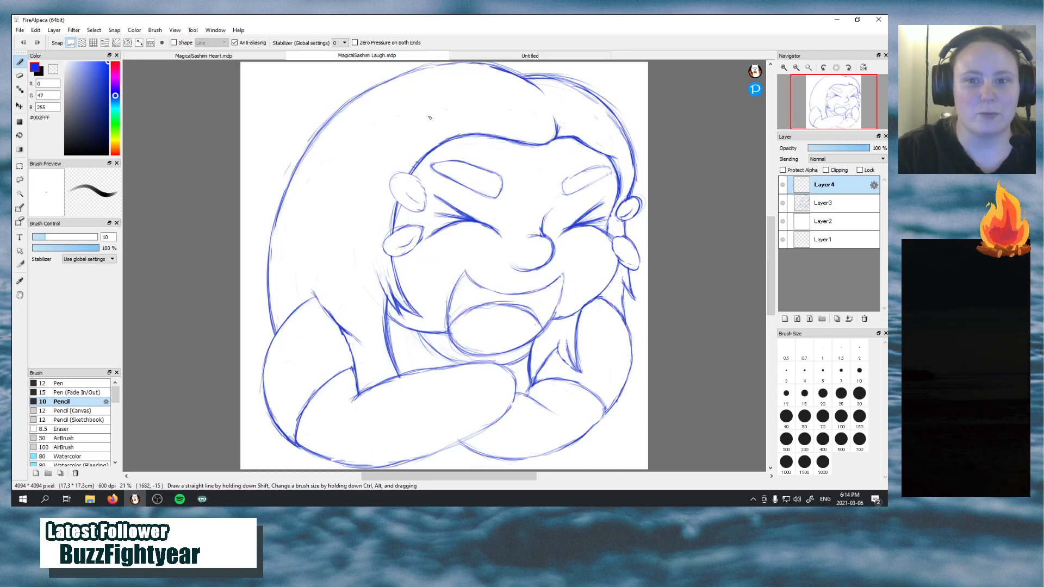
left_click(479, 56)
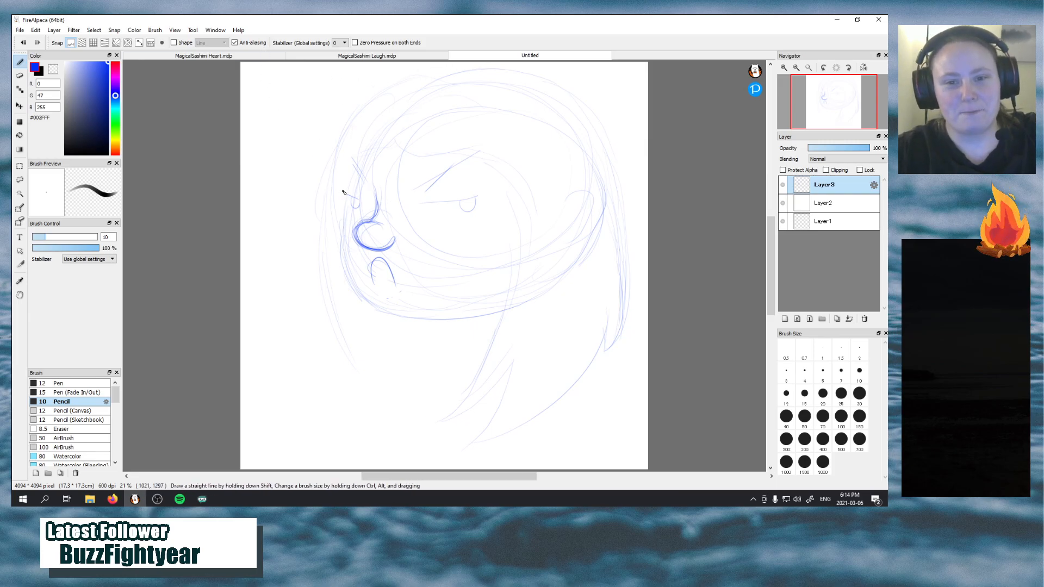
left_click_drag(341, 192, 360, 203)
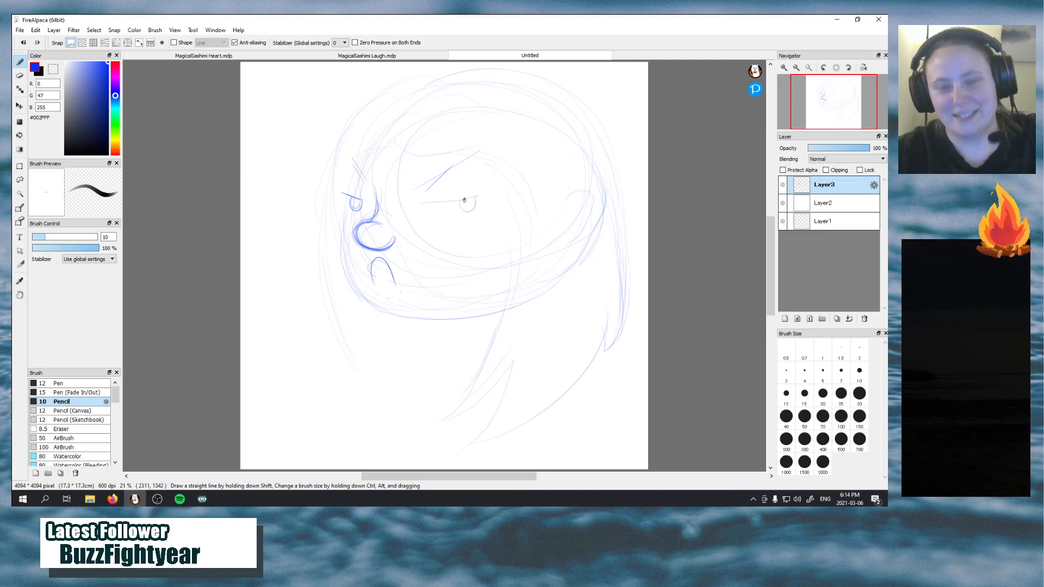
left_click_drag(428, 202, 482, 198)
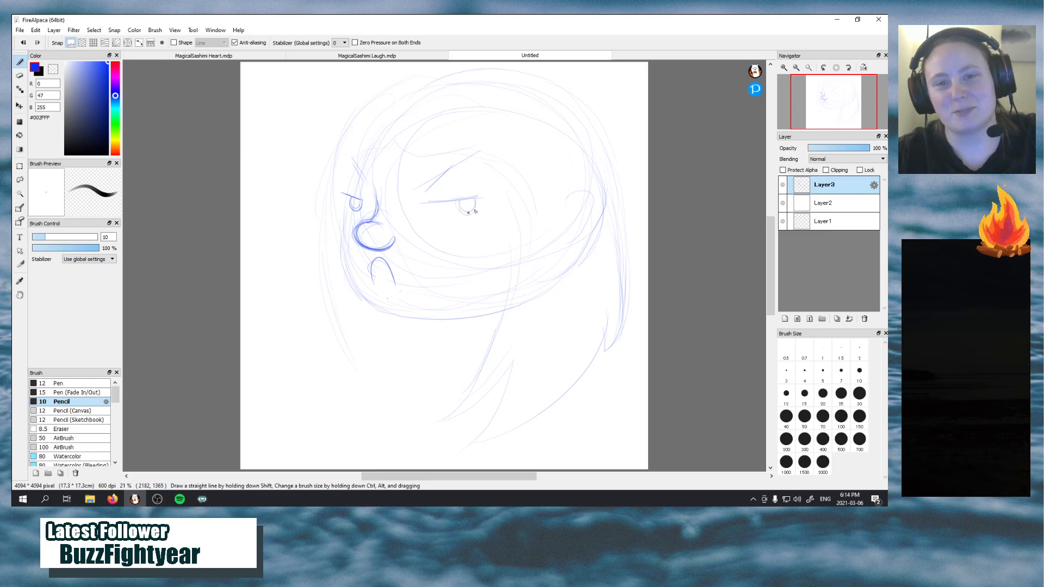
left_click_drag(469, 213, 479, 195)
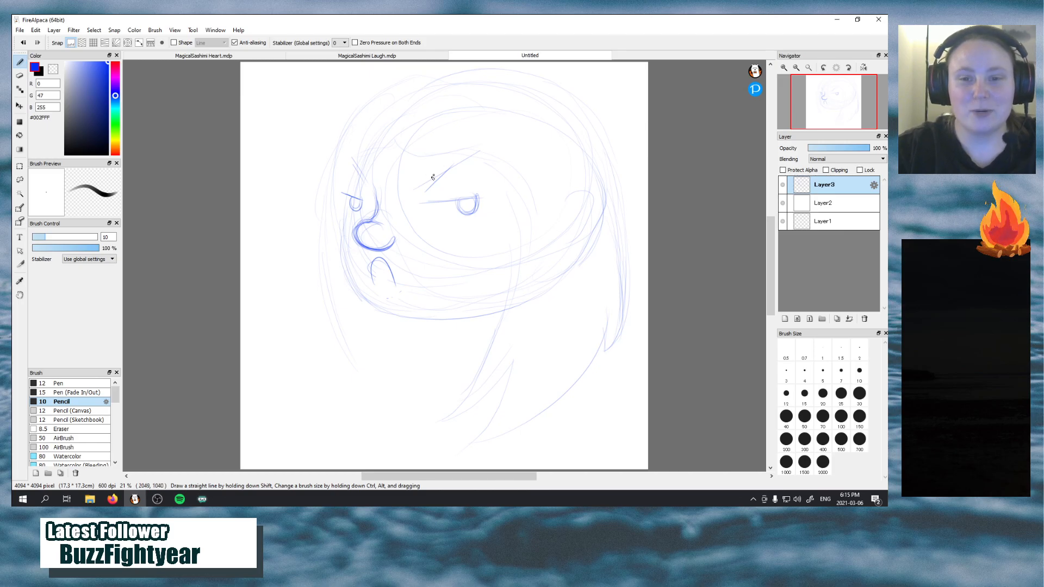
Thicken both slanted eyebrows with repeated parallel strokes and rough in the right brow's outer shape
left_click_drag(426, 192, 481, 150)
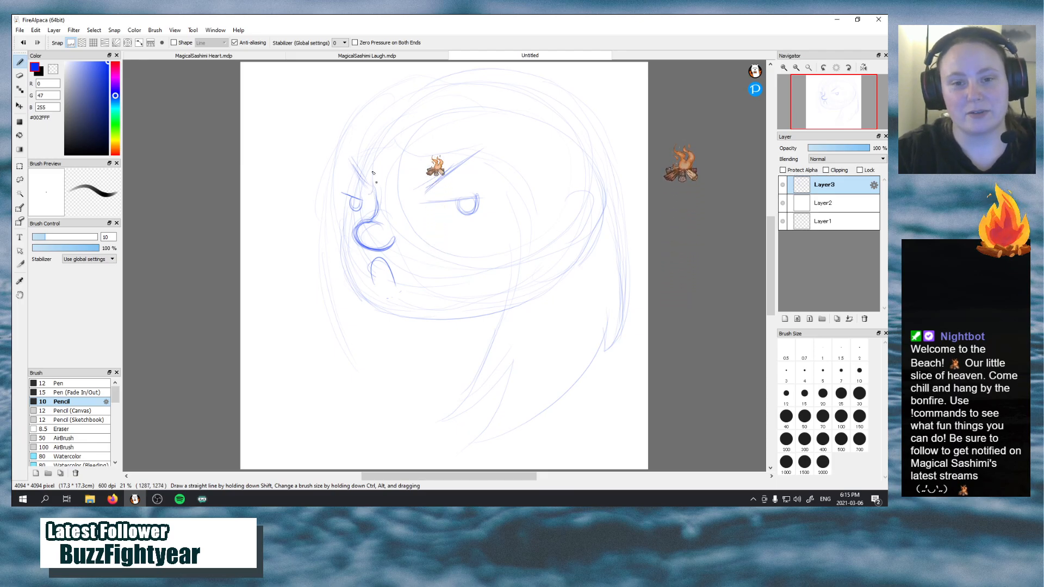
mouse_move(351, 159)
left_mouse_down()
mouse_move(365, 196)
mouse_move(352, 179)
left_mouse_up()
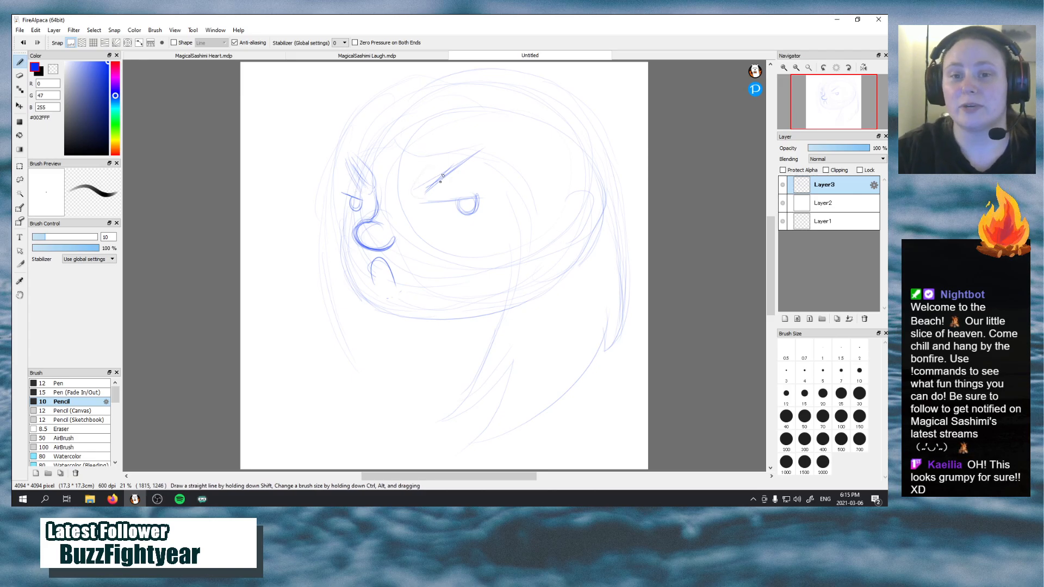
mouse_move(432, 195)
left_mouse_down()
mouse_move(482, 155)
mouse_move(449, 186)
mouse_move(461, 150)
mouse_move(427, 186)
left_mouse_up()
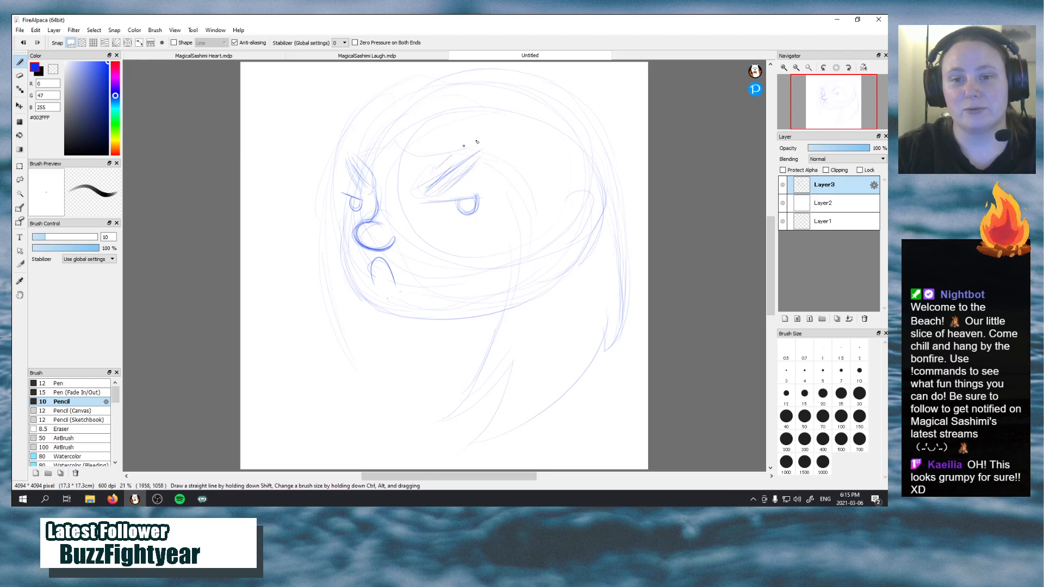
left_click_drag(470, 159, 488, 148)
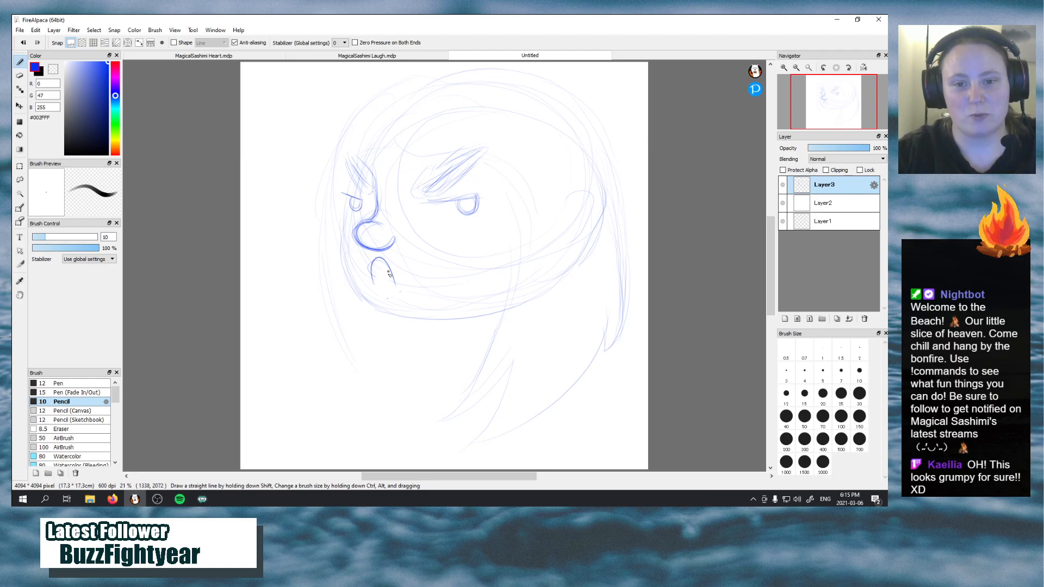
Darken the arched mouth and the contour of the nose and its bridge
mouse_move(379, 258)
left_mouse_down()
mouse_move(395, 282)
mouse_move(371, 265)
mouse_move(374, 284)
mouse_move(395, 286)
mouse_move(372, 257)
mouse_move(374, 285)
mouse_move(379, 256)
left_mouse_up()
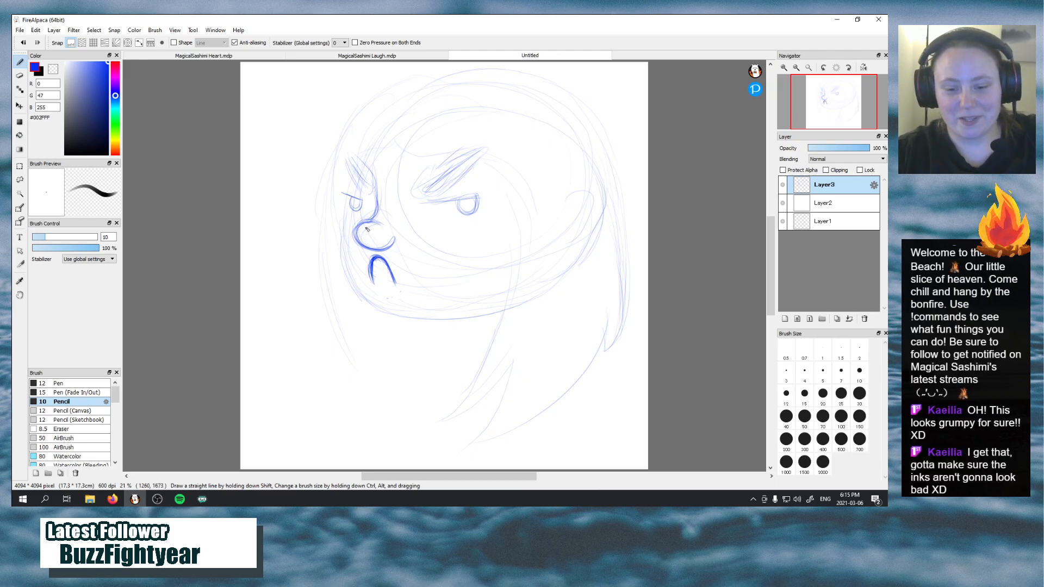
mouse_move(367, 221)
left_mouse_down()
mouse_move(369, 246)
mouse_move(355, 227)
mouse_move(373, 249)
mouse_move(359, 237)
mouse_move(394, 245)
mouse_move(373, 211)
mouse_move(366, 221)
mouse_move(377, 185)
left_mouse_up()
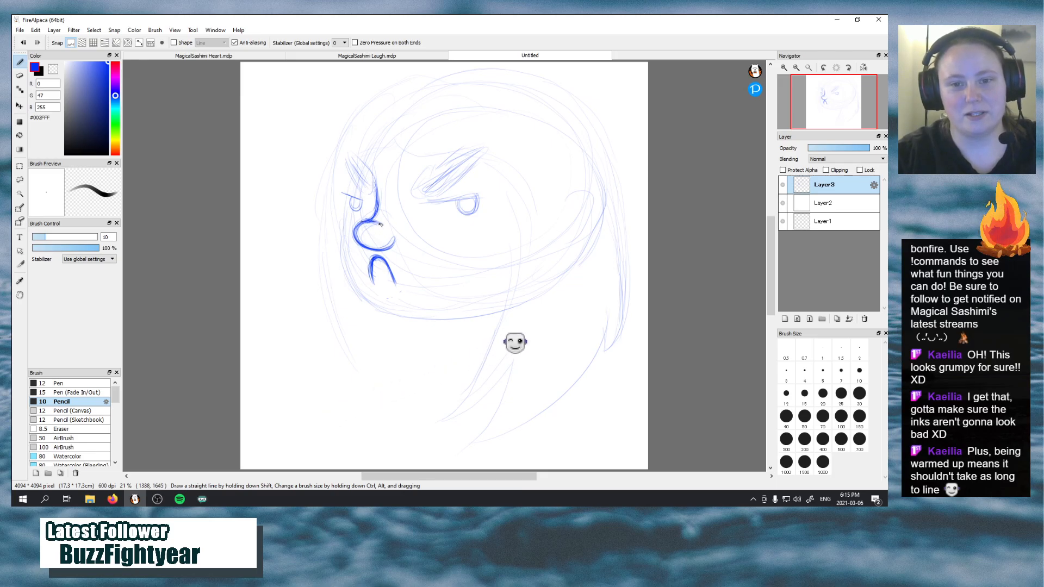
Outline the eyebrows as bold closed rounded shapes, using the MagicalSashimi Laugh drawing as reference
mouse_move(371, 193)
left_mouse_down()
mouse_move(374, 179)
mouse_move(355, 154)
mouse_move(350, 177)
mouse_move(374, 192)
mouse_move(363, 159)
left_mouse_up()
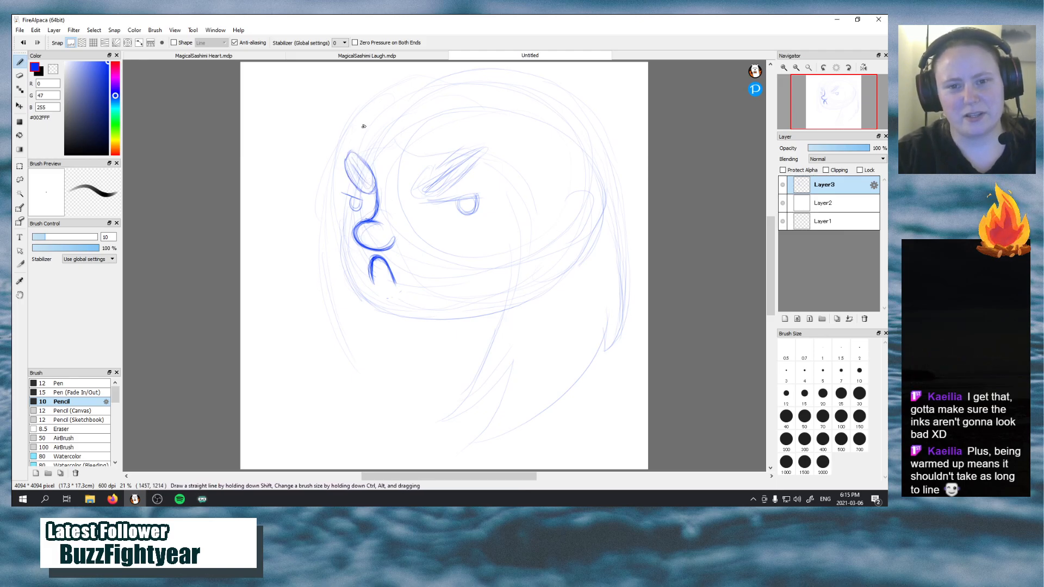
left_click(367, 56)
left_click(493, 57)
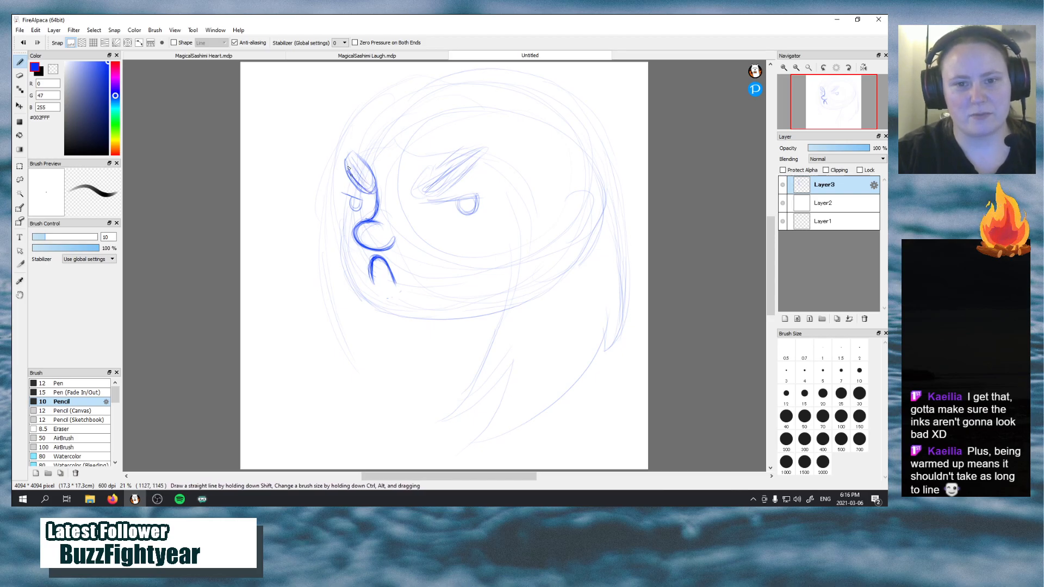
left_click_drag(346, 157, 375, 178)
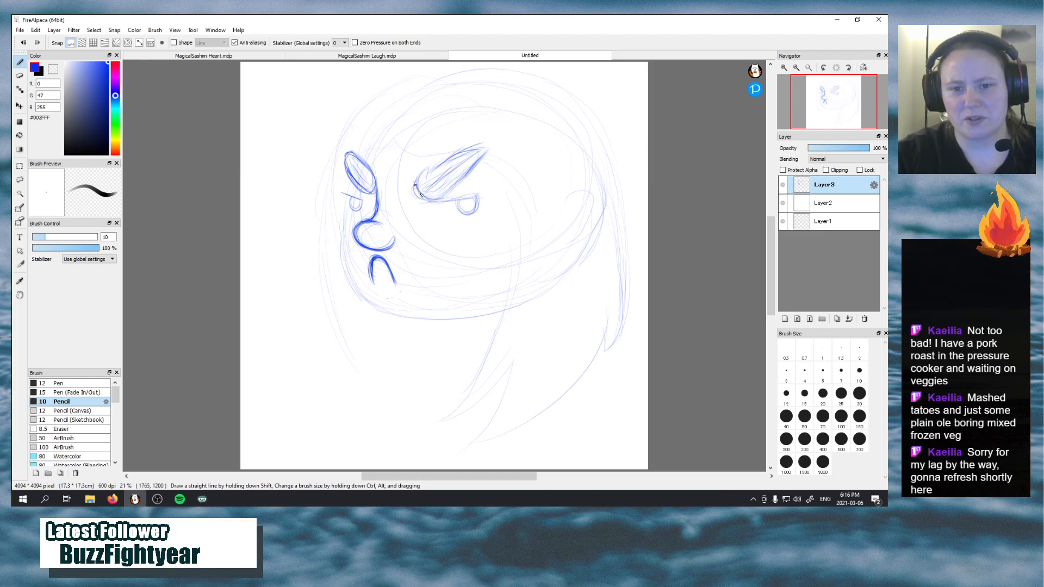
Finish the bold closed outline of the right eyebrow and compare it with the MagicalSashimi Laugh drawing
mouse_move(421, 194)
left_mouse_down()
mouse_move(447, 181)
mouse_move(438, 199)
mouse_move(458, 184)
mouse_move(469, 172)
mouse_move(419, 186)
mouse_move(482, 147)
mouse_move(462, 154)
mouse_move(476, 150)
mouse_move(471, 169)
mouse_move(482, 147)
mouse_move(452, 157)
left_mouse_up()
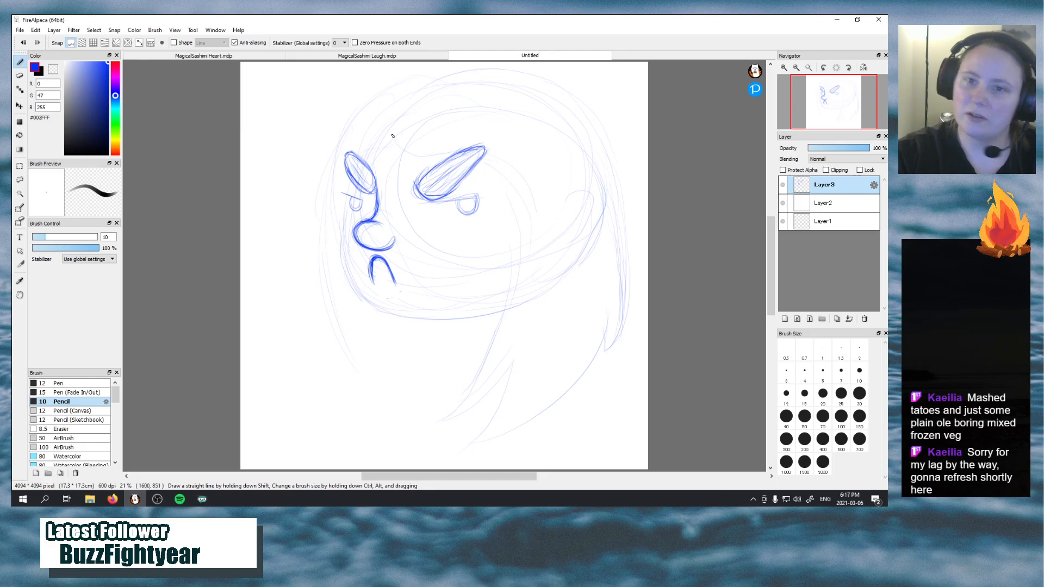
left_click(335, 55)
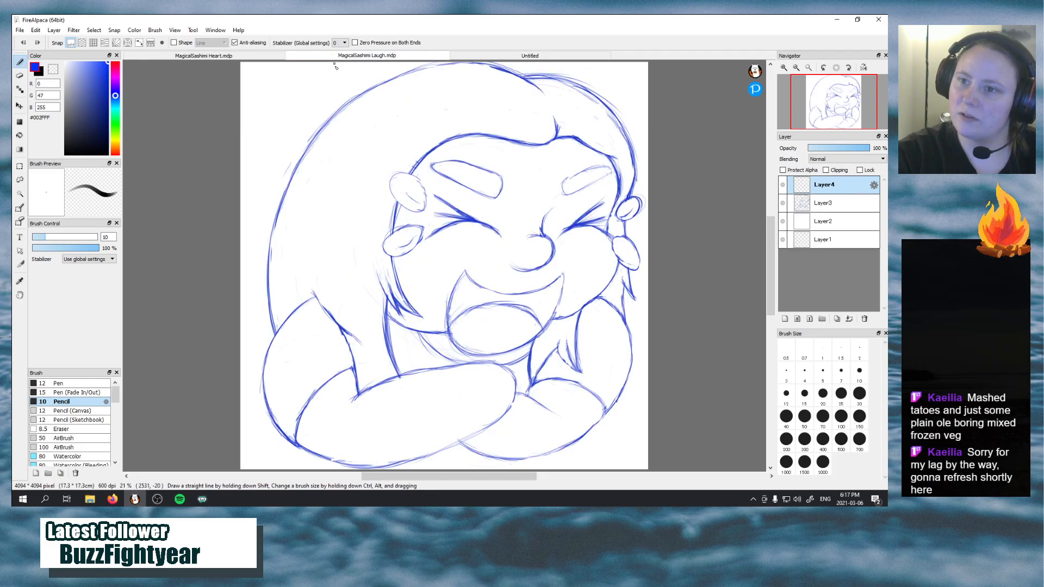
left_click(494, 58)
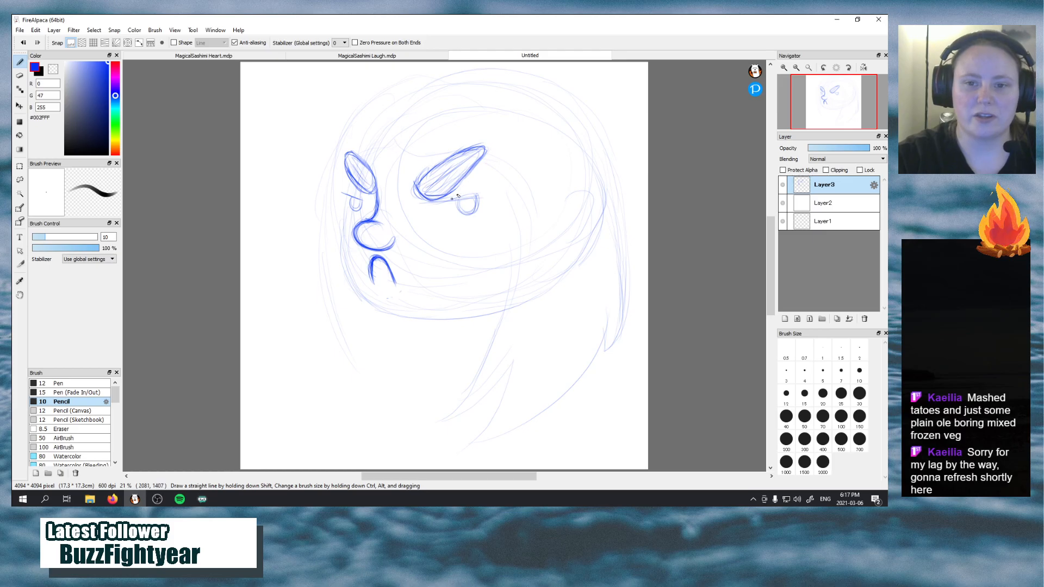
Darken the flat upper-lid line and half-round iris of the right eye, then those of the left eye
left_click_drag(417, 203, 480, 202)
key("ctrl+z")
mouse_move(418, 203)
left_mouse_down()
mouse_move(483, 197)
mouse_move(416, 203)
mouse_move(487, 199)
mouse_move(427, 203)
mouse_move(475, 212)
mouse_move(470, 196)
mouse_move(473, 215)
mouse_move(456, 197)
mouse_move(482, 204)
left_mouse_up()
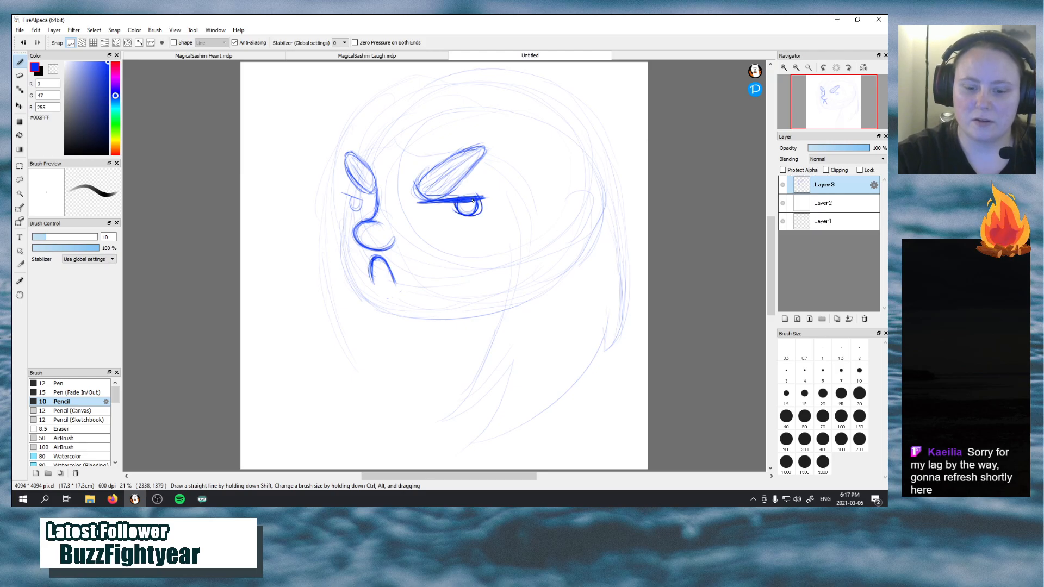
key("ctrl+z")
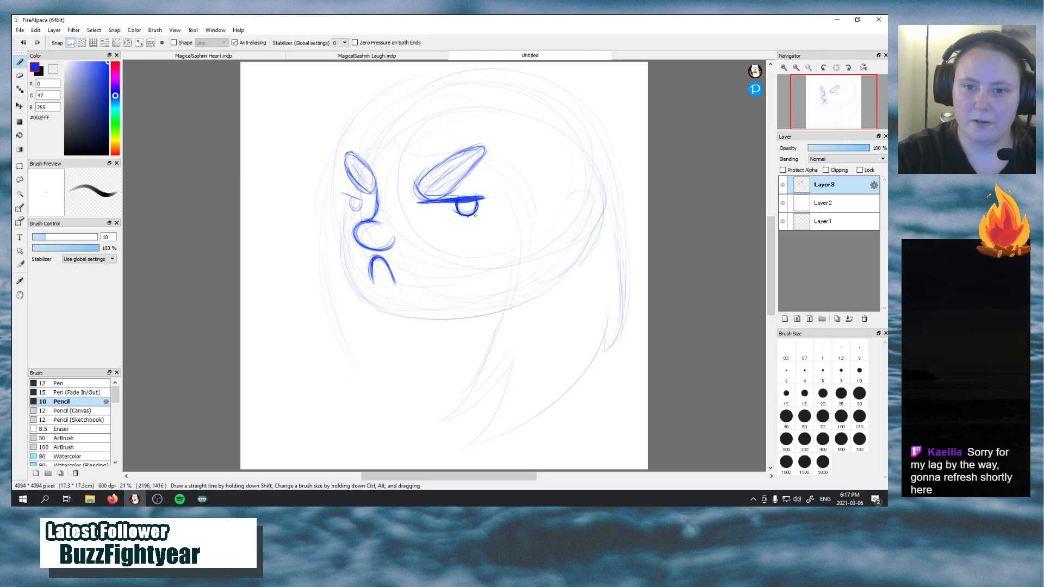
left_click_drag(474, 215, 478, 204)
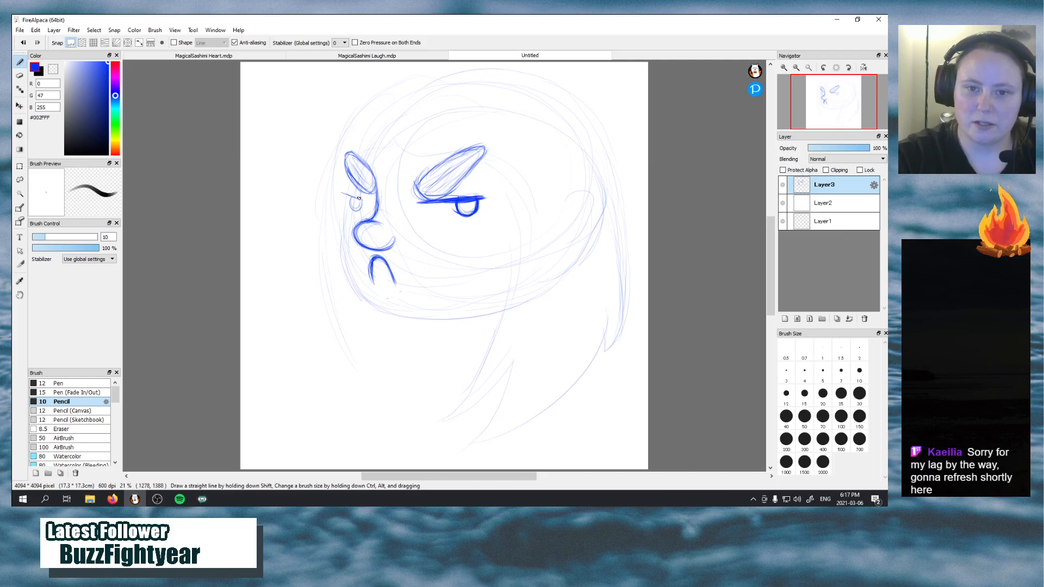
mouse_move(345, 196)
left_mouse_down()
mouse_move(364, 202)
mouse_move(360, 210)
mouse_move(363, 202)
left_mouse_up()
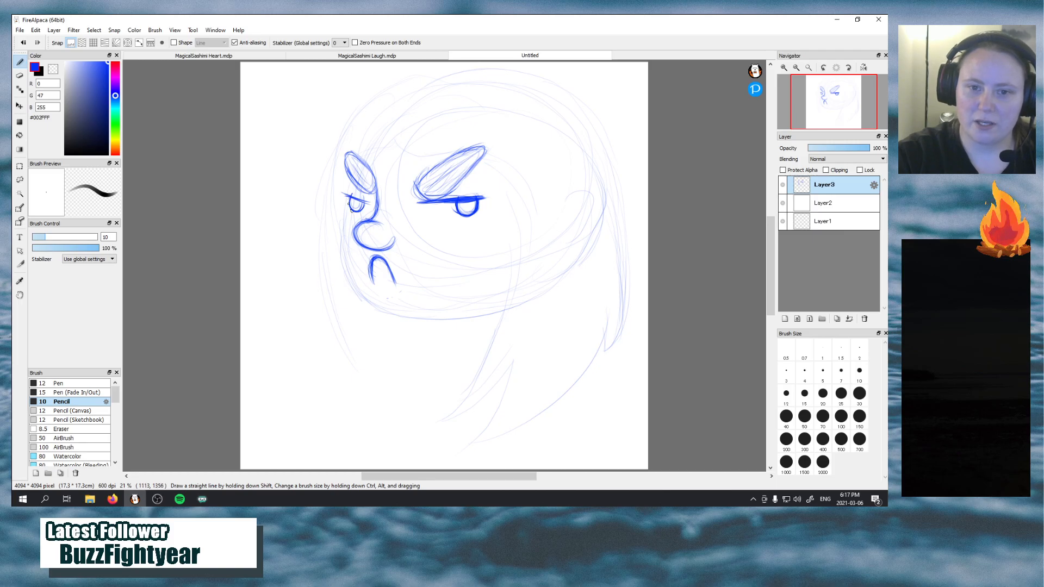
Trace the face contour from the left eye around cheek and chin, and sketch the neck, curved neckline and lower left hair edge
mouse_move(349, 199)
left_mouse_down()
mouse_move(369, 204)
mouse_move(347, 198)
mouse_move(351, 176)
mouse_move(341, 253)
mouse_move(356, 296)
left_mouse_up()
mouse_move(345, 259)
left_mouse_down()
mouse_move(386, 303)
mouse_move(369, 302)
mouse_move(357, 282)
mouse_move(408, 316)
mouse_move(363, 299)
mouse_move(427, 318)
mouse_move(392, 306)
mouse_move(491, 311)
left_mouse_up()
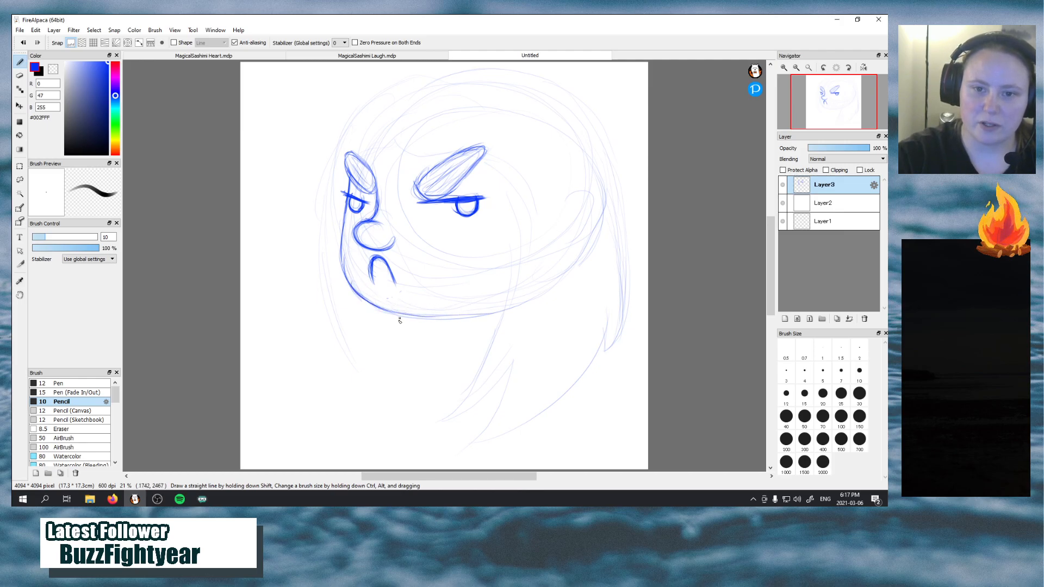
mouse_move(398, 312)
left_mouse_down()
mouse_move(399, 334)
mouse_move(375, 333)
left_mouse_up()
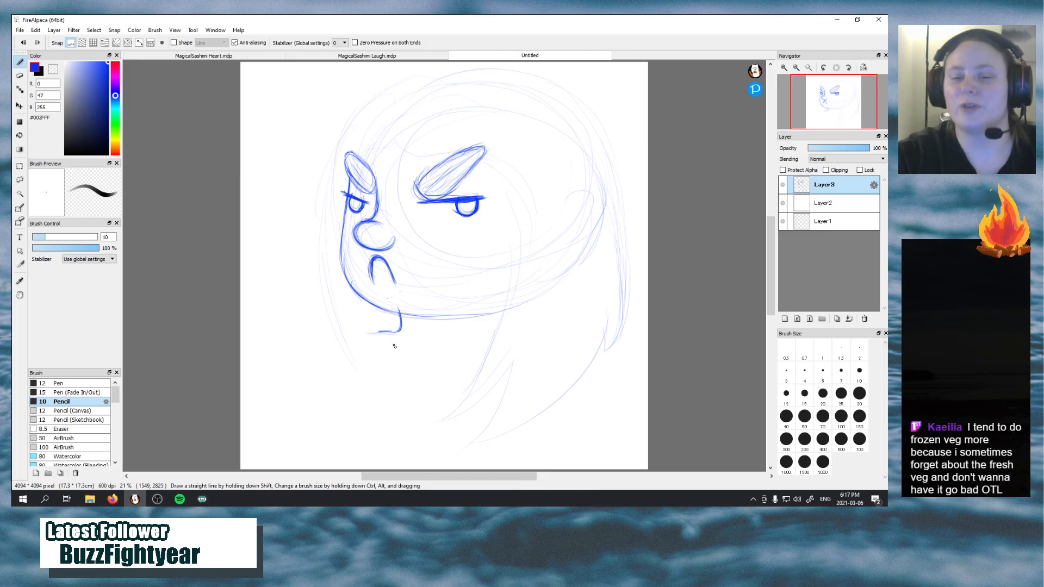
mouse_move(390, 332)
left_mouse_down()
mouse_move(481, 352)
mouse_move(416, 351)
mouse_move(462, 361)
mouse_move(454, 353)
mouse_move(490, 346)
left_mouse_up()
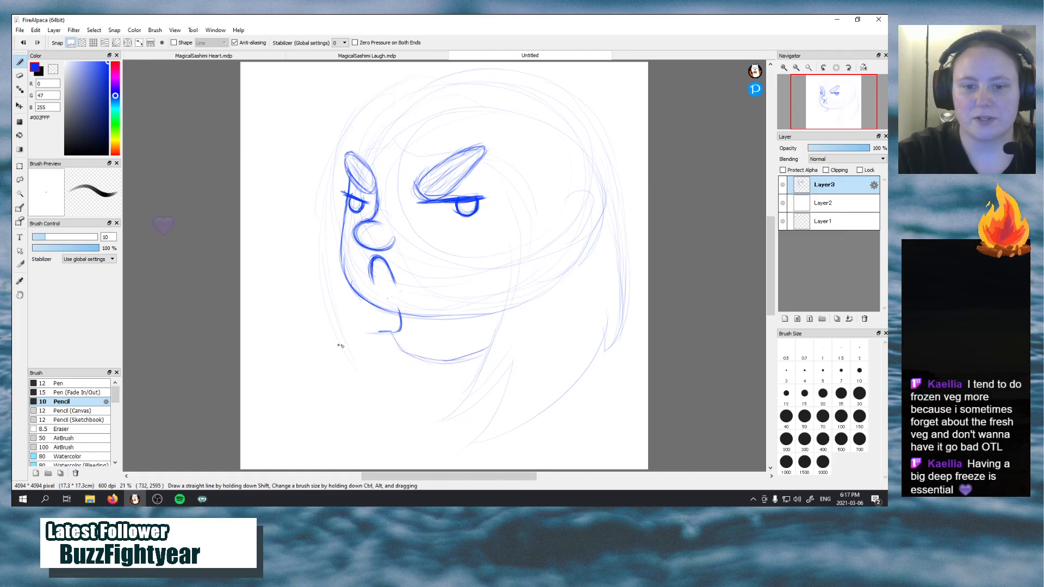
left_click_drag(338, 328, 381, 399)
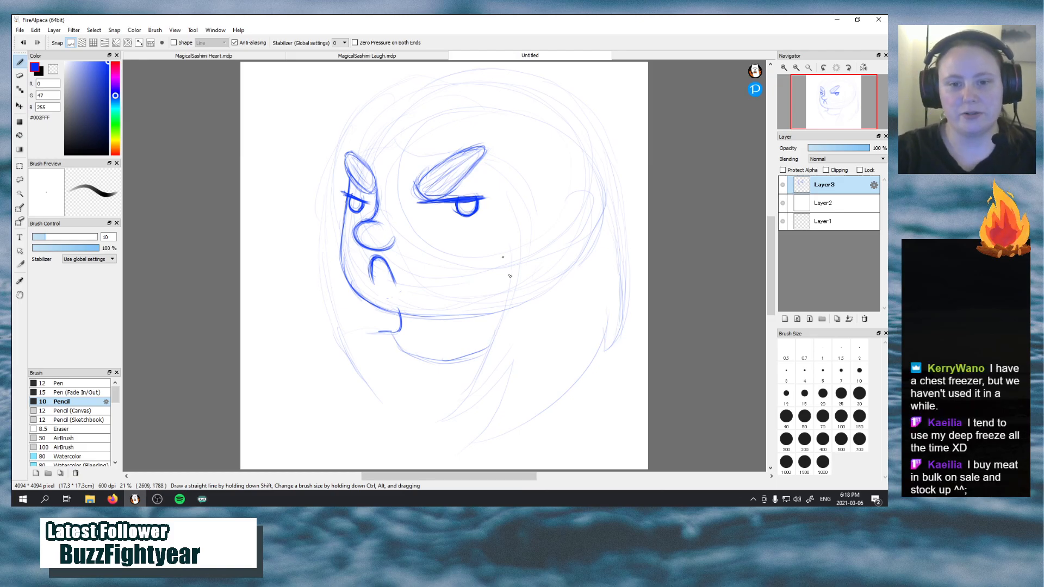
Darken the underside of the jaw and the curved neckline, and add a second parallel curve below it
mouse_move(414, 315)
left_mouse_down()
mouse_move(500, 309)
mouse_move(473, 317)
mouse_move(497, 312)
left_mouse_up()
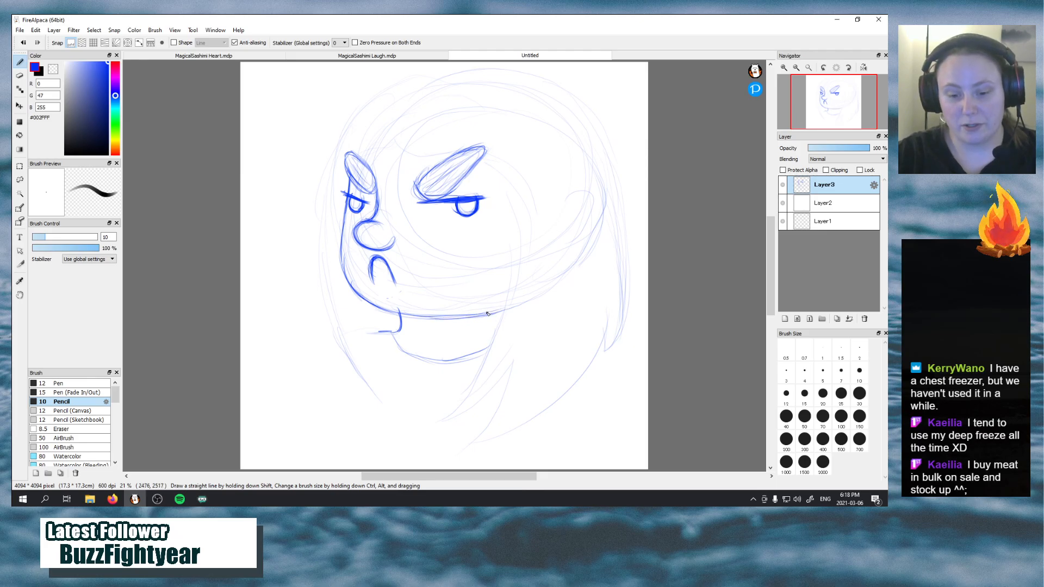
mouse_move(389, 331)
left_mouse_down()
mouse_move(407, 356)
mouse_move(393, 340)
mouse_move(460, 354)
mouse_move(446, 362)
mouse_move(485, 345)
mouse_move(448, 360)
mouse_move(486, 352)
left_mouse_up()
left_click_drag(449, 361, 489, 351)
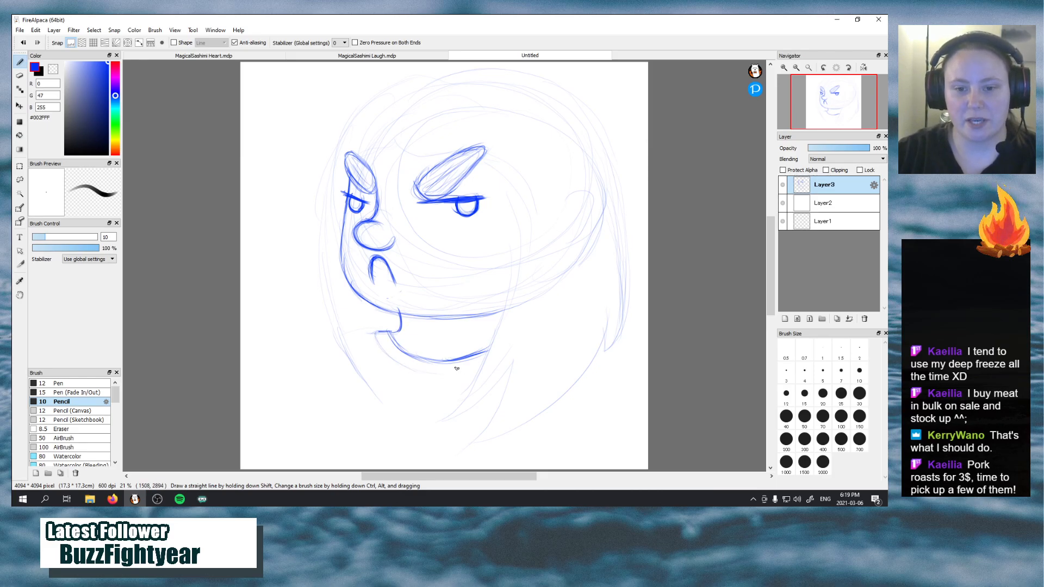
mouse_move(380, 337)
left_mouse_down()
mouse_move(441, 380)
mouse_move(402, 368)
mouse_move(469, 365)
mouse_move(438, 381)
mouse_move(478, 372)
left_mouse_up()
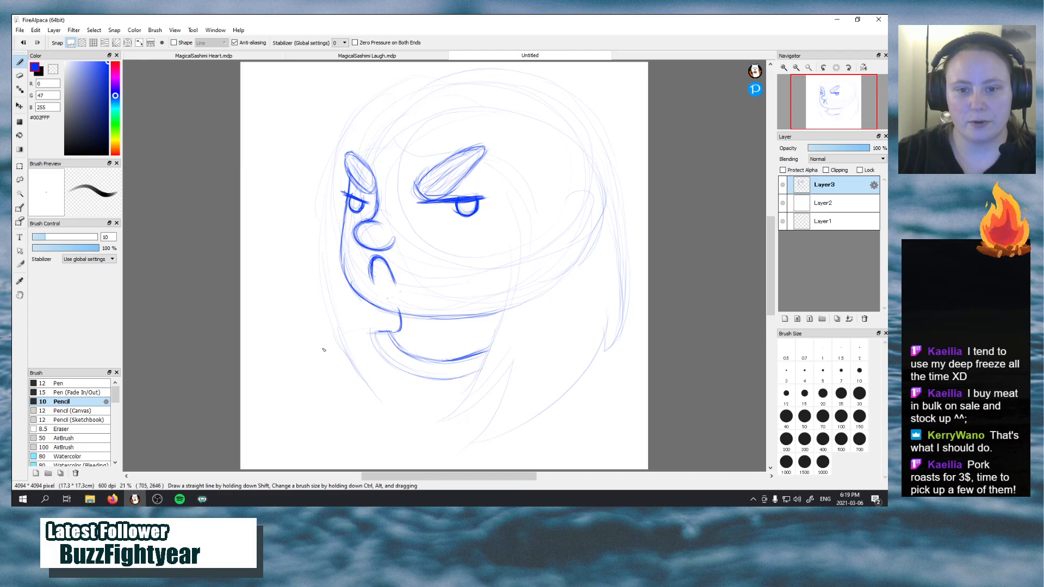
Sketch the long hair lock on the face's left side and the hairline running over the right brow and down the cheek
mouse_move(381, 395)
left_mouse_down()
mouse_move(377, 326)
mouse_move(385, 418)
mouse_move(372, 355)
mouse_move(384, 384)
mouse_move(369, 397)
mouse_move(362, 388)
mouse_move(328, 251)
mouse_move(351, 117)
left_mouse_up()
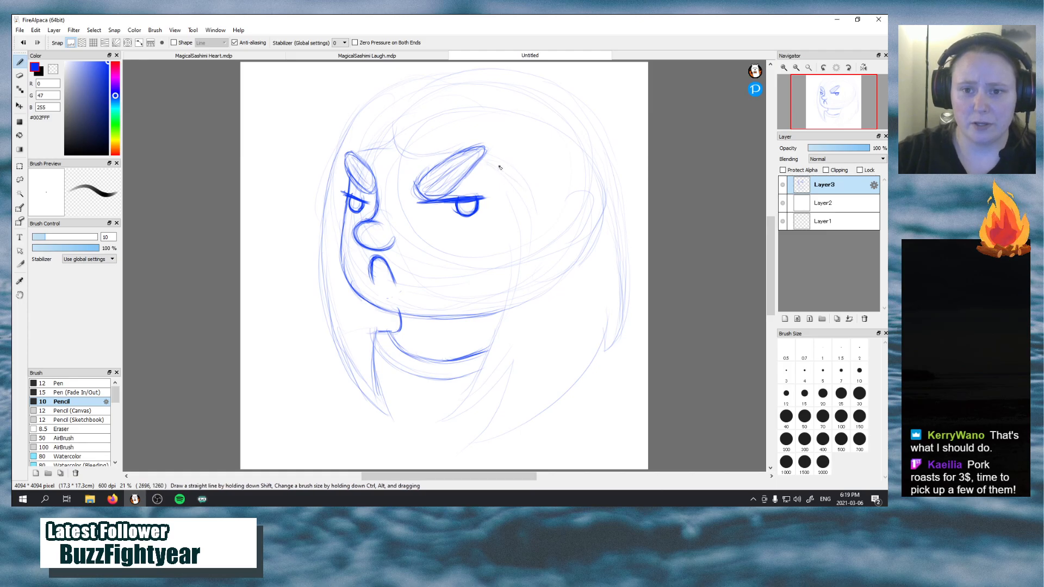
mouse_move(521, 220)
left_mouse_down()
mouse_move(468, 392)
mouse_move(515, 256)
mouse_move(495, 333)
left_mouse_up()
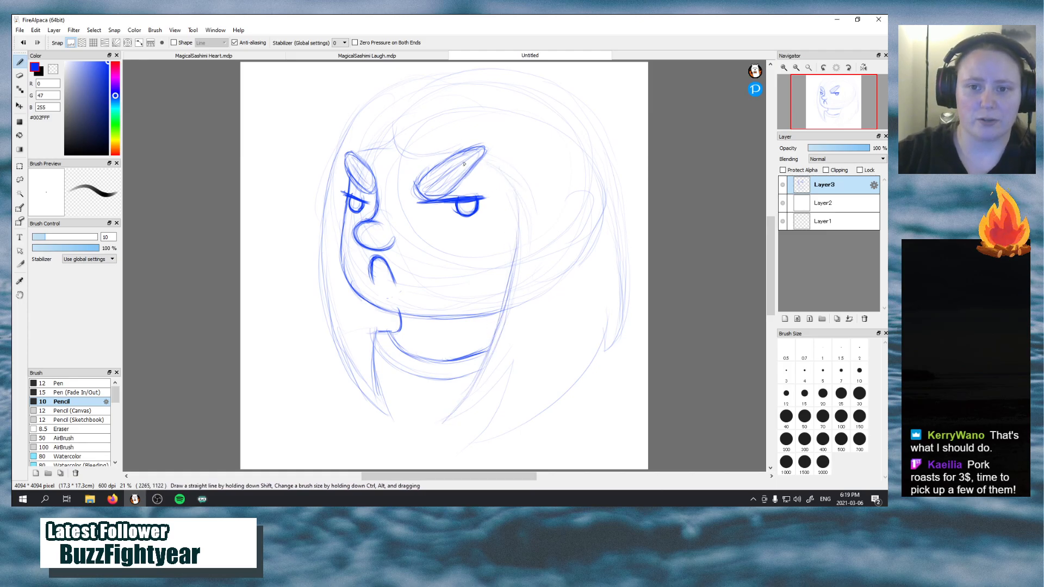
mouse_move(423, 153)
left_mouse_down()
mouse_move(455, 150)
mouse_move(503, 182)
left_mouse_up()
mouse_move(443, 146)
left_mouse_down()
mouse_move(509, 202)
mouse_move(498, 181)
mouse_move(501, 234)
left_mouse_up()
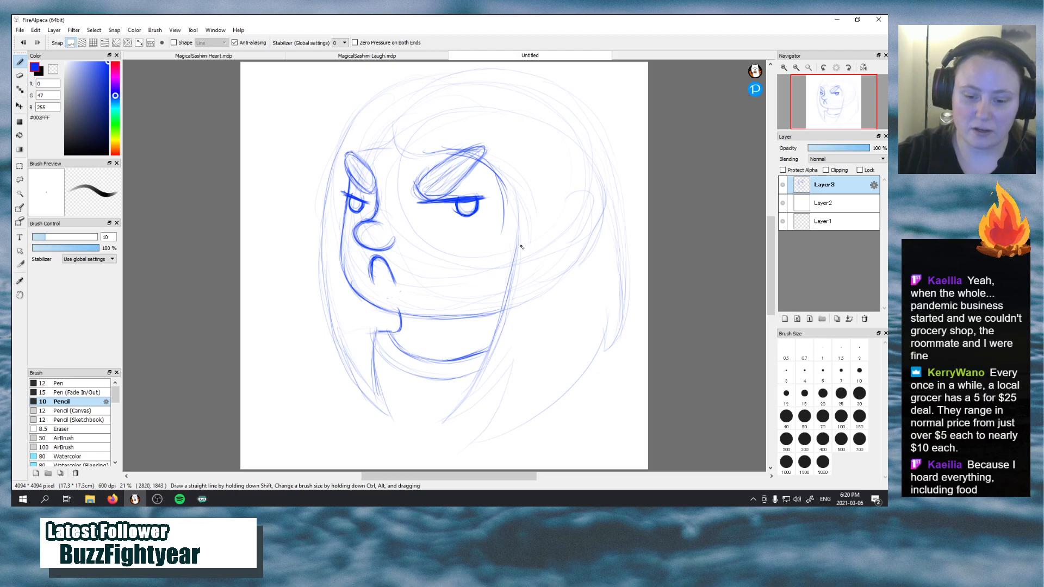
mouse_move(512, 216)
left_mouse_down()
mouse_move(517, 200)
mouse_move(510, 284)
left_mouse_up()
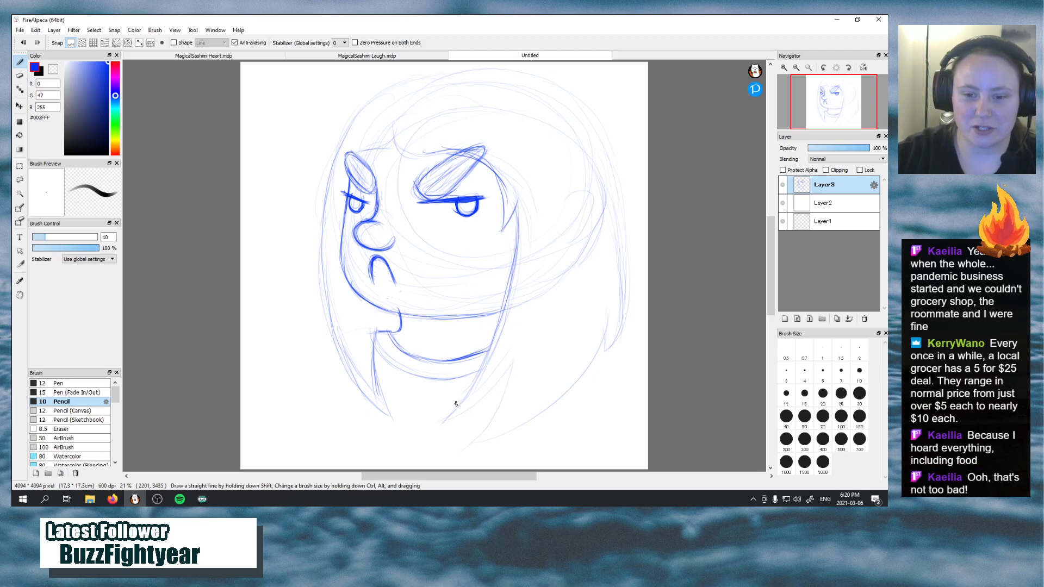
Define the pointed ends of the hair locks below the face on both sides and the lower right hair edge
left_click_drag(442, 421, 504, 385)
mouse_move(444, 421)
left_mouse_down()
mouse_move(509, 367)
mouse_move(475, 453)
left_mouse_up()
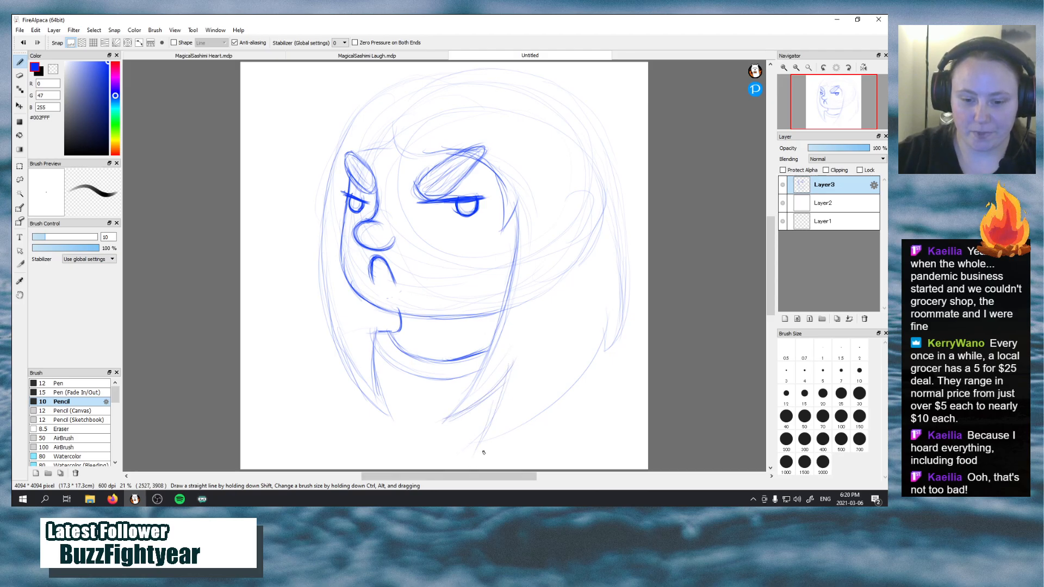
mouse_move(509, 366)
left_mouse_down()
mouse_move(480, 432)
mouse_move(514, 426)
mouse_move(590, 371)
mouse_move(618, 317)
left_mouse_up()
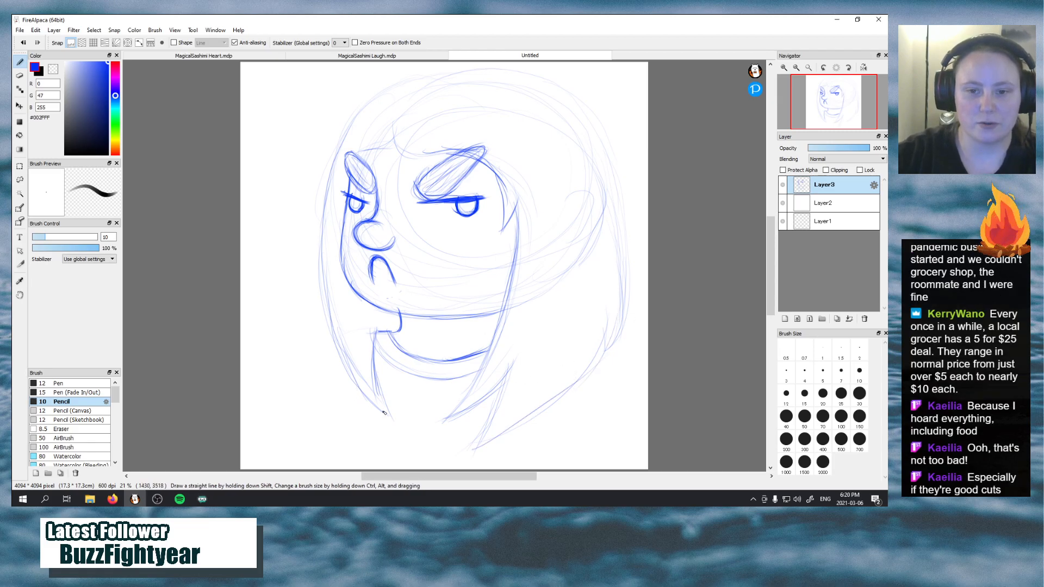
left_click_drag(383, 413, 356, 377)
left_click_drag(331, 305, 386, 417)
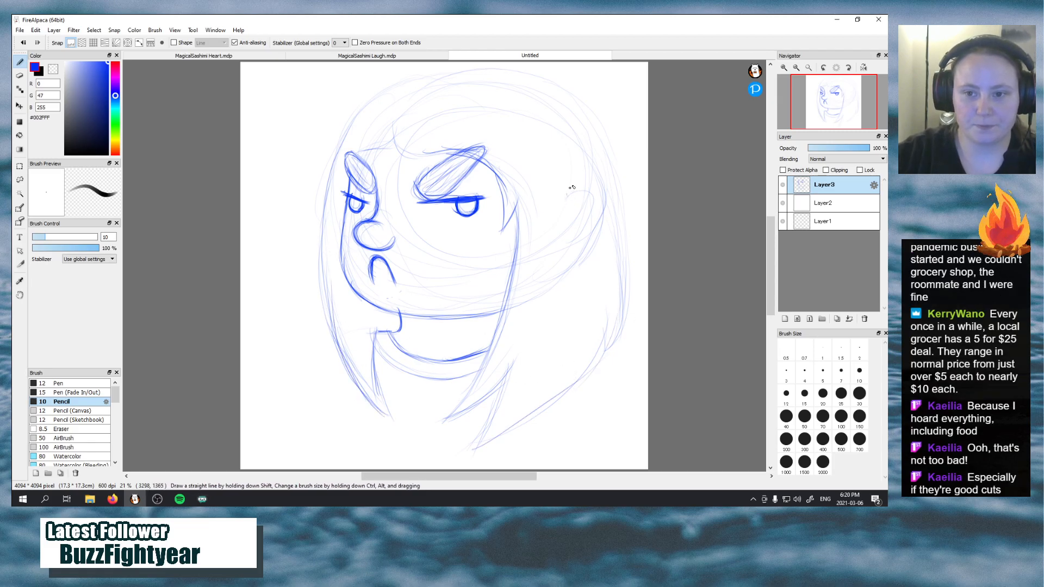
Draw the ear on the right side of the head with its outer rim, inner fold and adjoining hair line
left_click_drag(567, 192, 575, 242)
left_click_drag(562, 176, 574, 260)
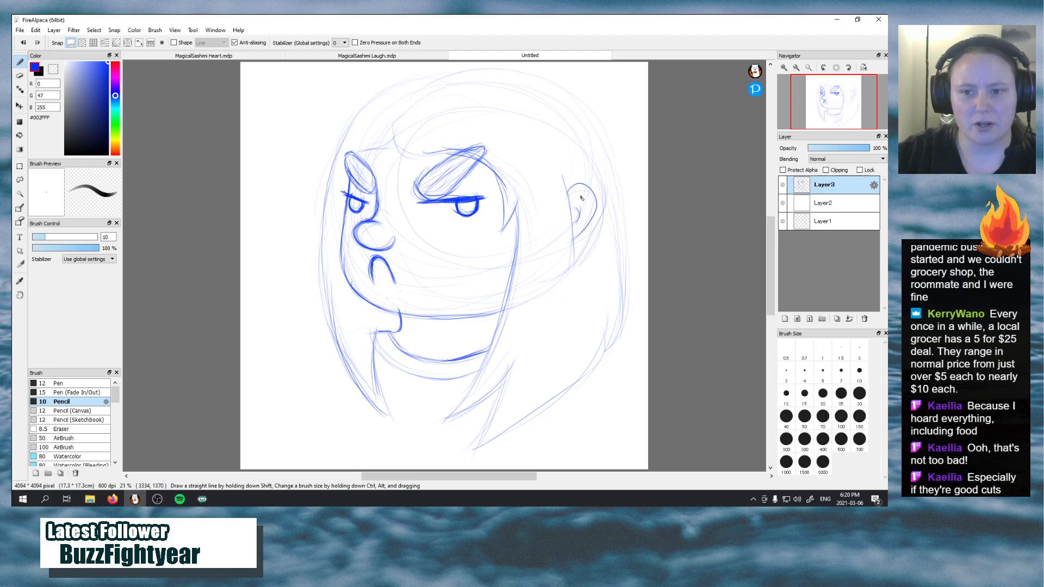
mouse_move(574, 208)
left_mouse_down()
mouse_move(584, 193)
mouse_move(580, 219)
left_mouse_up()
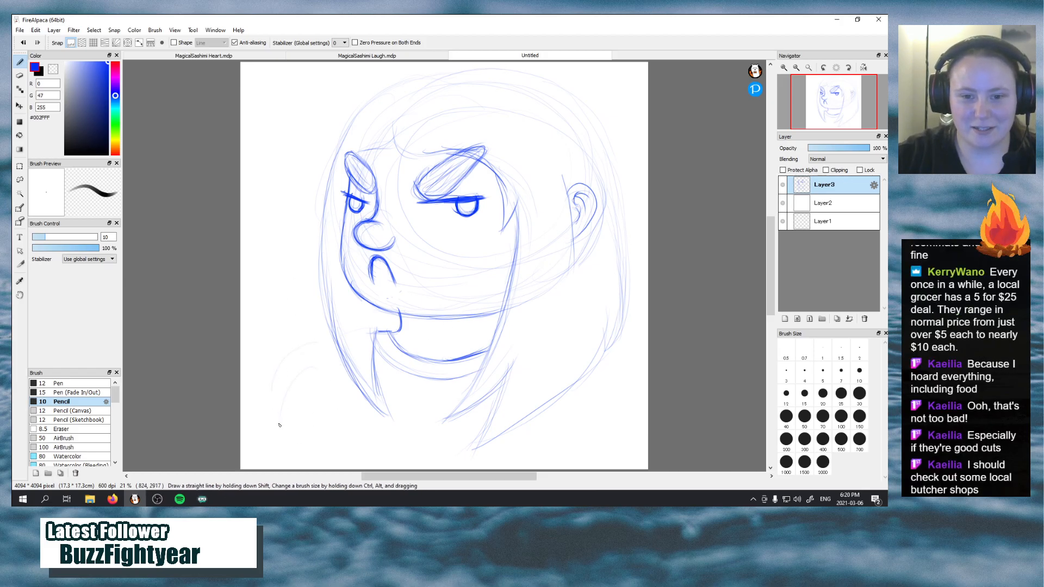
Rough in the rounded left shoulder and the broad curve sweeping beneath the hair with light strokes
mouse_move(319, 343)
left_mouse_down()
mouse_move(322, 449)
mouse_move(423, 438)
left_mouse_up()
left_click_drag(345, 438, 472, 424)
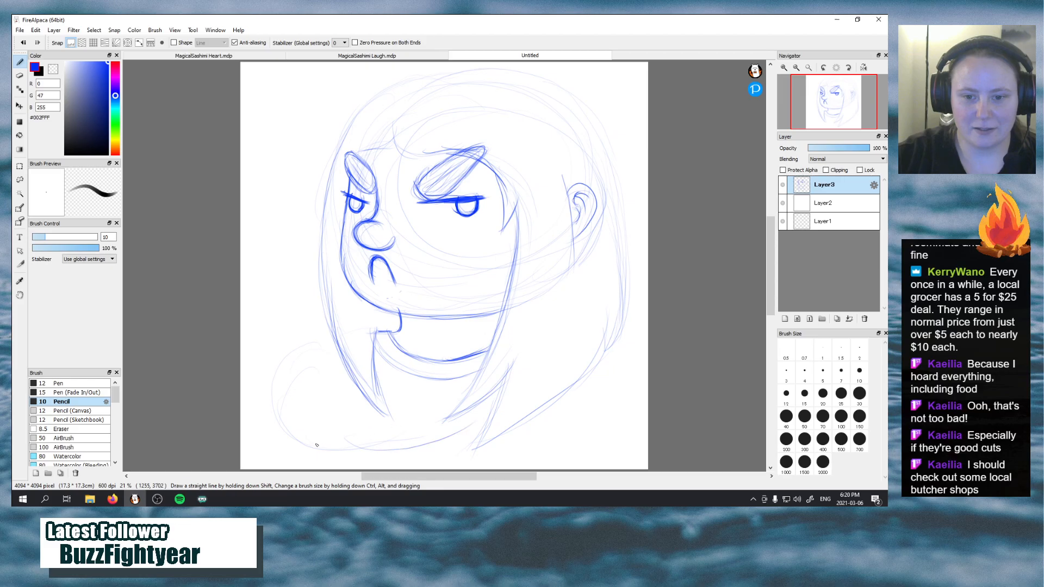
left_click_drag(274, 400, 344, 458)
left_click_drag(279, 378, 287, 443)
mouse_move(335, 347)
left_mouse_down()
mouse_move(296, 435)
mouse_move(316, 361)
mouse_move(294, 419)
left_mouse_up()
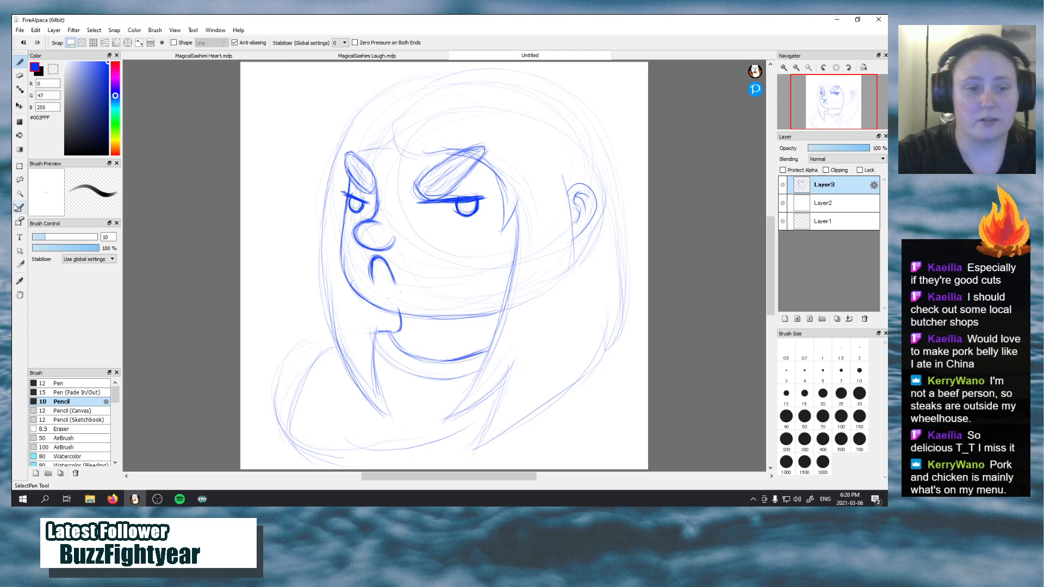
Move the whole sketch on Layer3 slightly to the right and up on the canvas
left_click(19, 105)
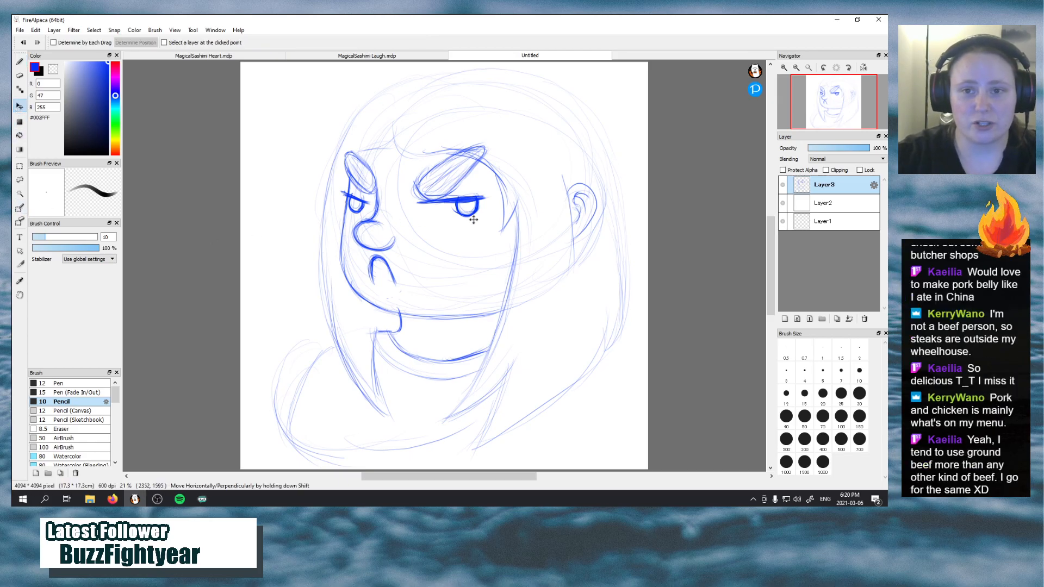
left_click_drag(473, 217, 488, 213)
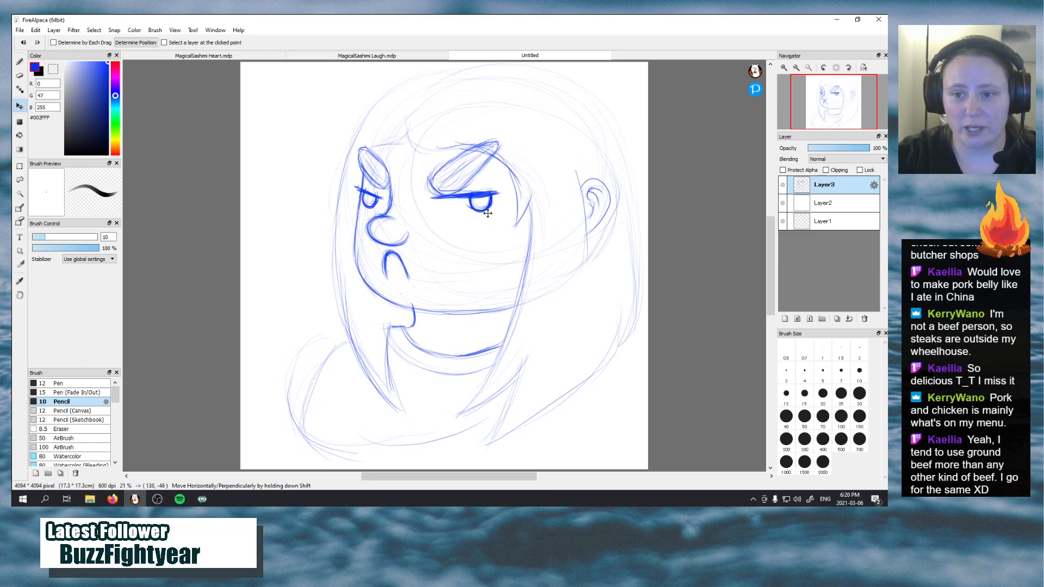
Pencil another curve across the lower chest and sketch both shoulders with their outer arm lines down the canvas sides
left_click(19, 61)
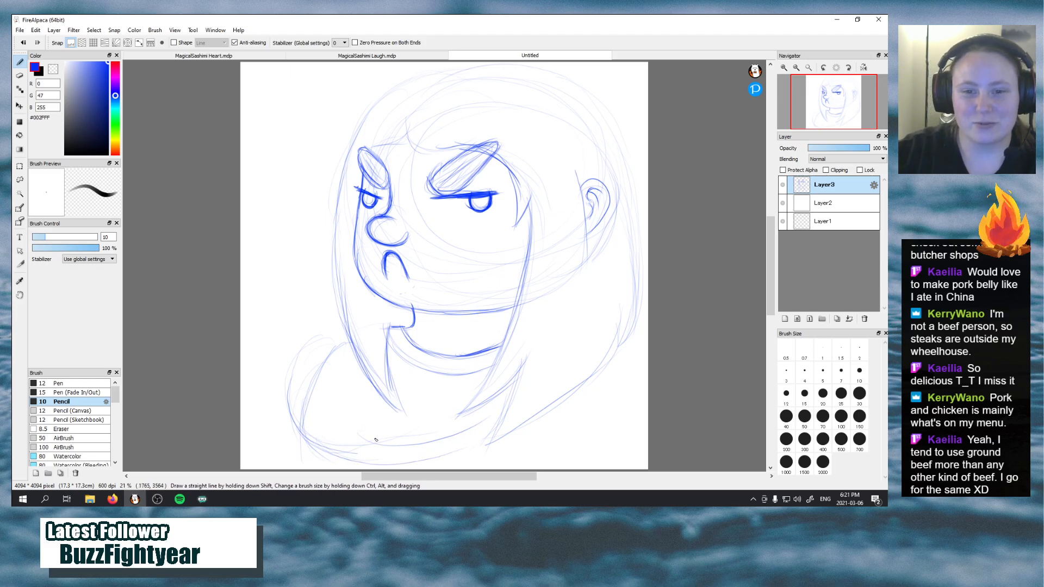
left_click_drag(299, 430, 451, 462)
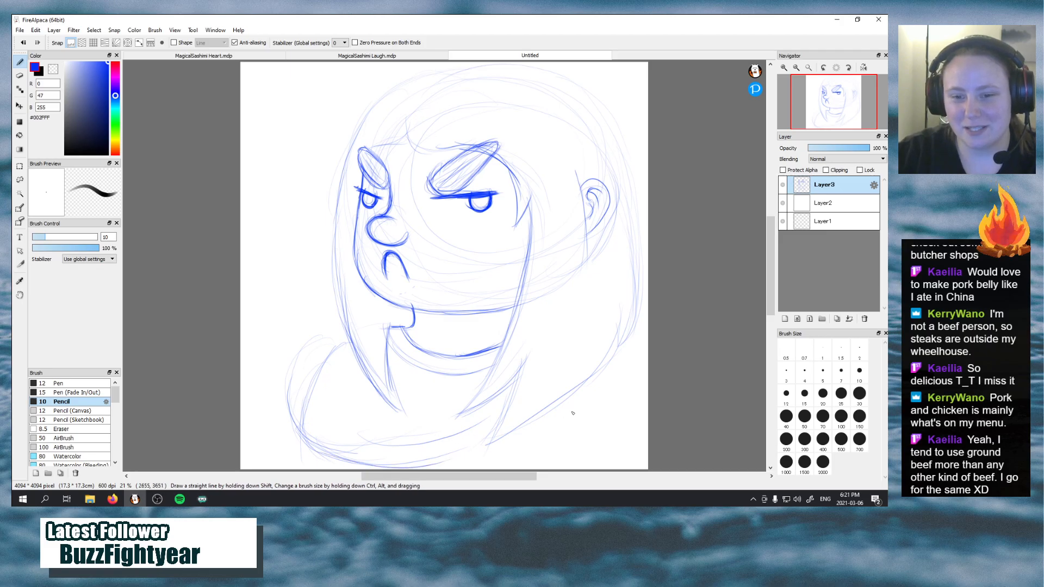
mouse_move(624, 342)
left_mouse_down()
mouse_move(655, 423)
mouse_move(647, 403)
left_mouse_up()
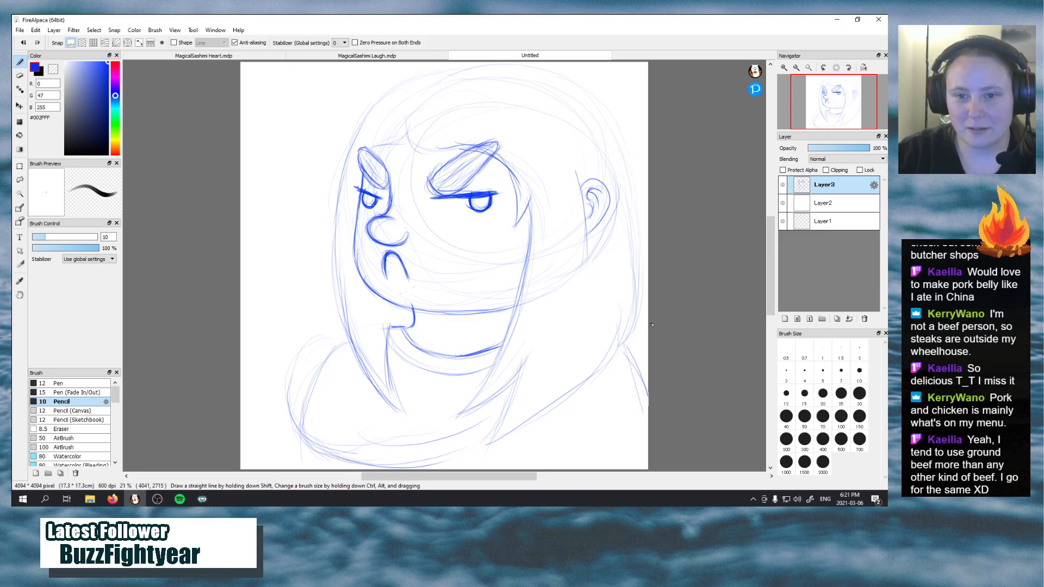
left_click_drag(633, 323, 654, 343)
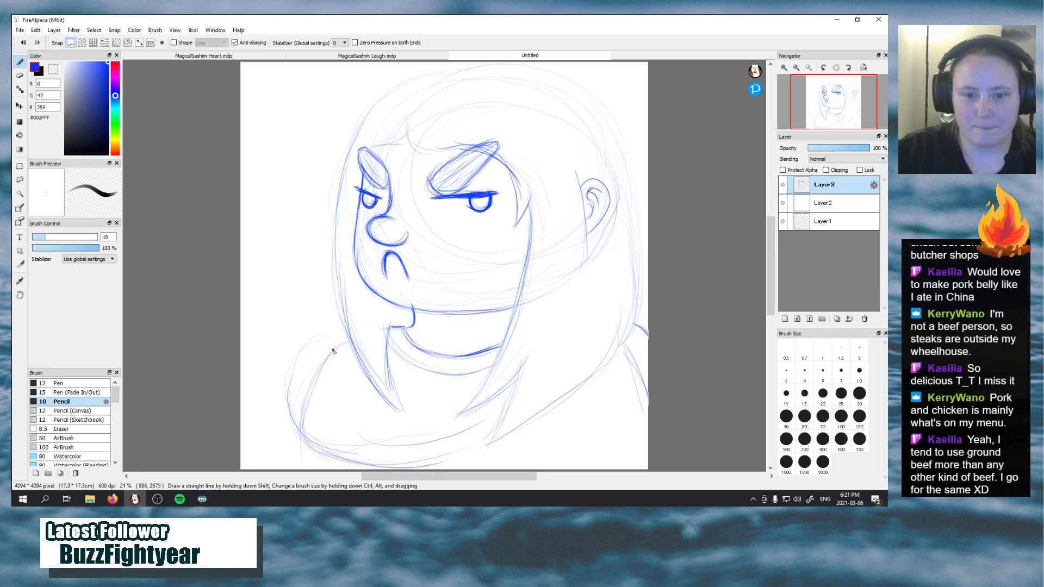
left_click_drag(355, 333, 294, 440)
left_click_drag(337, 352, 298, 466)
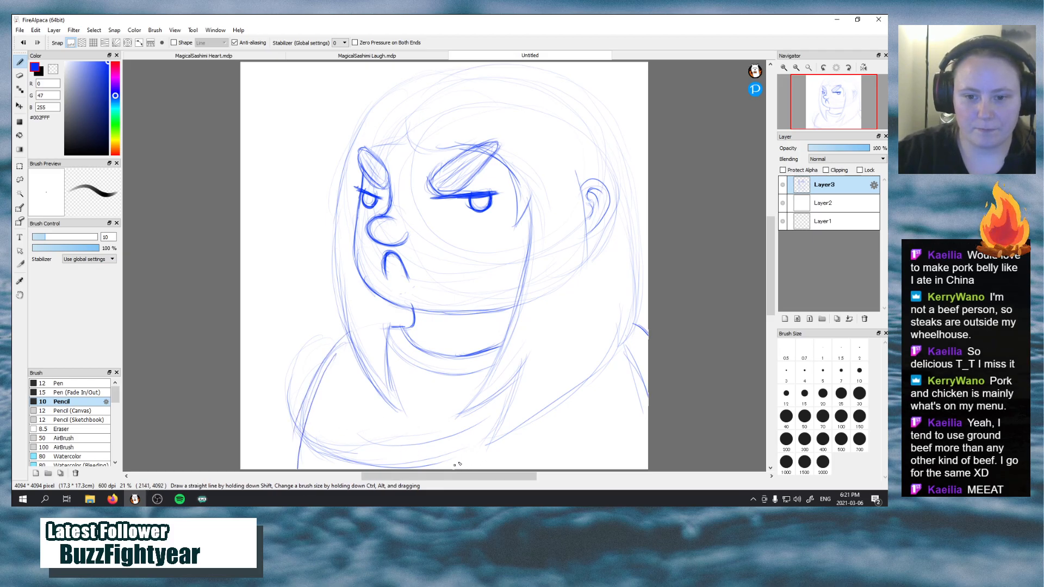
Draw the inner arm lines on both sides of the torso down to the canvas edge, discarding the stray chest stroke
left_click_drag(455, 464, 572, 450)
key("ctrl+z")
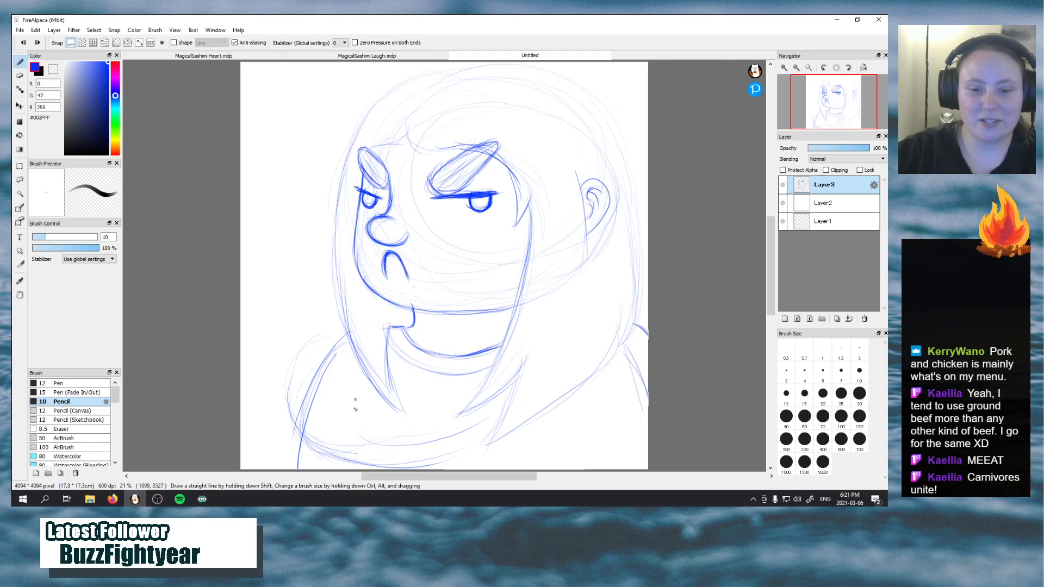
left_click_drag(356, 401, 336, 467)
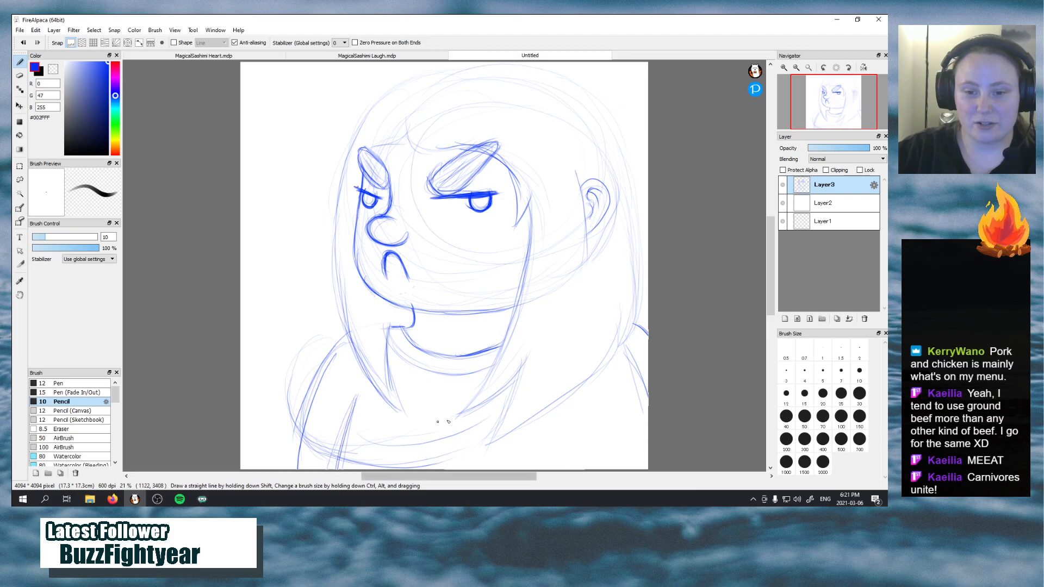
left_click_drag(559, 403, 560, 468)
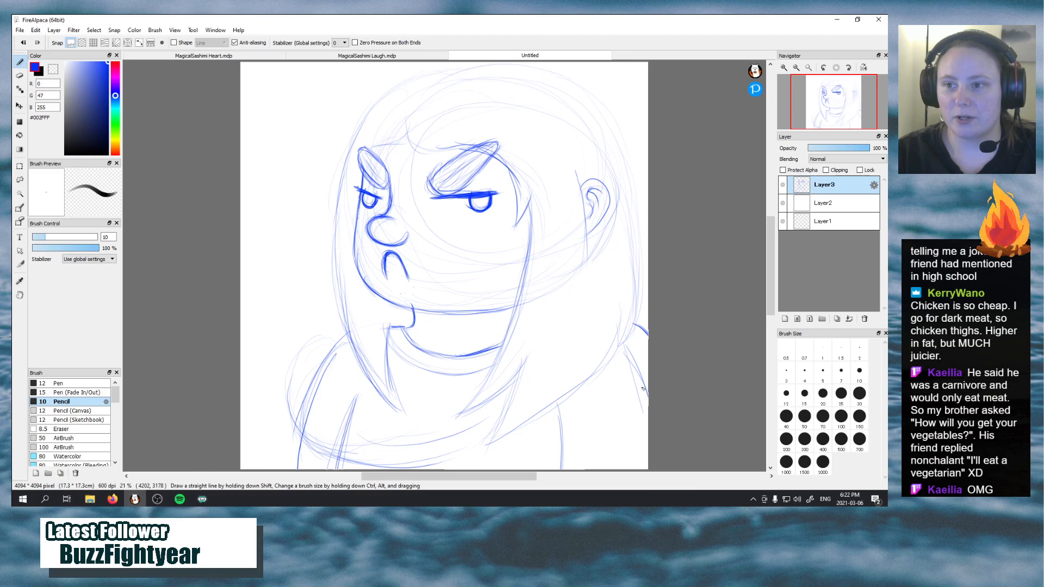
Pencil double sleeve-hem lines across both upper arms near the canvas's lower edge
left_click_drag(298, 432, 348, 459)
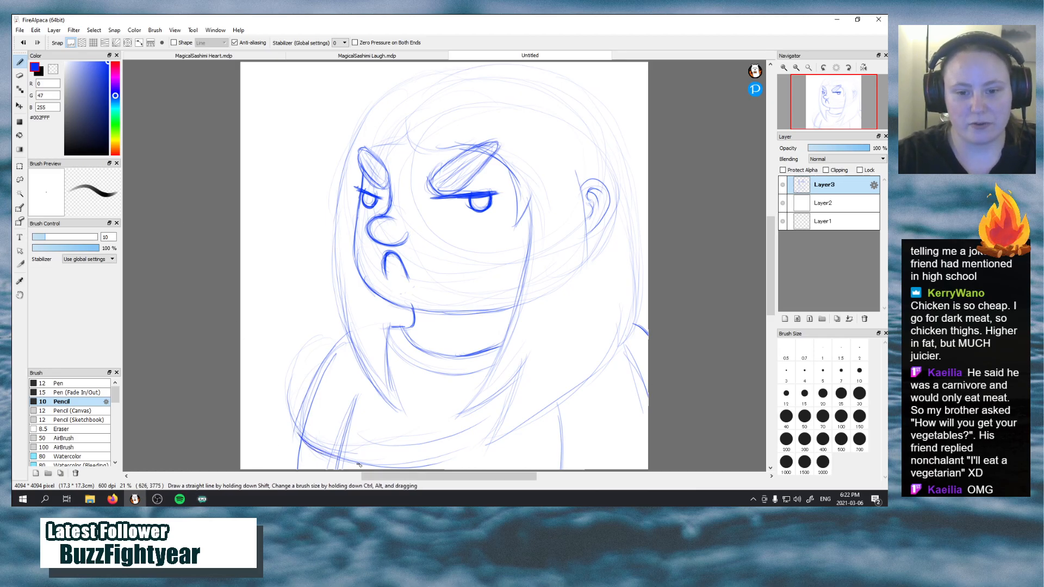
left_click_drag(564, 453, 699, 412)
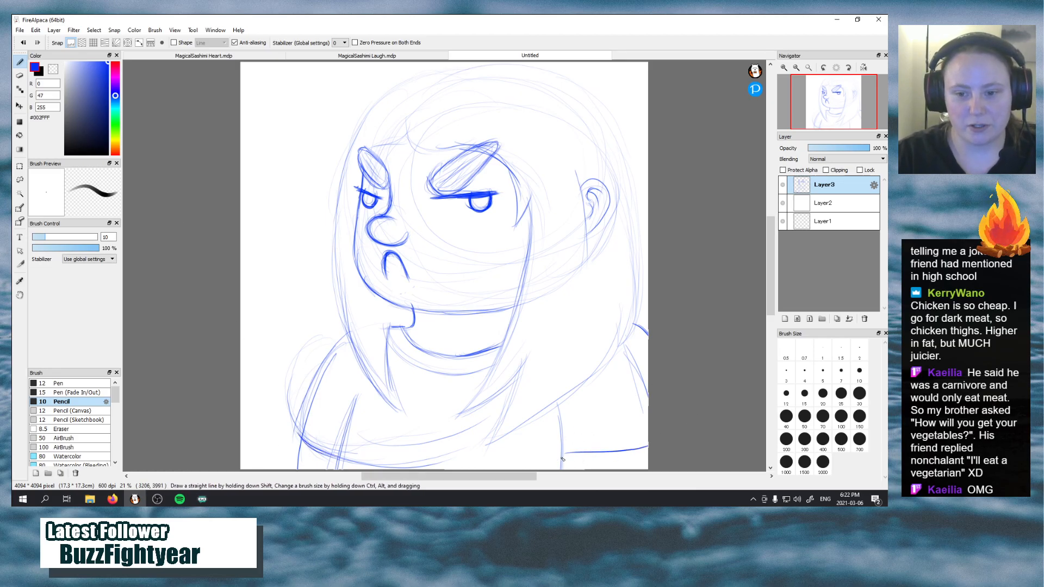
left_click_drag(560, 459, 684, 438)
left_click_drag(559, 453, 635, 447)
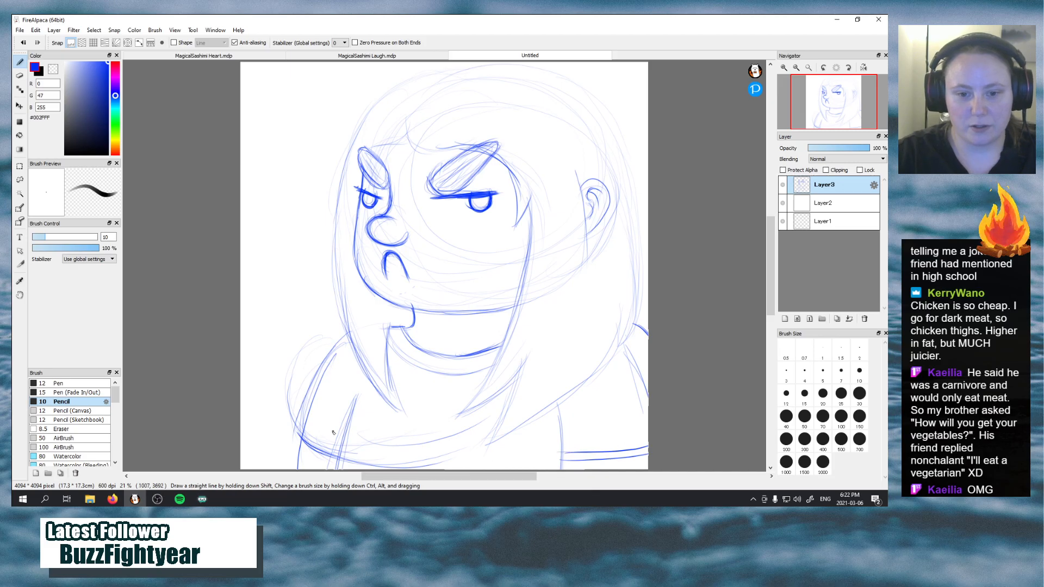
left_click_drag(300, 430, 342, 453)
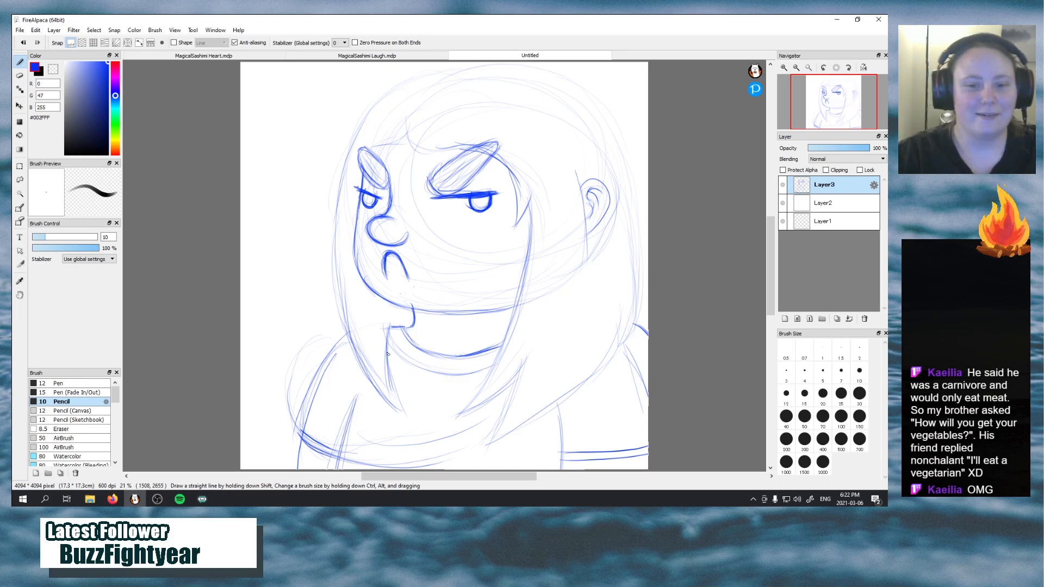
Darken the inner and outer outlines of the character's arm on the canvas's left side
left_click_drag(356, 394, 326, 468)
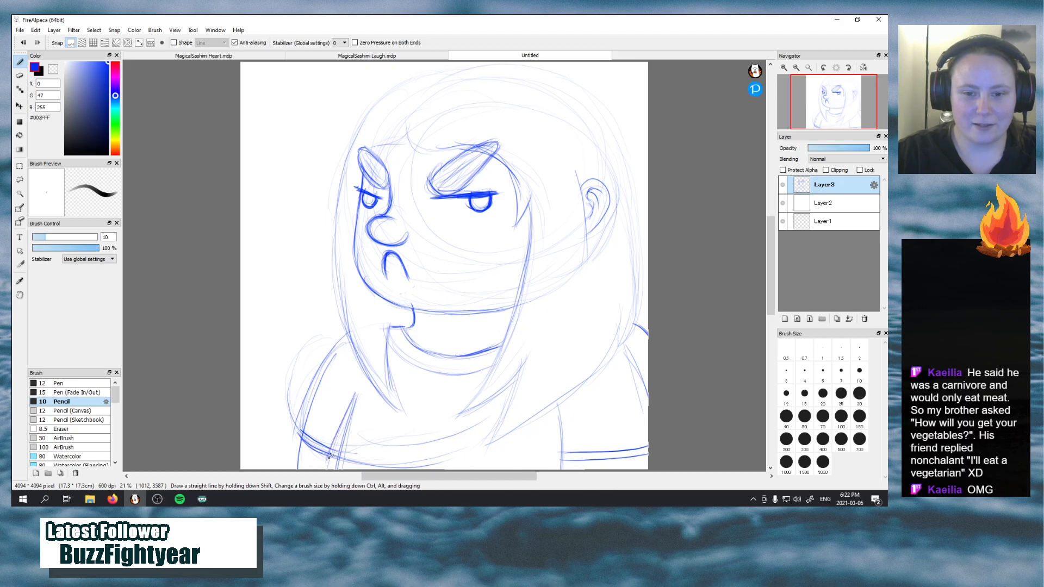
left_click_drag(354, 404, 328, 476)
mouse_move(358, 387)
left_mouse_down()
mouse_move(351, 409)
mouse_move(354, 491)
mouse_move(329, 420)
mouse_move(264, 378)
mouse_move(276, 460)
mouse_move(297, 469)
left_mouse_up()
mouse_move(299, 427)
left_mouse_down()
mouse_move(326, 459)
mouse_move(318, 381)
left_mouse_up()
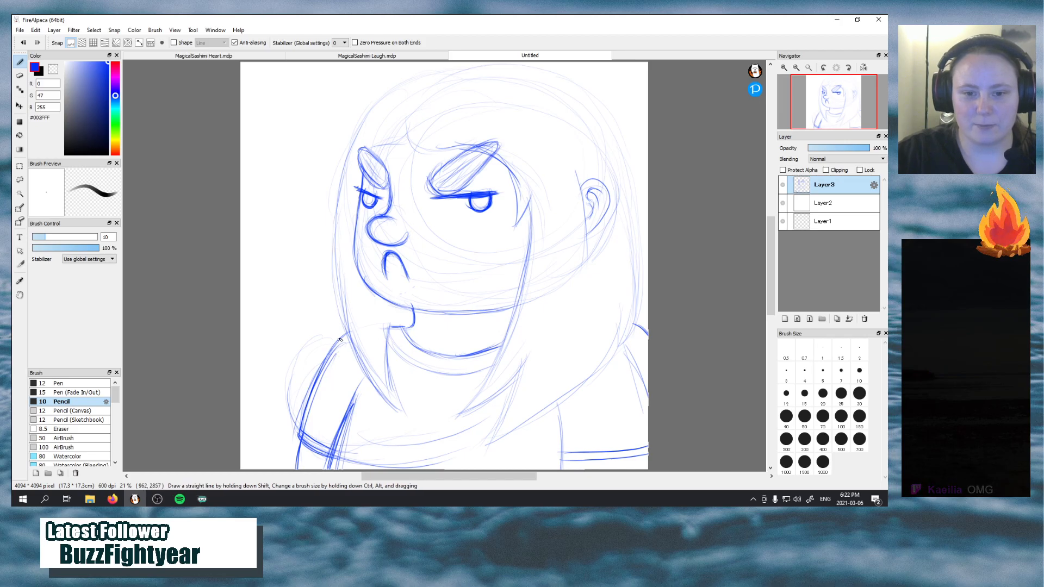
Strengthen the left hair outline from the pointed tip on the chest up around the crown of the head
mouse_move(399, 403)
left_mouse_down()
mouse_move(372, 388)
mouse_move(369, 362)
left_mouse_up()
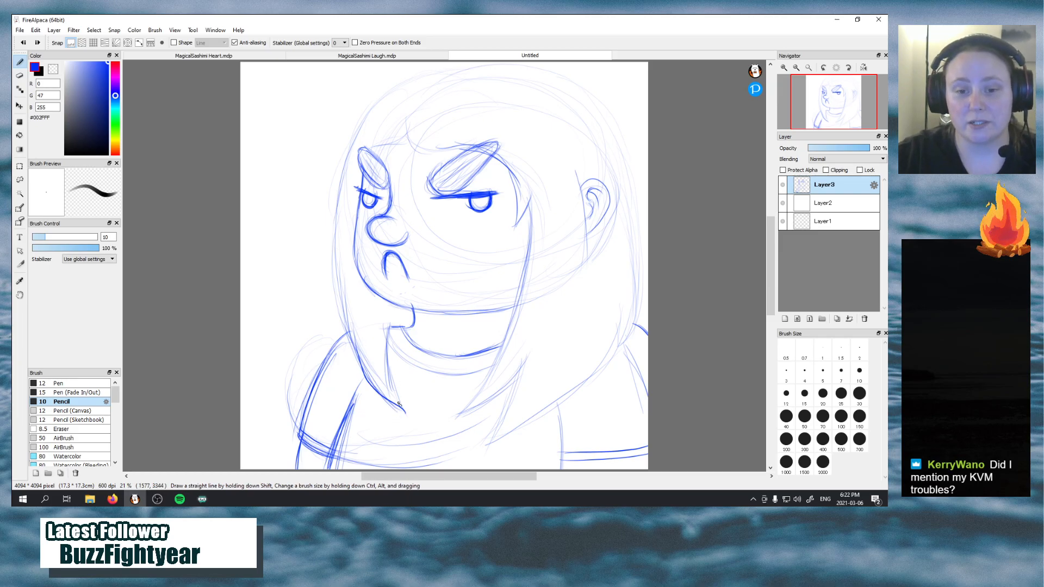
left_click_drag(389, 400, 343, 313)
left_click_drag(358, 351, 338, 282)
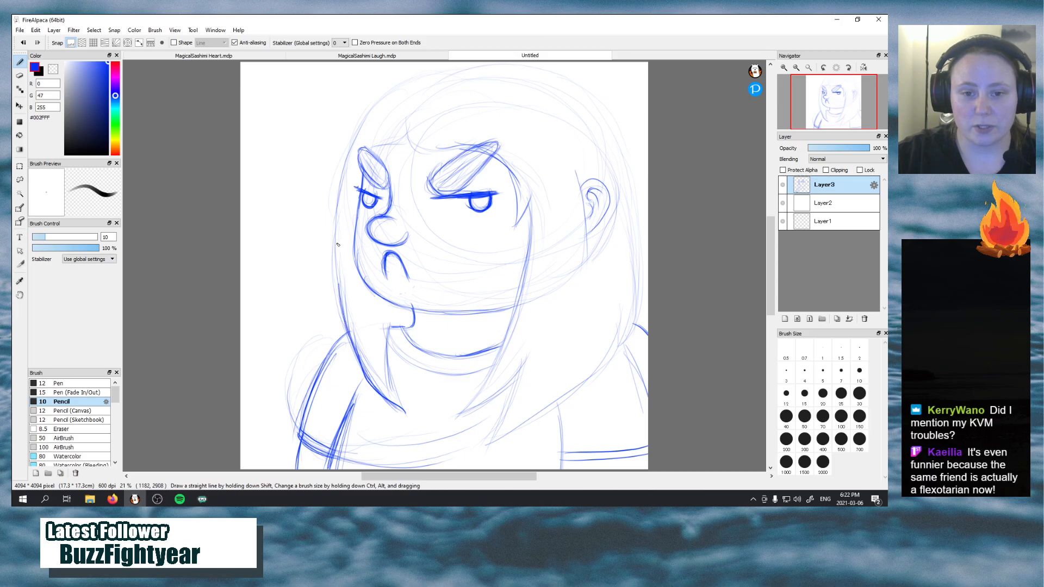
left_click_drag(352, 328, 337, 235)
mouse_move(340, 276)
left_mouse_down()
mouse_move(339, 190)
mouse_move(376, 107)
mouse_move(435, 70)
mouse_move(526, 65)
left_mouse_up()
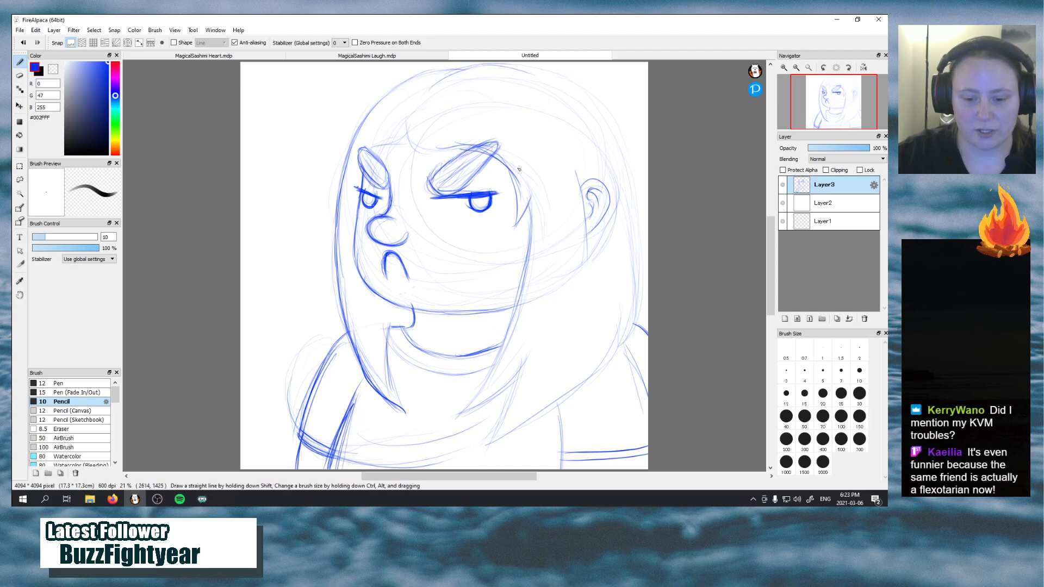
Strengthen the right hair outline from the crown down to the pointed tip over the chest, undoing the last stroke
mouse_move(598, 102)
left_mouse_down()
mouse_move(619, 122)
mouse_move(637, 217)
left_mouse_up()
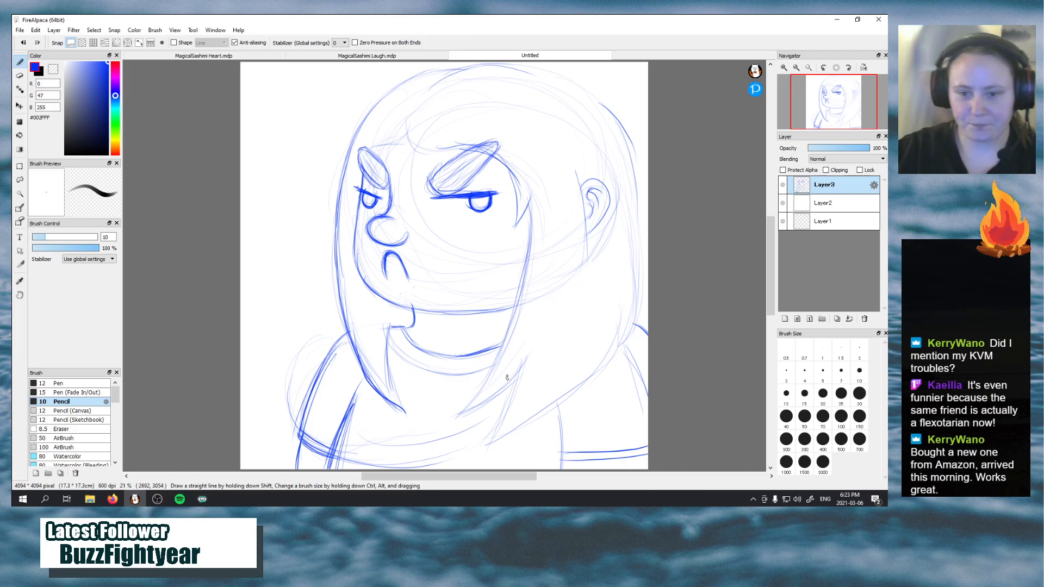
mouse_move(499, 432)
left_mouse_down()
mouse_move(517, 381)
mouse_move(507, 409)
mouse_move(588, 386)
mouse_move(613, 337)
left_mouse_up()
left_click_drag(604, 373, 635, 298)
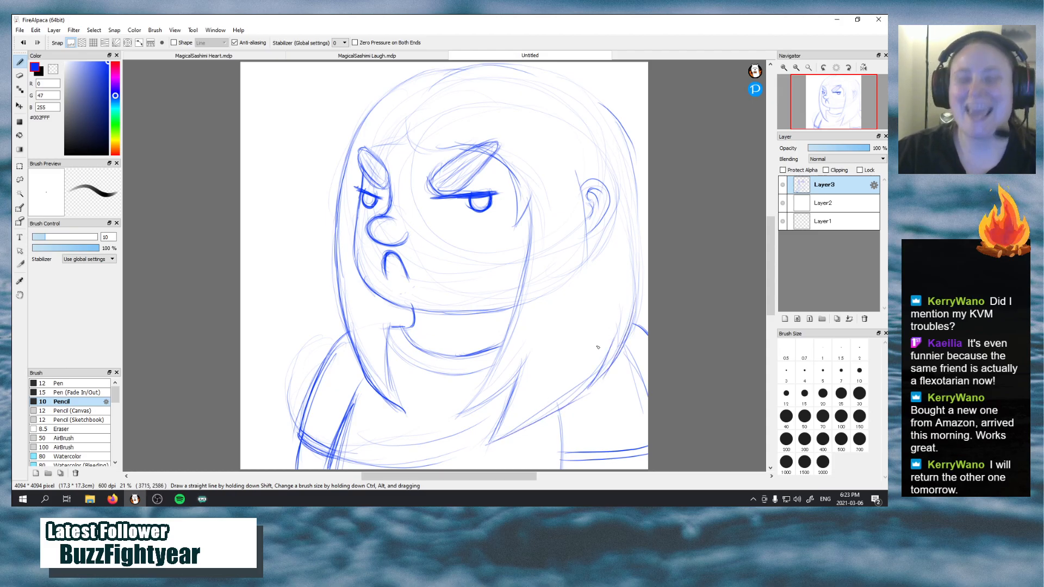
left_click_drag(627, 338, 638, 277)
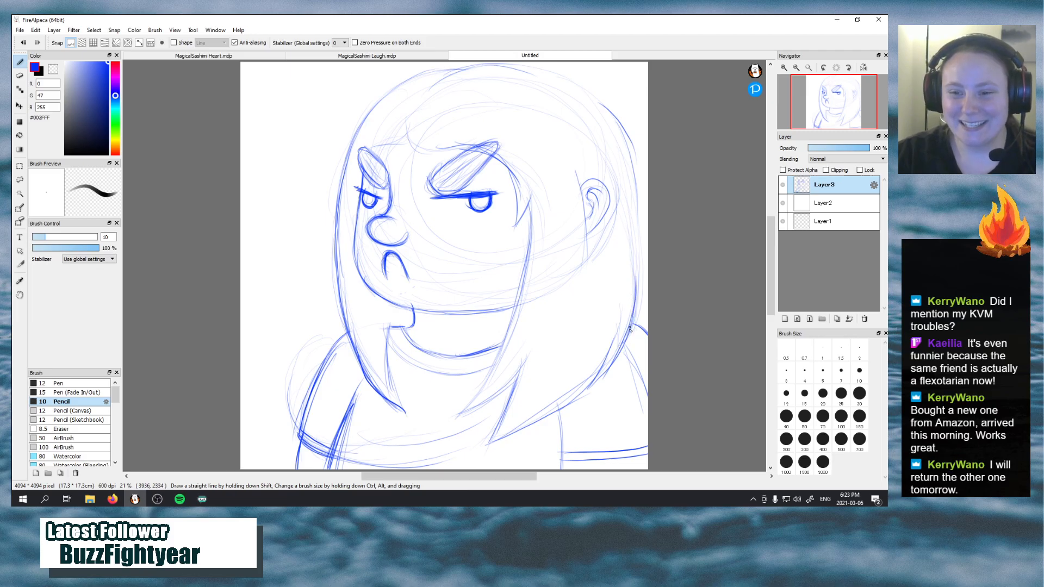
mouse_move(628, 335)
left_mouse_down()
mouse_move(644, 261)
mouse_move(642, 300)
mouse_move(639, 192)
left_mouse_up()
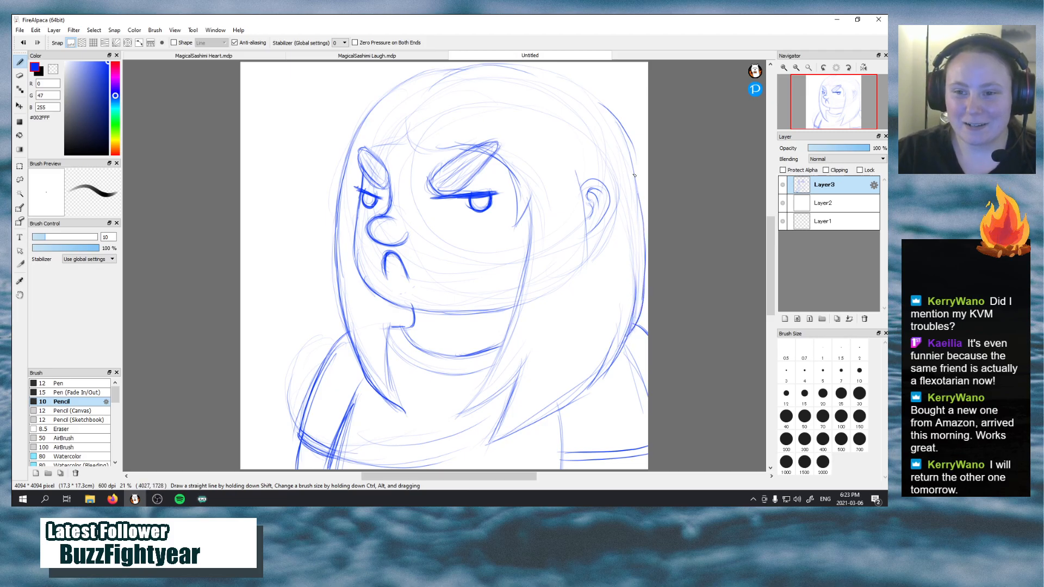
left_click_drag(645, 262, 635, 302)
left_click_drag(617, 128, 640, 197)
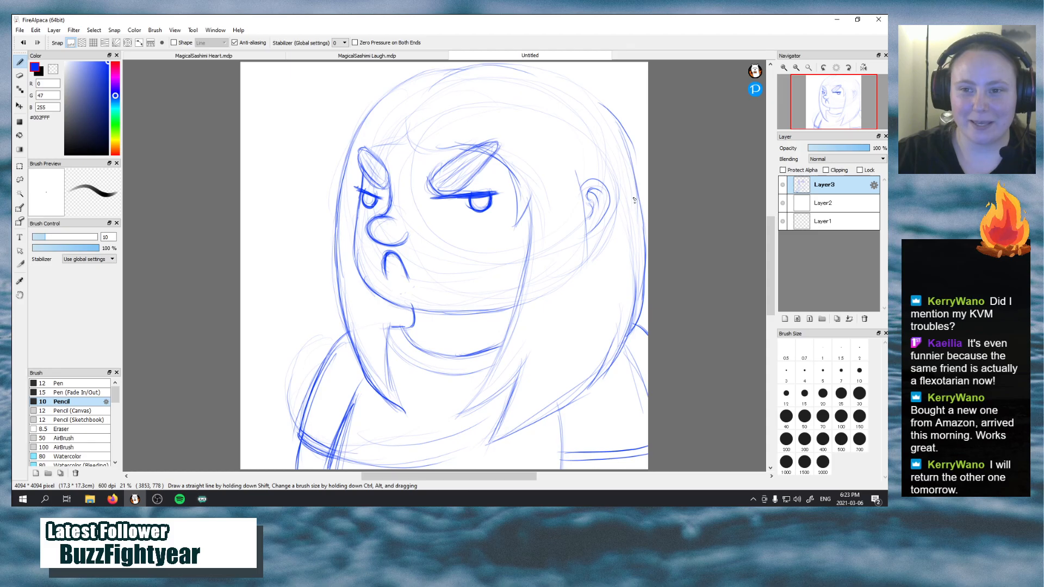
key("ctrl+z")
Darken the inner edge of the right hair lock and sharpen the hairline's pointed tip beside the right eye
left_click_drag(457, 418, 526, 369)
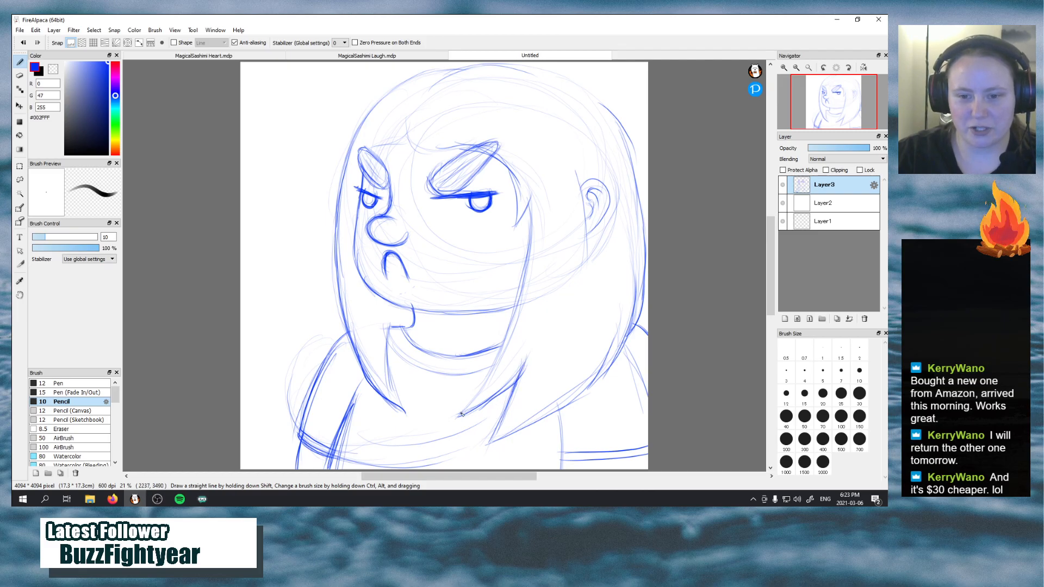
mouse_move(462, 414)
left_mouse_down()
mouse_move(508, 327)
mouse_move(507, 340)
mouse_move(526, 242)
left_mouse_up()
mouse_move(529, 205)
left_mouse_down()
mouse_move(527, 249)
mouse_move(529, 208)
left_mouse_up()
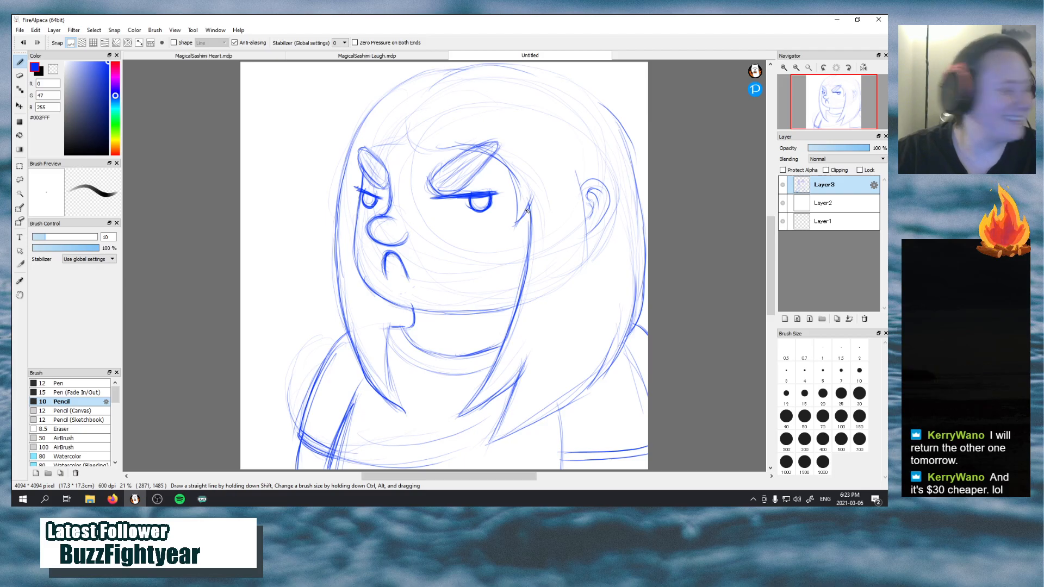
left_click_drag(536, 190, 515, 222)
left_click_drag(511, 175, 513, 228)
left_click_drag(536, 189, 513, 223)
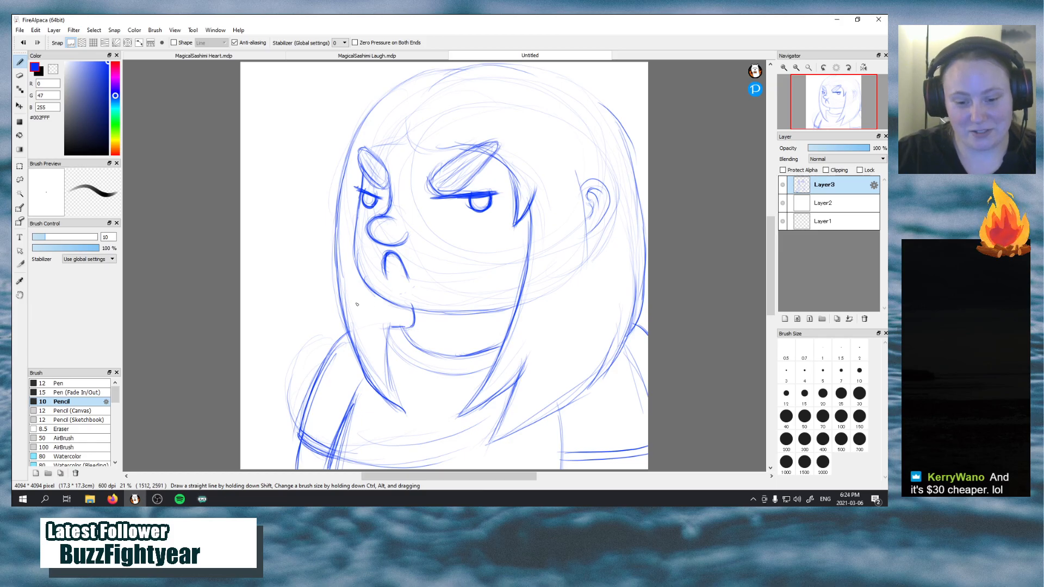
Reinforce the jawline, the small chin contour and the curved neckline beneath the face
mouse_move(354, 283)
left_mouse_down()
mouse_move(362, 235)
mouse_move(353, 269)
mouse_move(353, 243)
mouse_move(382, 294)
mouse_move(497, 311)
left_mouse_up()
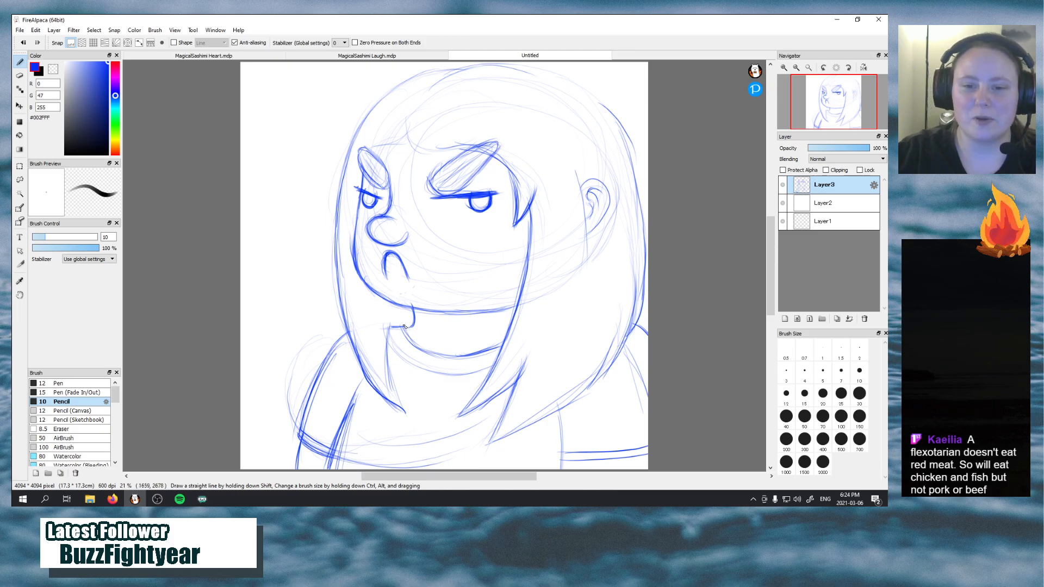
mouse_move(410, 314)
left_mouse_down()
mouse_move(405, 330)
mouse_move(409, 319)
left_mouse_up()
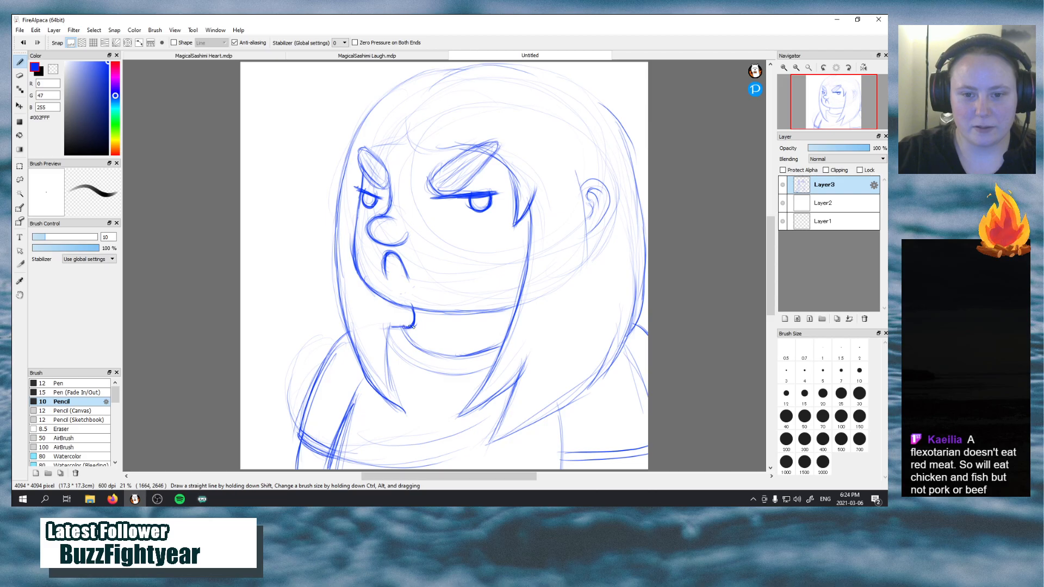
mouse_move(403, 328)
left_mouse_down()
mouse_move(442, 358)
mouse_move(434, 356)
mouse_move(499, 344)
left_mouse_up()
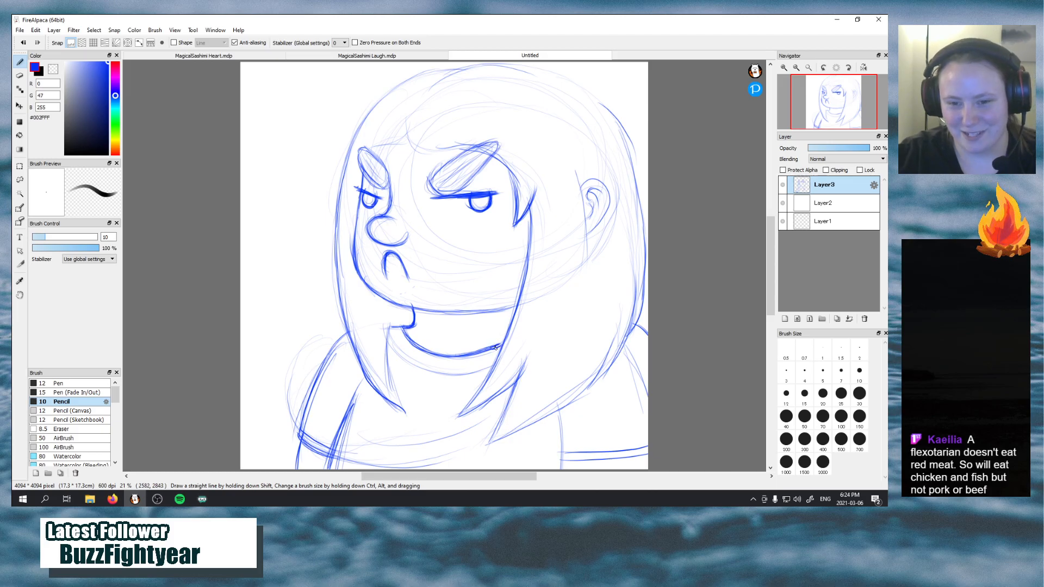
left_click_drag(500, 344, 506, 342)
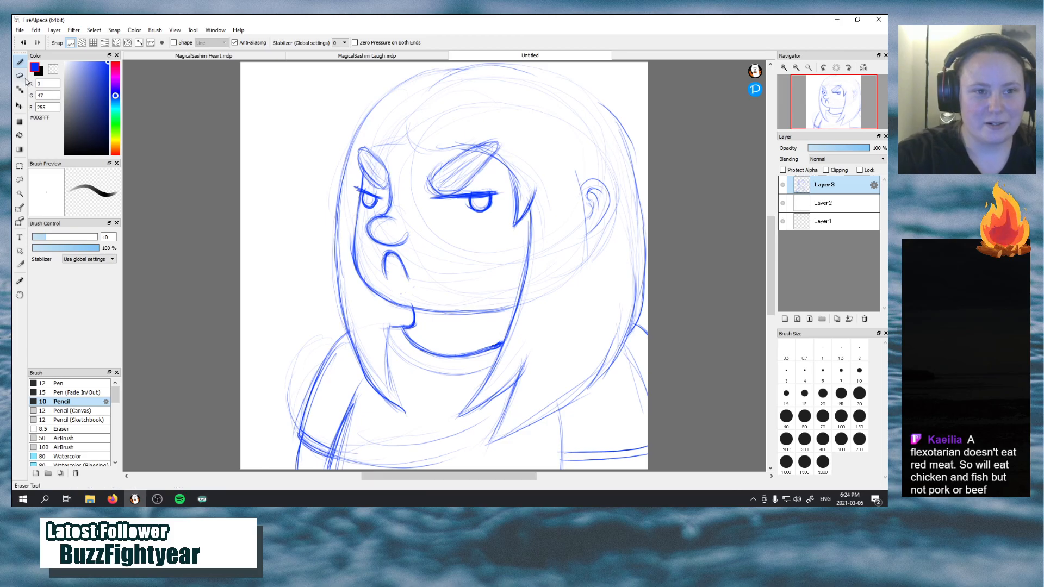
Erase the construction lines across the face and the right side of the hair with a size 50 eraser
key("e")
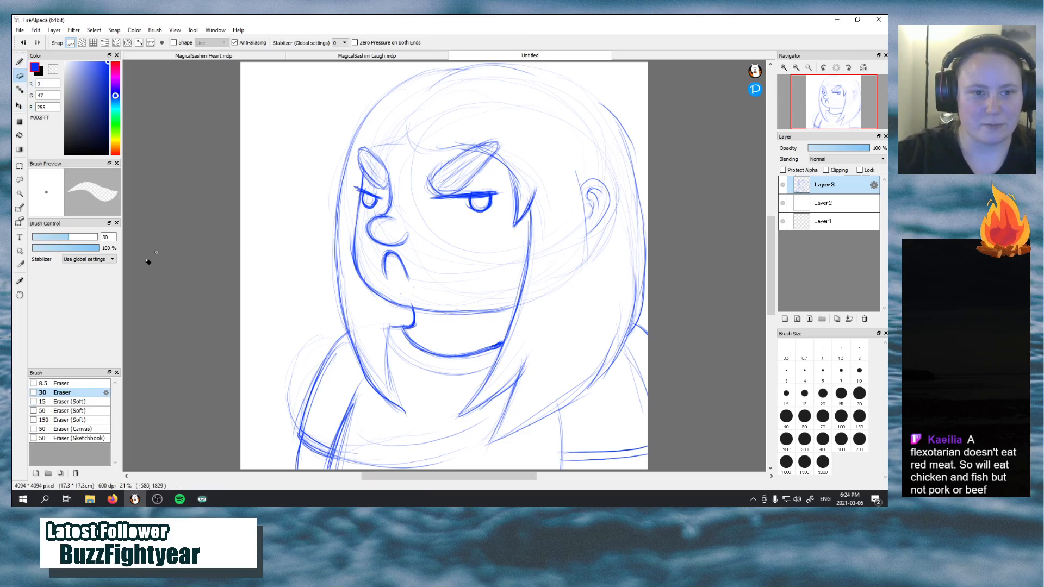
left_click(804, 416)
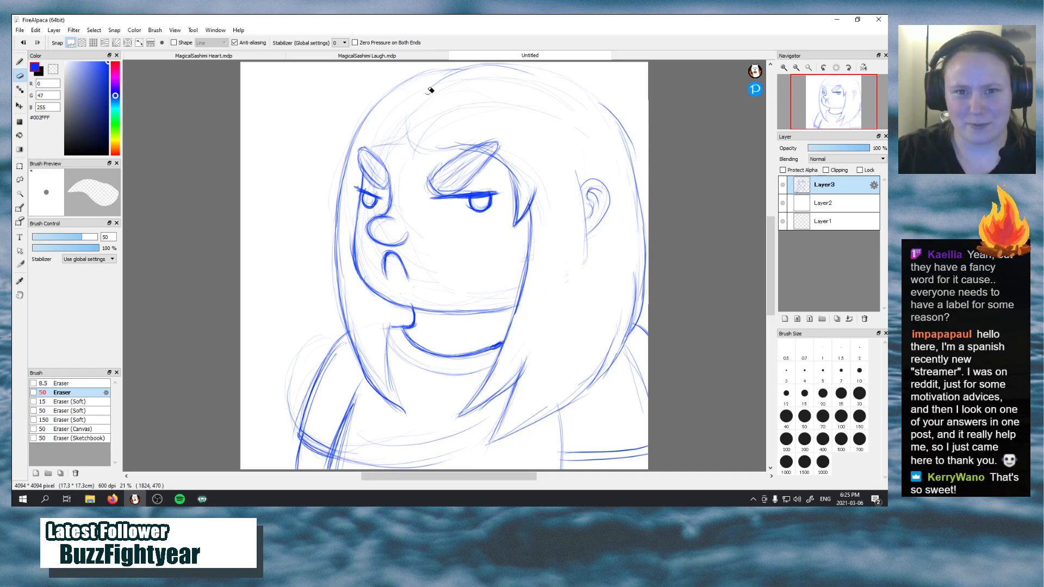
Compare the sketch with the finished MagicalSashimi Heart drawing and return to the untitled sketch
left_click(213, 55)
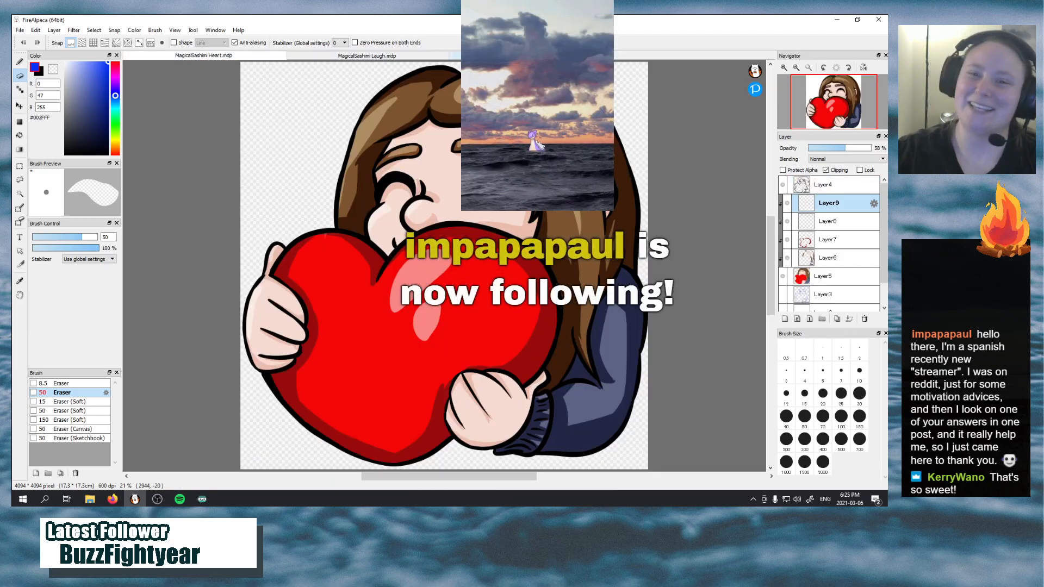
left_click(531, 57)
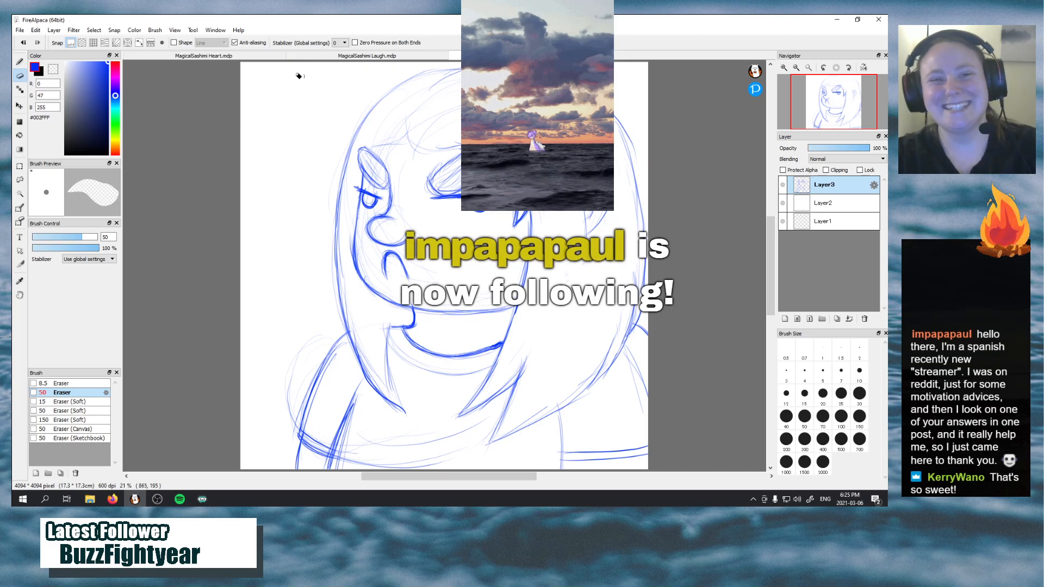
left_click(270, 56)
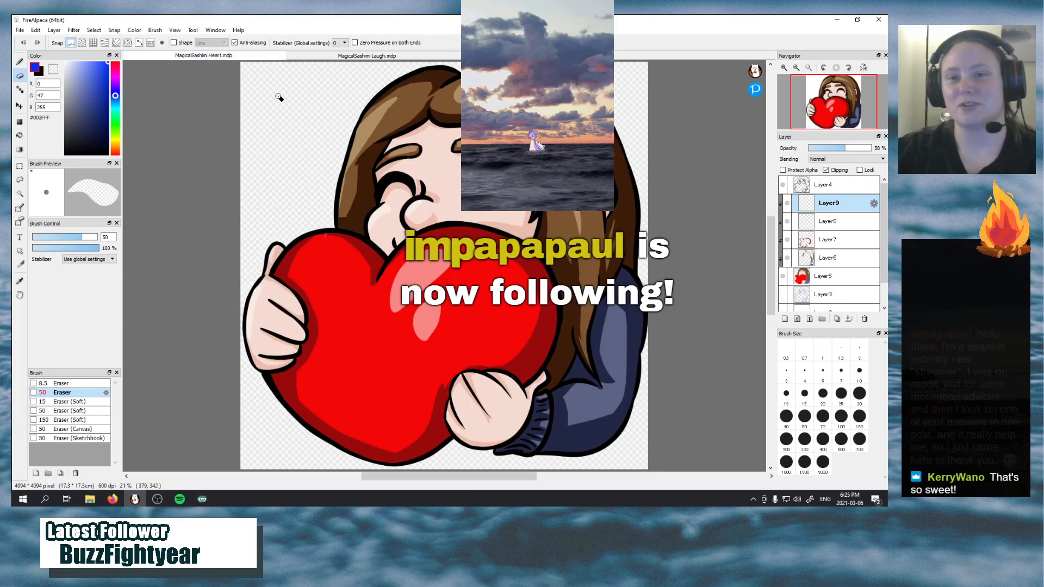
left_click(532, 56)
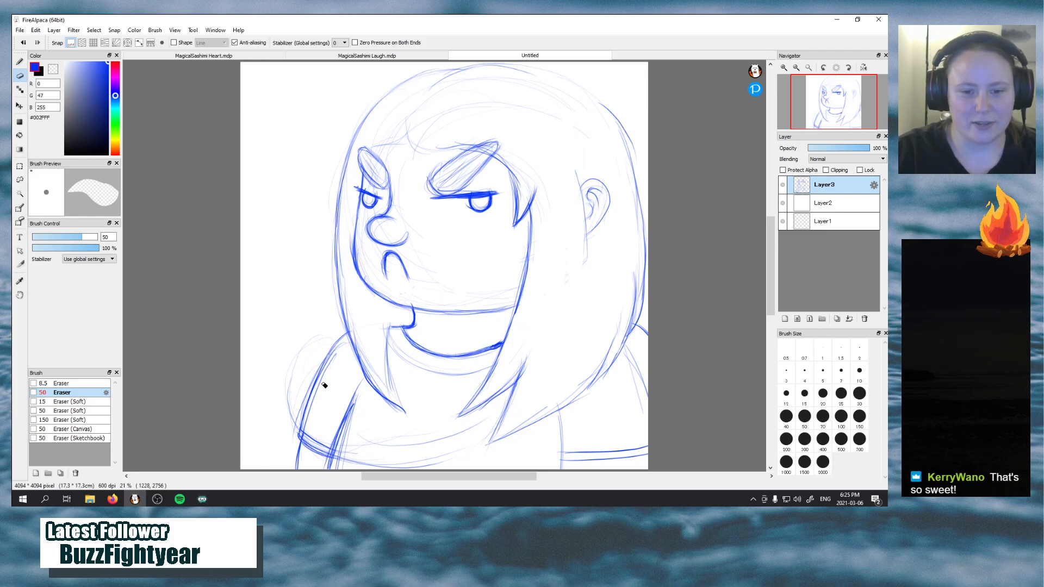
Erase the rough outer shoulder curve on the left and the faint stray lines inside the left hair lock
left_click_drag(297, 401, 294, 429)
left_click_drag(315, 356, 286, 426)
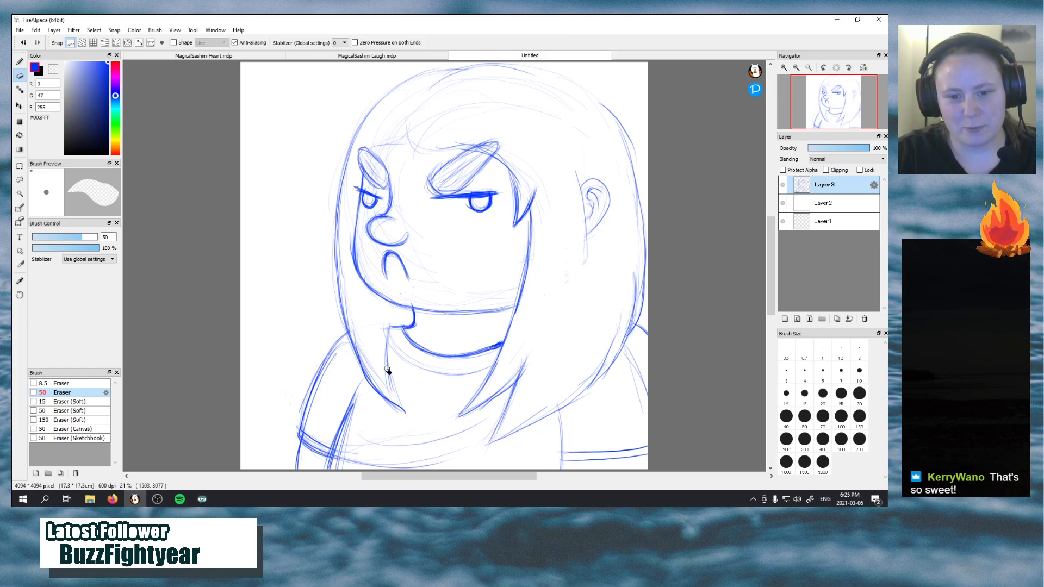
left_click_drag(380, 385, 350, 313)
key("ctrl+z")
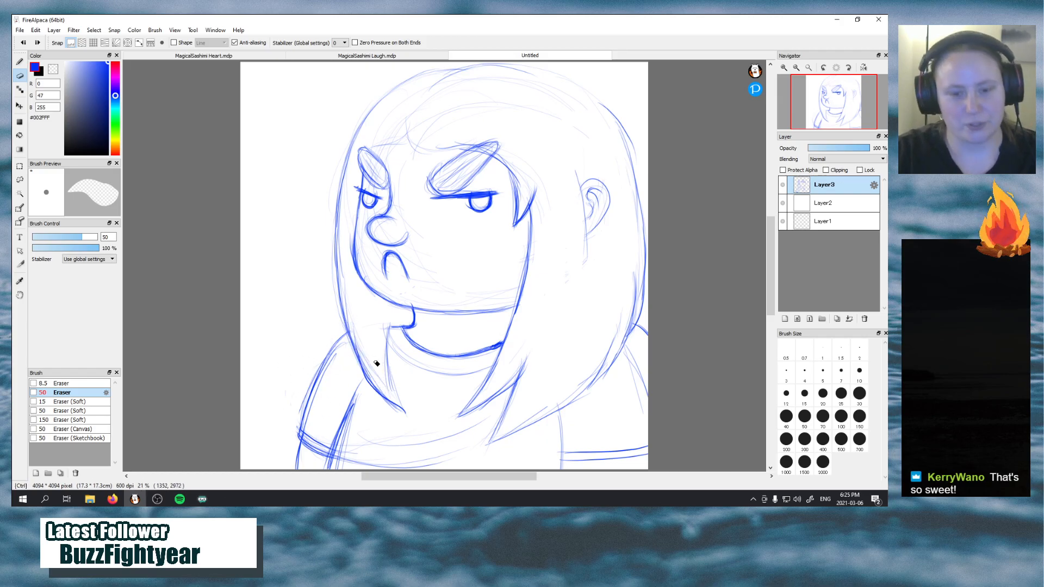
mouse_move(389, 388)
left_mouse_down()
mouse_move(353, 326)
mouse_move(342, 248)
left_mouse_up()
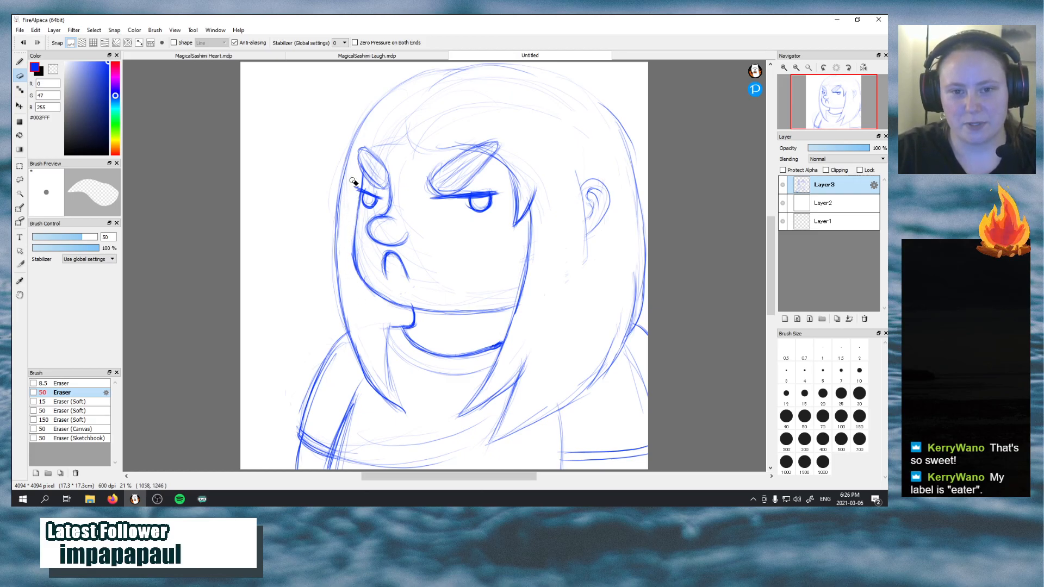
left_click_drag(344, 201, 350, 151)
key("ctrl+z")
left_click_drag(342, 213, 352, 152)
key("ctrl+z")
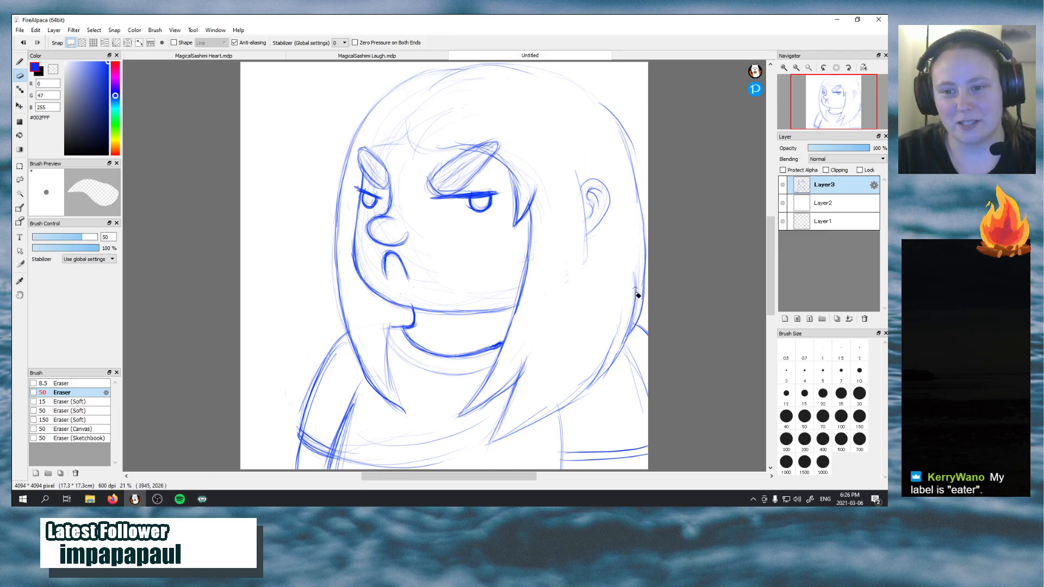
Erase stray strokes along the right hair edge and the right inner arm line, and redraw that arm line farther out with the size 10 Pencil
left_click_drag(635, 290, 636, 301)
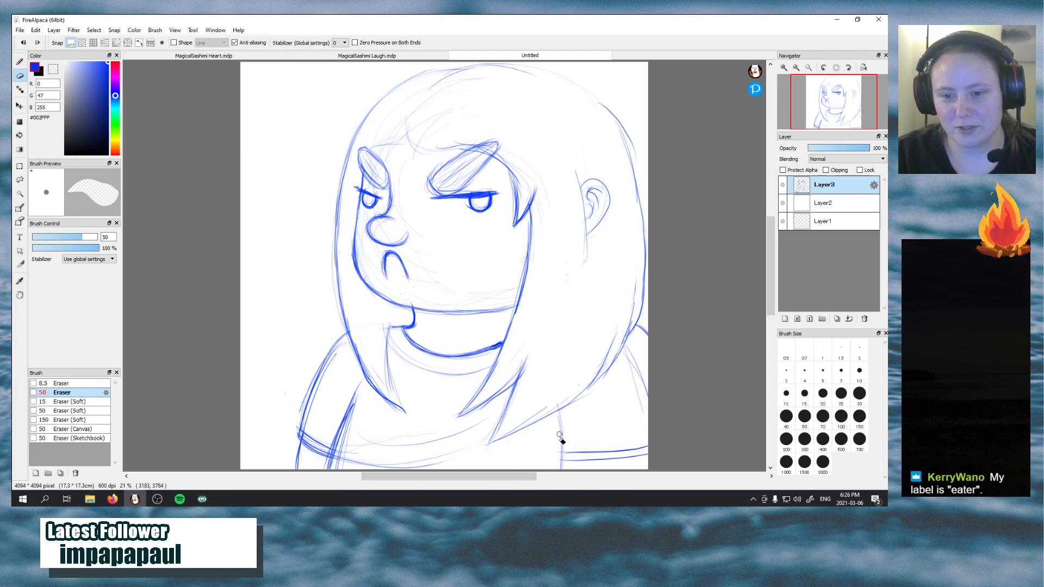
mouse_move(560, 435)
left_mouse_down()
mouse_move(559, 473)
mouse_move(577, 436)
mouse_move(583, 464)
mouse_move(585, 435)
mouse_move(600, 465)
mouse_move(598, 439)
mouse_move(597, 465)
left_mouse_up()
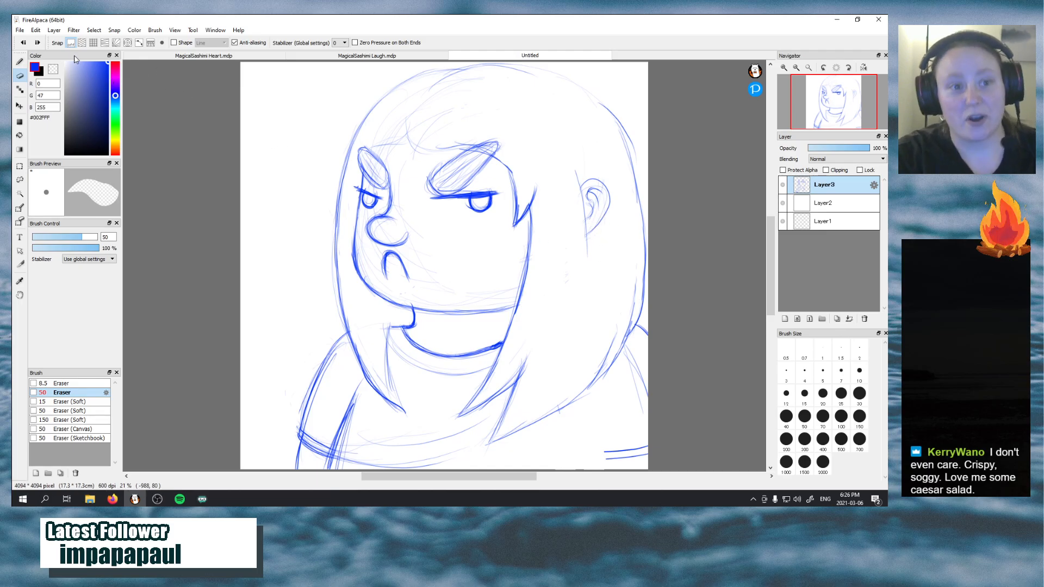
key("b")
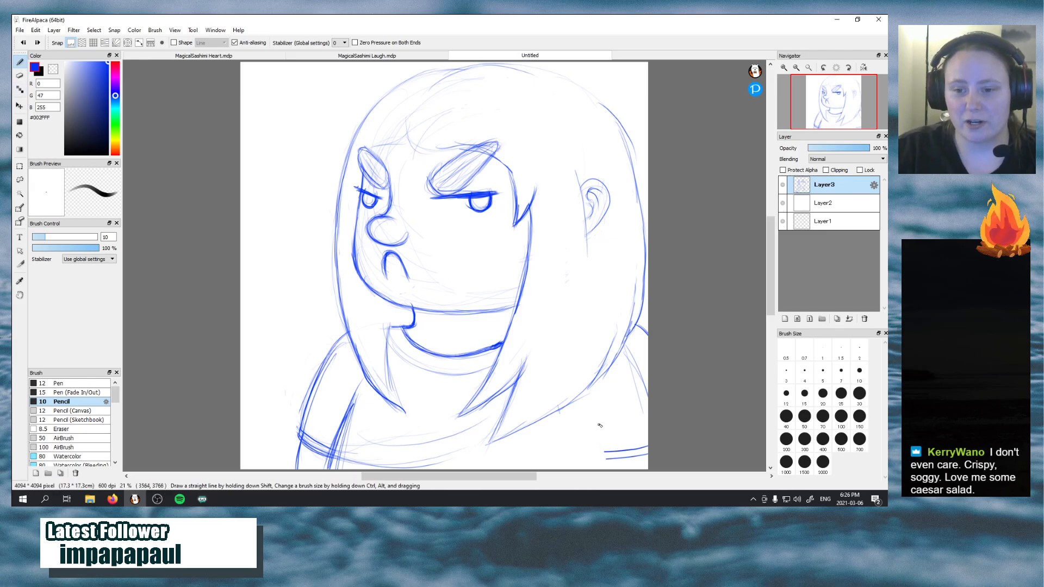
left_click_drag(599, 417, 605, 462)
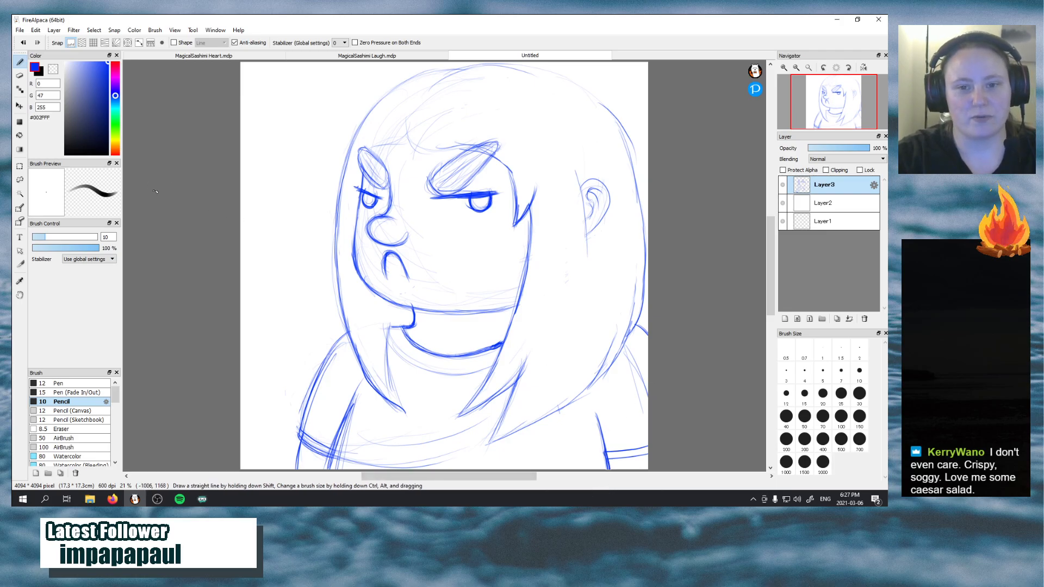
Erase the stray strokes inside the left hair lock and the rough curve across the lower chest with the size 50 Eraser
key("e")
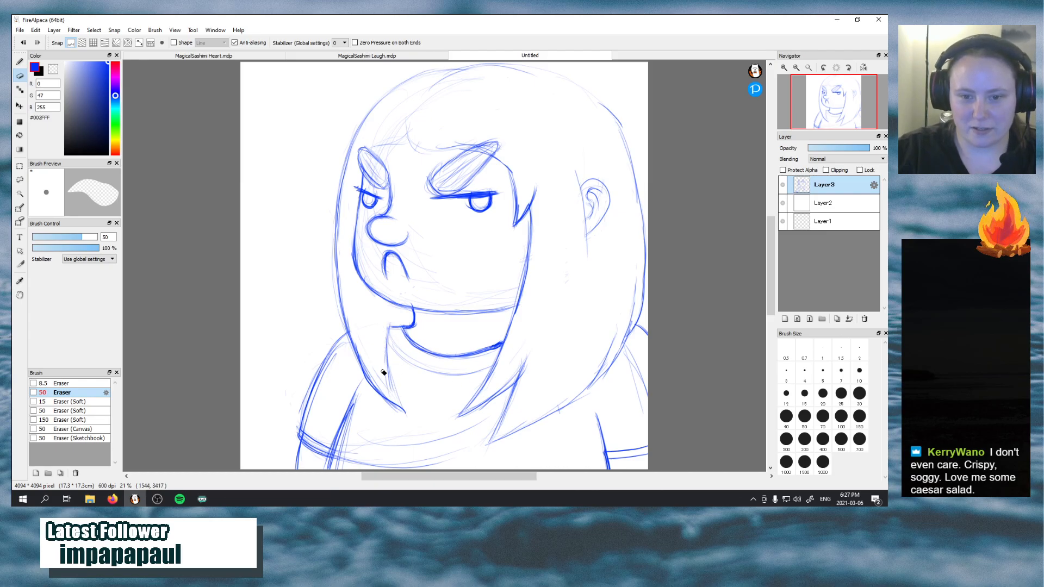
left_click_drag(369, 372, 386, 394)
mouse_move(341, 461)
left_mouse_down()
mouse_move(357, 420)
mouse_move(350, 468)
mouse_move(370, 427)
mouse_move(367, 468)
mouse_move(382, 437)
mouse_move(368, 438)
mouse_move(366, 468)
mouse_move(425, 469)
mouse_move(437, 458)
mouse_move(383, 445)
mouse_move(452, 435)
mouse_move(426, 447)
left_mouse_up()
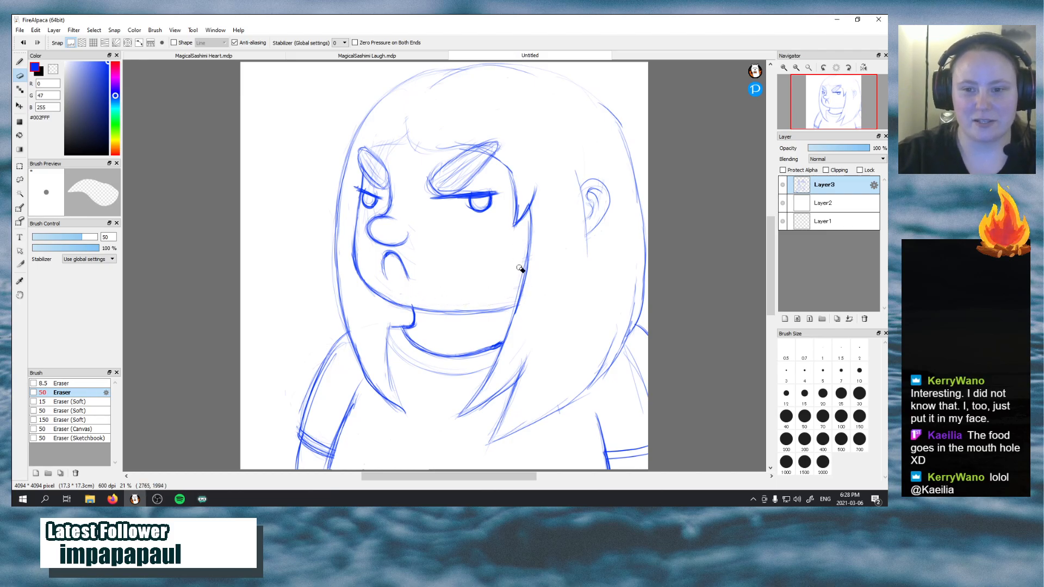
Erase the shading strokes inside both eyebrows and the faint stray lines on the character's right-hand sleeve
mouse_move(370, 169)
left_mouse_down()
mouse_move(364, 162)
mouse_move(373, 180)
mouse_move(365, 153)
left_mouse_up()
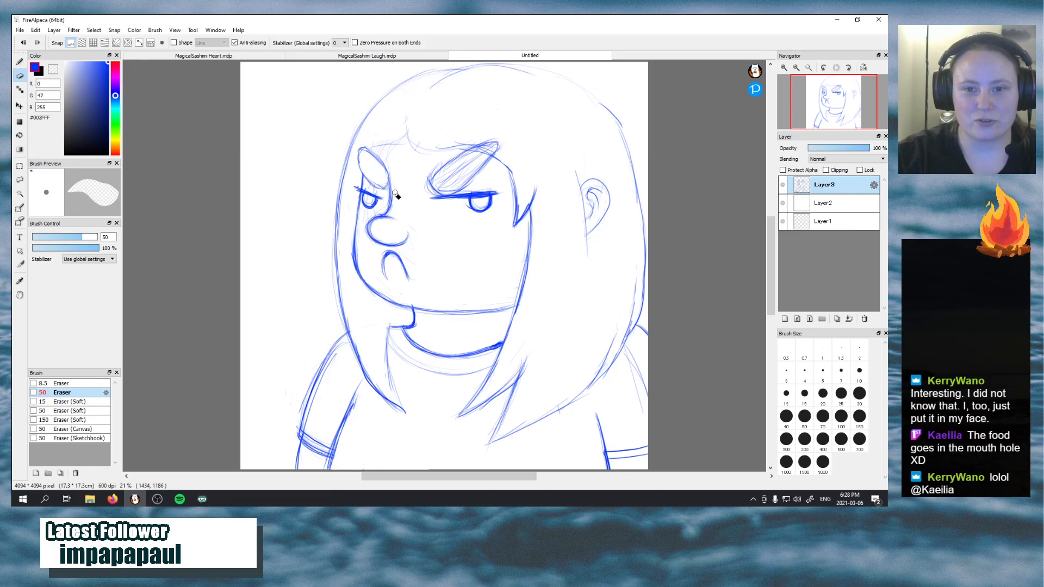
key("ctrl+z")
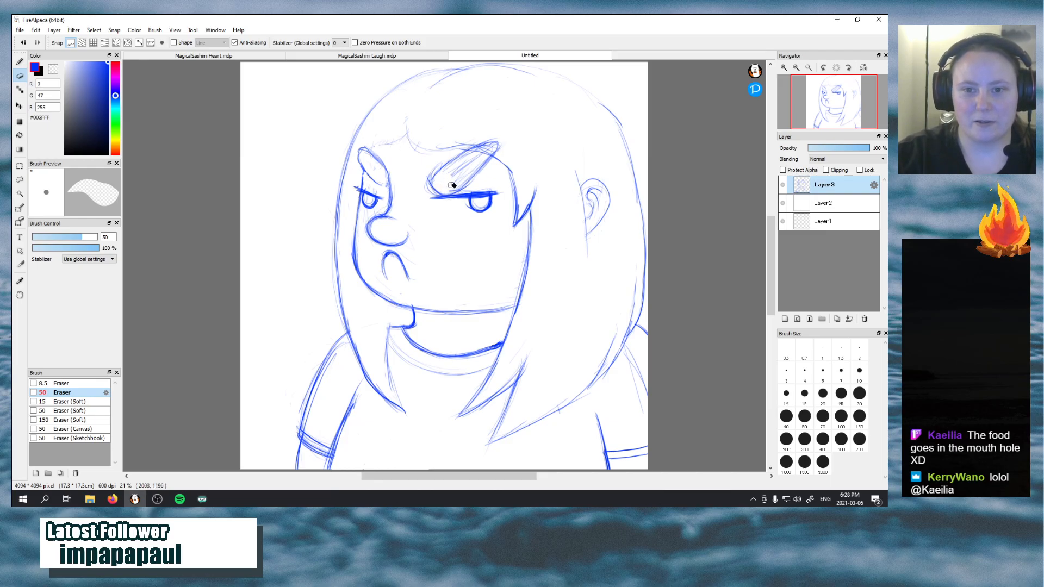
left_click_drag(459, 165, 483, 147)
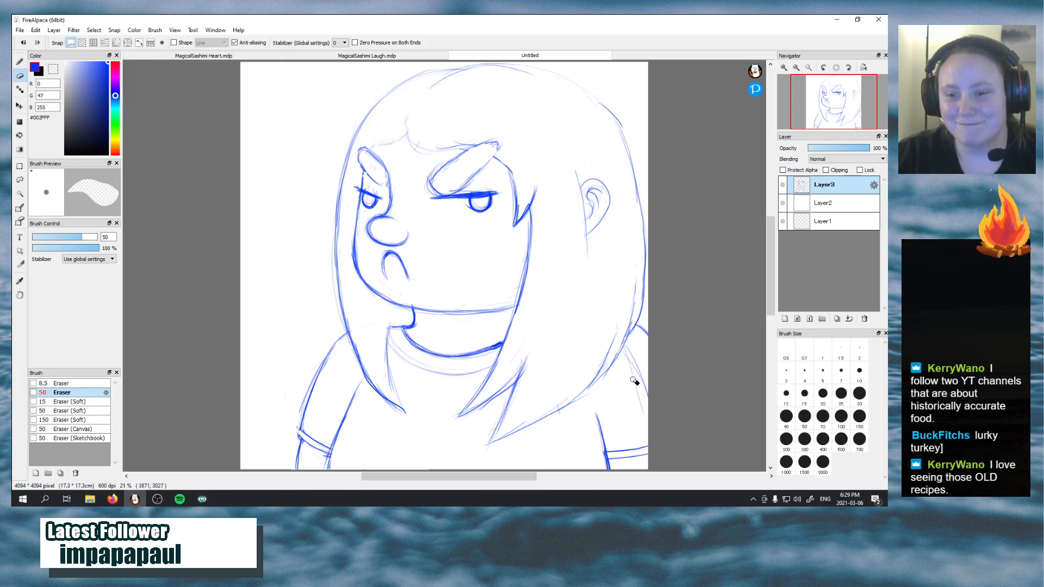
mouse_move(638, 363)
left_mouse_down()
mouse_move(648, 398)
mouse_move(634, 410)
left_mouse_up()
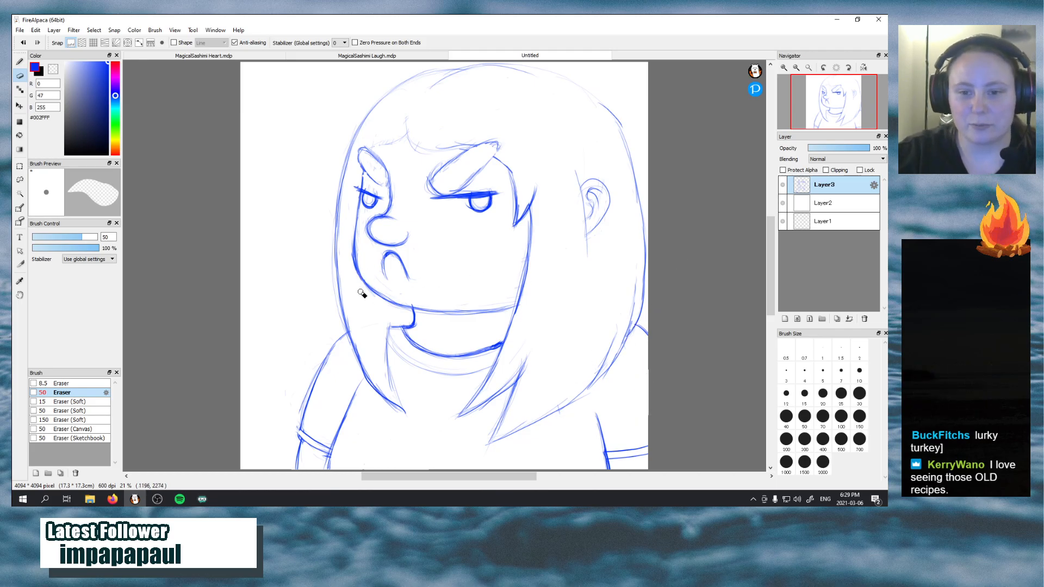
Darken the lower ear outline and the parted fringe line across the forehead with the size 10 Pencil
left_click(20, 62)
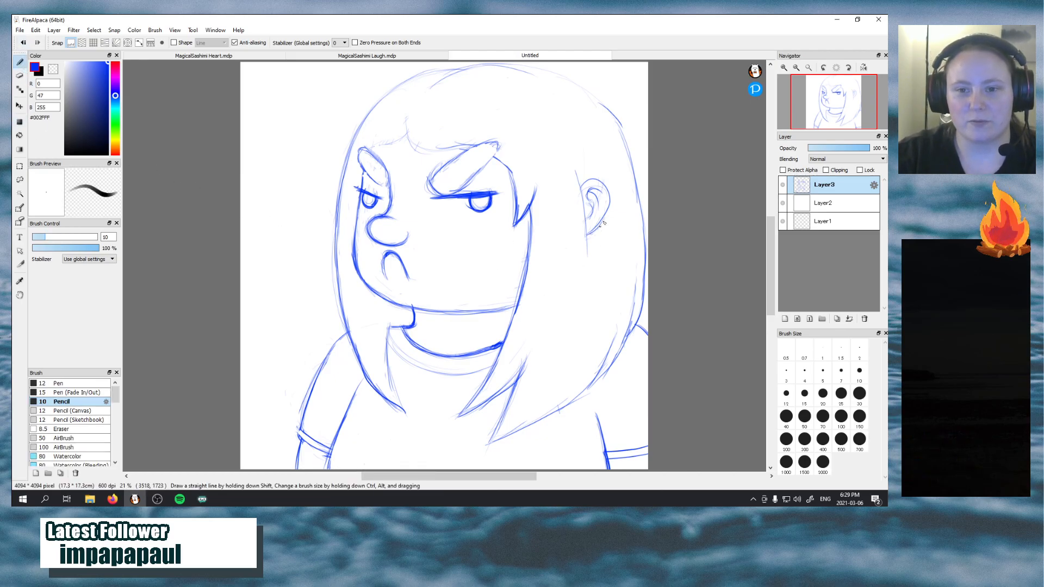
mouse_move(594, 233)
left_mouse_down()
mouse_move(606, 206)
mouse_move(584, 236)
mouse_move(609, 201)
mouse_move(604, 223)
left_mouse_up()
key("ctrl+z")
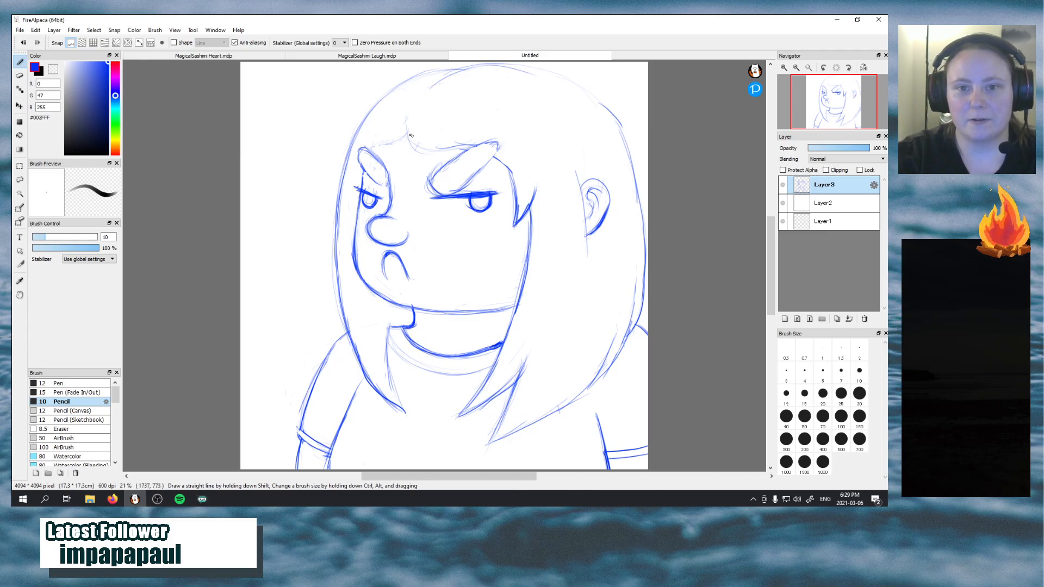
mouse_move(406, 118)
left_mouse_down()
mouse_move(415, 148)
mouse_move(408, 142)
mouse_move(444, 150)
left_mouse_up()
mouse_move(429, 149)
left_mouse_down()
mouse_move(495, 156)
mouse_move(510, 173)
mouse_move(514, 200)
left_mouse_up()
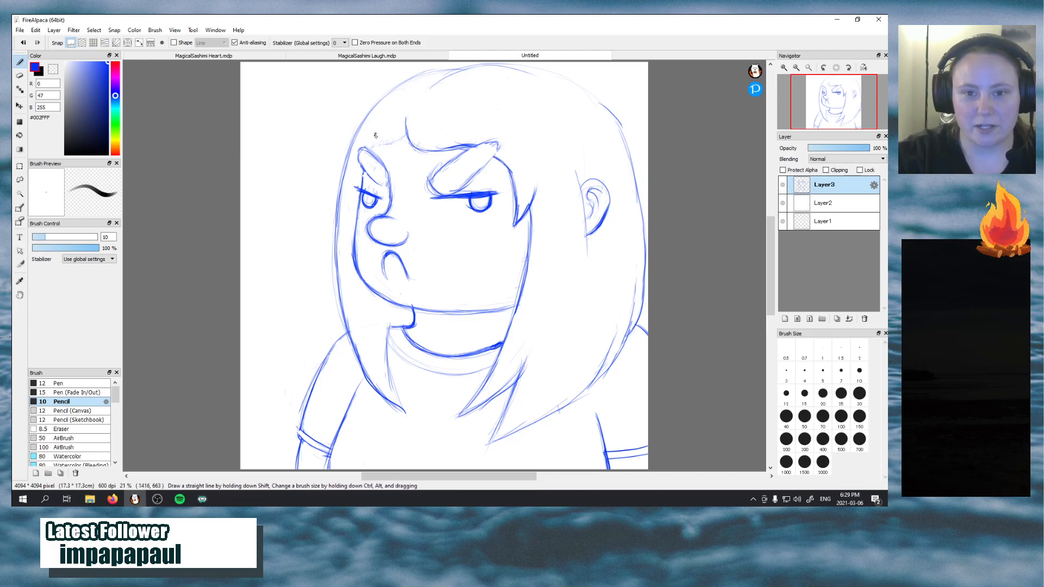
mouse_move(369, 152)
left_mouse_down()
mouse_move(404, 140)
mouse_move(406, 119)
mouse_move(429, 150)
left_mouse_up()
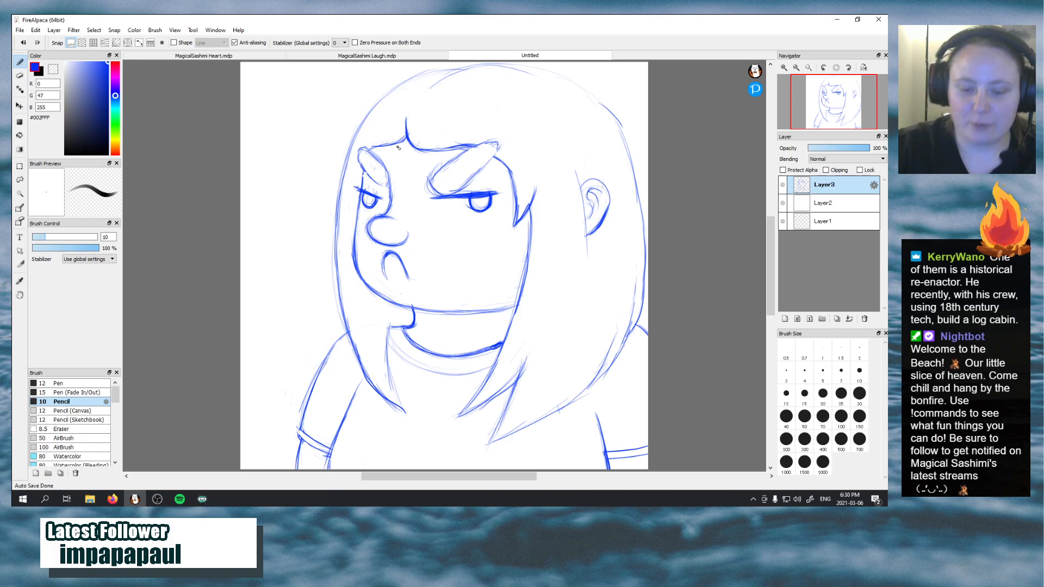
Save the sketch in the Magical Sashimi folder as MagicalSashimi Grump in FireAlpaca (*.mdp) format
left_click(21, 31)
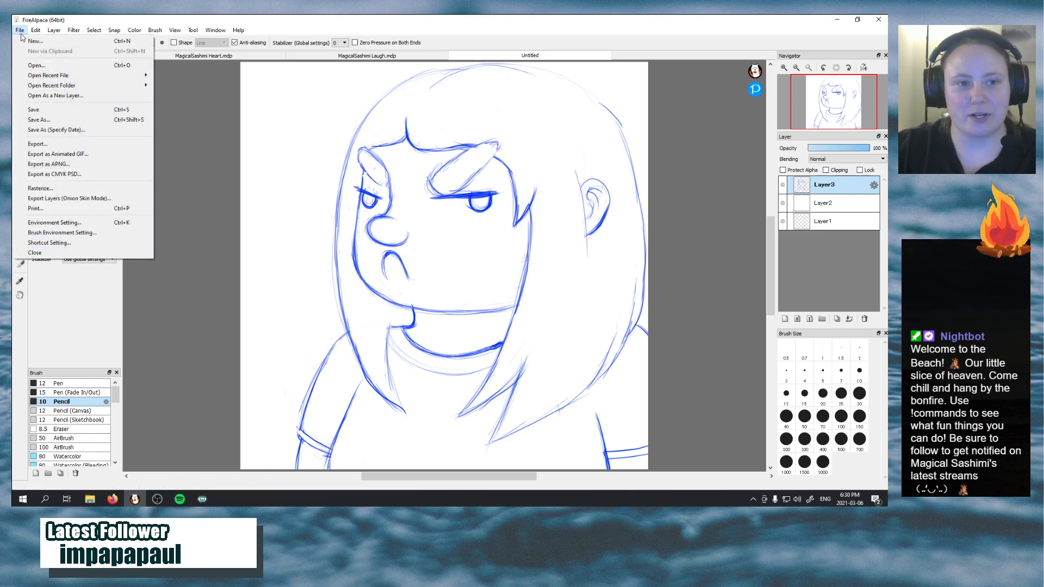
left_click(81, 120)
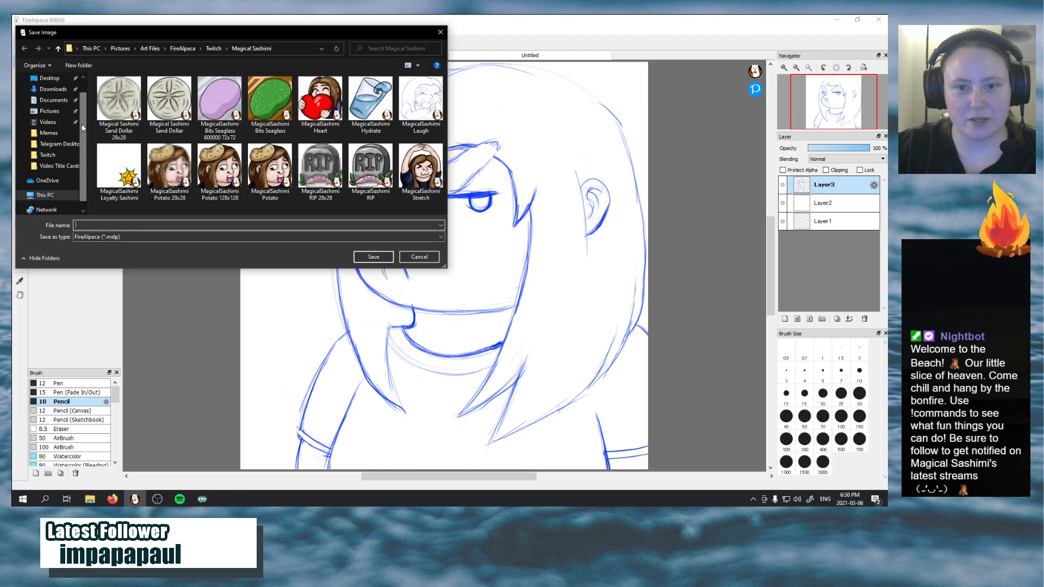
left_click(211, 225)
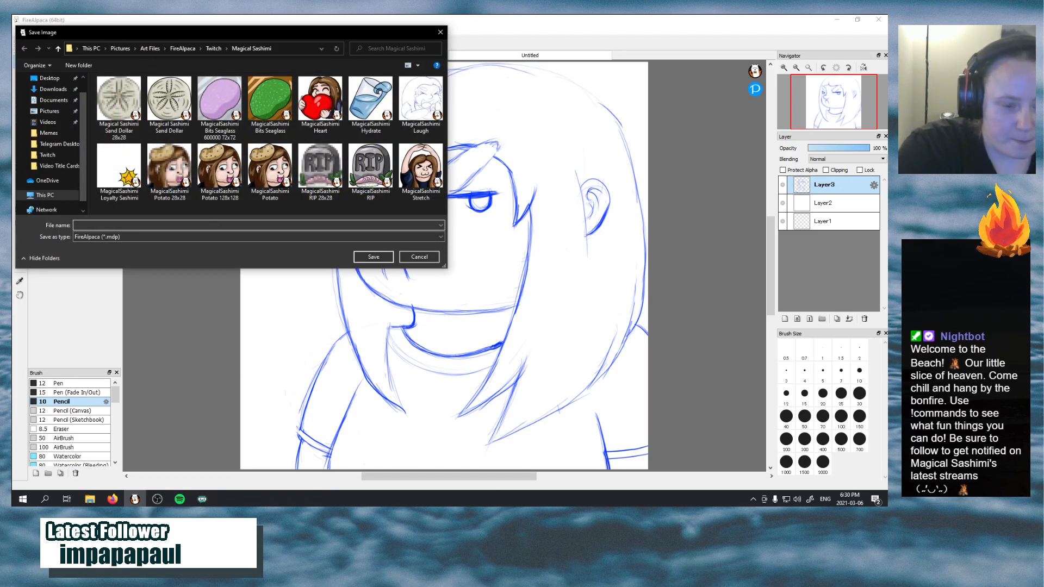
type("MagicalSas")
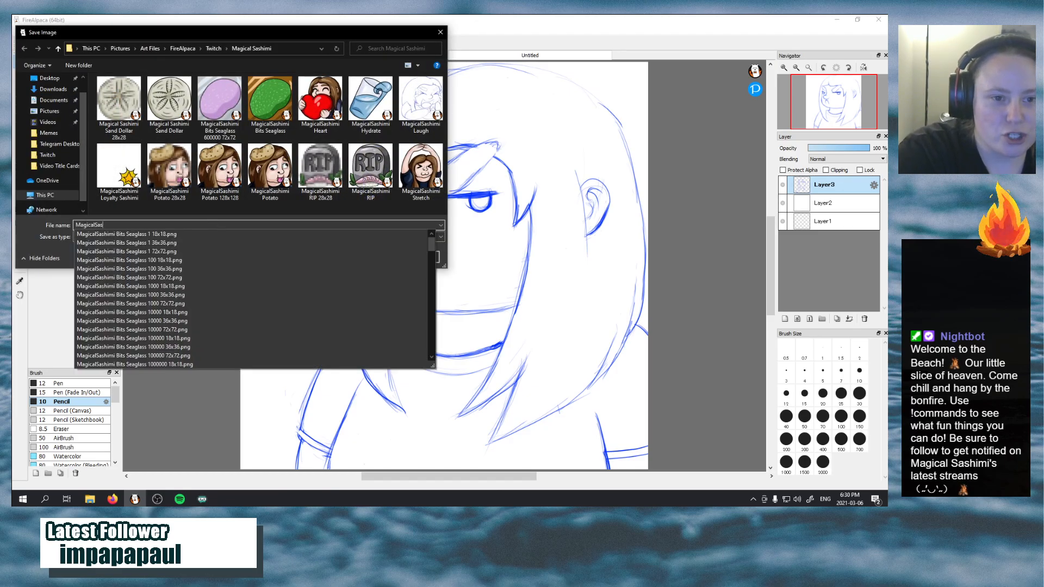
type("himi Grumop")
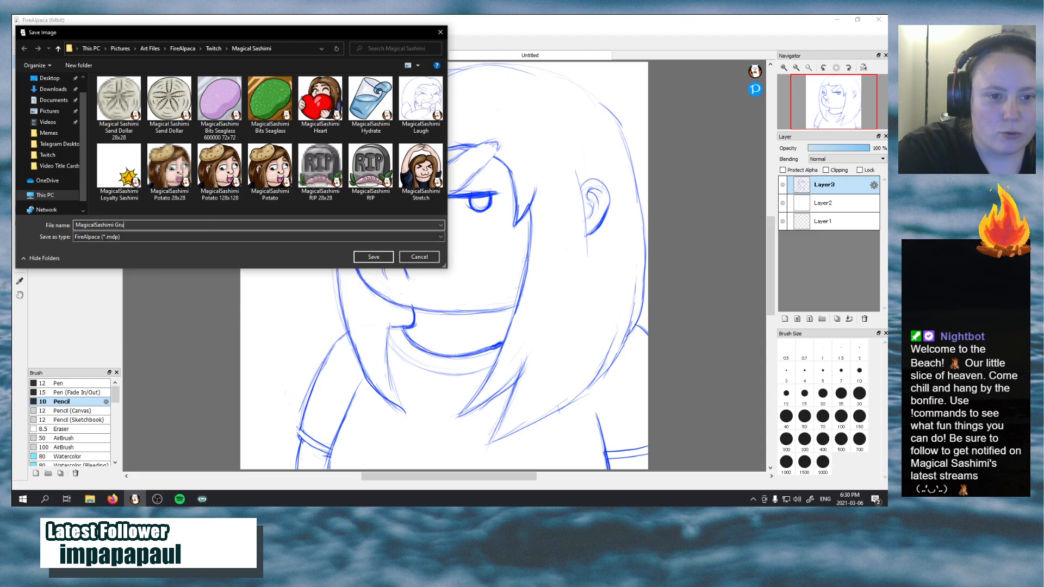
key("BackSpace")
type("p")
key("Return")
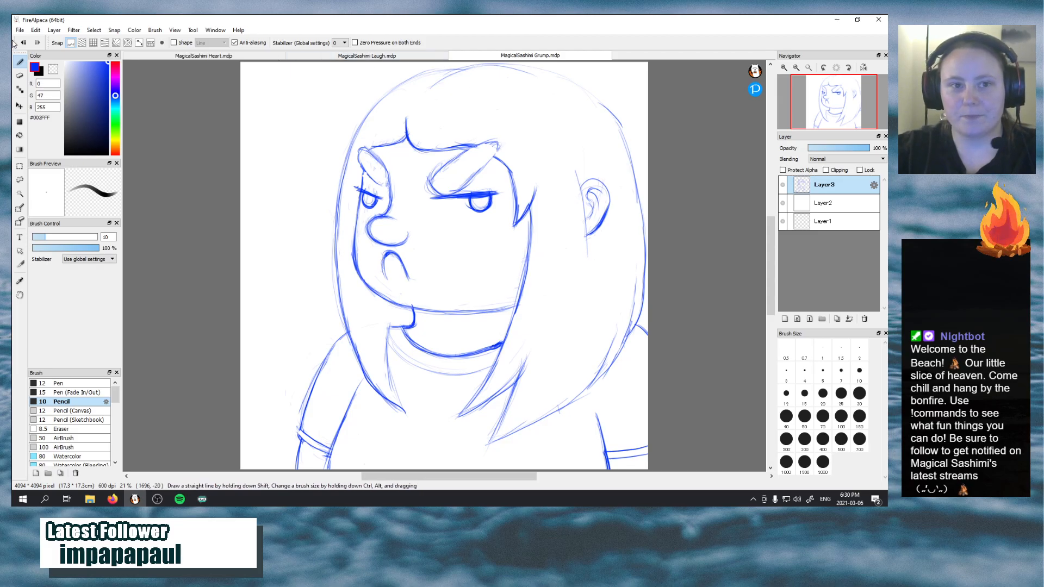
Create a new 4094 × 4094 pixel image at 600 dpi with a transparent background
left_click(21, 30)
left_click(30, 43)
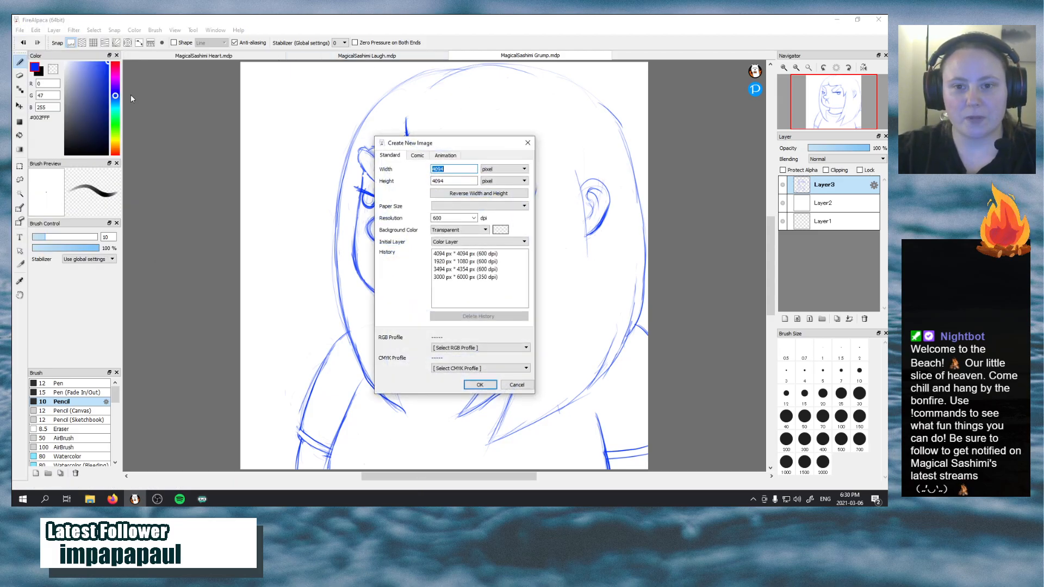
left_click(479, 384)
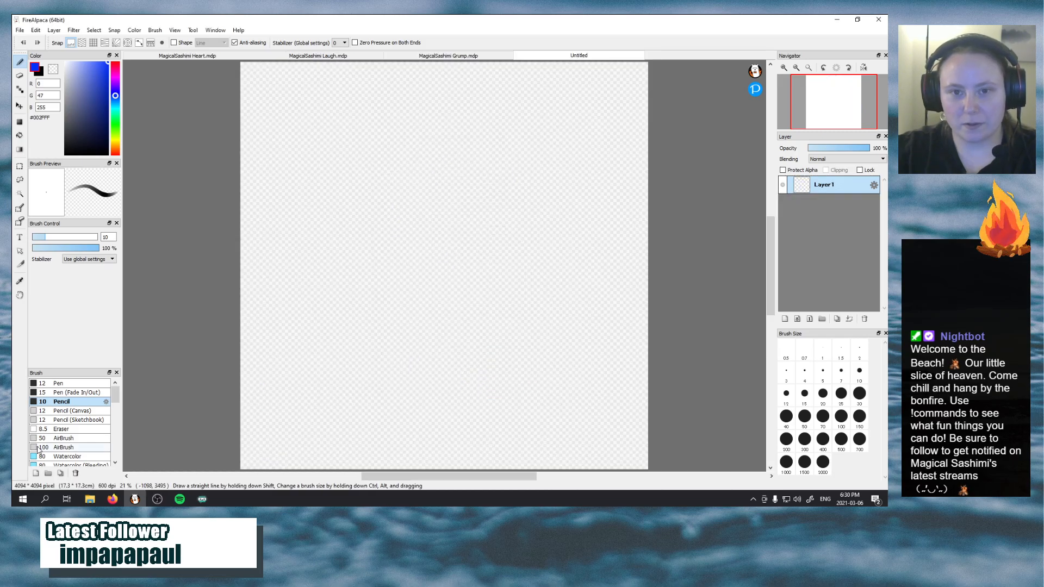
Switch to Firefox and search Google for "kirby eating" in a new tab
left_click(112, 500)
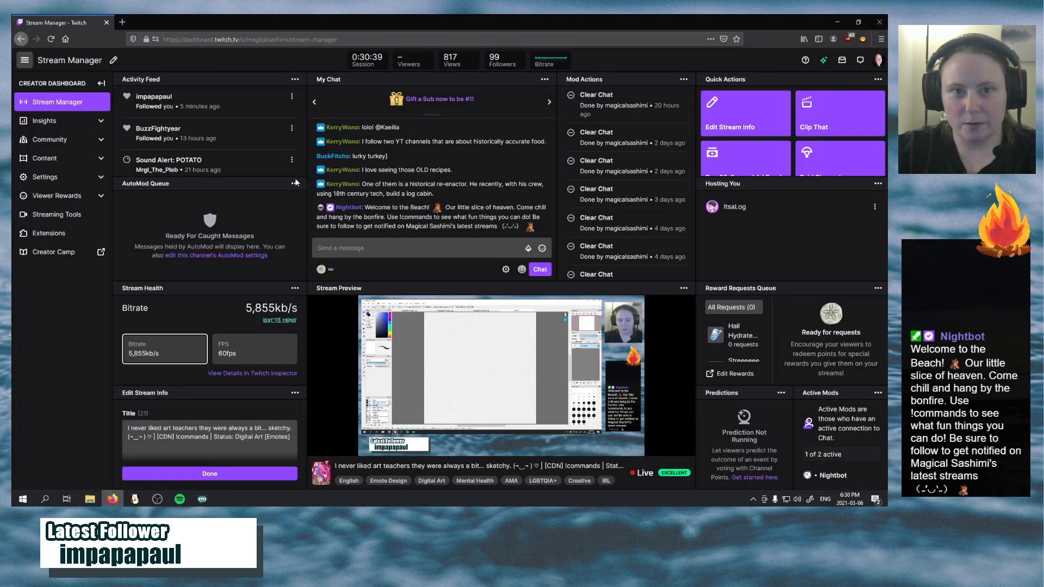
left_click(125, 24)
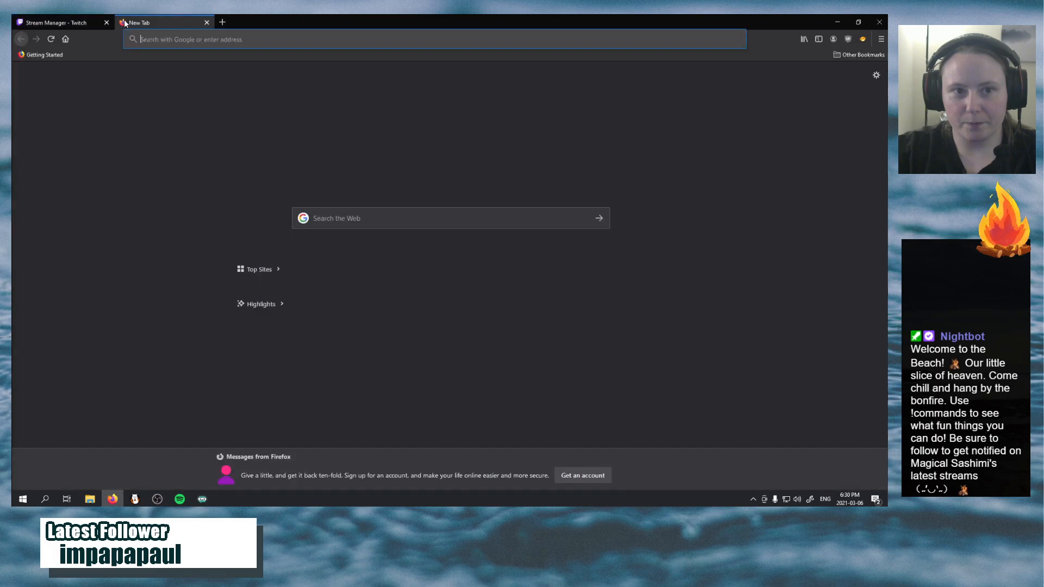
left_click(156, 40)
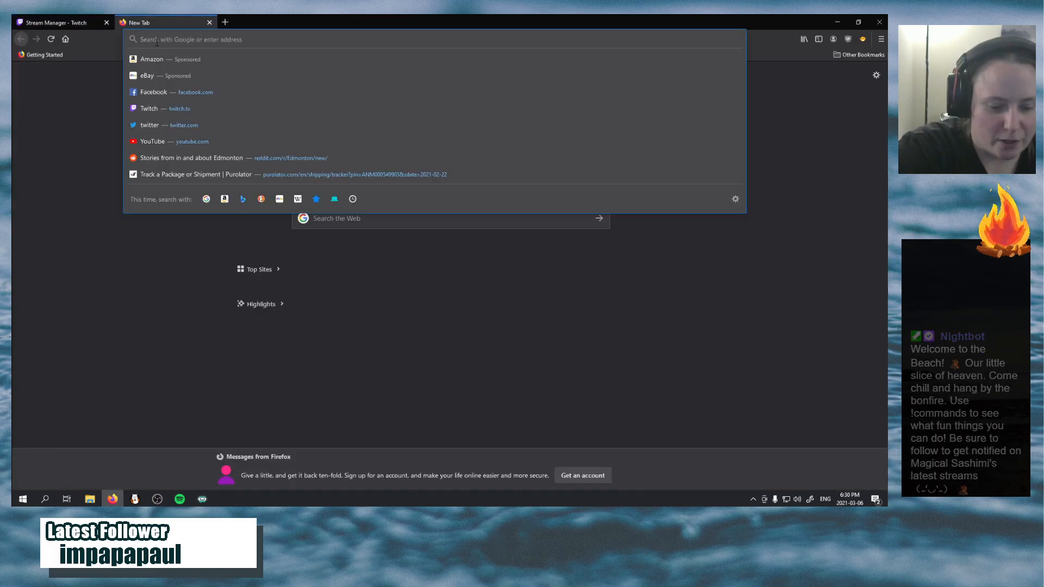
type("kirby")
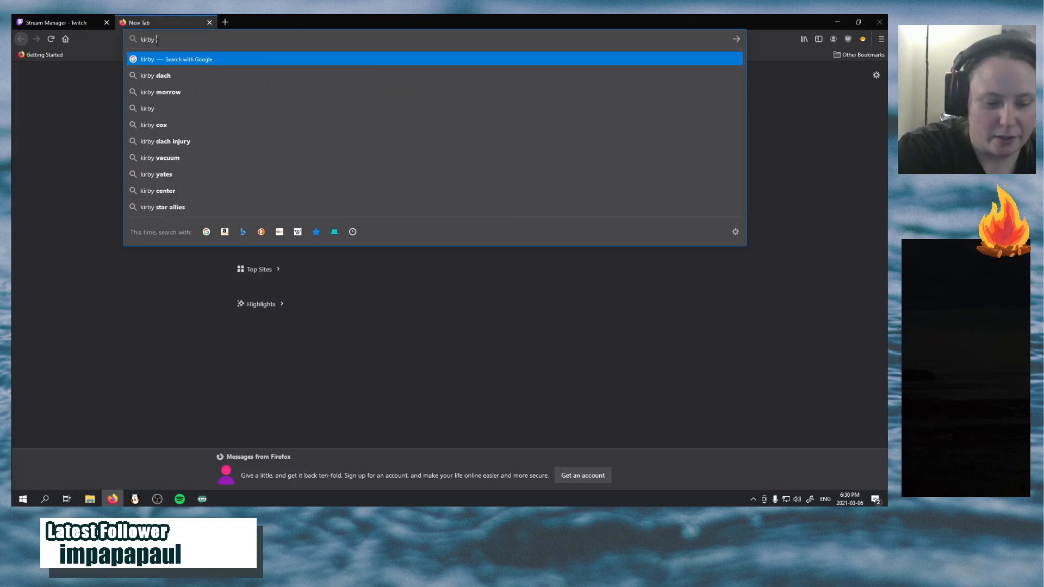
type(" eating")
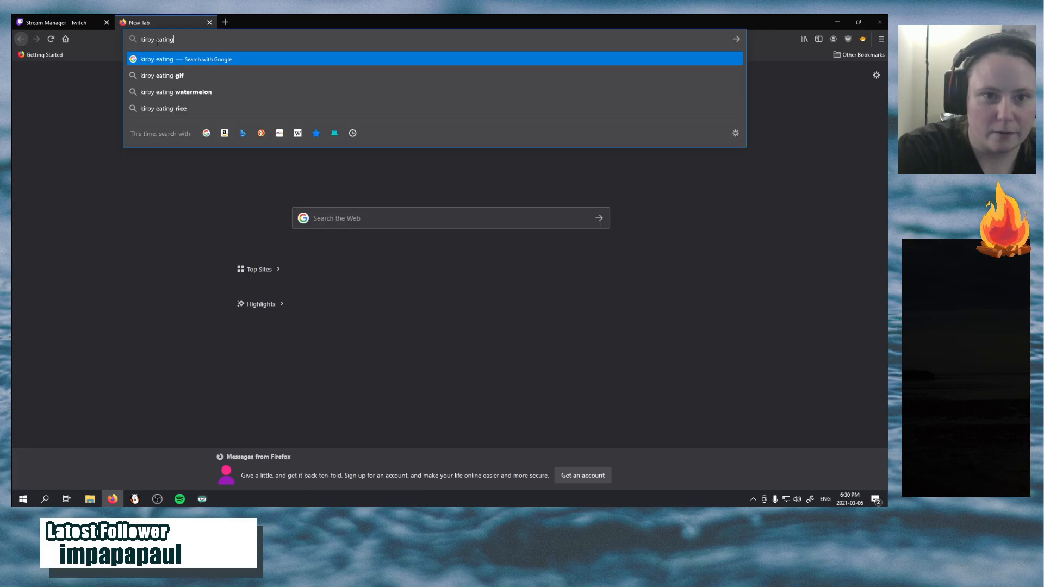
key("Return")
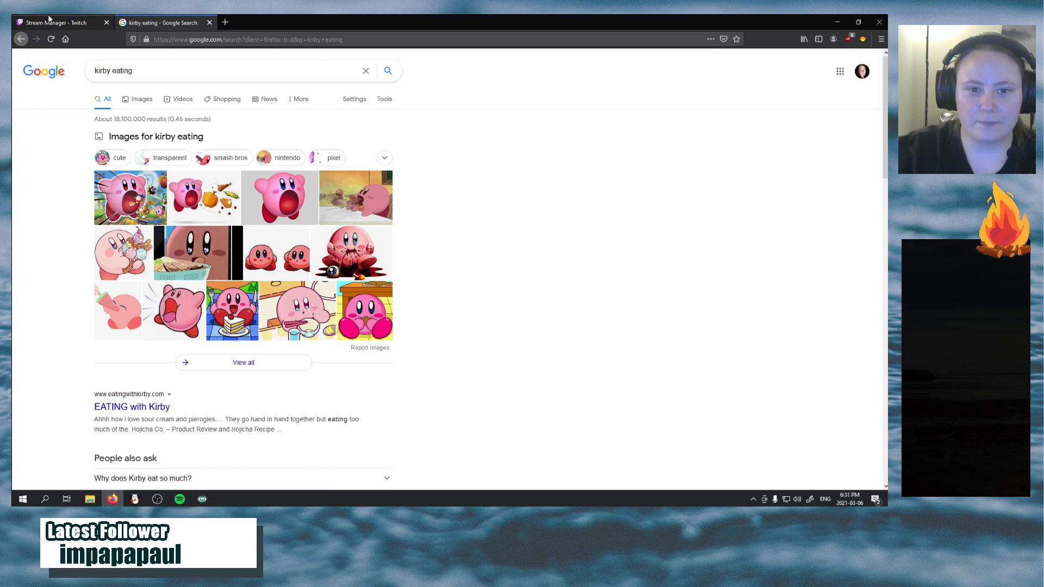
Check the playlist in Spotify and return to the blank canvas in FireAlpaca
left_click(202, 500)
left_click(180, 499)
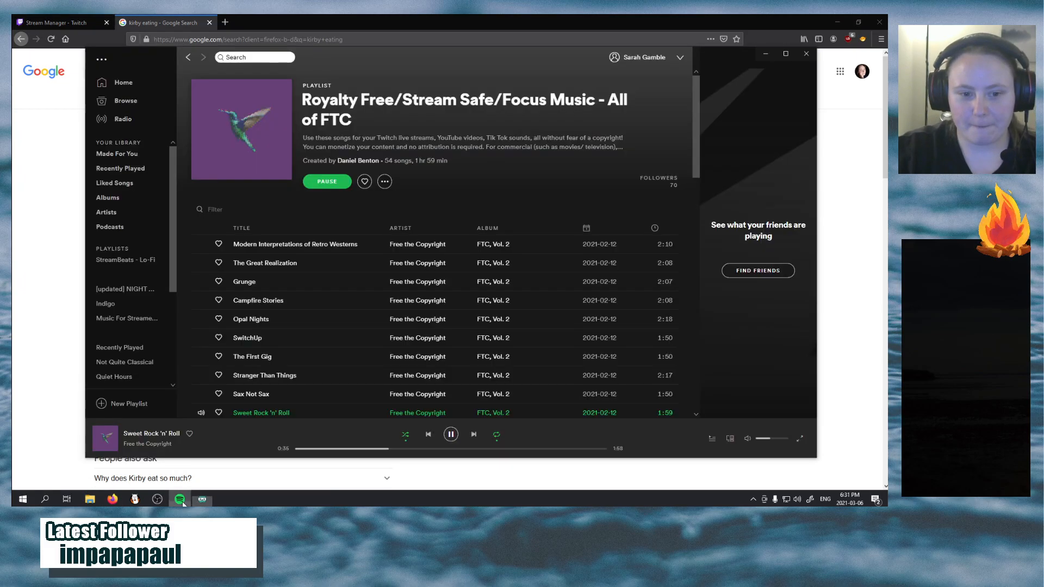
left_click(158, 499)
left_click(135, 499)
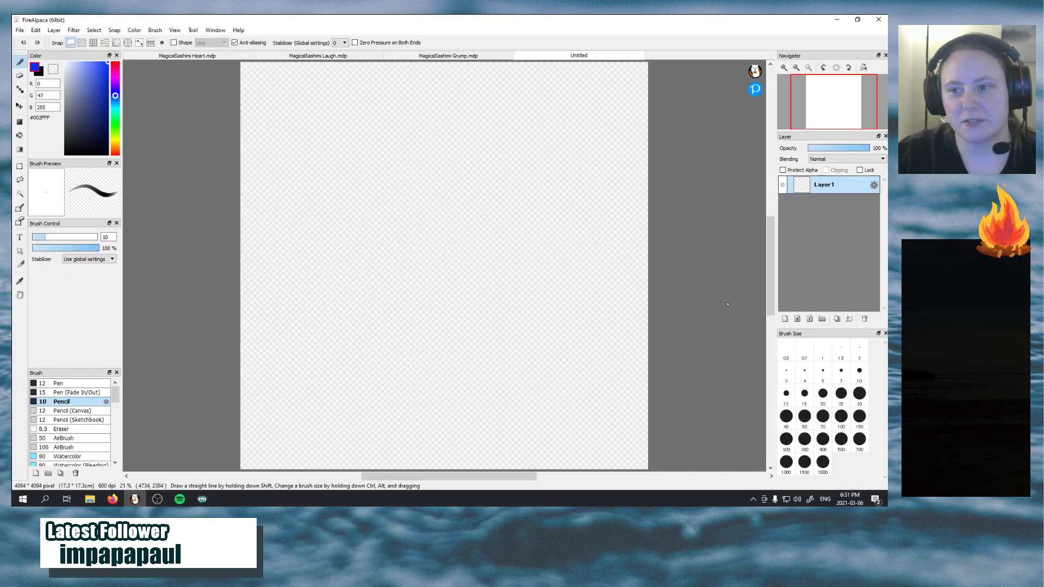
Add a second layer and fill it with white (#FFFFFF) using the Bucket tool
left_click(785, 318)
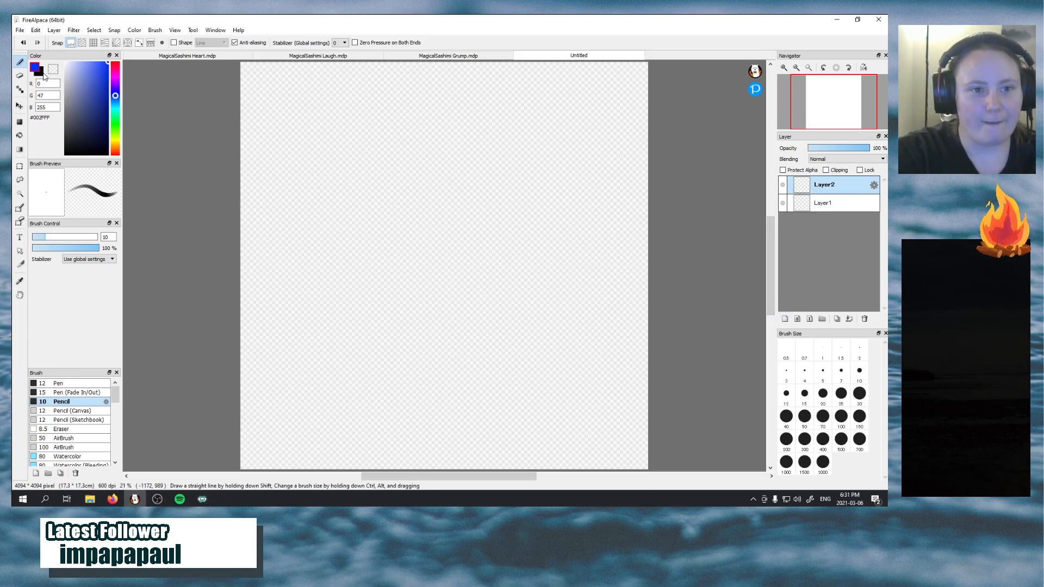
left_click(20, 135)
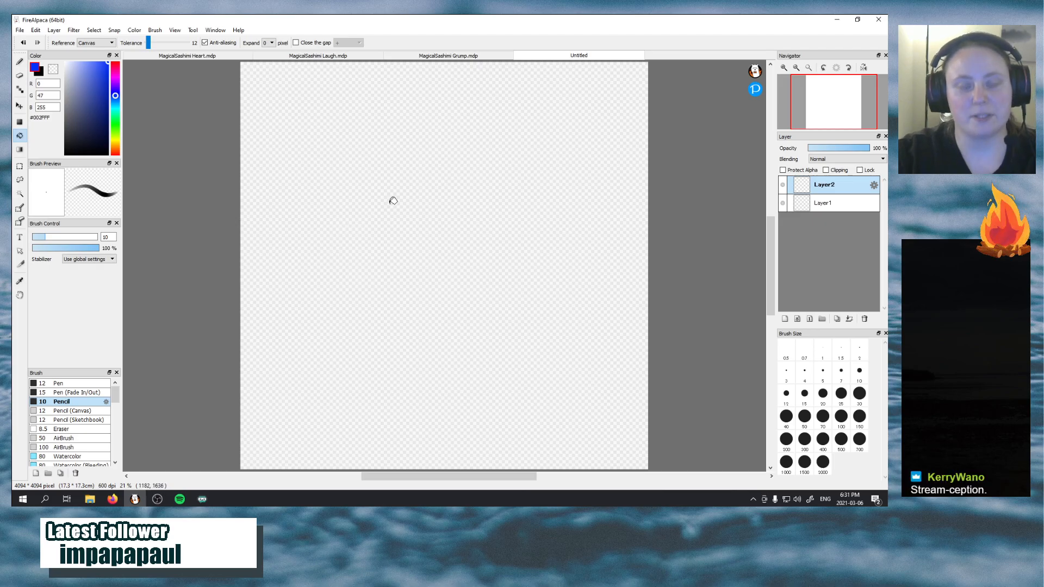
left_click(475, 265)
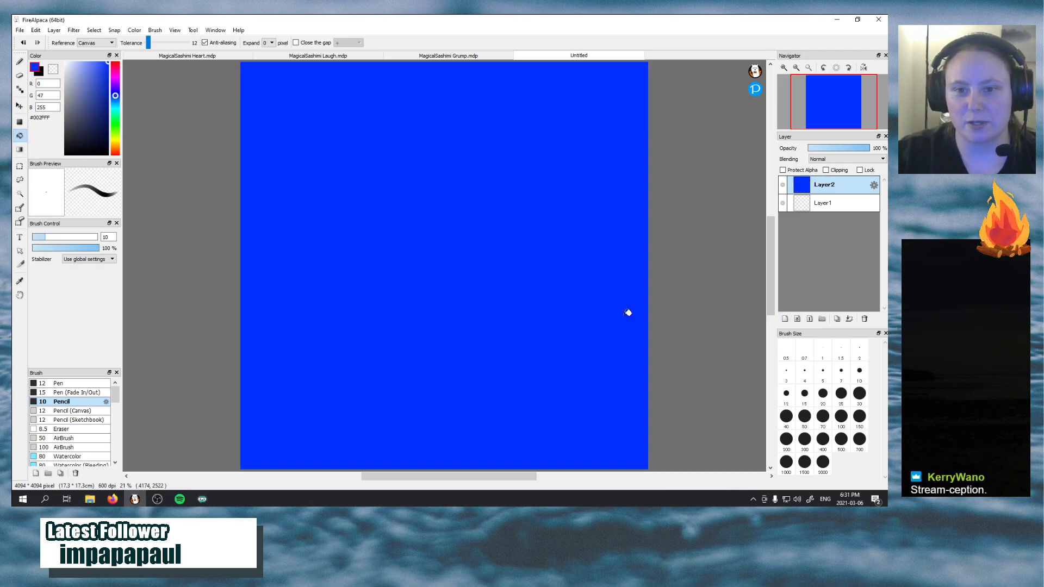
key("ctrl+z")
left_click(116, 153)
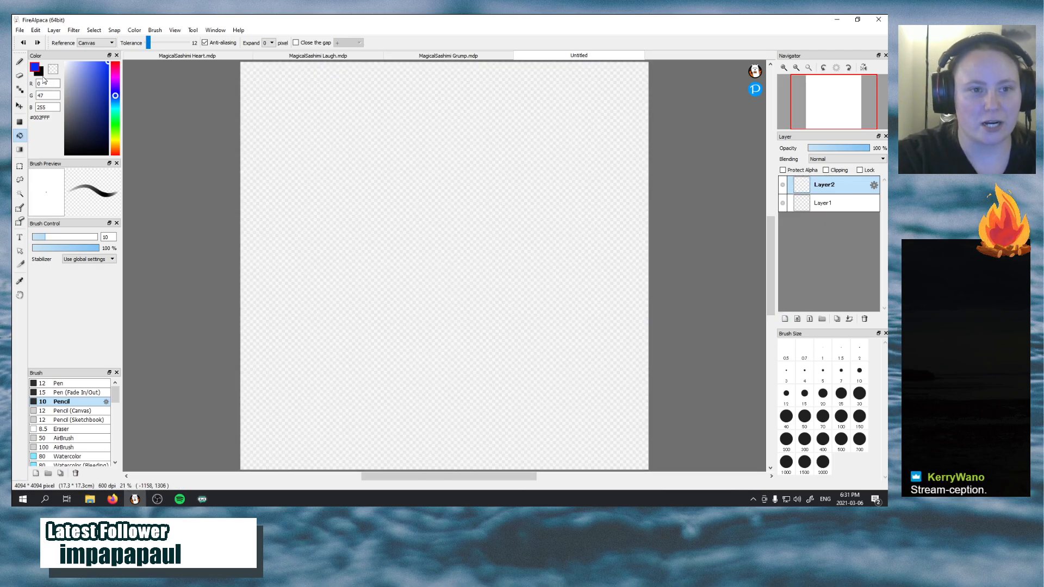
left_click(79, 126)
left_click(65, 63)
left_click(341, 217)
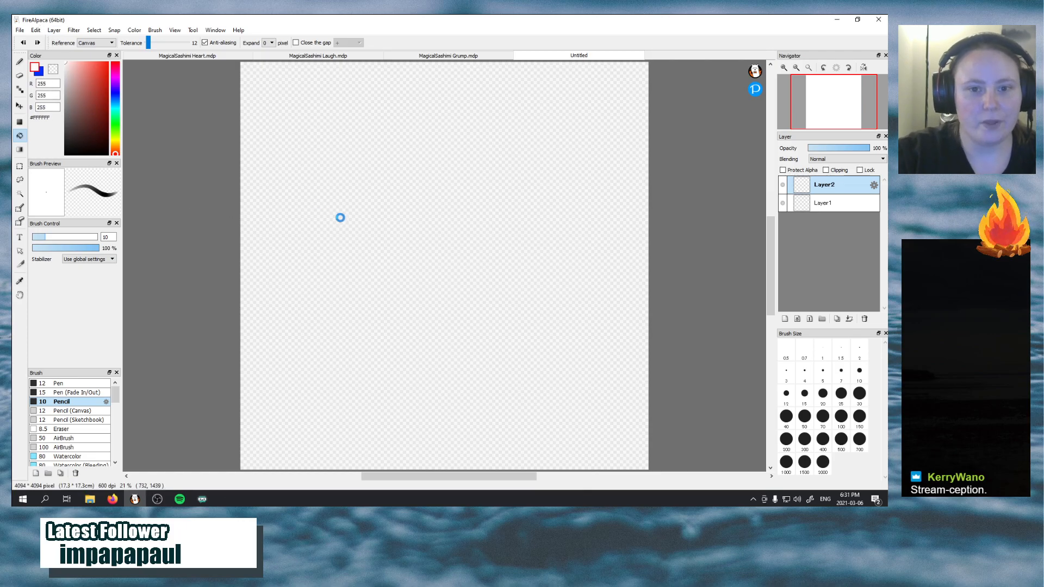
Restore blue #002FFF as the drawing colour, add a third layer above the white one and activate the size 10 Pencil
left_click(40, 73)
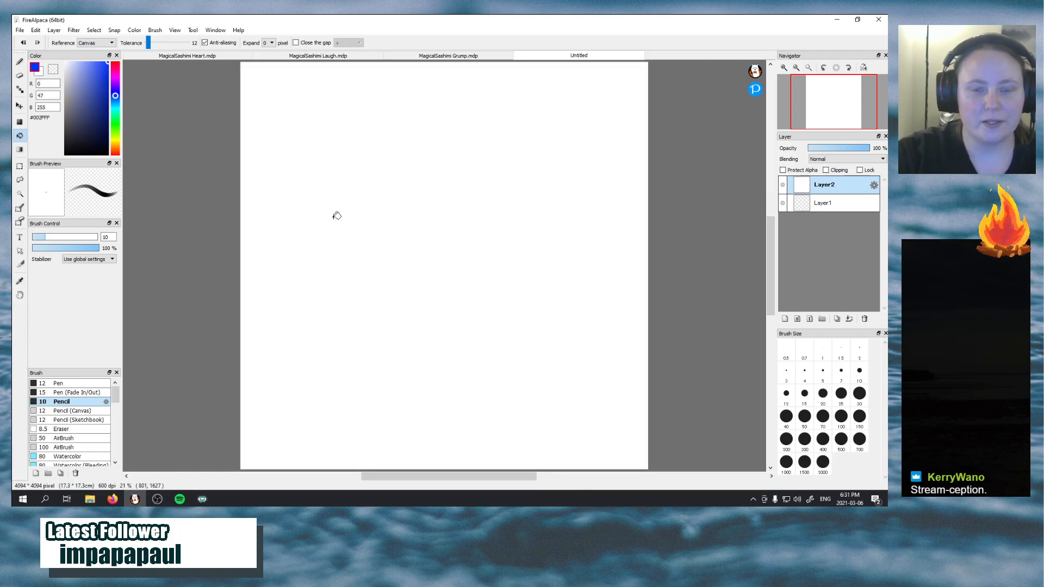
left_click(785, 318)
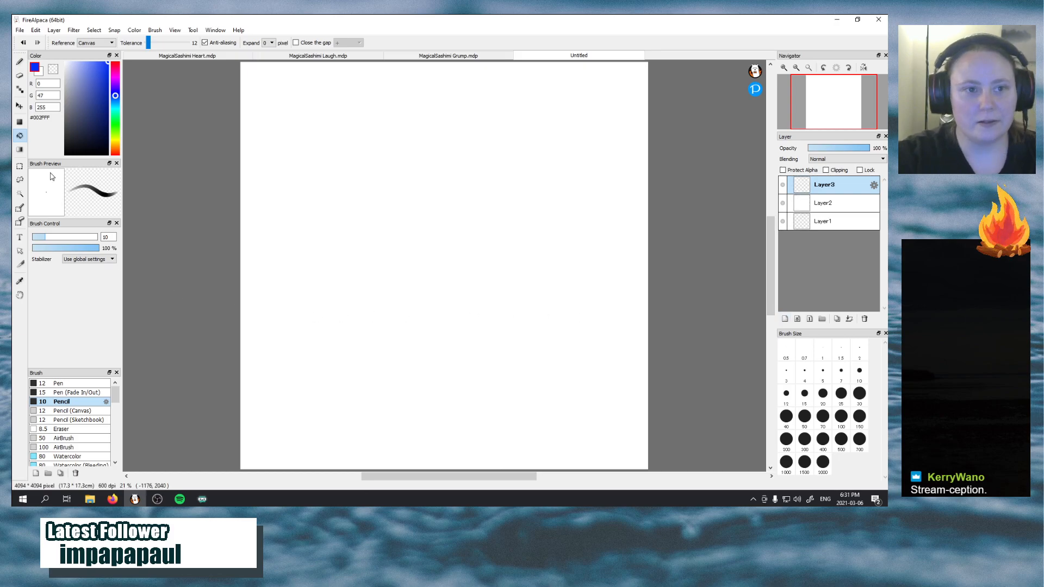
key("b")
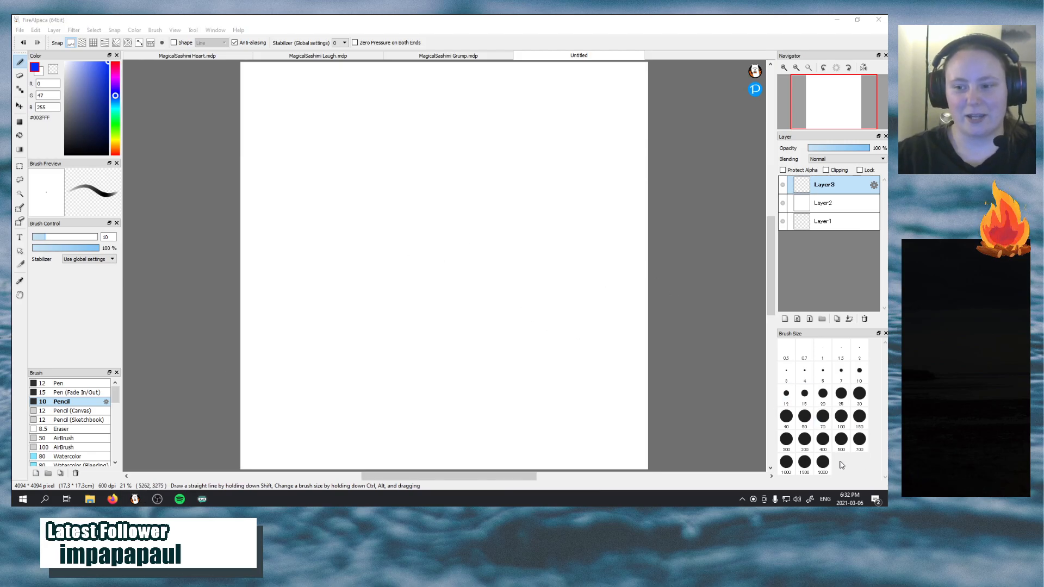
Show the desktop, check the stream chat in OBS and return to the blank canvas in FireAlpaca
left_click(887, 502)
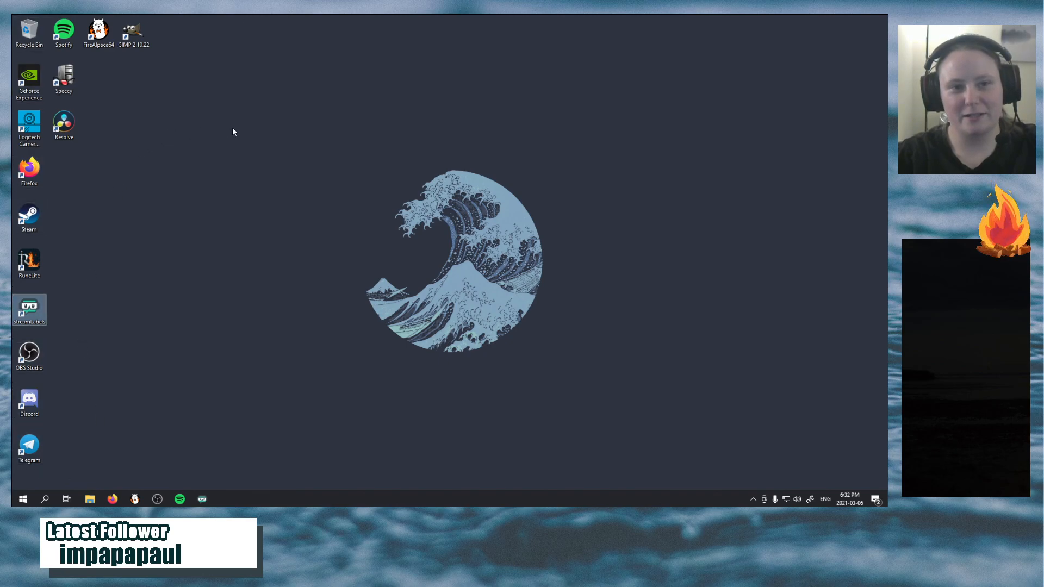
left_click(134, 500)
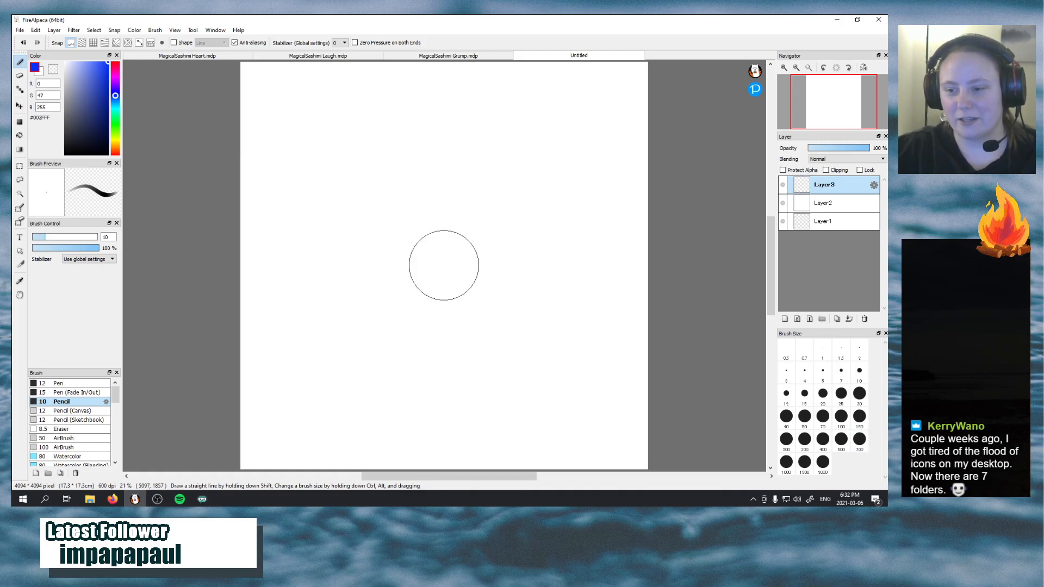
key("super+d")
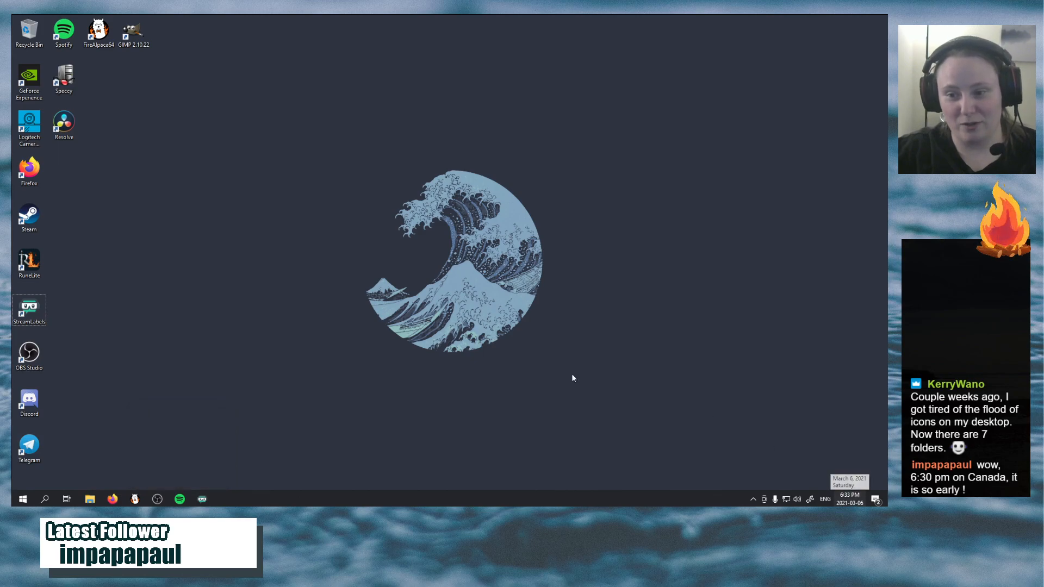
left_click(157, 499)
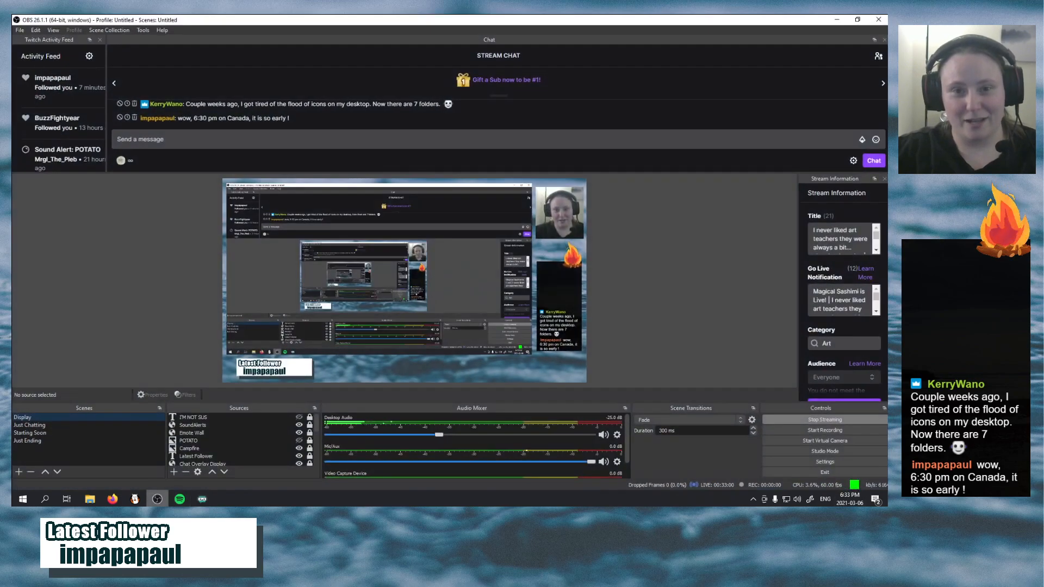
left_click(136, 500)
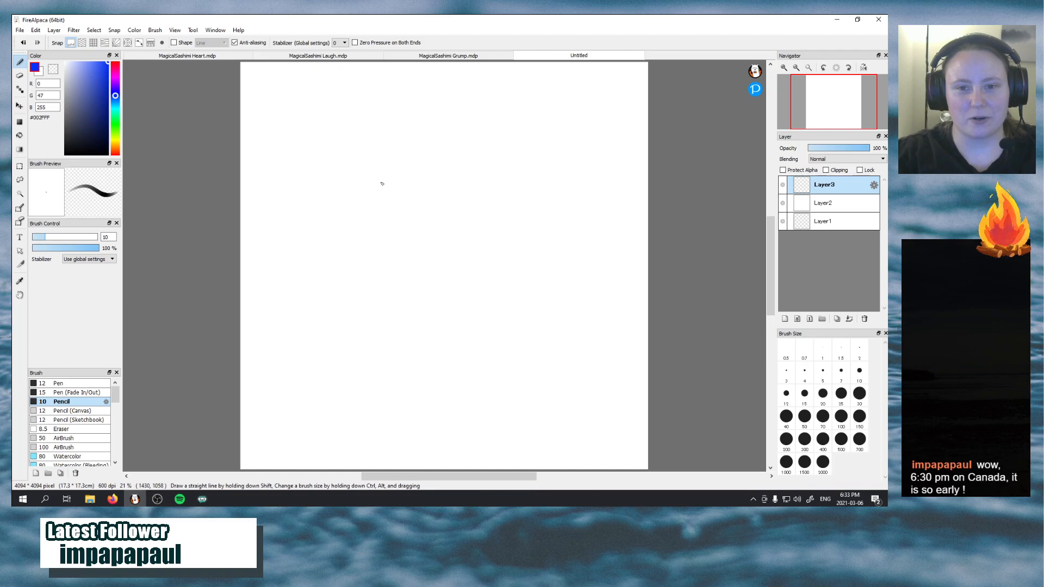
Sketch a large round head outline with a smaller circle for the wide-open mouth and curved cheek lines on both sides of it
left_click_drag(386, 132, 444, 282)
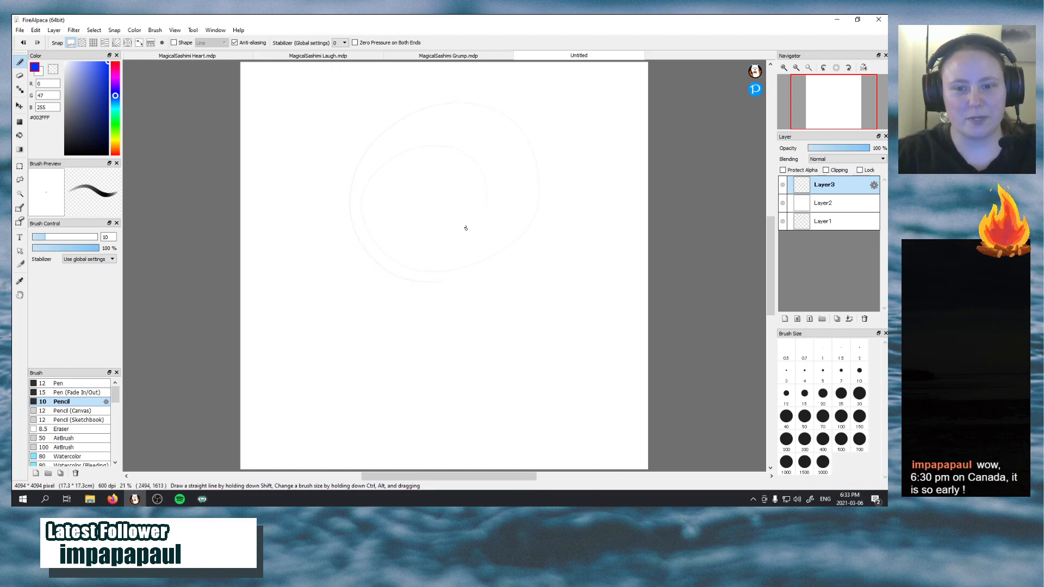
key("Delete")
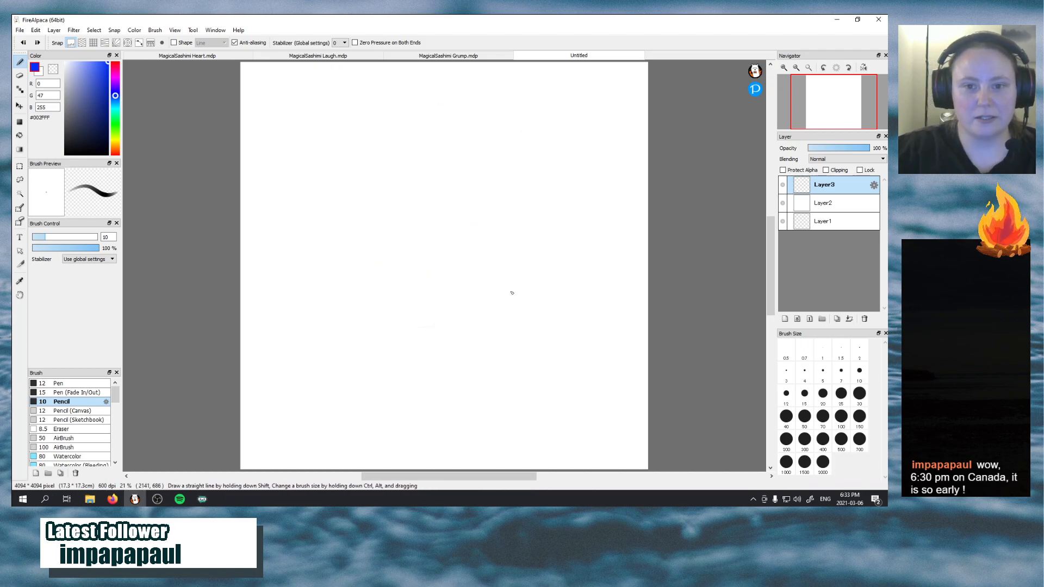
mouse_move(569, 190)
left_mouse_down()
mouse_move(401, 366)
mouse_move(530, 340)
left_mouse_up()
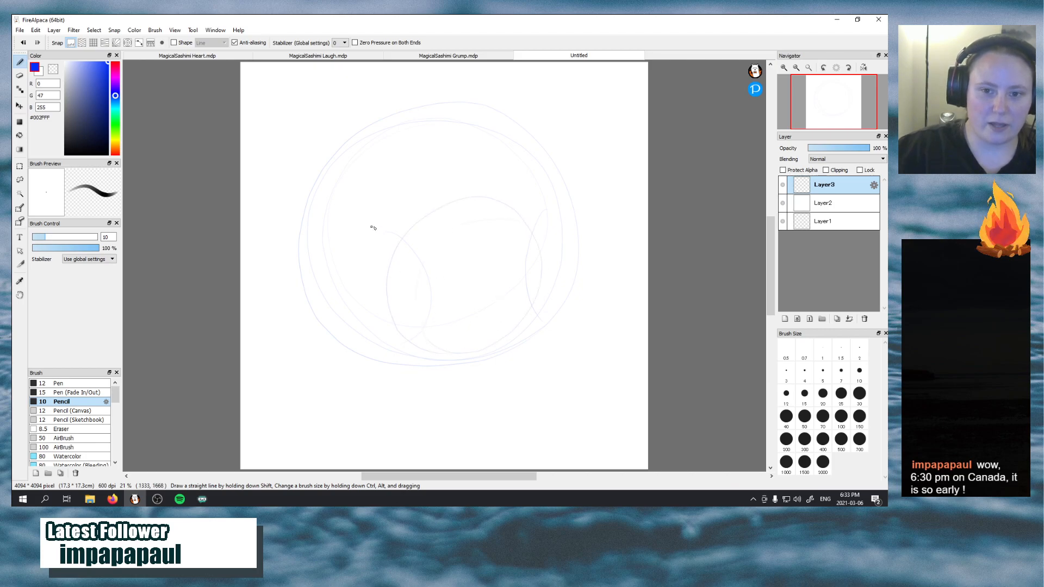
left_click_drag(373, 228, 396, 384)
left_click_drag(551, 201, 538, 332)
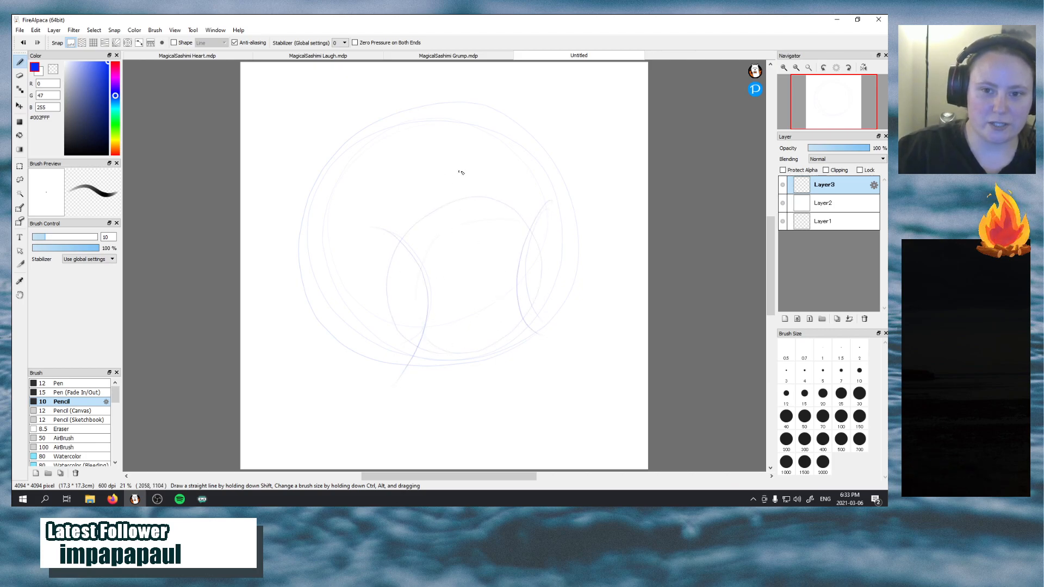
Sketch a rounded nose above the open mouth and an arched eye on each side of it
mouse_move(460, 172)
left_mouse_down()
mouse_move(490, 188)
mouse_move(463, 200)
left_mouse_up()
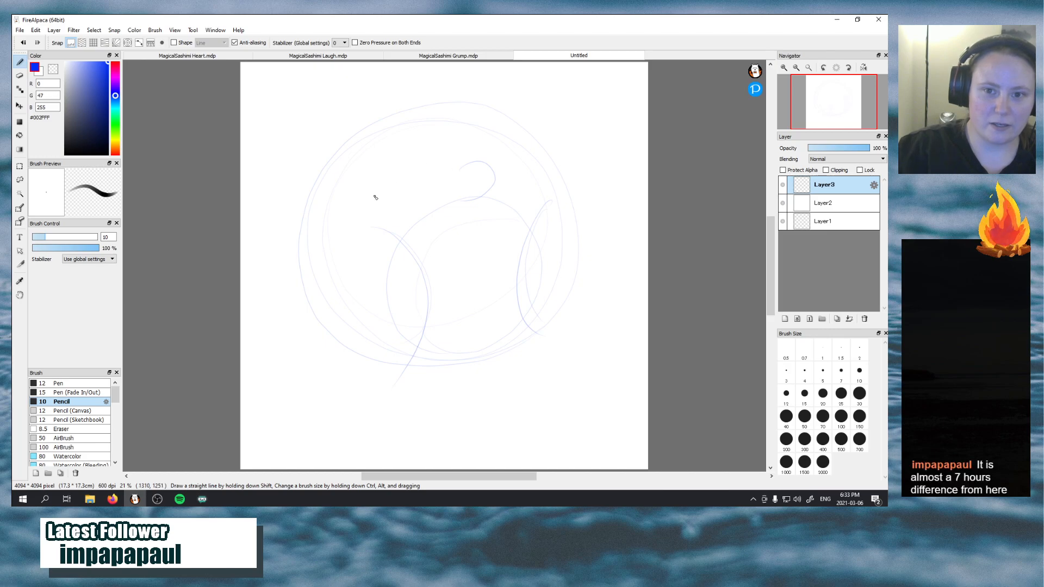
left_click_drag(372, 183, 425, 179)
left_click_drag(506, 152, 536, 173)
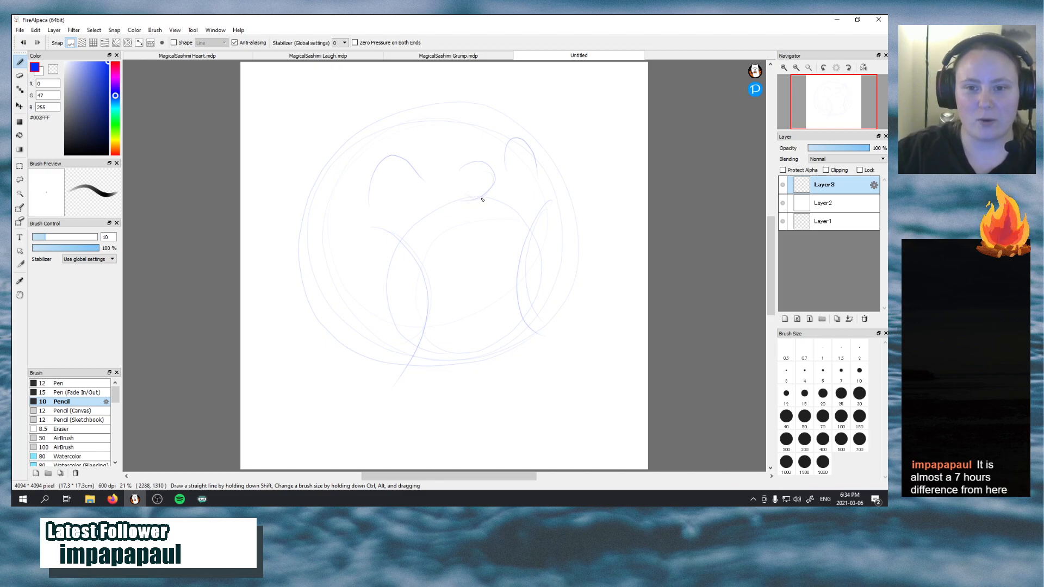
Add oval eyebrows and curved lower lids around both eyes, and draw an arched tongue line inside the mouth
left_click_drag(483, 139, 484, 166)
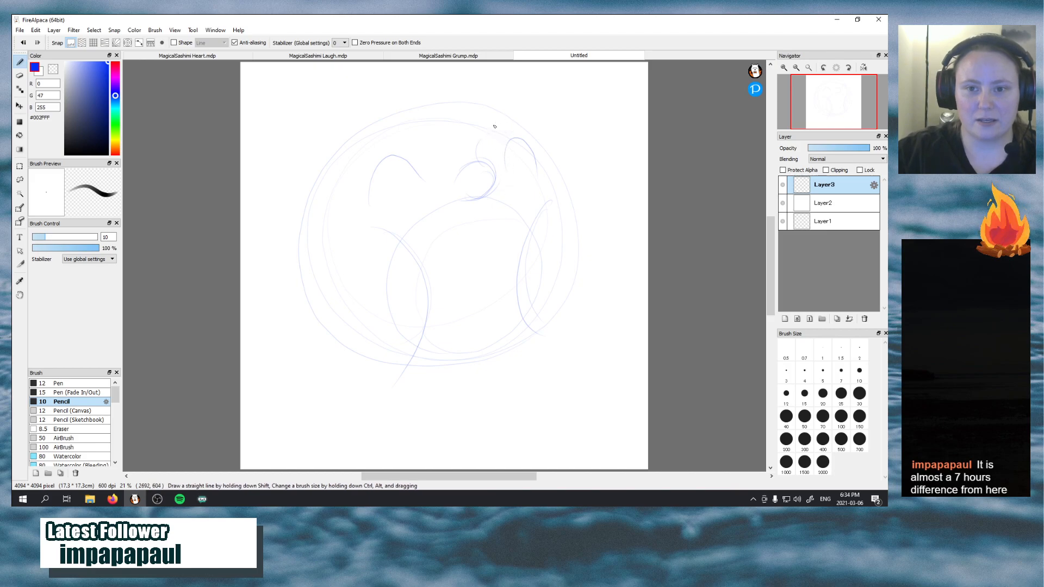
left_click_drag(509, 116, 486, 143)
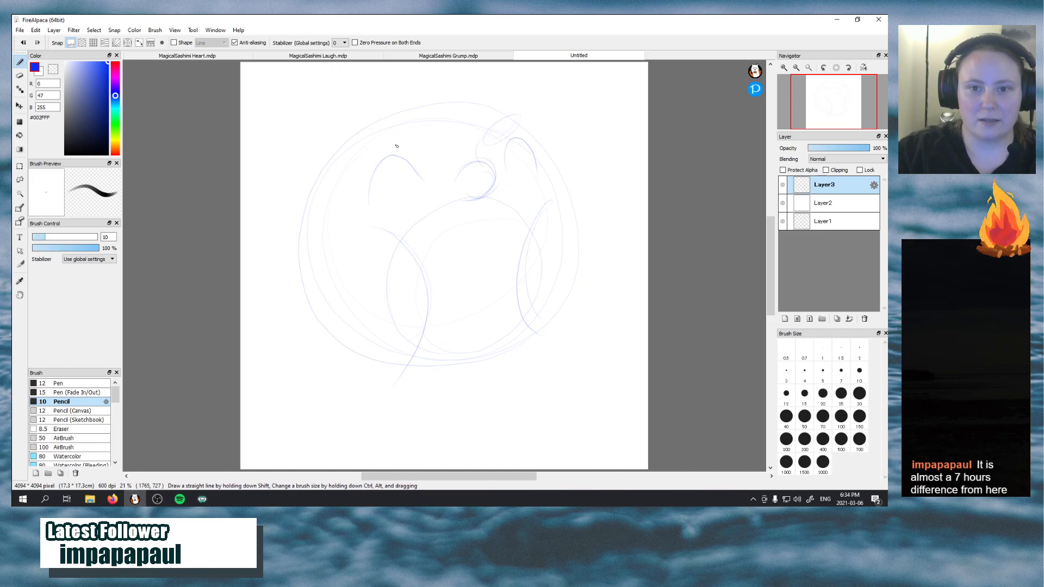
left_click_drag(387, 202, 424, 178)
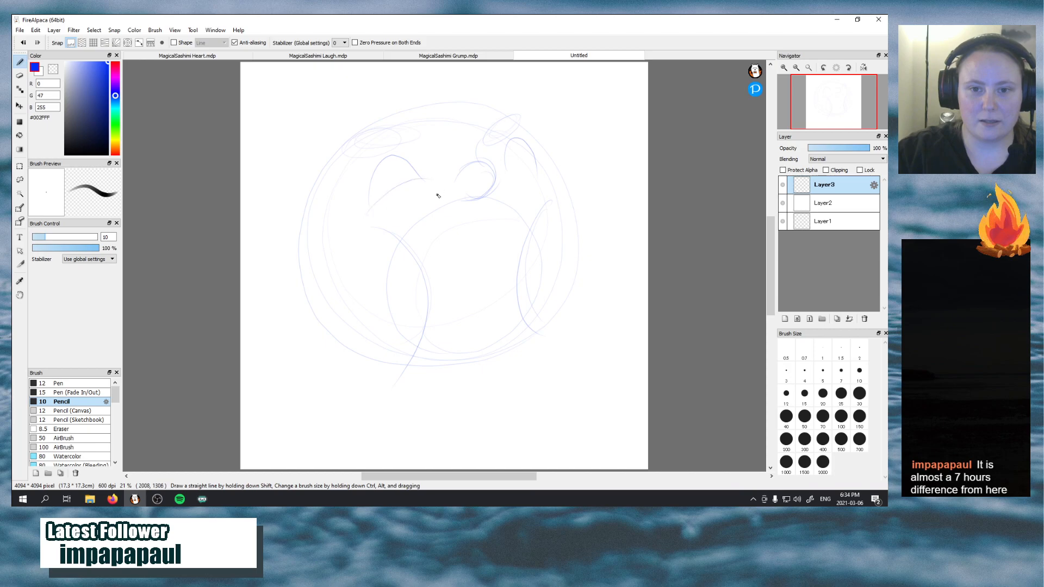
left_click_drag(503, 175, 543, 171)
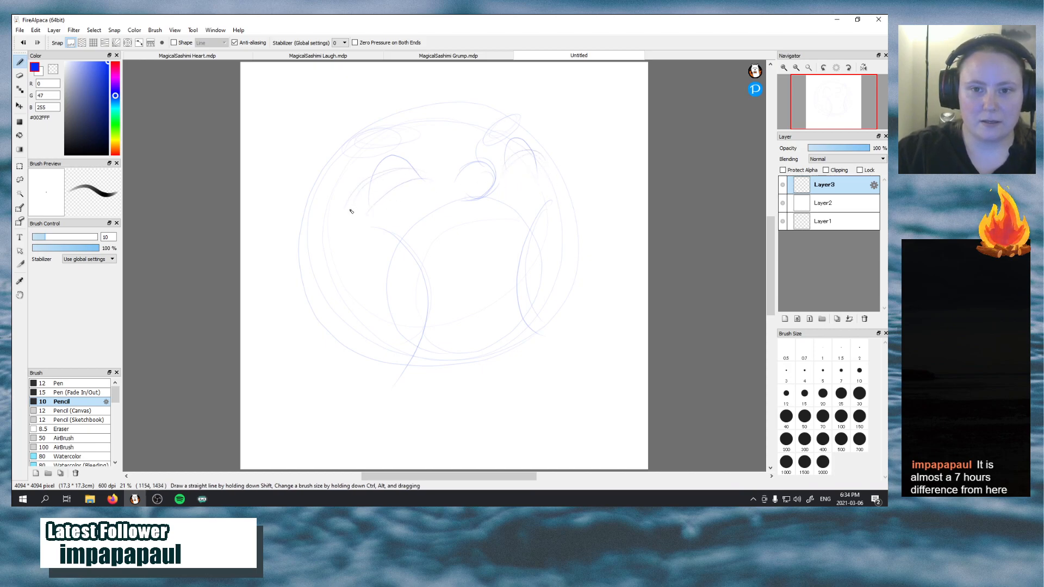
left_click_drag(344, 216, 416, 177)
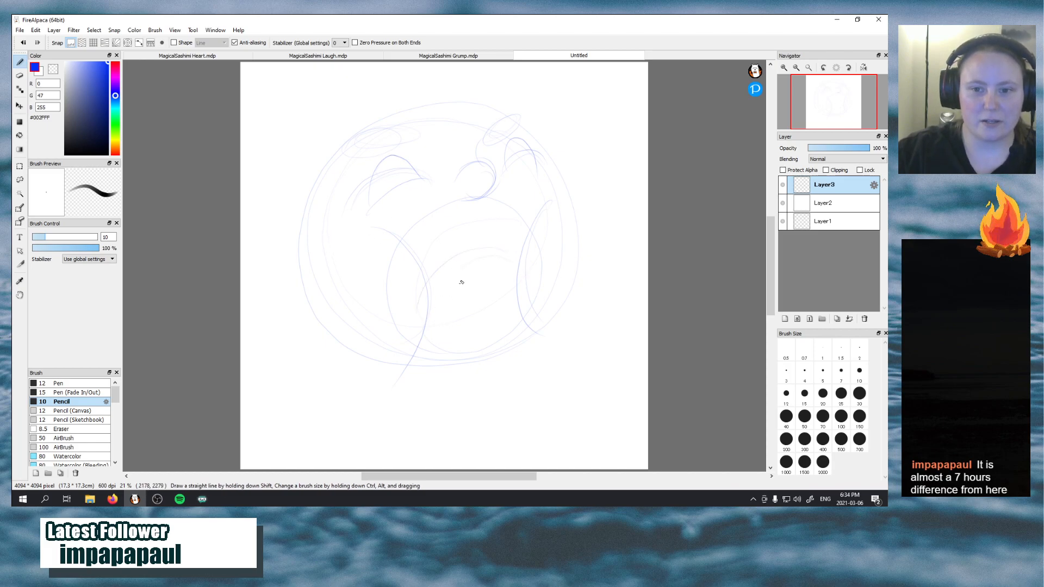
left_click_drag(436, 272, 514, 254)
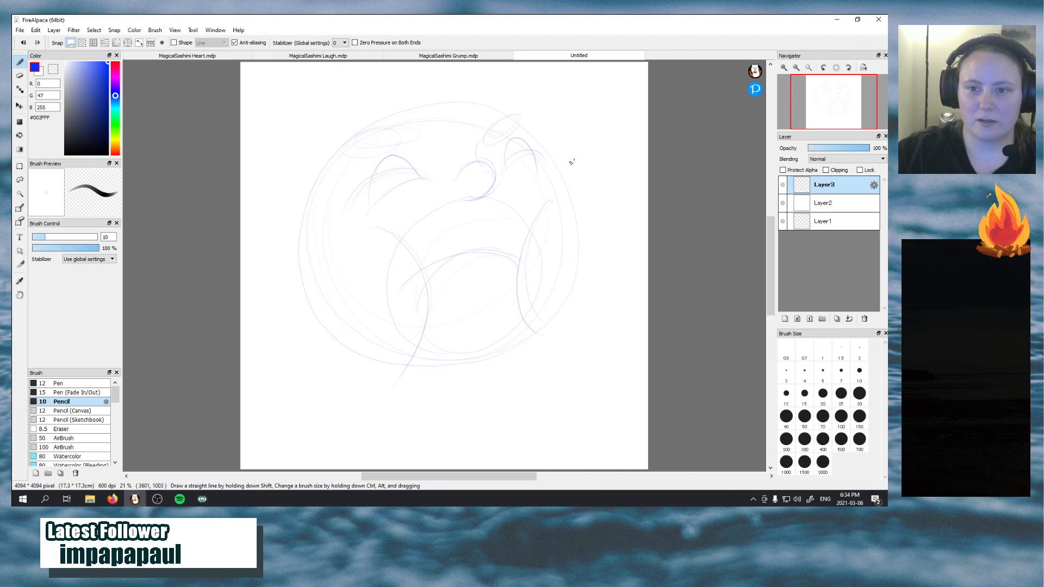
Sketch a raised rounded paw beside the right eye and a second, smaller paw at the lower right of the head
mouse_move(546, 203)
left_mouse_down()
mouse_move(564, 226)
mouse_move(591, 175)
left_mouse_up()
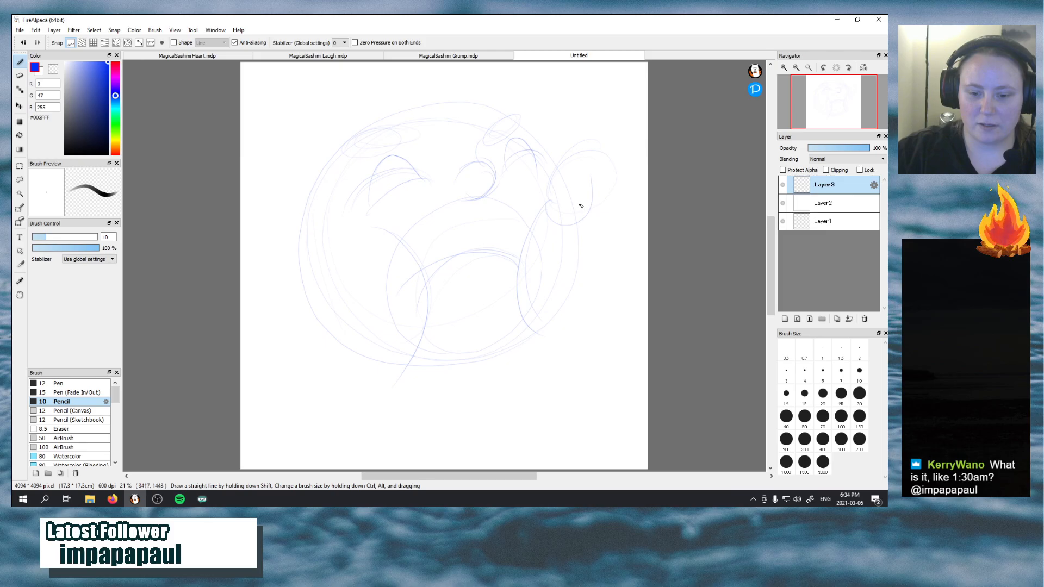
left_click_drag(625, 163, 602, 140)
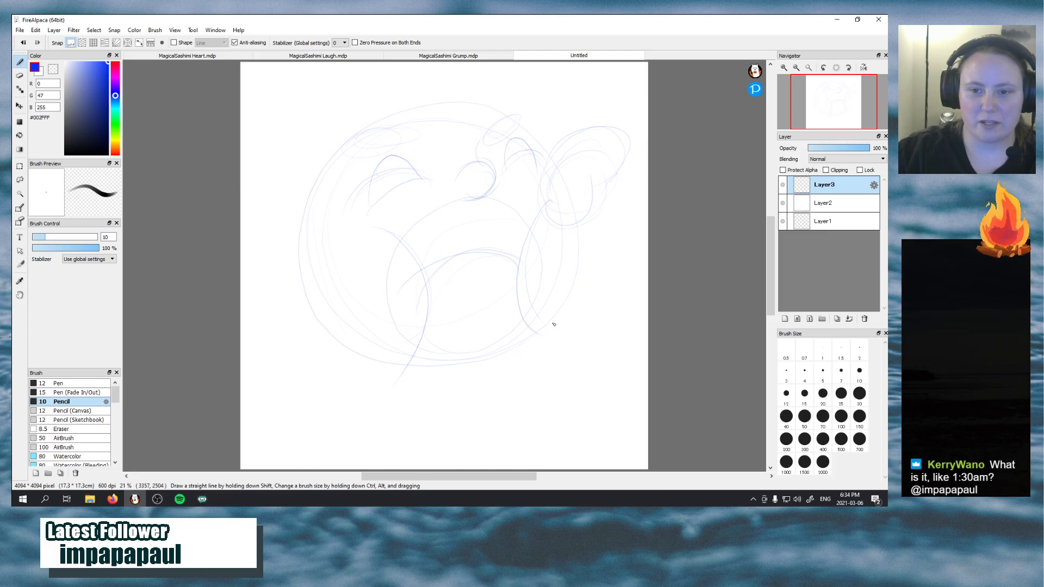
mouse_move(545, 308)
left_mouse_down()
mouse_move(546, 324)
mouse_move(597, 344)
left_mouse_up()
left_click_drag(544, 303, 609, 325)
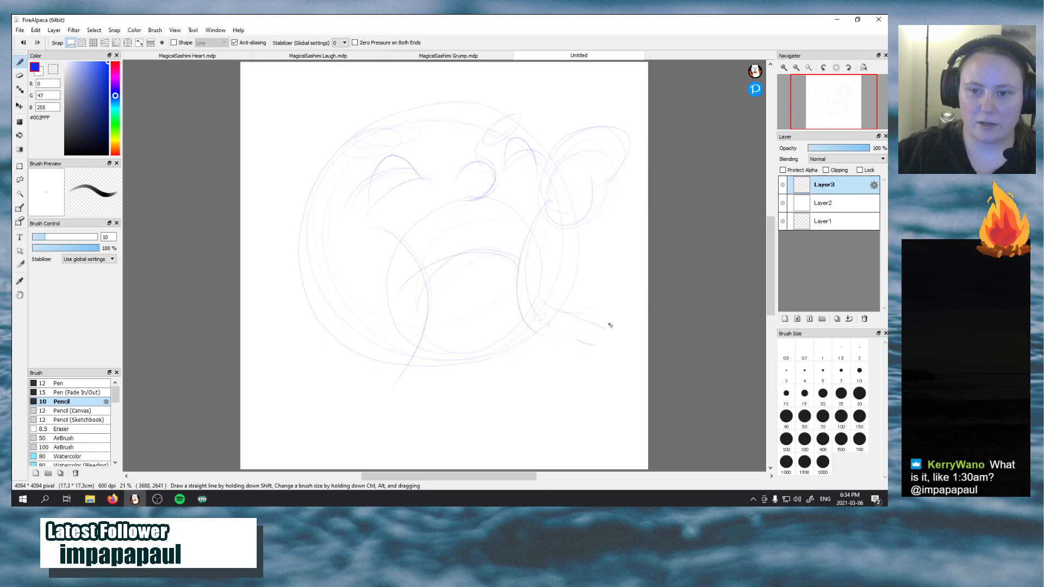
left_click_drag(574, 286, 547, 305)
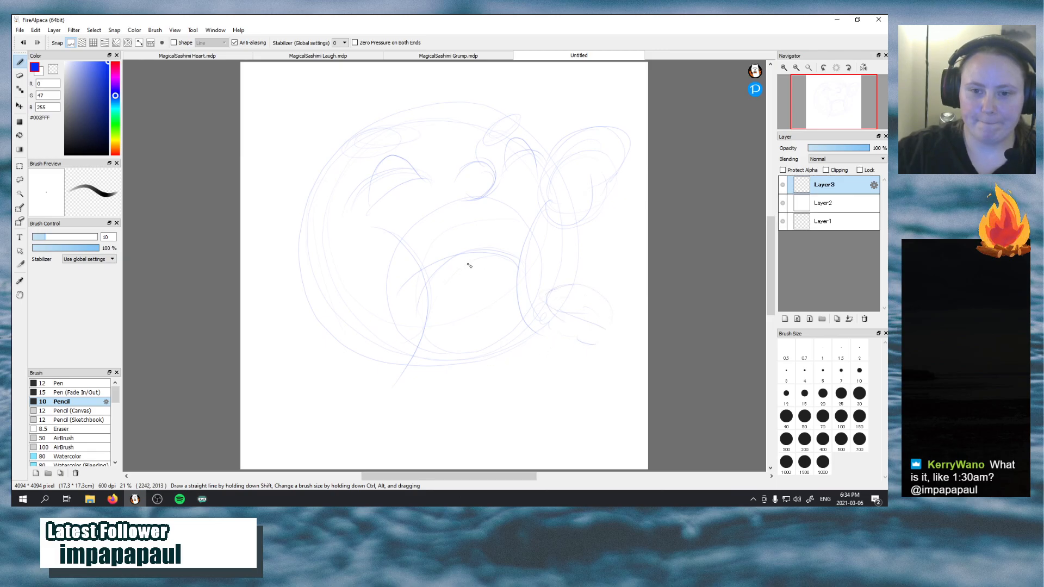
Sketch a narrow diagonal shape with short end strokes inside the right half of the open mouth
left_click_drag(506, 260, 474, 313)
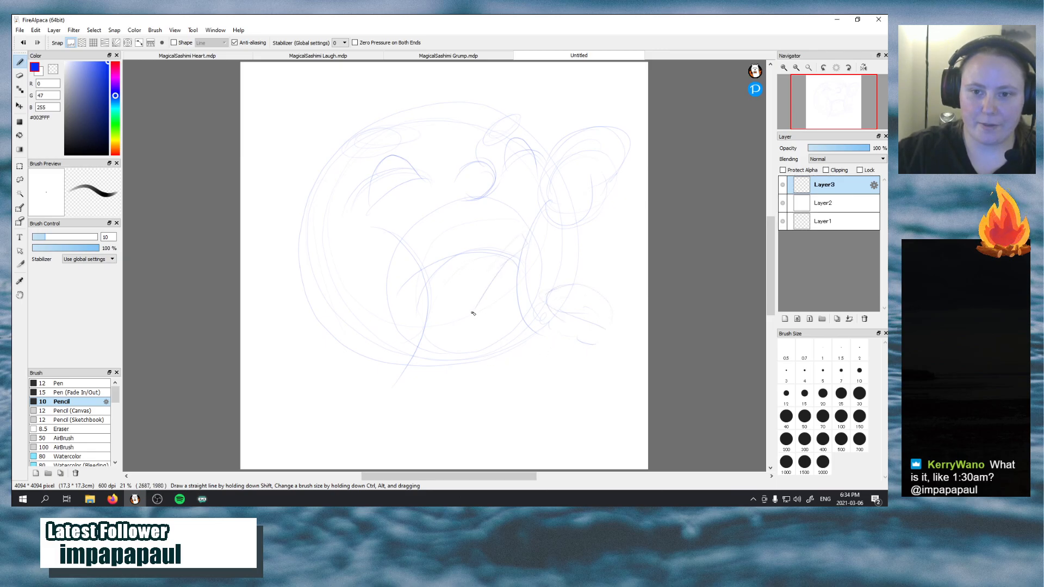
left_click_drag(531, 260, 536, 268)
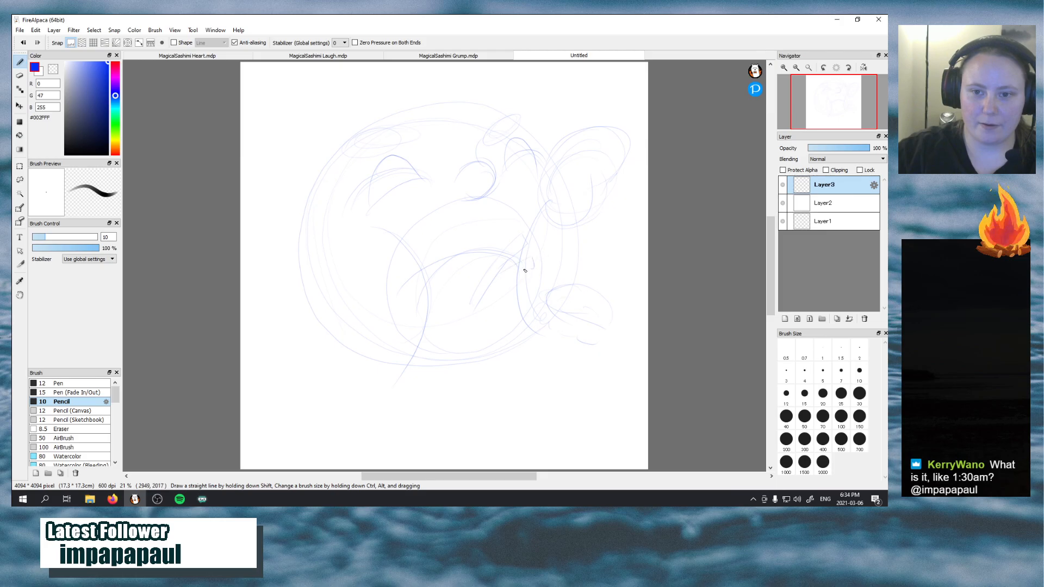
left_click_drag(466, 289, 468, 301)
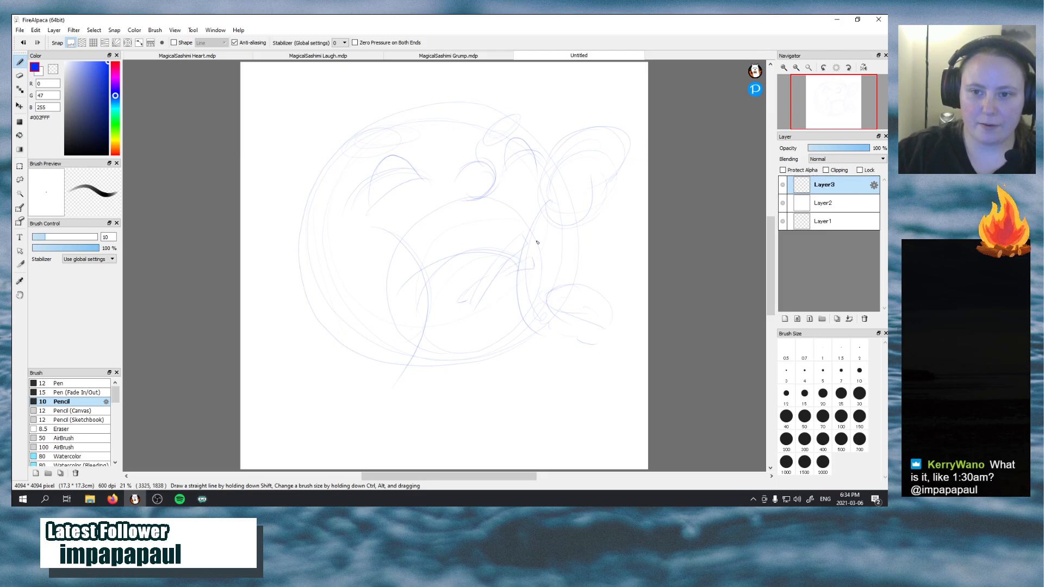
Draw long straight guide lines radiating from the mouth area past the paws on the right side of the head
mouse_move(477, 246)
left_mouse_down()
mouse_move(524, 208)
mouse_move(557, 147)
left_mouse_up()
key("ctrl+z")
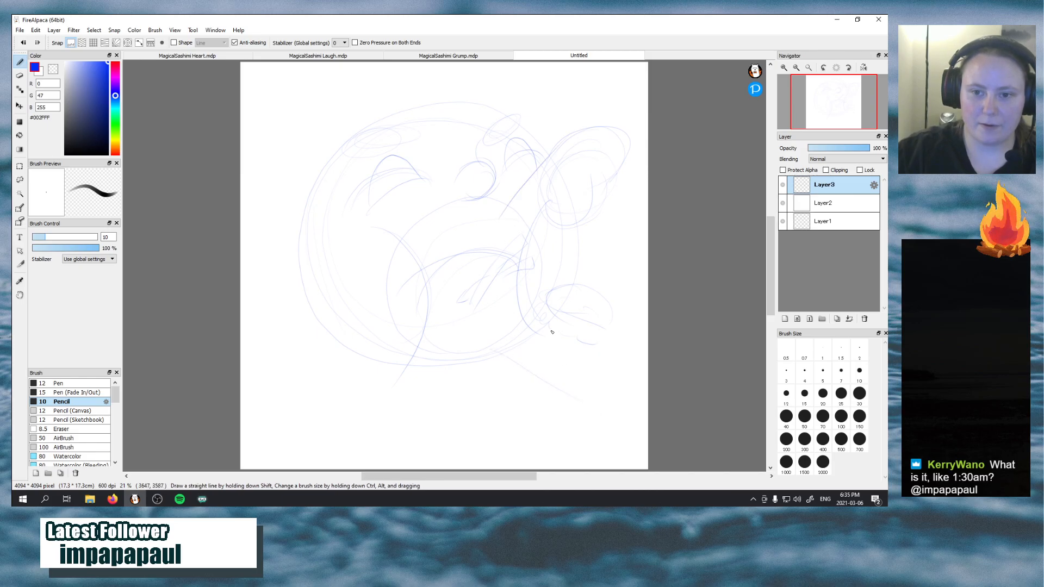
left_click_drag(634, 231, 518, 277)
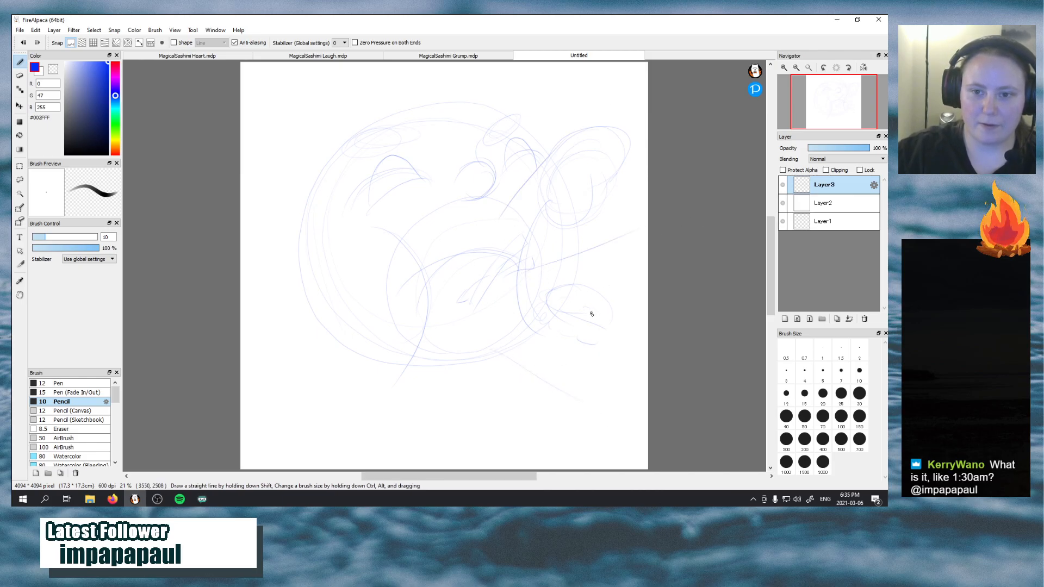
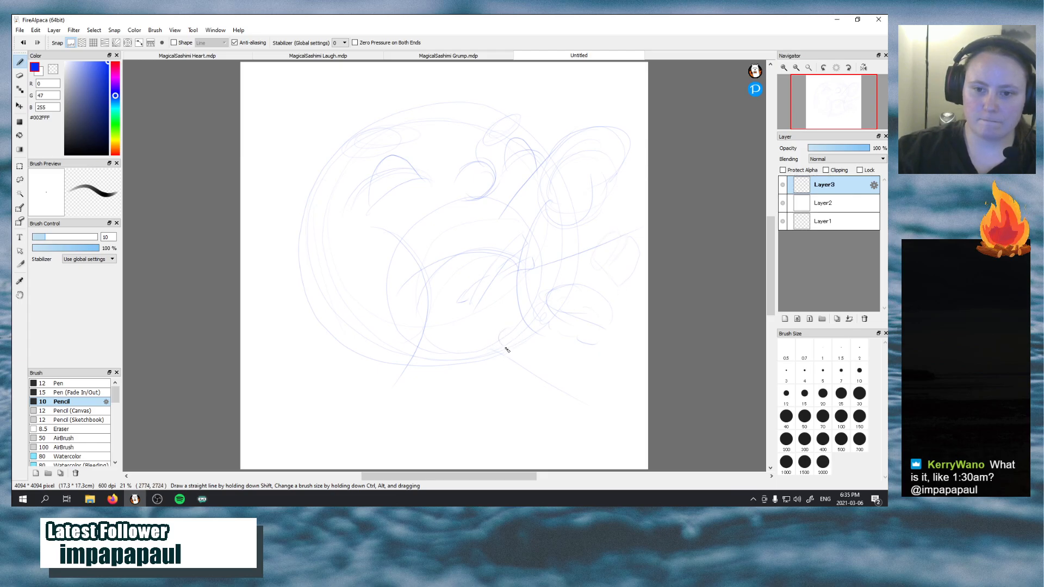
Outline a small rounded shape at the head's lower right, and sketch an ear and long hair flowing over the crown and down the left
mouse_move(506, 350)
left_mouse_down()
mouse_move(522, 372)
mouse_move(546, 350)
mouse_move(498, 339)
mouse_move(517, 373)
left_mouse_up()
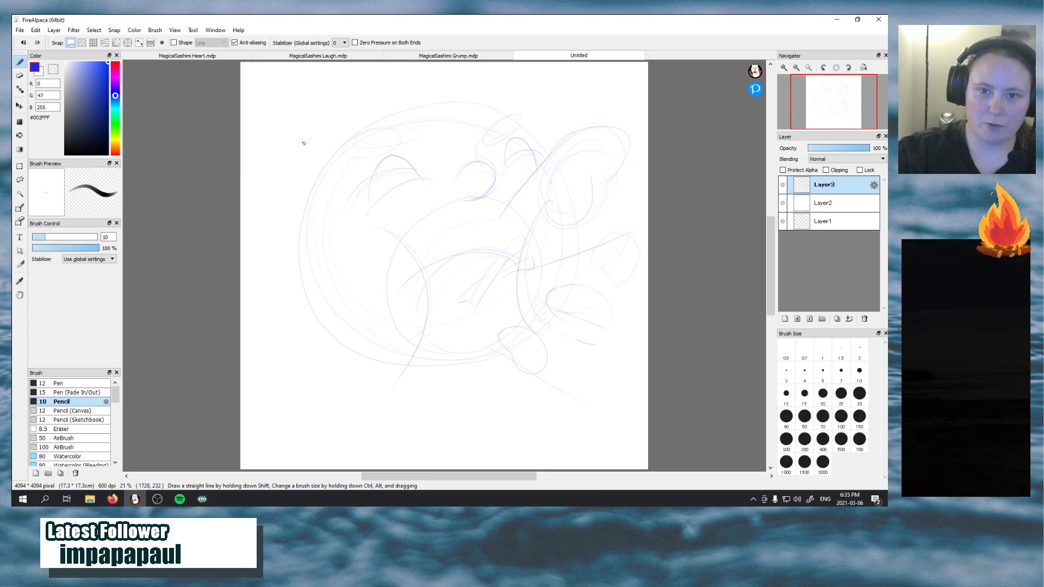
mouse_move(348, 107)
left_mouse_down()
mouse_move(264, 251)
mouse_move(297, 212)
mouse_move(264, 338)
mouse_move(261, 316)
mouse_move(299, 458)
left_mouse_up()
left_click_drag(300, 252, 296, 294)
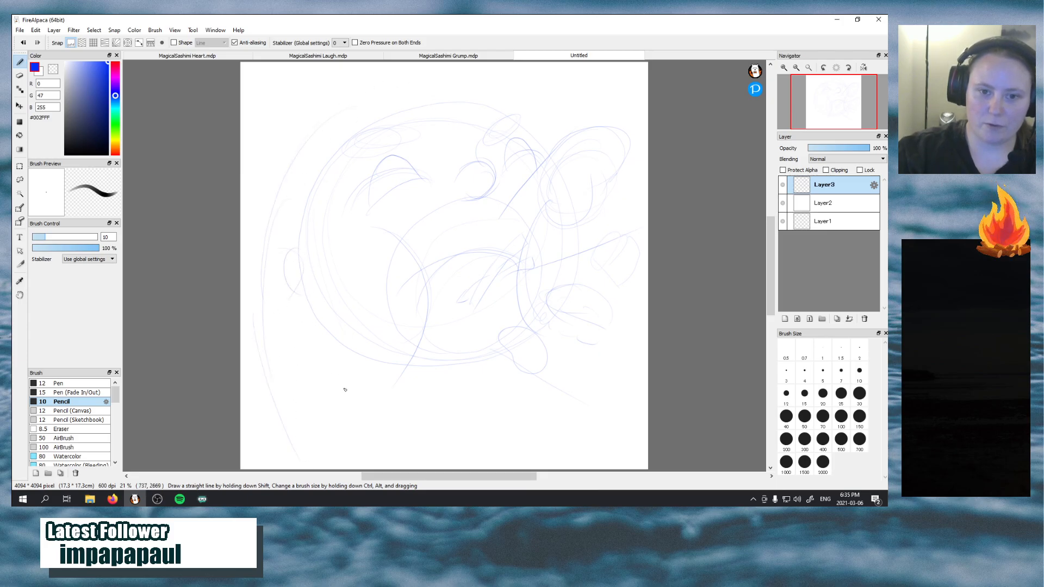
left_click_drag(364, 361, 324, 454)
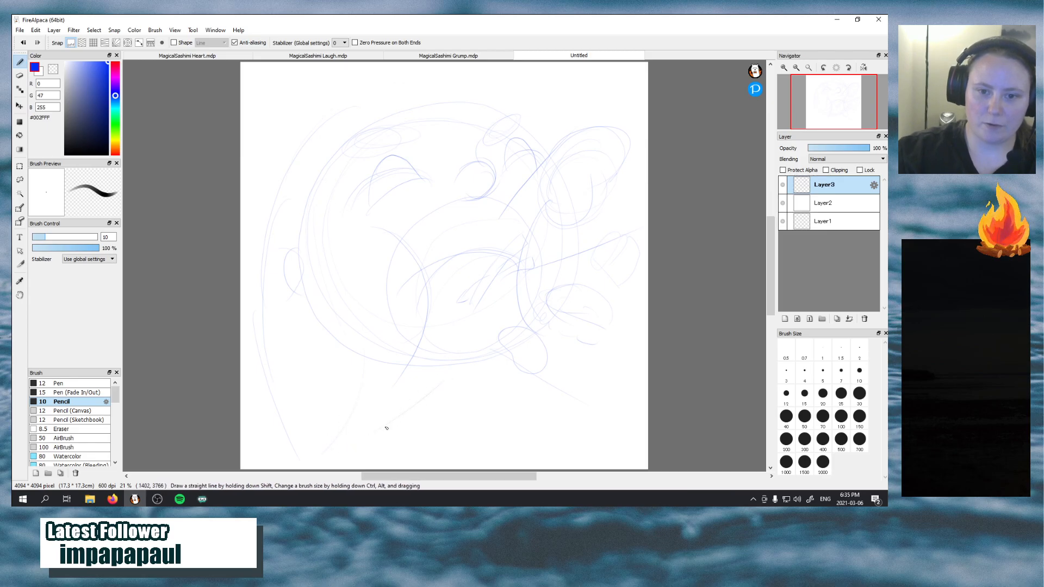
mouse_move(378, 369)
left_mouse_down()
mouse_move(360, 469)
mouse_move(447, 376)
left_mouse_up()
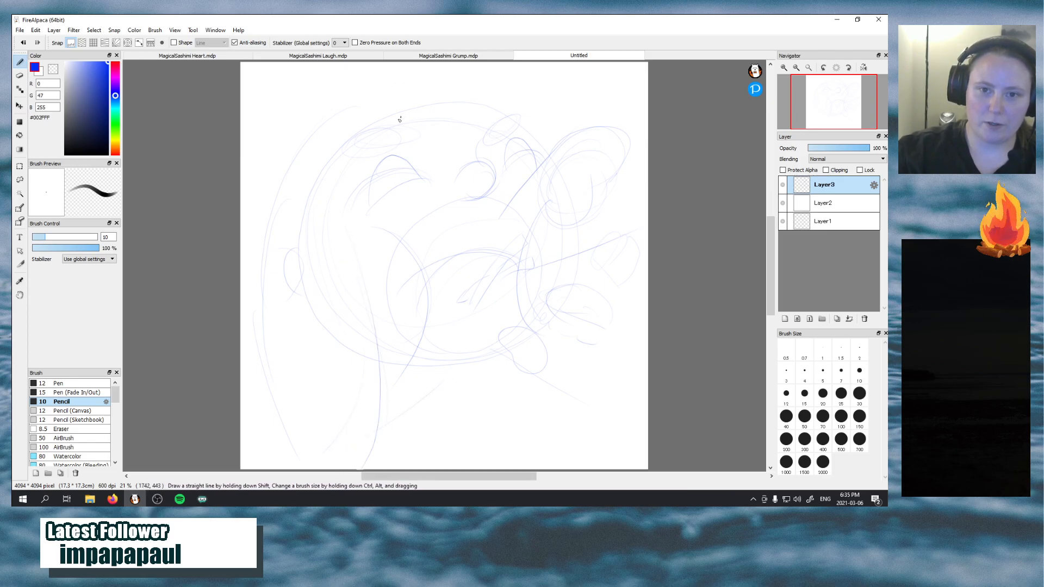
left_click_drag(284, 172, 436, 103)
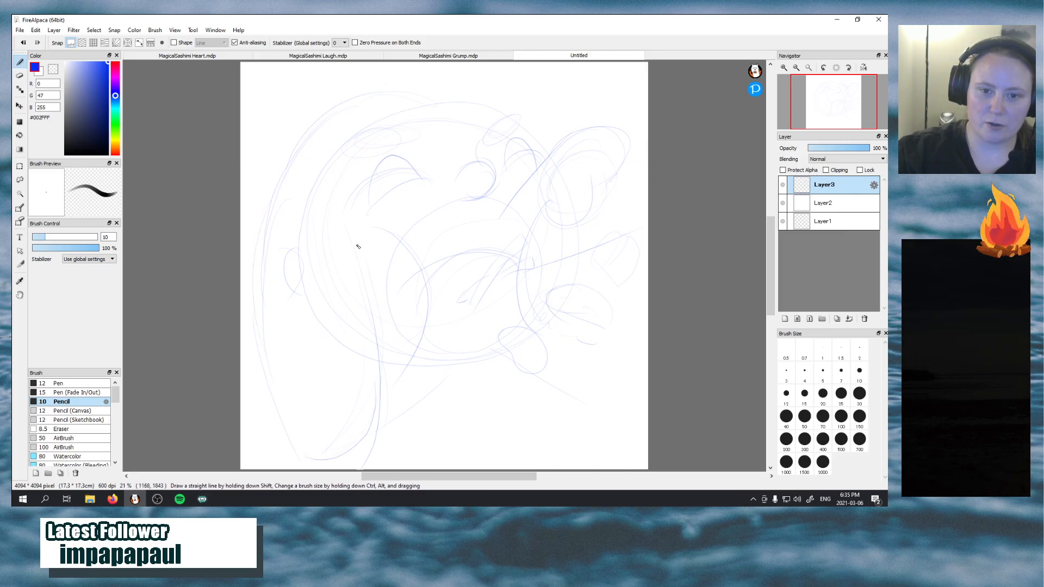
left_click_drag(412, 85, 525, 80)
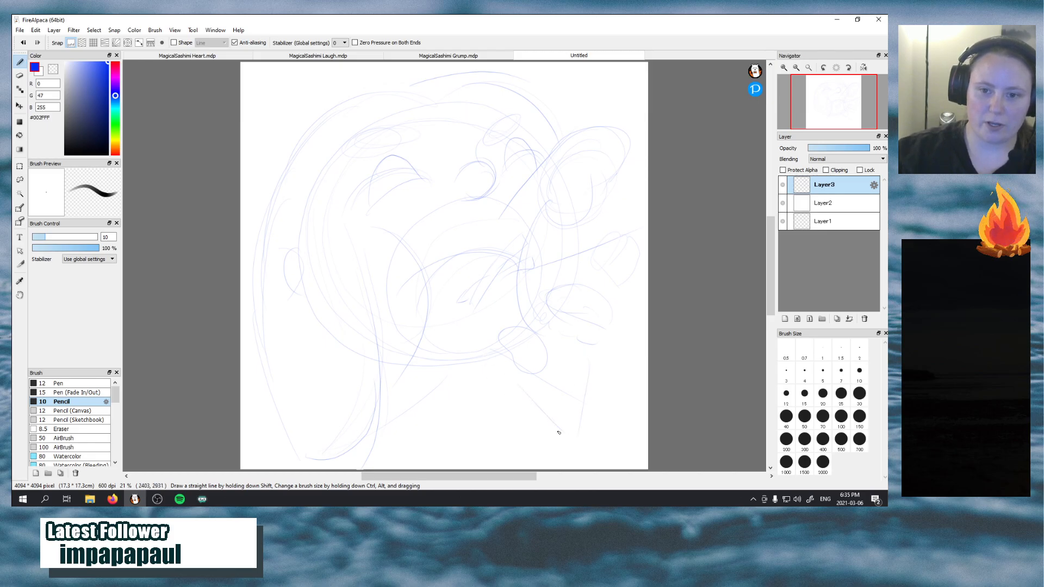
Extend the diagonal body line toward the canvas's lower right corner and strengthen the ear with an inner curve
mouse_move(559, 432)
left_mouse_down()
mouse_move(633, 486)
mouse_move(597, 458)
left_mouse_up()
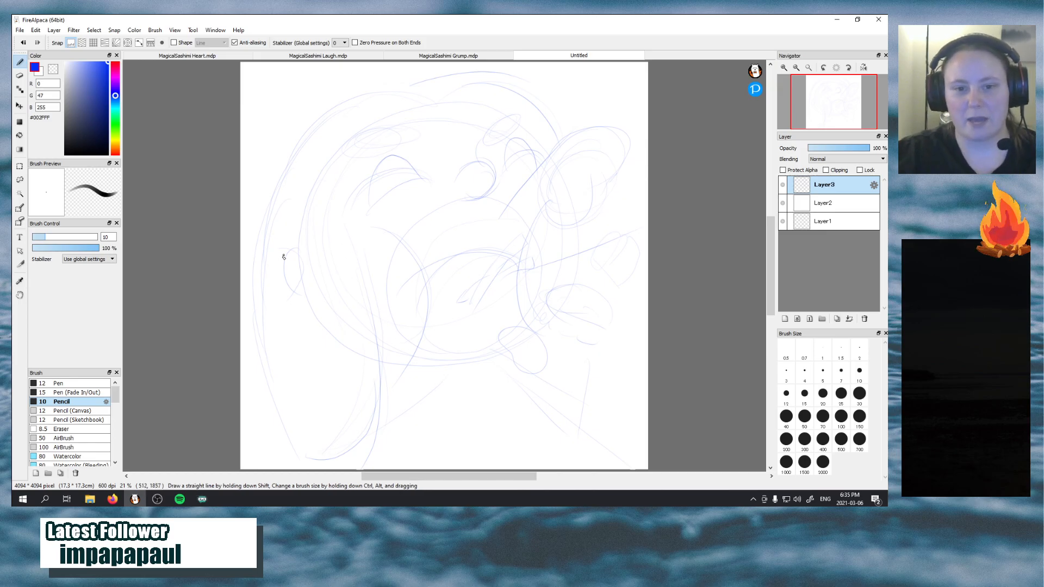
left_click_drag(278, 250, 309, 301)
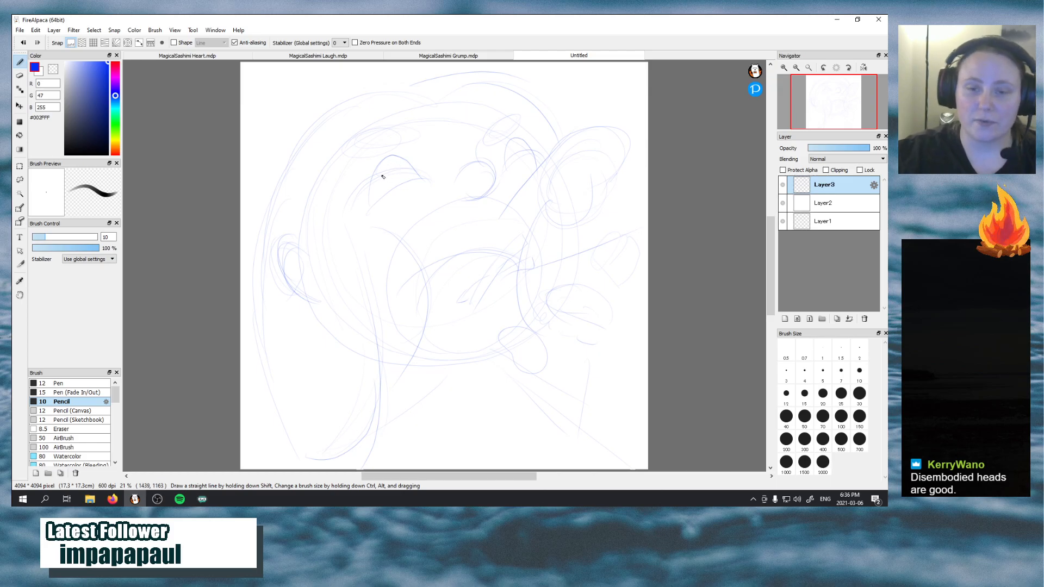
Outline both eyes as tall ovals, checking the Kirby eating reference images in the browser
mouse_move(377, 175)
left_mouse_down()
mouse_move(382, 159)
mouse_move(401, 155)
left_mouse_up()
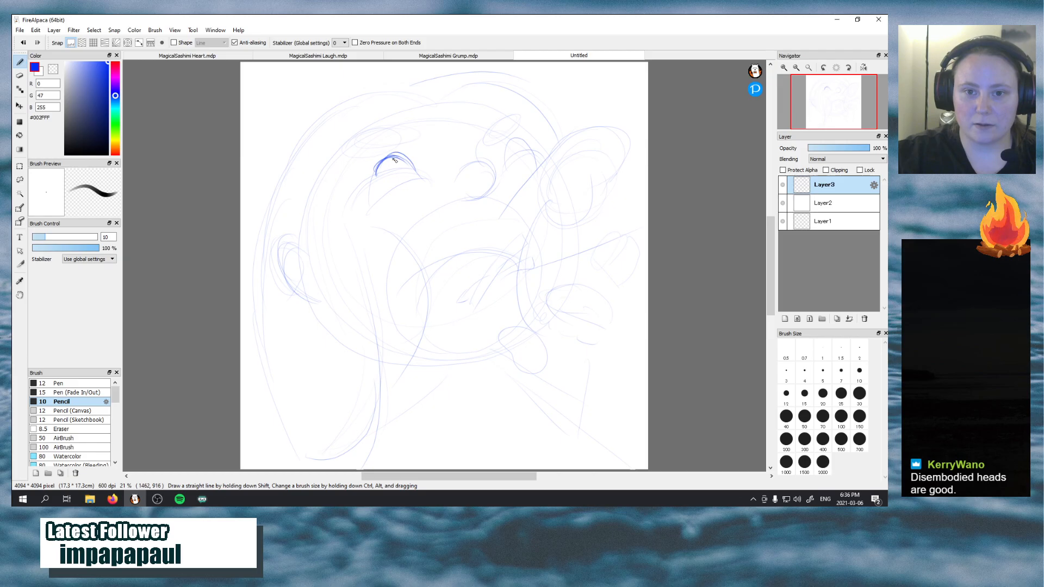
left_click(114, 500)
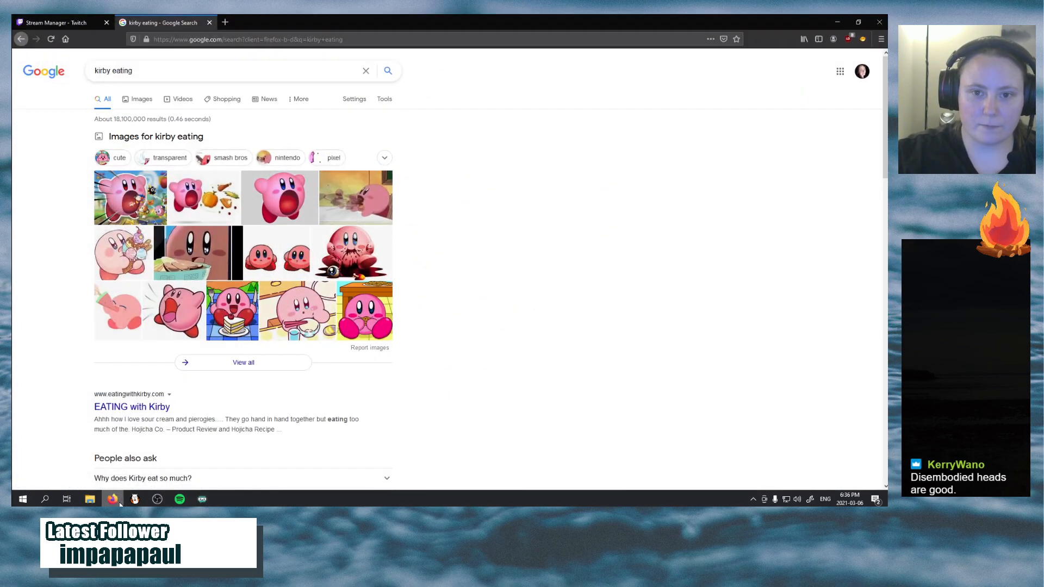
left_click(115, 500)
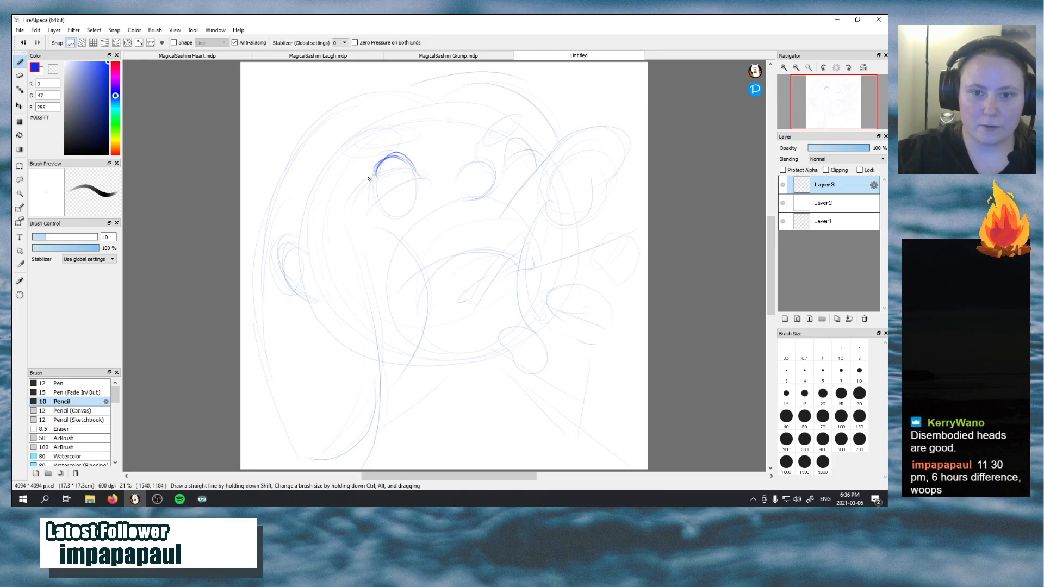
left_click_drag(368, 178, 405, 216)
mouse_move(500, 151)
left_mouse_down()
mouse_move(528, 139)
mouse_move(536, 189)
mouse_move(513, 186)
mouse_move(506, 146)
left_mouse_up()
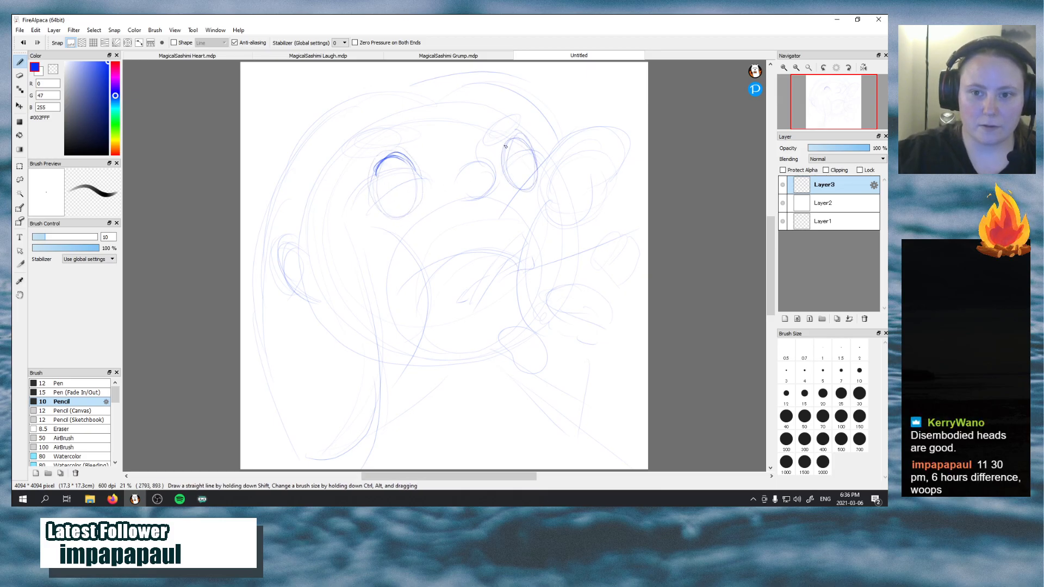
Darken the left eye's outline and draw nested inner ovals for the iris and highlight in both eyes
mouse_move(393, 150)
left_mouse_down()
mouse_move(410, 211)
mouse_move(376, 203)
mouse_move(392, 155)
mouse_move(419, 197)
left_mouse_up()
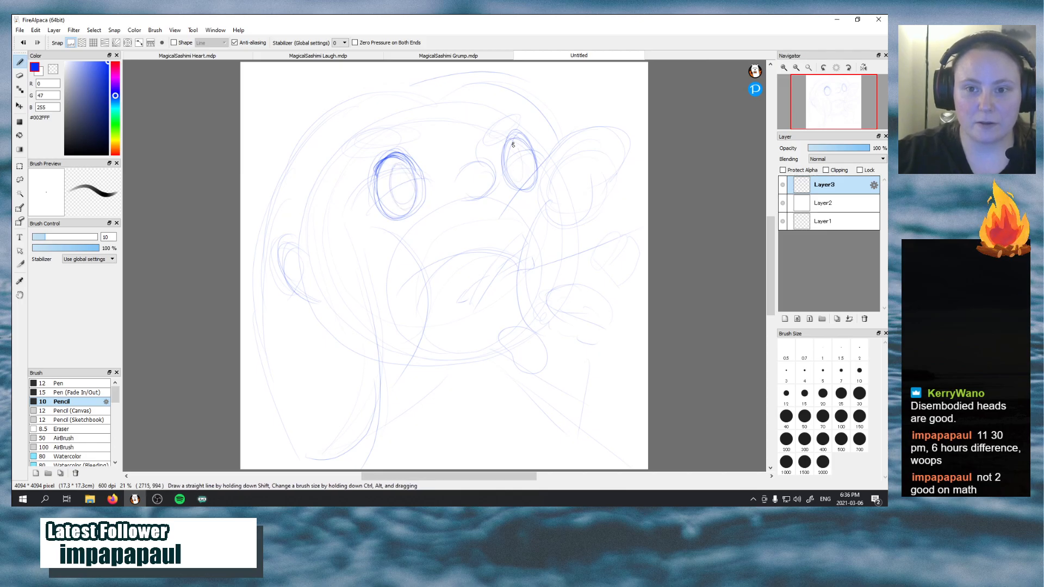
mouse_move(511, 143)
left_mouse_down()
mouse_move(526, 167)
mouse_move(513, 182)
left_mouse_up()
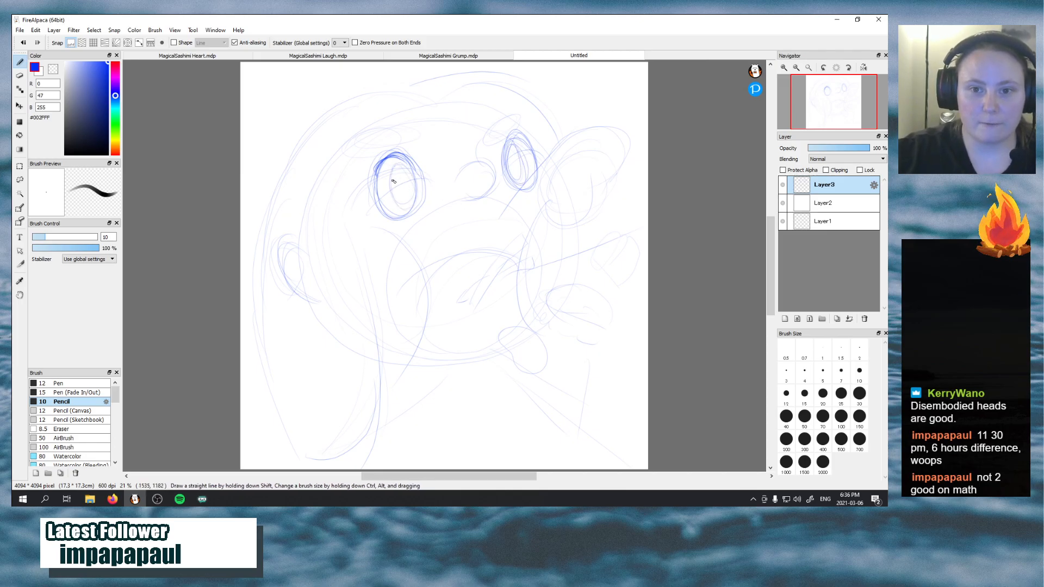
mouse_move(392, 176)
left_mouse_down()
mouse_move(384, 182)
mouse_move(398, 165)
left_mouse_up()
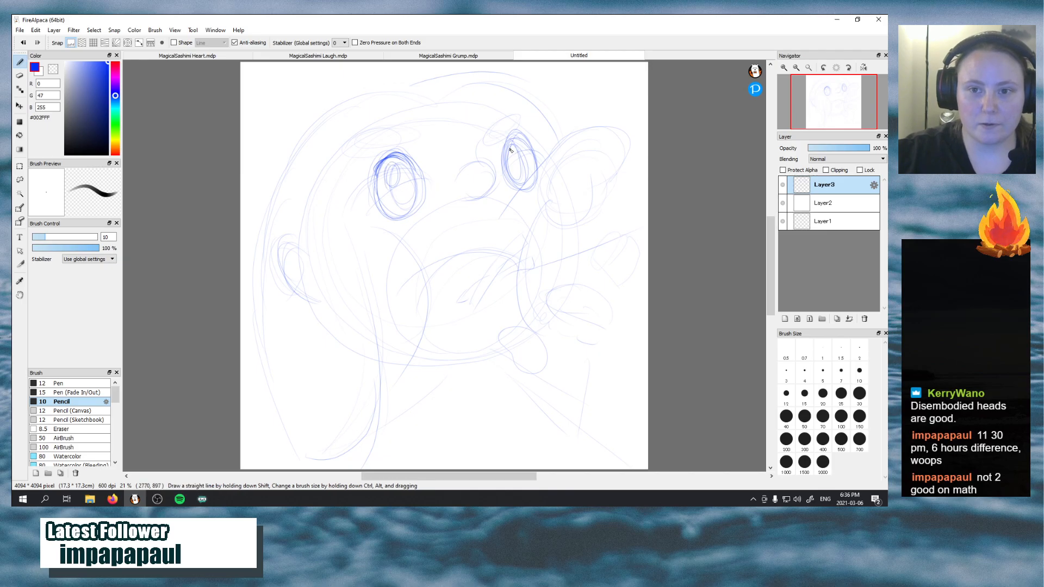
left_click_drag(510, 148, 509, 158)
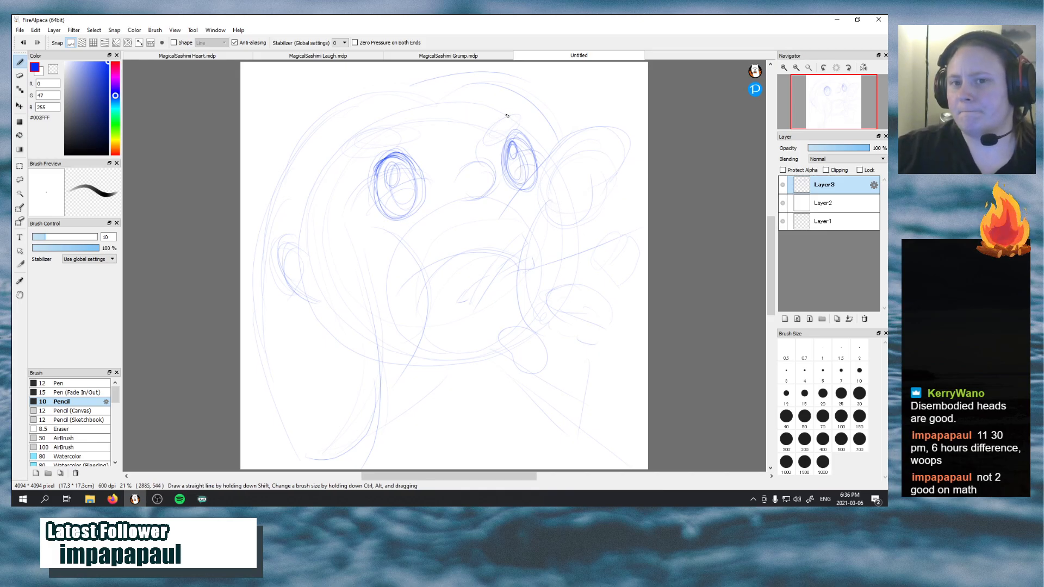
Refine the eyebrows and the mouth's upper edge, and darken the round nose with a curved bridge line
left_click_drag(507, 114, 480, 138)
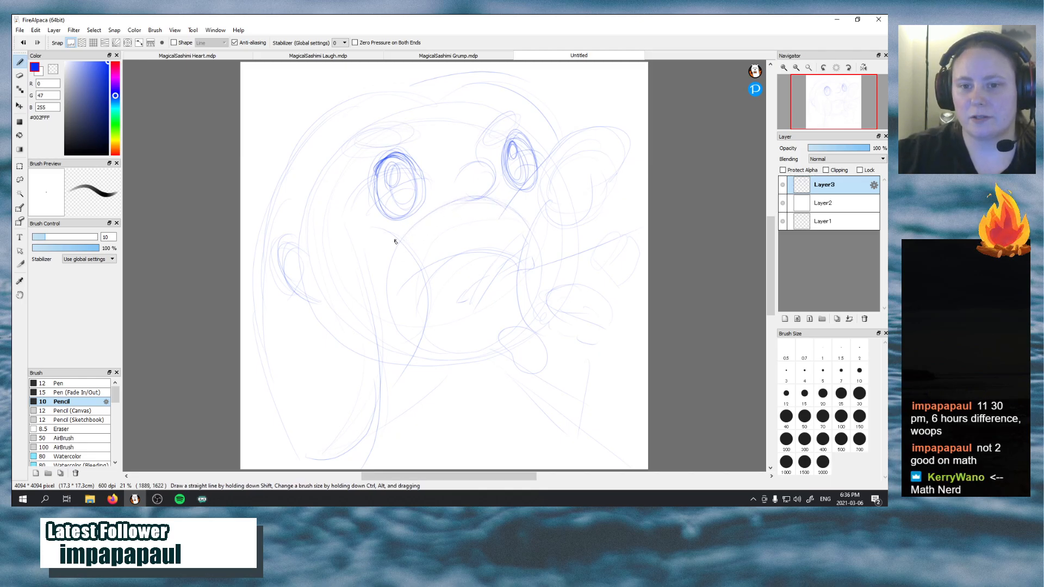
mouse_move(478, 193)
left_mouse_down()
mouse_move(492, 173)
mouse_move(474, 193)
mouse_move(467, 180)
mouse_move(494, 171)
mouse_move(477, 189)
left_mouse_up()
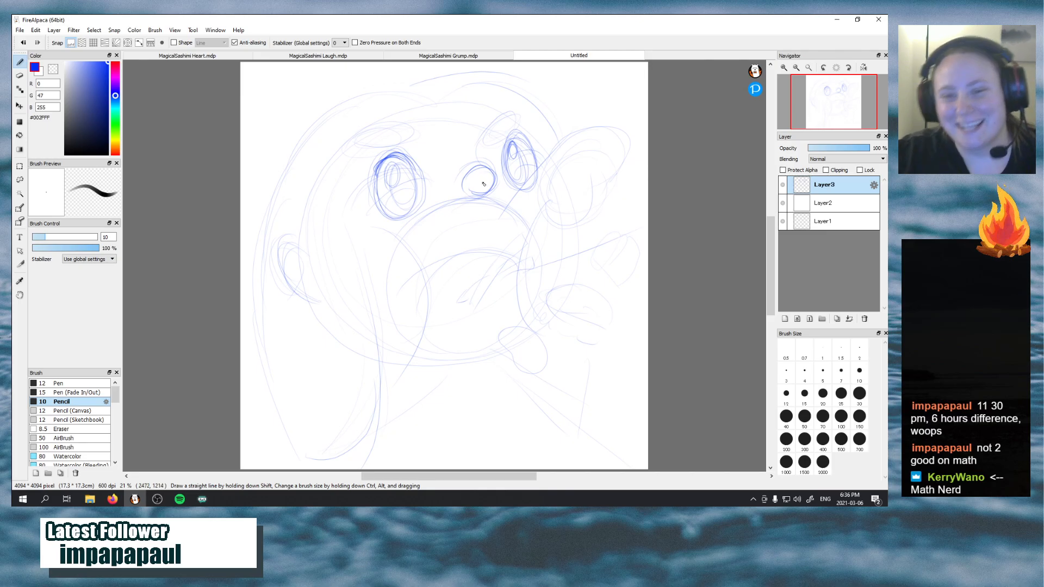
mouse_move(477, 195)
left_mouse_down()
mouse_move(493, 189)
mouse_move(481, 195)
mouse_move(484, 168)
left_mouse_up()
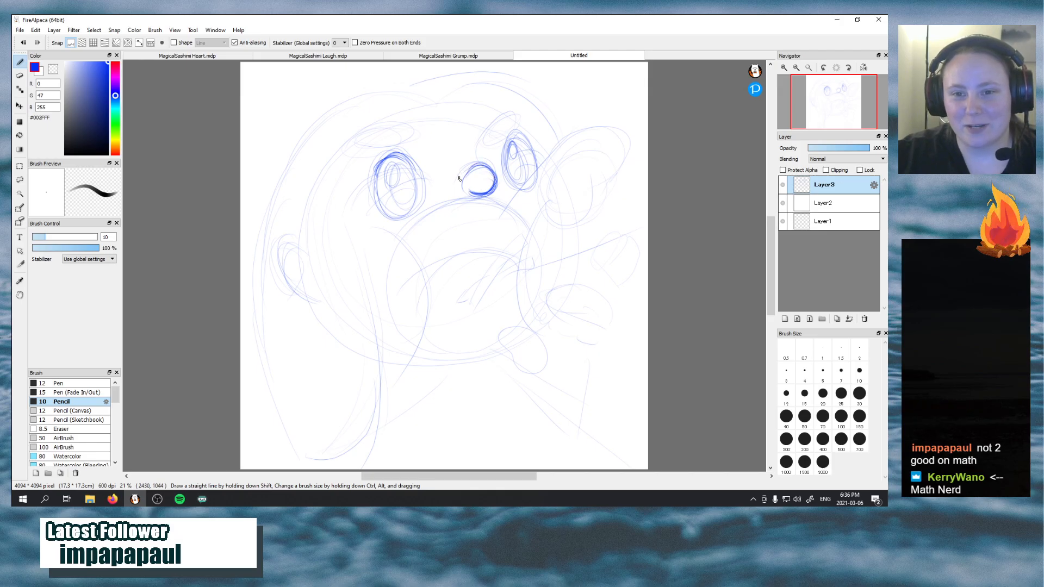
left_click_drag(472, 173, 499, 179)
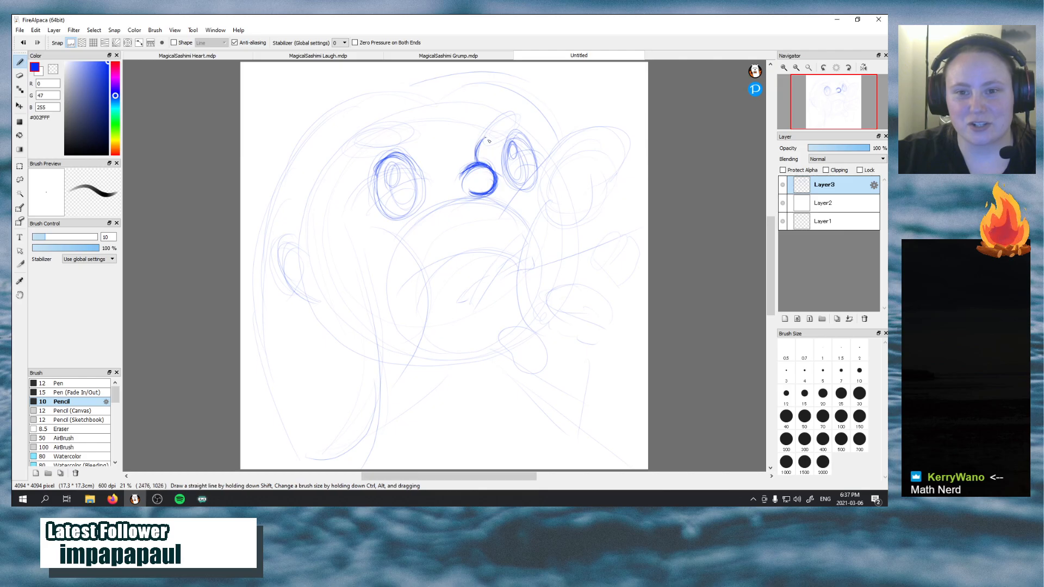
mouse_move(477, 161)
left_mouse_down()
mouse_move(500, 116)
mouse_move(484, 144)
mouse_move(513, 121)
mouse_move(497, 148)
mouse_move(515, 111)
mouse_move(491, 129)
left_mouse_up()
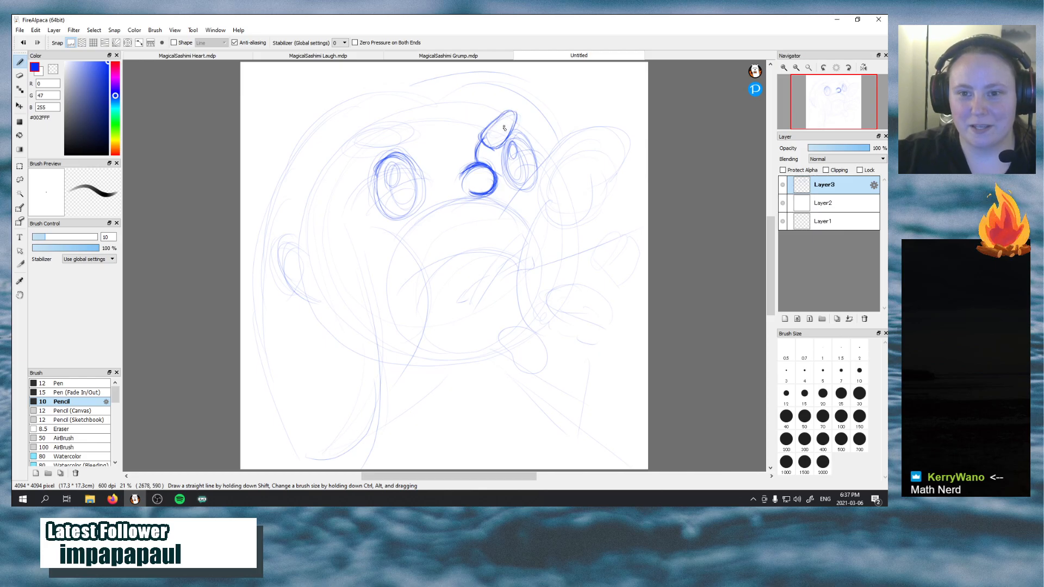
mouse_move(355, 130)
left_mouse_down()
mouse_move(410, 145)
mouse_move(387, 140)
mouse_move(422, 126)
mouse_move(362, 122)
mouse_move(408, 146)
left_mouse_up()
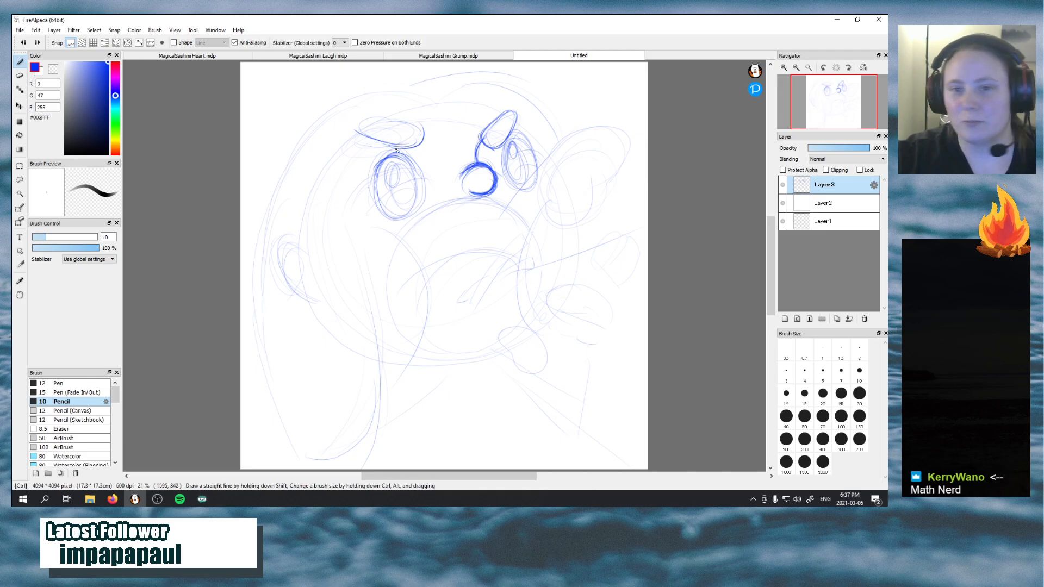
key("ctrl+z")
key("ctrl+z")
key("ctrl+z")
key("ctrl+z")
key("ctrl+z")
key("ctrl+z")
key("ctrl+z")
key("ctrl+z")
key("ctrl+z")
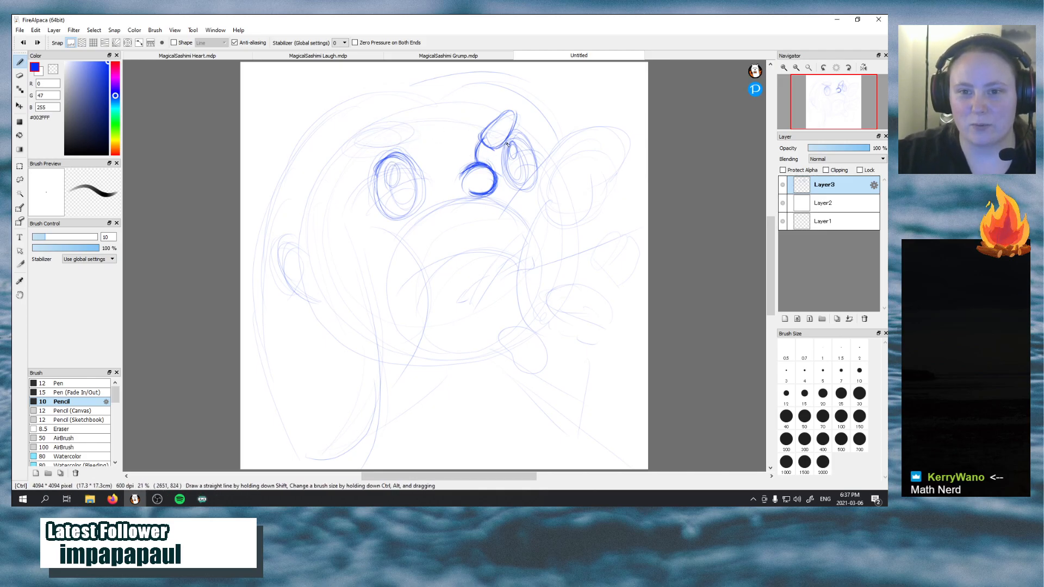
Redraw both eyebrows as flattened ovals above the eyes and add a curved lower lid line across the left eye
key("ctrl+z")
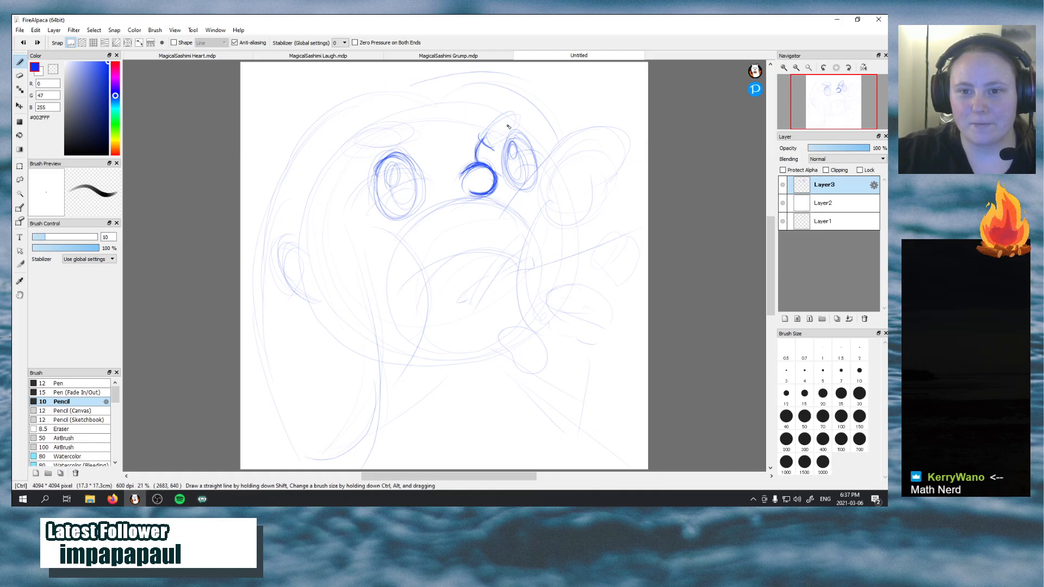
left_click_drag(478, 136, 526, 113)
mouse_move(347, 133)
left_mouse_down()
mouse_move(388, 120)
mouse_move(395, 142)
mouse_move(355, 138)
mouse_move(409, 142)
mouse_move(353, 132)
mouse_move(403, 126)
mouse_move(395, 143)
mouse_move(354, 133)
left_mouse_up()
key("ctrl+z")
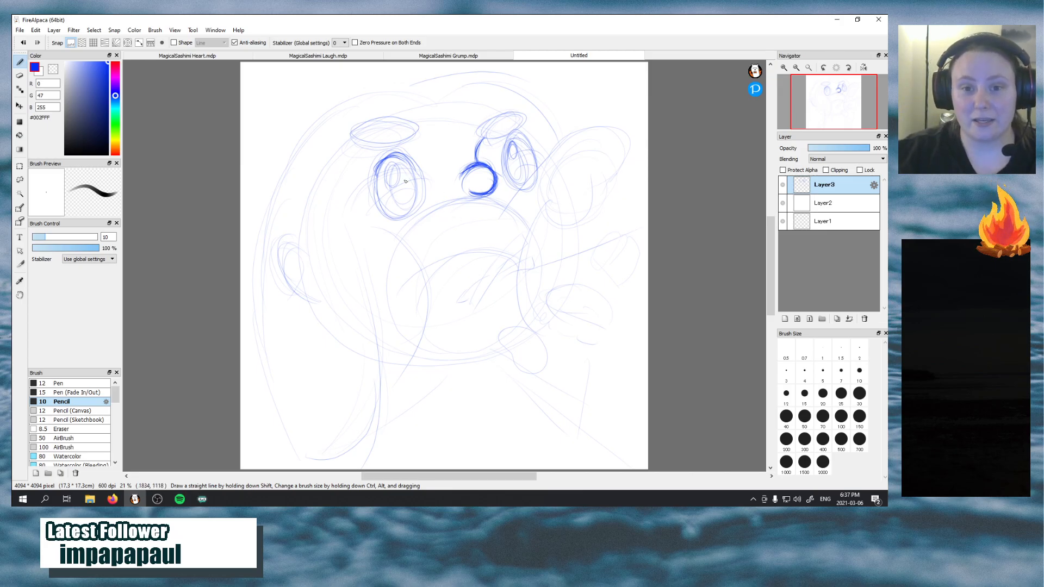
left_click_drag(391, 224, 417, 212)
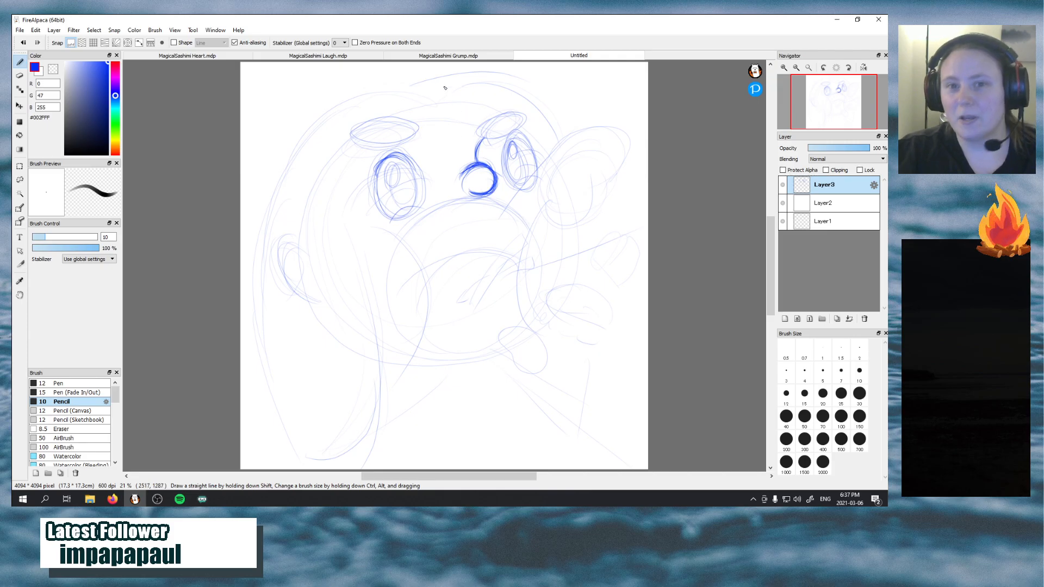
Save the drawing as "MagicalSashimi Kirby" in FireAlpaca (*.mdp) format in the Magical Sashimi folder
left_click(16, 31)
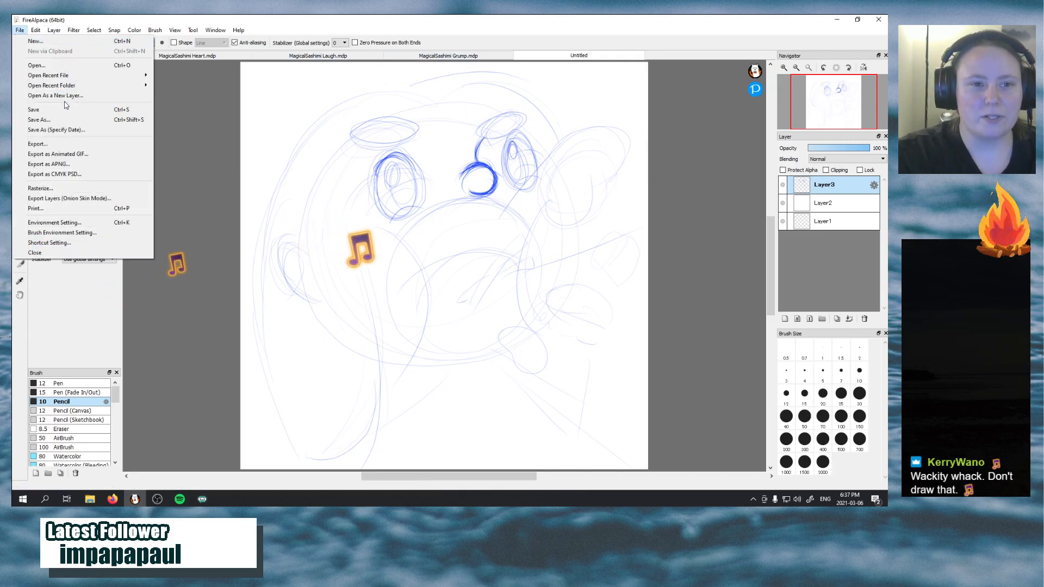
left_click(39, 119)
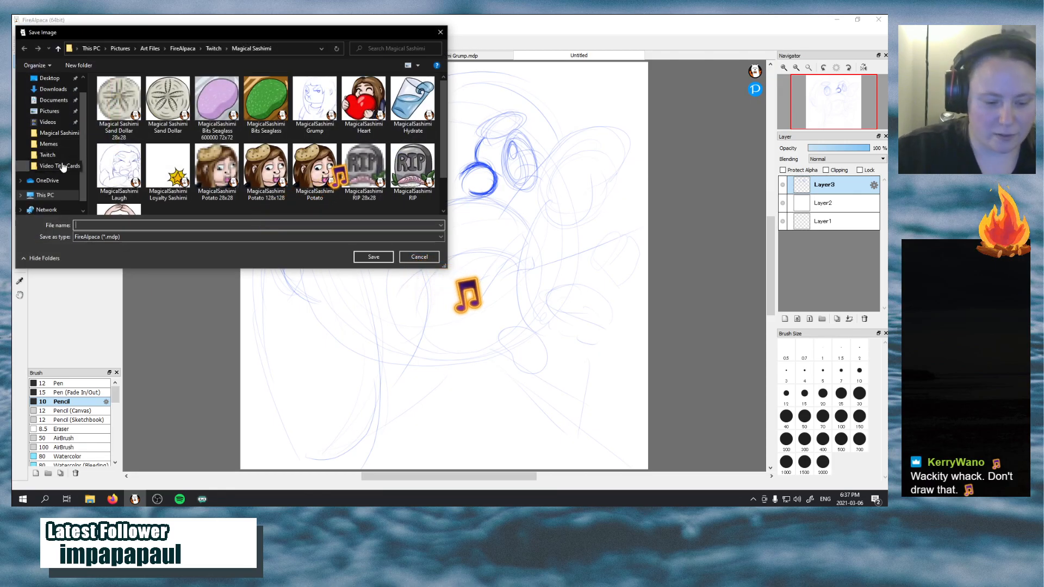
type("Magical")
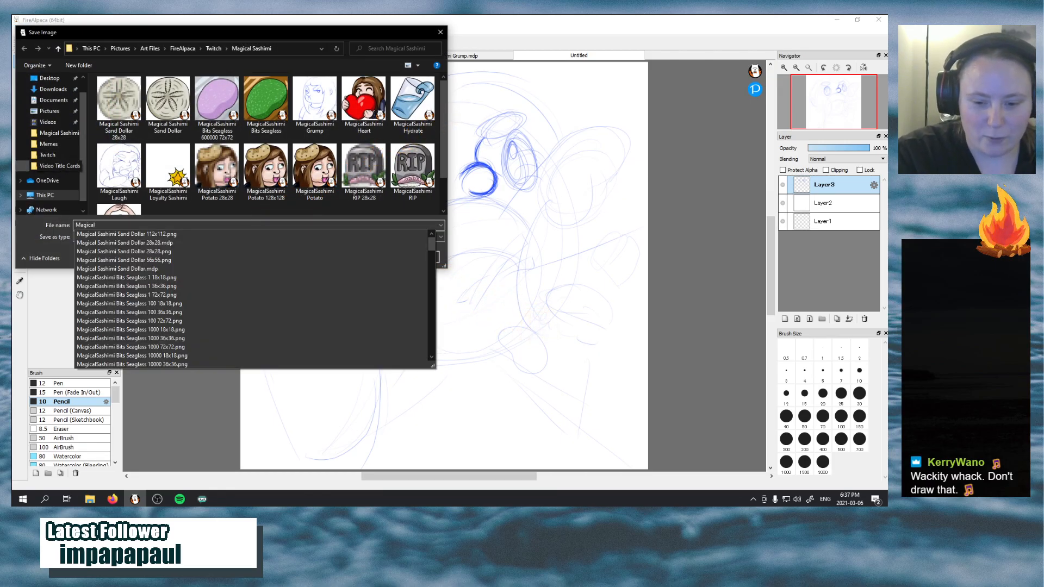
type("Sashimi")
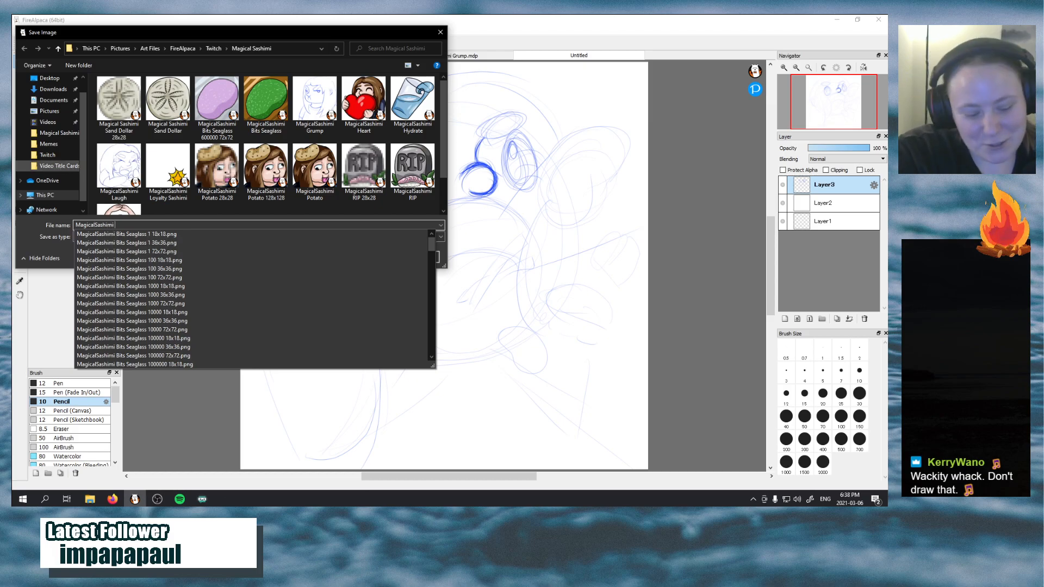
type("JK")
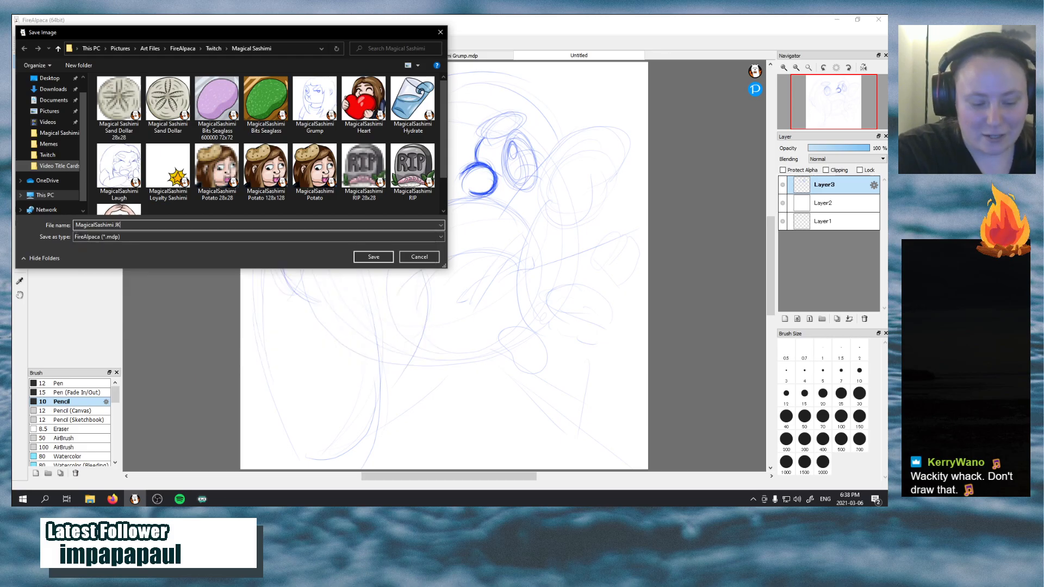
key("BackSpace")
type("Kirby")
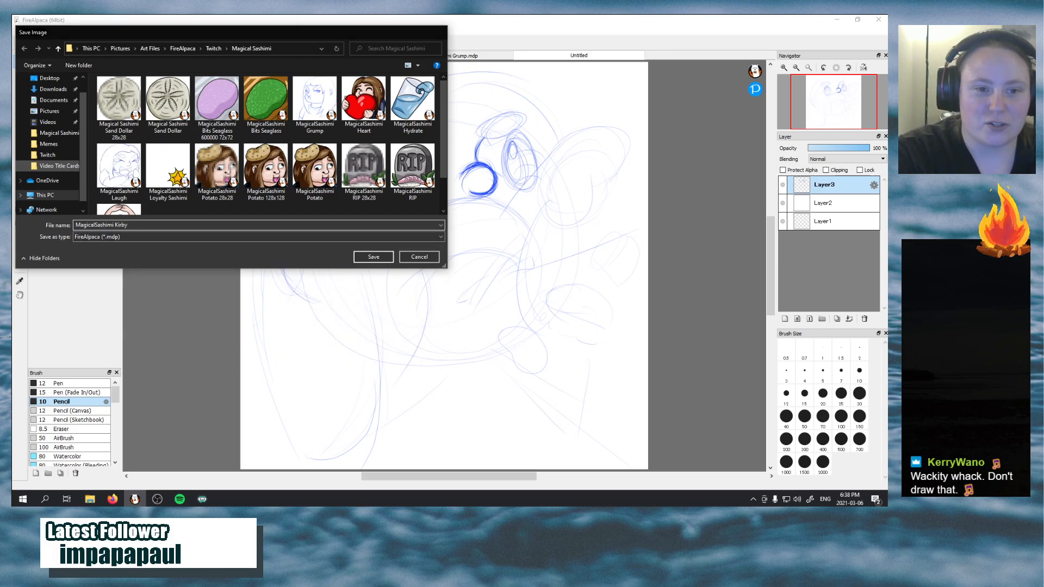
key("Return")
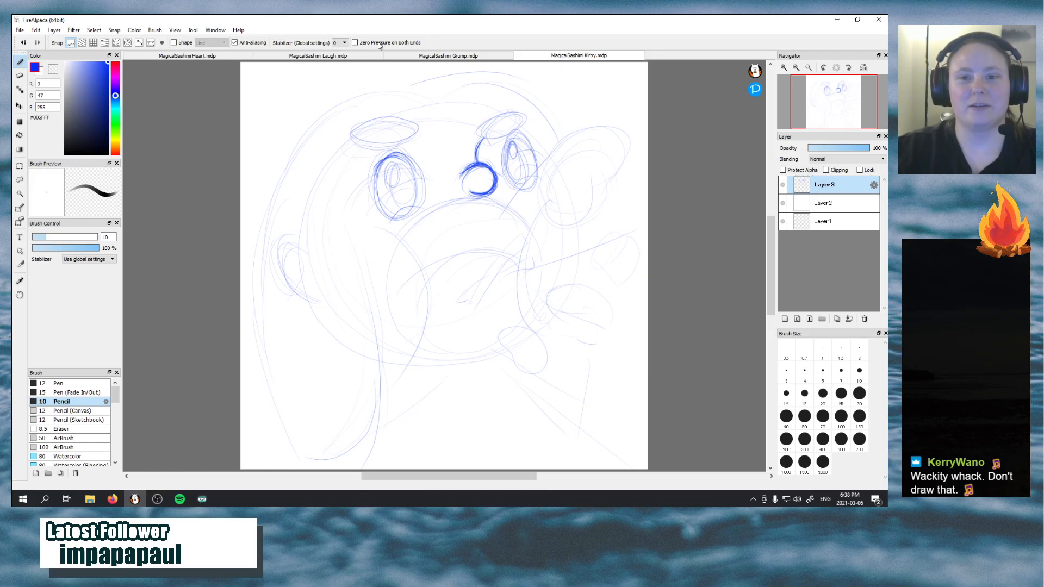
Look over the MagicalSashimi Grump and MagicalSashimi Laugh sketches for comparison
left_click(415, 56)
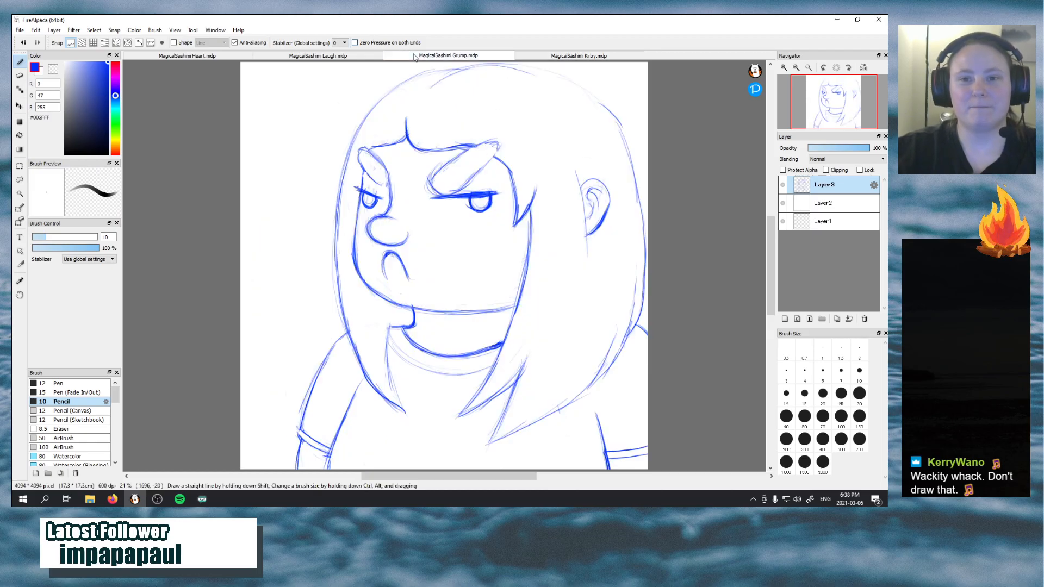
left_click(321, 56)
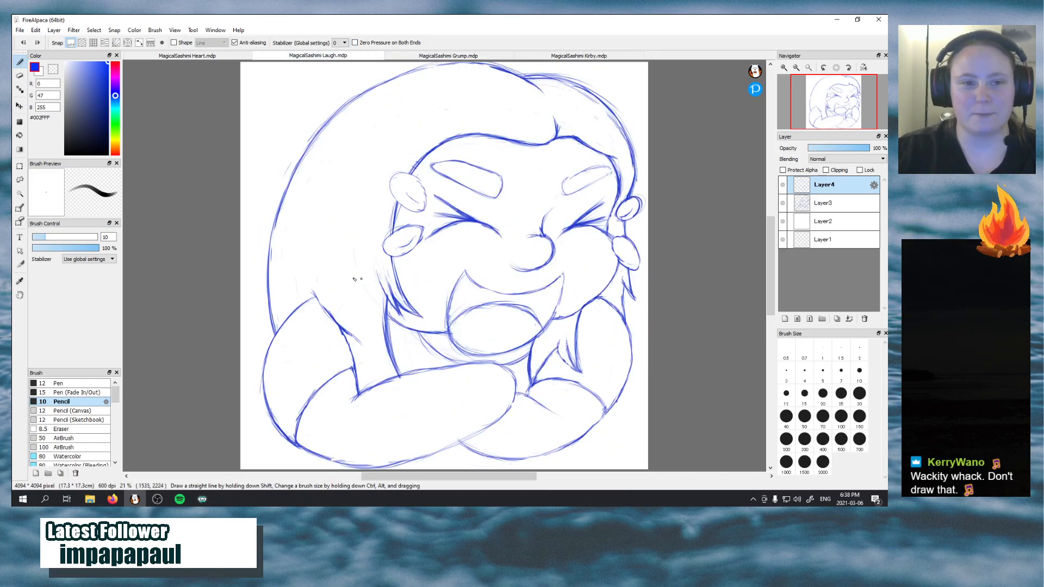
Set up a black Pen brush at size 50, fade the Layer3 sketch to 33% opacity, and make Layer4 active for inking
left_click(66, 154)
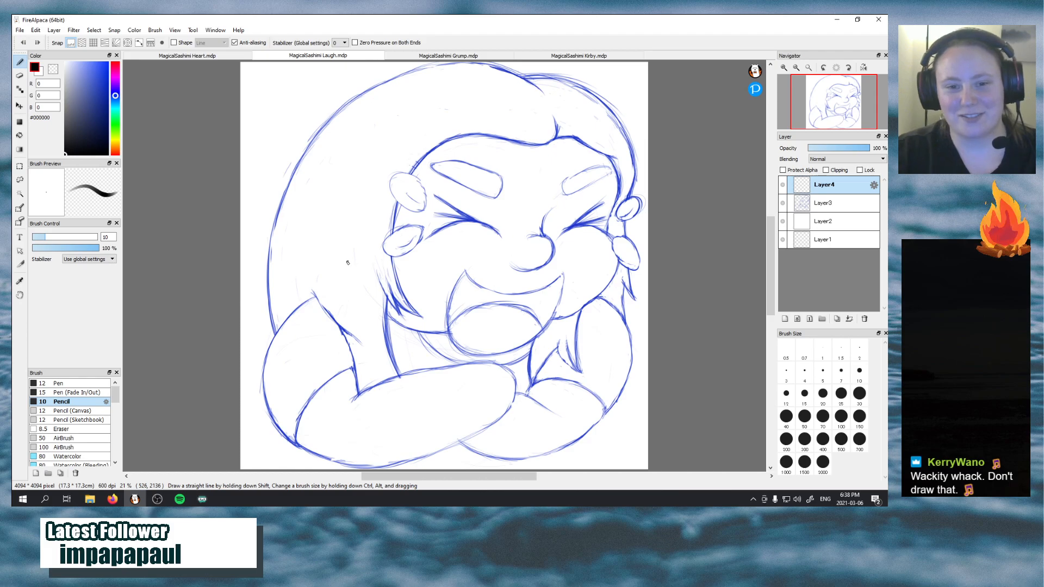
left_click(57, 384)
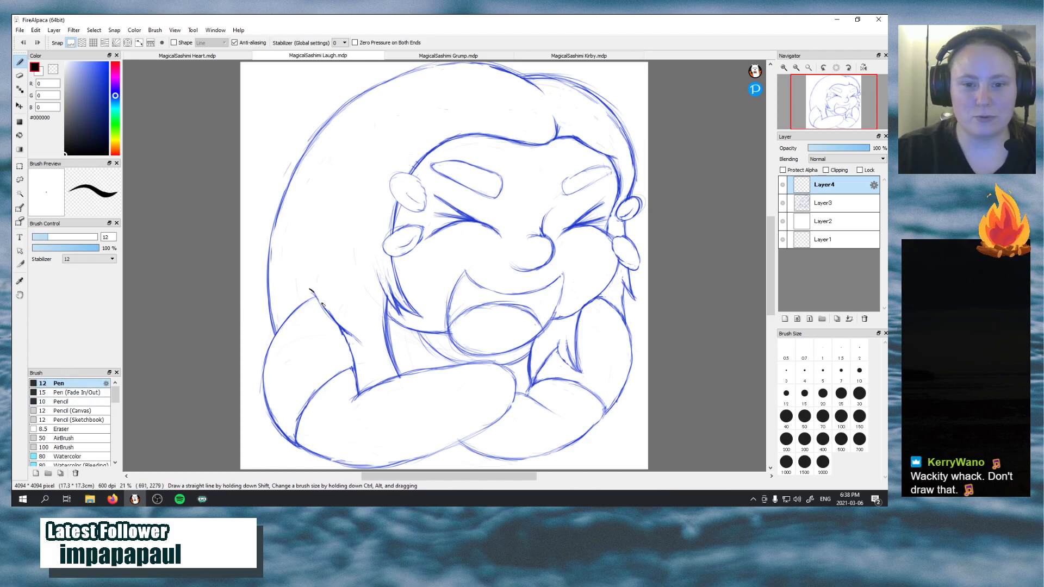
left_click(837, 203)
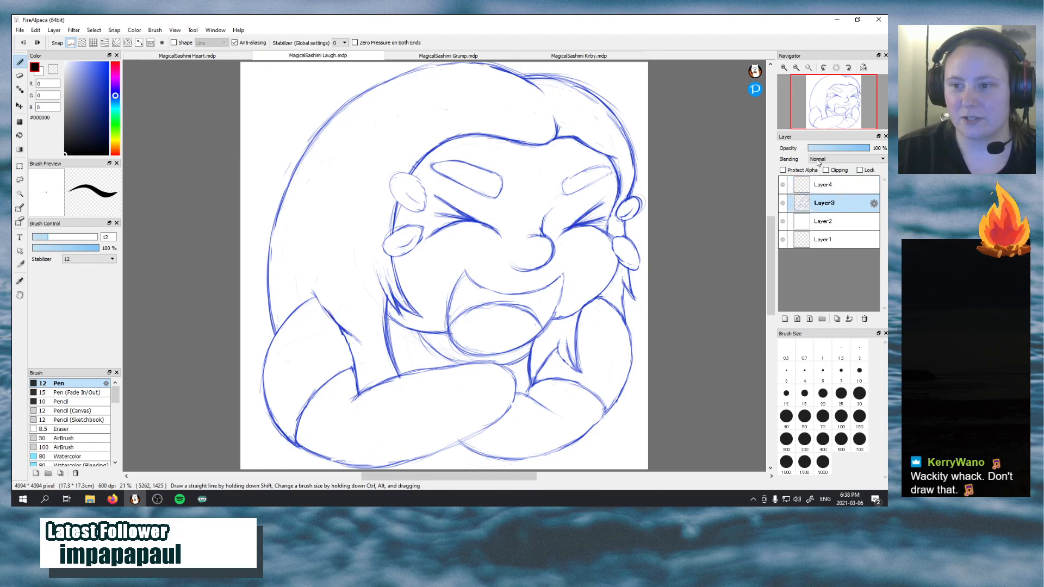
left_click(805, 416)
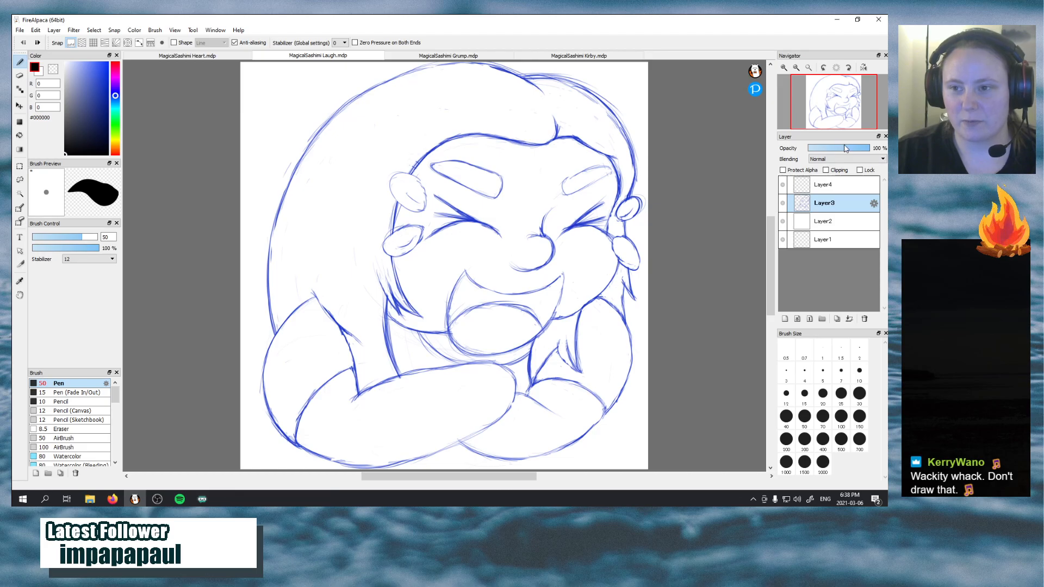
left_click_drag(846, 148, 830, 150)
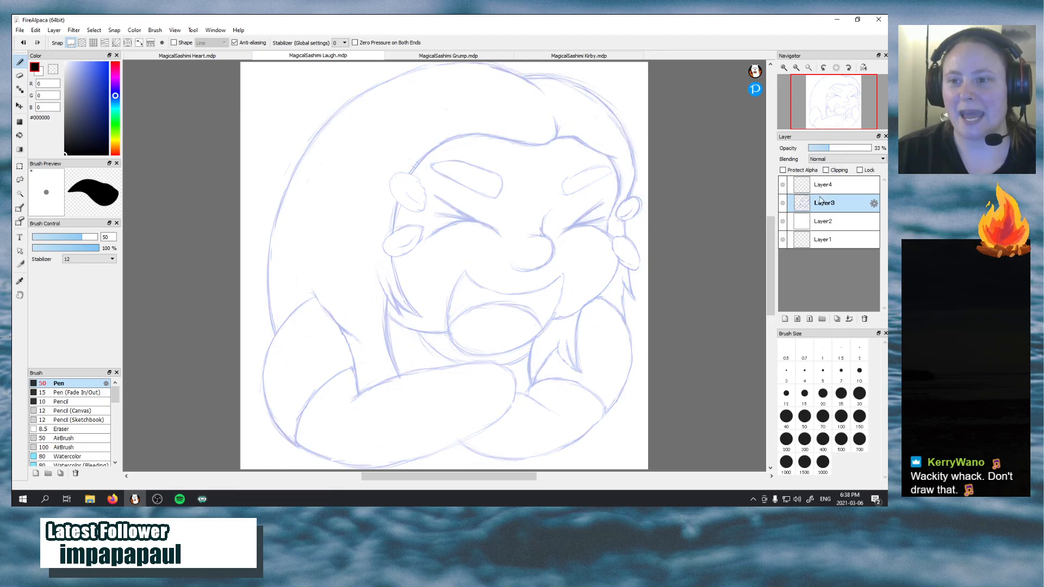
left_click(822, 186)
left_click_drag(308, 289, 371, 343)
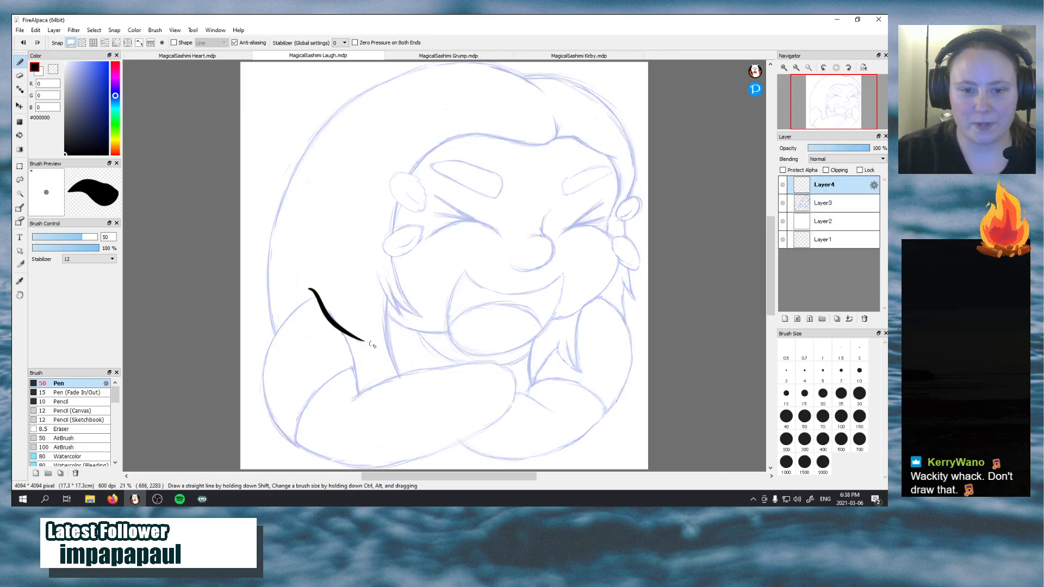
key("ctrl+z")
left_click_drag(311, 289, 372, 350)
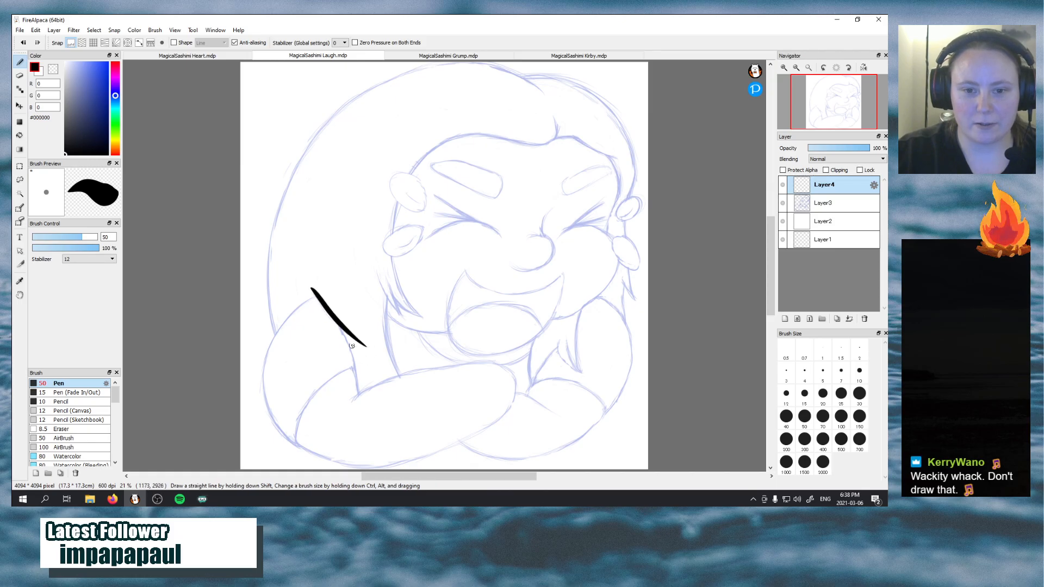
key("ctrl+z")
left_click_drag(311, 289, 364, 350)
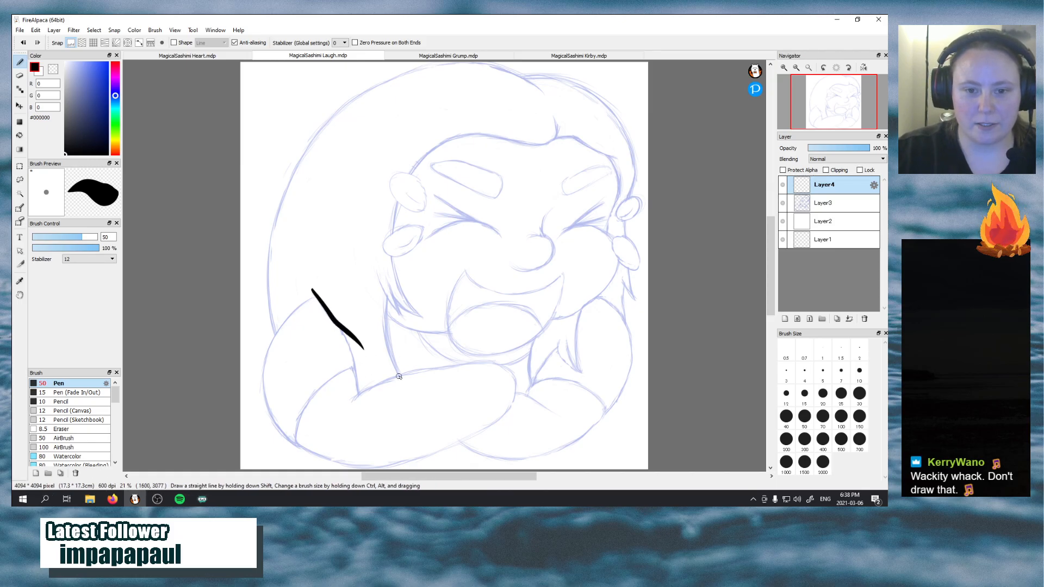
key("ctrl+z")
left_click_drag(312, 289, 365, 352)
key("ctrl+z")
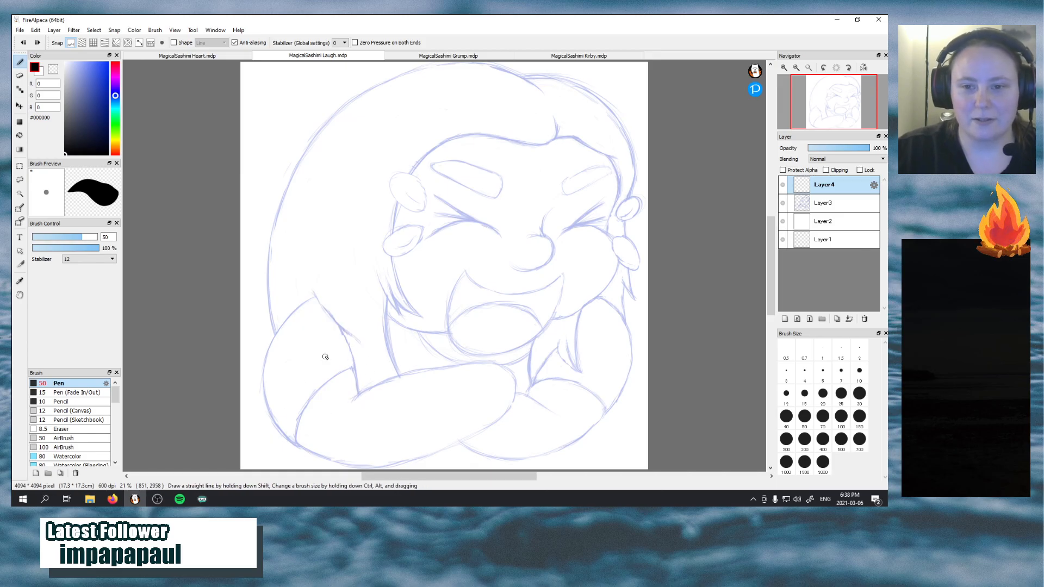
Ink the upper edge of the open mouth as one smooth downward curve between its two corners
left_click_drag(466, 269, 523, 292)
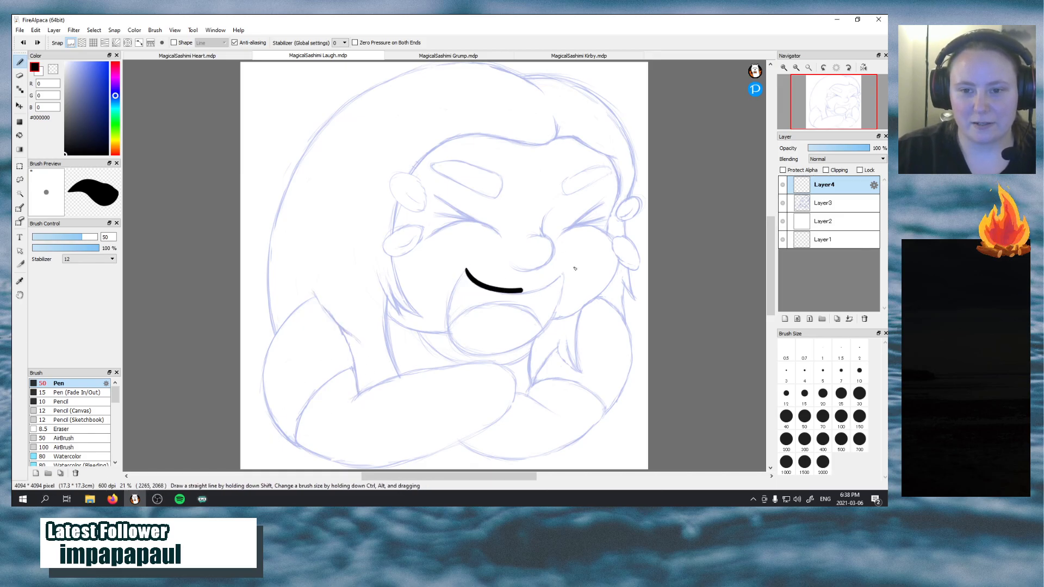
key("ctrl+z")
left_click_drag(466, 269, 562, 267)
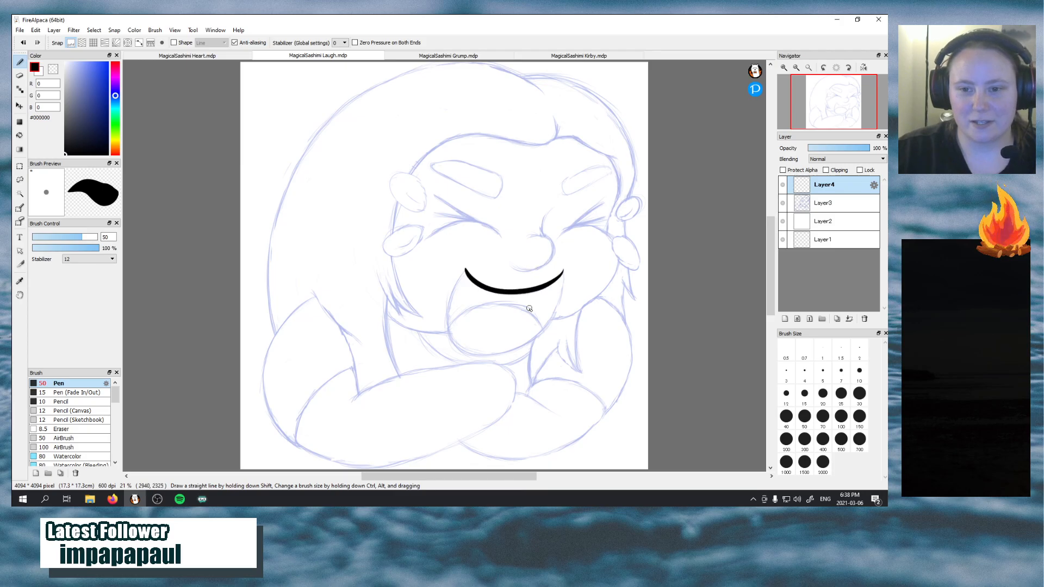
Ink the sides and rounded lower edge of the open mouth, closing the outline at both corners
mouse_move(466, 268)
left_mouse_down()
mouse_move(476, 356)
mouse_move(568, 274)
left_mouse_up()
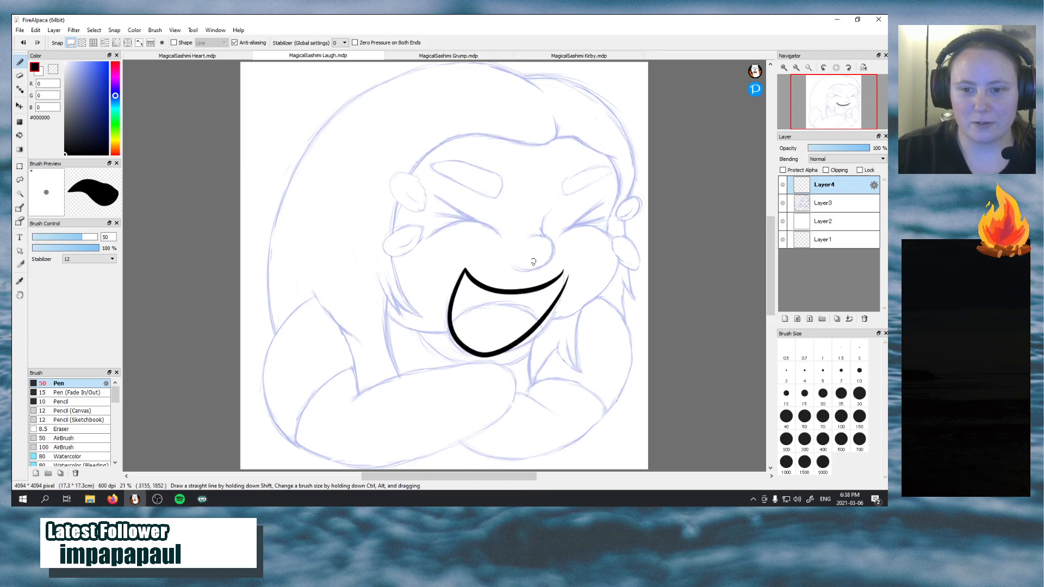
key("ctrl+z")
mouse_move(466, 268)
left_mouse_down()
mouse_move(448, 323)
mouse_move(486, 363)
mouse_move(563, 299)
mouse_move(559, 260)
mouse_move(459, 283)
mouse_move(459, 337)
mouse_move(515, 351)
mouse_move(538, 270)
left_mouse_up()
key("ctrl+z")
key("ctrl+z")
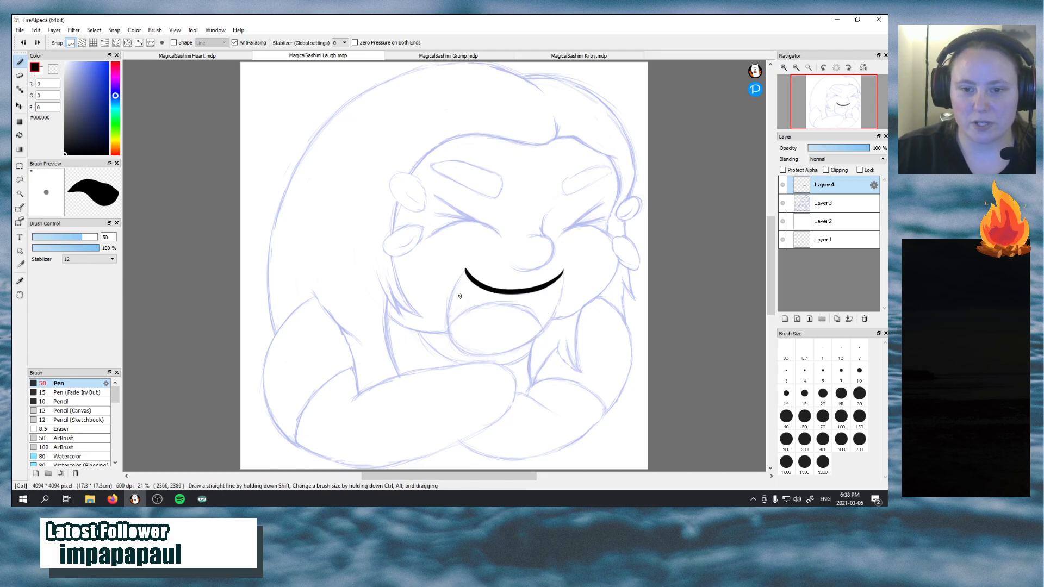
mouse_move(464, 272)
left_mouse_down()
mouse_move(539, 337)
mouse_move(552, 260)
left_mouse_up()
key("ctrl+z")
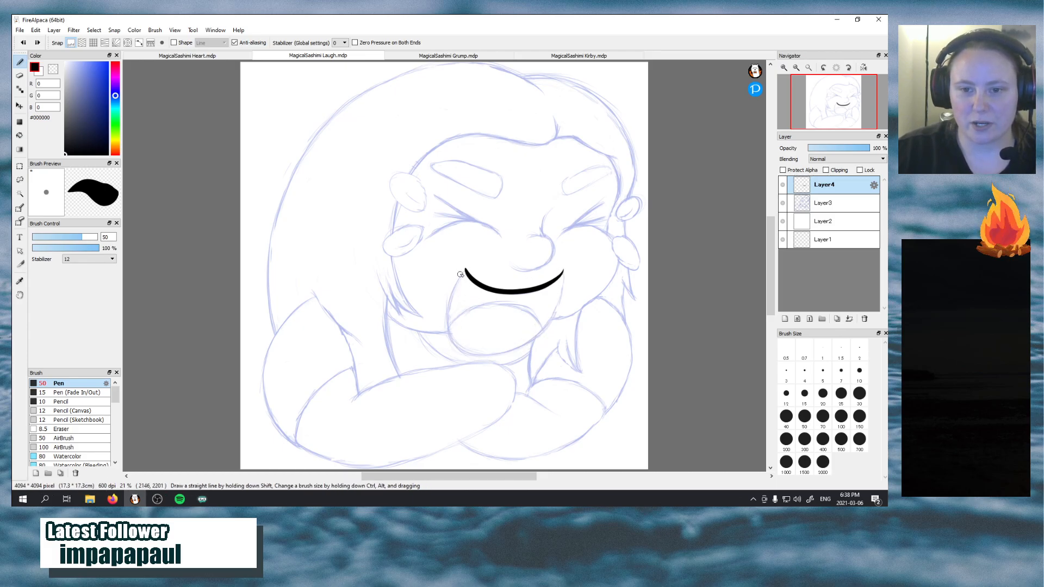
mouse_move(465, 269)
left_mouse_down()
mouse_move(455, 312)
mouse_move(503, 353)
mouse_move(563, 269)
left_mouse_up()
key("ctrl+z")
mouse_move(466, 268)
left_mouse_down()
mouse_move(447, 314)
mouse_move(463, 358)
mouse_move(549, 322)
mouse_move(555, 266)
left_mouse_up()
key("ctrl+z")
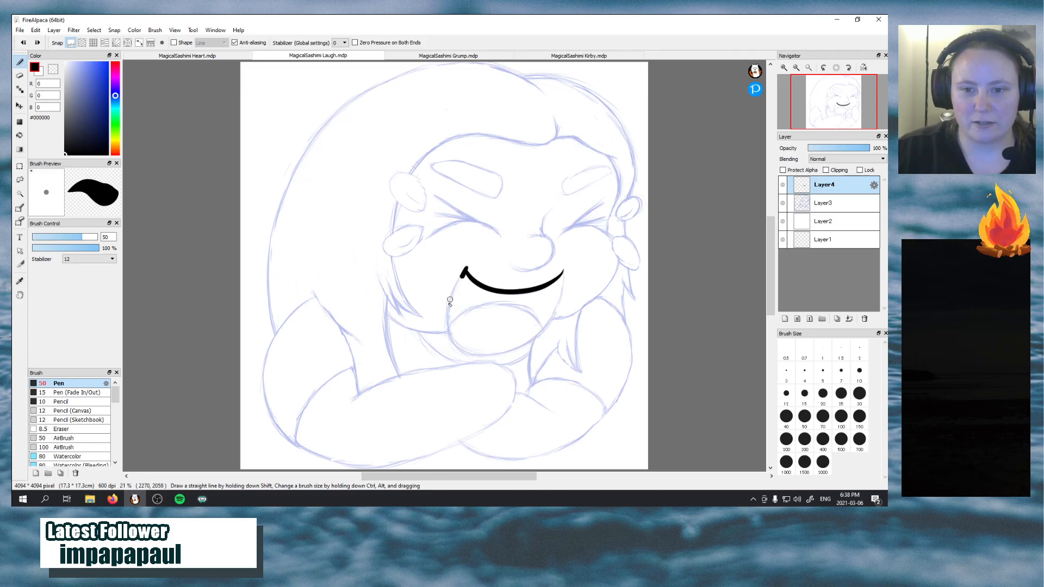
mouse_move(450, 300)
left_mouse_down()
mouse_move(547, 324)
mouse_move(556, 254)
left_mouse_up()
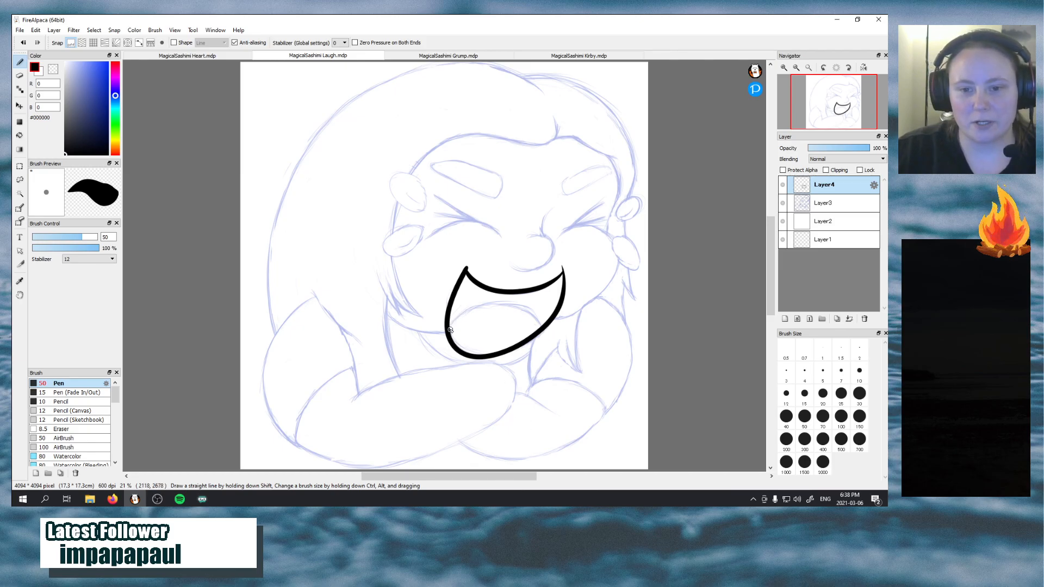
Ink the tongue as an arch across the lower part of the mouth
mouse_move(449, 330)
left_mouse_down()
mouse_move(532, 317)
mouse_move(539, 340)
left_mouse_up()
key("ctrl+z")
mouse_move(449, 329)
left_mouse_down()
mouse_move(495, 302)
mouse_move(538, 356)
left_mouse_up()
key("ctrl+z")
mouse_move(448, 330)
left_mouse_down()
mouse_move(497, 302)
mouse_move(540, 343)
left_mouse_up()
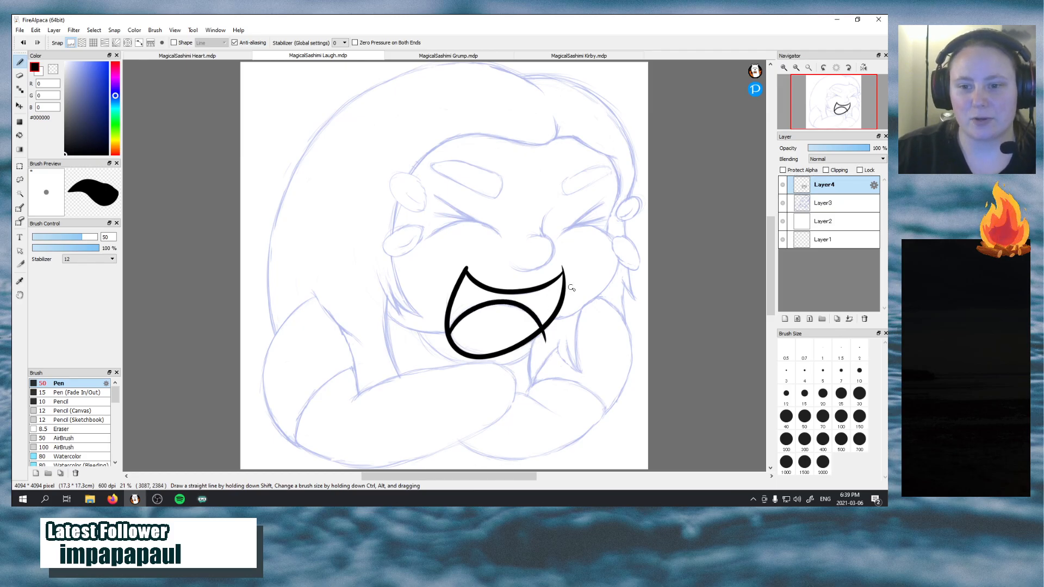
Ink the right cheek line from the mouth up the face, and outline the lower oval at the face's right edge
mouse_move(556, 318)
left_mouse_down()
mouse_move(591, 307)
mouse_move(605, 236)
left_mouse_up()
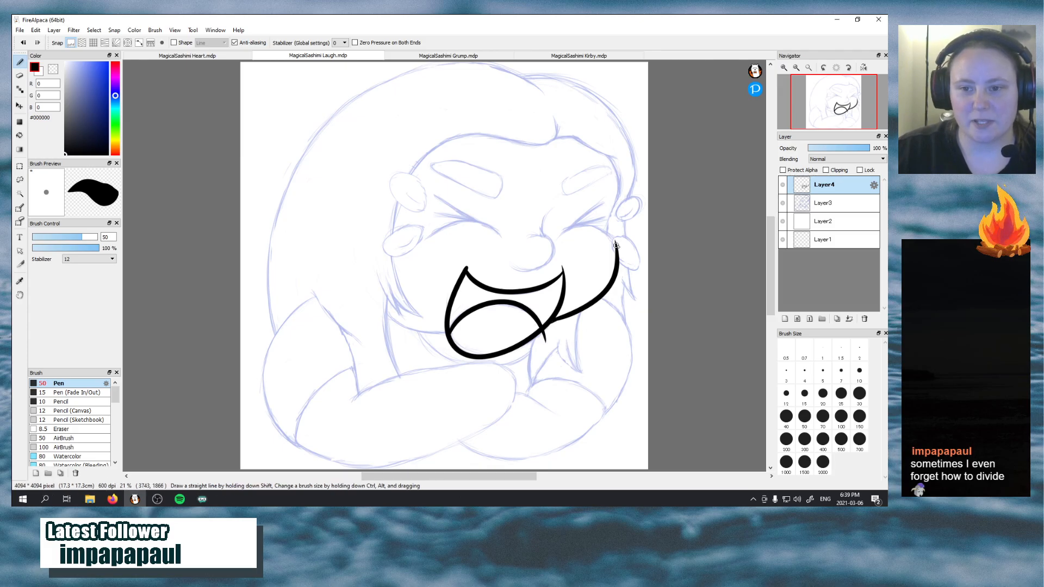
mouse_move(627, 237)
left_mouse_down()
mouse_move(624, 270)
mouse_move(623, 236)
mouse_move(609, 249)
mouse_move(642, 264)
mouse_move(617, 236)
left_mouse_up()
key("ctrl+z")
key("ctrl+z")
key("ctrl+z")
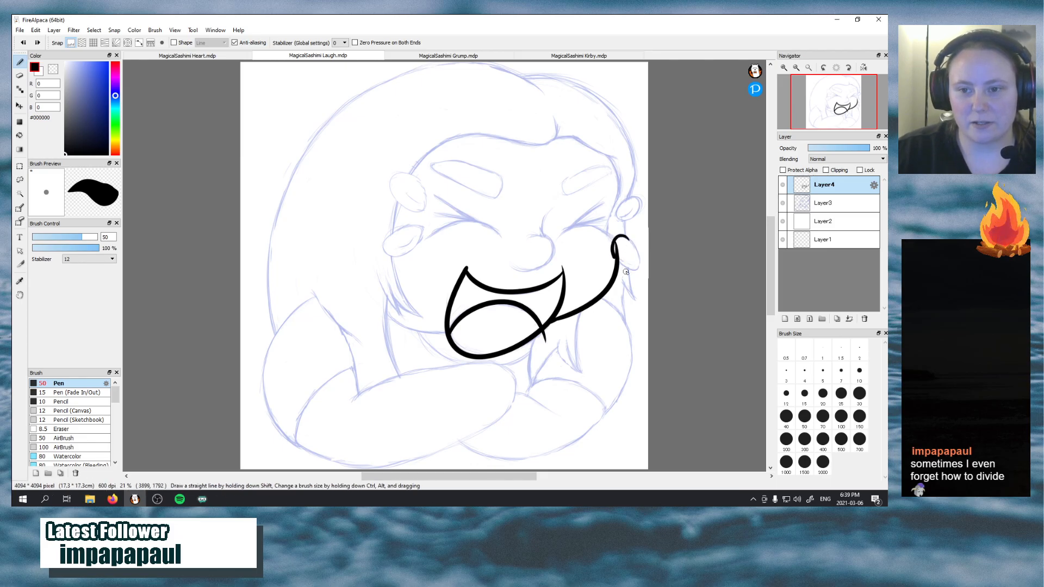
left_click_drag(626, 271, 626, 246)
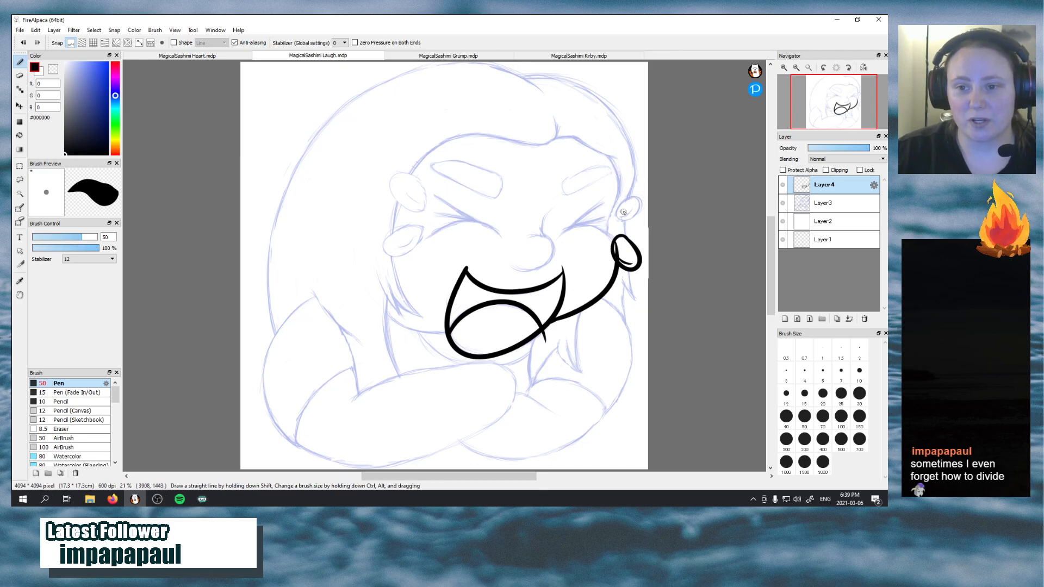
Ink the upper oval at the face's right edge, plus the curve under the right eye and the face line beside it
mouse_move(632, 197)
left_mouse_down()
mouse_move(629, 219)
mouse_move(634, 197)
mouse_move(618, 205)
mouse_move(623, 224)
mouse_move(642, 202)
mouse_move(616, 213)
mouse_move(628, 211)
mouse_move(628, 243)
left_mouse_up()
key("ctrl+z")
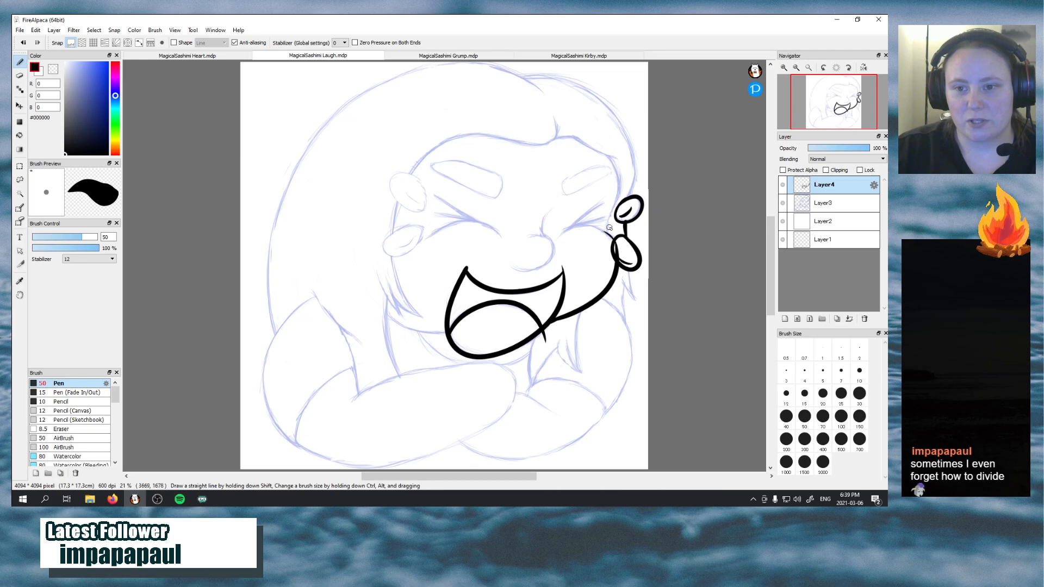
mouse_move(561, 235)
left_mouse_down()
mouse_move(609, 238)
mouse_move(610, 253)
mouse_move(610, 235)
mouse_move(613, 249)
mouse_move(606, 149)
left_mouse_up()
key("ctrl+z")
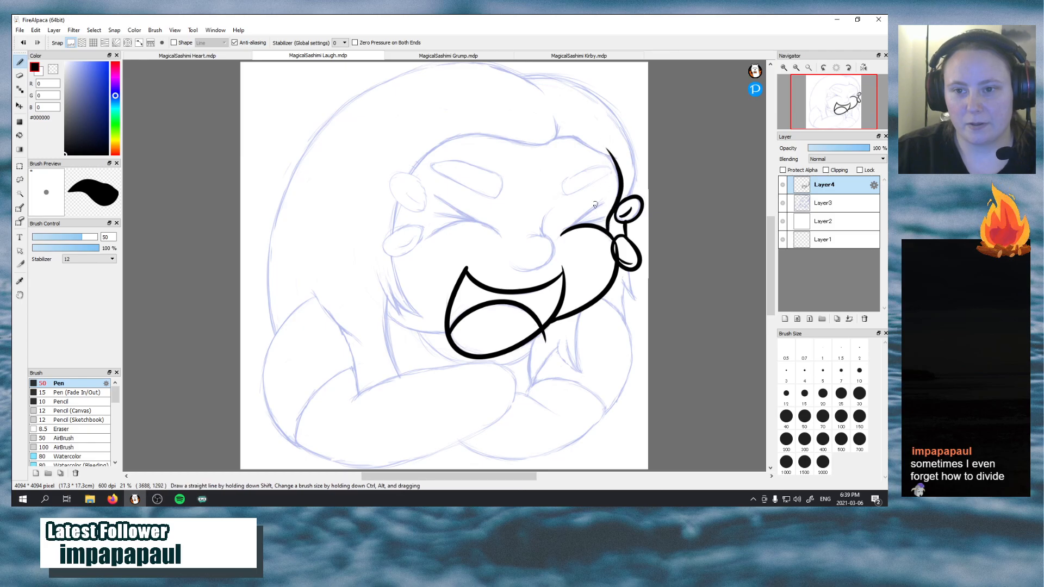
Ink the lower slanted oval on the left side of the face
mouse_move(419, 228)
left_mouse_down()
mouse_move(399, 253)
mouse_move(420, 229)
left_mouse_up()
mouse_move(411, 174)
left_mouse_down()
mouse_move(395, 196)
mouse_move(428, 199)
mouse_move(386, 184)
mouse_move(424, 210)
mouse_move(397, 171)
mouse_move(388, 191)
mouse_move(424, 214)
mouse_move(403, 172)
mouse_move(392, 176)
mouse_move(406, 212)
mouse_move(425, 183)
mouse_move(392, 183)
mouse_move(420, 217)
mouse_move(396, 203)
left_mouse_up()
key("ctrl+z")
key("ctrl+z")
key("ctrl+z")
key("ctrl+z")
key("ctrl+z")
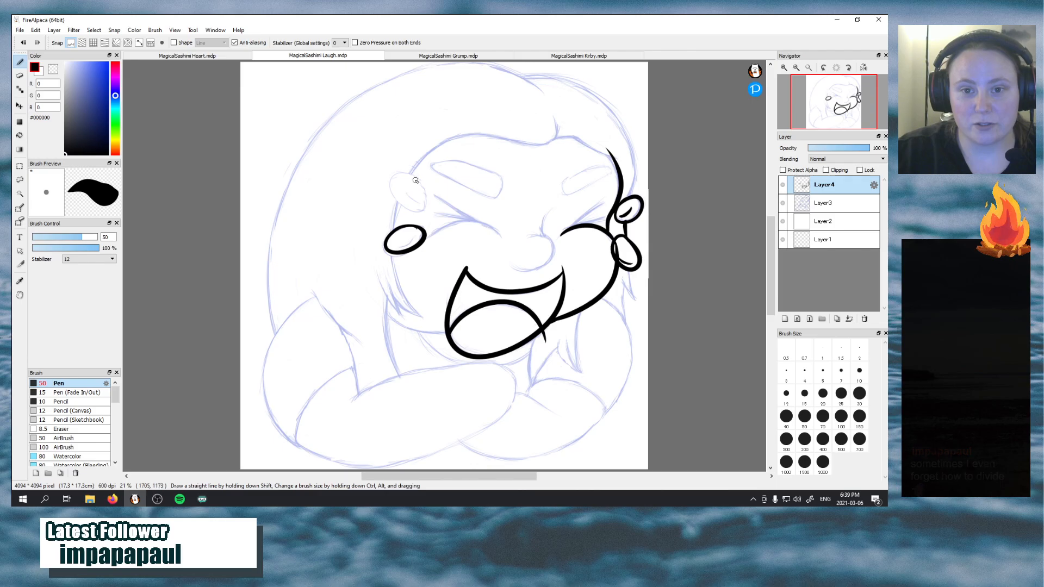
key("ctrl+z")
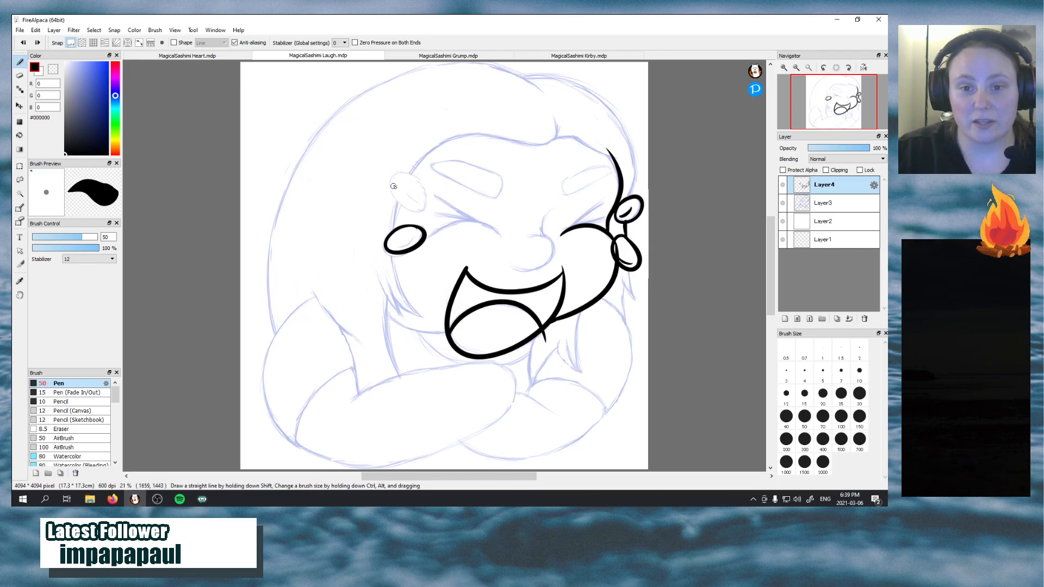
Ink the upper slanted oval on the left side of the face, redrawing it to follow the sketch
mouse_move(393, 183)
left_mouse_down()
mouse_move(430, 206)
mouse_move(407, 172)
mouse_move(401, 204)
left_mouse_up()
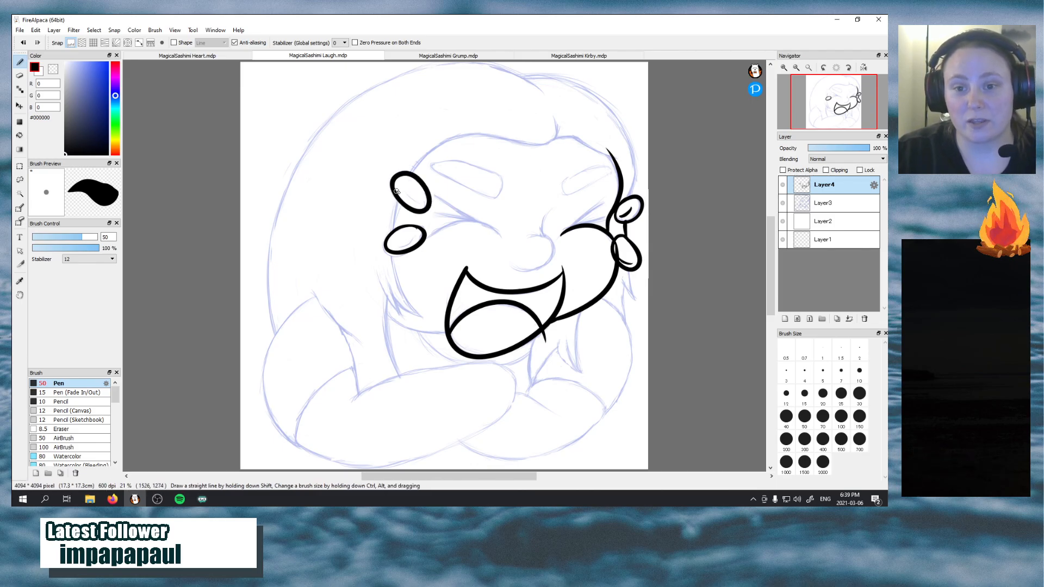
key("ctrl+z")
mouse_move(412, 173)
left_mouse_down()
mouse_move(429, 201)
mouse_move(412, 172)
left_mouse_up()
key("ctrl+z")
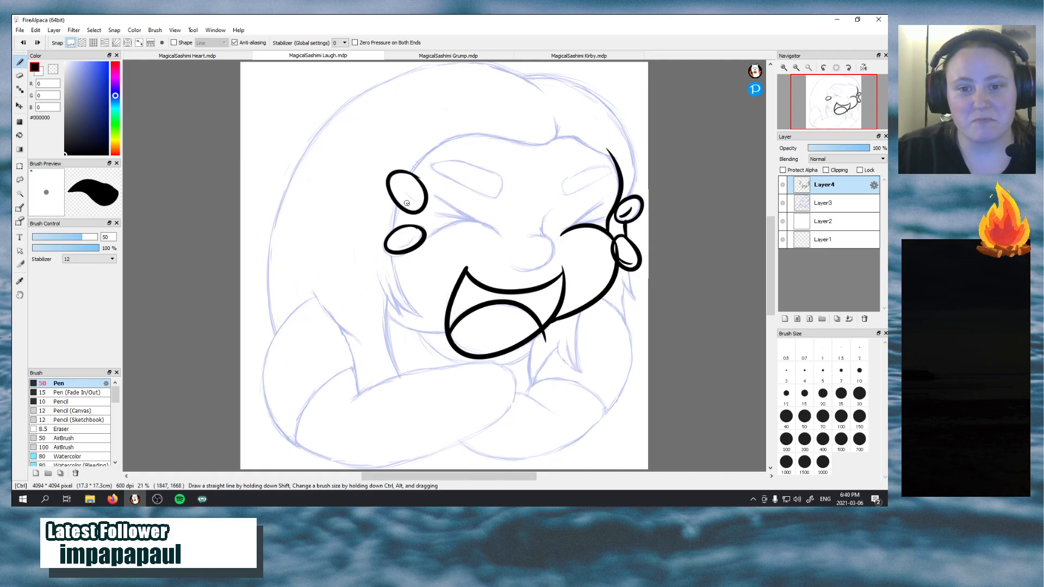
key("ctrl+z")
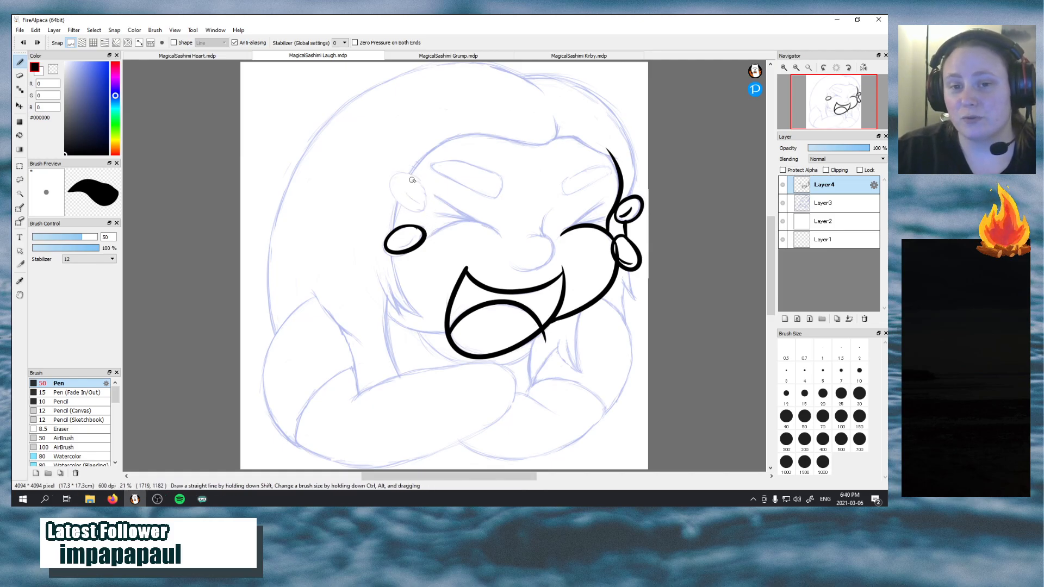
mouse_move(390, 176)
left_mouse_down()
mouse_move(415, 212)
mouse_move(412, 169)
mouse_move(393, 188)
mouse_move(421, 215)
mouse_move(403, 174)
mouse_move(391, 178)
mouse_move(417, 211)
mouse_move(401, 174)
mouse_move(388, 174)
mouse_move(404, 212)
mouse_move(422, 182)
mouse_move(399, 181)
mouse_move(391, 197)
mouse_move(427, 205)
mouse_move(405, 173)
left_mouse_up()
key("ctrl+z")
key("ctrl+z")
key("ctrl+z")
key("ctrl+z")
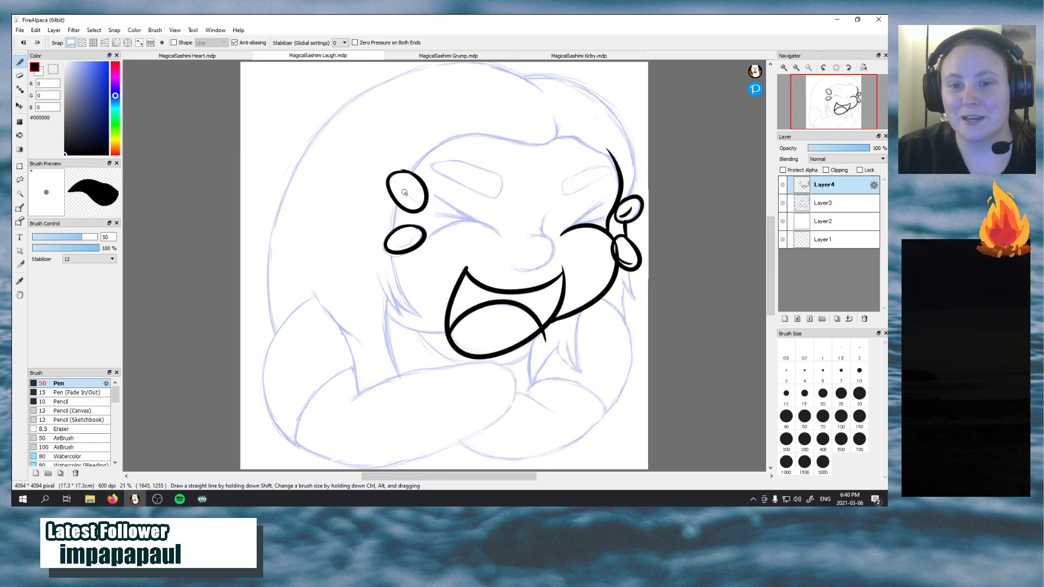
Add a short curved inner line inside each of the two ovals on the left side of the face
left_click_drag(403, 191, 422, 198)
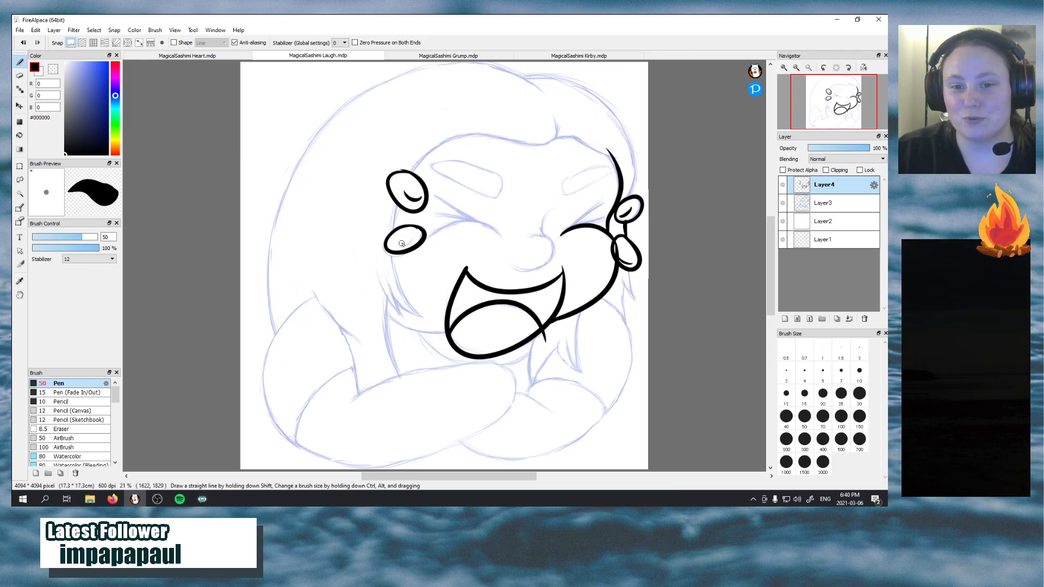
left_click_drag(401, 244, 413, 236)
key("ctrl+z")
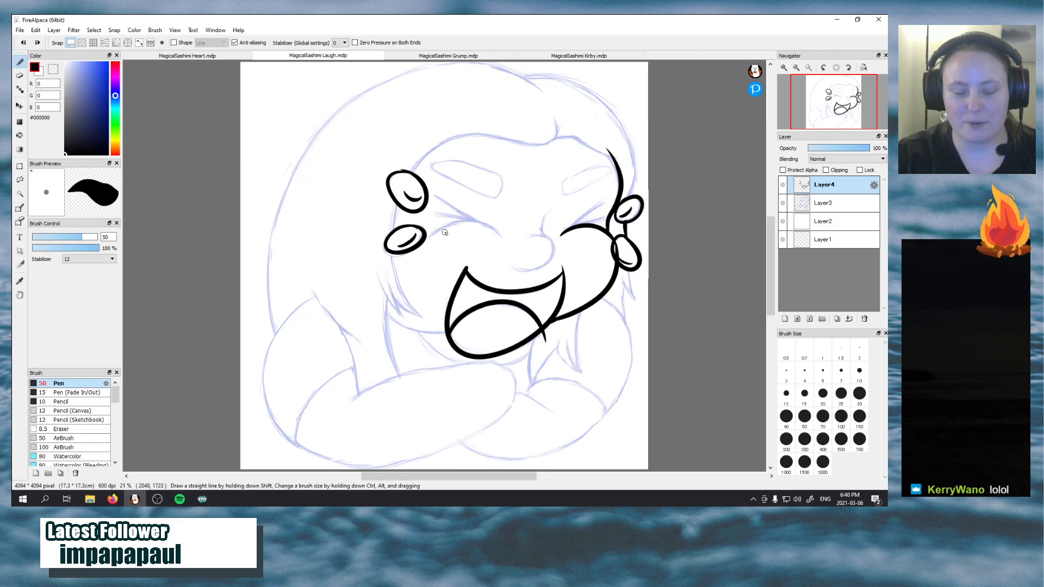
Ink the squinting left eye with its arched lower line and crease strokes, and the crease strokes above the right eye's curve
mouse_move(433, 236)
left_mouse_down()
mouse_move(491, 230)
mouse_move(497, 243)
left_mouse_up()
key("ctrl+z")
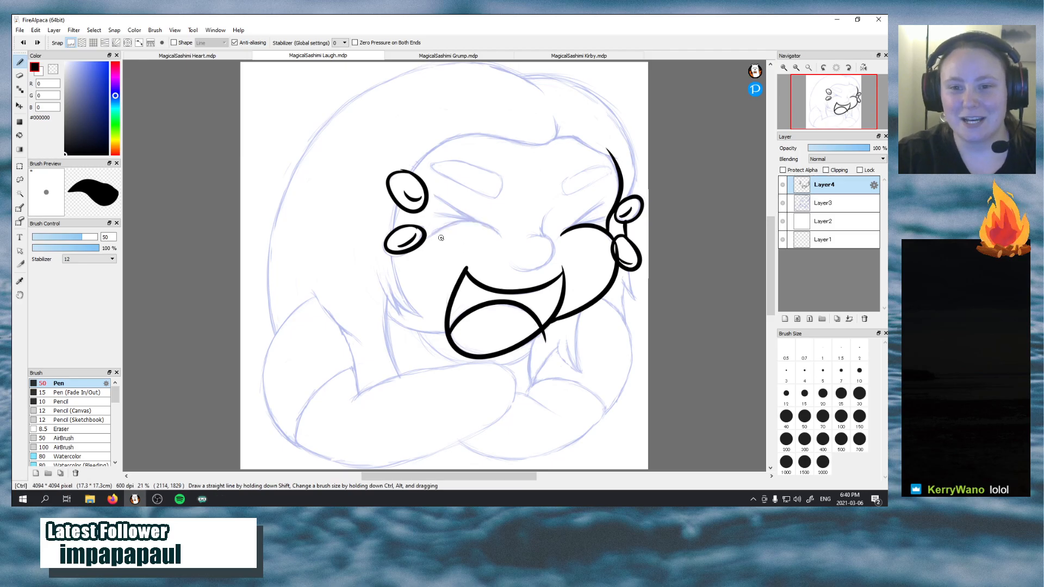
mouse_move(429, 237)
left_mouse_down()
mouse_move(481, 223)
mouse_move(507, 242)
left_mouse_up()
key("ctrl+z")
mouse_move(427, 237)
left_mouse_down()
mouse_move(465, 220)
mouse_move(501, 253)
left_mouse_up()
key("ctrl+z")
left_click_drag(429, 237, 500, 255)
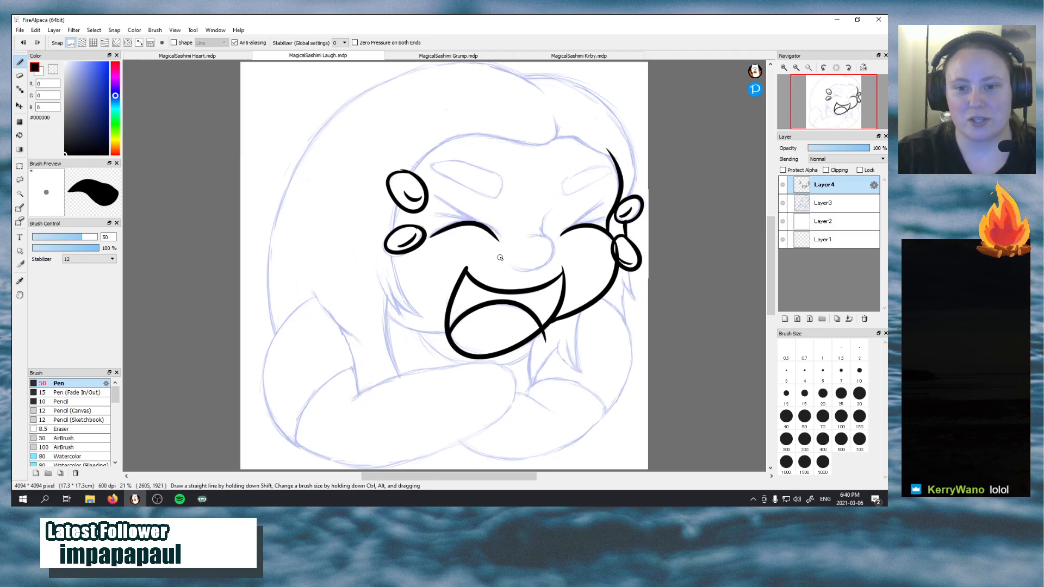
key("ctrl+z")
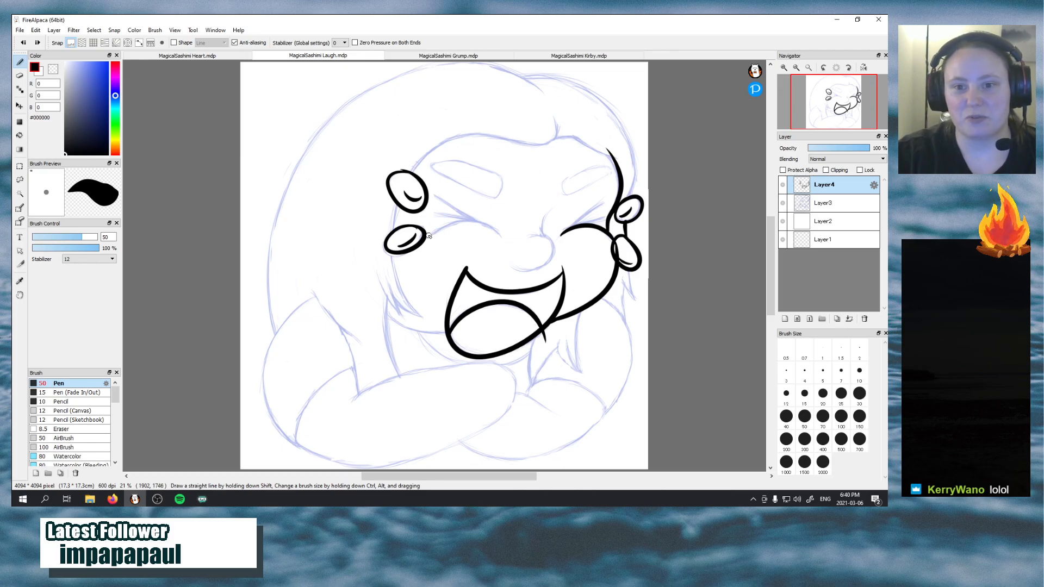
mouse_move(428, 235)
left_mouse_down()
mouse_move(461, 220)
mouse_move(434, 195)
left_mouse_up()
key("ctrl+z")
mouse_move(479, 221)
left_mouse_down()
mouse_move(433, 196)
mouse_move(440, 219)
left_mouse_up()
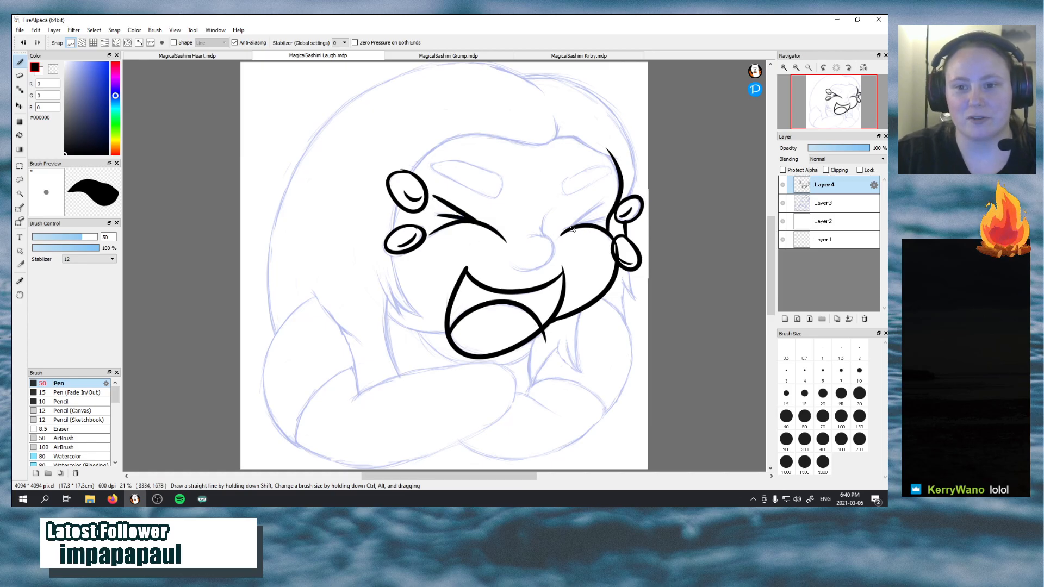
mouse_move(572, 229)
left_mouse_down()
mouse_move(597, 209)
mouse_move(603, 216)
left_mouse_up()
key("ctrl+z")
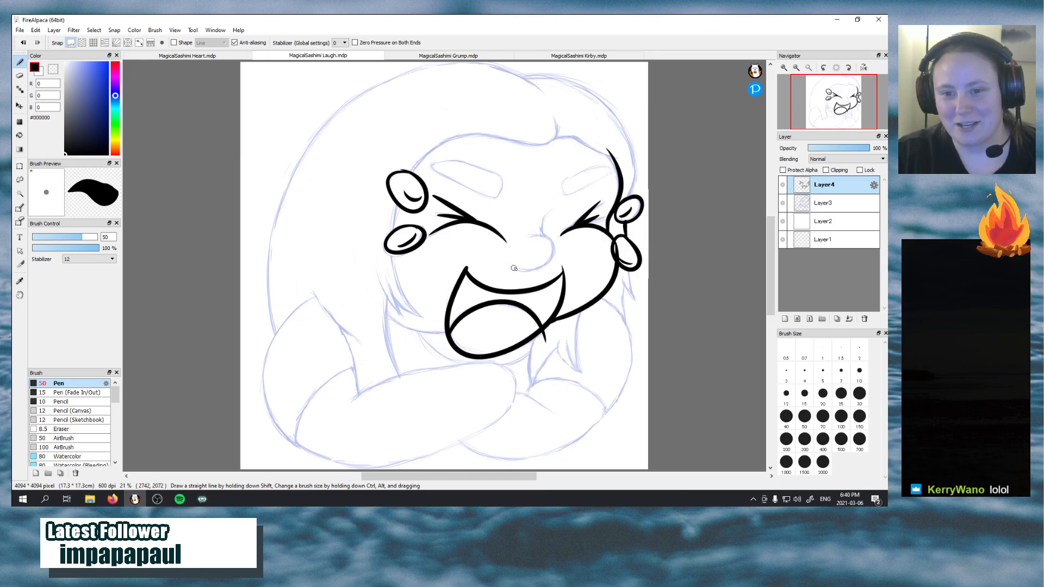
Ink the curved nose and the first pointed hair strands beside the left cheek, redrawing strokes to follow the sketch
mouse_move(517, 270)
left_mouse_down()
mouse_move(541, 238)
mouse_move(527, 245)
mouse_move(535, 270)
mouse_move(523, 246)
mouse_move(548, 214)
left_mouse_up()
key("ctrl+z")
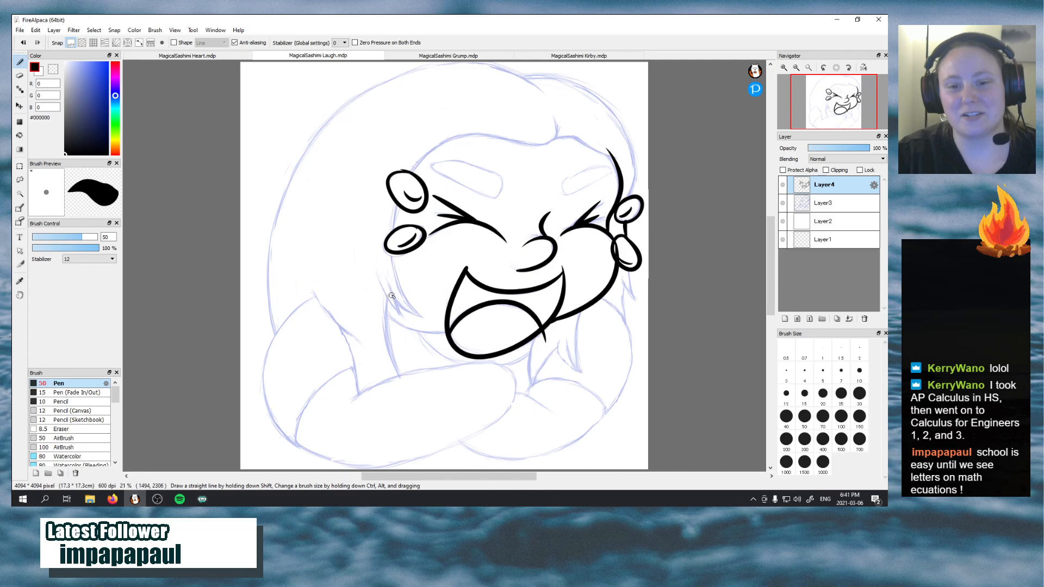
left_click_drag(376, 276, 401, 315)
key("ctrl+z")
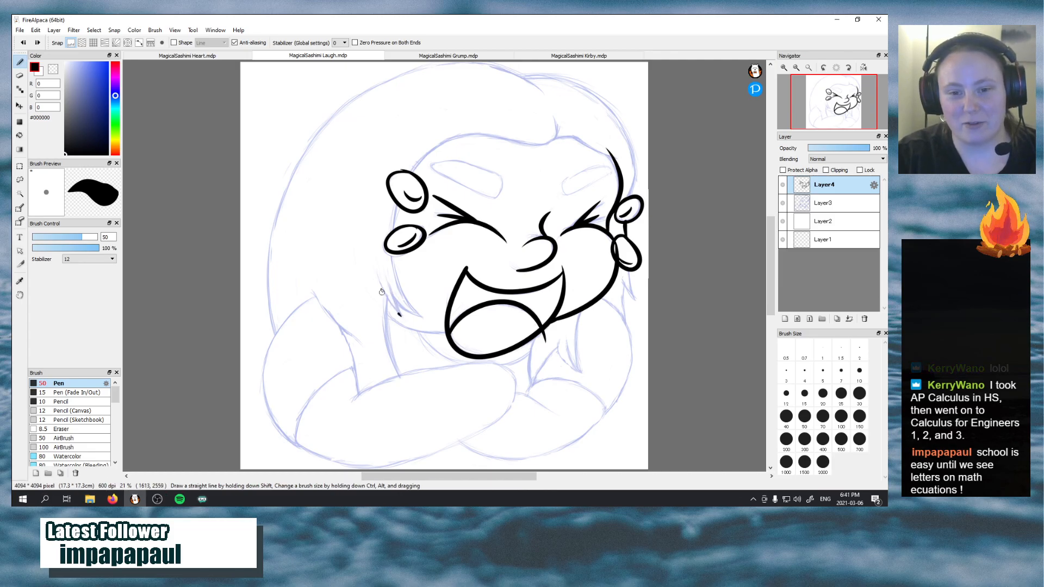
mouse_move(377, 278)
left_mouse_down()
mouse_move(399, 315)
mouse_move(392, 270)
mouse_move(426, 316)
mouse_move(396, 257)
left_mouse_up()
key("ctrl+z")
key("ctrl+z")
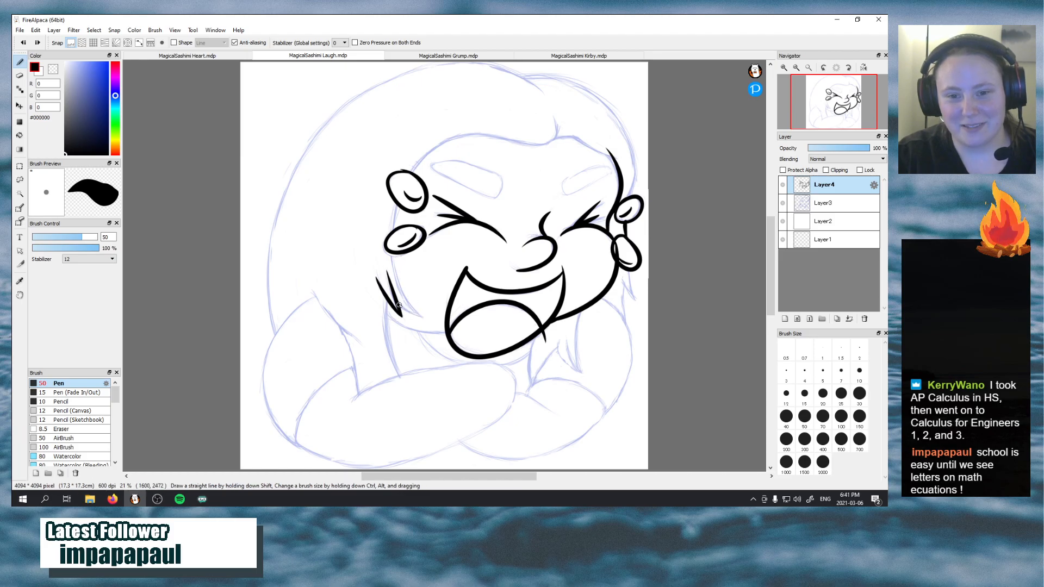
Complete the jagged hair tips beside the left cheek and ink the face edge running down to them from the lower left oval
left_click_drag(397, 298, 426, 318)
left_click_drag(426, 318, 390, 257)
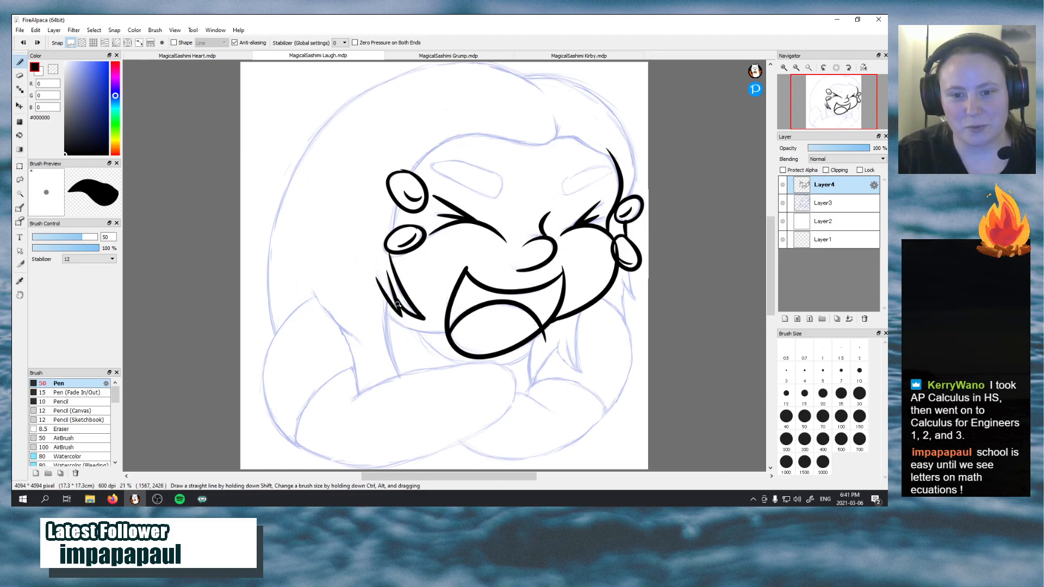
key("ctrl+z")
key("ctrl+z")
mouse_move(395, 298)
left_mouse_down()
mouse_move(429, 316)
mouse_move(418, 315)
left_mouse_up()
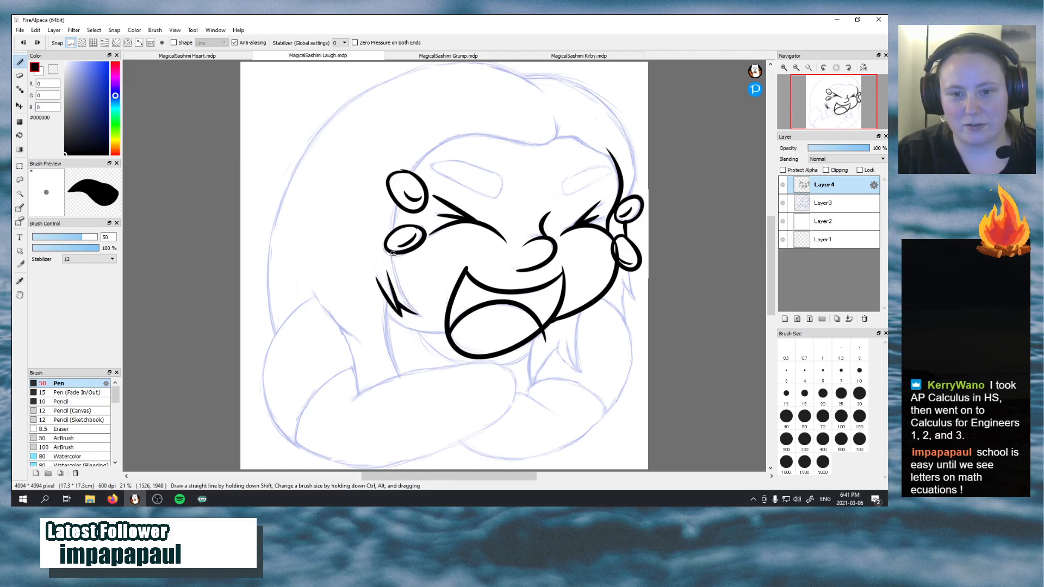
left_click_drag(392, 253, 430, 327)
key("ctrl+z")
mouse_move(391, 251)
left_mouse_down()
mouse_move(414, 313)
mouse_move(435, 324)
mouse_move(402, 308)
mouse_move(430, 324)
left_mouse_up()
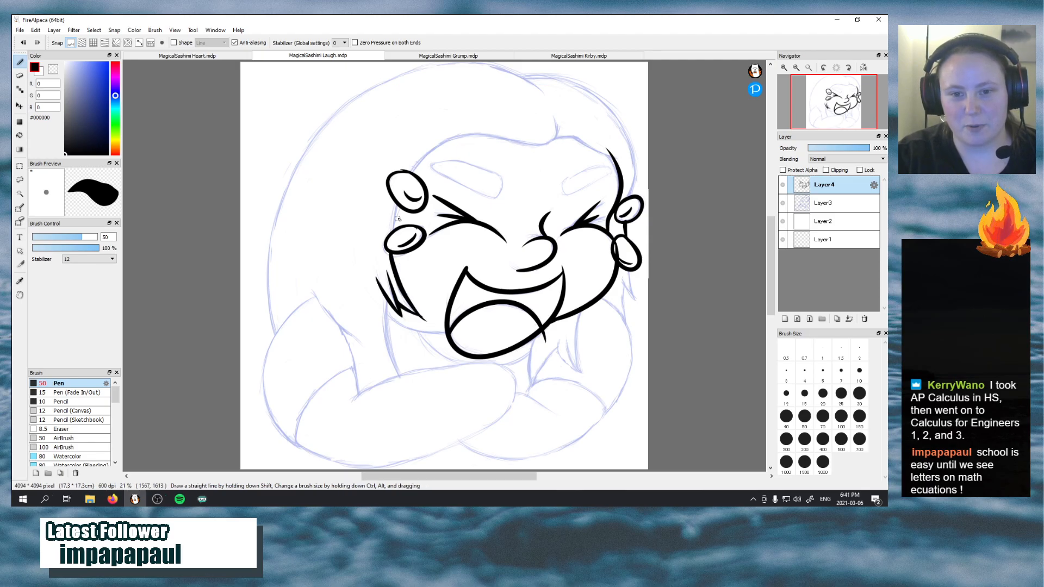
Ink the left hairline from the lower oval past the upper oval and over the forehead
mouse_move(392, 232)
left_mouse_down()
mouse_move(399, 200)
mouse_move(545, 112)
left_mouse_up()
key("ctrl+z")
key("ctrl+z")
key("ctrl+z")
key("ctrl+z")
Ink the wavy forehead hairline with its upturned parting, redrawing it to fit, and continue it to the right temple
left_click_drag(461, 134, 552, 112)
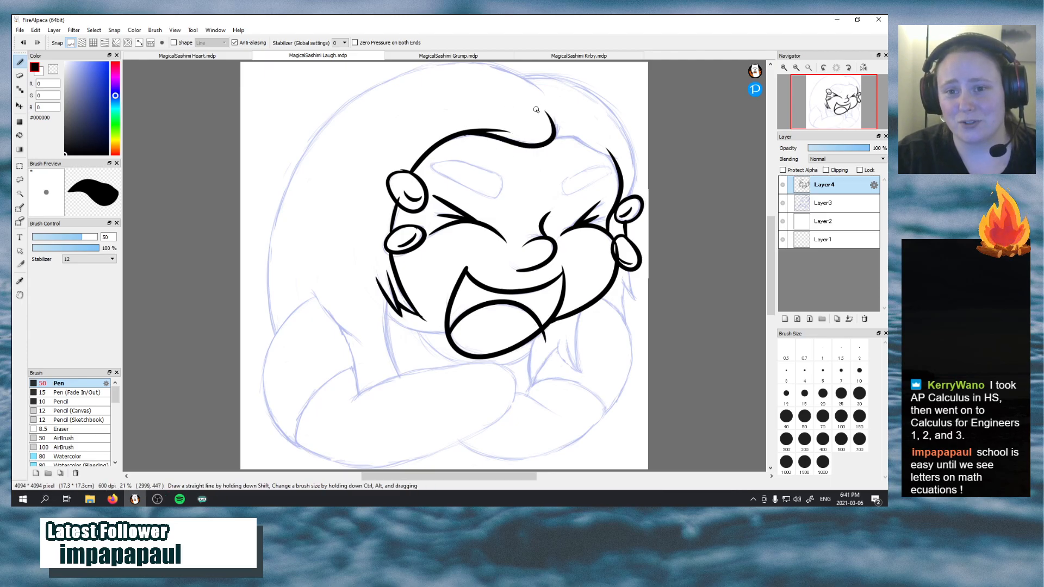
key("ctrl+z")
left_click_drag(460, 136, 506, 140)
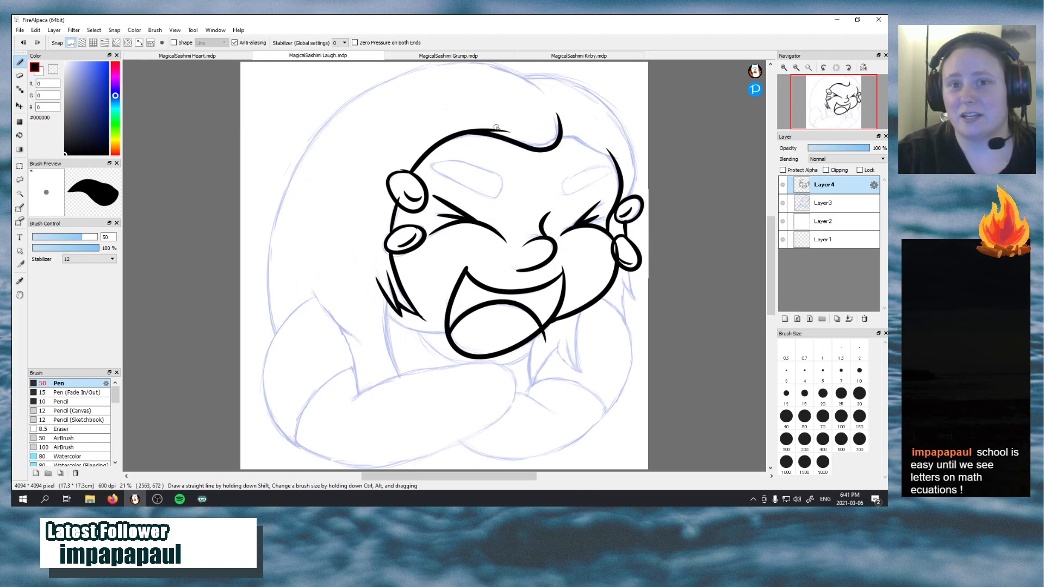
key("ctrl+z")
mouse_move(461, 134)
left_mouse_down()
mouse_move(512, 144)
mouse_move(551, 112)
left_mouse_up()
key("ctrl+z")
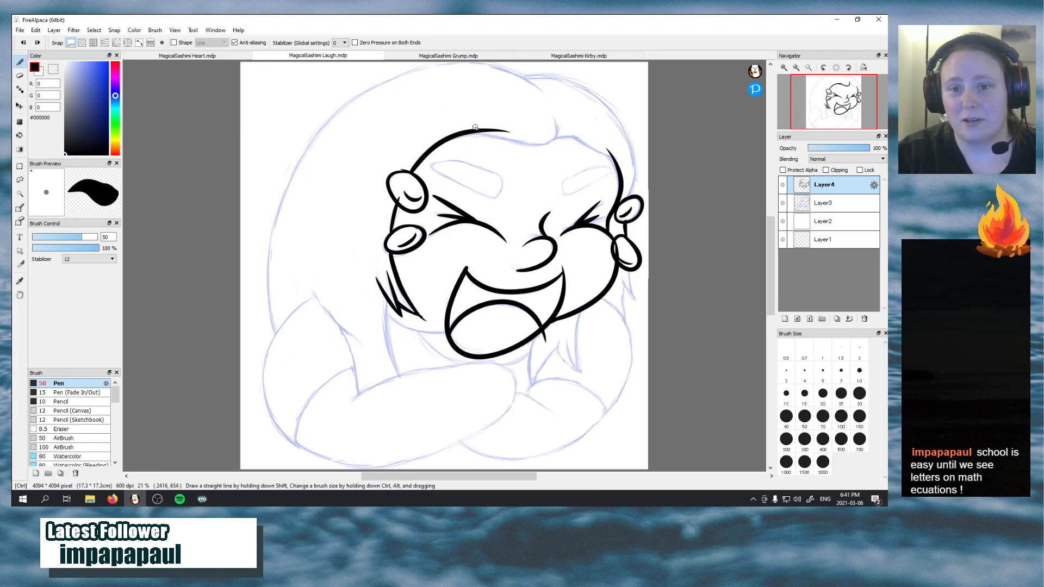
mouse_move(465, 134)
left_mouse_down()
mouse_move(554, 136)
mouse_move(555, 113)
left_mouse_up()
key("ctrl+z")
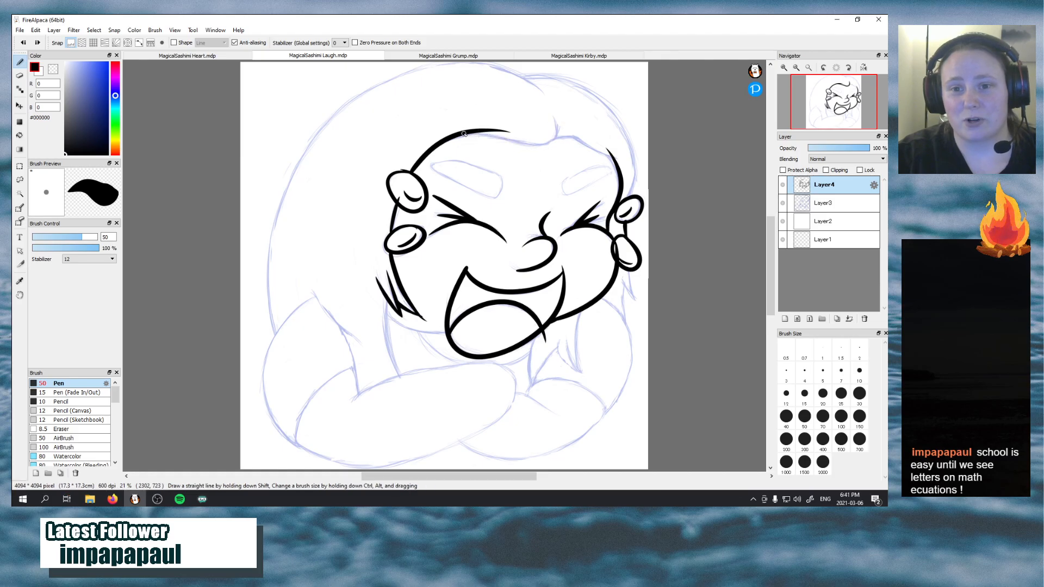
mouse_move(468, 133)
left_mouse_down()
mouse_move(531, 143)
mouse_move(553, 116)
left_mouse_up()
key("ctrl+z")
mouse_move(466, 133)
left_mouse_down()
mouse_move(536, 141)
mouse_move(554, 114)
mouse_move(628, 161)
left_mouse_up()
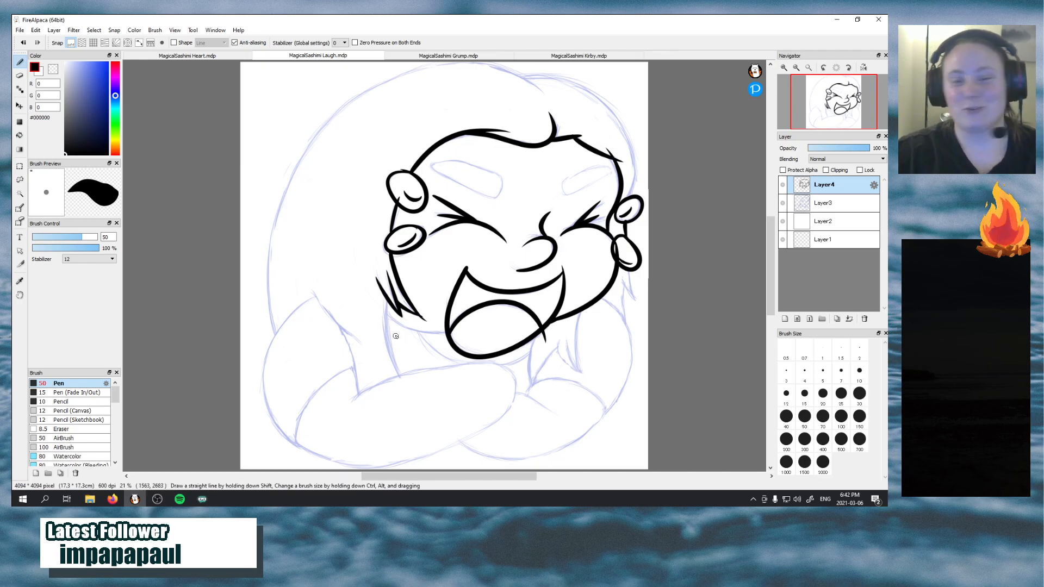
Ink the lower left cheek line from the hair tips to the mouth, and outline the left eyebrow
left_click_drag(386, 312, 457, 330)
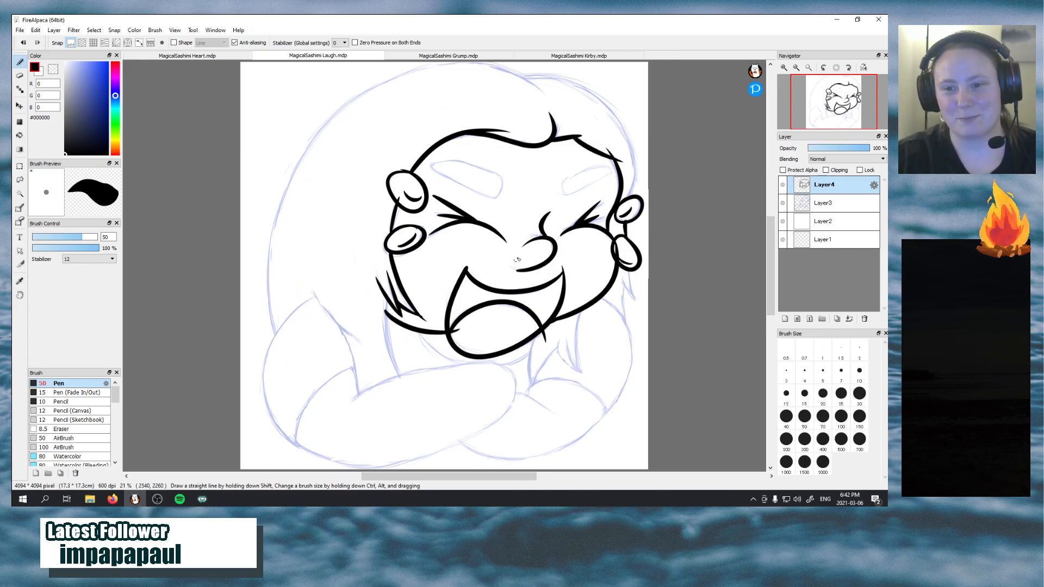
left_click_drag(429, 164, 499, 194)
key("ctrl+z")
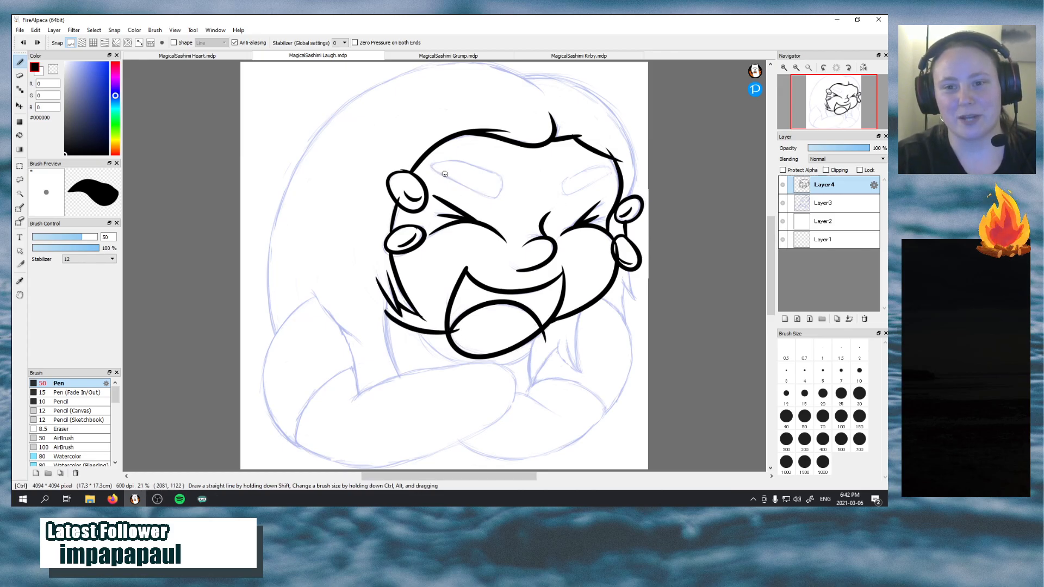
left_click_drag(433, 166, 500, 198)
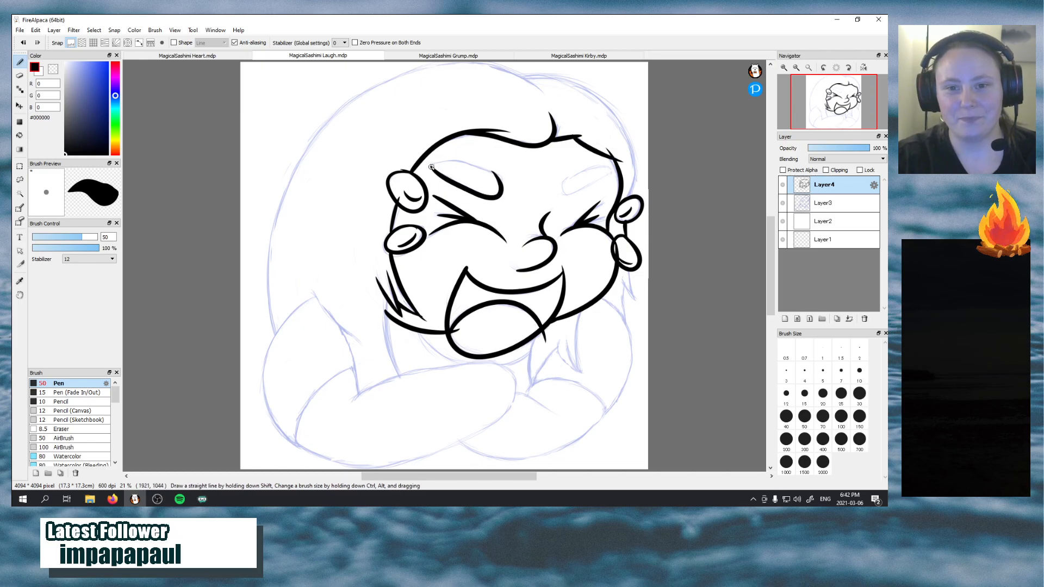
mouse_move(433, 165)
left_mouse_down()
mouse_move(465, 162)
mouse_move(505, 187)
left_mouse_up()
key("ctrl+z")
mouse_move(431, 163)
left_mouse_down()
mouse_move(481, 167)
mouse_move(498, 178)
mouse_move(500, 197)
left_mouse_up()
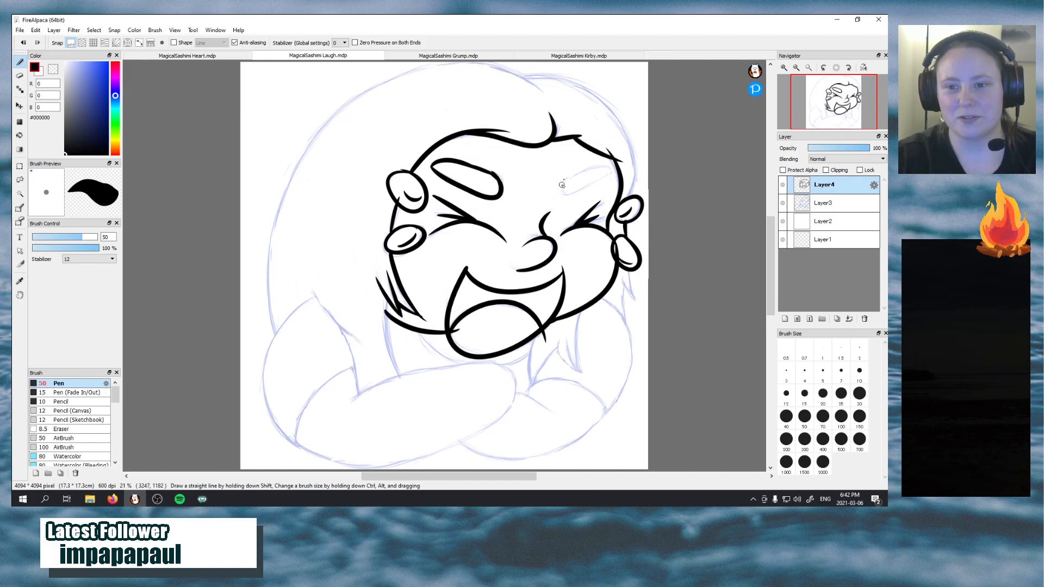
Outline the slanted right eyebrow, redrawing its strokes to follow the sketch
mouse_move(562, 185)
left_mouse_down()
mouse_move(590, 198)
mouse_move(602, 182)
left_mouse_up()
mouse_move(562, 182)
left_mouse_down()
mouse_move(591, 187)
mouse_move(613, 159)
mouse_move(568, 197)
mouse_move(605, 174)
mouse_move(560, 188)
mouse_move(574, 175)
mouse_move(619, 181)
mouse_move(598, 180)
mouse_move(613, 172)
mouse_move(593, 170)
left_mouse_up()
key("ctrl+z")
key("ctrl+z")
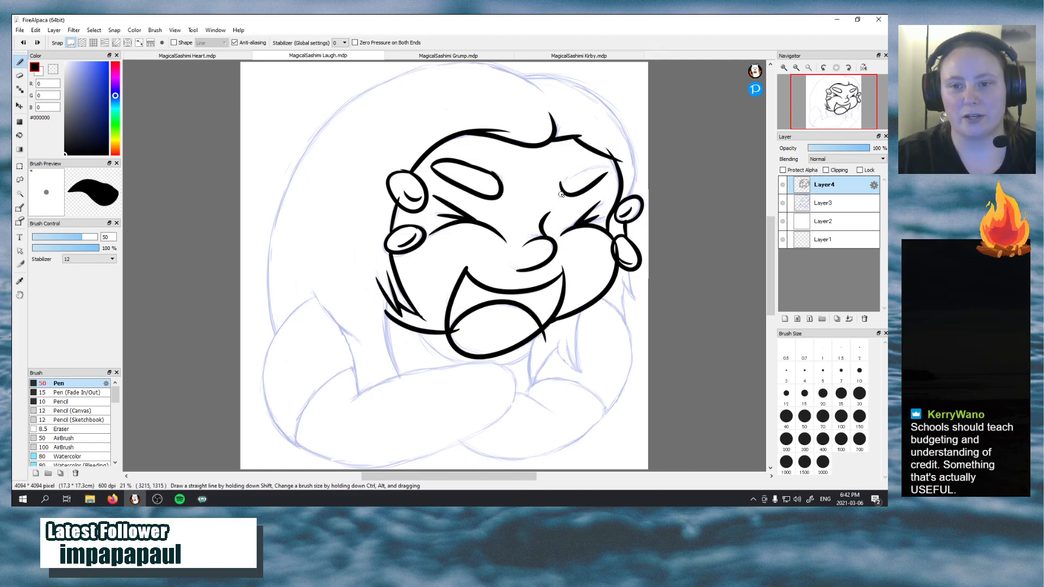
key("ctrl+z")
key("ctrl+z")
mouse_move(562, 189)
left_mouse_down()
mouse_move(571, 173)
mouse_move(605, 185)
left_mouse_up()
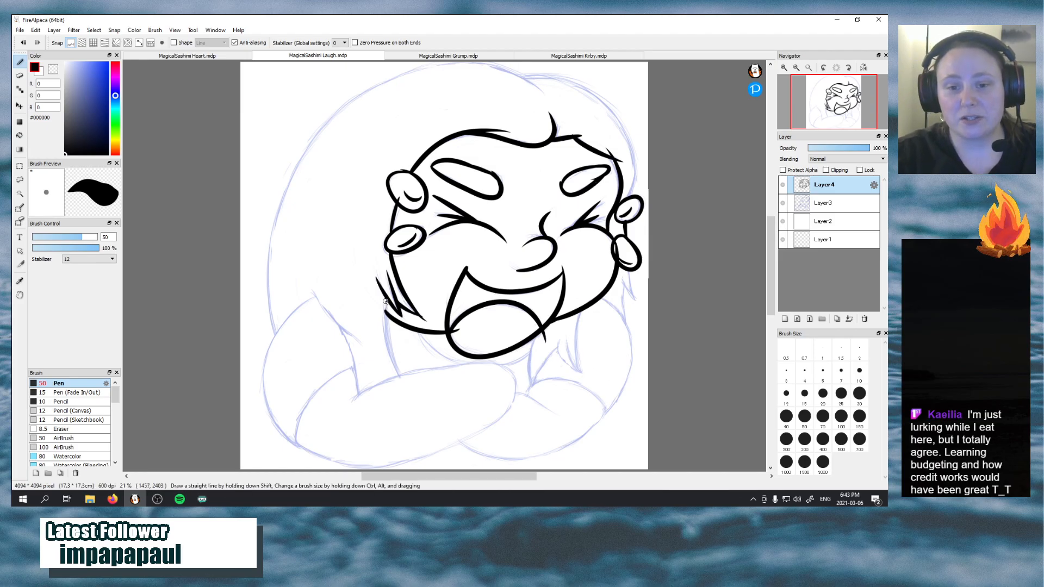
Ink the long curved line running from the left hair tips down to the folded arm, redrawing it until it fits
left_click_drag(386, 307, 408, 381)
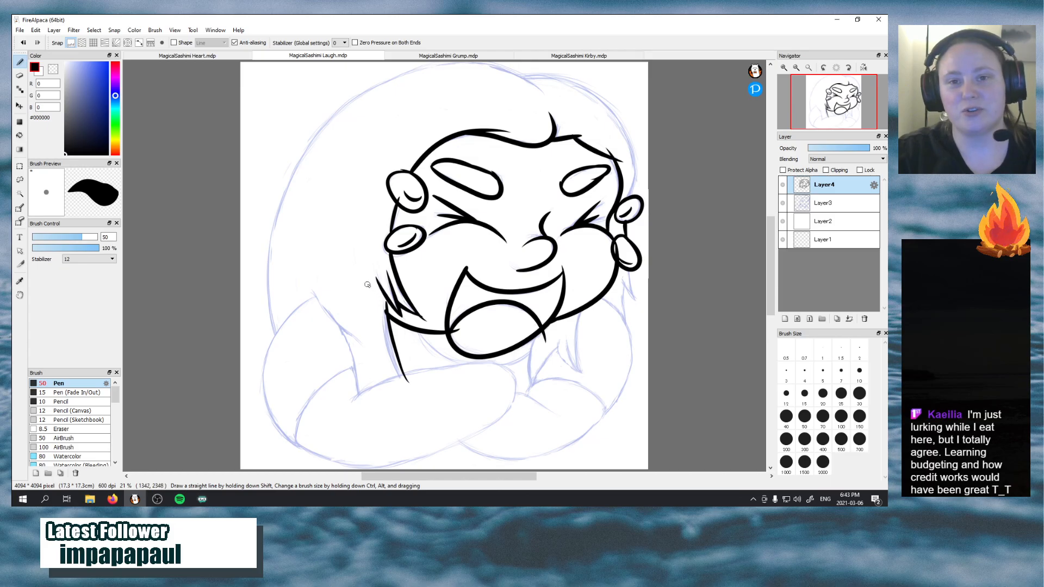
key("ctrl+z")
left_click_drag(387, 302, 419, 376)
key("ctrl+z")
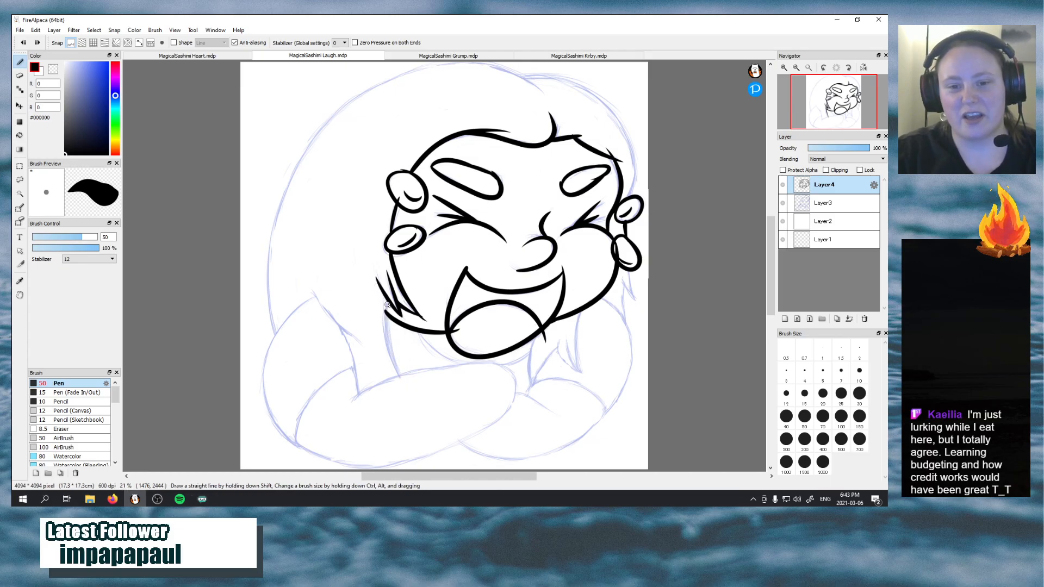
mouse_move(386, 303)
left_mouse_down()
mouse_move(396, 369)
mouse_move(413, 388)
left_mouse_up()
key("ctrl+z")
left_click_drag(386, 304, 416, 393)
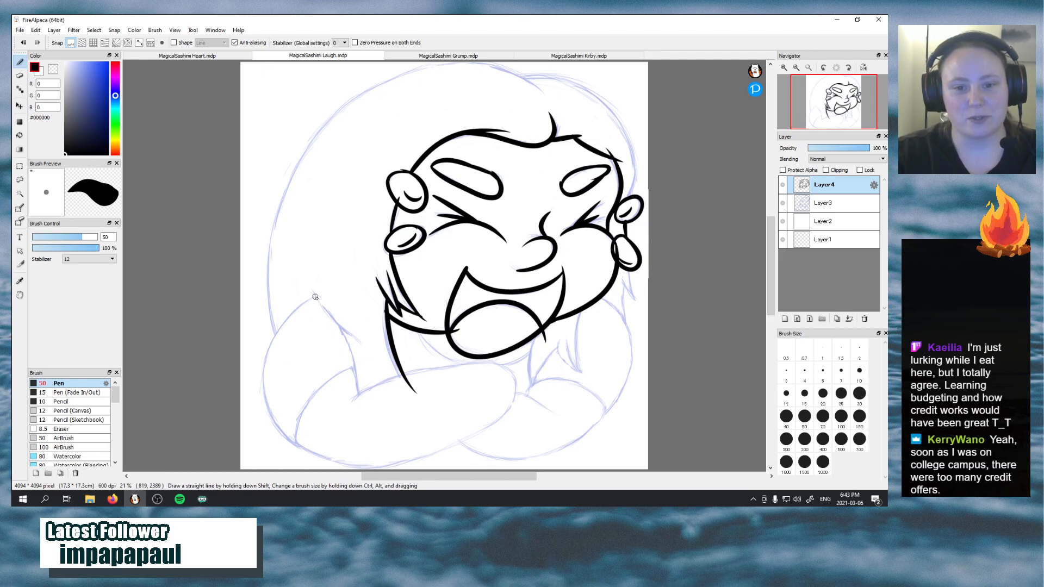
Ink the forked hair strand over the left shoulder, with one diagonal stroke and one stroke down to the arm
mouse_move(307, 290)
left_mouse_down()
mouse_move(344, 332)
mouse_move(372, 341)
mouse_move(320, 298)
mouse_move(371, 351)
left_mouse_up()
key("ctrl+z")
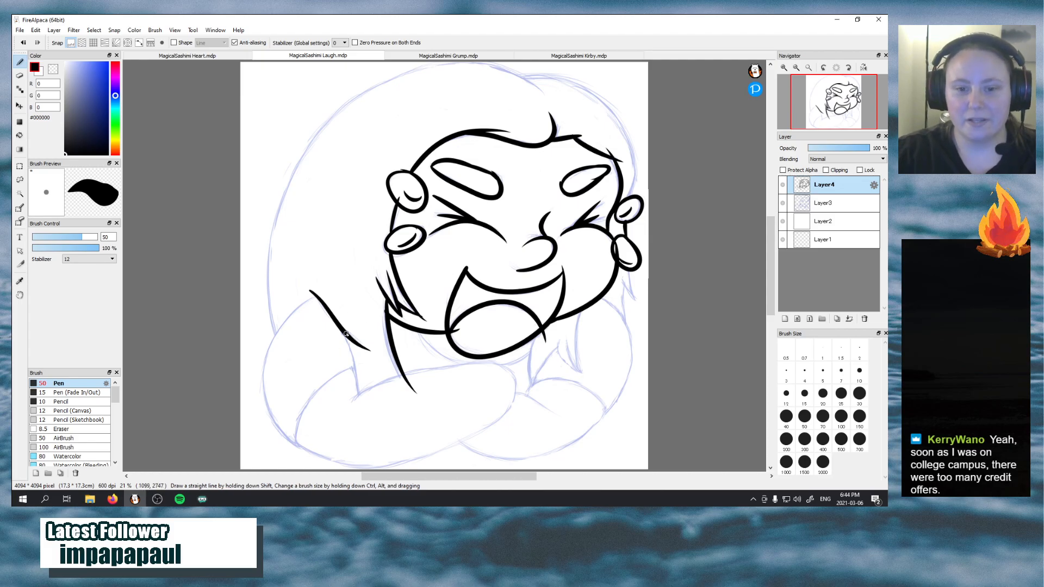
left_click_drag(341, 329, 360, 427)
key("ctrl+z")
left_click_drag(340, 328, 361, 414)
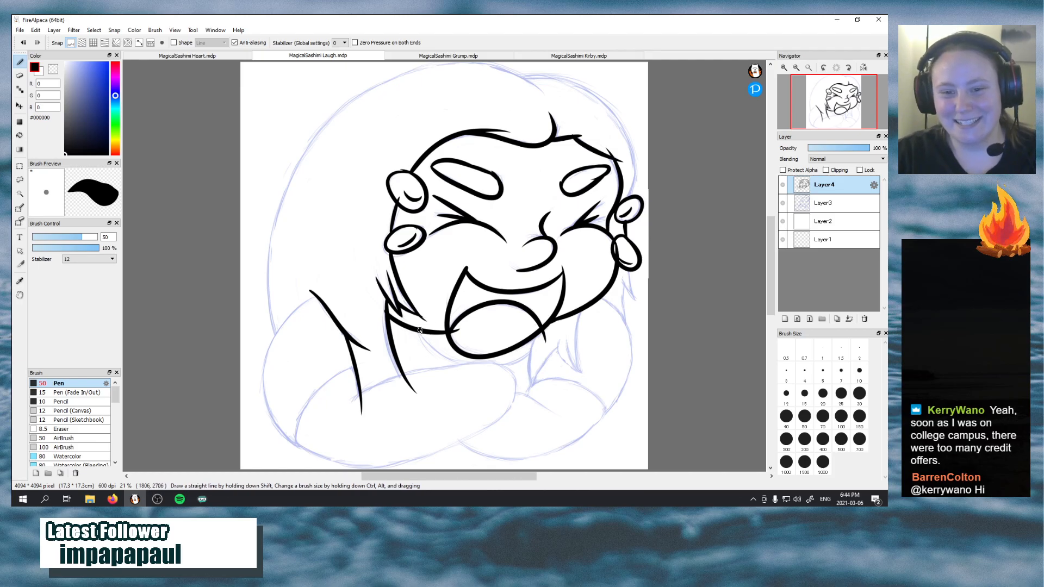
Ink the curved chin line beneath the mouth in two strokes, redrawing the right part to follow the sketch
mouse_move(419, 330)
left_mouse_down()
mouse_move(432, 348)
mouse_move(478, 370)
left_mouse_up()
key("ctrl+z")
mouse_move(418, 331)
left_mouse_down()
mouse_move(487, 371)
mouse_move(543, 340)
left_mouse_up()
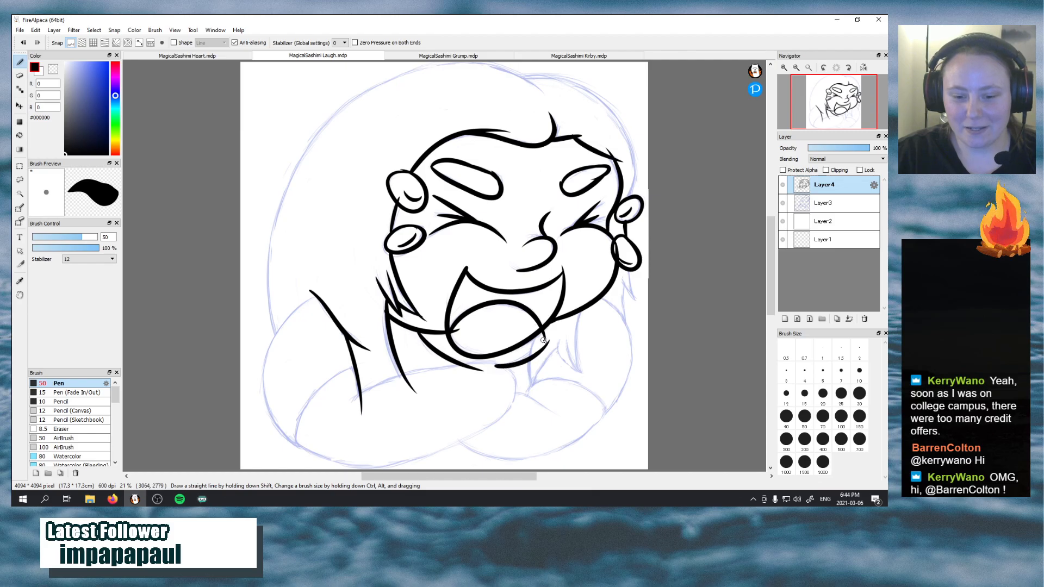
key("ctrl+z")
mouse_move(490, 368)
left_mouse_down()
mouse_move(522, 357)
mouse_move(540, 340)
left_mouse_up()
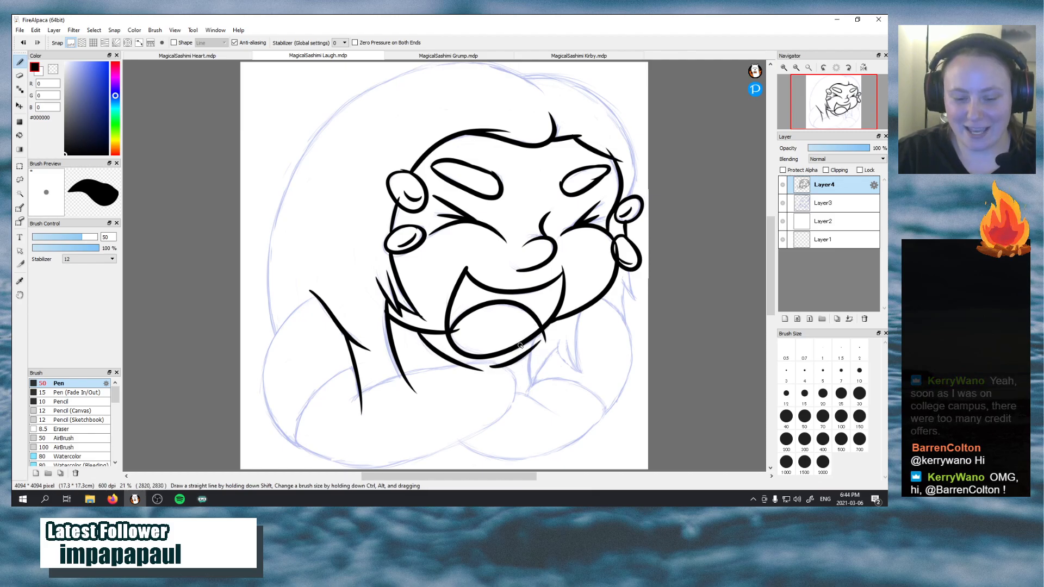
key("ctrl+z")
left_click_drag(493, 366, 540, 343)
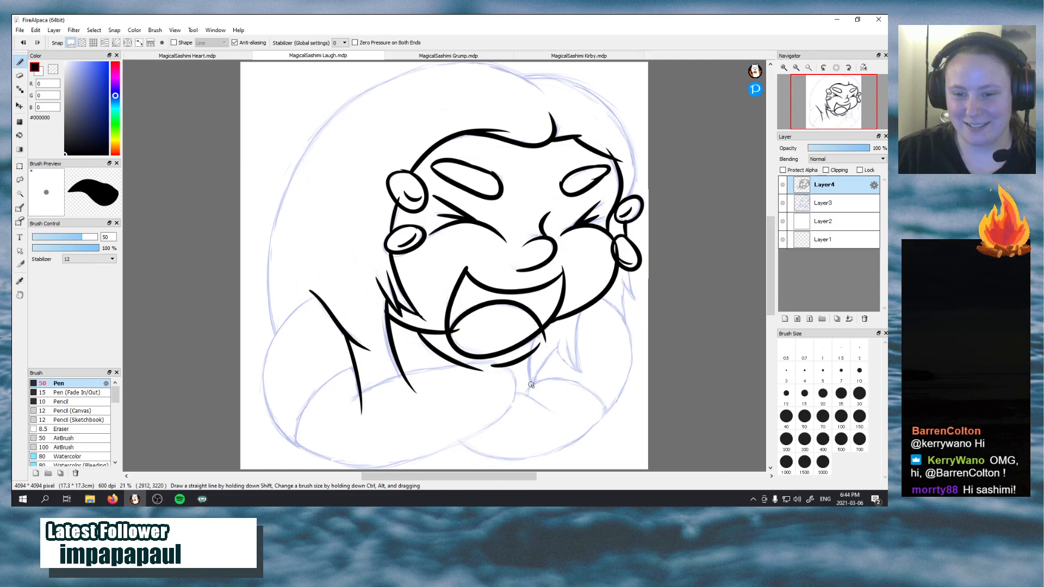
Ink the jagged, pointed hair strands below the right end of the chin
mouse_move(533, 384)
left_mouse_down()
mouse_move(526, 357)
mouse_move(532, 384)
mouse_move(571, 336)
left_mouse_up()
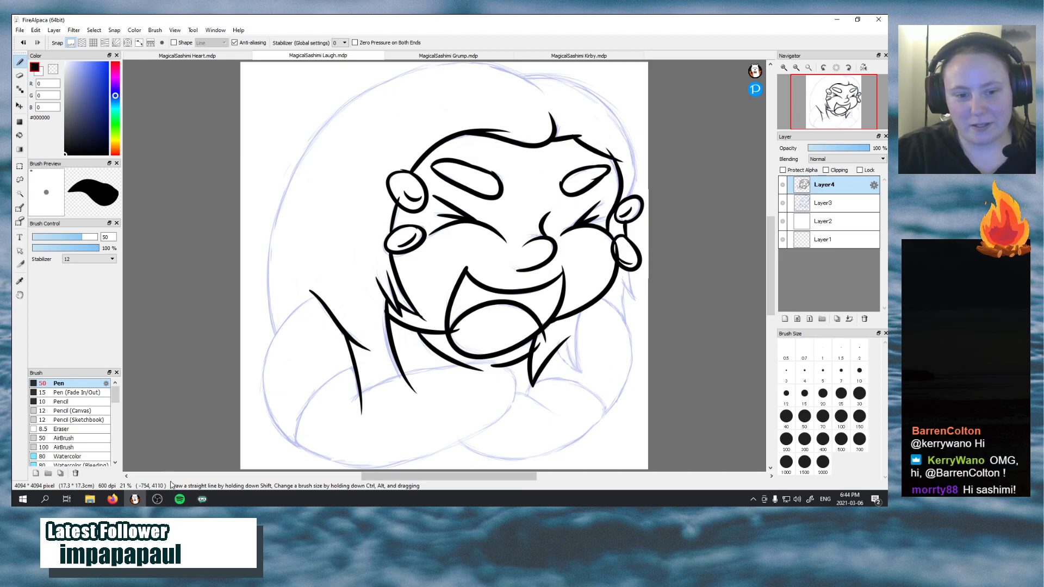
mouse_move(157, 500)
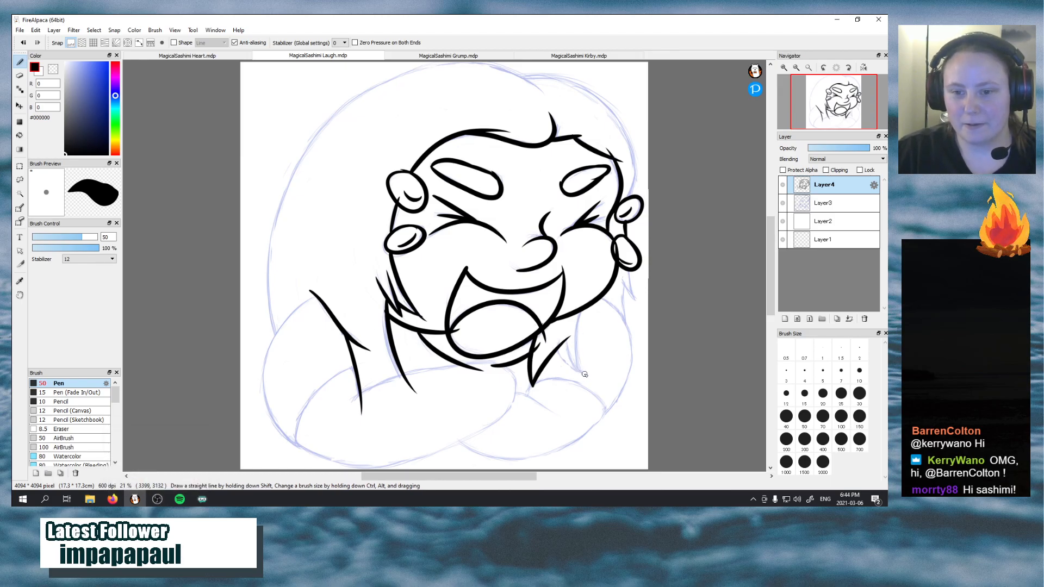
left_click_drag(583, 373, 560, 338)
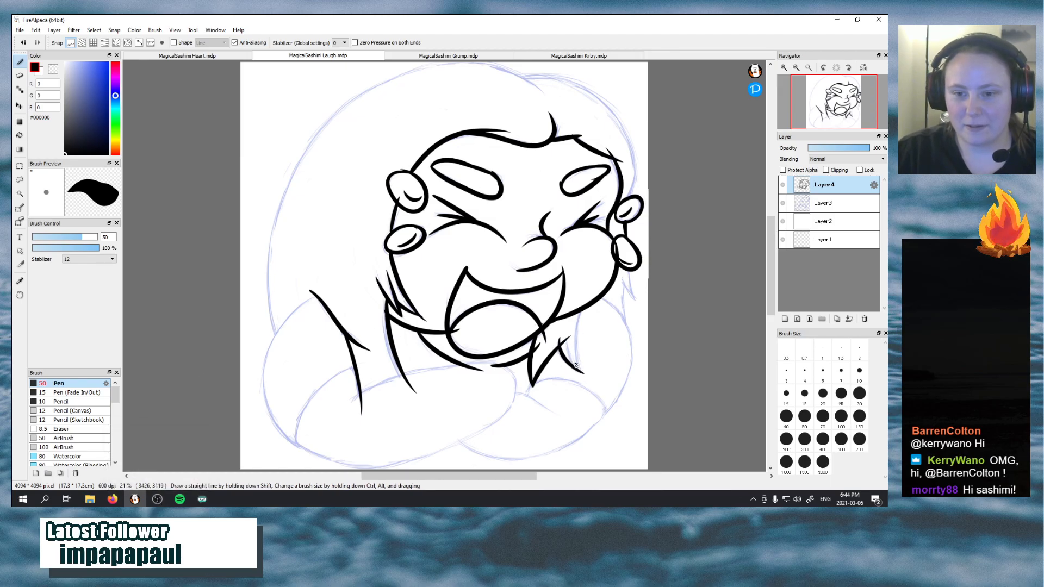
left_click_drag(582, 373, 569, 336)
left_click_drag(583, 373, 582, 309)
key("ctrl+z")
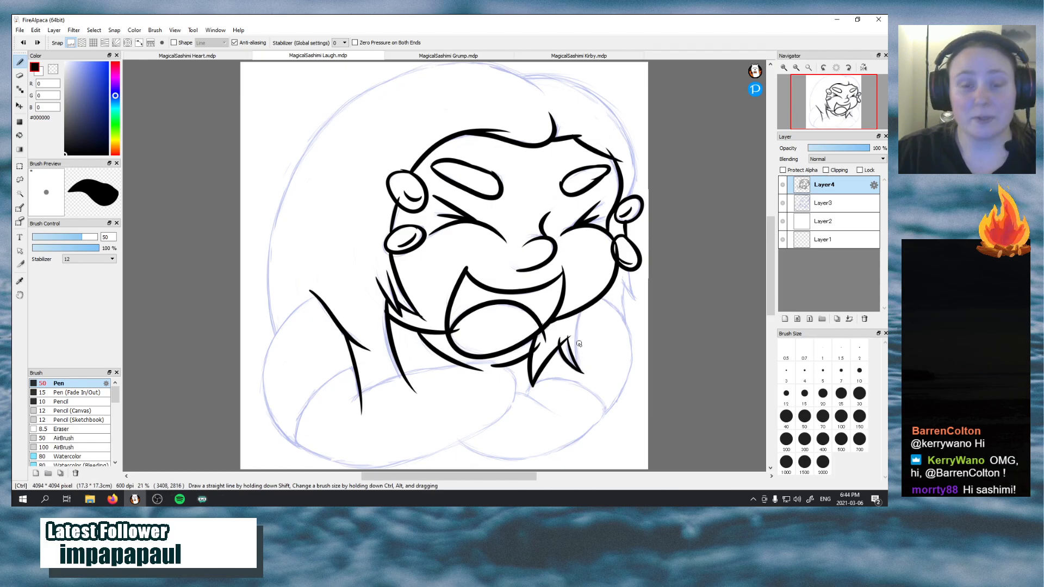
Ink the long edge of the hair strand up to the right cheek, and the pointed hair tips below the lower right oval
mouse_move(583, 373)
left_mouse_down()
mouse_move(590, 300)
mouse_move(582, 369)
left_mouse_up()
key("ctrl+z")
left_click_drag(580, 313, 568, 344)
key("ctrl+z")
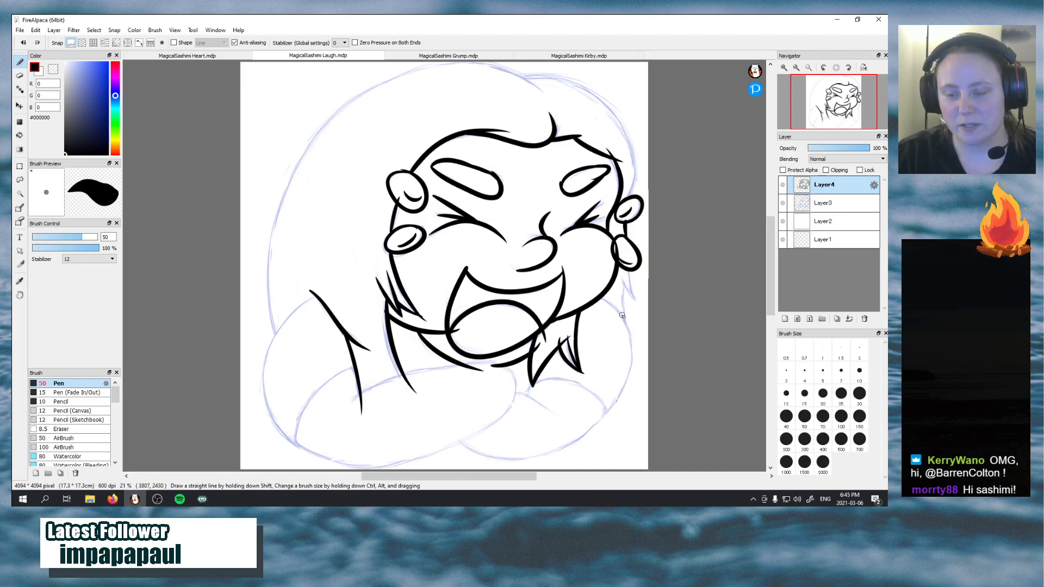
mouse_move(627, 327)
left_mouse_down()
mouse_move(626, 271)
mouse_move(641, 305)
mouse_move(627, 273)
left_mouse_up()
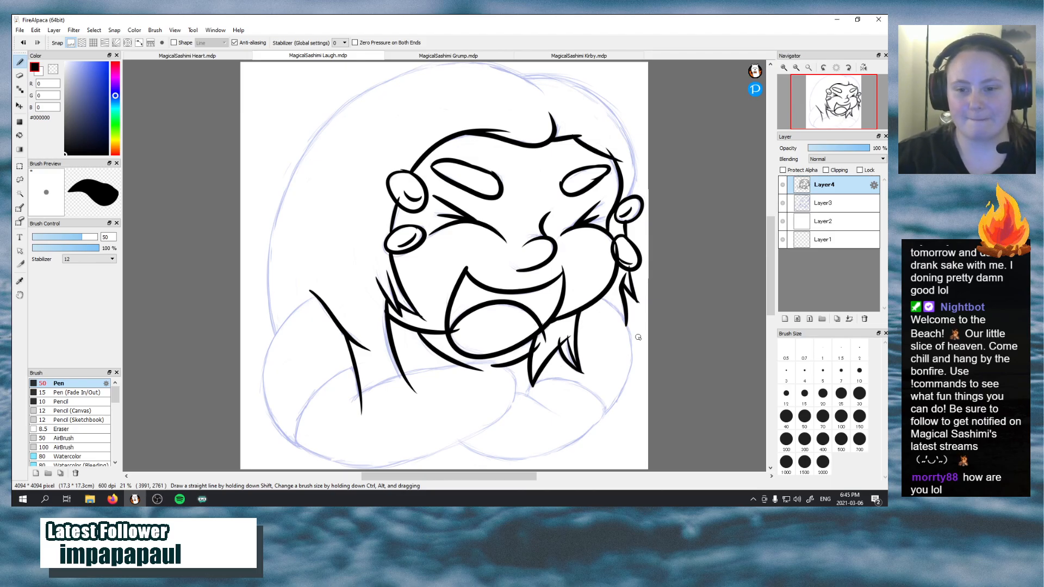
Ink the arched upper edge of the right forearm and the outer line of the right upper arm
mouse_move(532, 383)
left_mouse_down()
mouse_move(599, 394)
mouse_move(606, 420)
left_mouse_up()
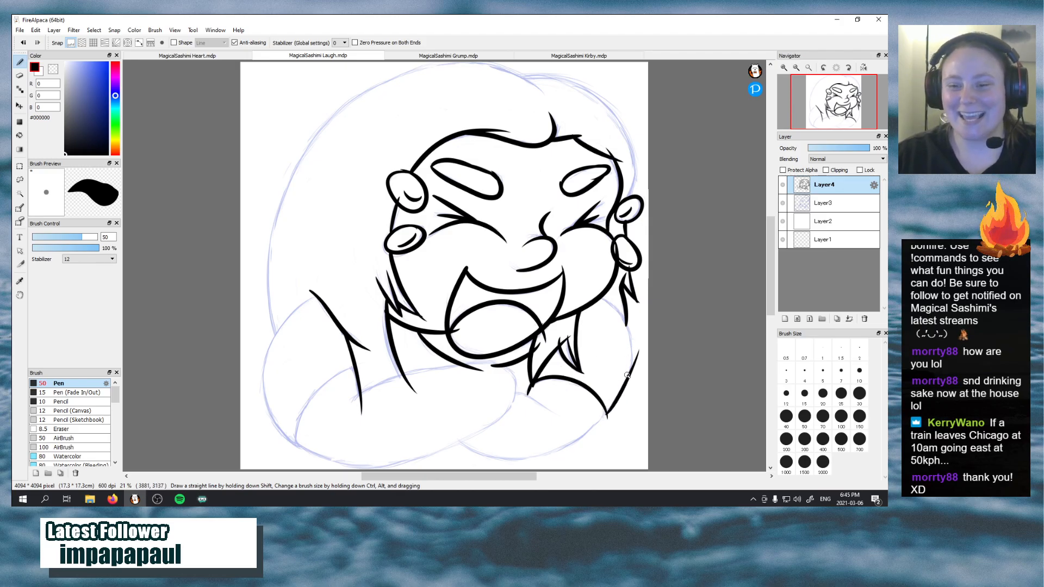
left_click_drag(608, 414, 631, 346)
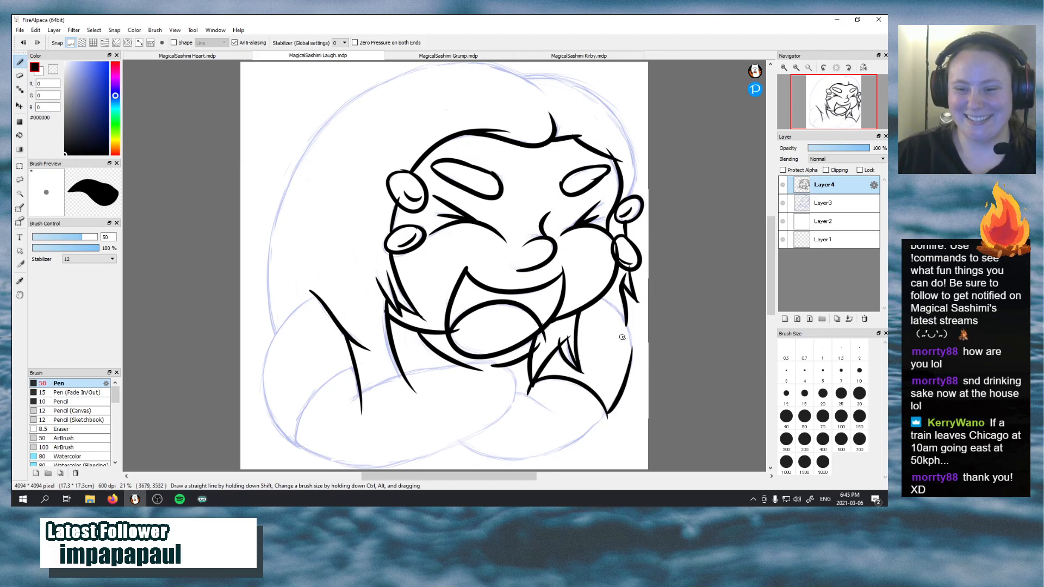
key("ctrl+z")
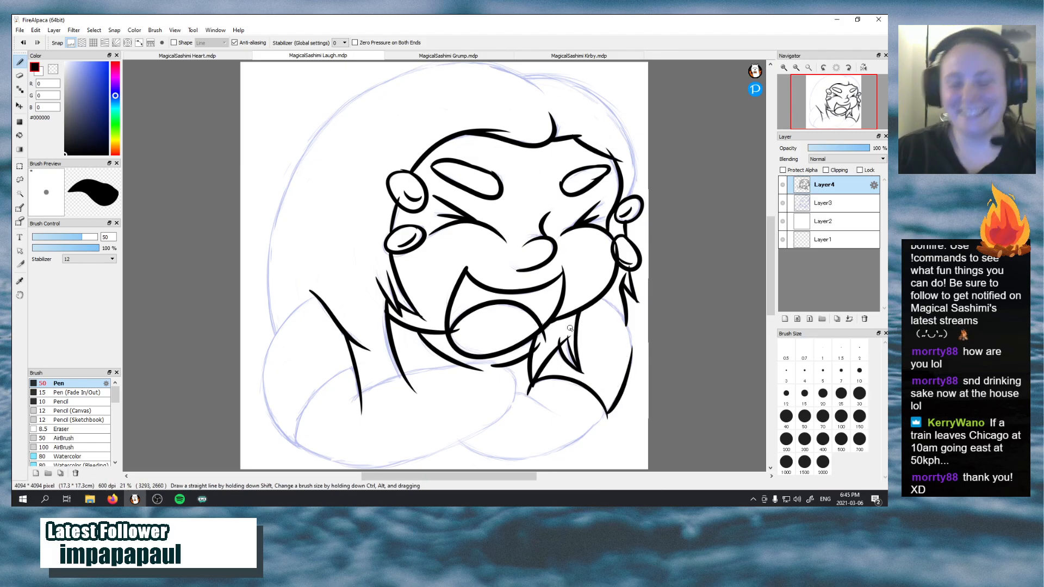
mouse_move(607, 414)
left_mouse_down()
mouse_move(631, 371)
mouse_move(631, 349)
left_mouse_up()
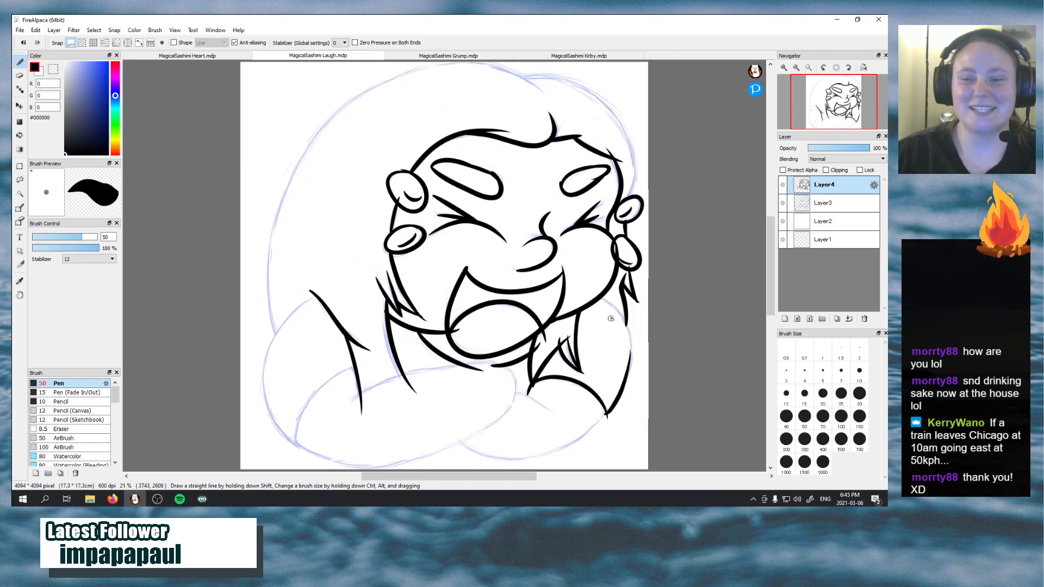
Ink the outer line of the right upper arm from the elbow up to the cheek, redrawing it until it follows the sketch
key("ctrl+z")
left_click_drag(607, 414, 632, 348)
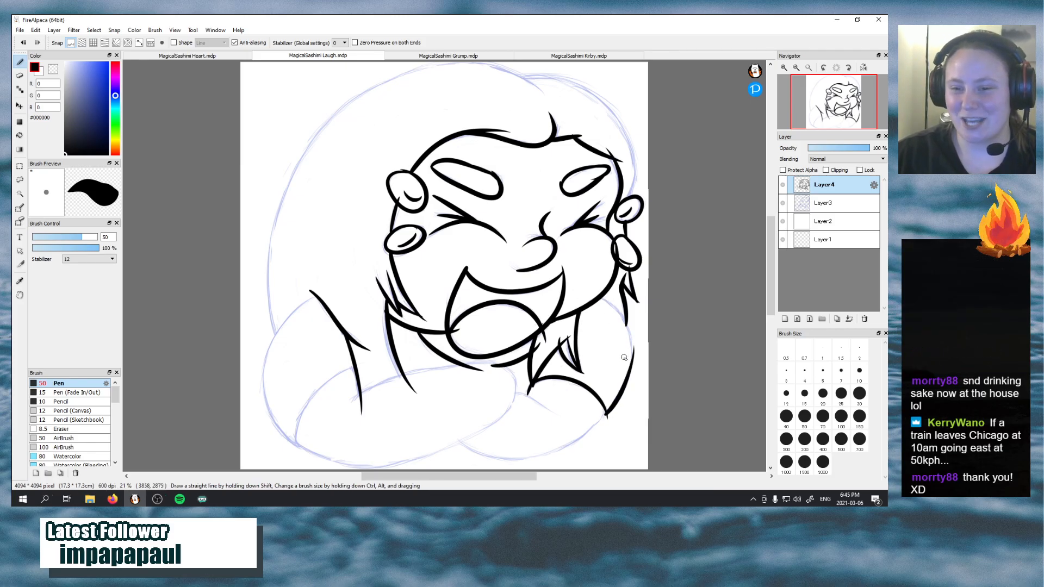
mouse_move(602, 299)
left_mouse_down()
mouse_move(622, 317)
mouse_move(630, 351)
left_mouse_up()
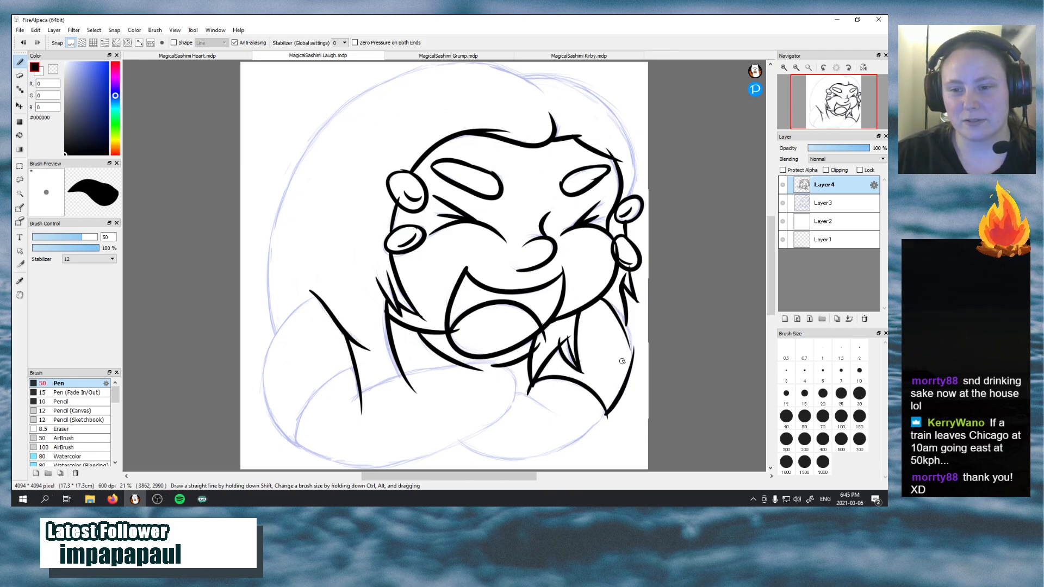
key("ctrl+z")
left_click_drag(600, 298, 628, 353)
key("ctrl+z")
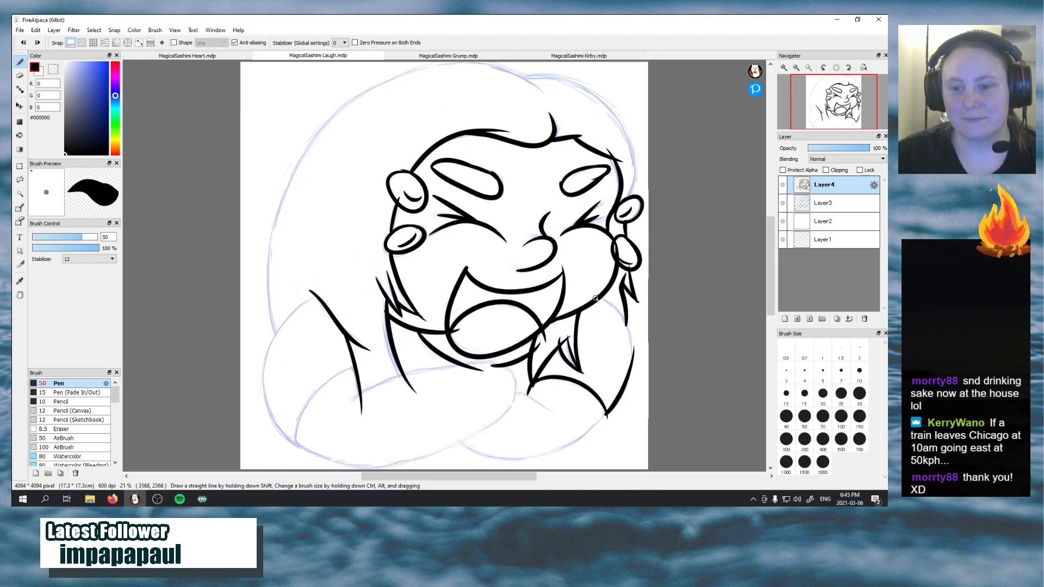
mouse_move(600, 298)
left_mouse_down()
mouse_move(624, 321)
mouse_move(628, 357)
left_mouse_up()
key("ctrl+z")
mouse_move(600, 298)
left_mouse_down()
mouse_move(623, 312)
mouse_move(624, 357)
left_mouse_up()
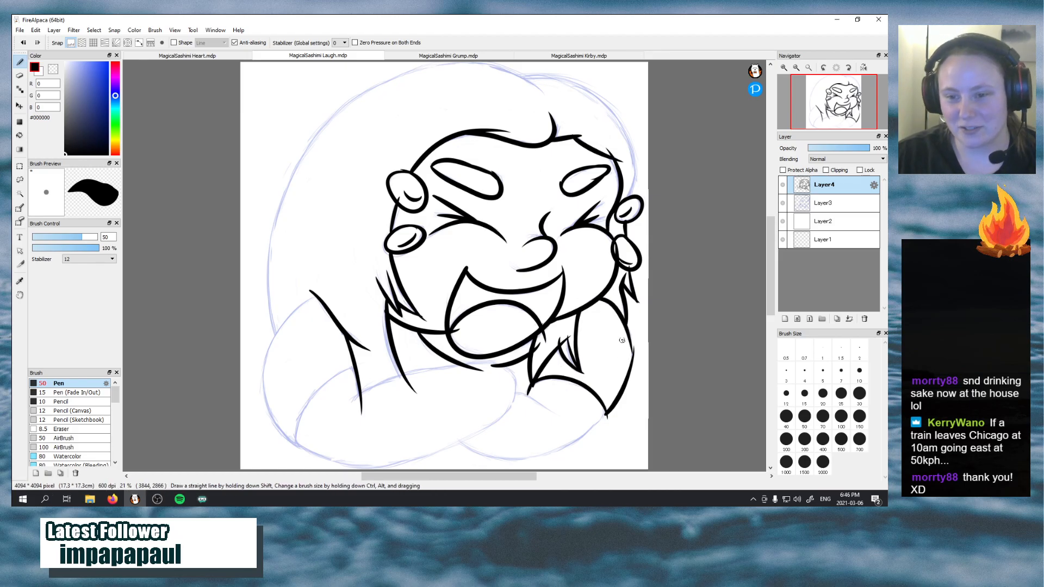
key("ctrl+z")
mouse_move(601, 298)
left_mouse_down()
mouse_move(628, 349)
mouse_move(626, 329)
left_mouse_up()
key("ctrl+z")
mouse_move(628, 370)
left_mouse_down()
mouse_move(623, 327)
mouse_move(612, 330)
mouse_move(630, 368)
mouse_move(634, 346)
mouse_move(617, 321)
left_mouse_up()
key("ctrl+z")
key("ctrl+z")
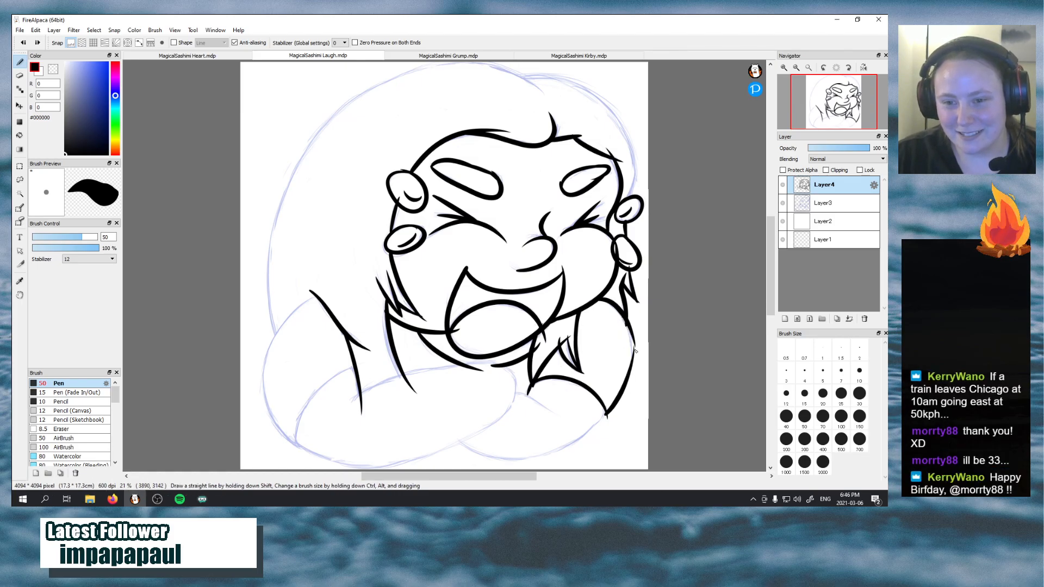
left_click_drag(630, 372, 613, 320)
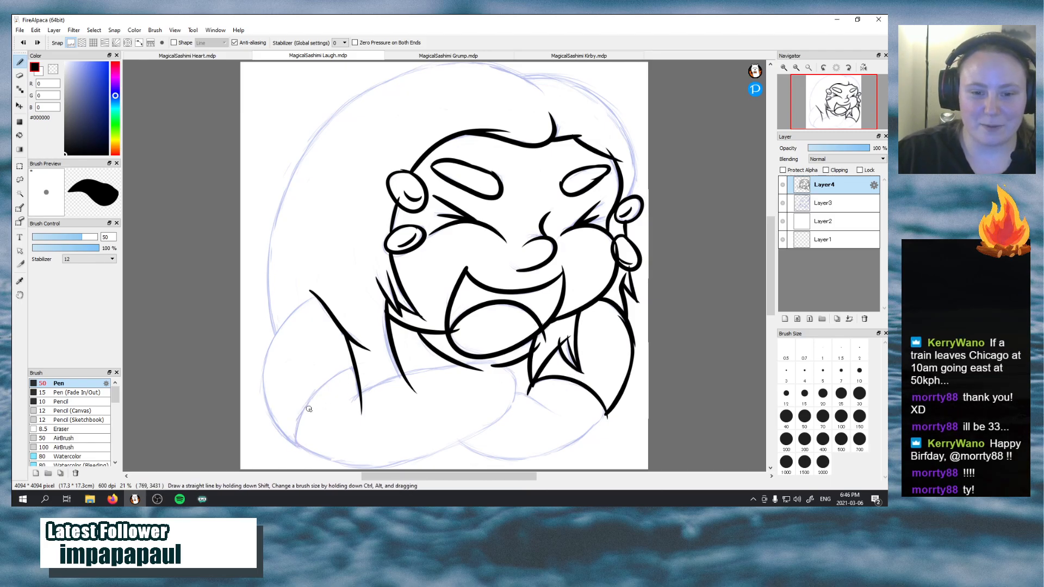
Ink the arched edge of the left forearm and the outer contour of the left upper arm up to the pointed shoulder
left_click_drag(297, 445, 370, 363)
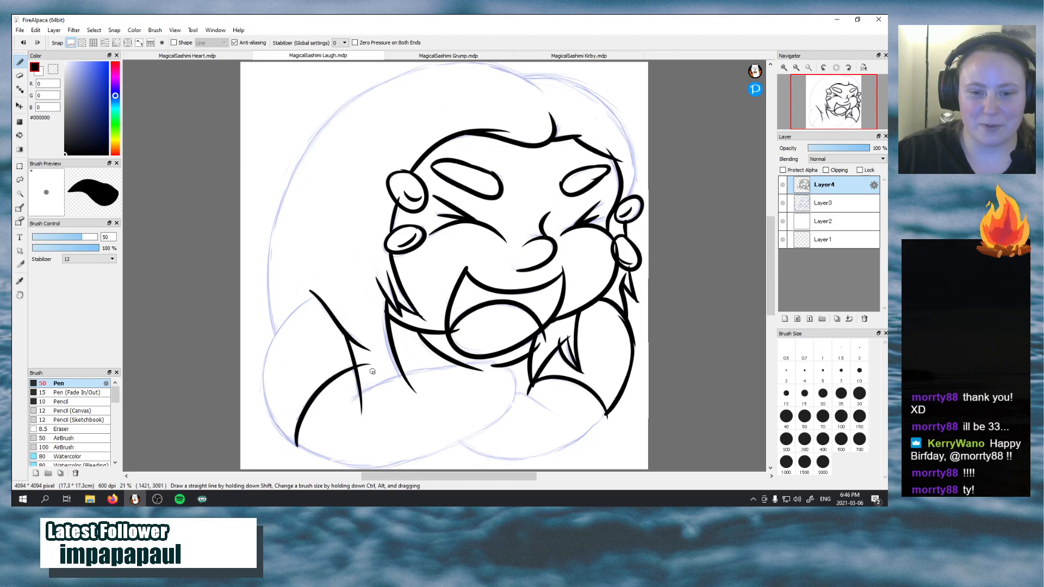
mouse_move(297, 445)
left_mouse_down()
mouse_move(263, 406)
mouse_move(301, 302)
left_mouse_up()
key("ctrl+z")
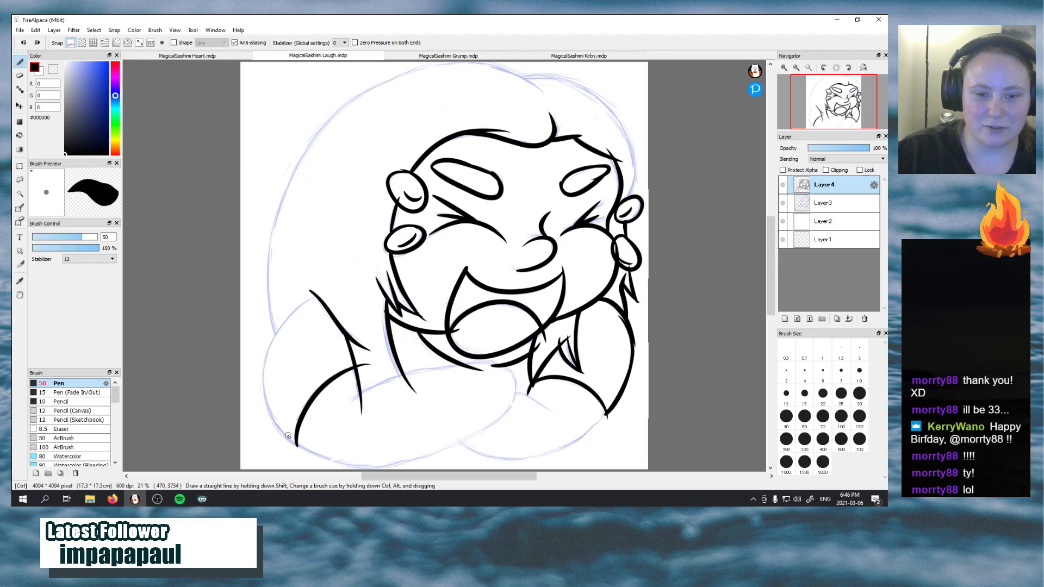
mouse_move(297, 447)
left_mouse_down()
mouse_move(266, 394)
mouse_move(304, 300)
mouse_move(325, 291)
left_mouse_up()
key("ctrl+z")
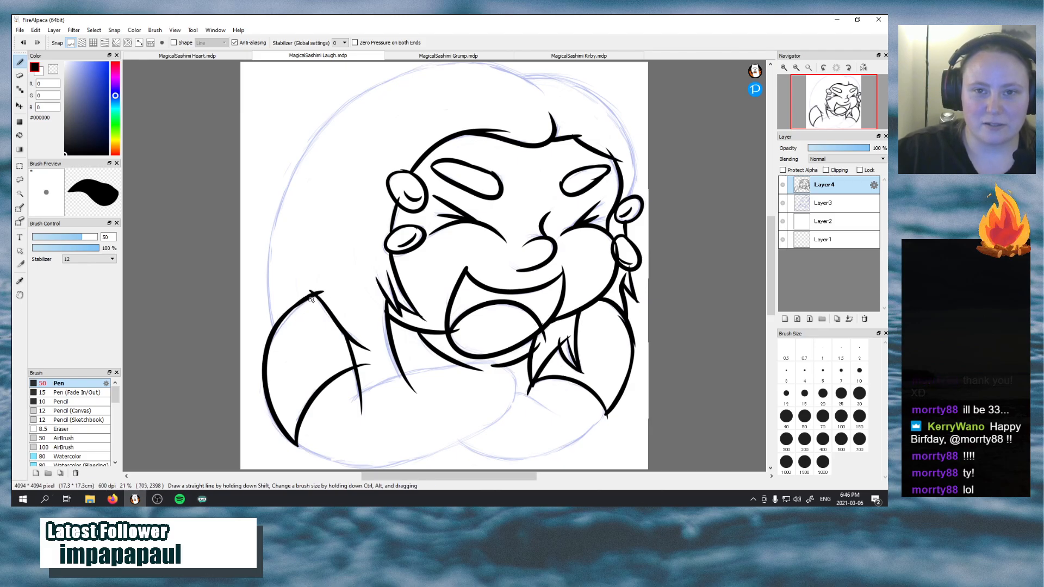
key("ctrl+z")
left_click_drag(285, 315, 321, 296)
key("ctrl+z")
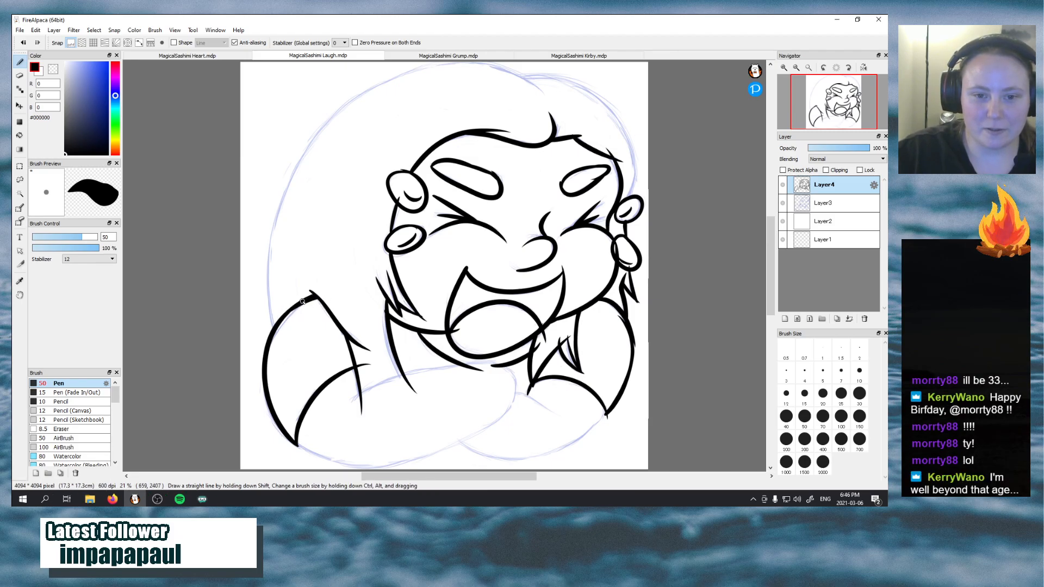
left_click_drag(313, 300, 305, 308)
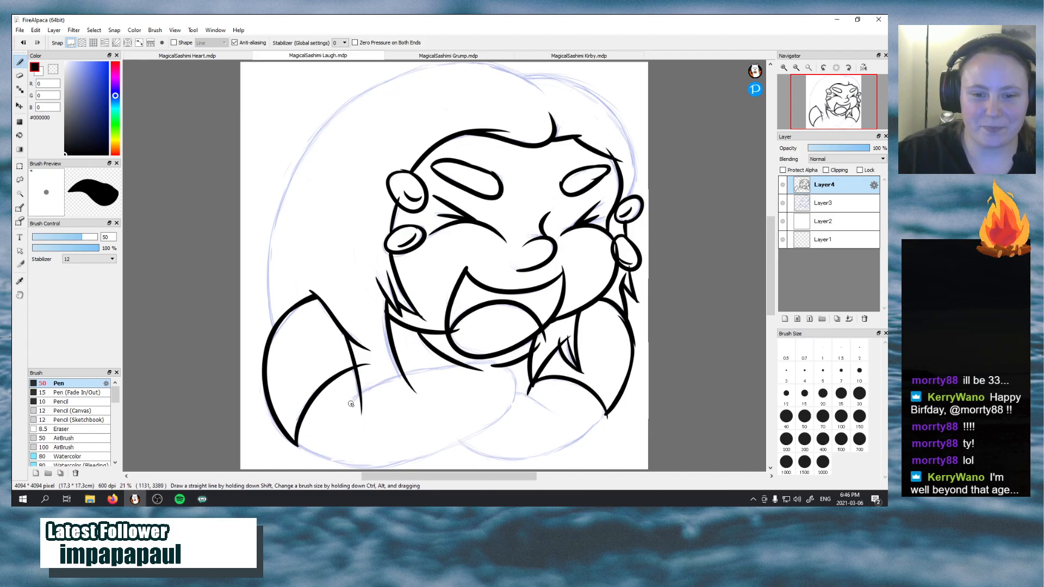
left_click_drag(352, 402, 456, 371)
key("ctrl+z")
left_click_drag(353, 402, 516, 373)
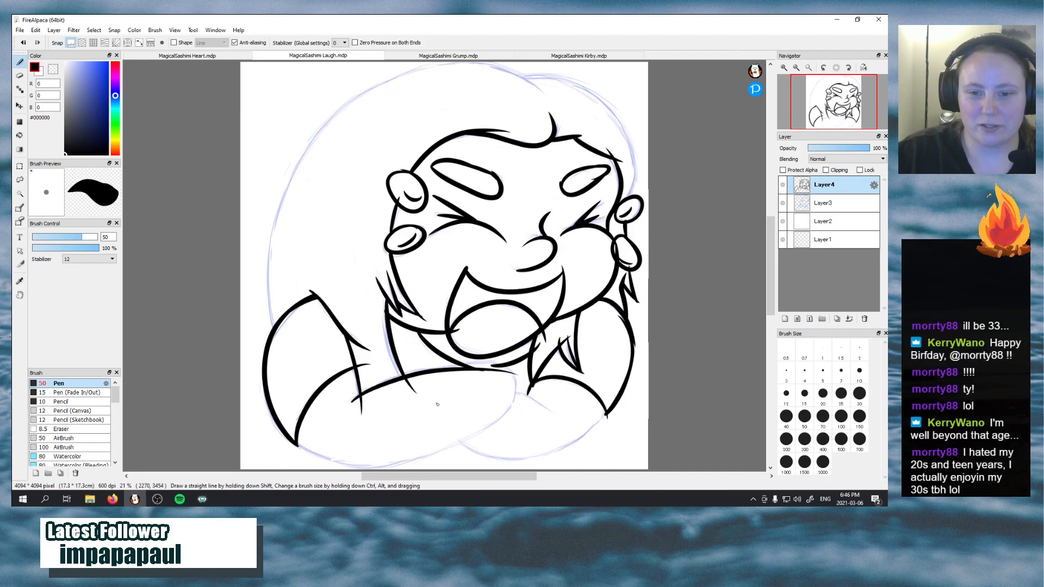
key("ctrl+z")
mouse_move(350, 406)
left_mouse_down()
mouse_move(424, 375)
mouse_move(485, 386)
left_mouse_up()
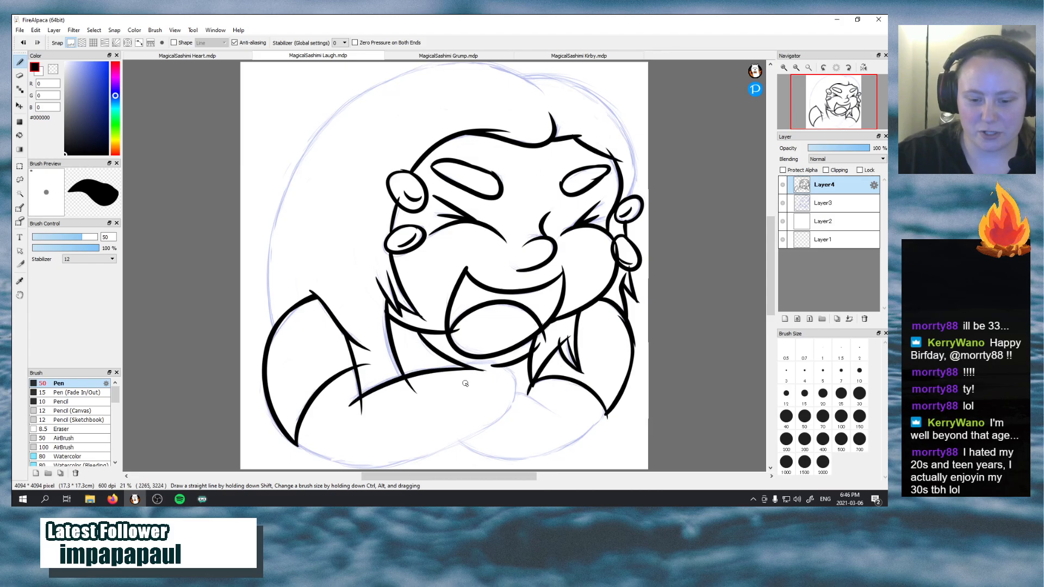
key("ctrl+z")
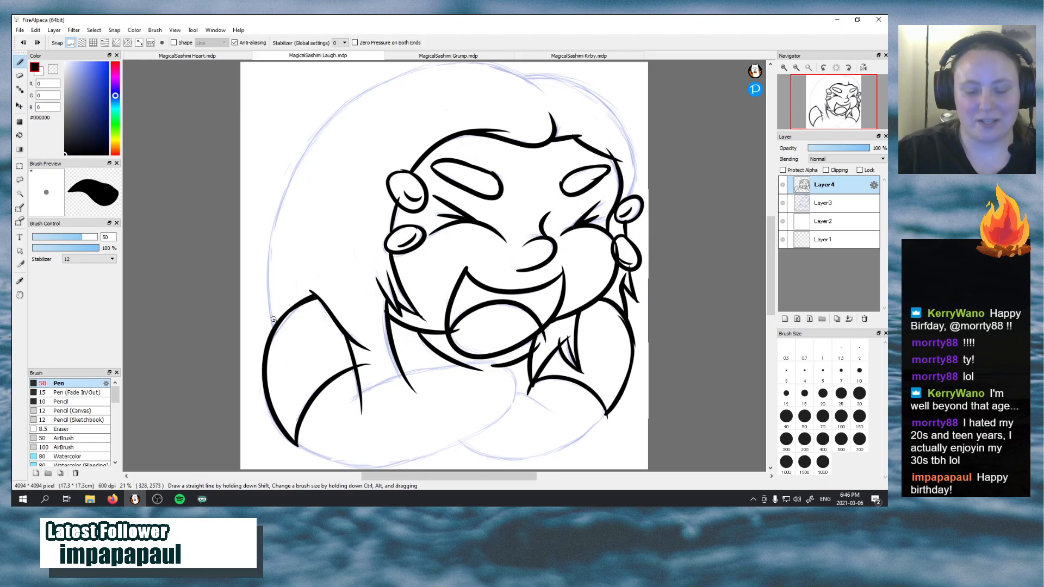
Ink the outer hair outline from the left shoulder up along the side of the head toward the crown
left_click_drag(272, 326, 294, 177)
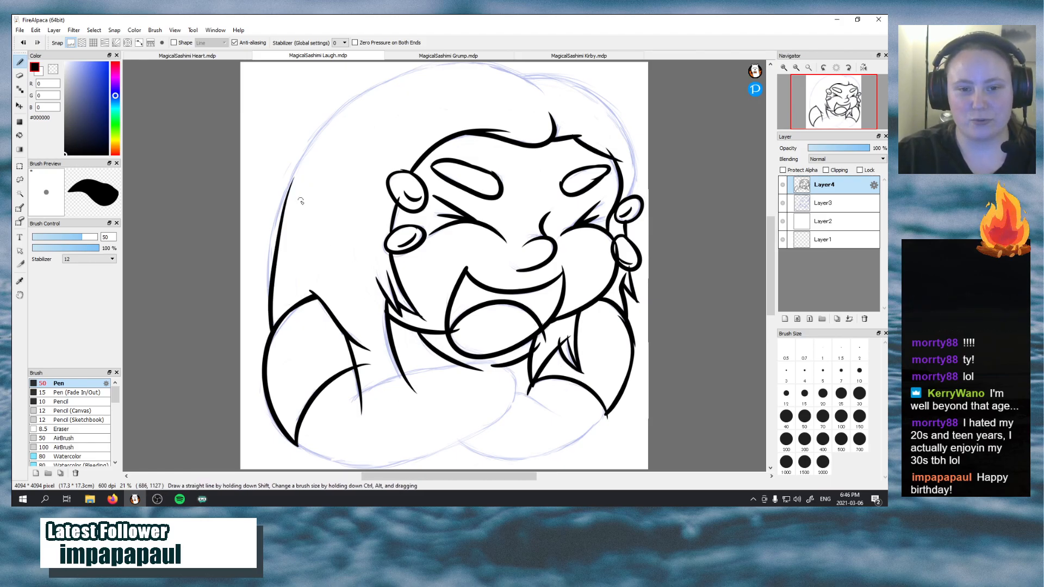
key("ctrl+z")
mouse_move(273, 326)
left_mouse_down()
mouse_move(294, 161)
mouse_move(312, 134)
left_mouse_up()
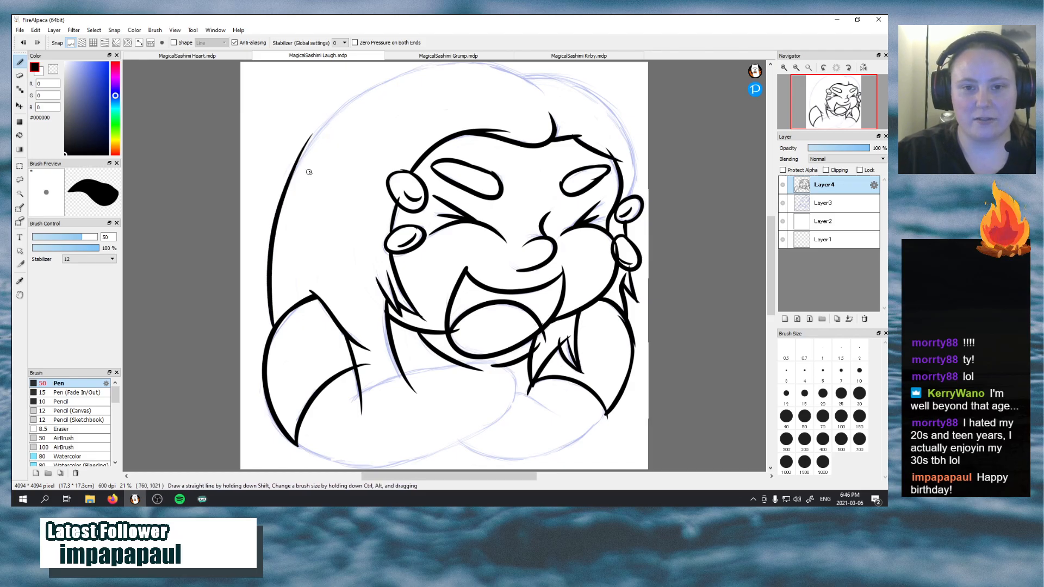
left_click_drag(292, 171, 402, 80)
key("ctrl+z")
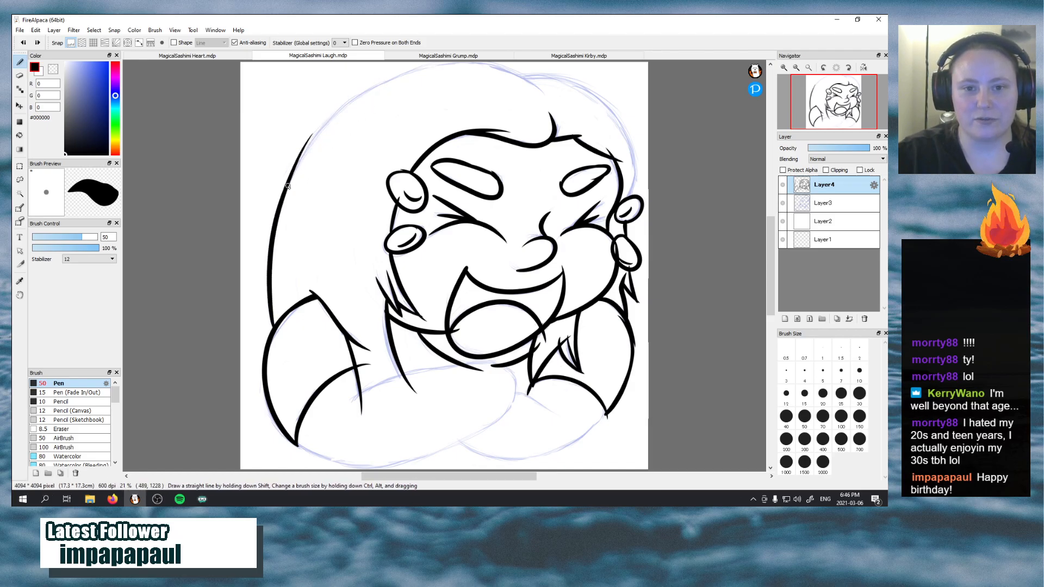
mouse_move(288, 188)
left_mouse_down()
mouse_move(360, 91)
mouse_move(399, 86)
left_mouse_up()
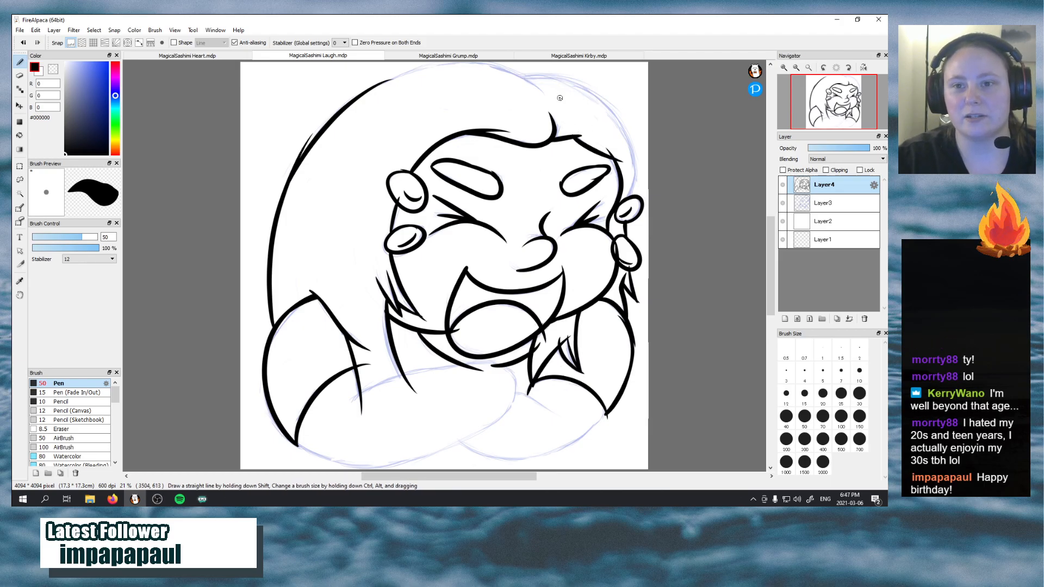
Ink the arched upper outline of the hair section to the right of the crown
mouse_move(518, 76)
left_mouse_down()
mouse_move(577, 82)
mouse_move(563, 76)
mouse_move(608, 134)
left_mouse_up()
key("ctrl+z")
key("ctrl+z")
left_click_drag(521, 76, 599, 130)
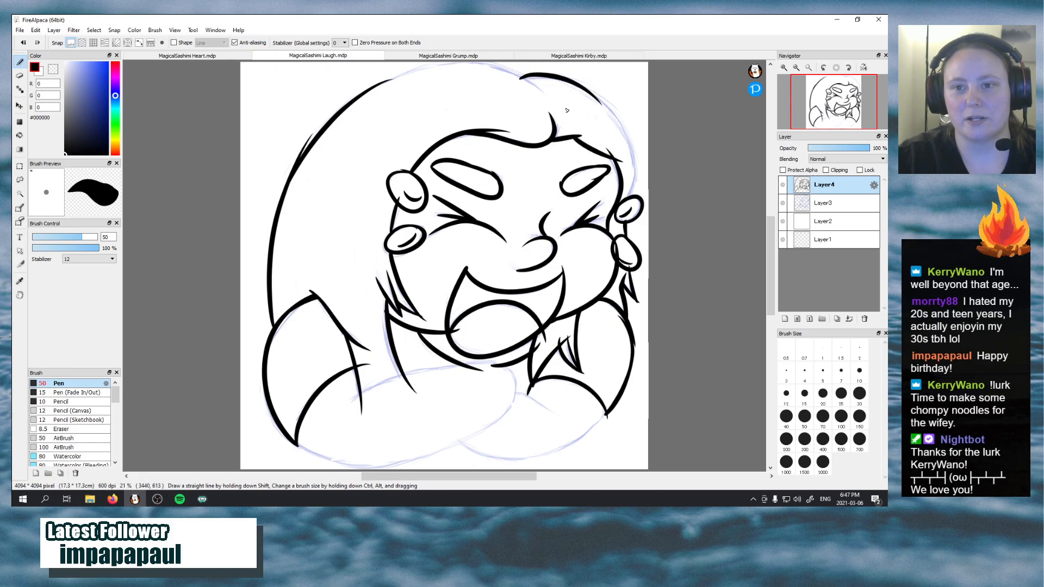
key("ctrl+z")
left_click_drag(517, 75, 602, 126)
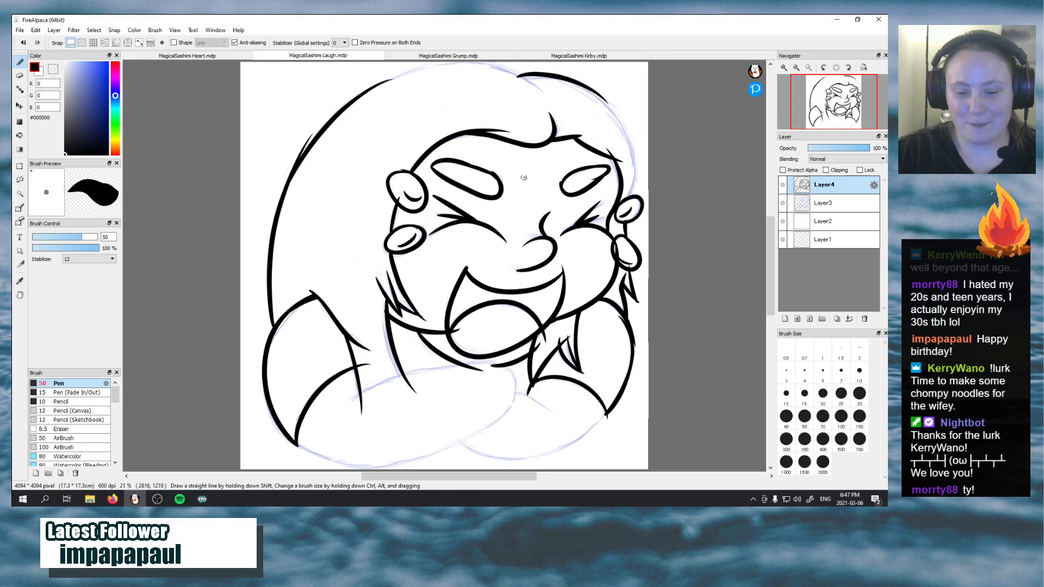
Extend the right hair outline down the side of the head to the upper right oval in overlapping strokes
left_click_drag(596, 92, 626, 144)
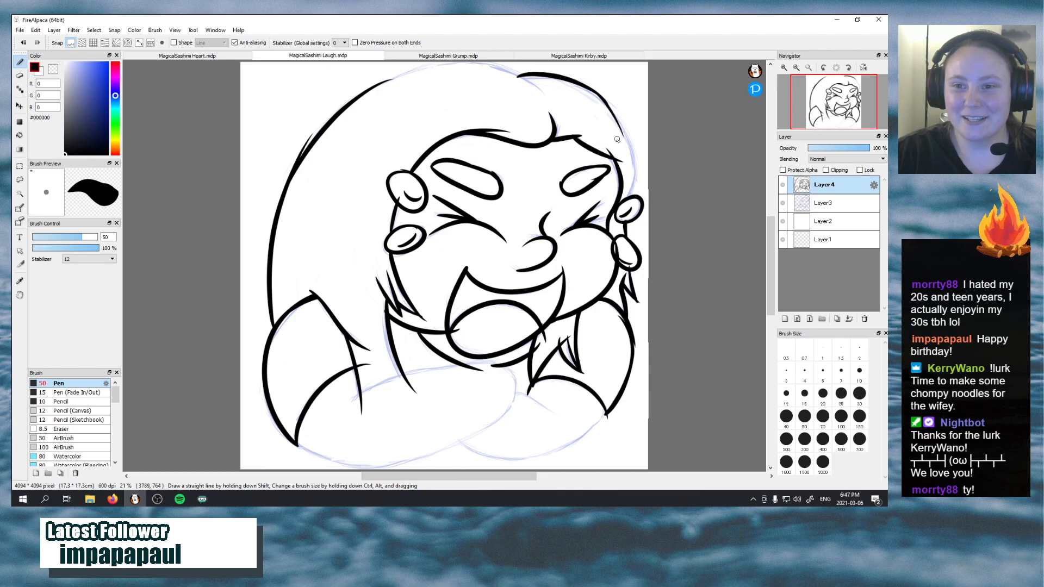
mouse_move(628, 196)
left_mouse_down()
mouse_move(643, 163)
mouse_move(637, 182)
mouse_move(641, 163)
mouse_move(639, 177)
mouse_move(628, 163)
mouse_move(633, 183)
mouse_move(638, 172)
mouse_move(624, 134)
left_mouse_up()
key("ctrl+z")
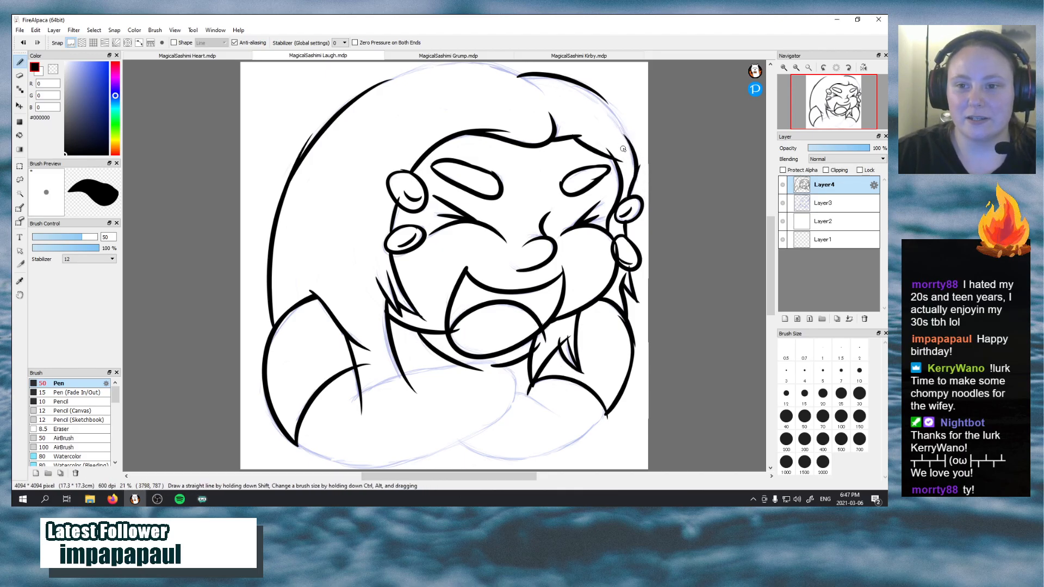
key("ctrl+z")
left_click_drag(634, 183, 618, 126)
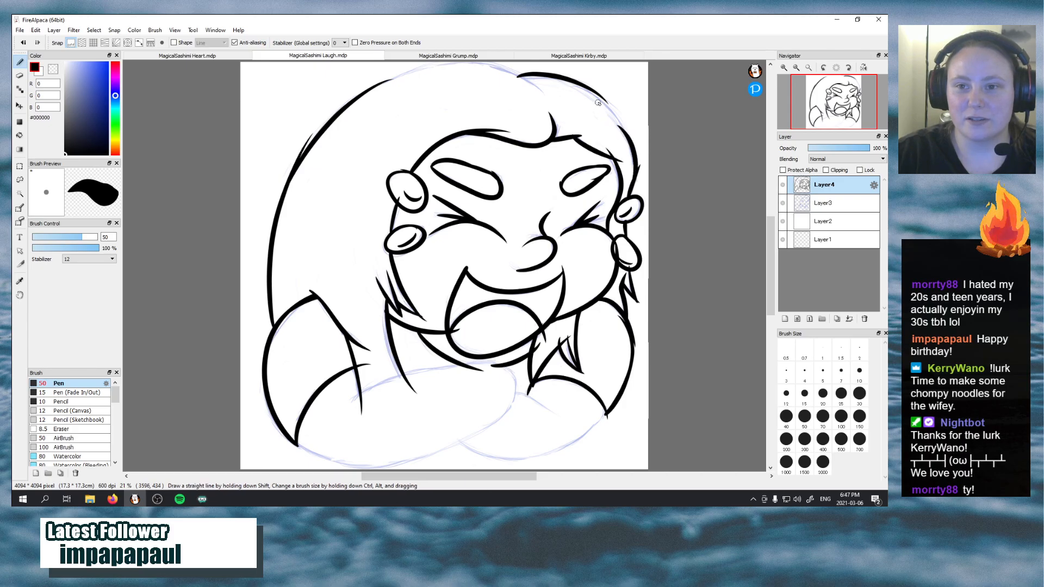
left_click_drag(592, 87, 622, 128)
key("ctrl+z")
left_click_drag(576, 85, 624, 130)
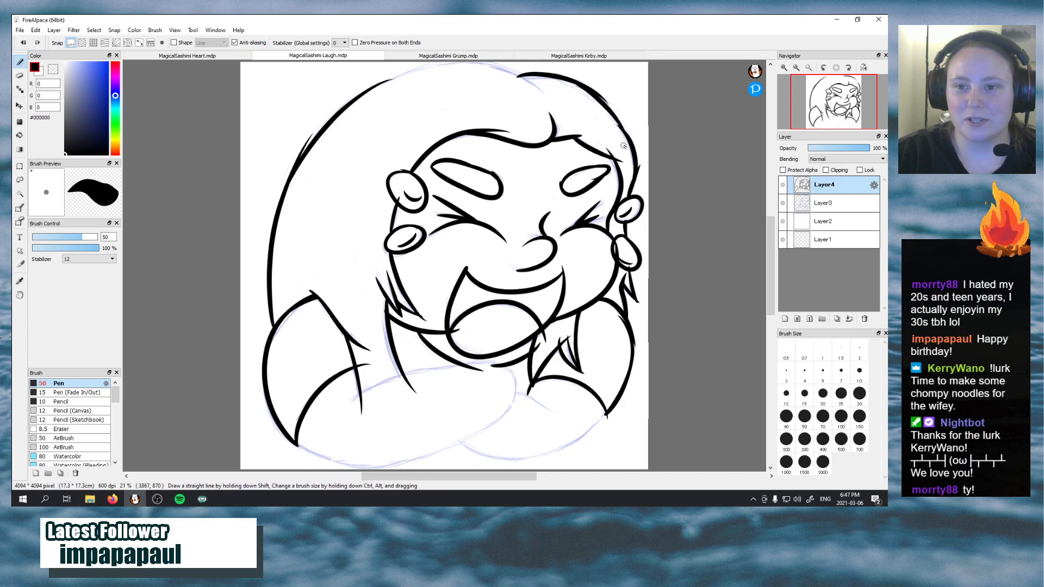
key("ctrl+z")
left_click_drag(581, 88, 625, 131)
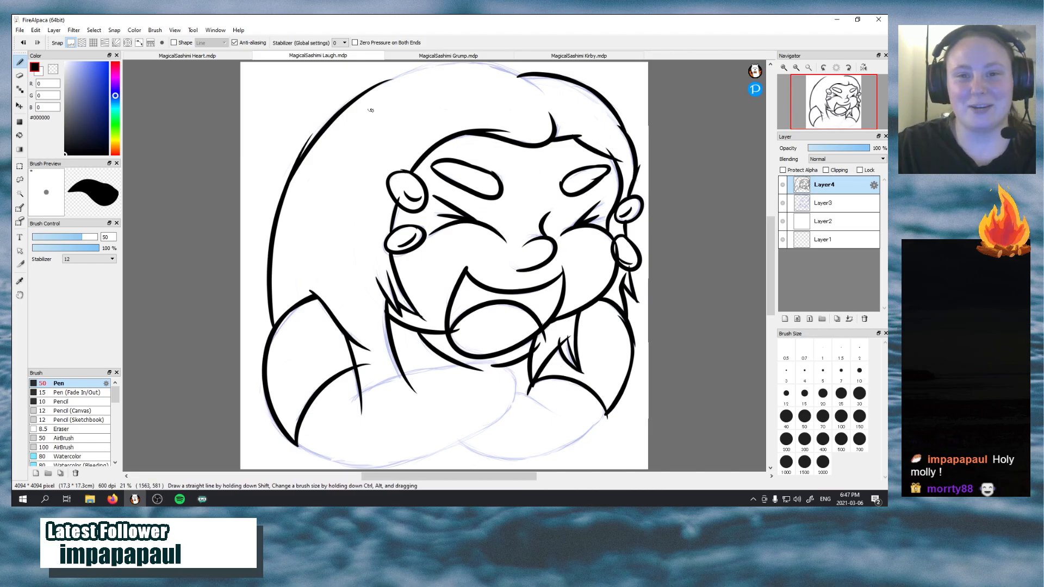
Ink the right half of the crown's curve, descending toward the hair parting above the forehead
mouse_move(376, 86)
left_mouse_down()
mouse_move(486, 62)
mouse_move(545, 103)
left_mouse_up()
key("ctrl+z")
key("ctrl+z")
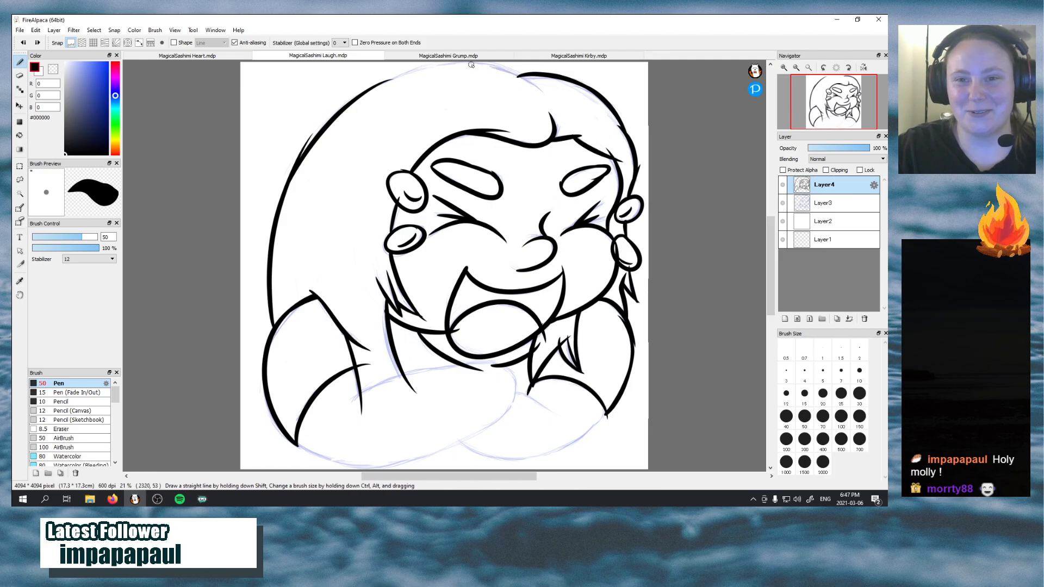
mouse_move(472, 64)
left_mouse_down()
mouse_move(517, 74)
mouse_move(545, 99)
left_mouse_up()
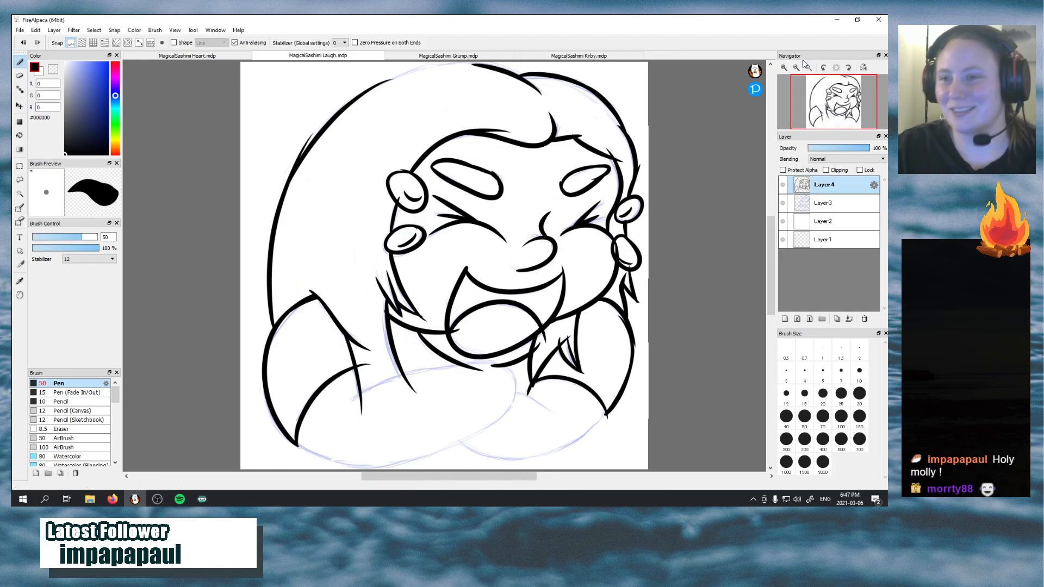
Close the gap in the hair outline at the crown with the canvas rotated, and reset the rotation to 0 degrees
left_click(823, 68)
left_click(824, 68)
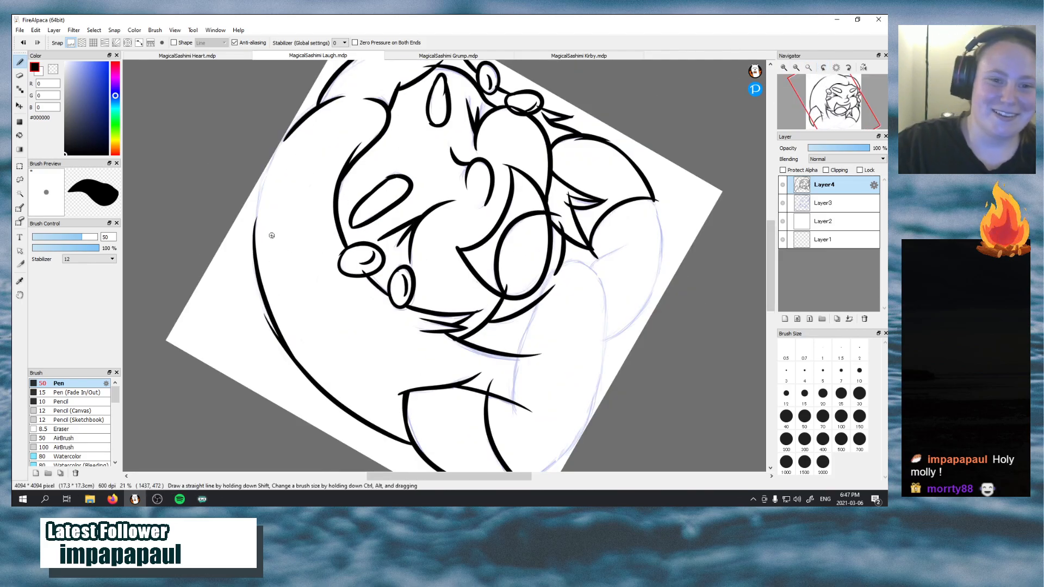
left_click_drag(254, 253, 275, 158)
key("ctrl+z")
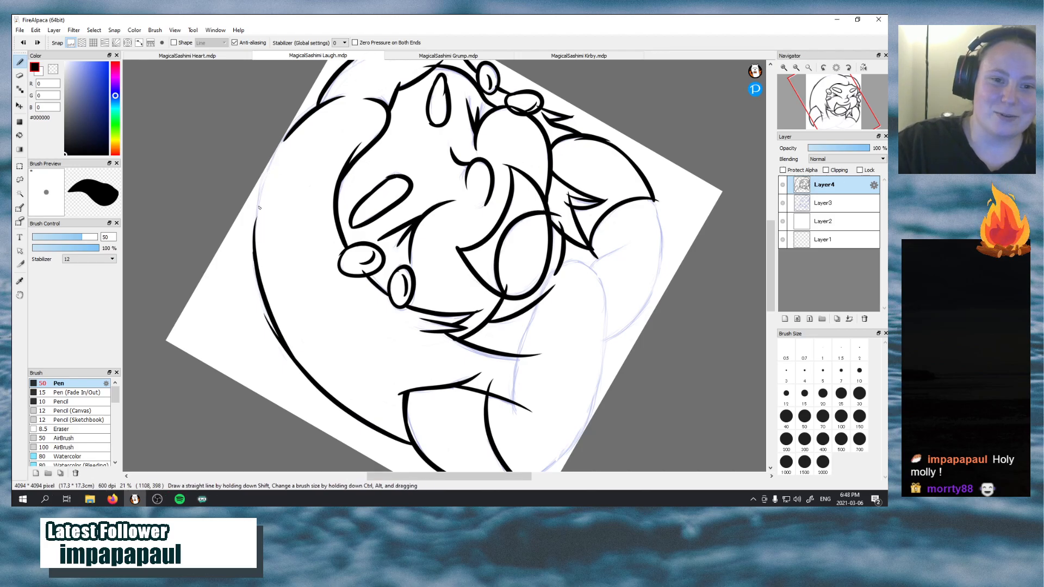
left_click_drag(260, 208, 282, 153)
key("ctrl+z")
left_click_drag(256, 249, 289, 137)
key("ctrl+z")
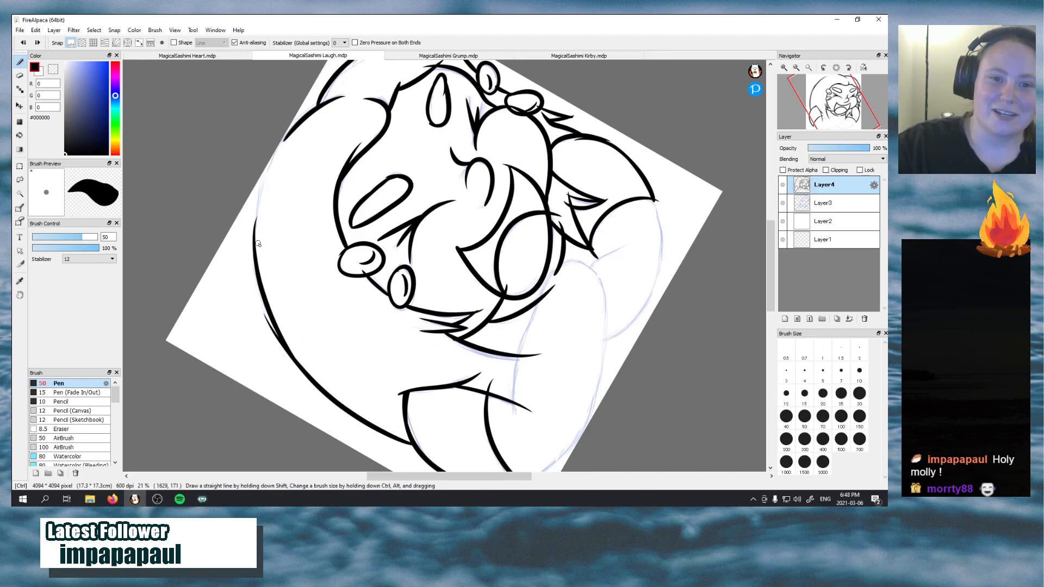
mouse_move(255, 250)
left_mouse_down()
mouse_move(259, 195)
mouse_move(288, 139)
left_mouse_up()
left_click_drag(255, 219, 288, 139)
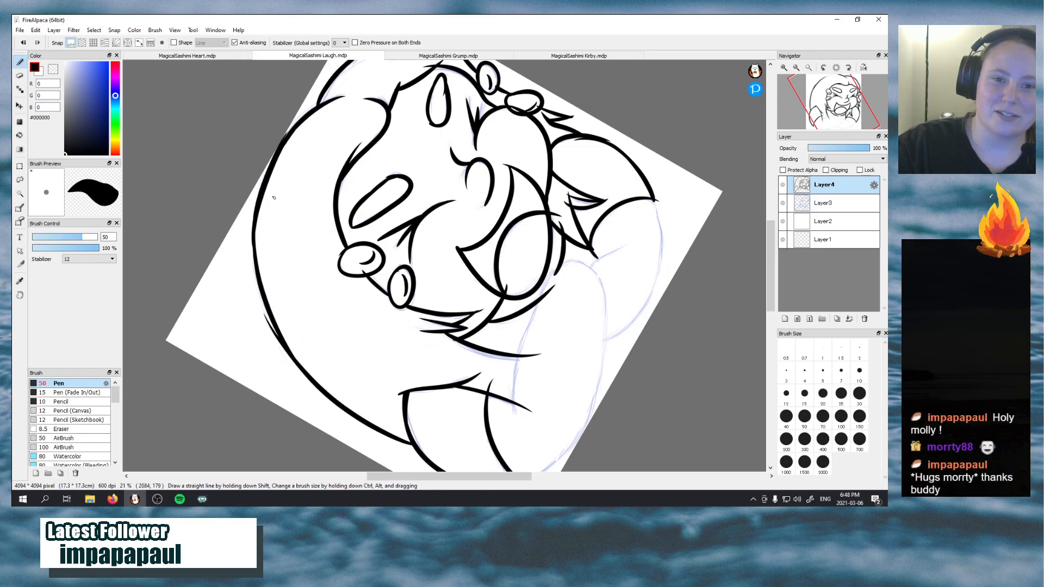
left_click_drag(256, 225, 261, 277)
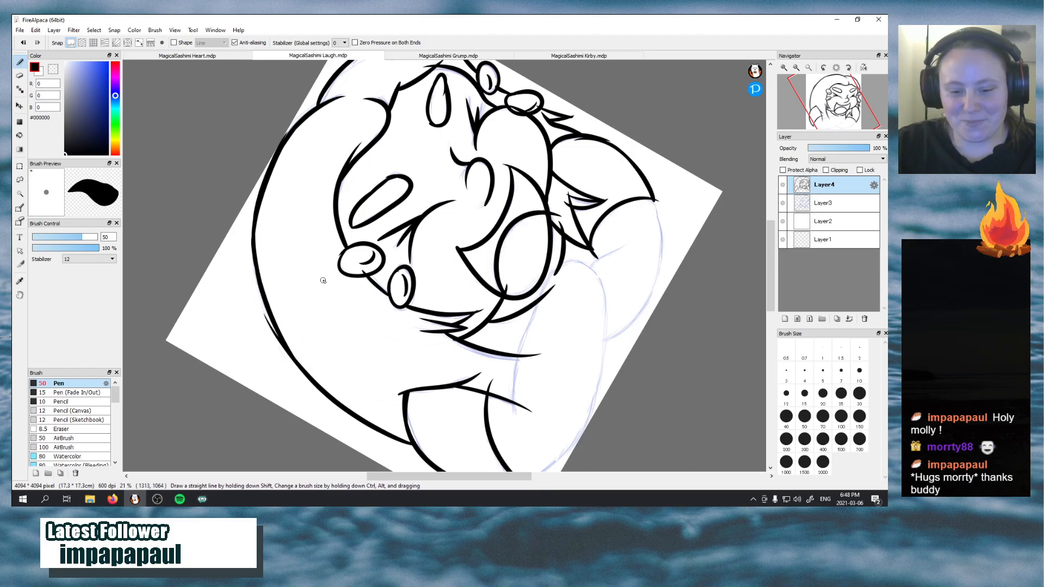
left_click(837, 69)
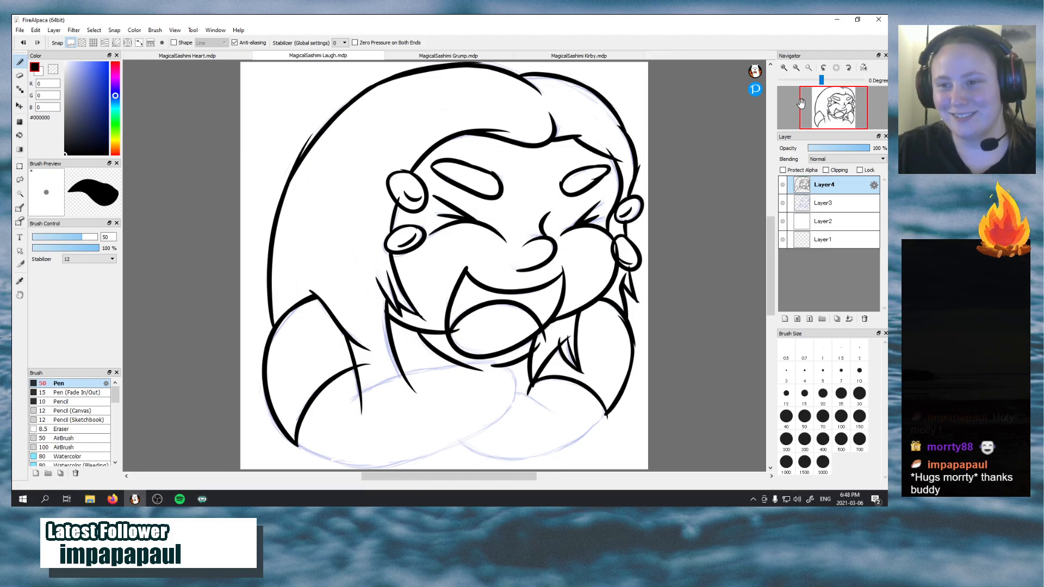
Ink the lower edge of the left forearm, curving from the elbow along the canvas's bottom to the other arm
left_click_drag(826, 105, 829, 116)
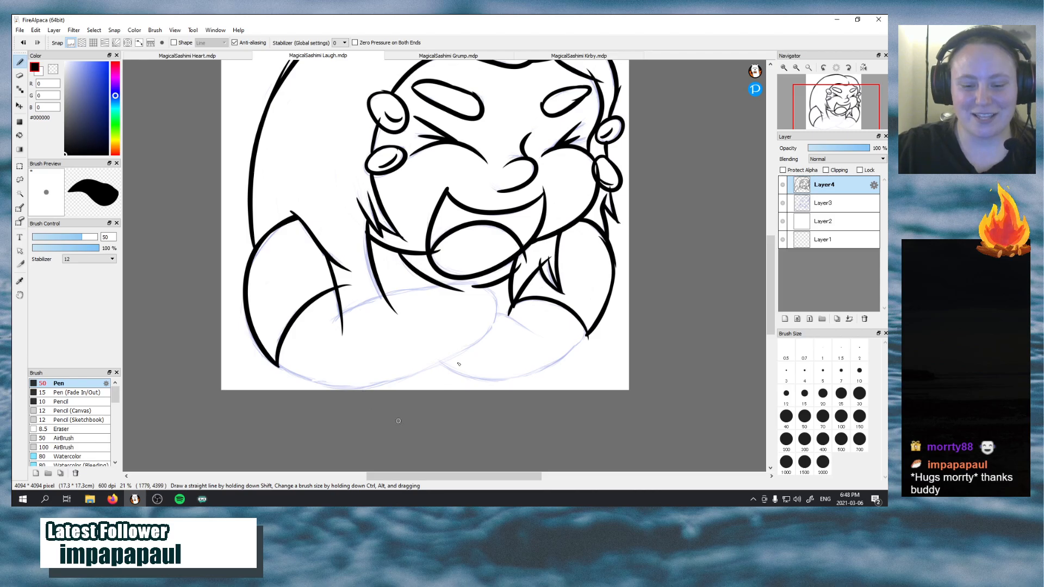
left_click_drag(278, 365, 372, 387)
key("ctrl+z")
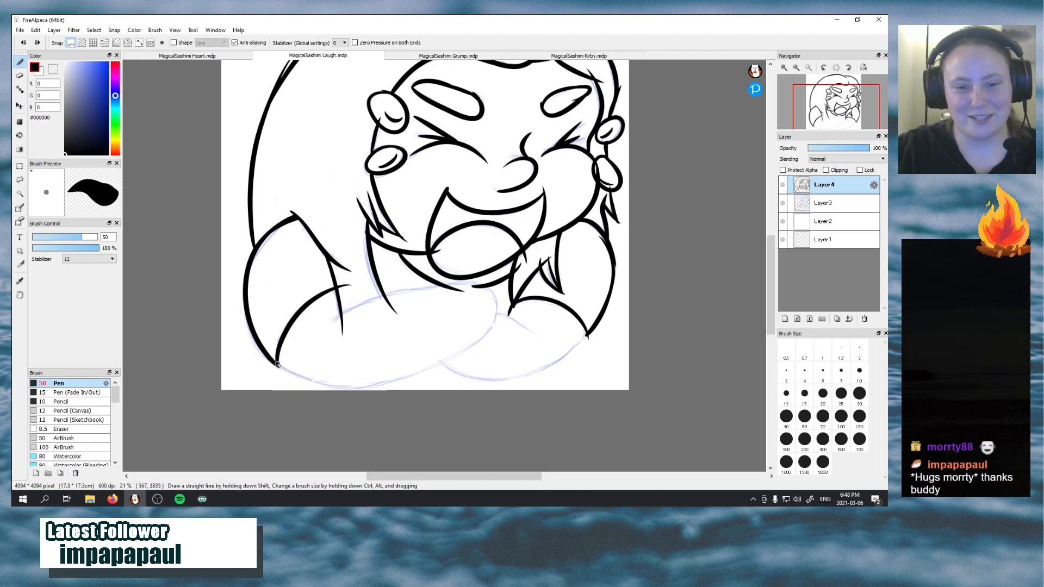
mouse_move(278, 364)
left_mouse_down()
mouse_move(373, 384)
mouse_move(442, 364)
left_mouse_up()
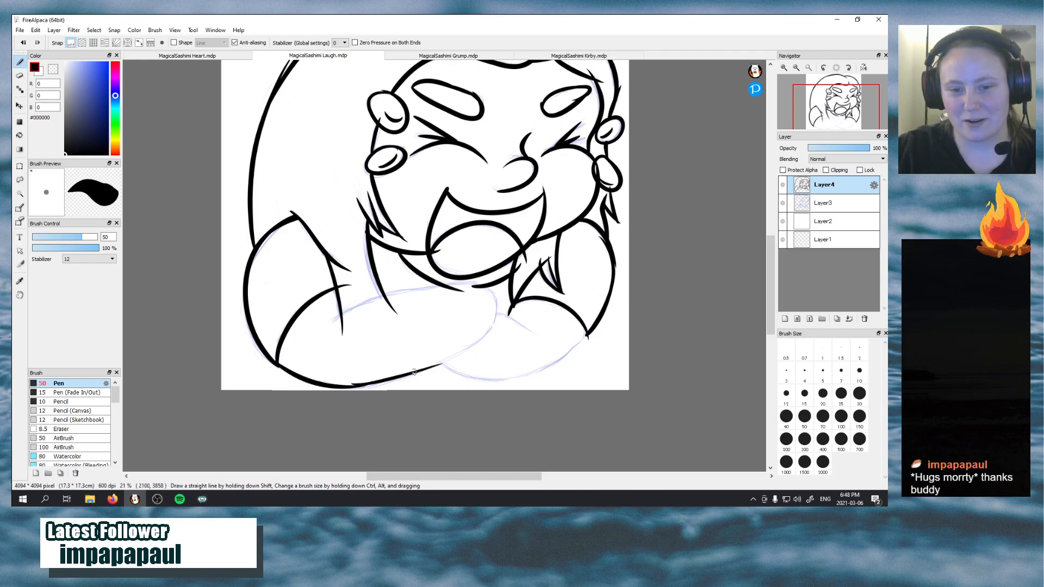
key("ctrl+z")
left_click_drag(351, 385, 450, 353)
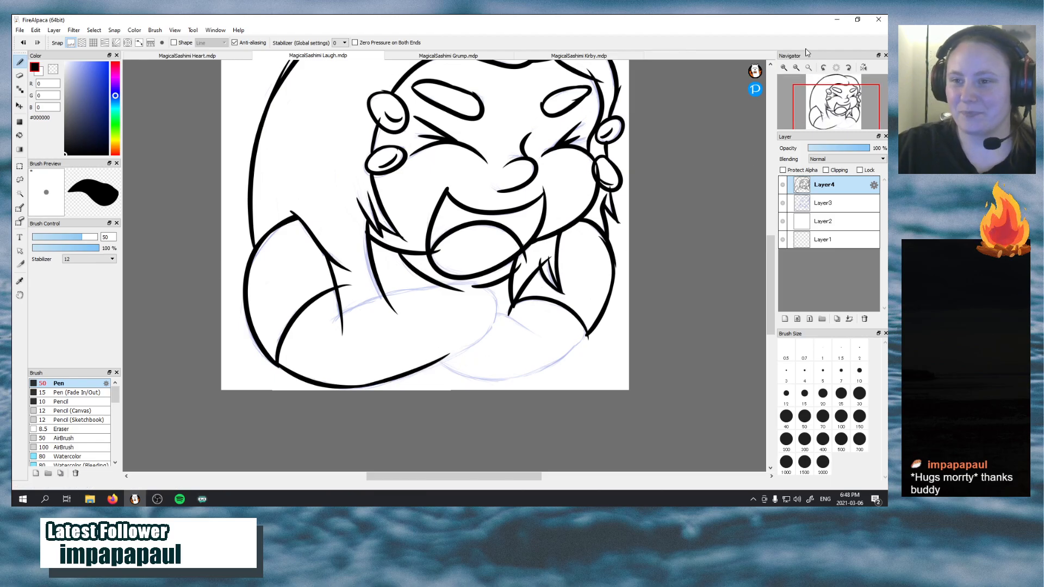
Rotate the canvas and ink the upper edge of the left forearm from the sleeve toward the chin
left_click(824, 68)
left_click(823, 68)
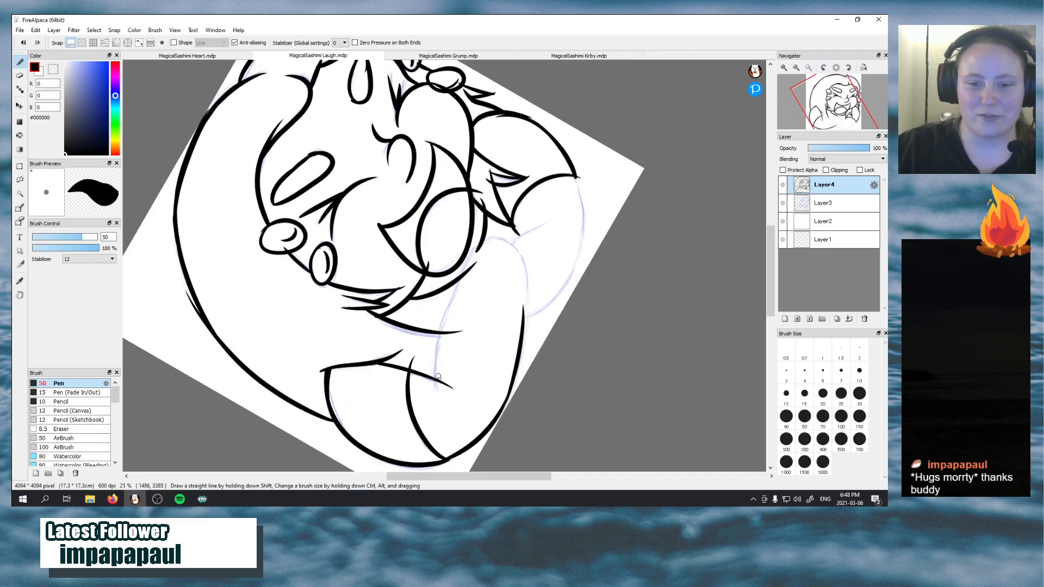
left_click_drag(436, 387, 477, 246)
key("ctrl+z")
left_click_drag(436, 396, 474, 260)
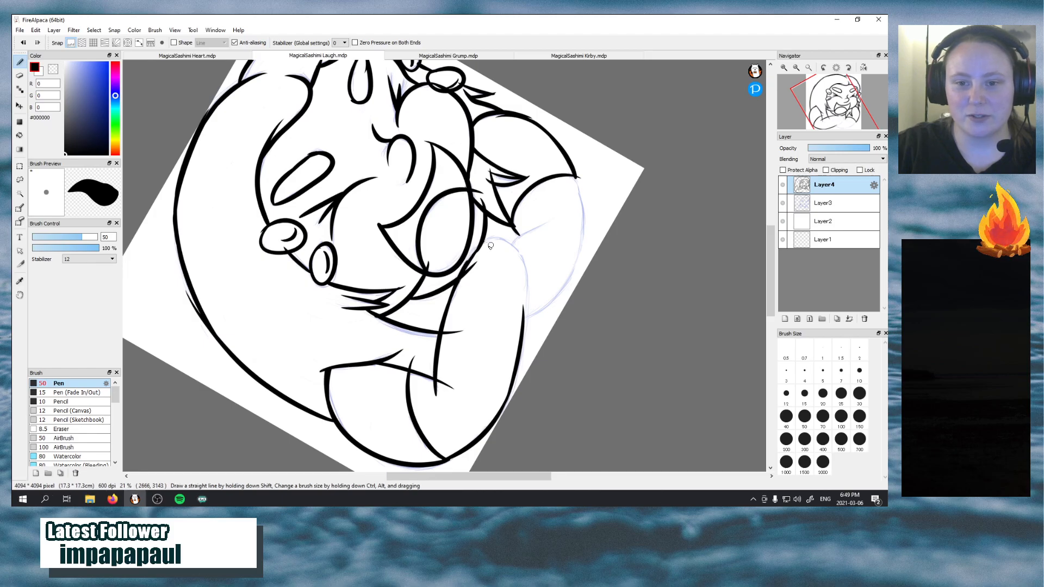
Extend the left forearm's upper outline into the start of its rounded end below the chin
left_click_drag(493, 240, 500, 246)
key("ctrl+z")
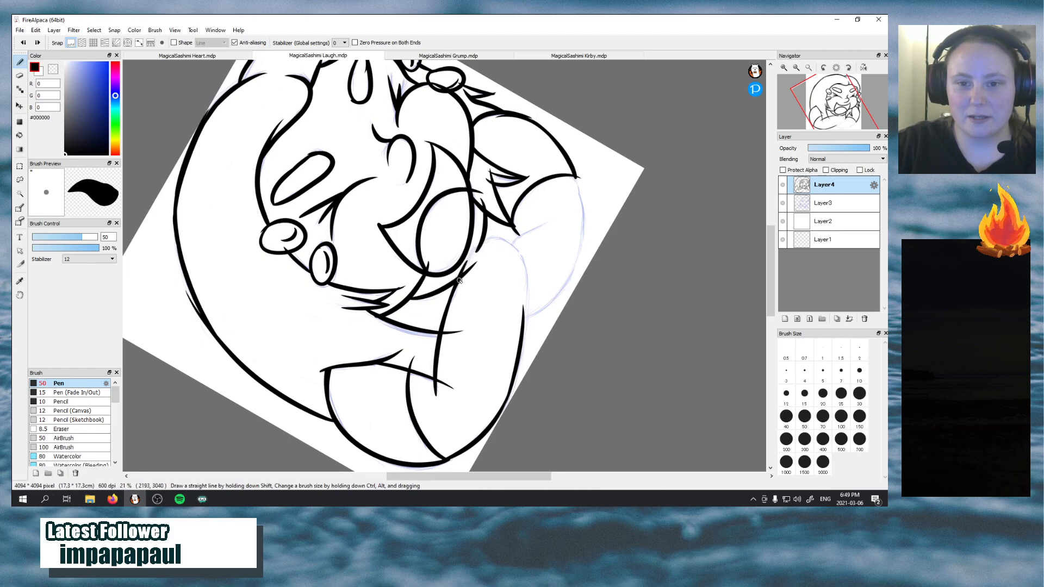
mouse_move(456, 288)
left_mouse_down()
mouse_move(474, 252)
mouse_move(500, 245)
left_mouse_up()
left_click_drag(462, 273, 509, 240)
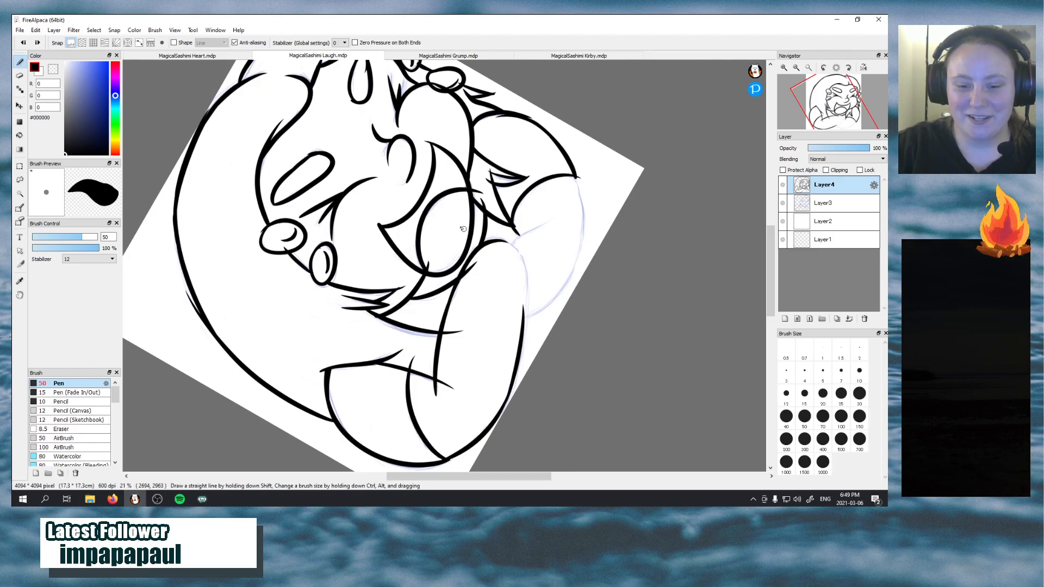
Close the rounded end of the left forearm by joining its upper outline to the lower edge
left_click_drag(484, 243, 526, 263)
key("ctrl+z")
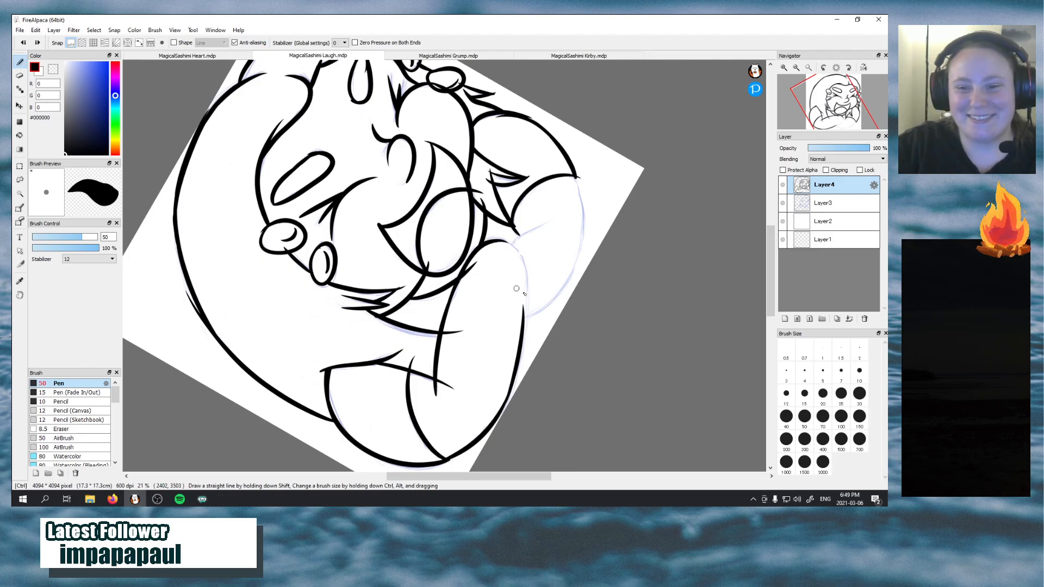
left_click_drag(522, 326, 527, 269)
key("ctrl+z")
mouse_move(523, 325)
left_mouse_down()
mouse_move(526, 284)
mouse_move(503, 240)
mouse_move(504, 273)
mouse_move(500, 242)
mouse_move(520, 278)
left_mouse_up()
key("ctrl+z")
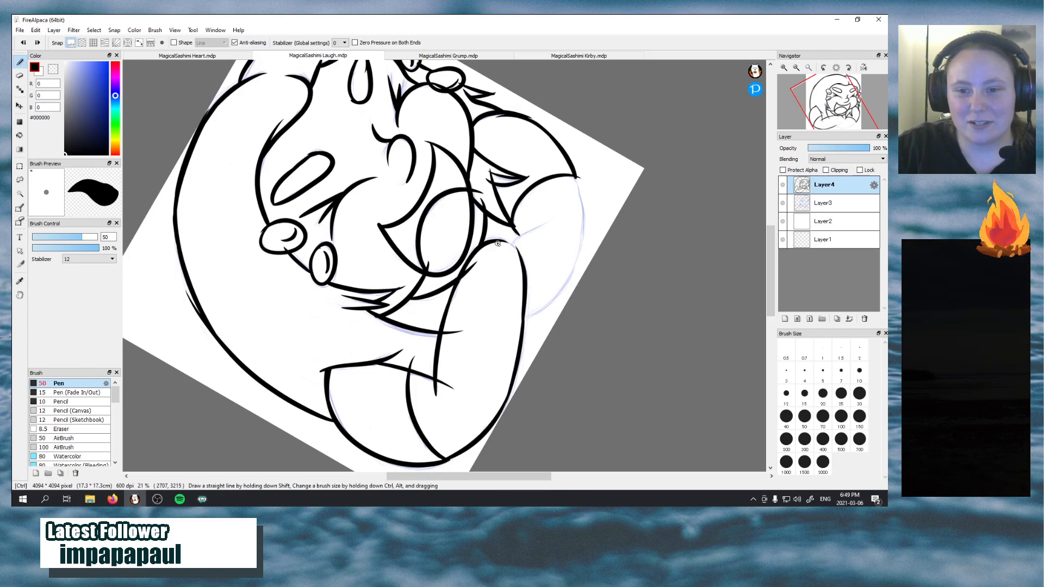
mouse_move(494, 241)
left_mouse_down()
mouse_move(518, 270)
mouse_move(495, 243)
mouse_move(518, 252)
mouse_move(519, 275)
mouse_move(502, 243)
mouse_move(521, 281)
left_mouse_up()
key("ctrl+z")
key("ctrl+z")
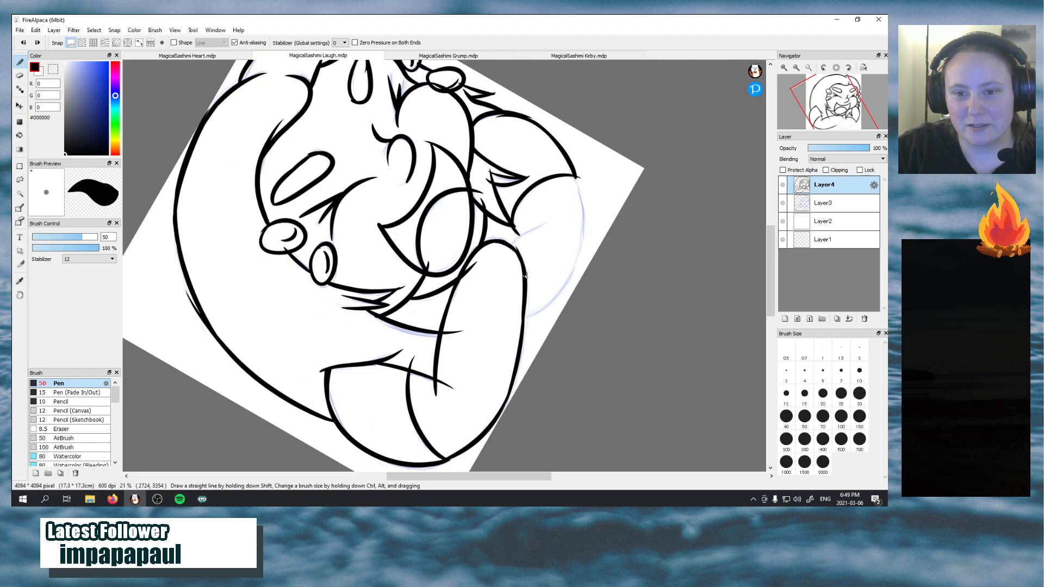
left_click_drag(505, 244, 518, 280)
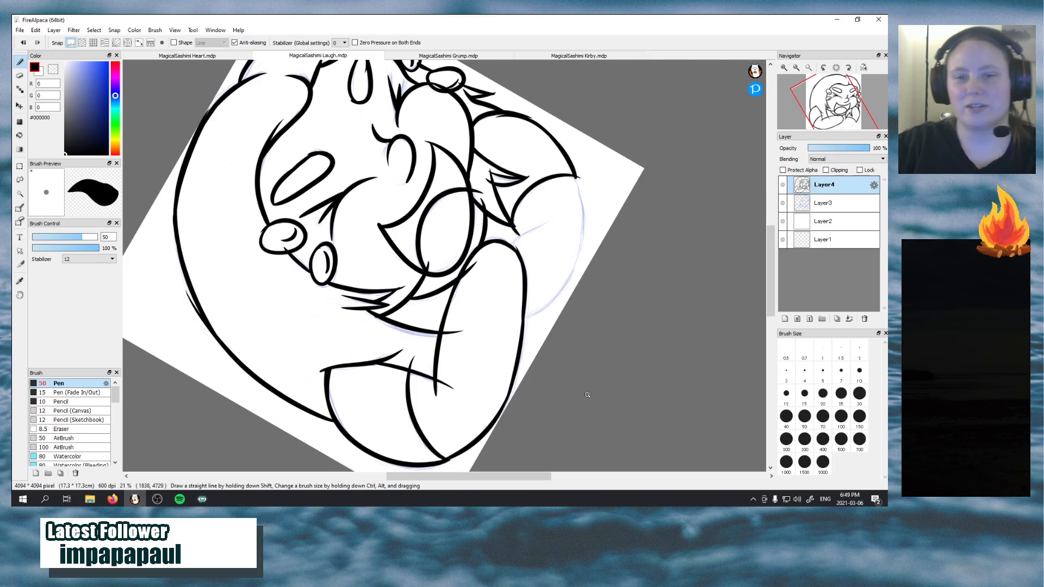
Rework the middle of the left forearm's lower outline with an overlapping stroke
left_click_drag(493, 420, 511, 368)
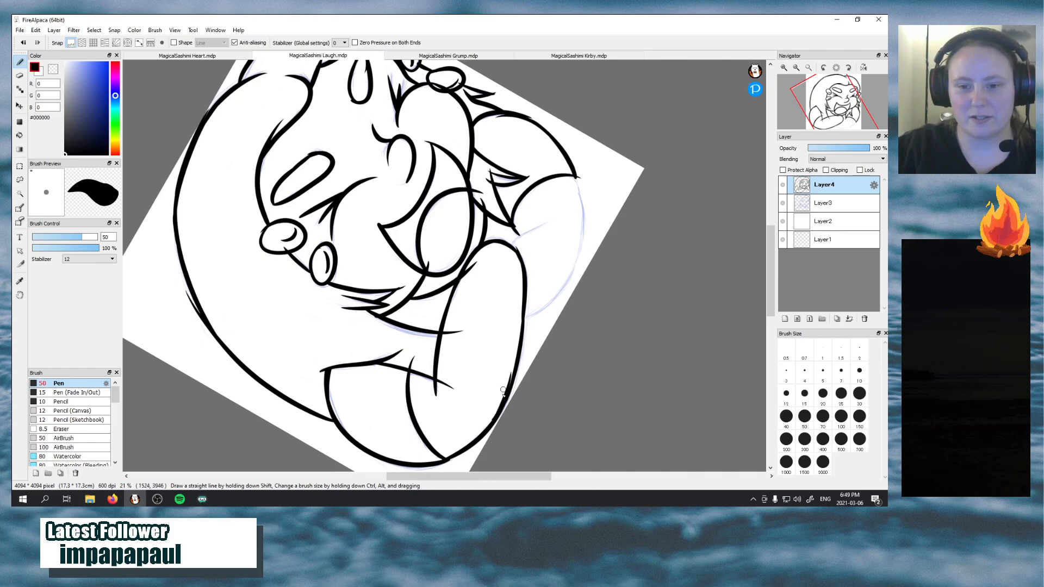
key("ctrl+z")
left_click_drag(493, 419, 512, 374)
key("ctrl+z")
mouse_move(495, 417)
left_mouse_down()
mouse_move(508, 394)
mouse_move(509, 365)
left_mouse_up()
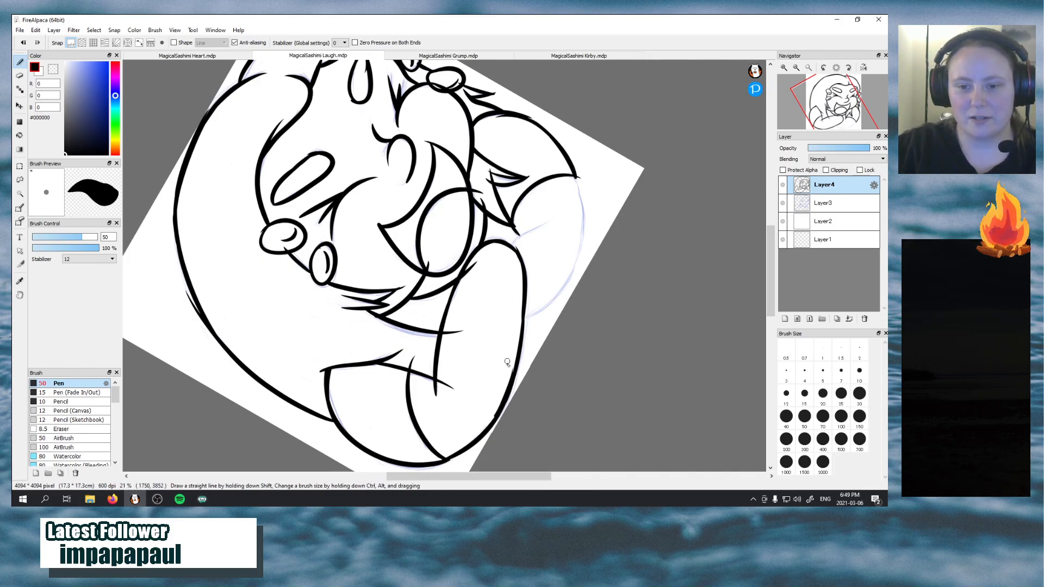
key("ctrl+z")
left_click_drag(495, 418, 506, 372)
key("ctrl+z")
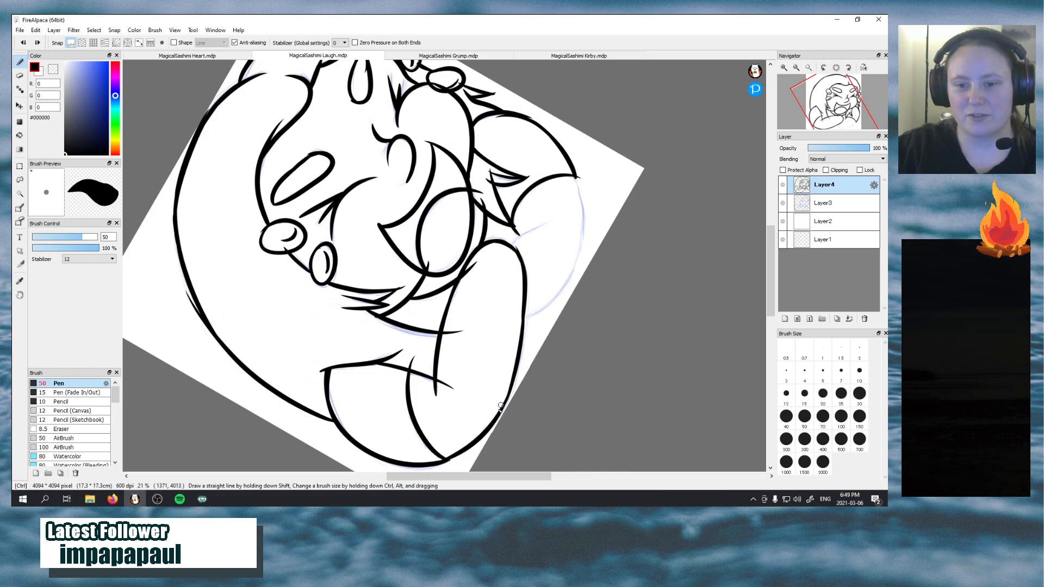
left_click_drag(493, 422, 517, 329)
key("ctrl+z")
key("ctrl+z")
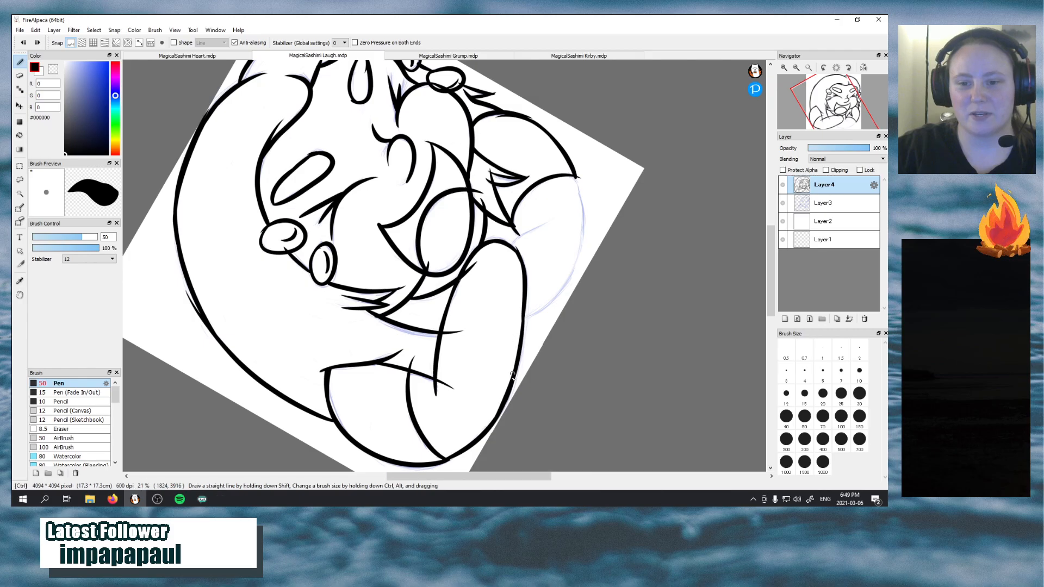
left_click_drag(506, 394, 518, 330)
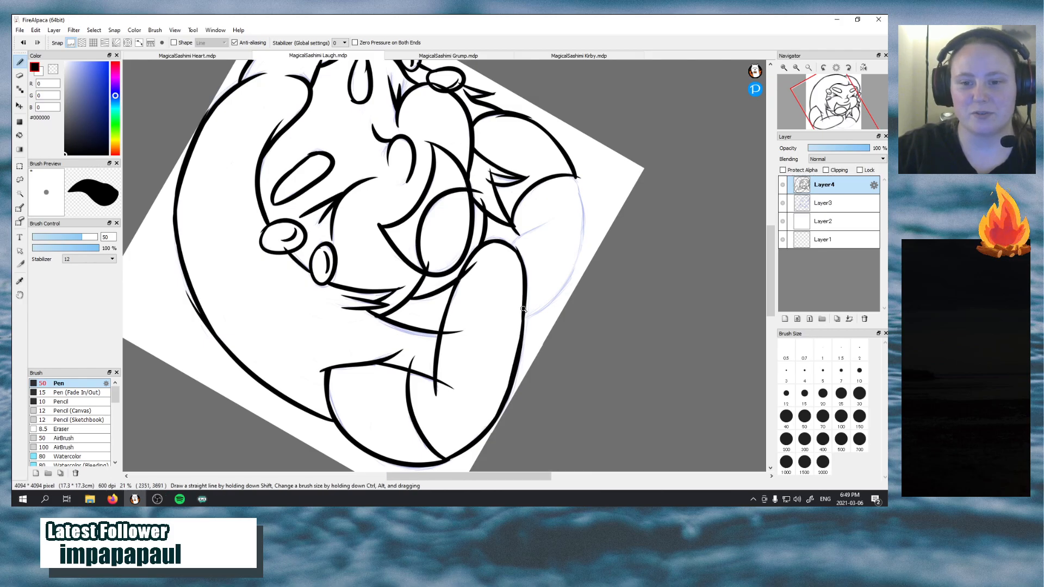
Ink the short crease line running from the left forearm's rounded end into the right arm
left_click_drag(511, 244, 550, 219)
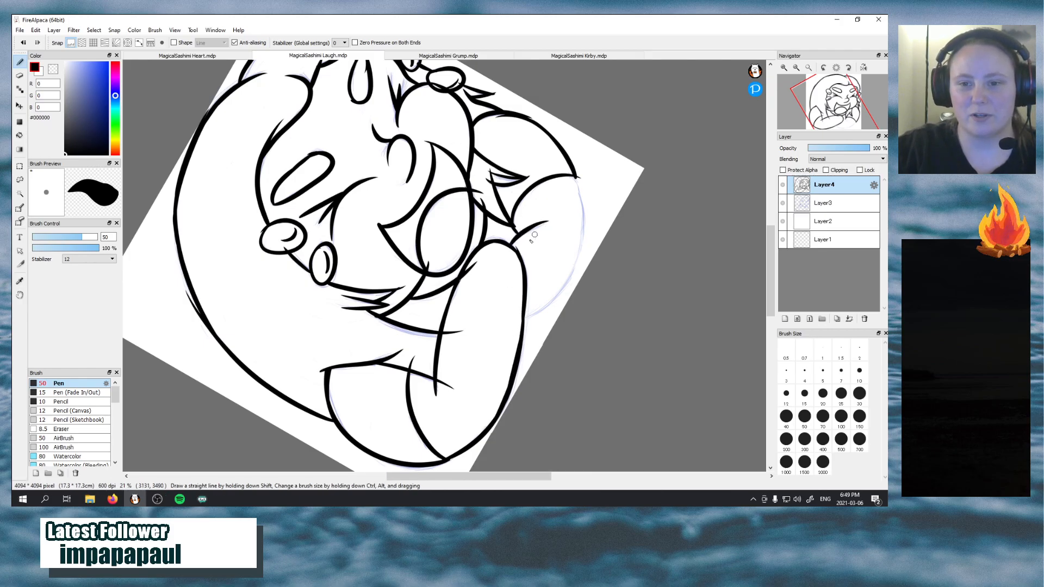
key("ctrl+z")
mouse_move(511, 247)
left_mouse_down()
mouse_move(555, 235)
mouse_move(555, 218)
left_mouse_up()
key("ctrl+z")
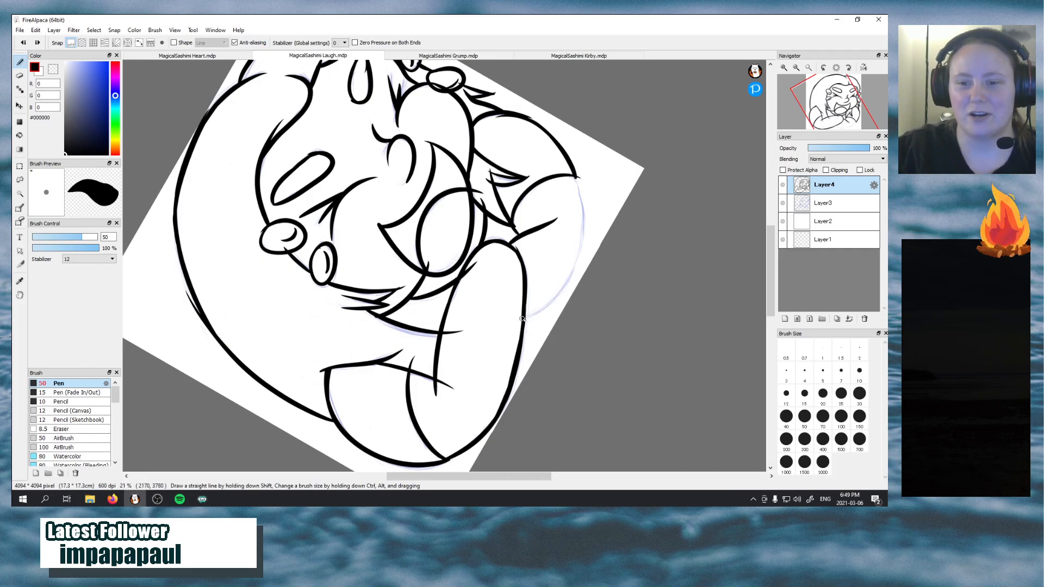
Ink the outer curve of the right forearm from the left forearm's edge to the right elbow
mouse_move(525, 319)
left_mouse_down()
mouse_move(591, 250)
mouse_move(583, 221)
left_mouse_up()
key("ctrl+z")
left_click_drag(524, 317, 578, 219)
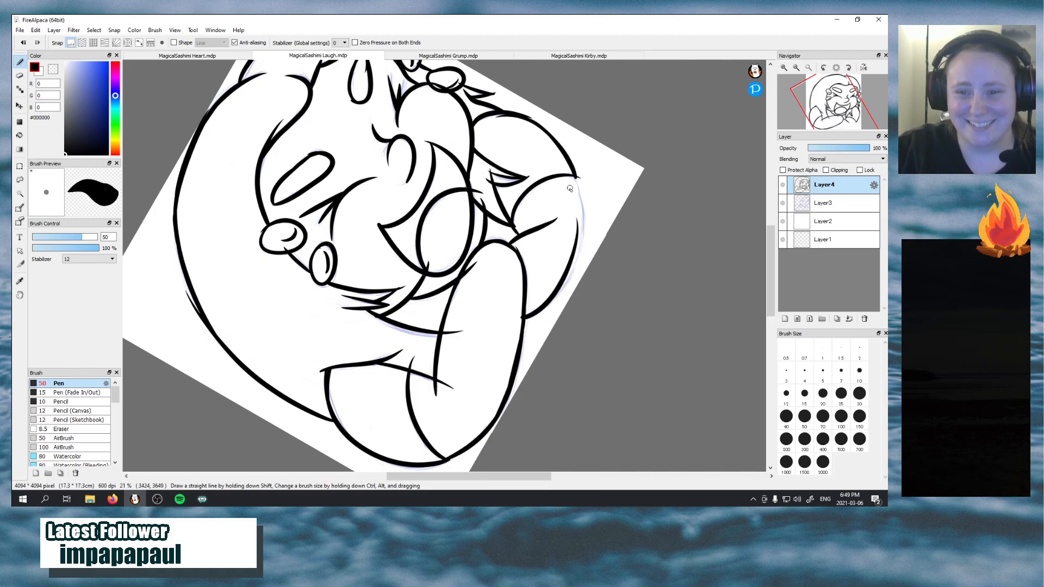
key("ctrl+z")
mouse_move(521, 320)
left_mouse_down()
mouse_move(579, 240)
mouse_move(565, 220)
left_mouse_up()
key("ctrl+z")
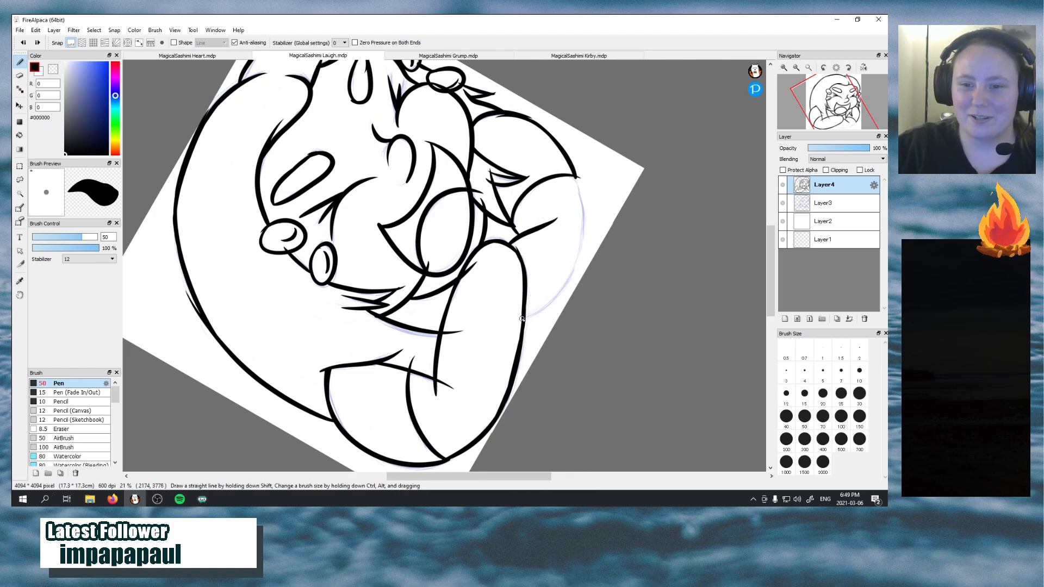
mouse_move(522, 321)
left_mouse_down()
mouse_move(582, 256)
mouse_move(580, 212)
left_mouse_up()
key("ctrl+z")
left_click_drag(575, 177, 560, 262)
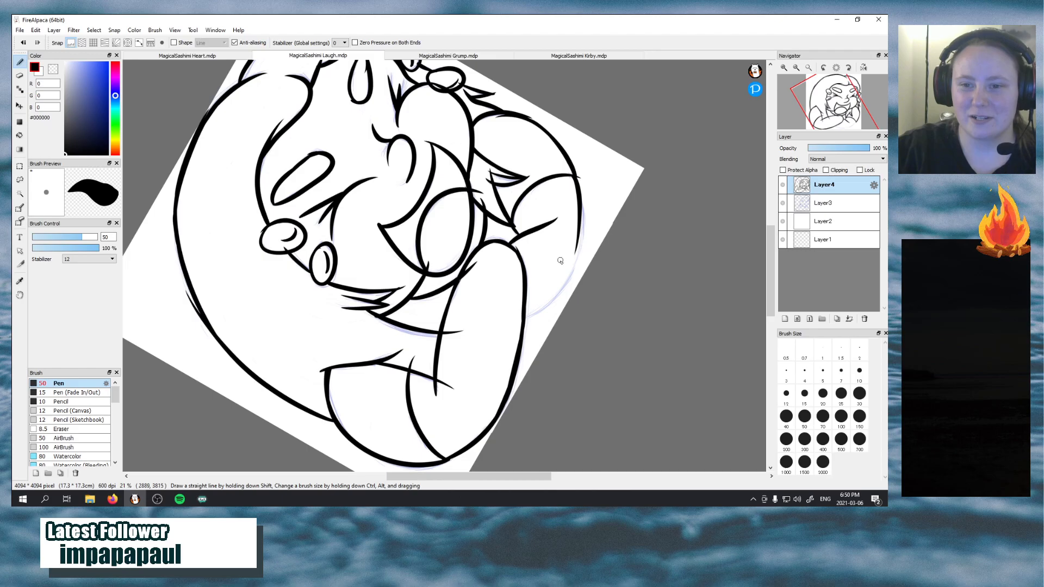
key("ctrl+z")
mouse_move(524, 319)
left_mouse_down()
mouse_move(581, 254)
mouse_move(572, 199)
left_mouse_up()
key("ctrl+z")
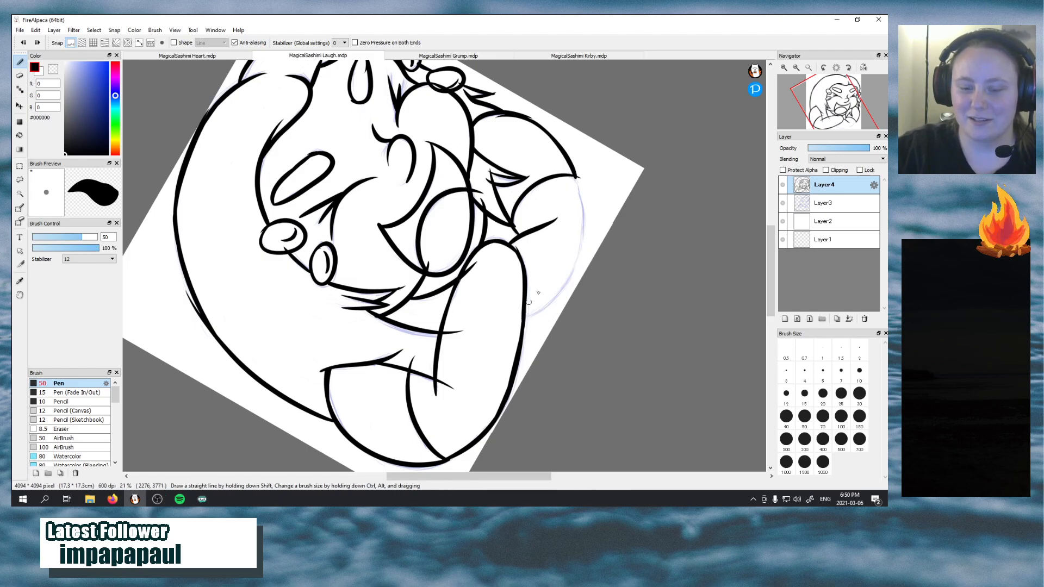
mouse_move(523, 321)
left_mouse_down()
mouse_move(578, 266)
mouse_move(572, 197)
left_mouse_up()
key("ctrl+z")
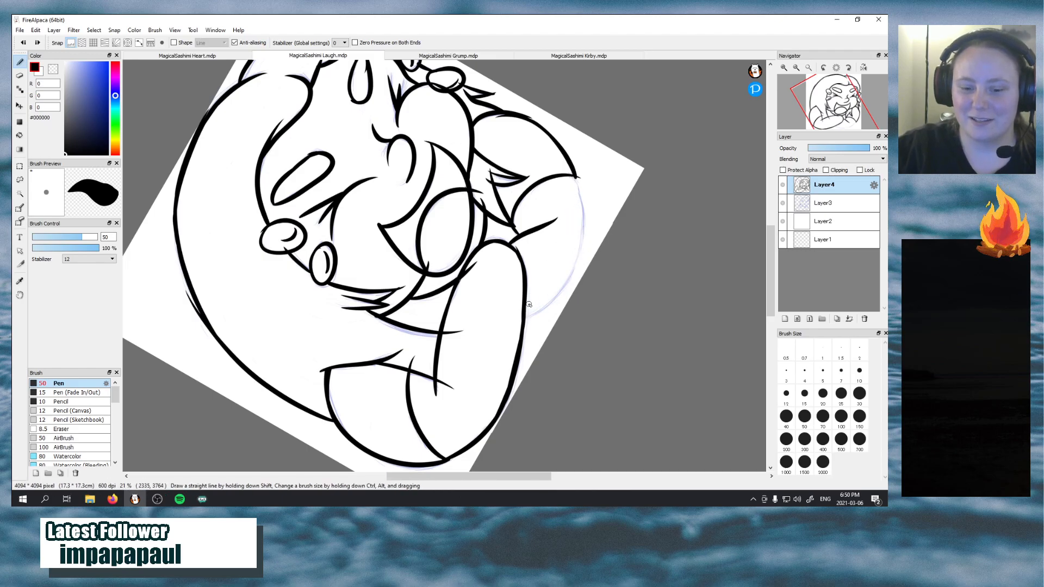
mouse_move(521, 318)
left_mouse_down()
mouse_move(538, 308)
mouse_move(580, 188)
mouse_move(574, 180)
left_mouse_up()
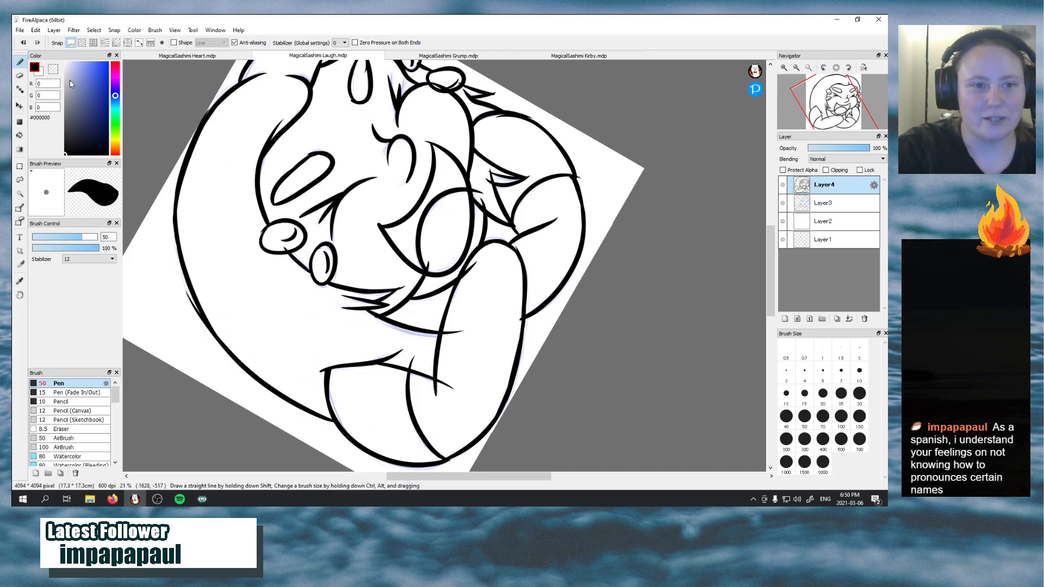
Erase the line ends overlapping inside the left forearm using the transparent colour
left_click(53, 70)
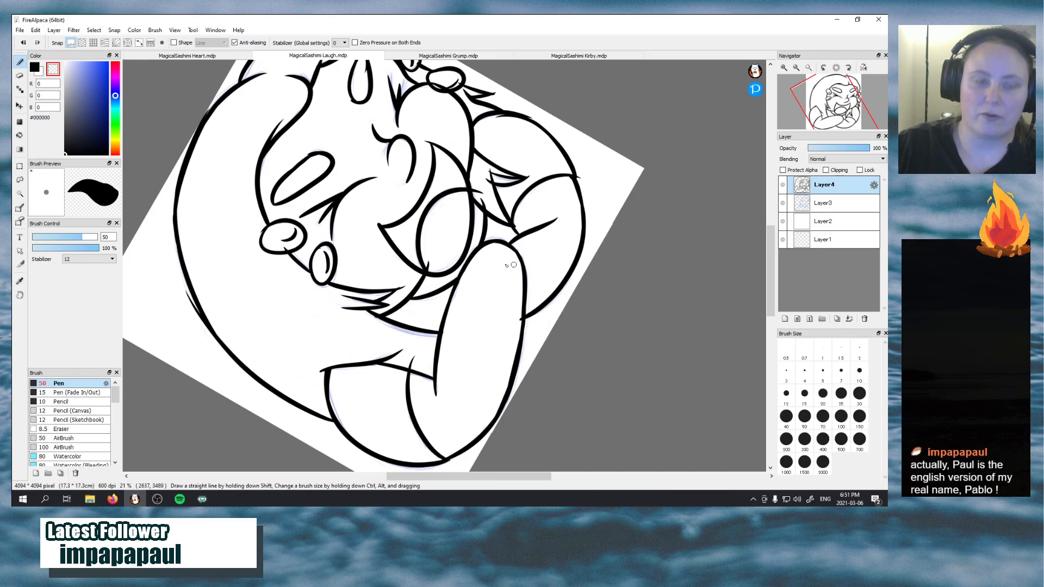
left_click(35, 67)
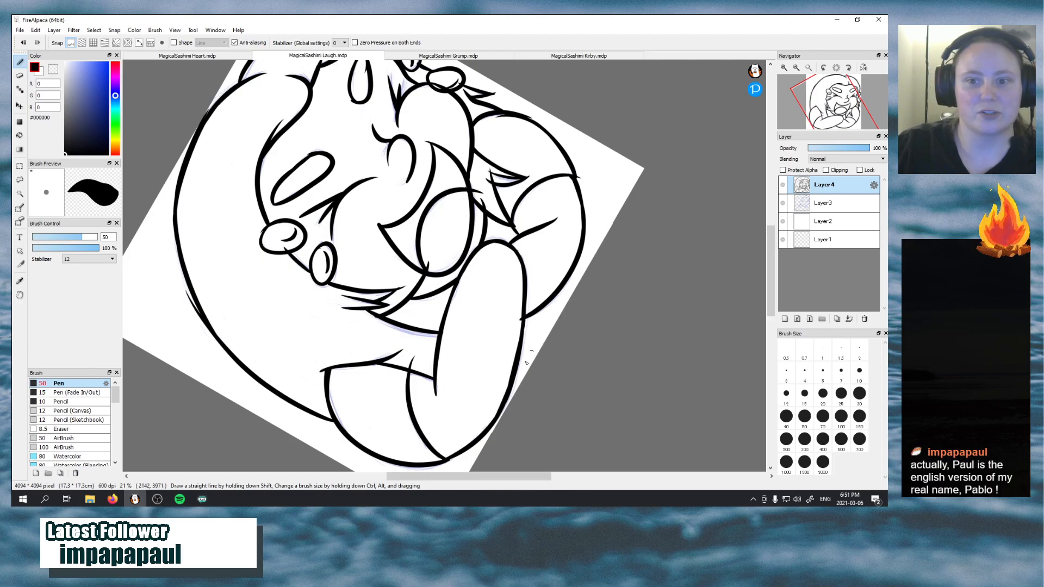
key("x")
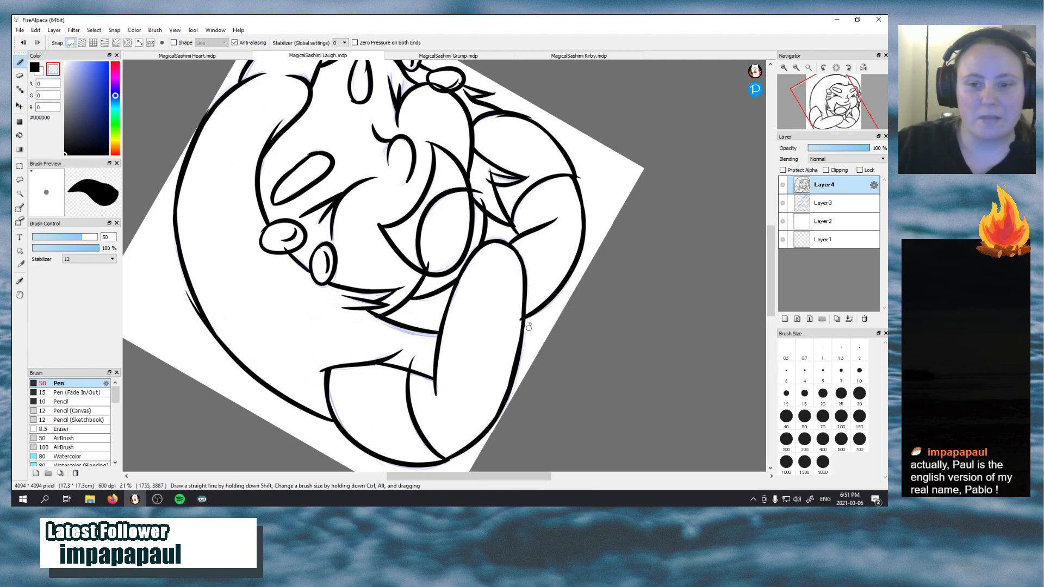
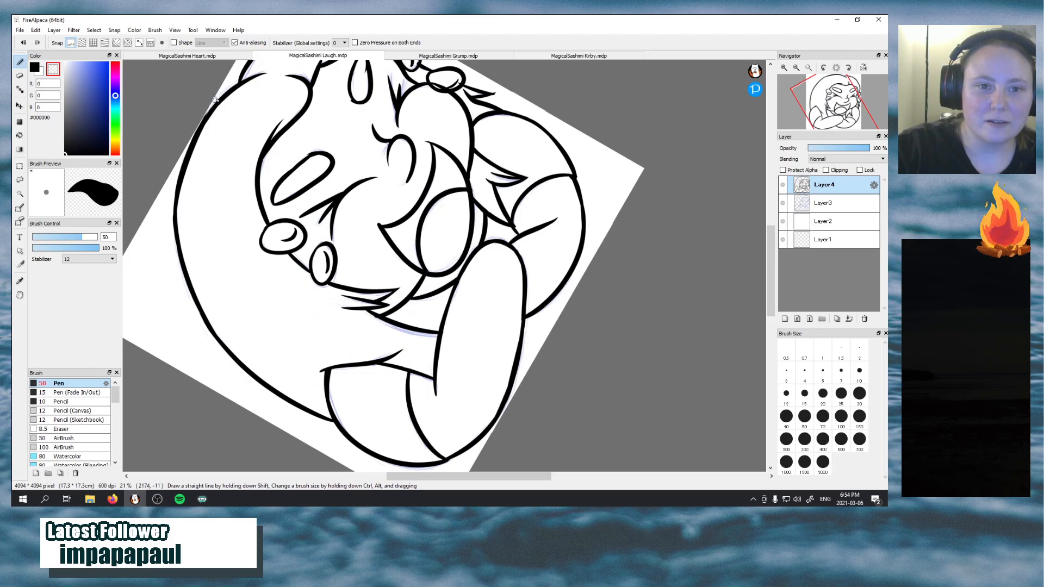
left_click(35, 67)
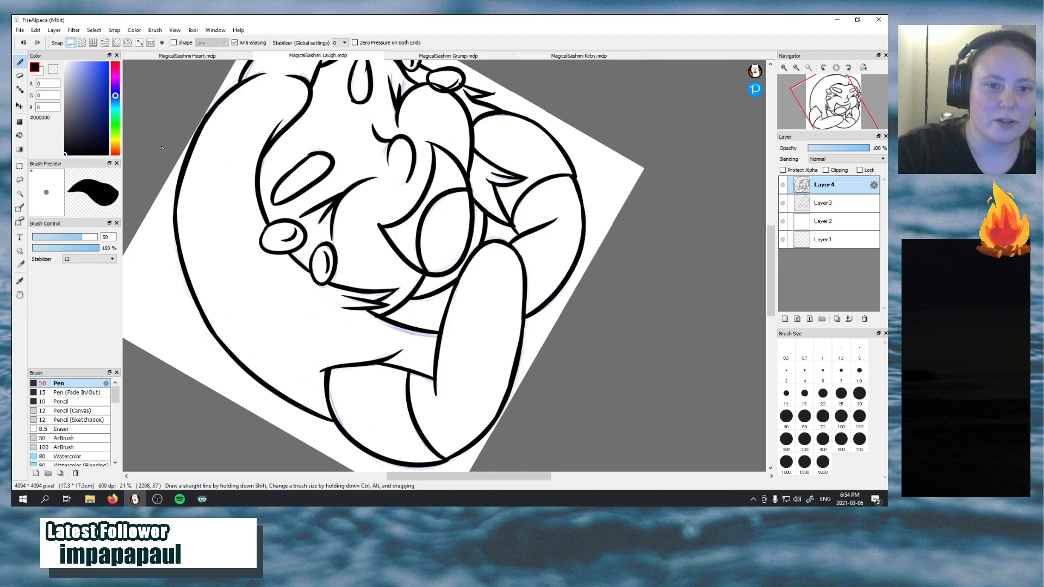
left_click(53, 69)
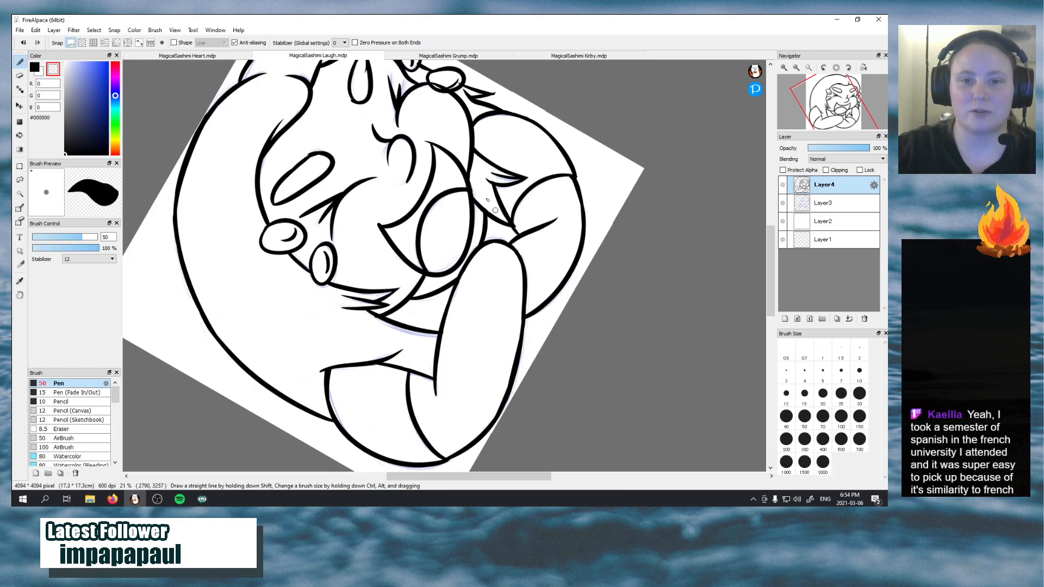
left_click_drag(771, 252, 771, 226)
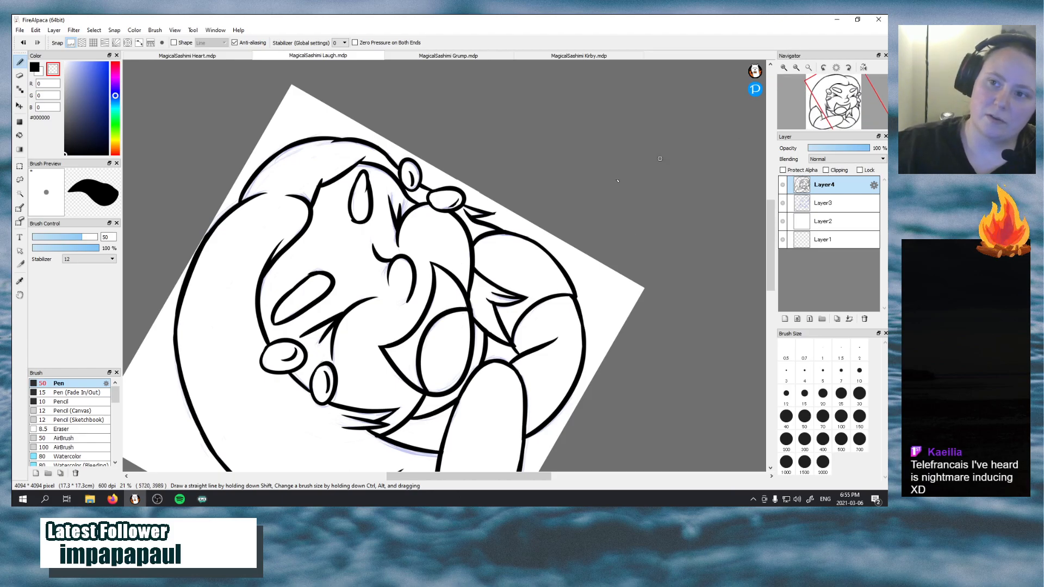
key("ctrl+z")
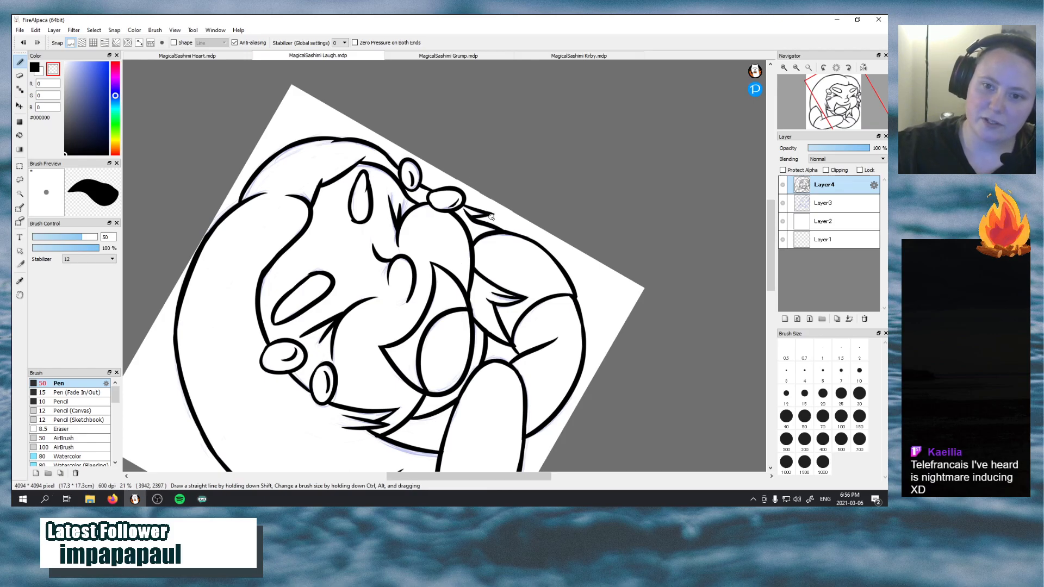
Add a new layer directly above Layer3, beneath the line art on Layer4
left_click(837, 68)
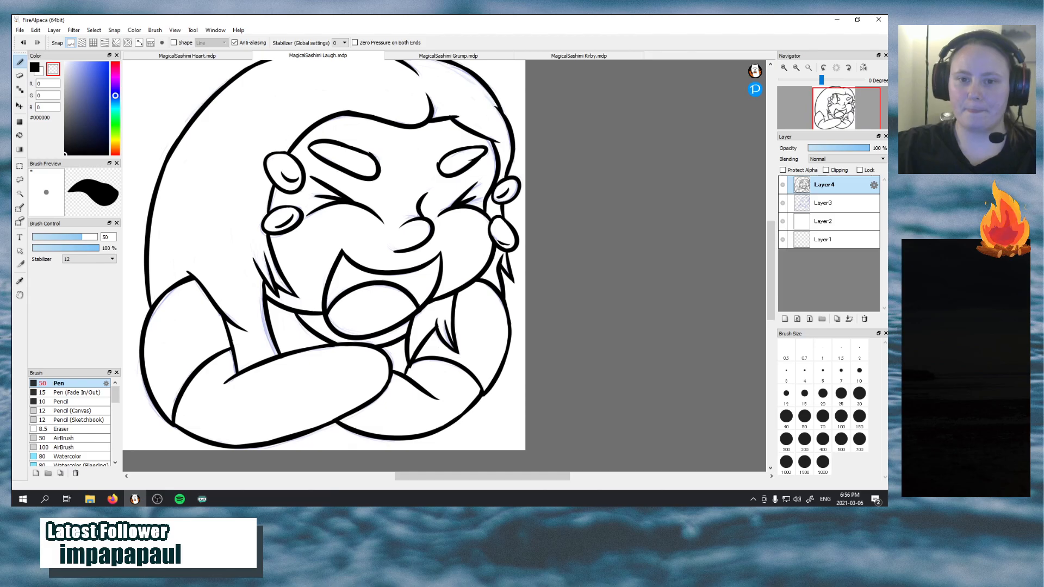
left_click(833, 106)
left_click_drag(833, 107, 836, 107)
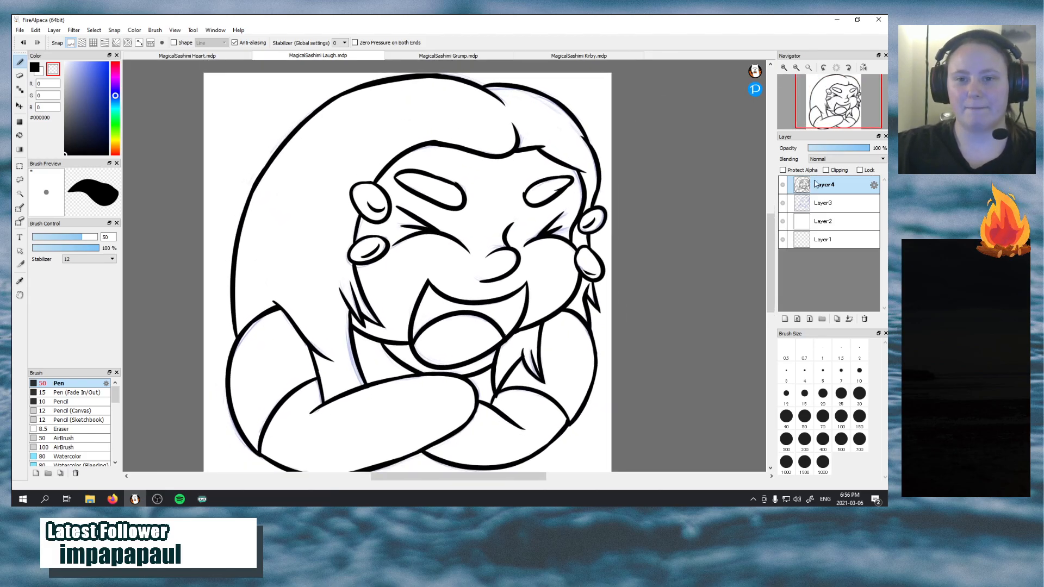
left_click(848, 203)
left_click(784, 319)
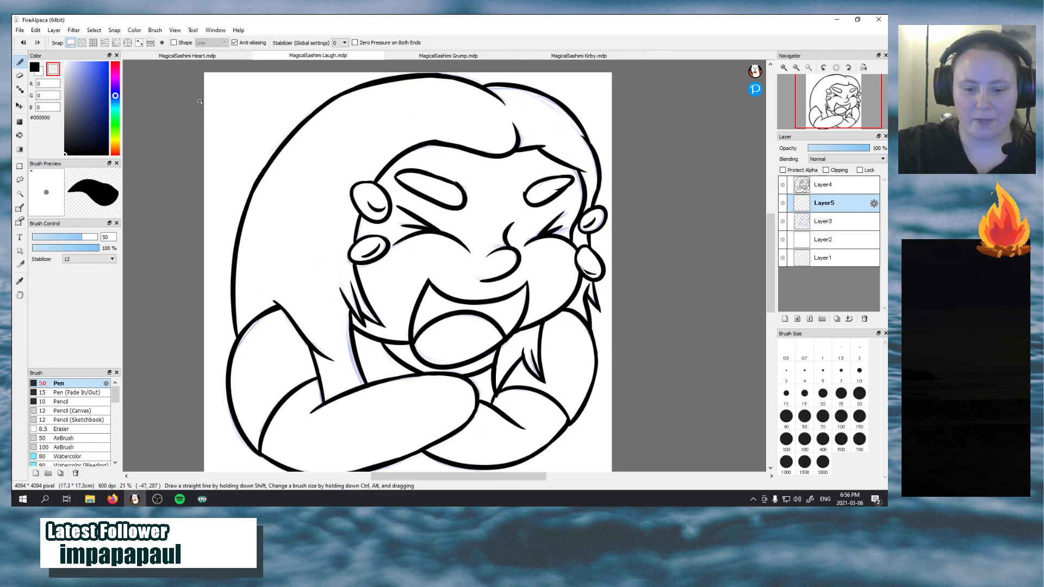
Pick the brown base hair colour #7C5530 from the MagicalSashimi Heart drawing and return to the MagicalSashimi Laugh drawing
left_click(210, 56)
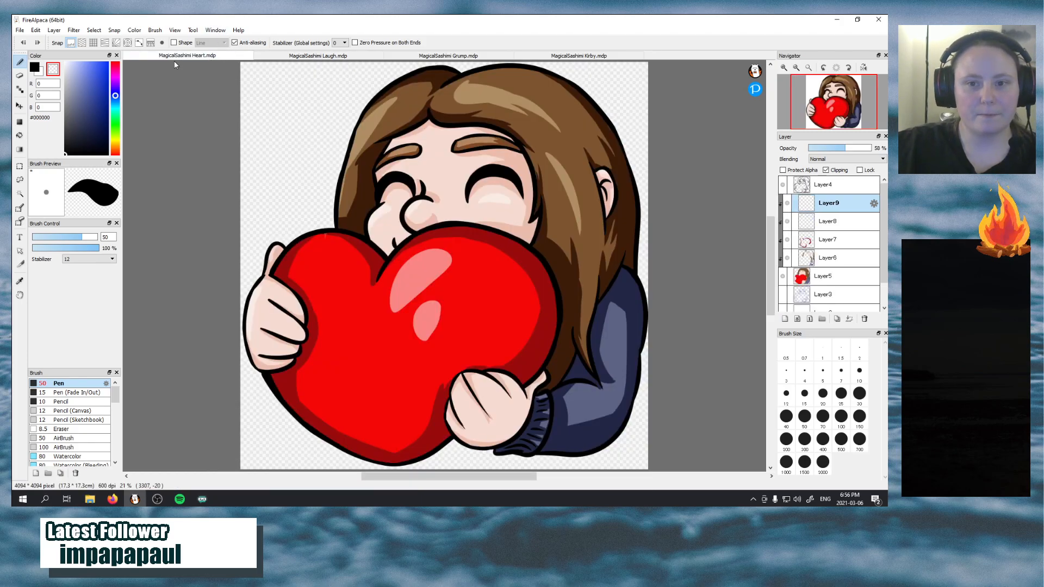
left_click(20, 281)
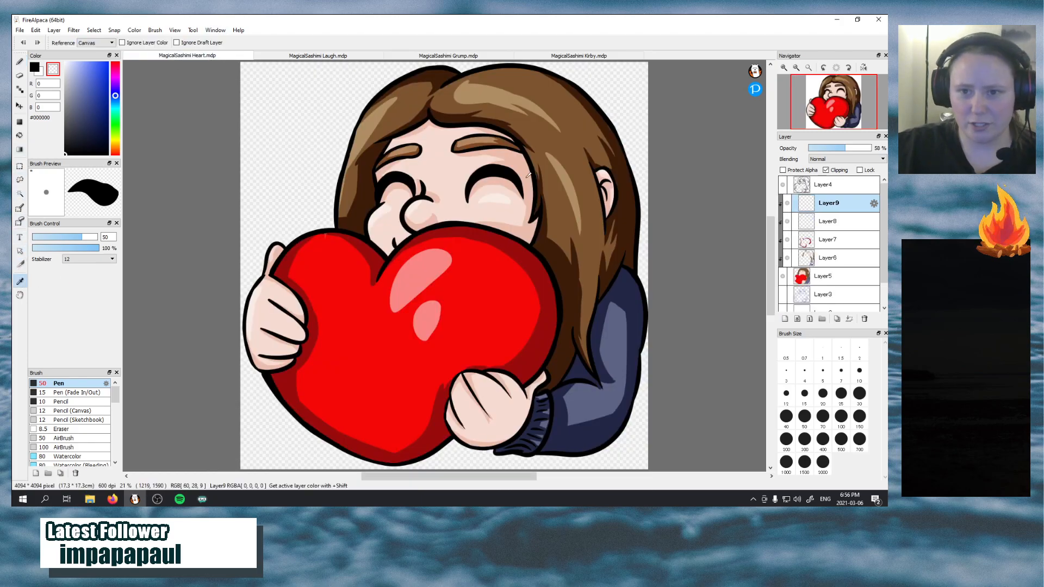
left_click(544, 174)
left_click(342, 56)
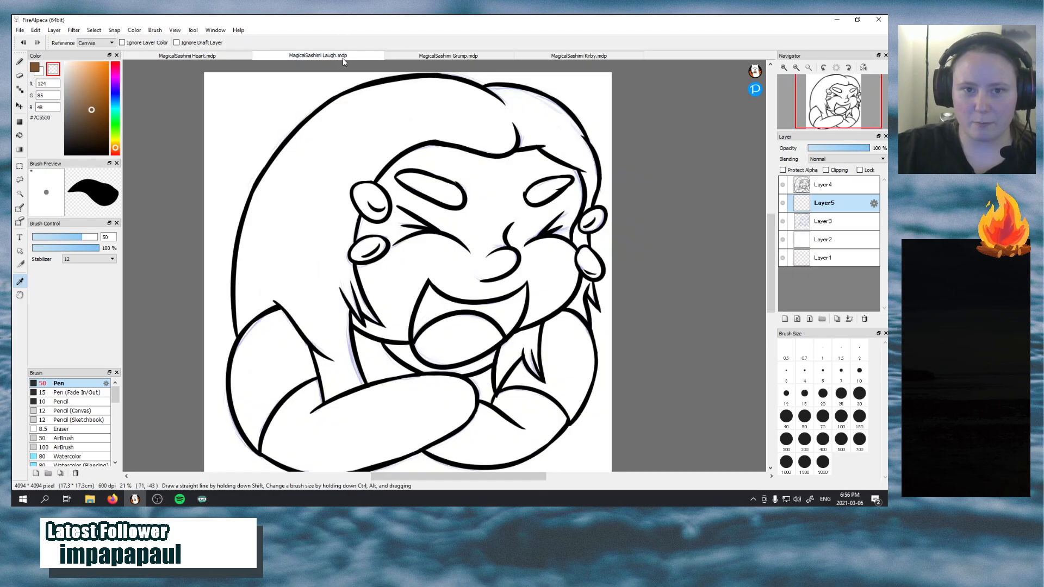
Rough in the brown base colour over the crown and the long left-hand hair on Layer5 with the Pen at size 100
left_click(19, 62)
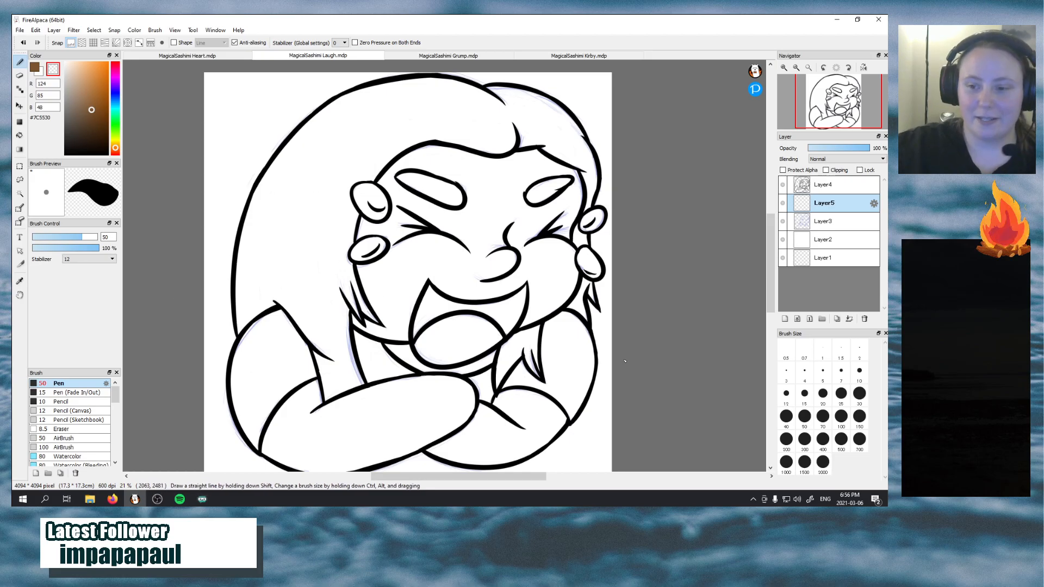
left_click(841, 416)
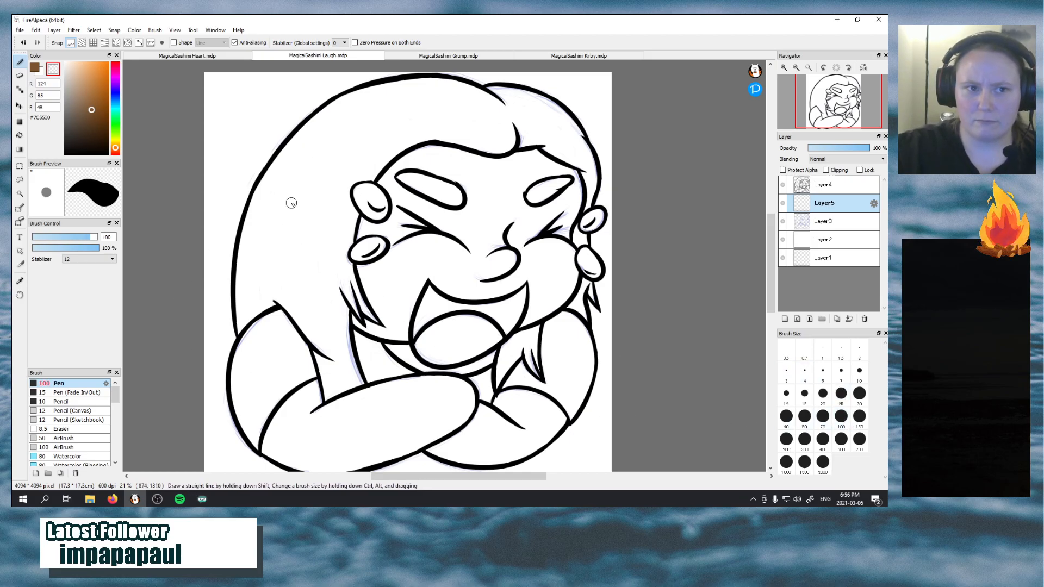
left_click(36, 68)
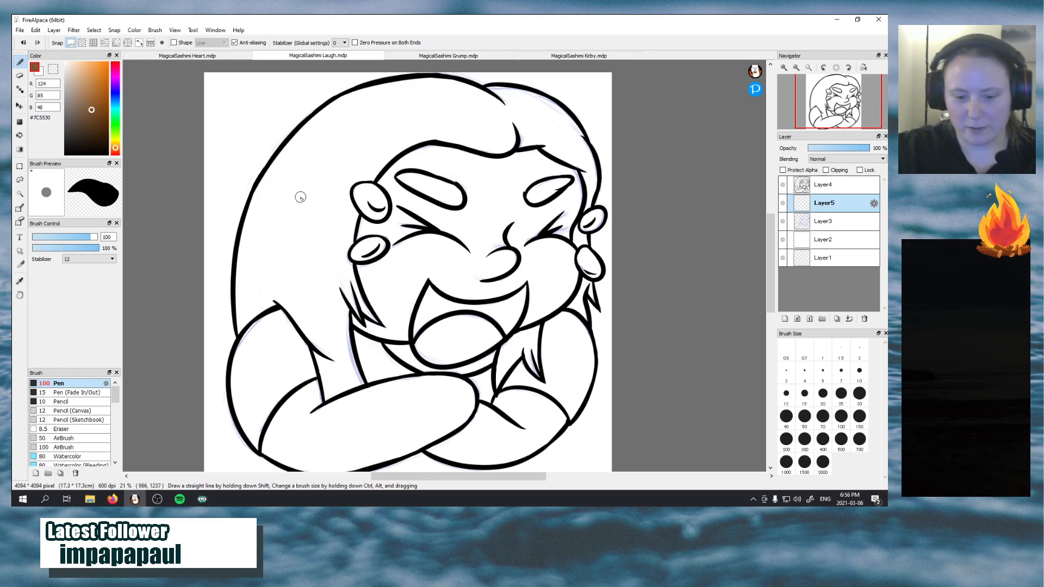
mouse_move(312, 163)
left_mouse_down()
mouse_move(334, 136)
mouse_move(287, 223)
mouse_move(299, 230)
mouse_move(360, 127)
mouse_move(281, 250)
mouse_move(351, 143)
mouse_move(303, 265)
mouse_move(358, 138)
mouse_move(311, 307)
mouse_move(352, 152)
mouse_move(326, 304)
mouse_move(333, 251)
mouse_move(322, 270)
mouse_move(339, 357)
mouse_move(304, 271)
mouse_move(333, 364)
mouse_move(293, 253)
mouse_move(313, 326)
mouse_move(288, 168)
mouse_move(299, 150)
mouse_move(246, 249)
mouse_move(321, 132)
mouse_move(274, 215)
mouse_move(361, 110)
mouse_move(297, 185)
mouse_move(404, 90)
mouse_move(337, 162)
mouse_move(406, 104)
mouse_move(345, 141)
mouse_move(429, 101)
mouse_move(366, 152)
mouse_move(449, 116)
mouse_move(499, 121)
mouse_move(463, 113)
mouse_move(533, 124)
left_mouse_up()
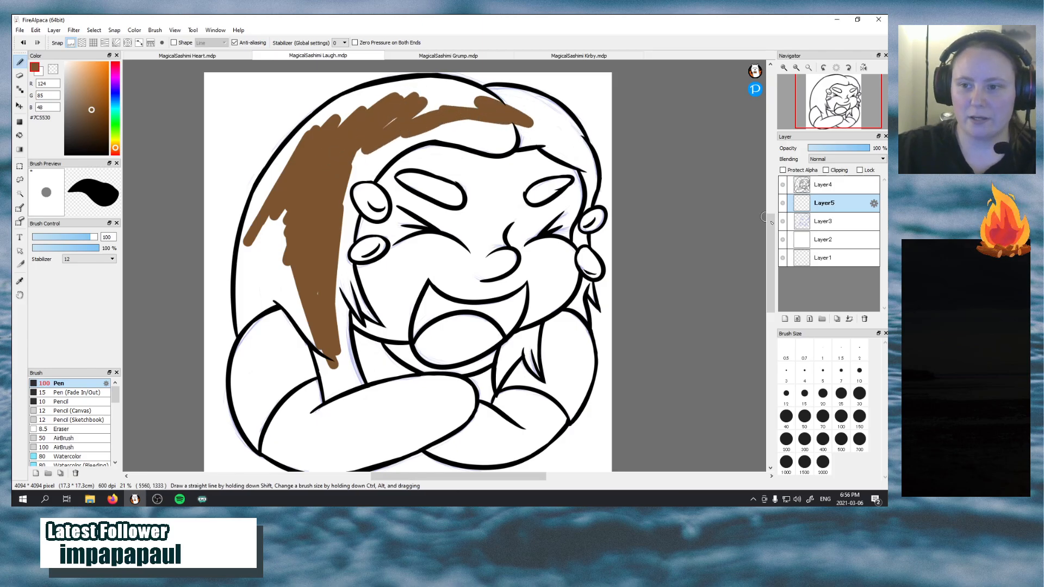
Hide the sketch on Layer3 and extend the brown fill out to the left outline of the hair
left_click(782, 207)
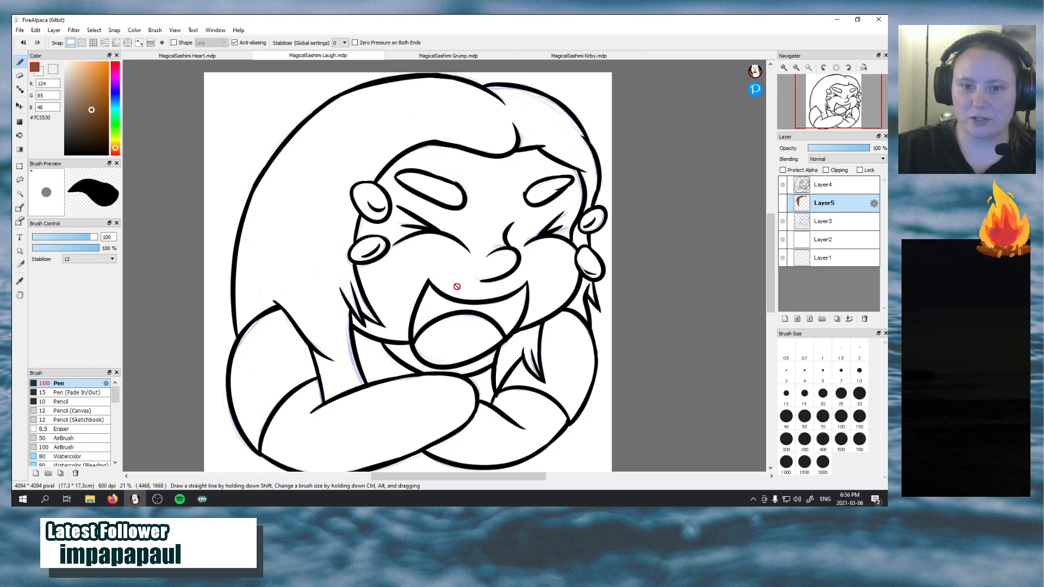
left_click(783, 203)
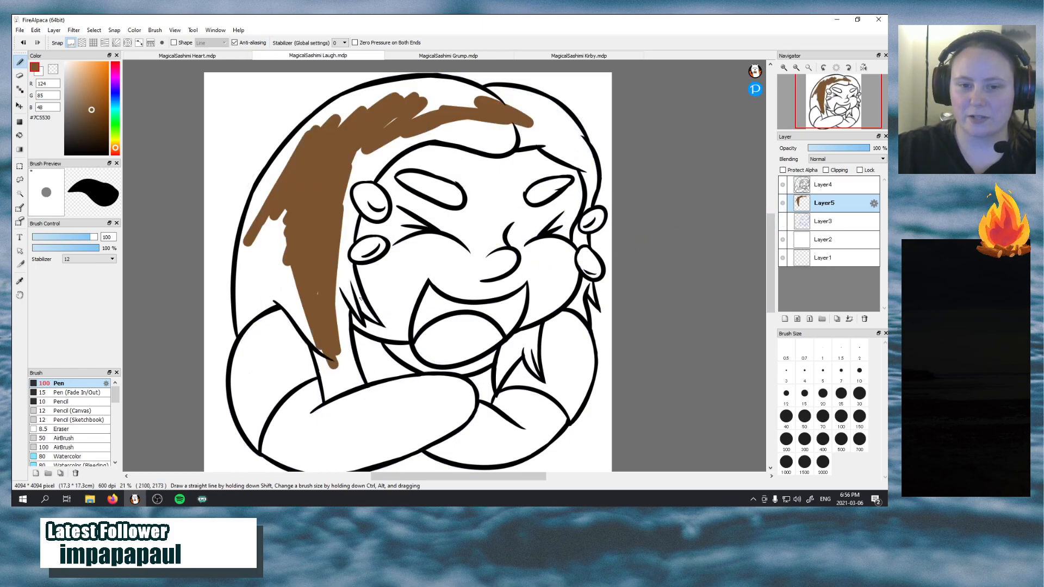
mouse_move(302, 263)
left_mouse_down()
mouse_move(271, 232)
mouse_move(286, 257)
mouse_move(278, 216)
mouse_move(292, 197)
mouse_move(246, 279)
mouse_move(254, 218)
mouse_move(238, 277)
mouse_move(249, 233)
left_mouse_up()
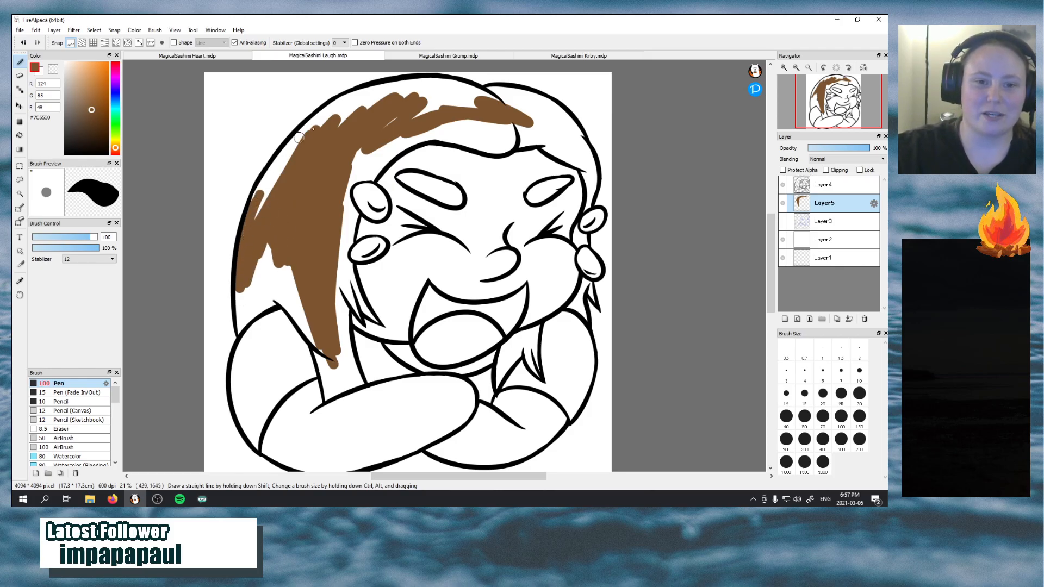
mouse_move(299, 137)
left_mouse_down()
mouse_move(256, 206)
mouse_move(256, 187)
mouse_move(338, 95)
mouse_move(299, 134)
mouse_move(375, 89)
mouse_move(320, 118)
mouse_move(347, 96)
mouse_move(376, 94)
mouse_move(335, 104)
mouse_move(381, 86)
mouse_move(354, 96)
mouse_move(426, 88)
mouse_move(313, 139)
mouse_move(396, 89)
mouse_move(342, 111)
mouse_move(354, 118)
mouse_move(319, 137)
mouse_move(253, 218)
mouse_move(291, 151)
mouse_move(256, 216)
mouse_move(262, 251)
mouse_move(282, 283)
mouse_move(291, 273)
mouse_move(278, 262)
mouse_move(323, 337)
mouse_move(301, 317)
mouse_move(328, 363)
mouse_move(313, 342)
mouse_move(319, 364)
mouse_move(315, 312)
mouse_move(338, 352)
mouse_move(343, 196)
mouse_move(340, 248)
left_mouse_up()
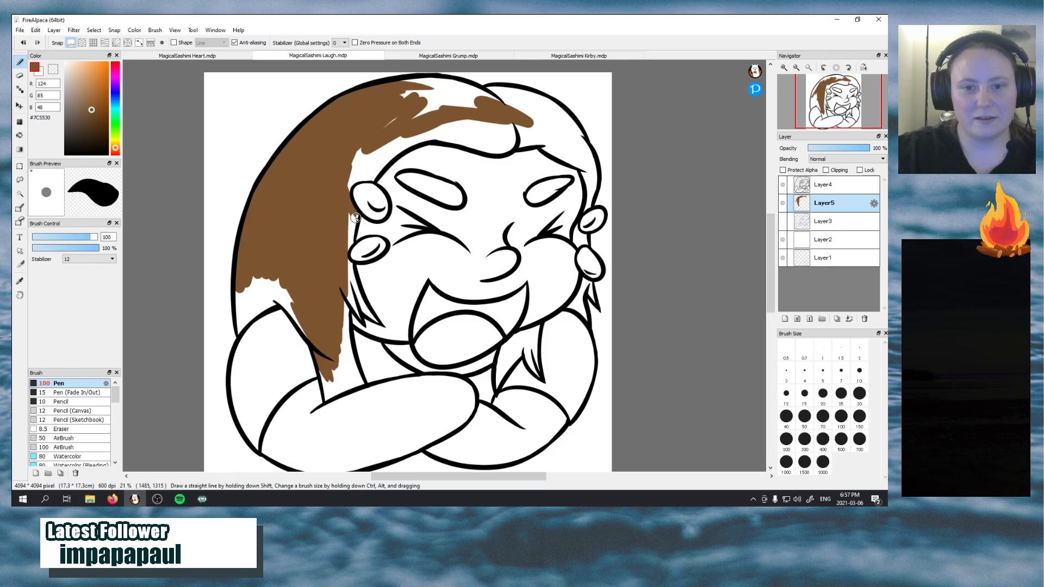
Extend the brown along the fringe, past the parting and down the hair on the right side of the forehead
mouse_move(357, 213)
left_mouse_down()
mouse_move(346, 256)
mouse_move(368, 176)
mouse_move(354, 188)
mouse_move(357, 196)
mouse_move(370, 183)
mouse_move(360, 179)
mouse_move(375, 182)
mouse_move(384, 161)
mouse_move(425, 137)
mouse_move(407, 141)
mouse_move(392, 153)
mouse_move(465, 119)
mouse_move(439, 123)
mouse_move(359, 176)
mouse_move(418, 122)
mouse_move(363, 175)
mouse_move(437, 121)
mouse_move(350, 182)
mouse_move(401, 132)
mouse_move(350, 162)
left_mouse_up()
key("ctrl+z")
mouse_move(423, 102)
left_mouse_down()
mouse_move(461, 99)
mouse_move(445, 105)
mouse_move(475, 112)
mouse_move(416, 115)
mouse_move(482, 130)
mouse_move(472, 114)
mouse_move(495, 102)
mouse_move(462, 126)
mouse_move(494, 119)
mouse_move(515, 139)
mouse_move(500, 119)
mouse_move(542, 134)
mouse_move(478, 100)
mouse_move(547, 141)
mouse_move(536, 108)
mouse_move(560, 124)
mouse_move(514, 103)
mouse_move(568, 125)
mouse_move(577, 146)
mouse_move(562, 117)
mouse_move(564, 131)
mouse_move(545, 130)
mouse_move(584, 161)
mouse_move(533, 127)
mouse_move(570, 154)
mouse_move(548, 140)
mouse_move(534, 105)
mouse_move(522, 137)
mouse_move(590, 180)
mouse_move(566, 154)
mouse_move(547, 180)
mouse_move(566, 151)
mouse_move(590, 179)
mouse_move(579, 165)
mouse_move(587, 194)
mouse_move(578, 153)
mouse_move(593, 177)
mouse_move(571, 130)
mouse_move(586, 161)
mouse_move(580, 140)
mouse_move(552, 107)
mouse_move(564, 151)
mouse_move(577, 157)
mouse_move(566, 130)
mouse_move(582, 160)
mouse_move(559, 129)
mouse_move(585, 163)
mouse_move(587, 148)
mouse_move(582, 212)
mouse_move(595, 182)
left_mouse_up()
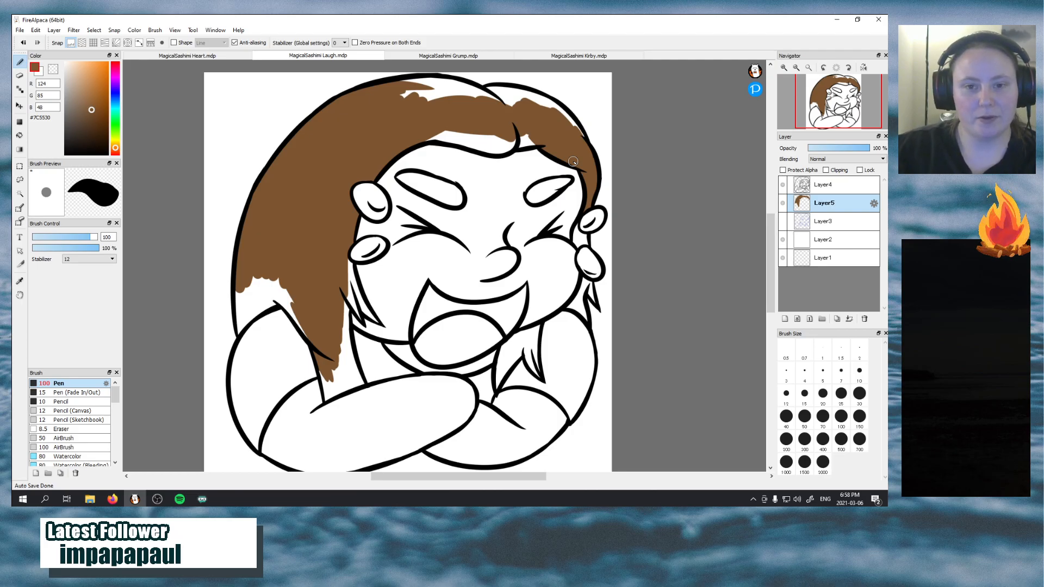
Fill the white gap at the lower left of the hair, just above the left shoulder, with brown
left_click_drag(239, 333, 241, 288)
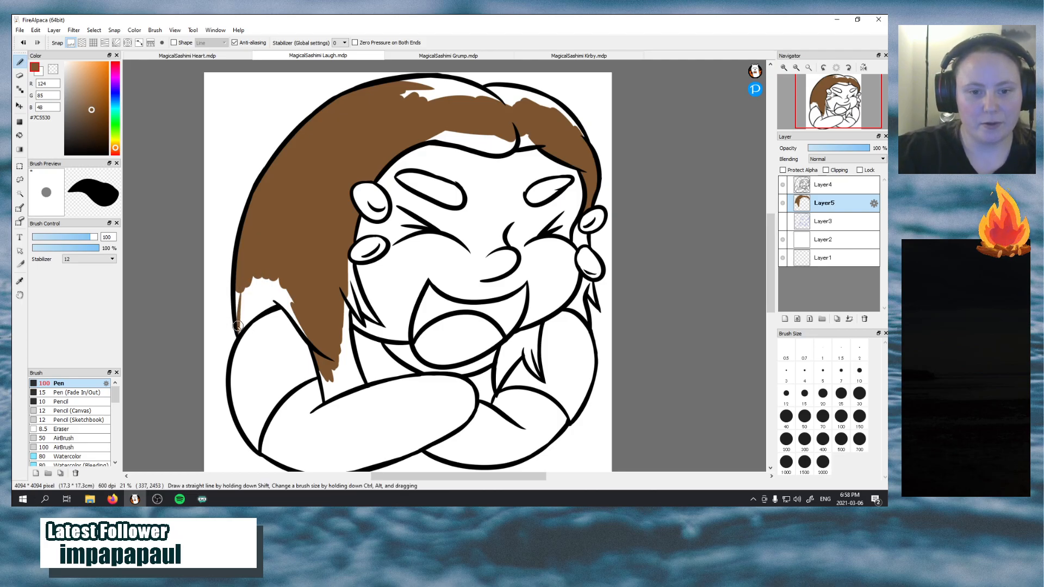
left_click_drag(238, 334, 272, 287)
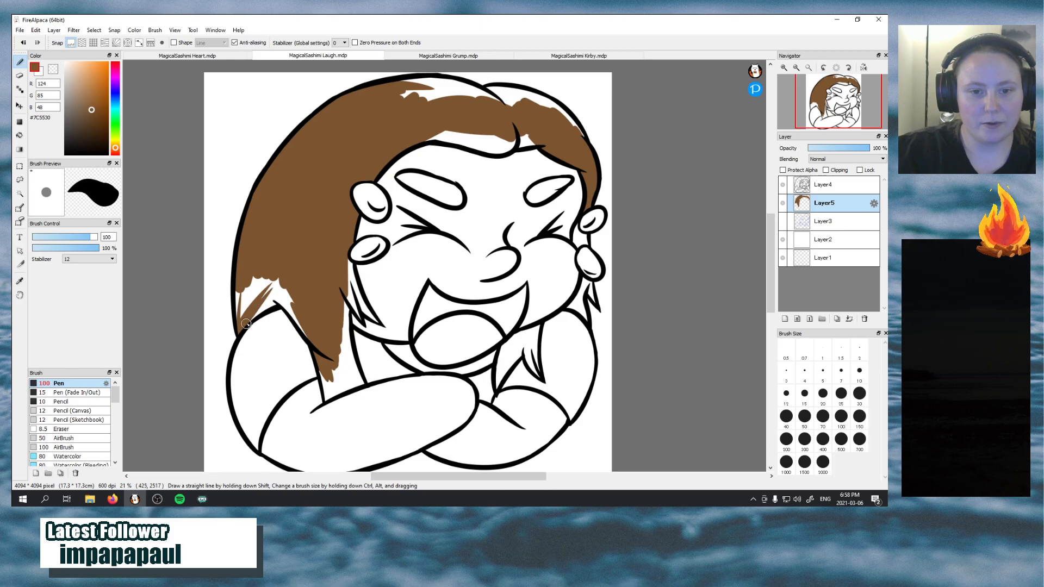
mouse_move(247, 323)
left_mouse_down()
mouse_move(290, 283)
mouse_move(260, 312)
mouse_move(305, 286)
mouse_move(284, 309)
mouse_move(278, 300)
mouse_move(314, 343)
mouse_move(267, 278)
mouse_move(295, 308)
left_mouse_up()
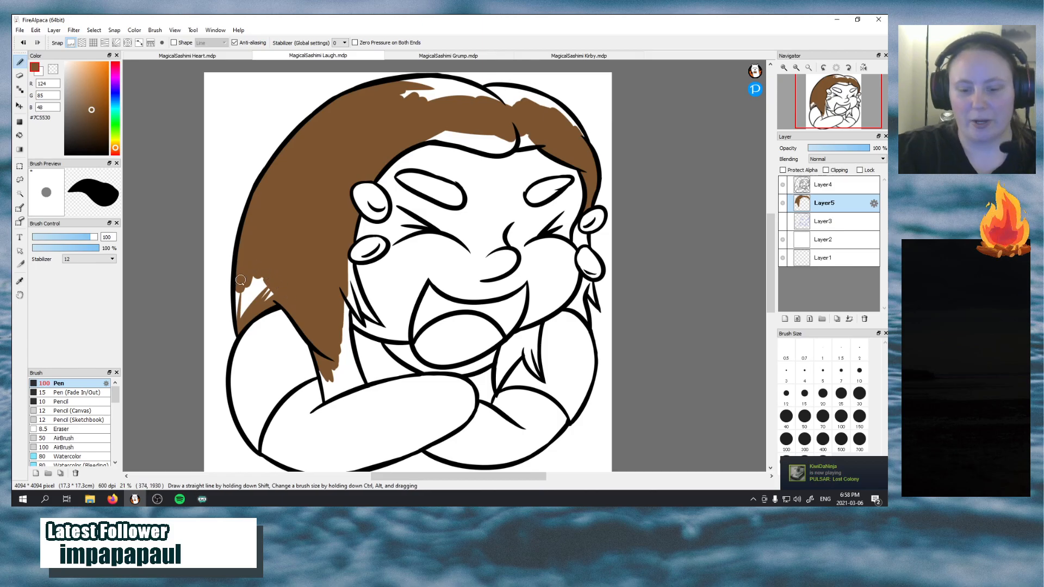
left_click_drag(234, 298, 240, 316)
mouse_move(241, 274)
left_mouse_down()
mouse_move(238, 320)
mouse_move(248, 263)
mouse_move(242, 318)
mouse_move(254, 278)
left_mouse_up()
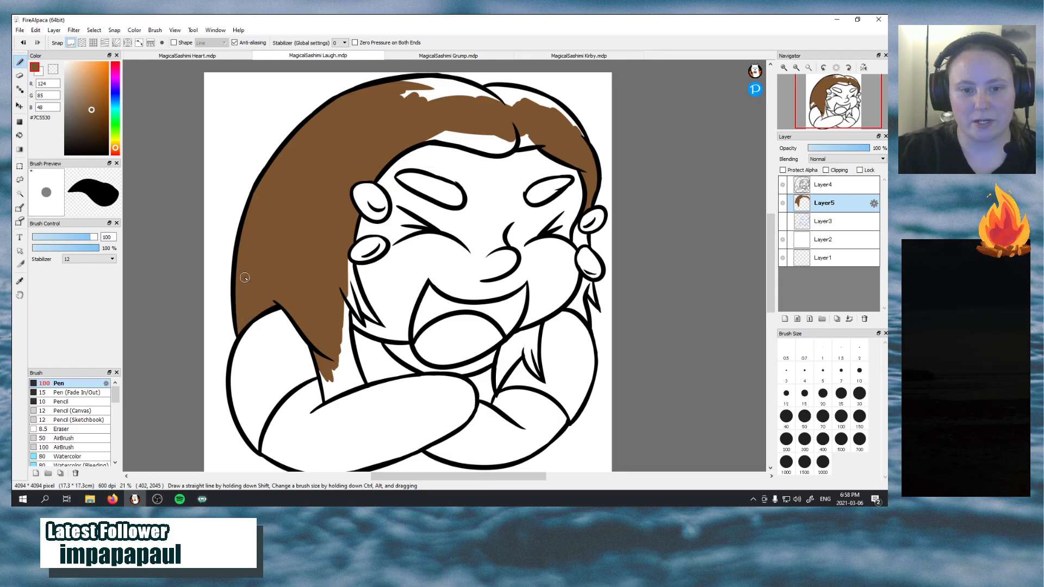
Fill the long strand hanging down to the left forearm and the pointed wisps beside the left cheek with brown
mouse_move(329, 393)
left_mouse_down()
mouse_move(316, 356)
mouse_move(326, 402)
mouse_move(362, 384)
mouse_move(353, 354)
mouse_move(359, 385)
mouse_move(357, 376)
mouse_move(370, 385)
mouse_move(344, 312)
mouse_move(351, 284)
mouse_move(362, 384)
left_mouse_up()
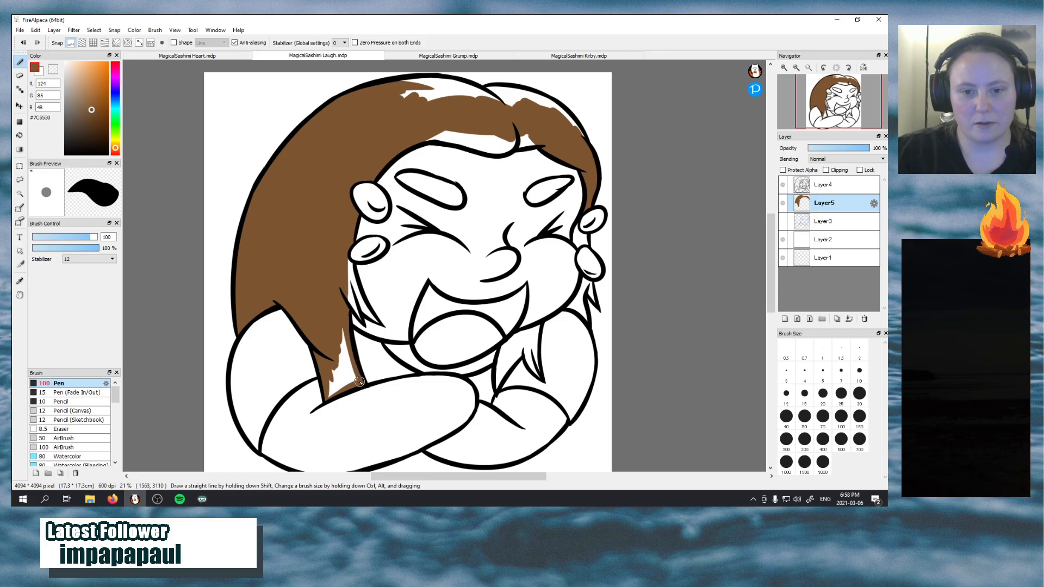
key("e")
key("ctrl+z")
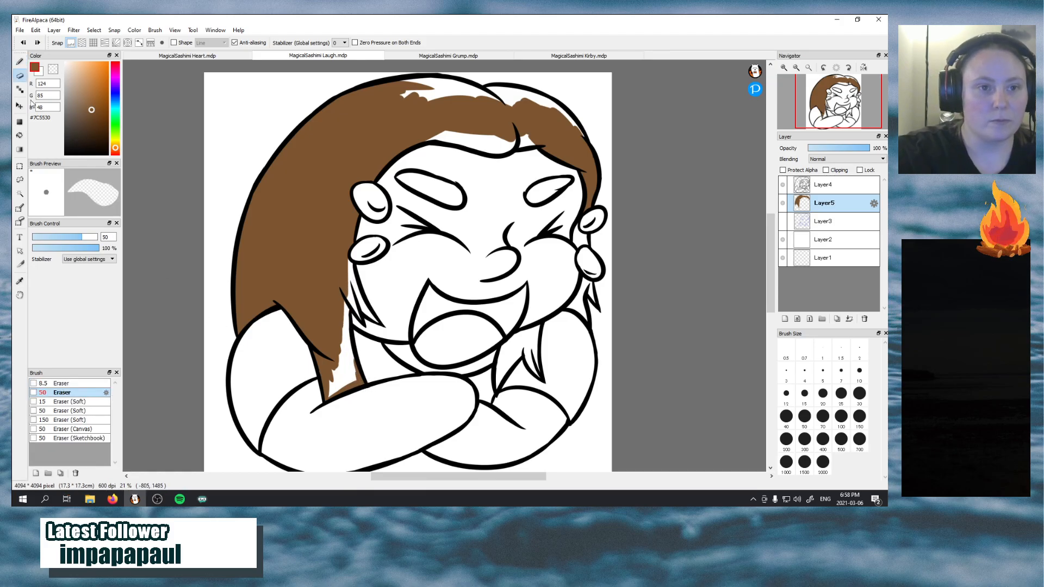
key("b")
left_click_drag(355, 378, 346, 314)
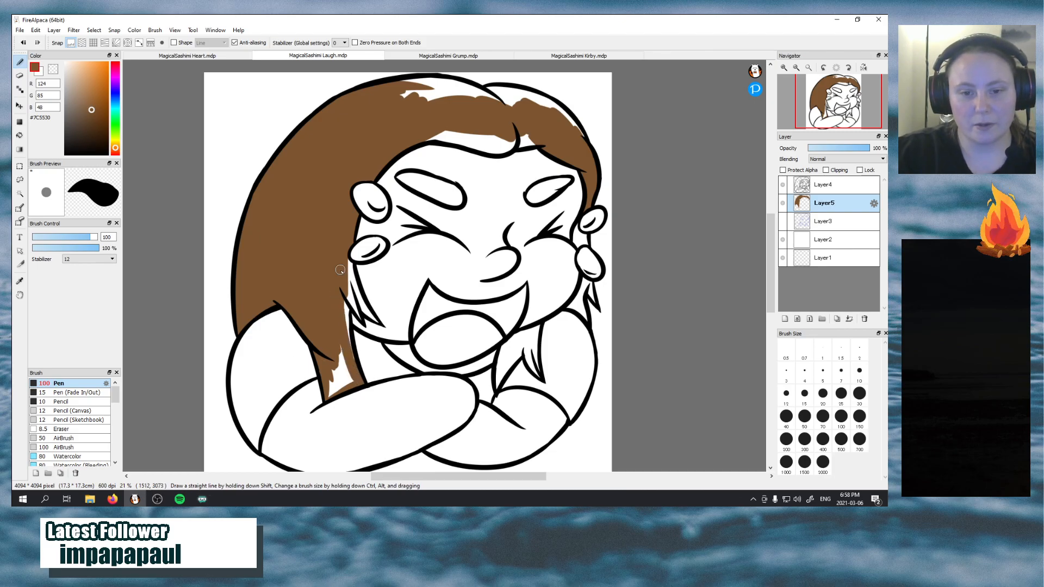
mouse_move(354, 366)
left_mouse_down()
mouse_move(351, 272)
mouse_move(360, 319)
mouse_move(346, 265)
mouse_move(361, 323)
mouse_move(341, 268)
mouse_move(359, 303)
left_mouse_up()
left_click_drag(346, 261, 354, 275)
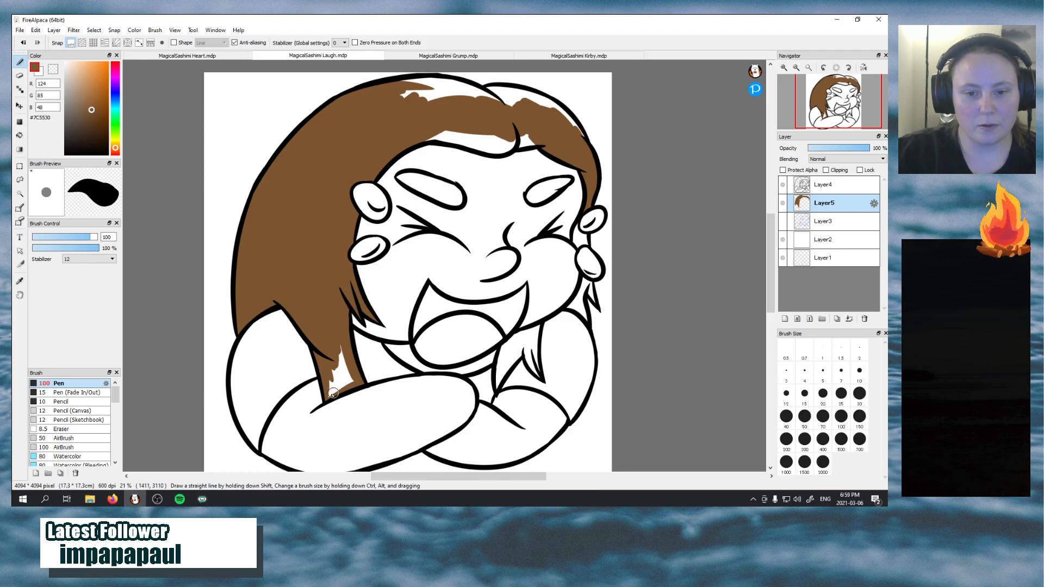
left_click_drag(332, 393, 334, 330)
mouse_move(326, 393)
left_mouse_down()
mouse_move(352, 378)
mouse_move(336, 354)
mouse_move(336, 380)
left_mouse_up()
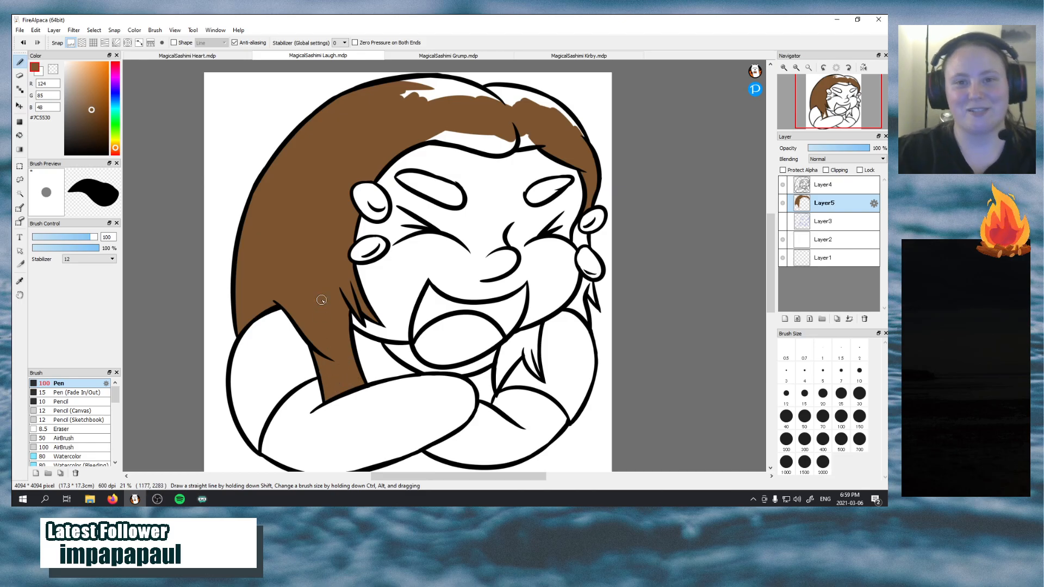
Fill the remaining white gaps along the fringe, the right hair section and the top of the head with brown
mouse_move(438, 110)
left_mouse_down()
mouse_move(420, 136)
mouse_move(448, 132)
mouse_move(427, 137)
mouse_move(478, 145)
mouse_move(486, 128)
mouse_move(481, 147)
mouse_move(519, 140)
mouse_move(471, 126)
mouse_move(495, 130)
mouse_move(494, 142)
mouse_move(470, 128)
mouse_move(515, 139)
mouse_move(500, 140)
mouse_move(518, 152)
mouse_move(554, 145)
mouse_move(511, 144)
mouse_move(533, 131)
left_mouse_up()
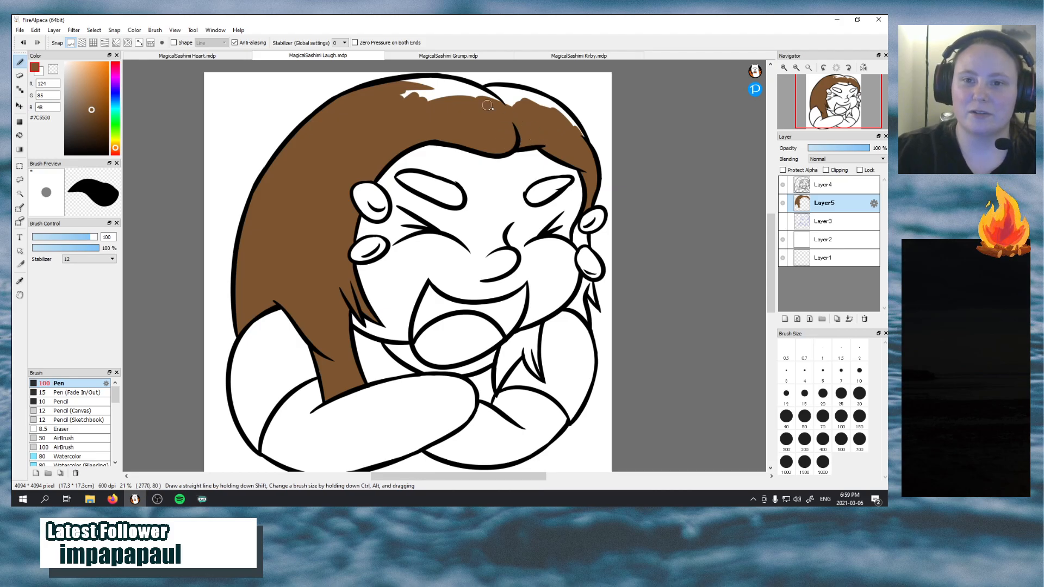
mouse_move(486, 93)
left_mouse_down()
mouse_move(544, 112)
mouse_move(495, 93)
mouse_move(533, 106)
mouse_move(479, 101)
mouse_move(529, 105)
mouse_move(484, 88)
mouse_move(532, 96)
mouse_move(511, 88)
mouse_move(558, 113)
mouse_move(531, 103)
mouse_move(552, 110)
mouse_move(537, 91)
mouse_move(588, 144)
mouse_move(576, 127)
mouse_move(584, 173)
left_mouse_up()
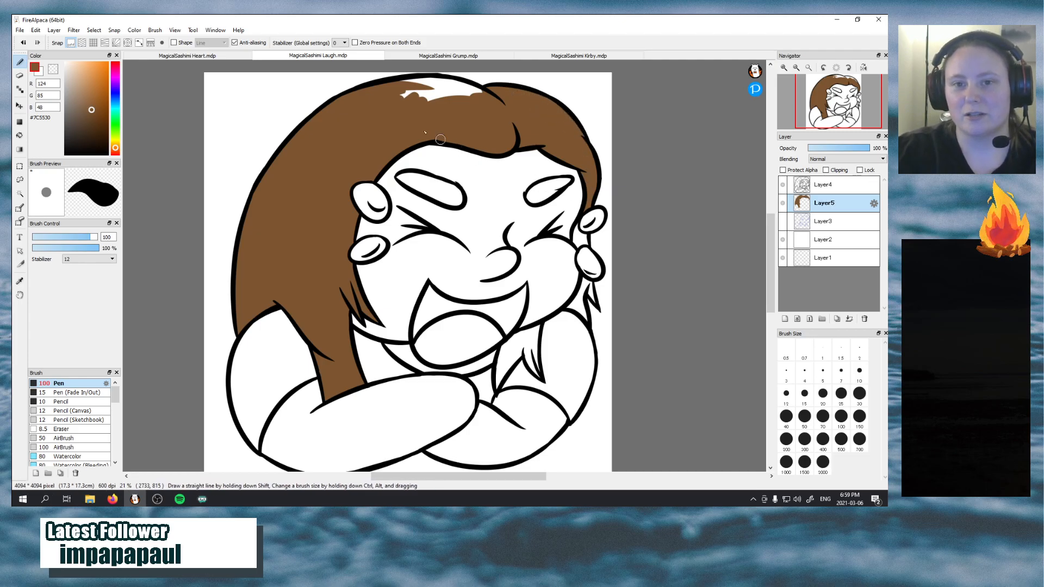
mouse_move(414, 88)
left_mouse_down()
mouse_move(477, 108)
mouse_move(402, 97)
mouse_move(457, 102)
mouse_move(397, 87)
mouse_move(468, 94)
mouse_move(405, 82)
mouse_move(468, 87)
mouse_move(440, 82)
mouse_move(400, 85)
mouse_move(444, 84)
mouse_move(490, 107)
mouse_move(469, 89)
mouse_move(500, 104)
left_mouse_up()
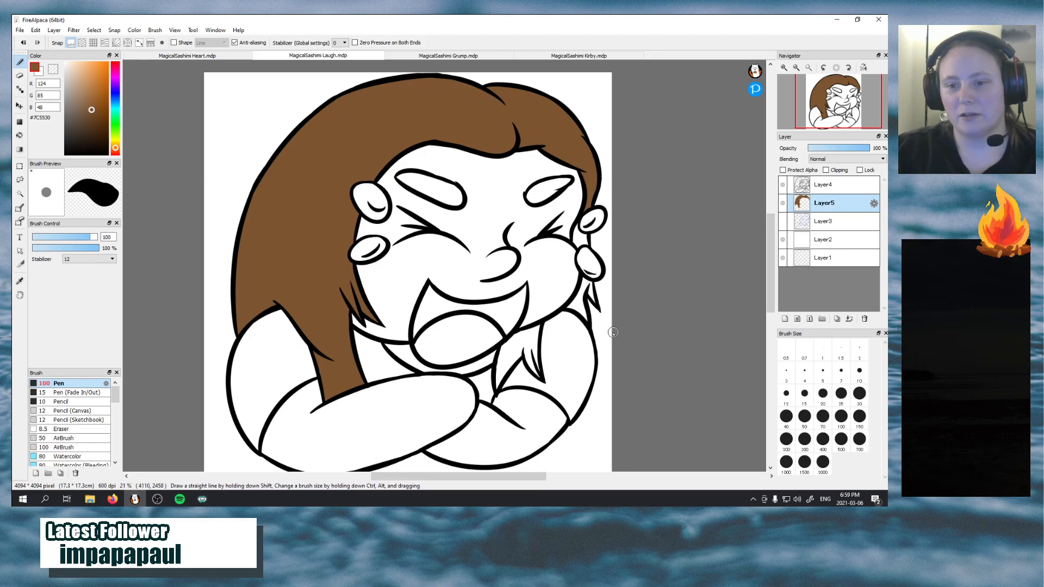
Paint the right-hand hair tips below the chin, under the ear and beside the right cheek brown
mouse_move(497, 384)
left_mouse_down()
mouse_move(511, 336)
mouse_move(496, 358)
mouse_move(515, 333)
mouse_move(500, 347)
mouse_move(495, 392)
mouse_move(512, 350)
mouse_move(505, 361)
mouse_move(532, 334)
mouse_move(513, 360)
mouse_move(533, 342)
mouse_move(500, 372)
mouse_move(530, 339)
mouse_move(514, 341)
mouse_move(531, 340)
mouse_move(513, 335)
mouse_move(538, 324)
mouse_move(530, 340)
mouse_move(539, 325)
mouse_move(530, 347)
mouse_move(538, 325)
mouse_move(538, 371)
mouse_move(538, 326)
mouse_move(531, 358)
mouse_move(525, 337)
mouse_move(534, 360)
left_mouse_up()
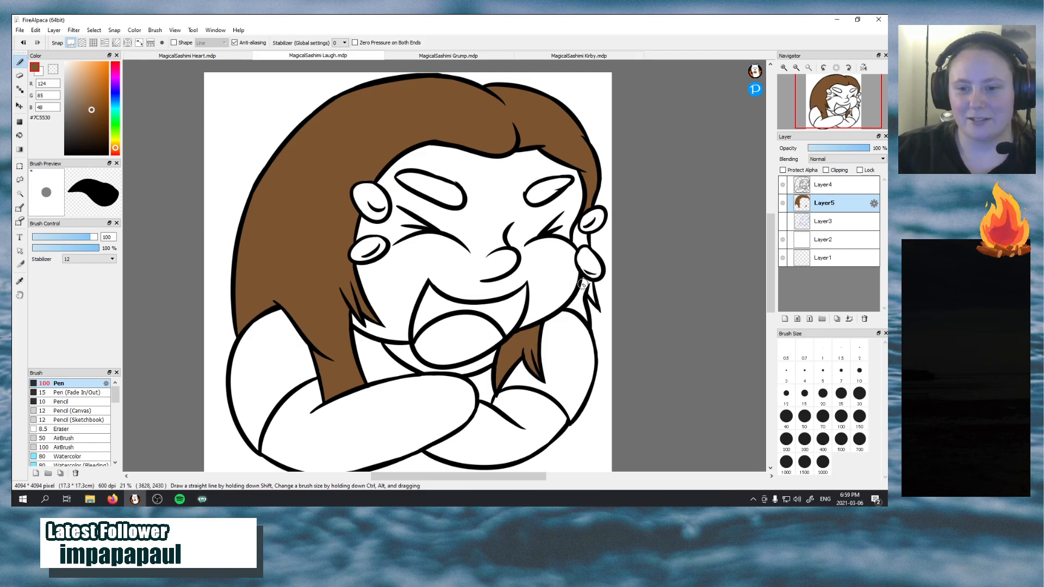
mouse_move(566, 310)
left_mouse_down()
mouse_move(591, 326)
mouse_move(578, 299)
mouse_move(584, 307)
mouse_move(584, 278)
mouse_move(568, 307)
mouse_move(579, 291)
mouse_move(582, 311)
mouse_move(580, 278)
mouse_move(592, 292)
mouse_move(583, 275)
mouse_move(596, 306)
mouse_move(591, 284)
left_mouse_up()
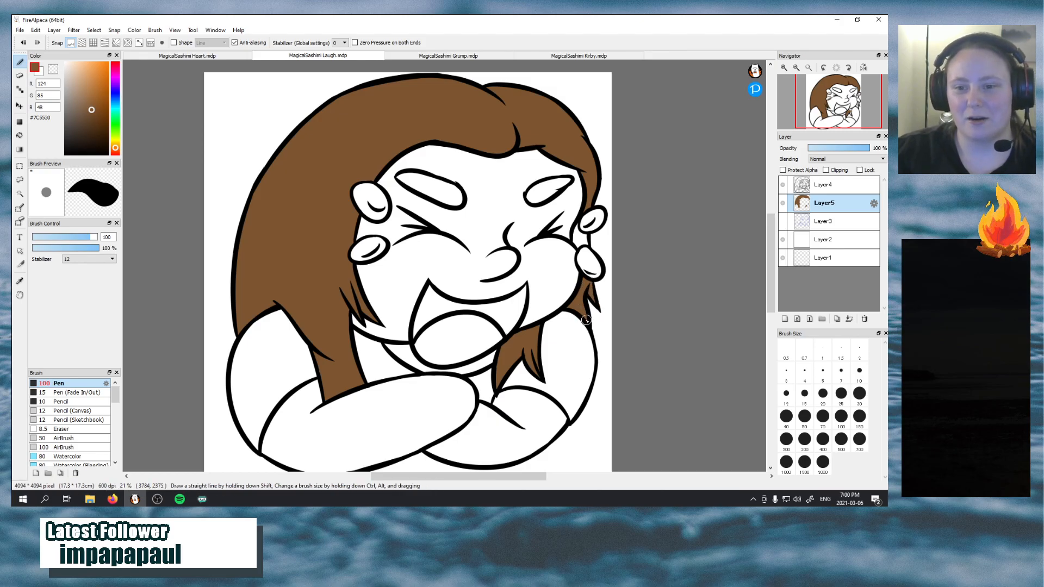
mouse_move(566, 218)
left_mouse_down()
mouse_move(575, 239)
mouse_move(577, 223)
mouse_move(585, 234)
mouse_move(582, 246)
left_mouse_up()
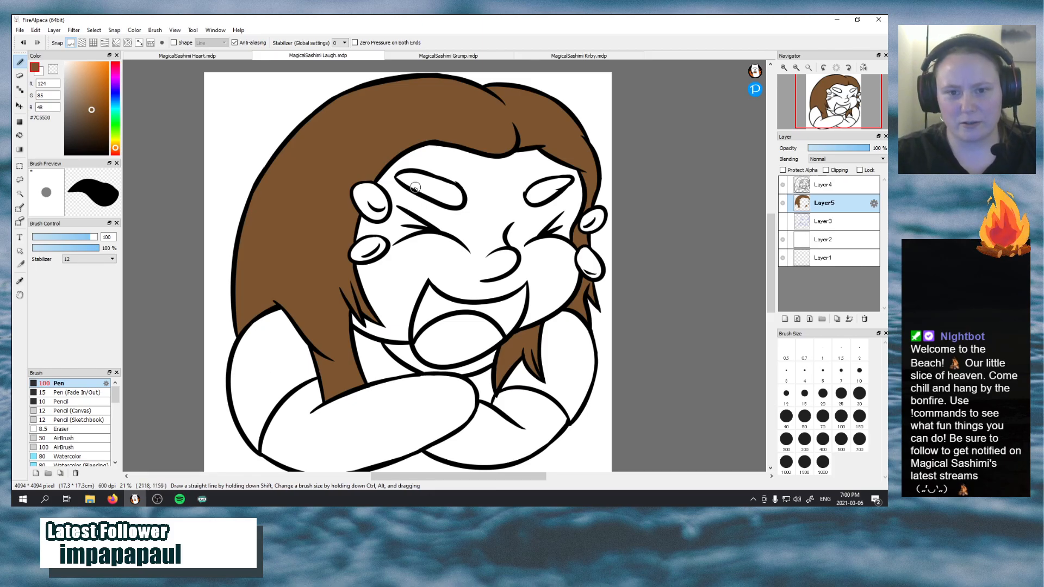
Sample the eyebrow brown #7D4824 from the Heart emote and fill both eyebrows of the Laugh emote with it
left_click(187, 56)
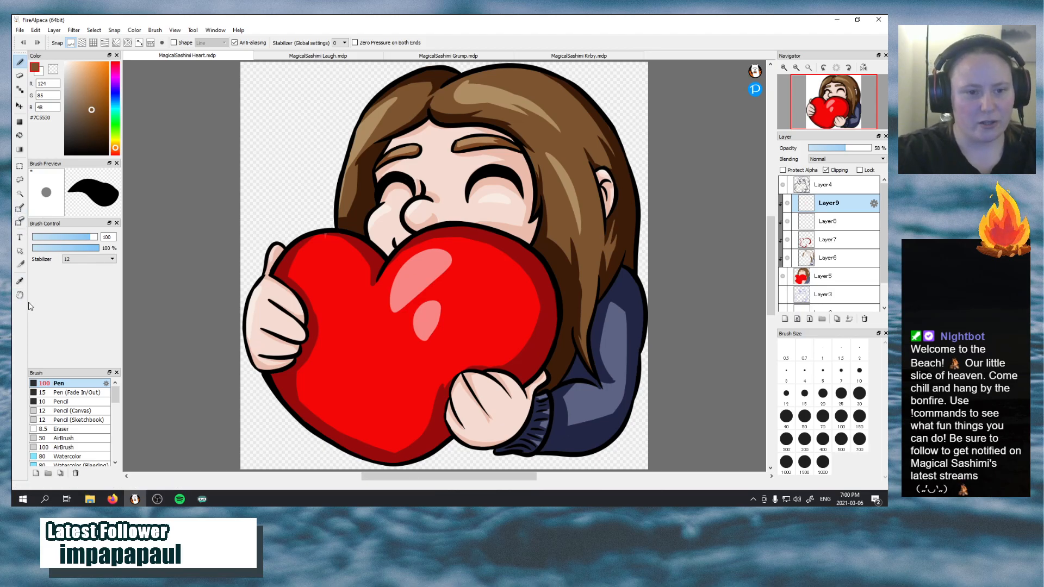
left_click(20, 281)
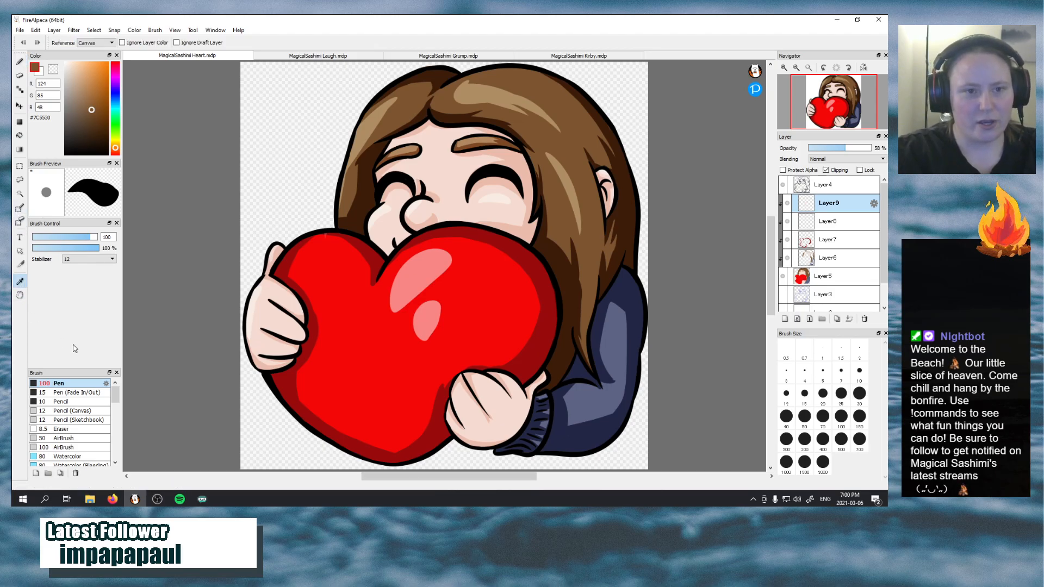
left_click(507, 138)
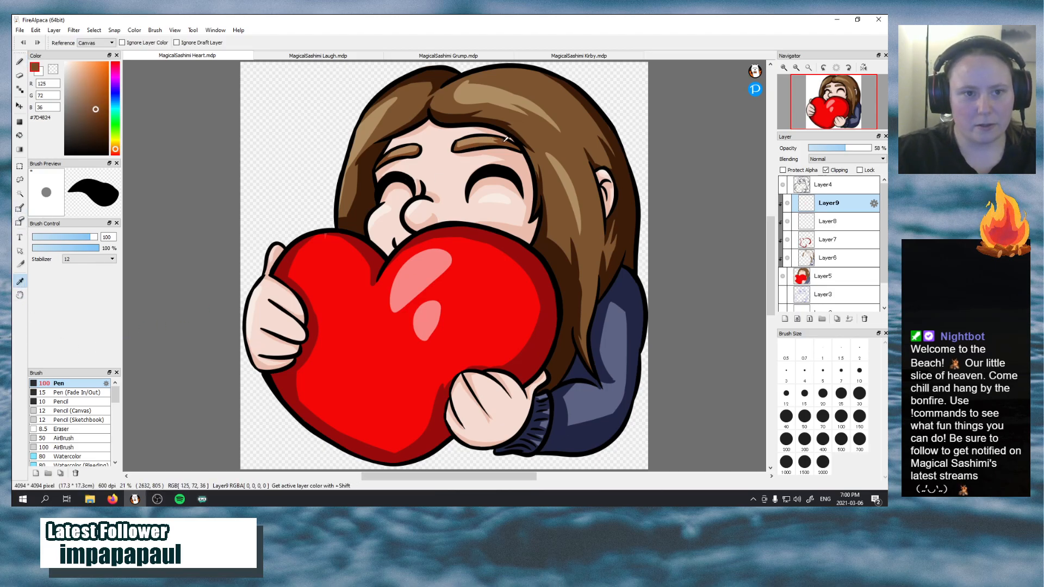
left_click(351, 54)
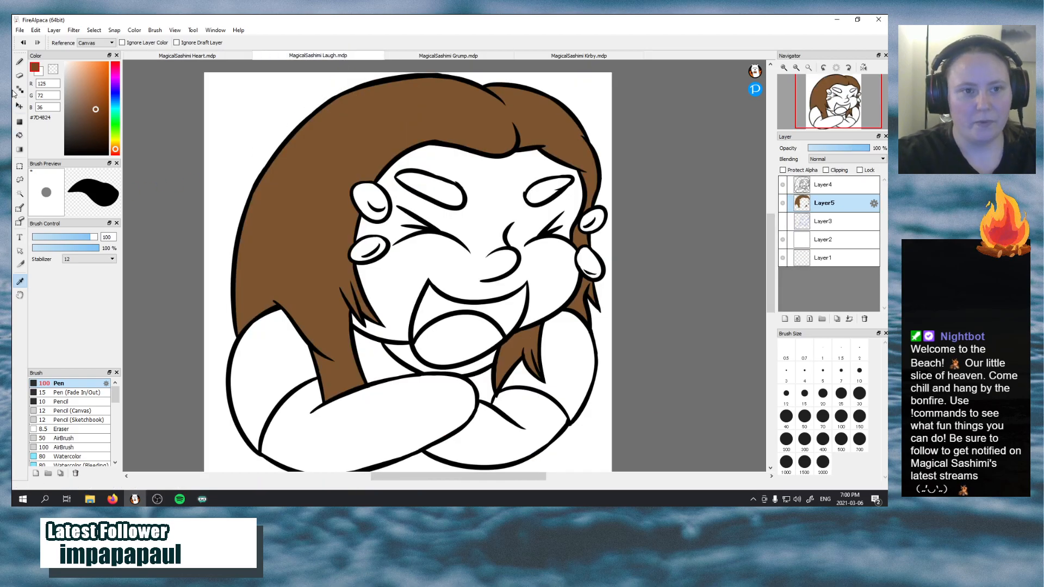
left_click(19, 62)
mouse_move(408, 176)
left_mouse_down()
mouse_move(423, 192)
mouse_move(445, 199)
mouse_move(411, 178)
mouse_move(458, 195)
mouse_move(445, 202)
mouse_move(459, 192)
mouse_move(446, 194)
mouse_move(449, 185)
mouse_move(462, 194)
mouse_move(417, 179)
left_mouse_up()
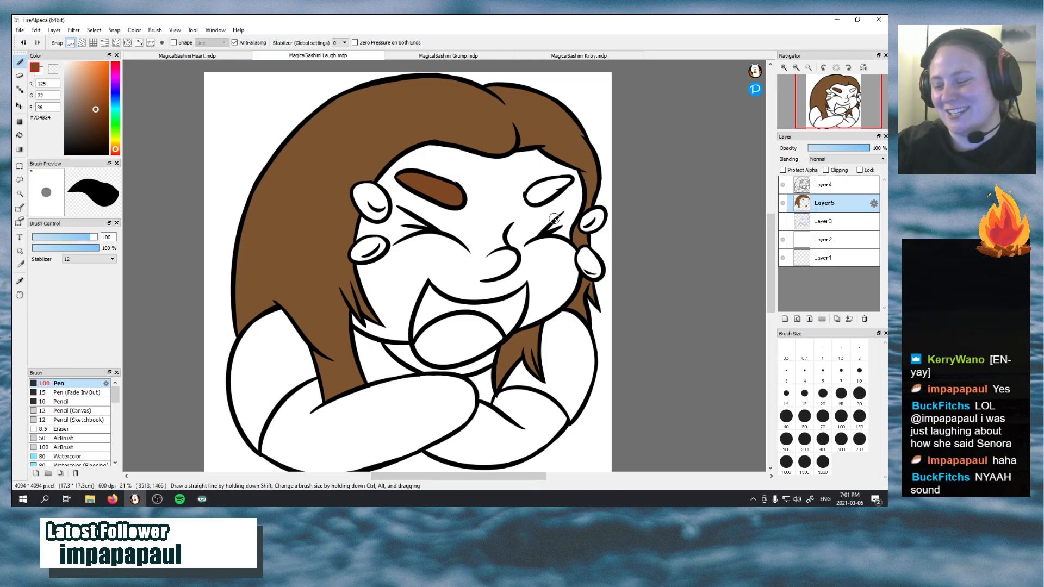
mouse_move(528, 186)
left_mouse_down()
mouse_move(532, 196)
mouse_move(555, 185)
mouse_move(536, 197)
mouse_move(558, 184)
mouse_move(547, 185)
left_mouse_up()
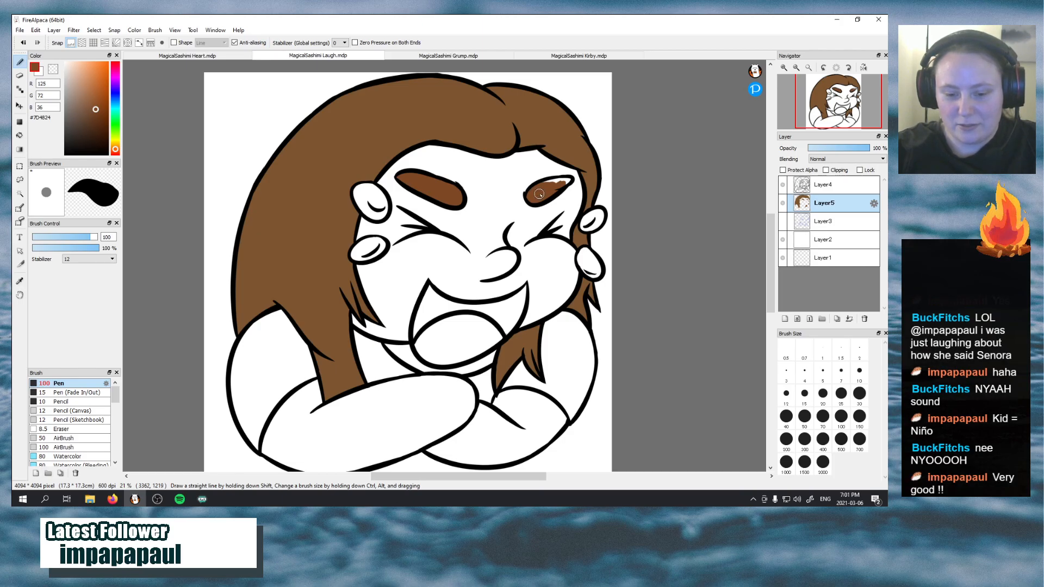
left_click_drag(538, 194, 568, 180)
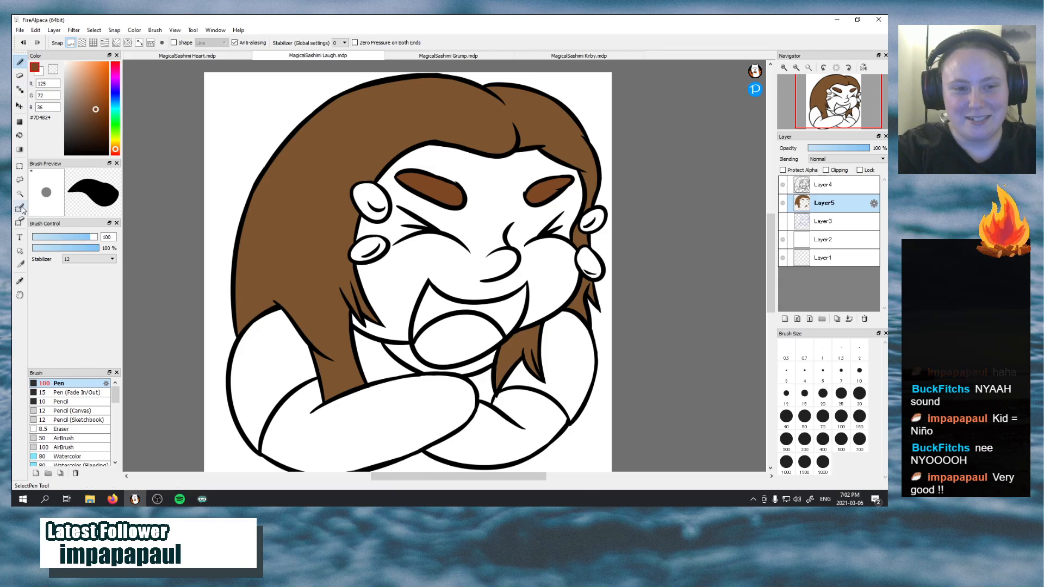
Sample the skin tone #F5DBD1 from the Heart emote and paint the Laugh face's right cheek and the area around the nose
left_click(157, 55)
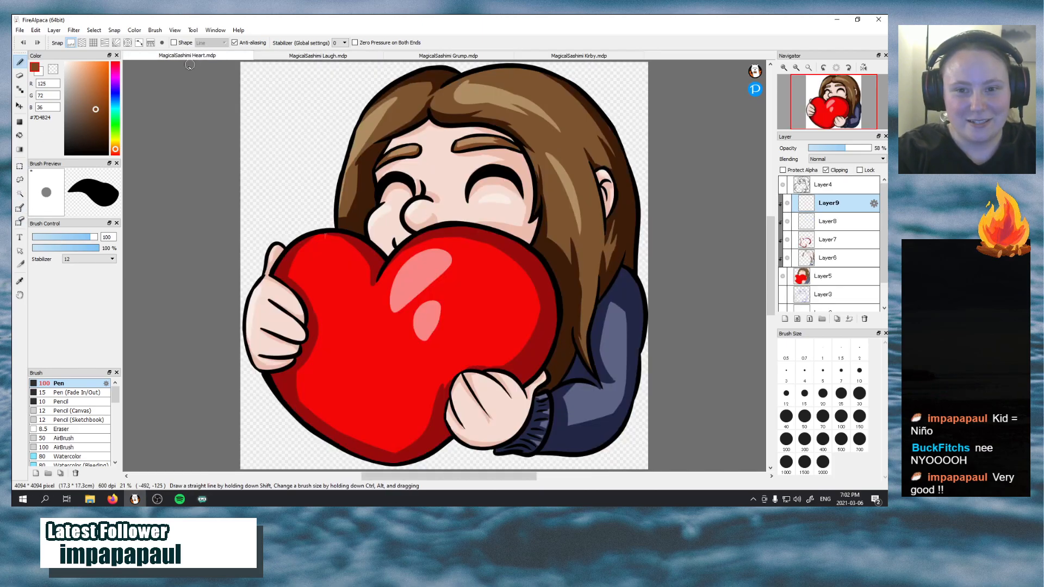
left_click(20, 280)
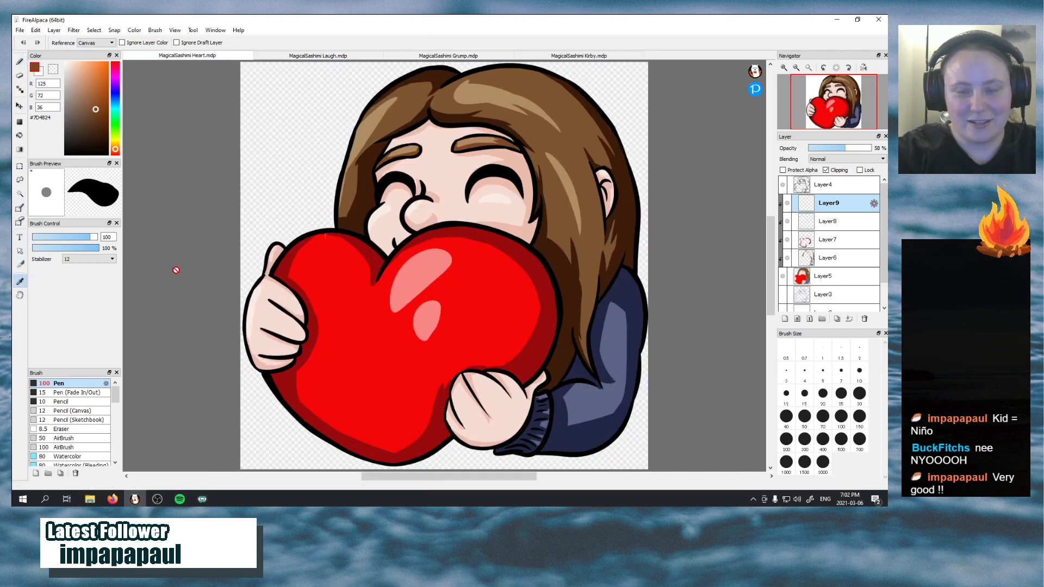
left_click(436, 154)
left_click(360, 56)
key("b")
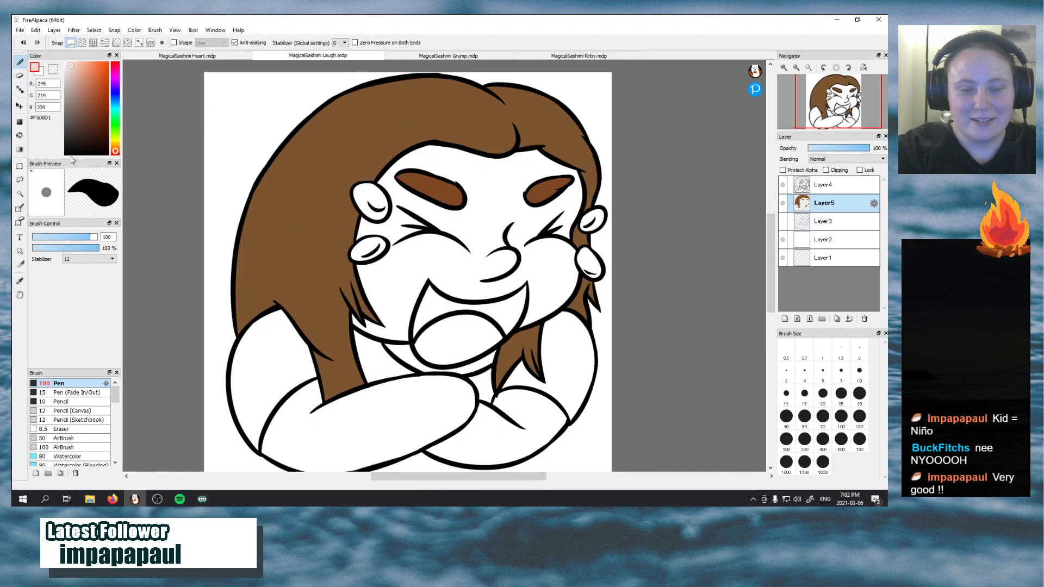
left_click_drag(480, 221, 462, 250)
mouse_move(475, 248)
left_mouse_down()
mouse_move(466, 283)
mouse_move(492, 284)
mouse_move(516, 247)
mouse_move(520, 270)
mouse_move(543, 269)
mouse_move(565, 224)
mouse_move(560, 283)
mouse_move(546, 274)
mouse_move(522, 325)
mouse_move(557, 282)
mouse_move(540, 299)
mouse_move(540, 272)
left_mouse_up()
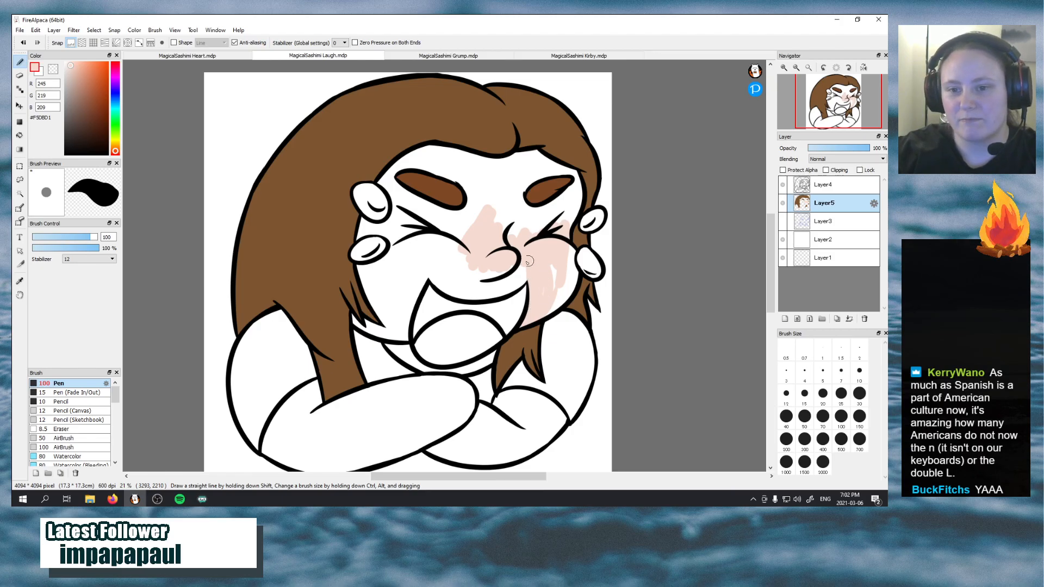
left_click_drag(557, 267, 545, 299)
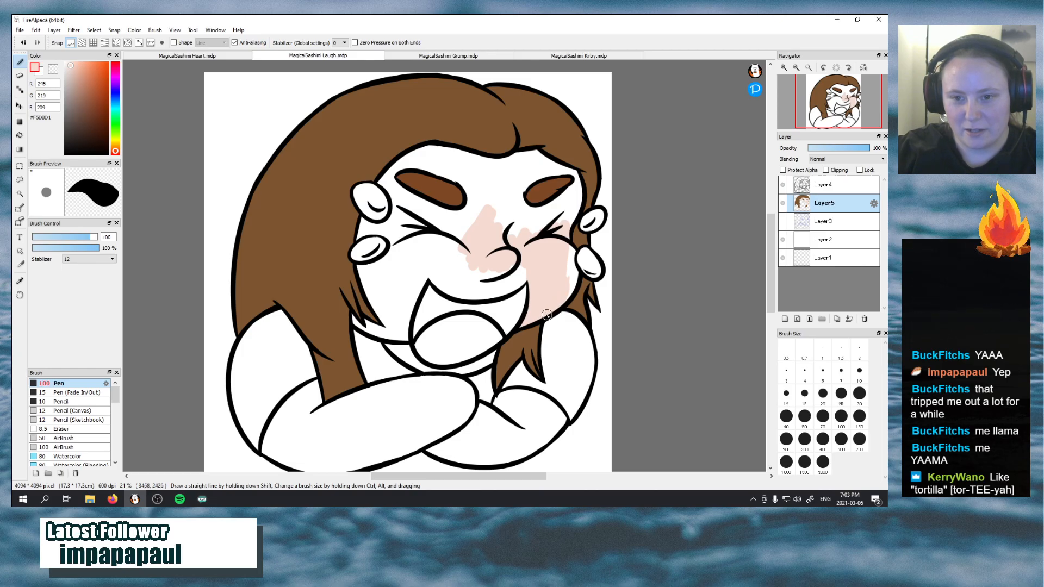
mouse_move(547, 316)
left_mouse_down()
mouse_move(565, 274)
mouse_move(563, 299)
mouse_move(562, 268)
mouse_move(568, 297)
mouse_move(559, 252)
mouse_move(571, 286)
mouse_move(576, 263)
mouse_move(562, 242)
mouse_move(573, 254)
mouse_move(566, 248)
mouse_move(569, 274)
mouse_move(575, 253)
mouse_move(561, 230)
mouse_move(520, 230)
mouse_move(570, 198)
mouse_move(529, 236)
mouse_move(569, 202)
mouse_move(553, 232)
mouse_move(575, 198)
mouse_move(566, 229)
mouse_move(576, 186)
mouse_move(537, 227)
left_mouse_up()
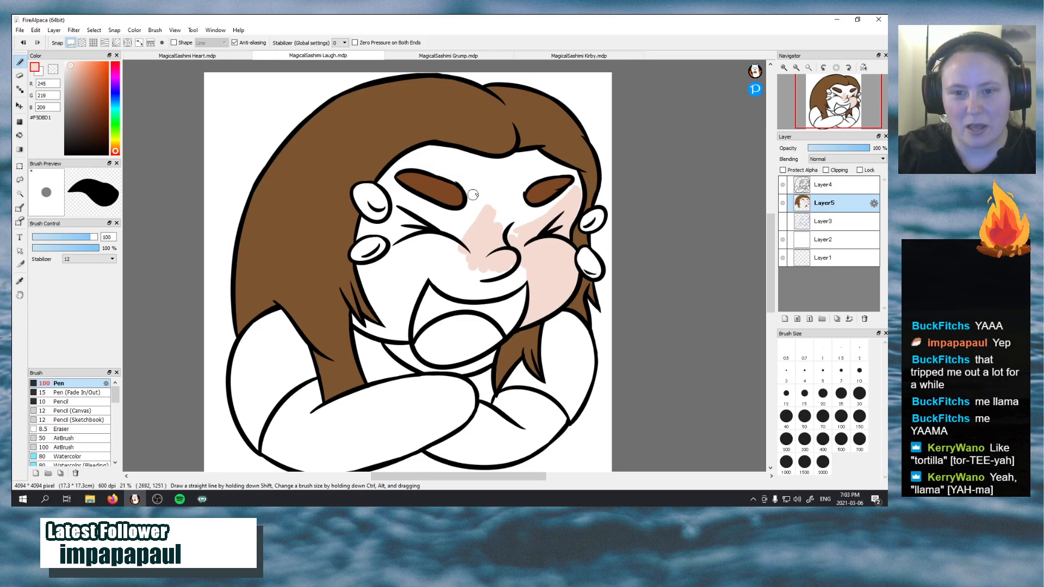
Extend the skin tone between the eyebrows, across the nose bridge and above the mouth to below the left eye
mouse_move(474, 194)
left_mouse_down()
mouse_move(502, 196)
mouse_move(505, 226)
mouse_move(496, 179)
mouse_move(512, 249)
mouse_move(506, 179)
mouse_move(539, 220)
mouse_move(501, 205)
mouse_move(536, 218)
left_mouse_up()
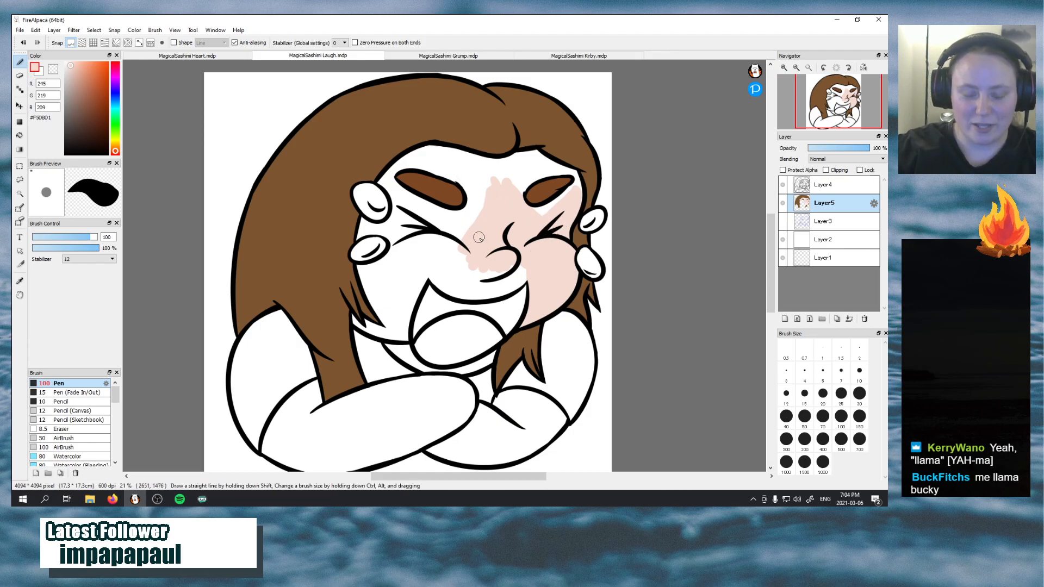
mouse_move(446, 257)
left_mouse_down()
mouse_move(486, 203)
mouse_move(448, 267)
mouse_move(481, 280)
mouse_move(445, 267)
mouse_move(493, 287)
mouse_move(449, 247)
mouse_move(486, 285)
mouse_move(460, 232)
mouse_move(451, 259)
mouse_move(474, 280)
mouse_move(491, 268)
mouse_move(513, 281)
mouse_move(474, 279)
mouse_move(525, 261)
mouse_move(485, 280)
mouse_move(517, 280)
mouse_move(478, 292)
mouse_move(530, 273)
mouse_move(490, 288)
mouse_move(524, 288)
mouse_move(530, 274)
mouse_move(502, 295)
left_mouse_up()
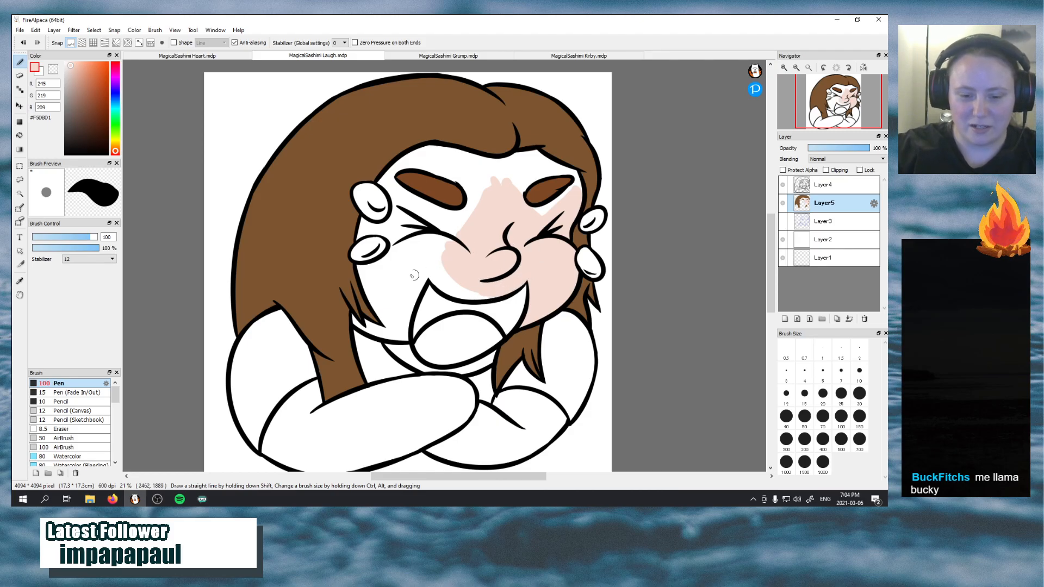
mouse_move(429, 264)
left_mouse_down()
mouse_move(457, 276)
mouse_move(431, 273)
mouse_move(496, 288)
mouse_move(437, 285)
mouse_move(496, 294)
mouse_move(430, 265)
mouse_move(453, 283)
left_mouse_up()
mouse_move(420, 242)
left_mouse_down()
mouse_move(460, 275)
mouse_move(431, 223)
mouse_move(455, 246)
mouse_move(424, 260)
mouse_move(437, 221)
mouse_move(452, 230)
mouse_move(454, 255)
left_mouse_up()
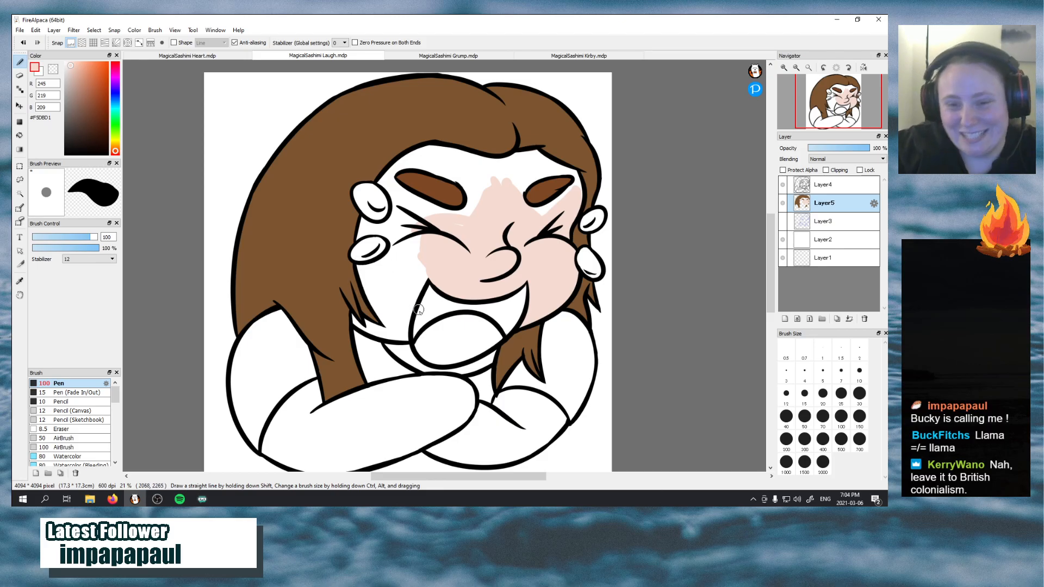
Fill the left cheek, jaw and temple with skin tone, and block in first patches on the neck and both forearms
mouse_move(404, 329)
left_mouse_down()
mouse_move(421, 268)
mouse_move(403, 329)
mouse_move(407, 308)
left_mouse_up()
mouse_move(426, 267)
left_mouse_down()
mouse_move(410, 296)
mouse_move(427, 222)
mouse_move(403, 279)
mouse_move(405, 229)
mouse_move(398, 323)
mouse_move(385, 289)
mouse_move(400, 303)
mouse_move(399, 277)
mouse_move(386, 306)
mouse_move(357, 265)
mouse_move(398, 334)
mouse_move(371, 271)
mouse_move(403, 335)
mouse_move(405, 320)
mouse_move(395, 327)
mouse_move(412, 364)
mouse_move(400, 320)
mouse_move(429, 366)
mouse_move(400, 351)
mouse_move(427, 363)
mouse_move(417, 367)
mouse_move(450, 399)
mouse_move(403, 420)
left_mouse_up()
mouse_move(448, 445)
left_mouse_down()
mouse_move(411, 417)
mouse_move(467, 450)
mouse_move(429, 405)
mouse_move(493, 441)
mouse_move(454, 434)
mouse_move(444, 412)
mouse_move(431, 424)
mouse_move(484, 442)
mouse_move(436, 427)
mouse_move(481, 438)
mouse_move(448, 420)
mouse_move(498, 427)
mouse_move(438, 410)
mouse_move(506, 438)
mouse_move(467, 404)
mouse_move(529, 438)
mouse_move(458, 427)
mouse_move(539, 437)
mouse_move(477, 422)
mouse_move(527, 428)
mouse_move(499, 424)
mouse_move(512, 430)
mouse_move(546, 418)
mouse_move(492, 411)
mouse_move(508, 399)
mouse_move(532, 419)
mouse_move(508, 414)
mouse_move(503, 406)
mouse_move(537, 424)
left_mouse_up()
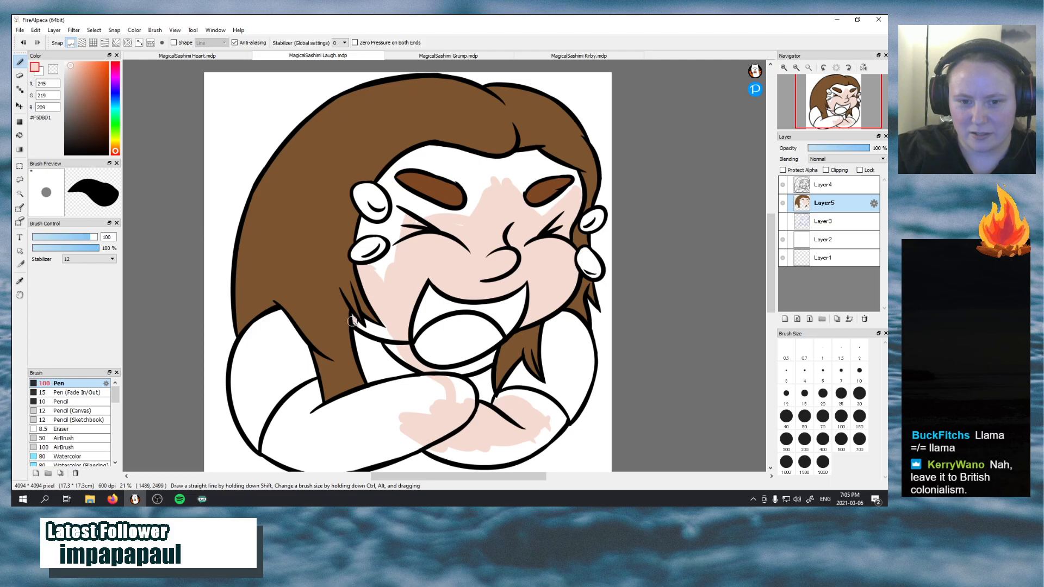
left_click_drag(358, 323, 405, 352)
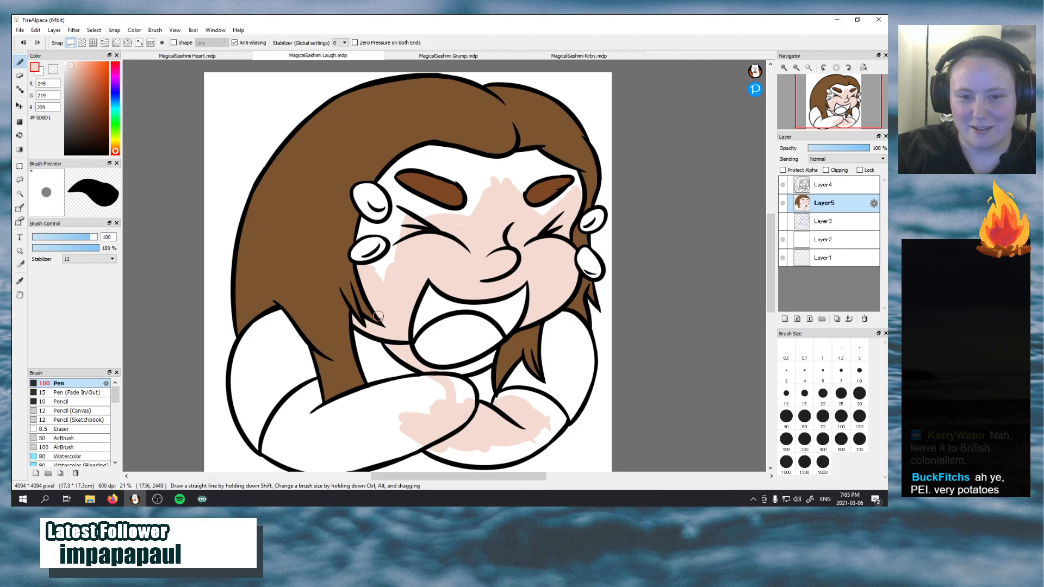
mouse_move(377, 258)
left_mouse_down()
mouse_move(399, 231)
mouse_move(376, 280)
mouse_move(400, 246)
mouse_move(367, 272)
mouse_move(399, 277)
mouse_move(388, 260)
mouse_move(400, 191)
mouse_move(398, 256)
mouse_move(393, 186)
mouse_move(419, 247)
mouse_move(407, 230)
mouse_move(412, 191)
mouse_move(387, 183)
mouse_move(457, 235)
mouse_move(405, 196)
mouse_move(436, 234)
mouse_move(415, 224)
mouse_move(454, 246)
mouse_move(397, 197)
mouse_move(484, 240)
left_mouse_up()
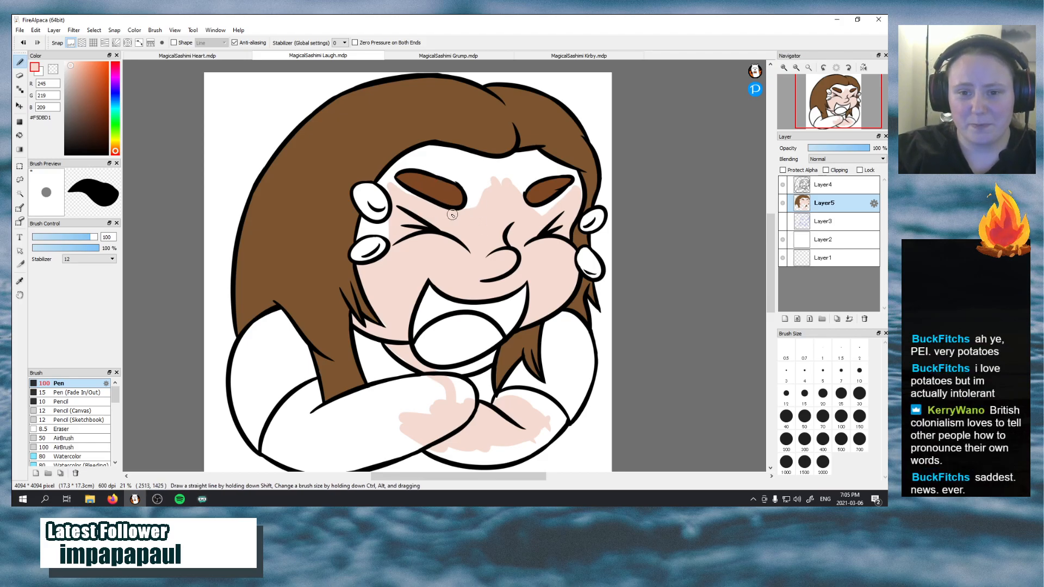
Fill the forehead with skin tone around both eyebrows and up to the hairline
left_click_drag(479, 187, 465, 174)
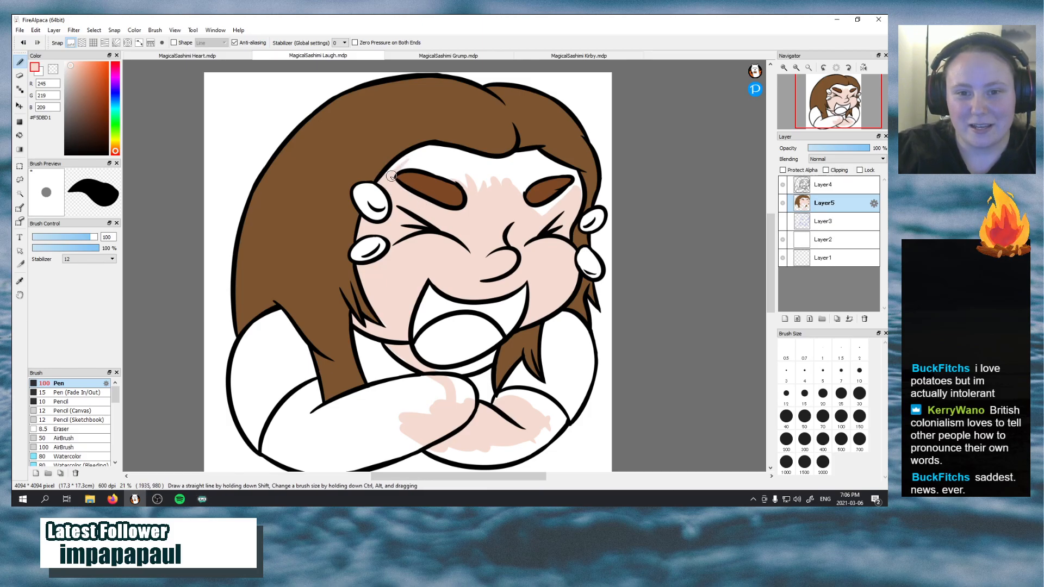
mouse_move(395, 169)
left_mouse_down()
mouse_move(443, 168)
mouse_move(417, 164)
mouse_move(468, 190)
mouse_move(427, 162)
mouse_move(484, 196)
mouse_move(435, 157)
mouse_move(511, 187)
mouse_move(458, 165)
mouse_move(482, 178)
mouse_move(459, 179)
mouse_move(500, 194)
left_mouse_up()
mouse_move(530, 203)
left_mouse_down()
mouse_move(558, 205)
mouse_move(551, 214)
left_mouse_up()
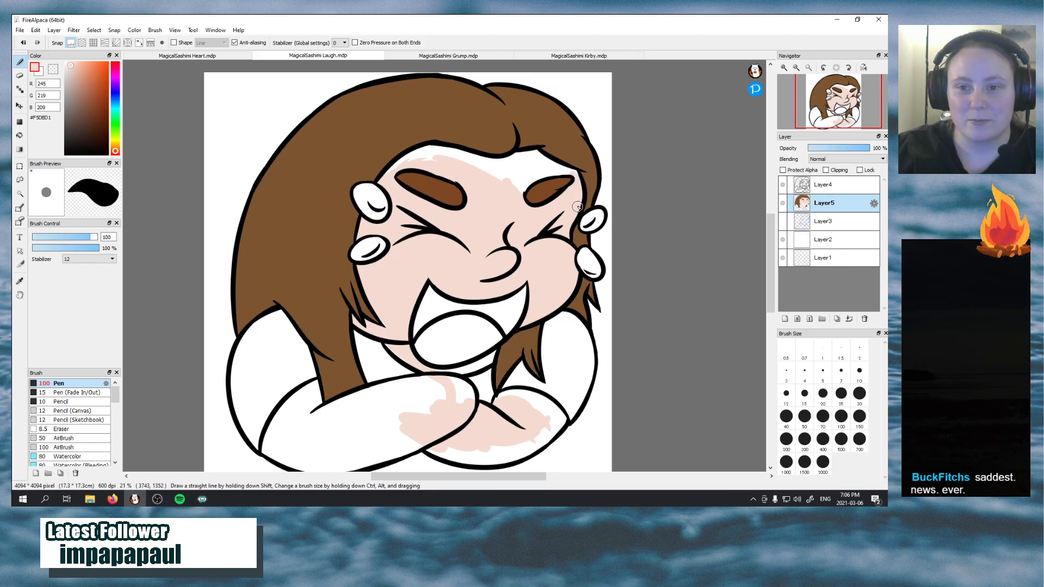
mouse_move(517, 197)
left_mouse_down()
mouse_move(529, 167)
mouse_move(561, 170)
mouse_move(511, 182)
left_mouse_up()
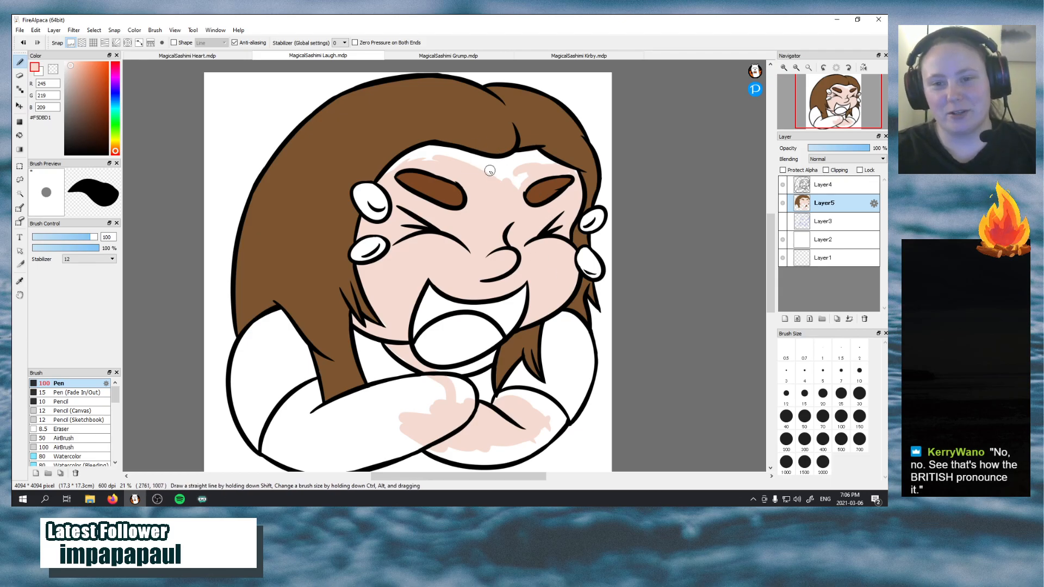
mouse_move(490, 170)
left_mouse_down()
mouse_move(461, 165)
mouse_move(534, 165)
mouse_move(490, 177)
mouse_move(520, 178)
left_mouse_up()
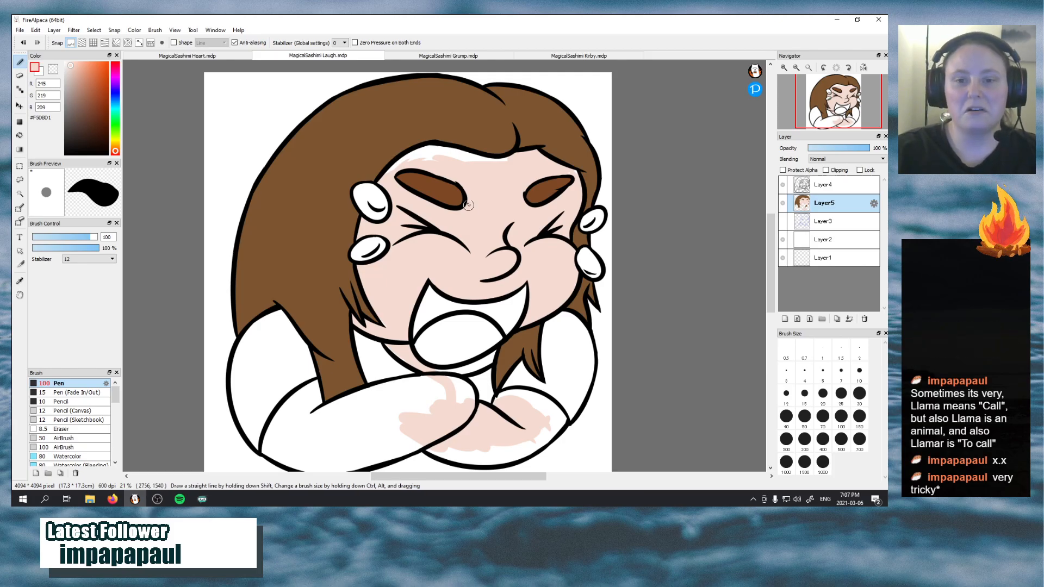
mouse_move(394, 170)
left_mouse_down()
mouse_move(468, 157)
mouse_move(459, 158)
mouse_move(522, 158)
mouse_move(528, 170)
mouse_move(422, 155)
mouse_move(501, 165)
left_mouse_up()
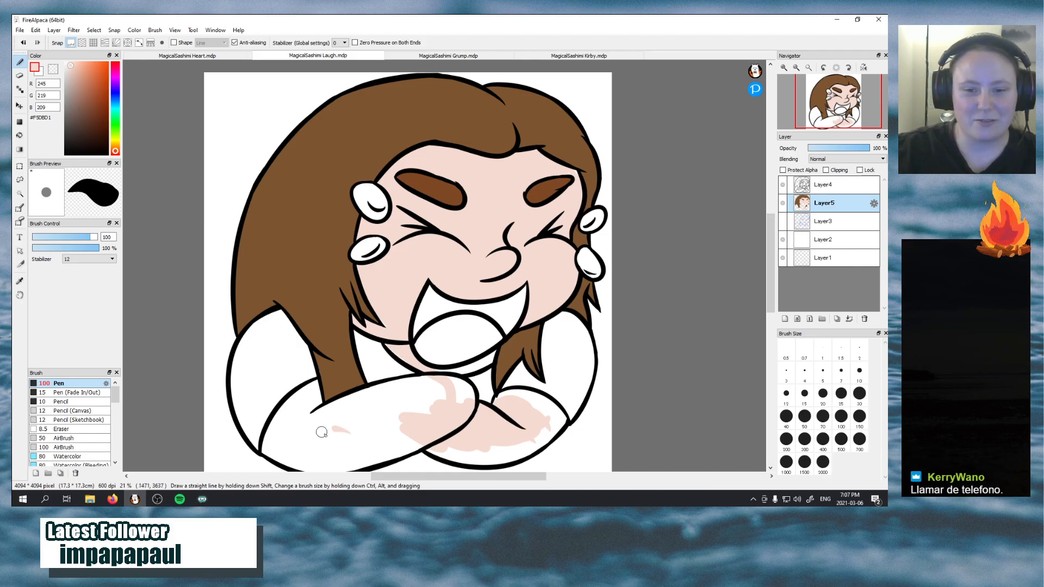
Paint the left forearm with skin tone up to its outline, undoing and redoing the rough stroke along its lower half
mouse_move(322, 433)
left_mouse_down()
mouse_move(438, 403)
mouse_move(363, 431)
mouse_move(435, 402)
left_mouse_up()
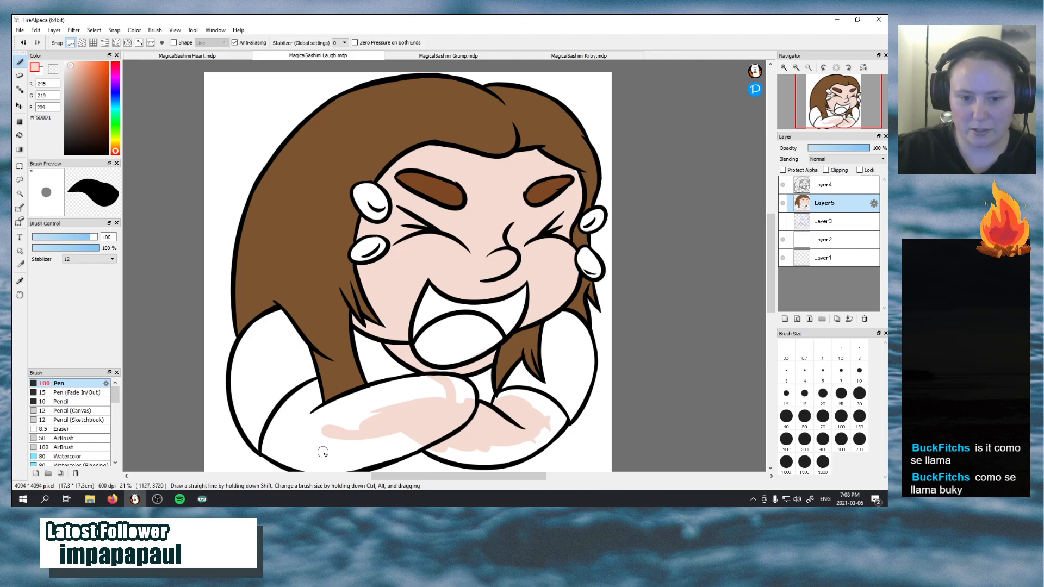
mouse_move(280, 432)
left_mouse_down()
mouse_move(312, 471)
mouse_move(275, 442)
mouse_move(352, 464)
mouse_move(289, 437)
mouse_move(376, 456)
mouse_move(301, 439)
mouse_move(407, 436)
mouse_move(315, 455)
mouse_move(417, 438)
mouse_move(332, 461)
mouse_move(424, 437)
mouse_move(374, 467)
mouse_move(433, 449)
left_mouse_up()
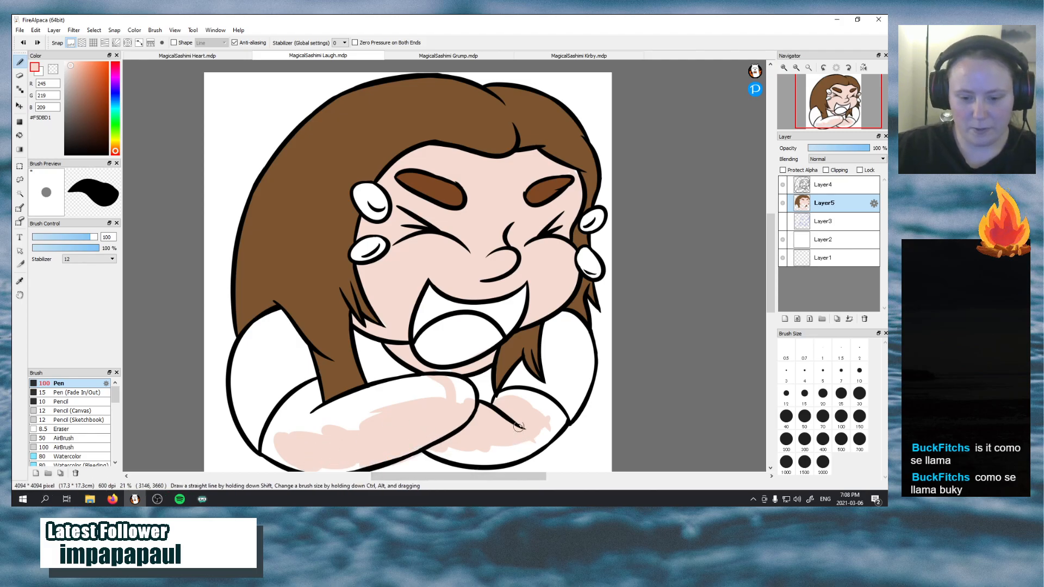
left_click_drag(771, 279, 771, 296)
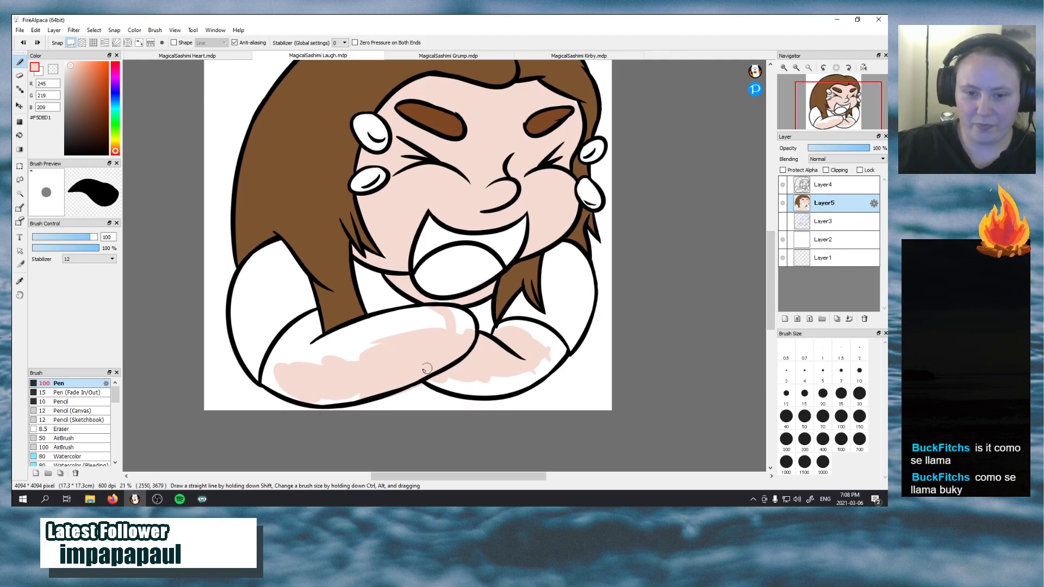
key("ctrl+z")
mouse_move(292, 380)
left_mouse_down()
mouse_move(365, 392)
mouse_move(384, 376)
mouse_move(328, 398)
mouse_move(425, 372)
mouse_move(393, 396)
left_mouse_up()
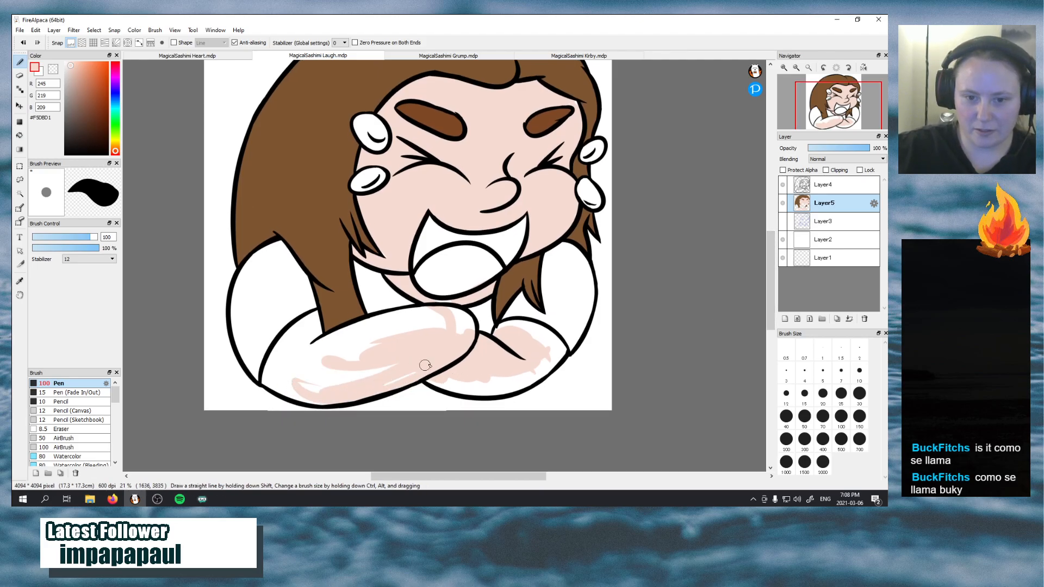
mouse_move(297, 375)
left_mouse_down()
mouse_move(371, 371)
mouse_move(323, 380)
mouse_move(378, 361)
mouse_move(328, 385)
mouse_move(409, 362)
mouse_move(328, 380)
mouse_move(360, 347)
mouse_move(345, 325)
mouse_move(371, 341)
mouse_move(322, 362)
mouse_move(408, 322)
mouse_move(328, 347)
mouse_move(434, 324)
mouse_move(354, 337)
mouse_move(412, 329)
mouse_move(362, 351)
mouse_move(440, 320)
mouse_move(421, 316)
mouse_move(441, 305)
mouse_move(428, 307)
mouse_move(456, 304)
mouse_move(438, 303)
mouse_move(462, 305)
mouse_move(467, 334)
mouse_move(453, 309)
mouse_move(467, 342)
mouse_move(455, 308)
mouse_move(471, 336)
mouse_move(421, 340)
mouse_move(403, 327)
mouse_move(445, 309)
mouse_move(399, 317)
mouse_move(453, 311)
left_mouse_up()
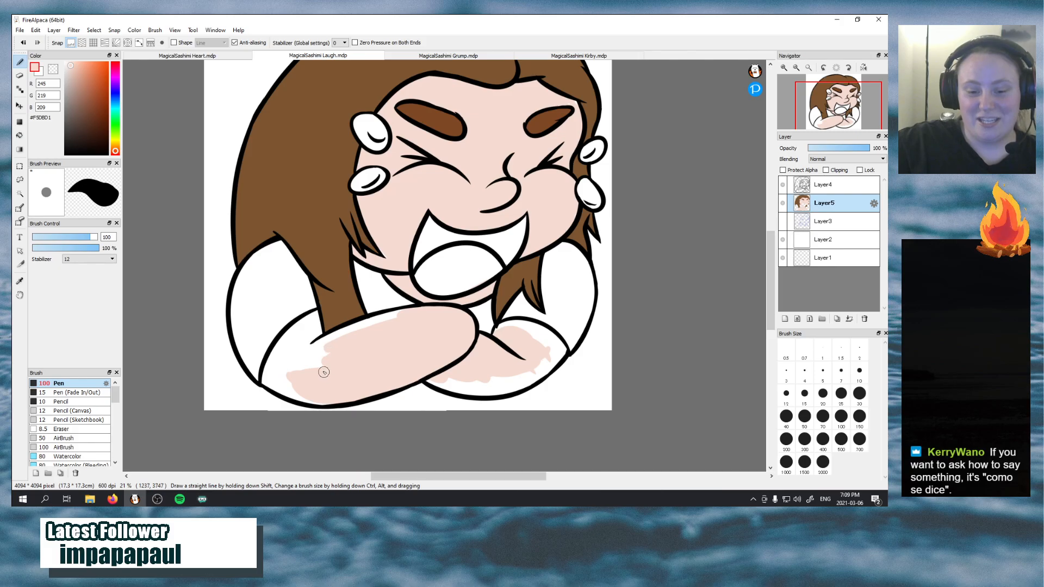
mouse_move(306, 379)
left_mouse_down()
mouse_move(304, 352)
mouse_move(298, 391)
mouse_move(307, 327)
mouse_move(315, 376)
mouse_move(304, 334)
mouse_move(320, 353)
mouse_move(338, 352)
mouse_move(325, 353)
mouse_move(340, 329)
mouse_move(360, 330)
mouse_move(309, 359)
mouse_move(361, 327)
mouse_move(305, 354)
mouse_move(371, 323)
left_mouse_up()
mouse_move(393, 320)
left_mouse_down()
mouse_move(359, 327)
mouse_move(442, 318)
left_mouse_up()
Fill the right forearm and the remaining white gap at the left elbow with skin tone
left_click_drag(425, 373, 429, 375)
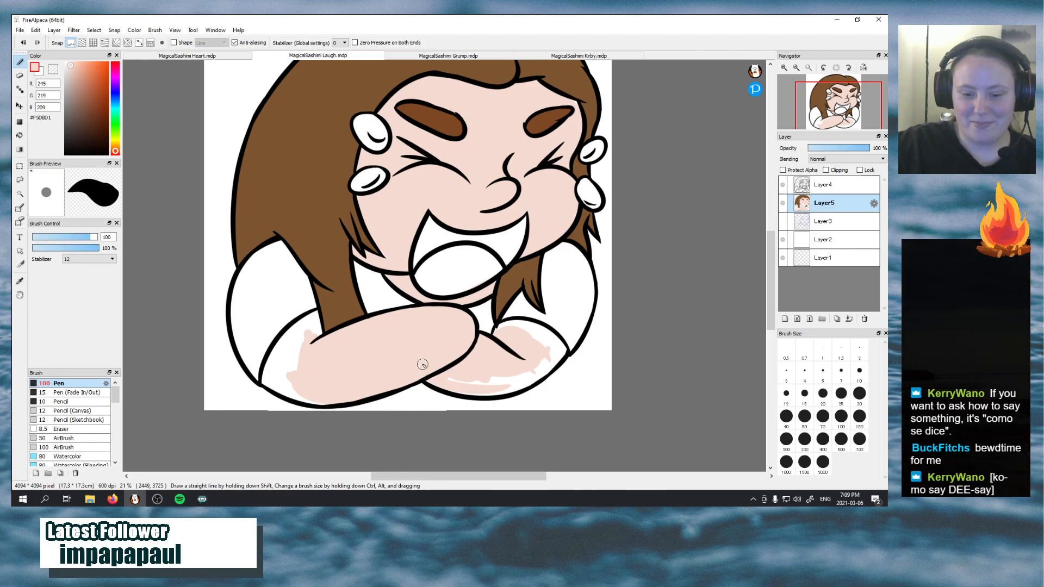
mouse_move(484, 387)
left_mouse_down()
mouse_move(502, 392)
mouse_move(526, 380)
left_mouse_up()
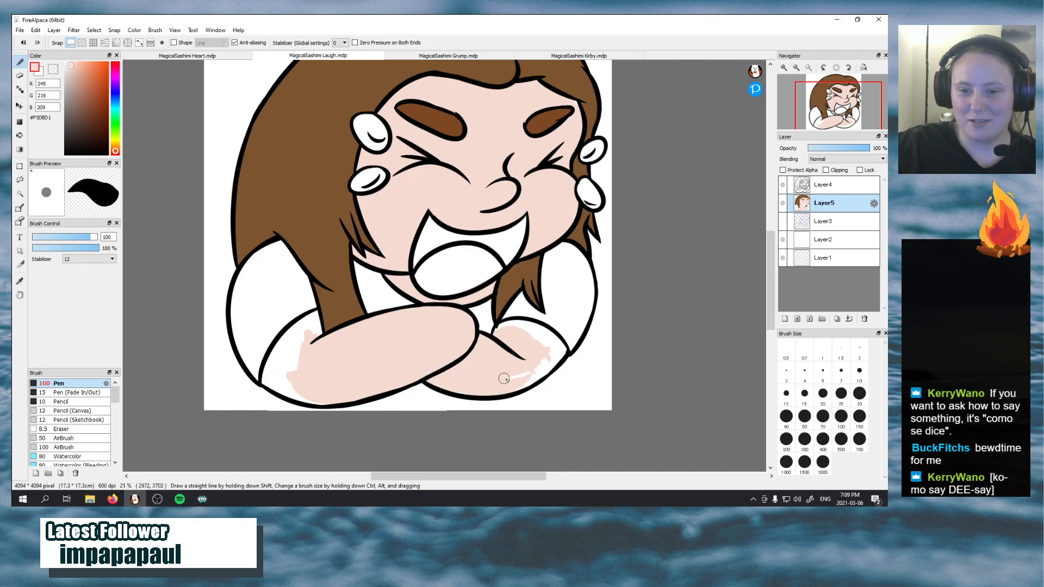
mouse_move(543, 362)
left_mouse_down()
mouse_move(516, 376)
mouse_move(544, 374)
mouse_move(542, 337)
mouse_move(557, 362)
mouse_move(531, 334)
mouse_move(560, 346)
mouse_move(535, 327)
mouse_move(568, 359)
mouse_move(510, 321)
mouse_move(497, 334)
mouse_move(522, 322)
mouse_move(539, 337)
mouse_move(502, 328)
mouse_move(555, 339)
mouse_move(522, 323)
left_mouse_up()
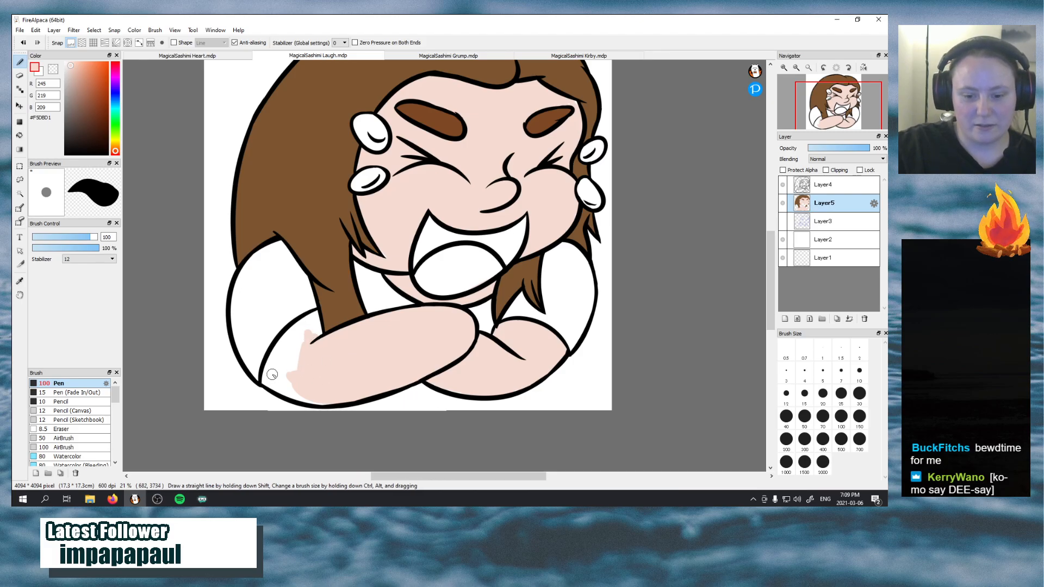
mouse_move(272, 375)
left_mouse_down()
mouse_move(298, 388)
mouse_move(316, 319)
mouse_move(317, 341)
mouse_move(304, 318)
mouse_move(268, 378)
mouse_move(289, 331)
mouse_move(269, 372)
mouse_move(268, 364)
mouse_move(272, 382)
mouse_move(300, 387)
mouse_move(265, 384)
mouse_move(318, 395)
mouse_move(274, 382)
mouse_move(304, 399)
mouse_move(343, 387)
mouse_move(287, 372)
left_mouse_up()
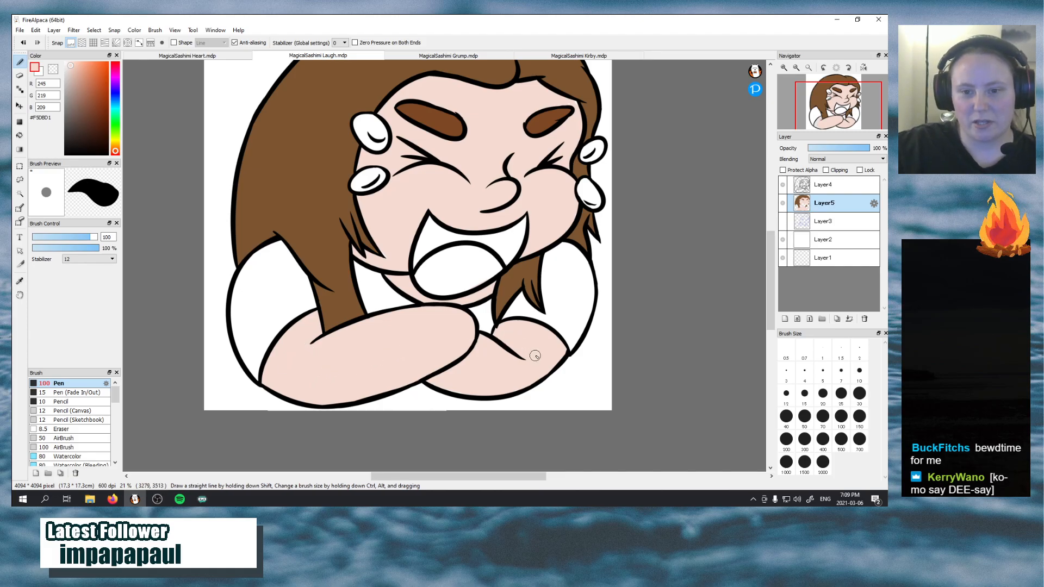
Add a new empty layer directly above Layer3, beneath the base colour layer
left_click(841, 224)
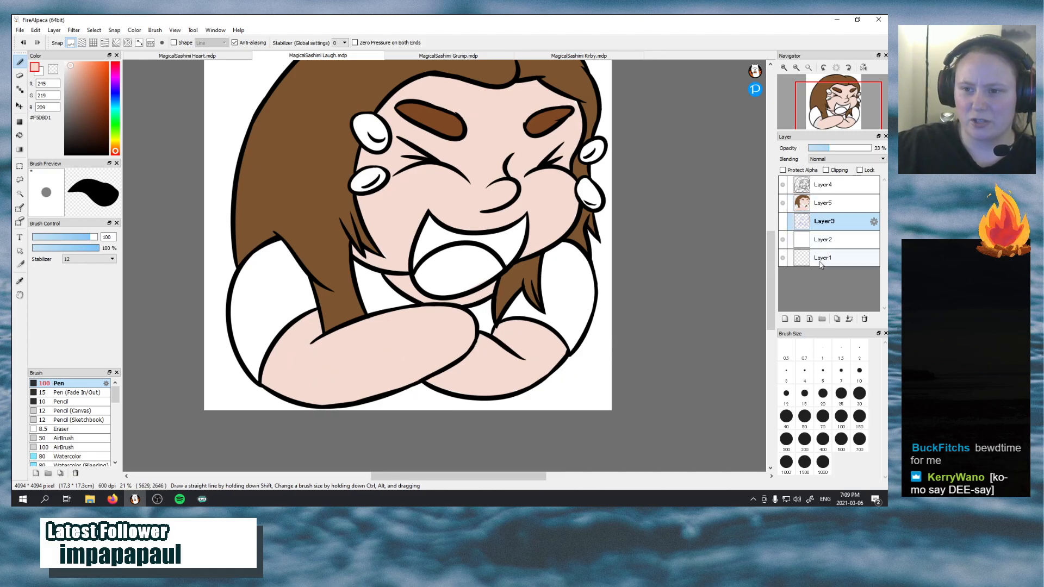
left_click(786, 319)
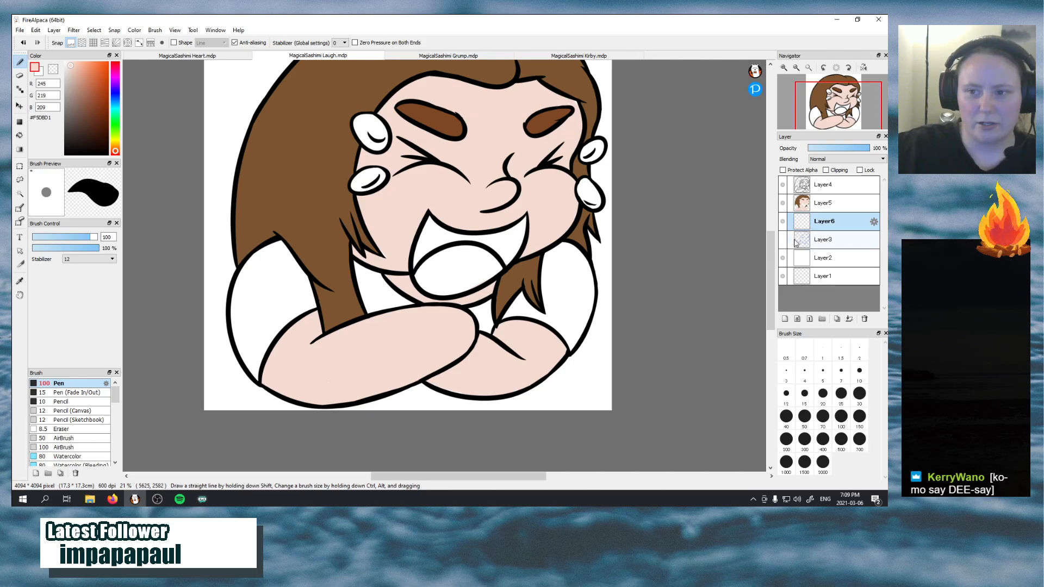
Fill Layer6 with solid dark purple #512678 as a contrast backdrop, hiding Layer4 and Layer5 for the fill and showing them again
left_click(783, 202)
left_click(783, 185)
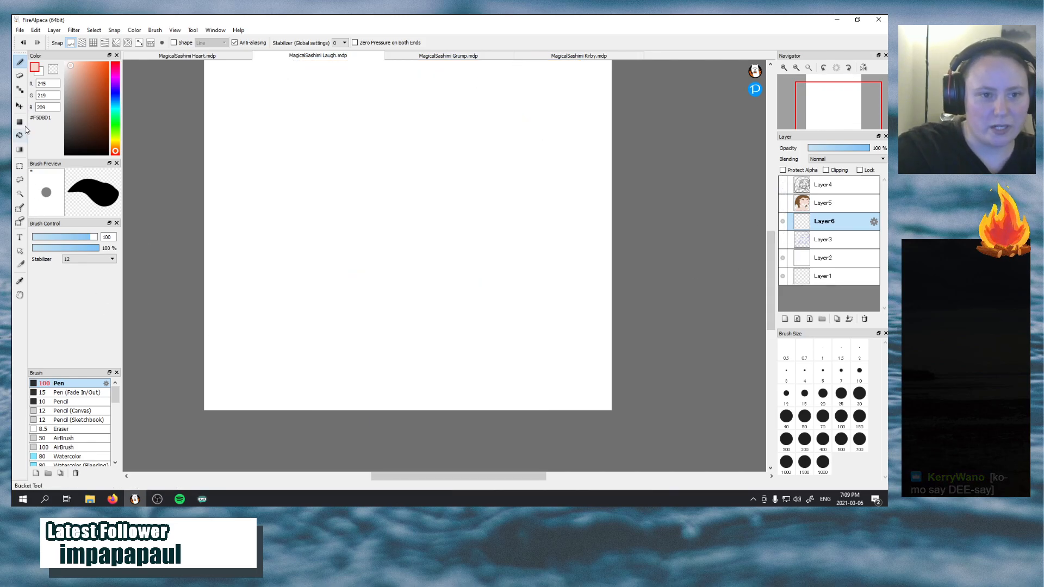
mouse_move(116, 99)
left_mouse_down()
mouse_move(115, 134)
mouse_move(115, 84)
left_mouse_up()
left_click(95, 111)
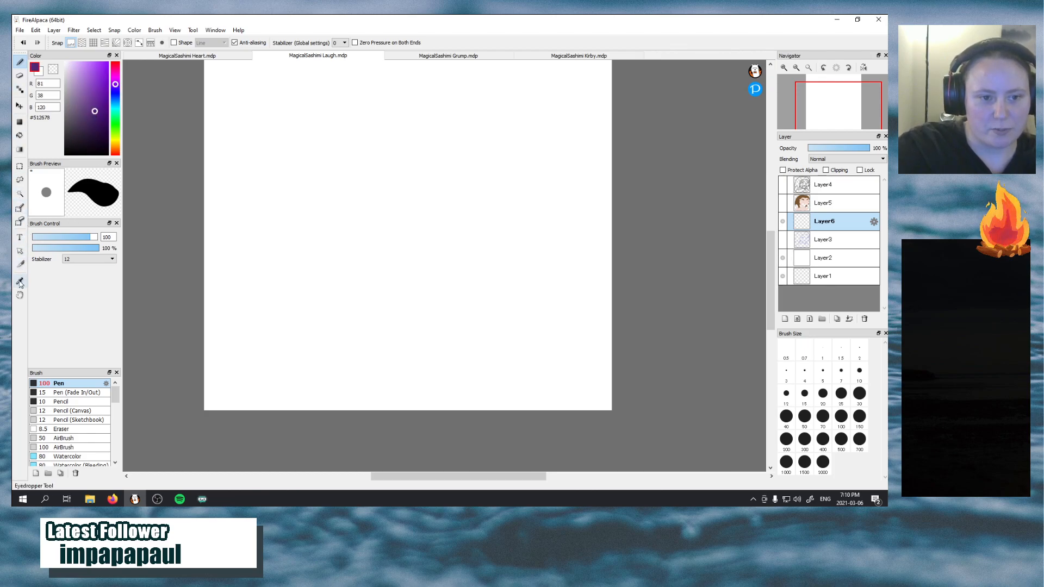
left_click(19, 135)
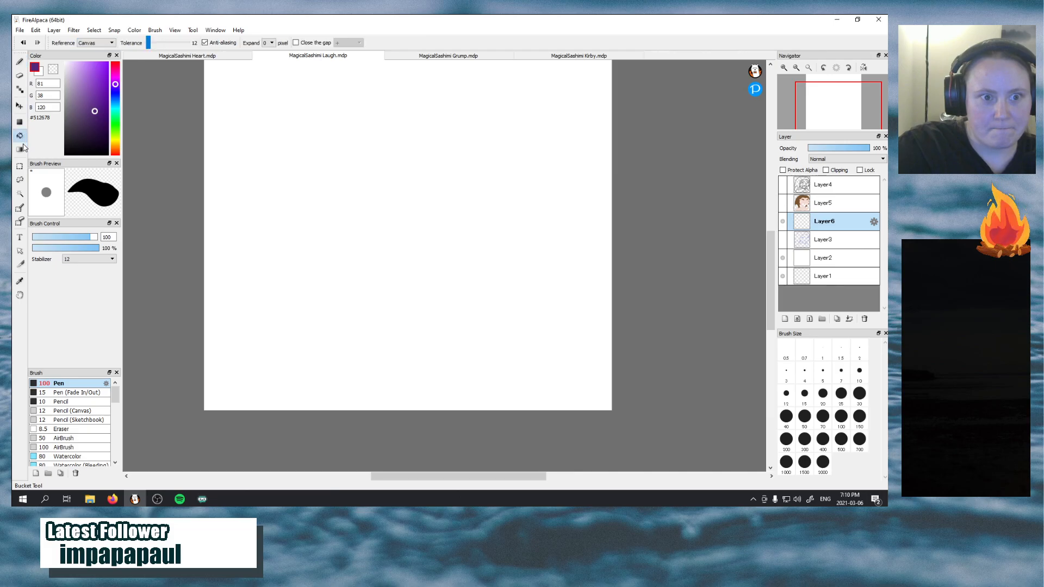
left_click(328, 205)
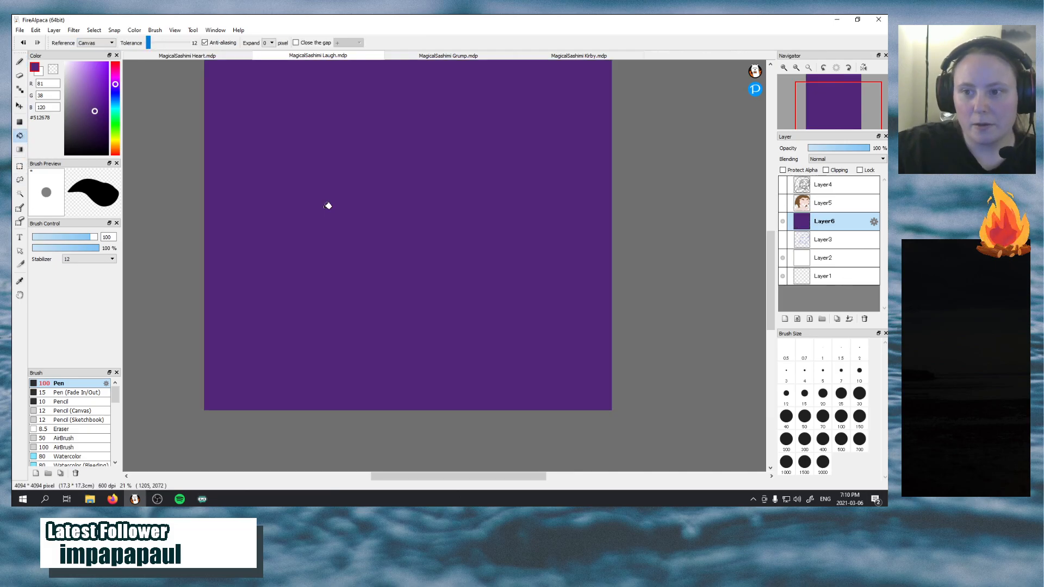
left_click(782, 203)
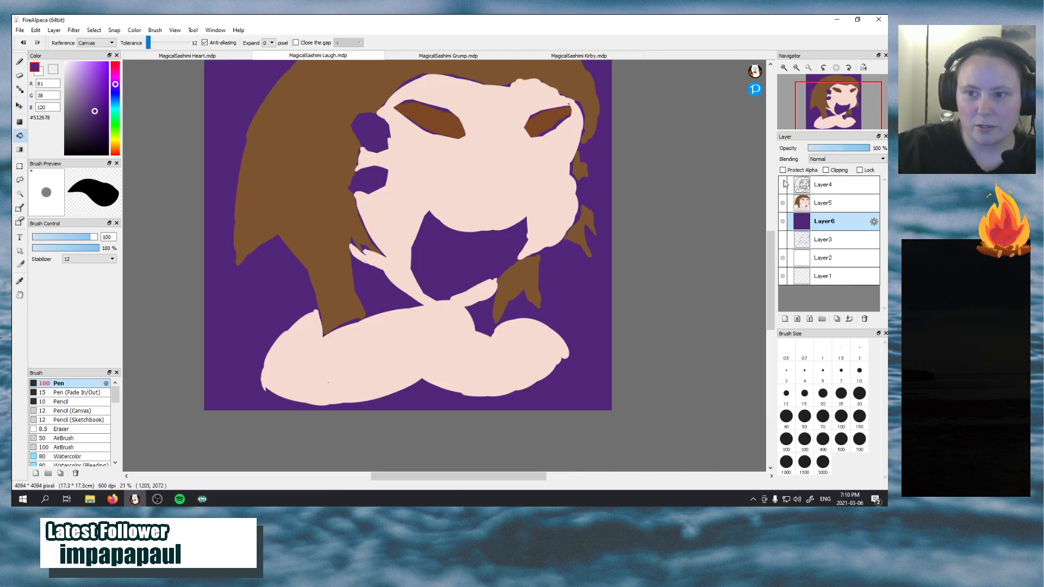
left_click(783, 185)
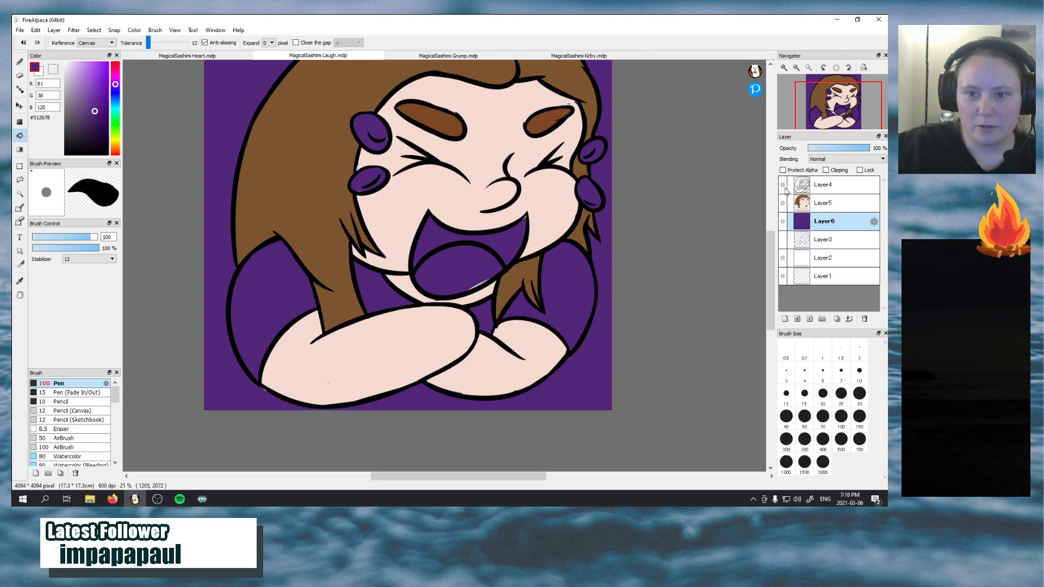
Sample the skin tone, patch the missed speck in the left forearm on Layer5, and hide the purple Layer6
left_click(19, 281)
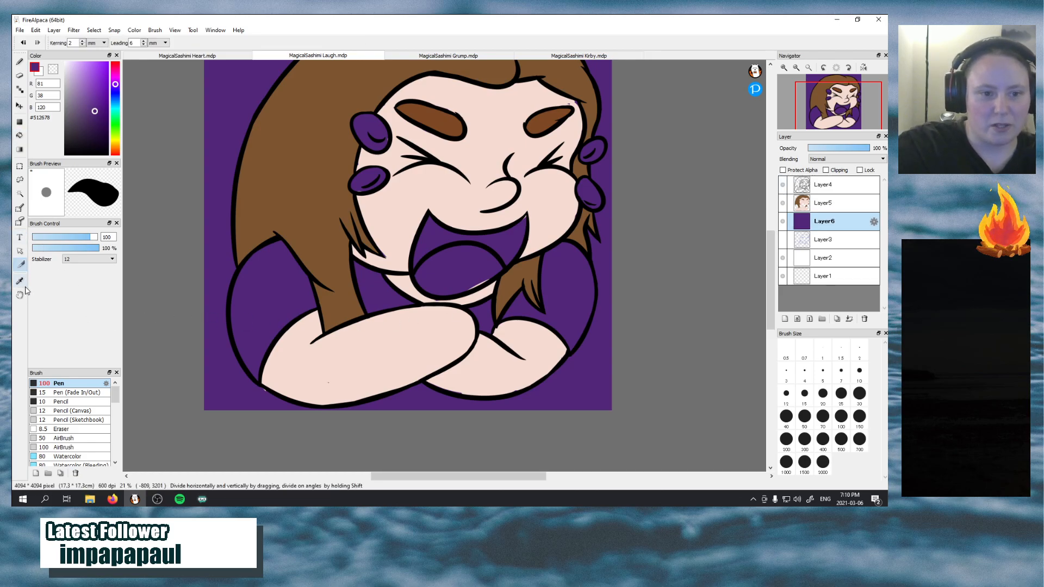
left_click(356, 393)
key("b")
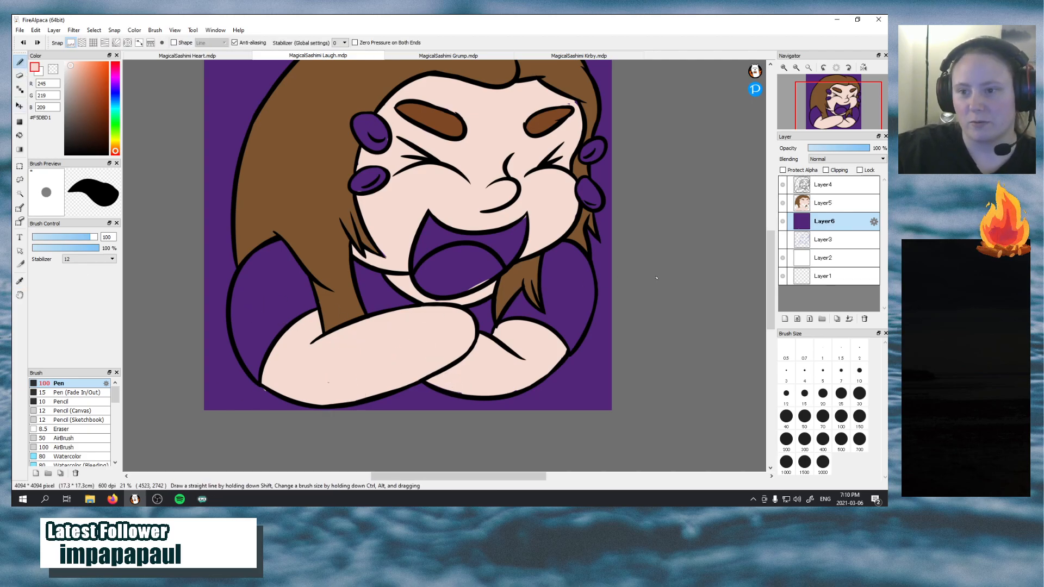
left_click(841, 202)
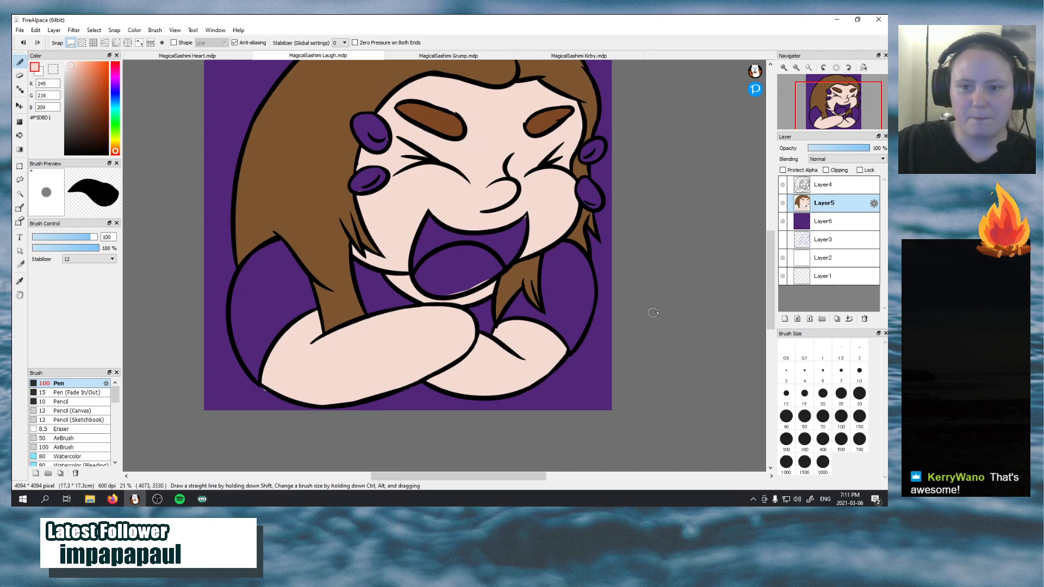
left_click(782, 222)
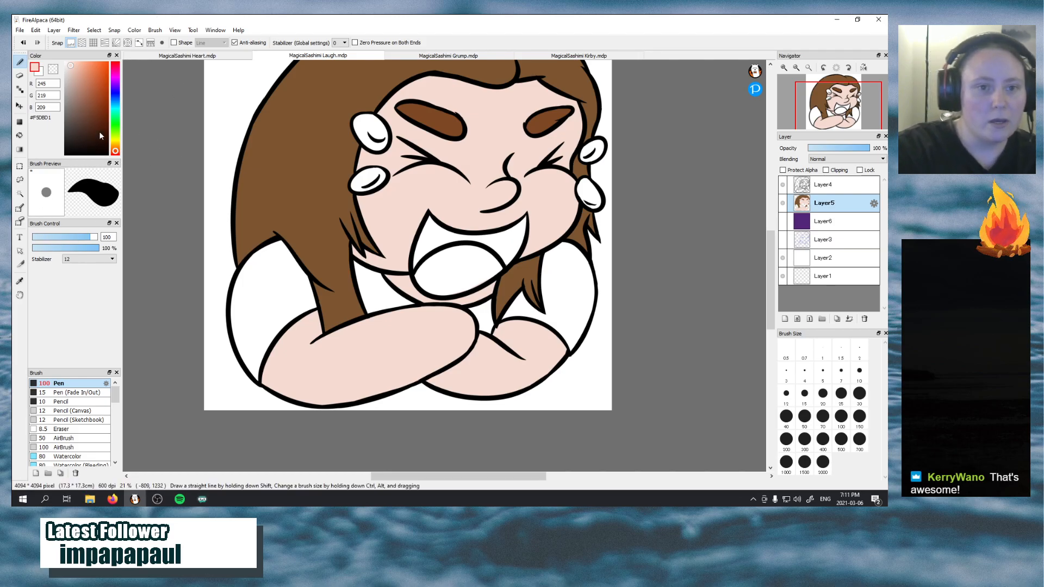
Set the brush colour to dark pink #C4366F and block in the middle and lower tip of the left sleeve on Layer5
left_click(115, 145)
mouse_move(96, 126)
left_mouse_down()
mouse_move(83, 115)
mouse_move(90, 77)
mouse_move(96, 109)
mouse_move(86, 105)
mouse_move(96, 83)
left_mouse_up()
left_click(116, 87)
left_click(115, 69)
left_click(116, 68)
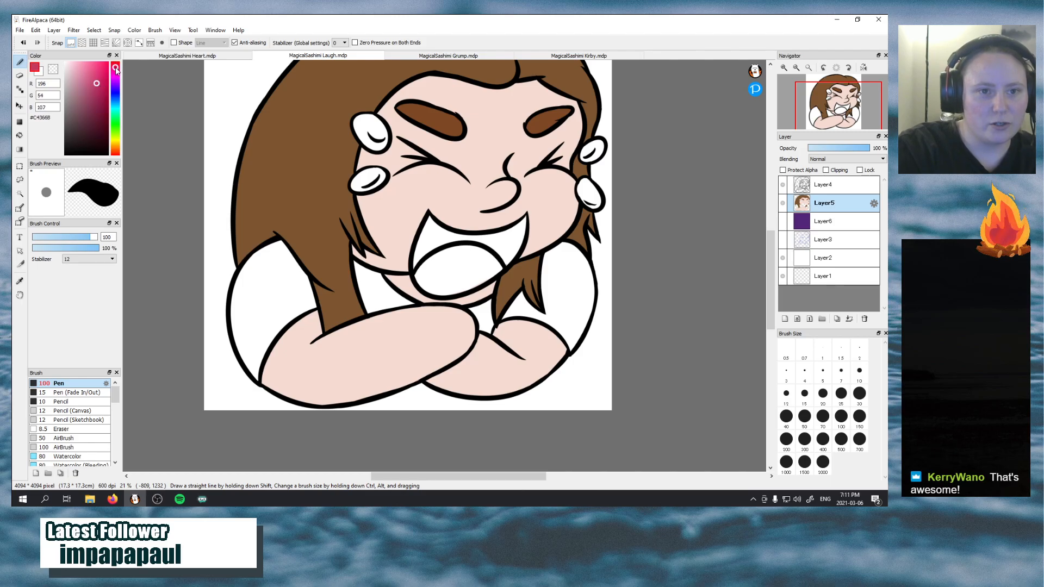
mouse_move(251, 284)
left_mouse_down()
mouse_move(250, 296)
mouse_move(271, 272)
mouse_move(245, 325)
mouse_move(267, 257)
mouse_move(277, 293)
mouse_move(282, 281)
mouse_move(266, 329)
mouse_move(259, 326)
left_mouse_up()
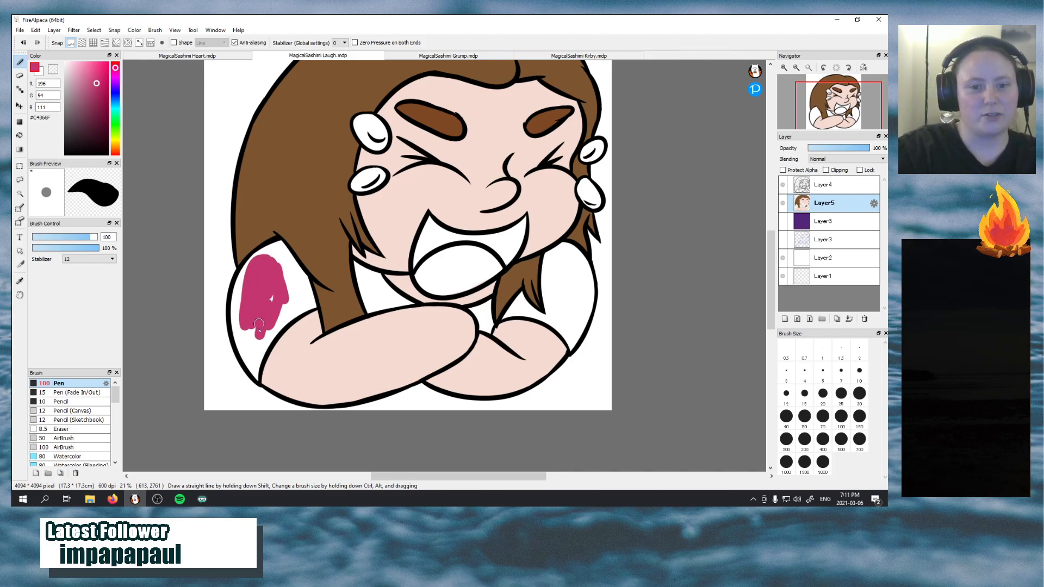
mouse_move(279, 284)
left_mouse_down()
mouse_move(263, 345)
mouse_move(264, 336)
mouse_move(250, 348)
left_mouse_up()
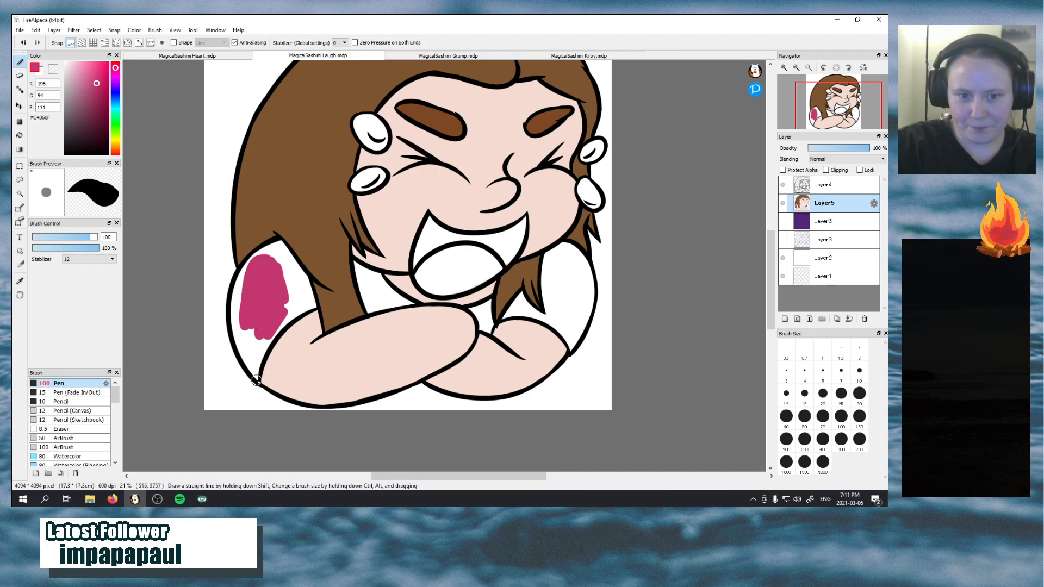
mouse_move(254, 373)
left_mouse_down()
mouse_move(259, 313)
mouse_move(287, 288)
left_mouse_up()
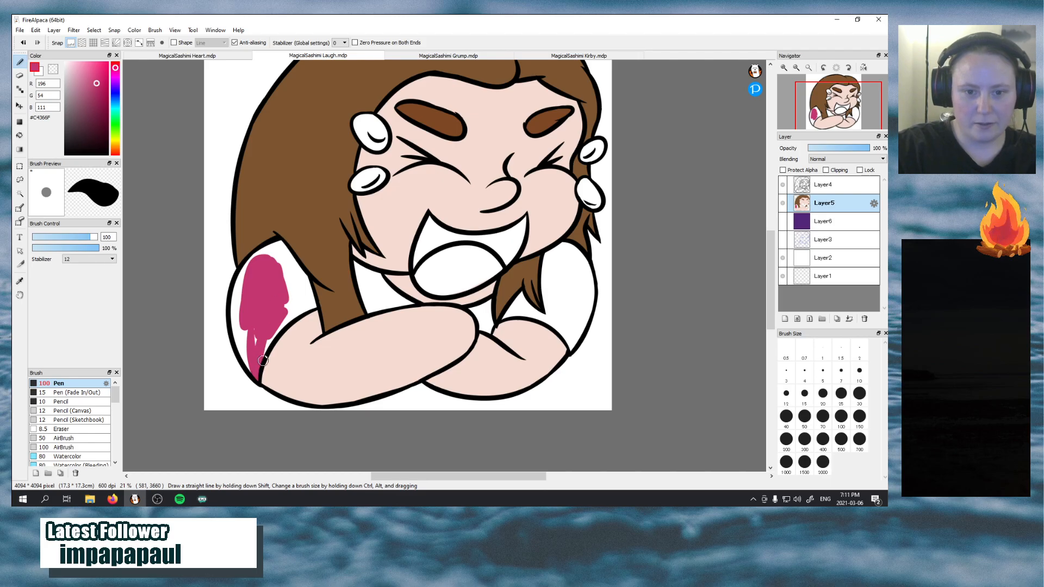
left_click_drag(263, 360, 301, 296)
key("ctrl+z")
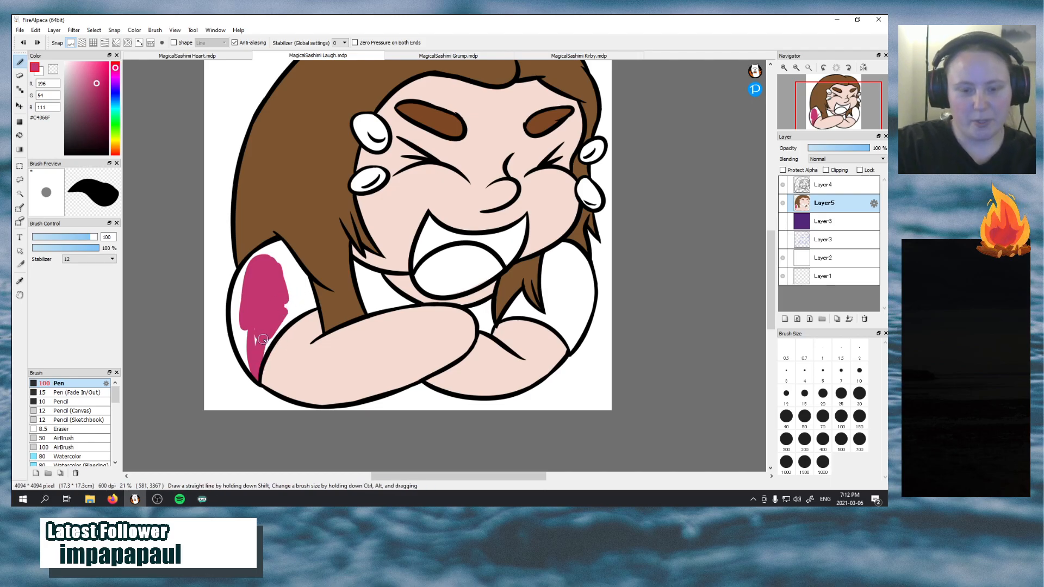
Fill the rest of the left sleeve with dark pink out to its outer outline, the forearm and the hair
left_click_drag(255, 375, 245, 300)
mouse_move(241, 335)
left_mouse_down()
mouse_move(235, 304)
mouse_move(246, 273)
left_mouse_up()
left_click_drag(236, 330, 249, 262)
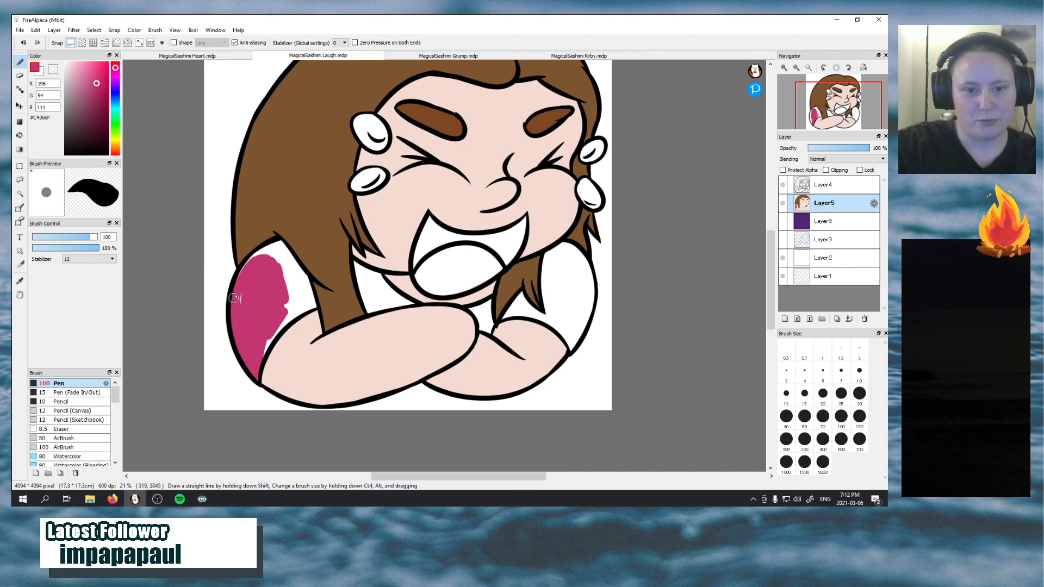
mouse_move(234, 299)
left_mouse_down()
mouse_move(276, 241)
mouse_move(263, 256)
left_mouse_up()
key("ctrl+z")
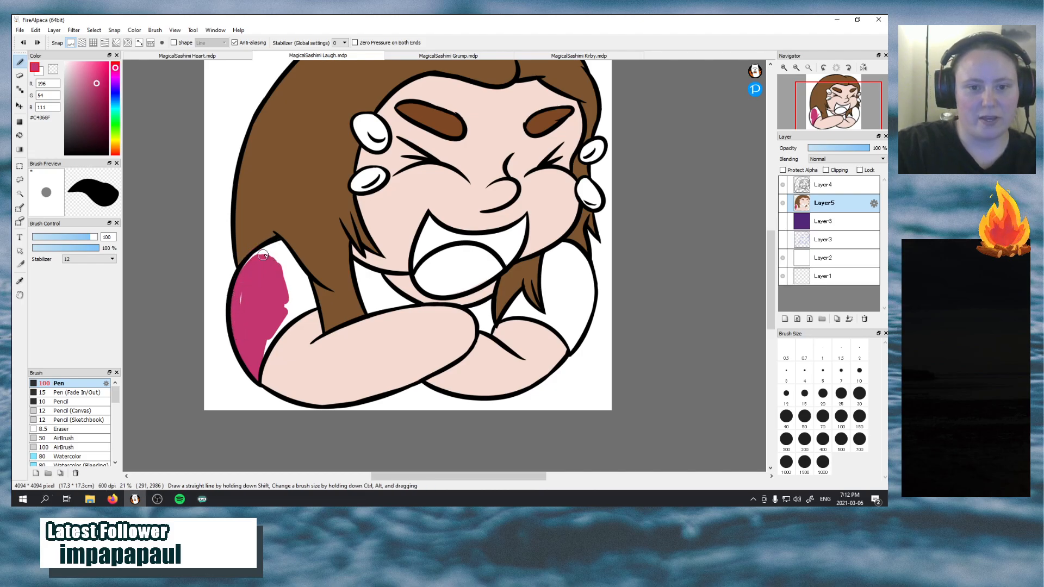
mouse_move(261, 346)
left_mouse_down()
mouse_move(311, 296)
mouse_move(304, 300)
mouse_move(291, 253)
mouse_move(320, 313)
mouse_move(295, 299)
mouse_move(288, 312)
mouse_move(278, 284)
mouse_move(309, 275)
left_mouse_up()
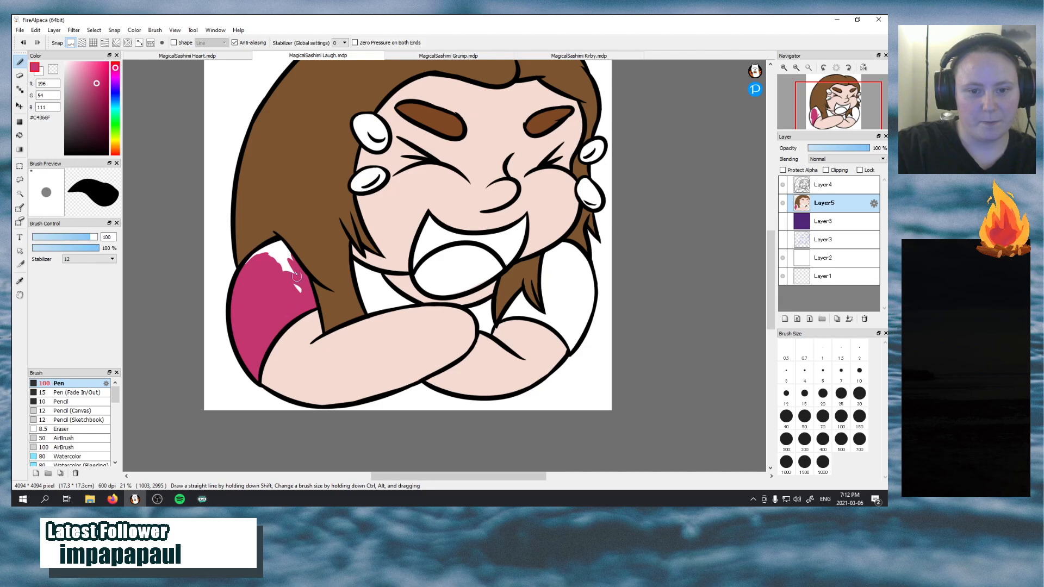
mouse_move(296, 276)
left_mouse_down()
mouse_move(305, 299)
mouse_move(279, 249)
mouse_move(282, 279)
left_mouse_up()
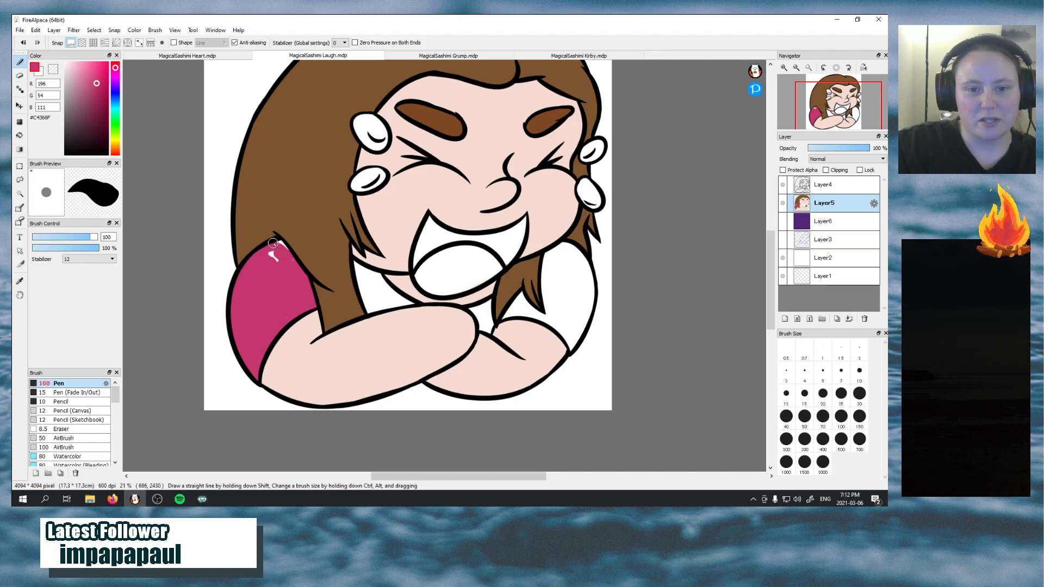
left_click_drag(267, 248, 276, 257)
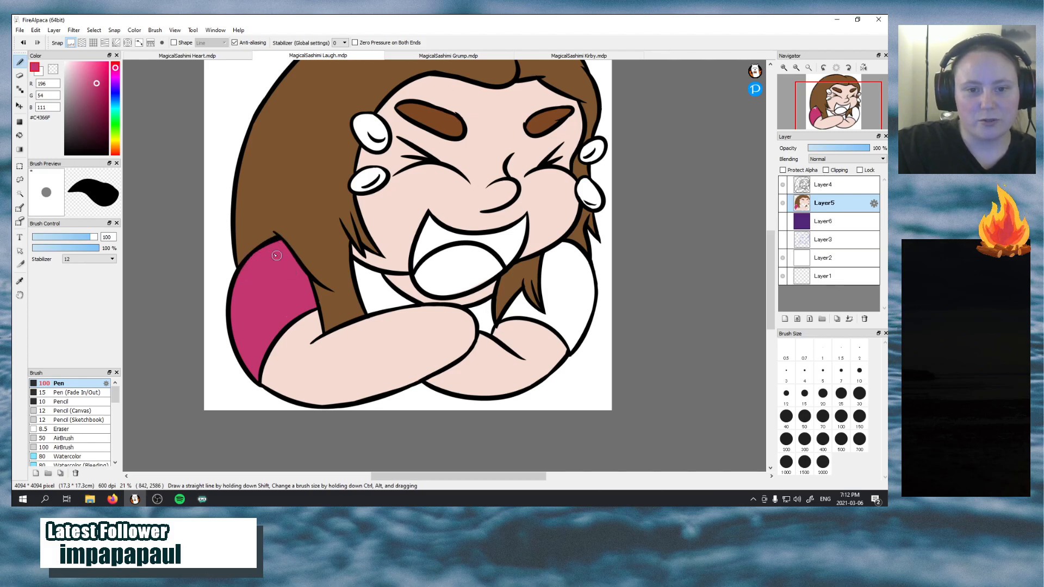
Paint the shirt areas on both sides of the neck and the main part of the right sleeve dark pink
mouse_move(362, 279)
left_mouse_down()
mouse_move(404, 313)
mouse_move(366, 275)
mouse_move(416, 312)
mouse_move(383, 303)
mouse_move(367, 313)
mouse_move(354, 263)
mouse_move(413, 302)
mouse_move(371, 311)
mouse_move(363, 279)
mouse_move(369, 314)
mouse_move(366, 291)
mouse_move(382, 306)
left_mouse_up()
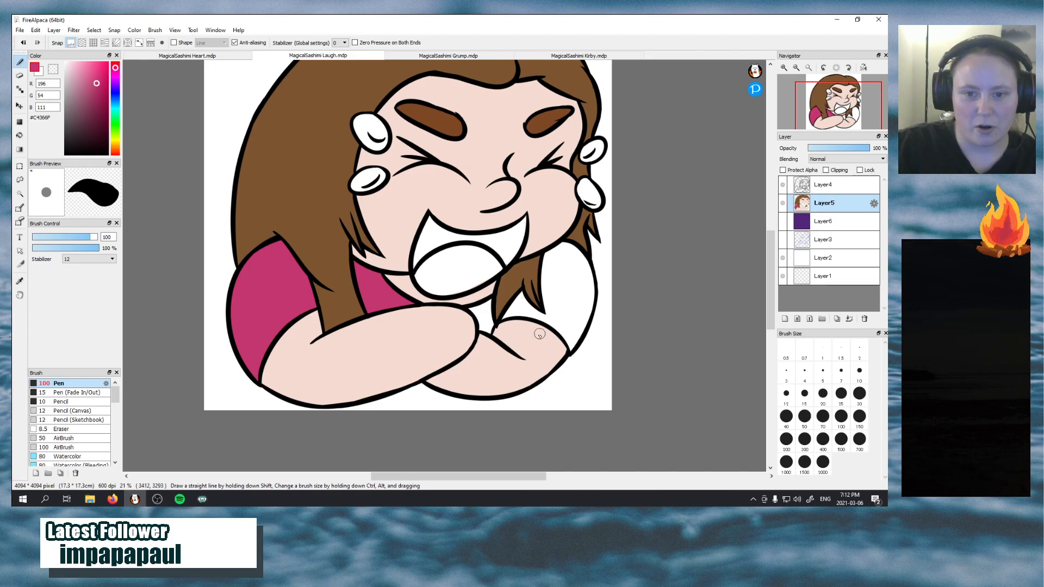
mouse_move(484, 322)
left_mouse_down()
mouse_move(487, 306)
mouse_move(471, 308)
mouse_move(485, 314)
left_mouse_up()
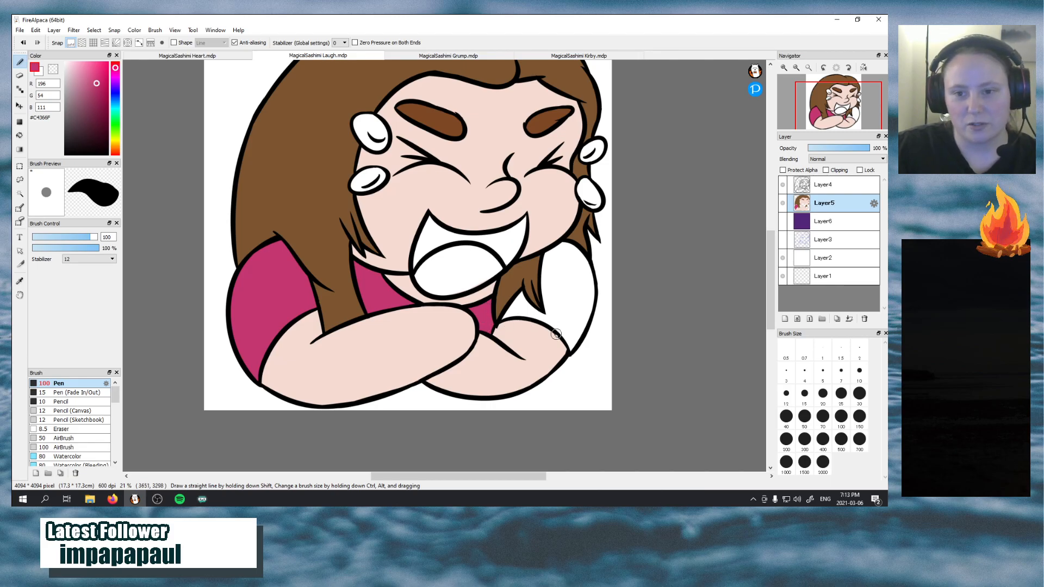
mouse_move(556, 332)
left_mouse_down()
mouse_move(573, 297)
mouse_move(566, 277)
left_mouse_up()
key("ctrl+z")
mouse_move(551, 324)
left_mouse_down()
mouse_move(571, 351)
mouse_move(584, 280)
left_mouse_up()
mouse_move(584, 322)
left_mouse_down()
mouse_move(580, 274)
mouse_move(584, 321)
mouse_move(591, 291)
mouse_move(573, 271)
mouse_move(589, 300)
mouse_move(590, 277)
mouse_move(579, 272)
mouse_move(589, 288)
mouse_move(566, 252)
mouse_move(585, 275)
mouse_move(576, 249)
mouse_move(587, 296)
mouse_move(565, 314)
mouse_move(550, 318)
mouse_move(547, 276)
mouse_move(530, 271)
mouse_move(548, 311)
mouse_move(561, 266)
mouse_move(551, 301)
mouse_move(549, 262)
mouse_move(541, 282)
mouse_move(550, 248)
mouse_move(554, 271)
mouse_move(544, 258)
mouse_move(548, 298)
mouse_move(546, 254)
mouse_move(563, 242)
mouse_move(554, 249)
mouse_move(576, 249)
mouse_move(591, 291)
mouse_move(556, 251)
mouse_move(573, 271)
mouse_move(566, 281)
mouse_move(566, 249)
mouse_move(570, 331)
mouse_move(578, 297)
mouse_move(572, 335)
mouse_move(568, 282)
mouse_move(555, 326)
mouse_move(562, 265)
mouse_move(568, 330)
mouse_move(563, 267)
left_mouse_up()
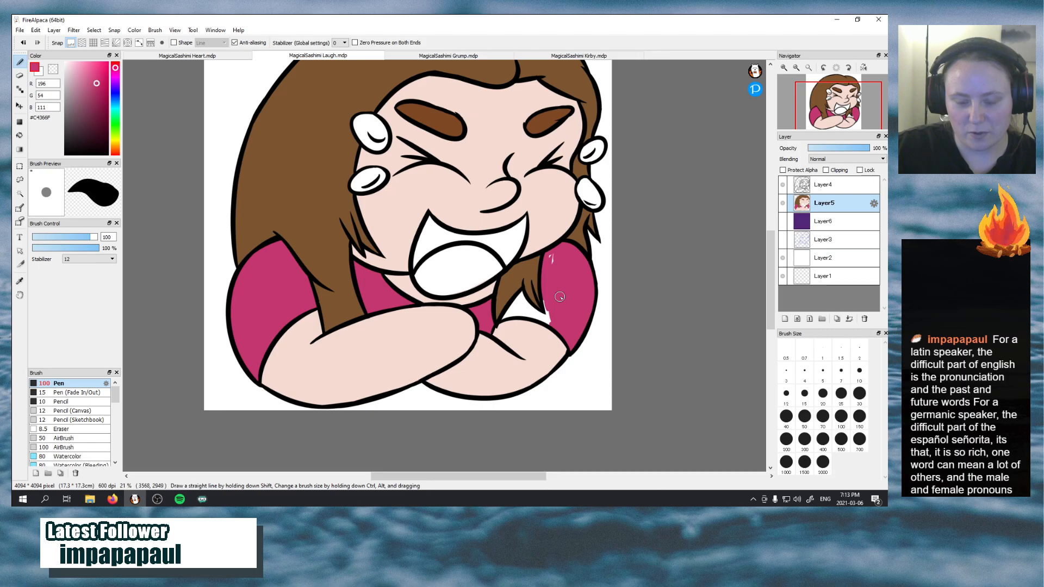
Fill the remaining white shirt gap between the right hair strands and the right forearm with dark pink
mouse_move(554, 320)
left_mouse_down()
mouse_move(557, 252)
mouse_move(552, 279)
mouse_move(502, 319)
mouse_move(533, 313)
mouse_move(501, 318)
mouse_move(517, 301)
left_mouse_up()
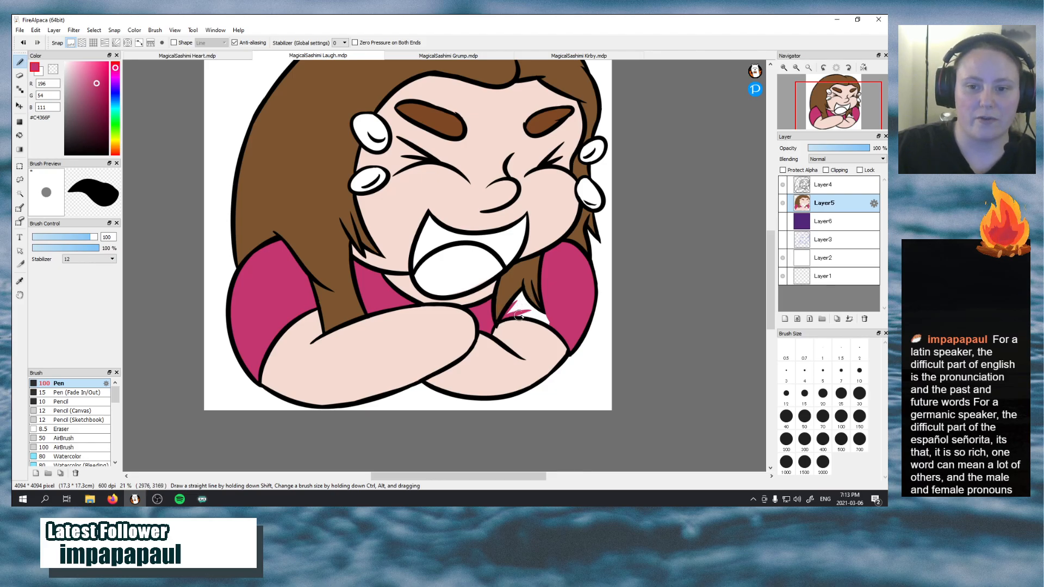
left_click_drag(518, 316, 554, 326)
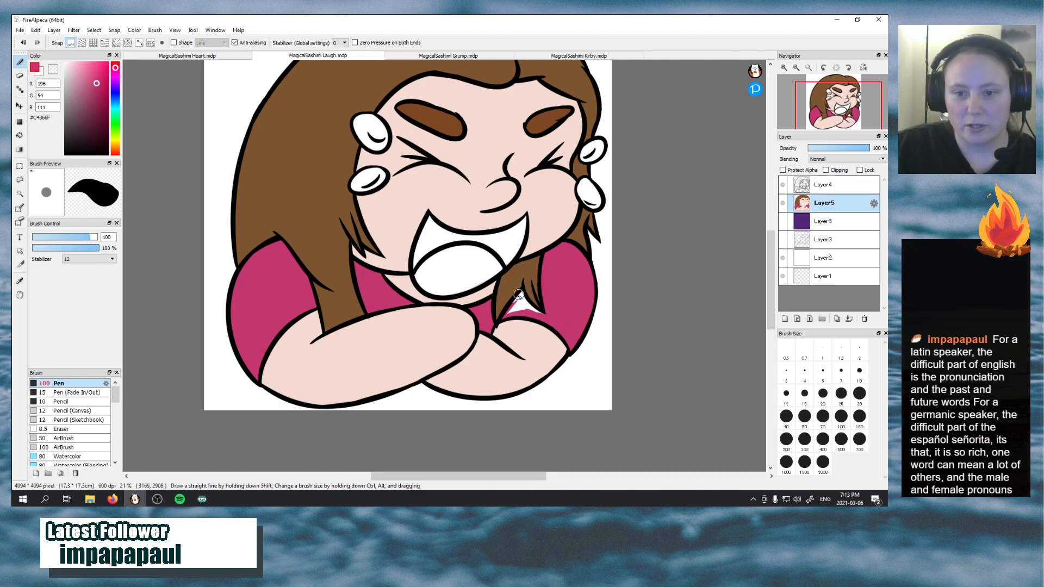
mouse_move(519, 296)
left_mouse_down()
mouse_move(554, 320)
mouse_move(519, 299)
mouse_move(506, 314)
mouse_move(529, 316)
mouse_move(513, 311)
mouse_move(516, 300)
mouse_move(508, 315)
mouse_move(534, 309)
mouse_move(512, 310)
left_mouse_up()
key("ctrl+z")
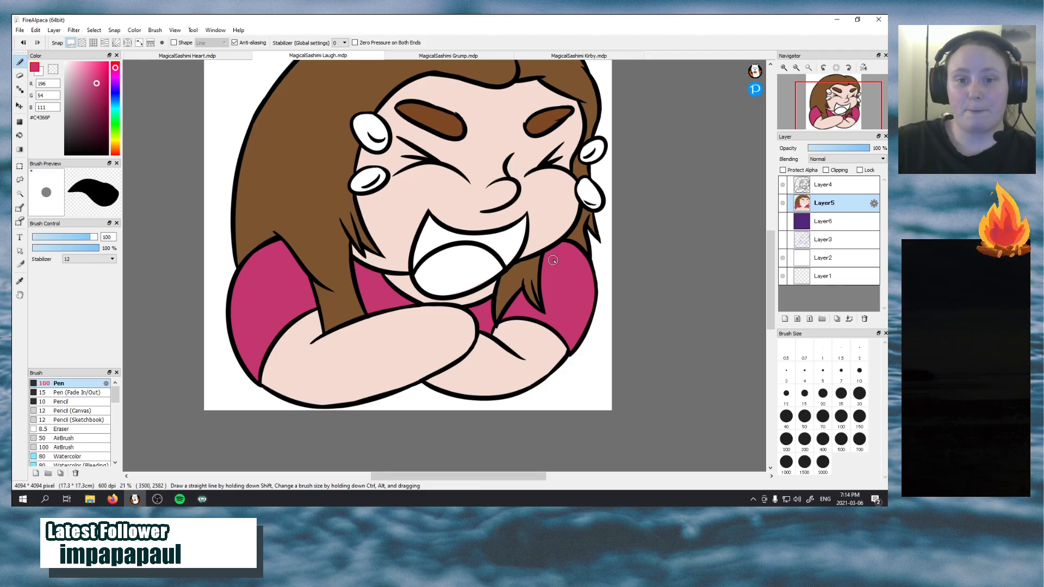
Set the brush colour to light pink #E96B9E and fill the tongue up to its outline
left_click_drag(94, 81, 88, 69)
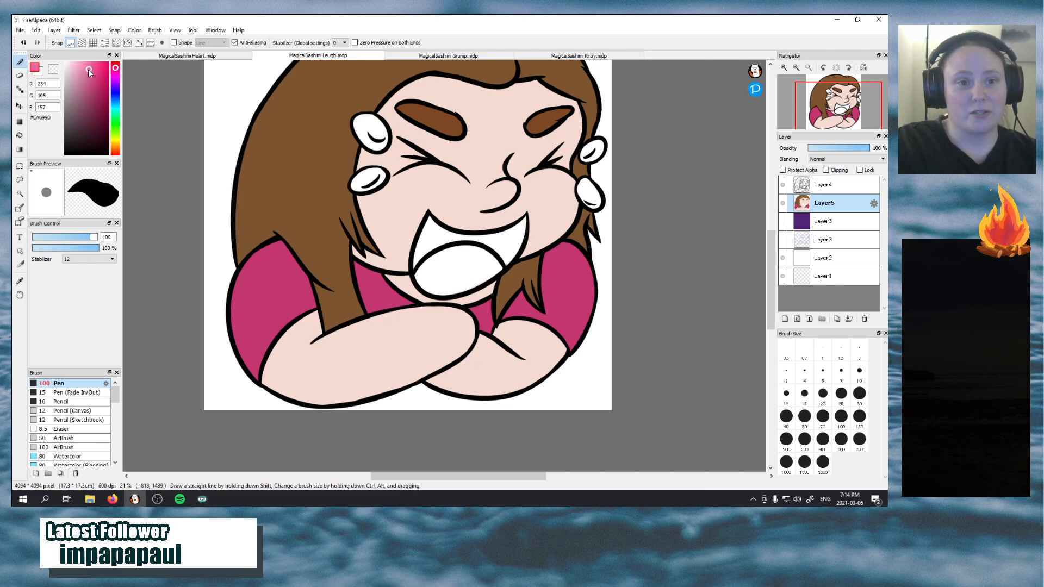
mouse_move(454, 263)
left_mouse_down()
mouse_move(436, 275)
mouse_move(447, 258)
mouse_move(469, 263)
mouse_move(454, 282)
mouse_move(445, 271)
mouse_move(483, 272)
mouse_move(446, 282)
mouse_move(464, 255)
mouse_move(473, 280)
mouse_move(439, 293)
left_mouse_up()
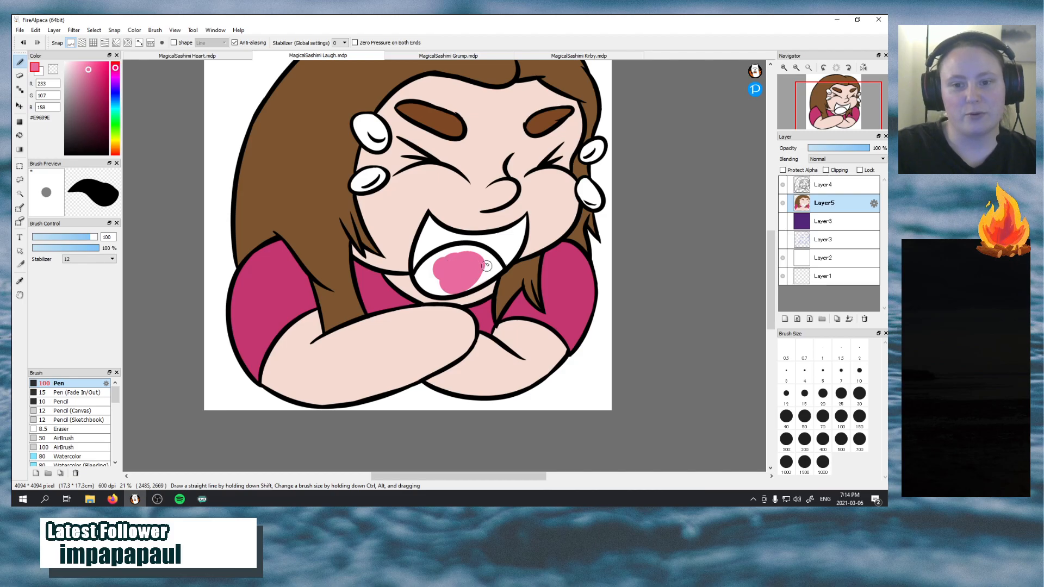
mouse_move(486, 265)
left_mouse_down()
mouse_move(460, 280)
mouse_move(493, 272)
mouse_move(461, 295)
mouse_move(473, 259)
mouse_move(494, 260)
mouse_move(491, 273)
mouse_move(478, 267)
mouse_move(486, 262)
mouse_move(485, 275)
mouse_move(501, 263)
mouse_move(481, 251)
mouse_move(442, 272)
mouse_move(467, 254)
mouse_move(419, 281)
mouse_move(454, 261)
mouse_move(440, 255)
mouse_move(434, 278)
mouse_move(424, 267)
mouse_move(431, 285)
mouse_move(421, 267)
mouse_move(431, 294)
mouse_move(433, 278)
mouse_move(425, 291)
mouse_move(456, 276)
mouse_move(425, 281)
mouse_move(440, 282)
mouse_move(432, 263)
left_mouse_up()
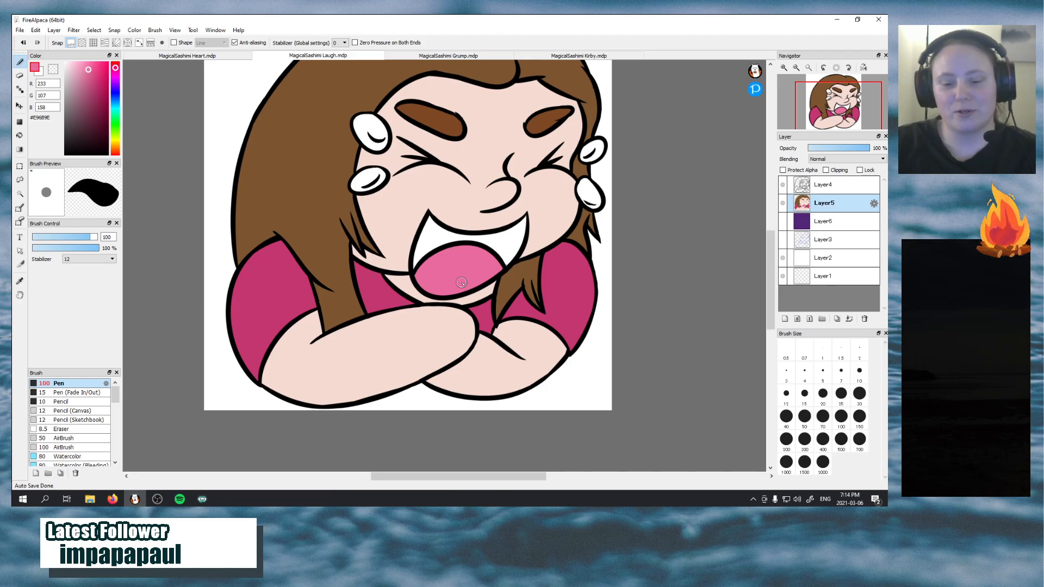
Set the brush colour to dark greyish purple #514453 and start filling the mouth interior at its left corner
left_click(115, 79)
left_click_drag(93, 89, 82, 123)
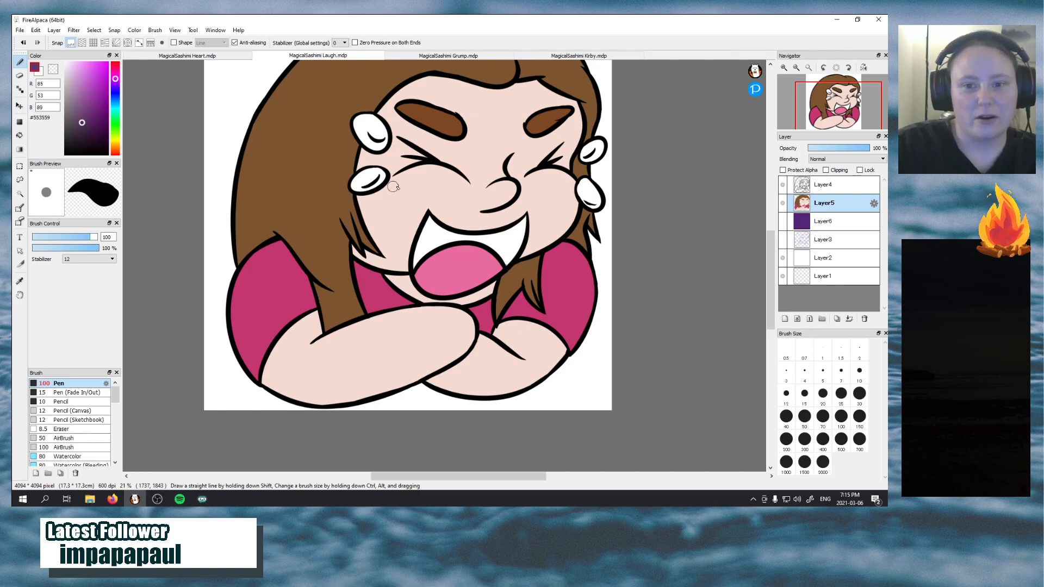
left_click_drag(428, 228, 414, 270)
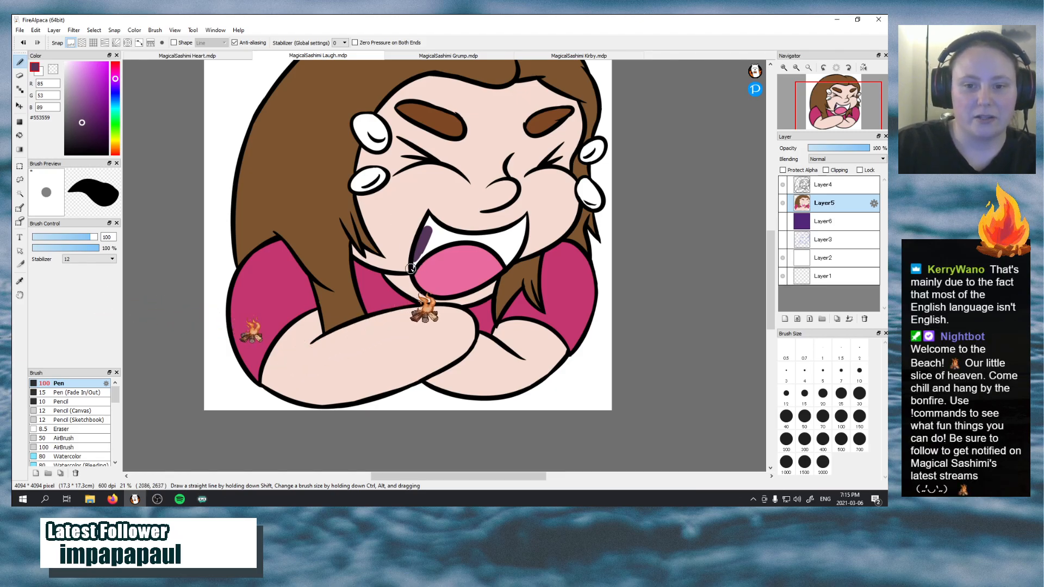
left_click_drag(416, 264, 440, 235)
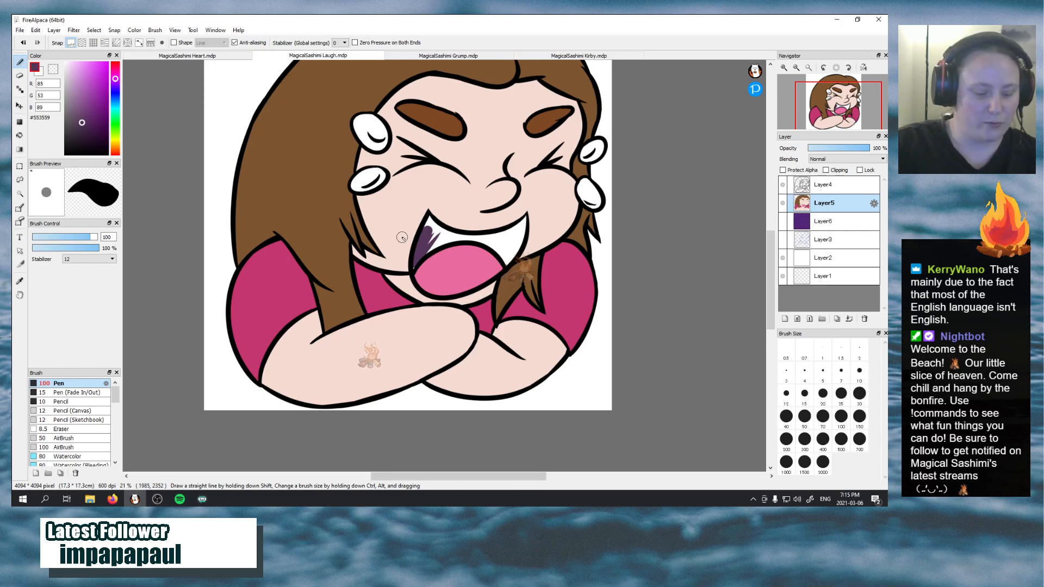
key("ctrl+z")
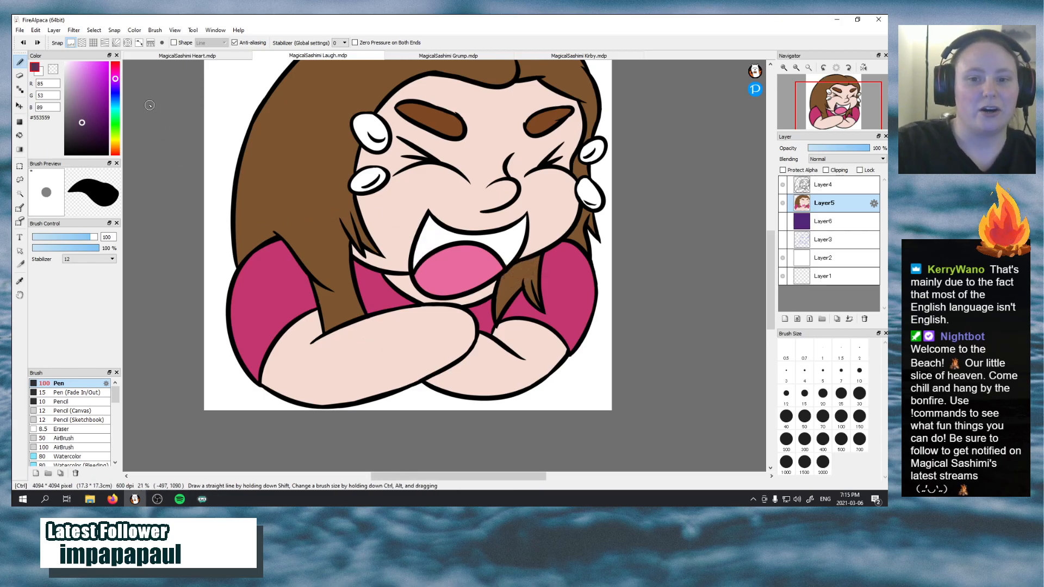
left_click(72, 125)
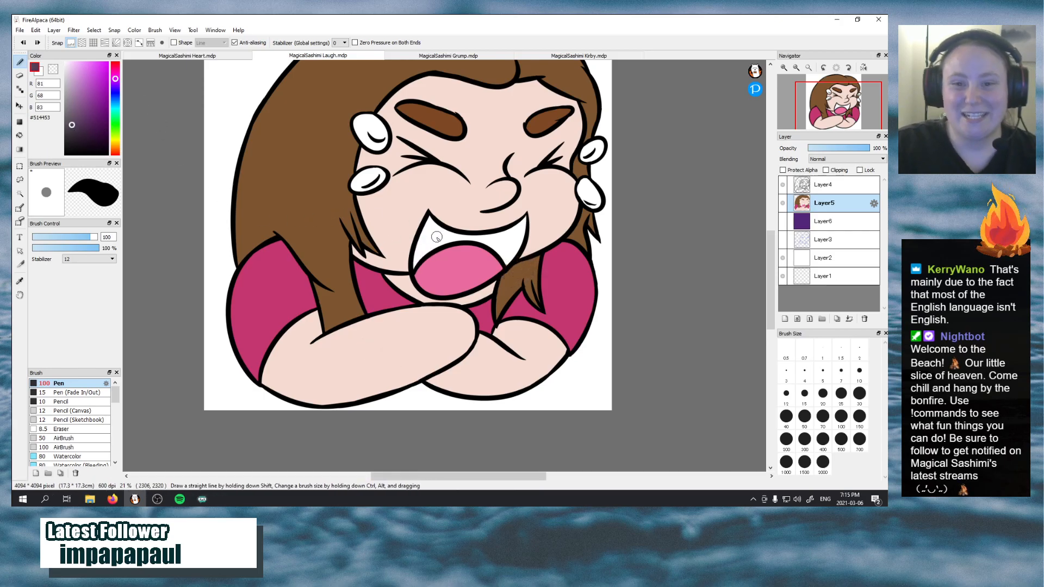
mouse_move(416, 264)
left_mouse_down()
mouse_move(431, 230)
mouse_move(416, 258)
mouse_move(439, 230)
mouse_move(420, 256)
mouse_move(458, 232)
mouse_move(432, 231)
left_mouse_up()
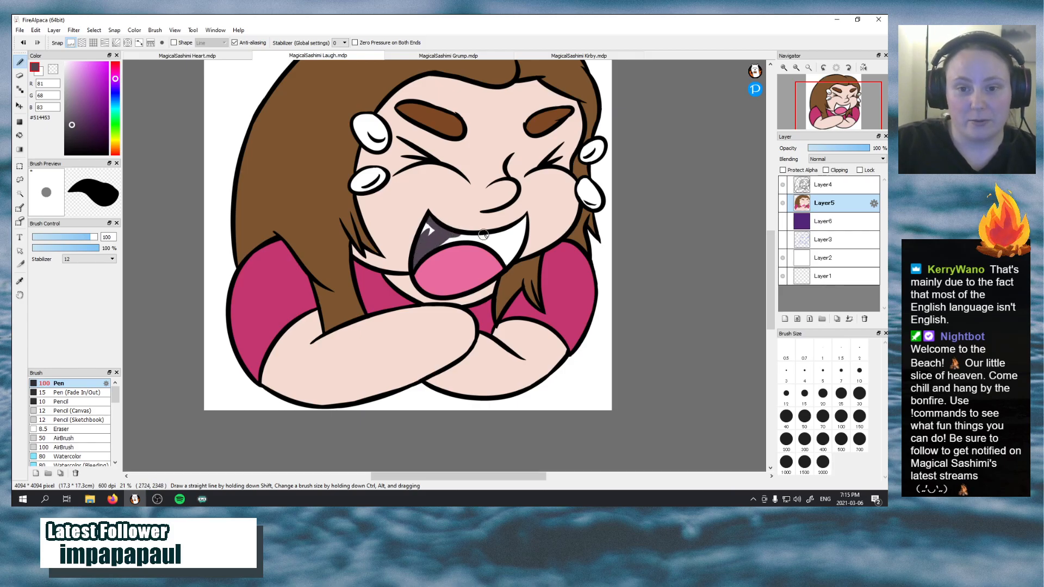
left_click_drag(547, 187, 560, 244)
key("ctrl+z")
mouse_move(486, 137)
left_mouse_down()
mouse_move(455, 210)
mouse_move(522, 245)
mouse_move(538, 405)
left_mouse_up()
key("ctrl+z")
key("ctrl+z")
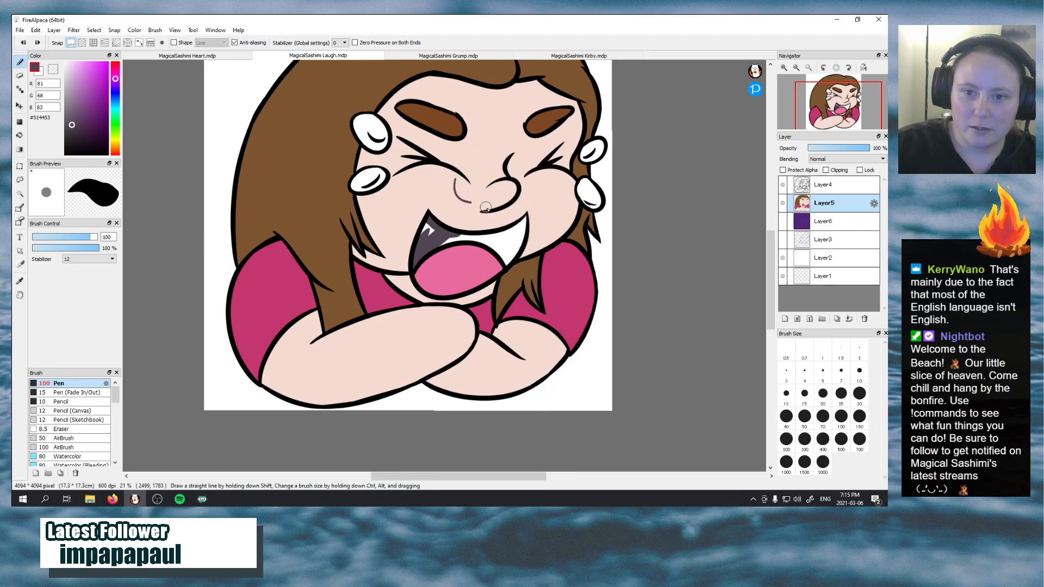
Fill the rest of the mouth interior above the tongue with dark greyish purple, out to the right corner
mouse_move(426, 222)
left_mouse_down()
mouse_move(420, 243)
mouse_move(432, 231)
mouse_move(456, 238)
mouse_move(435, 246)
mouse_move(466, 234)
left_mouse_up()
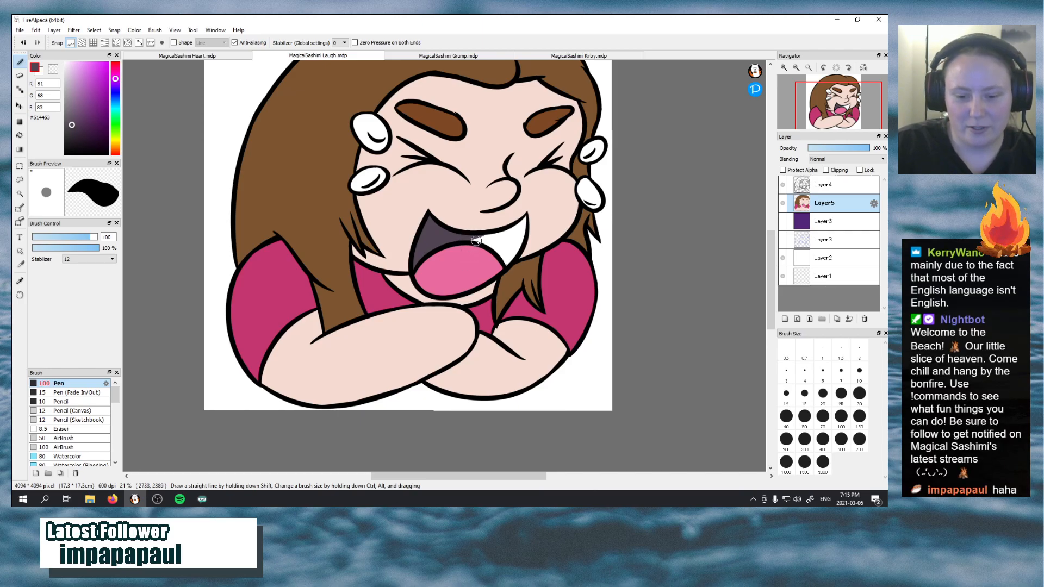
mouse_move(504, 250)
left_mouse_down()
mouse_move(471, 237)
mouse_move(505, 253)
mouse_move(493, 247)
mouse_move(503, 270)
mouse_move(484, 242)
mouse_move(505, 267)
mouse_move(521, 237)
mouse_move(511, 244)
mouse_move(512, 254)
mouse_move(521, 225)
left_mouse_up()
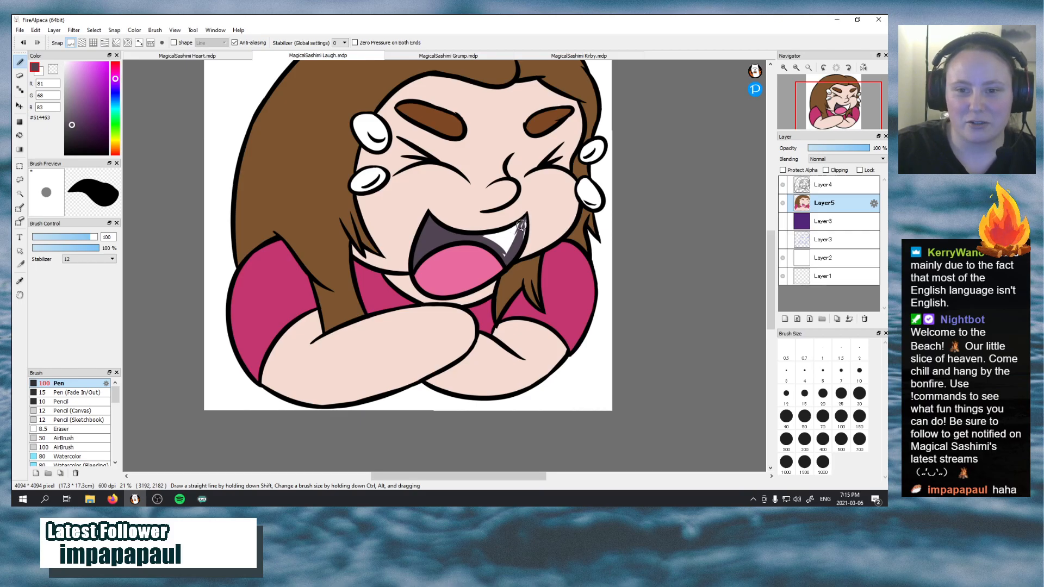
mouse_move(518, 244)
left_mouse_down()
mouse_move(526, 215)
mouse_move(519, 240)
mouse_move(523, 228)
mouse_move(475, 235)
mouse_move(522, 221)
mouse_move(505, 258)
mouse_move(496, 246)
mouse_move(522, 247)
left_mouse_up()
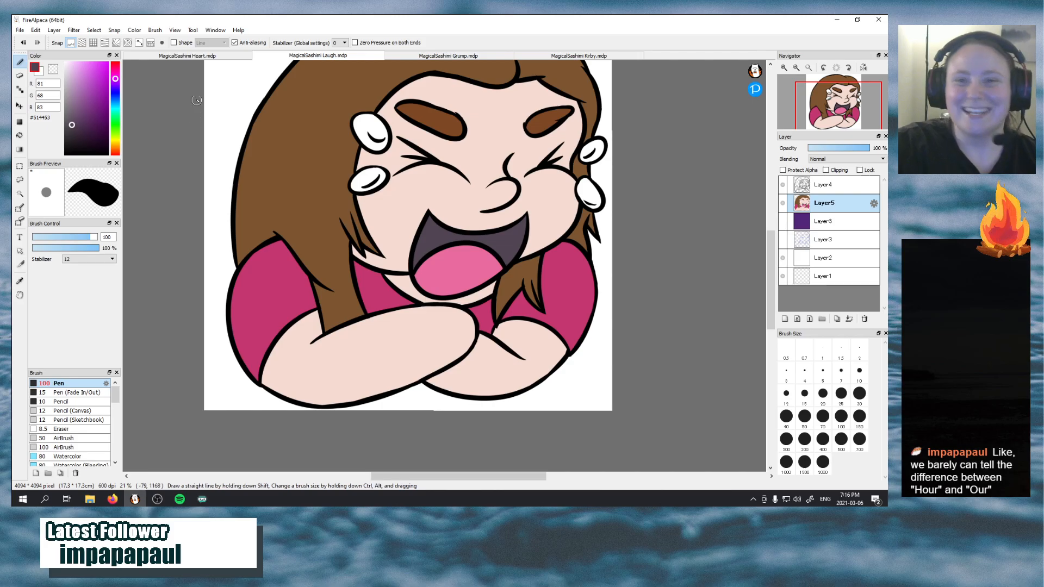
Set the brush colour to light blue #4EB1E9 and fill all four tears beside the eyes up to their outlines
left_click(115, 103)
left_click_drag(92, 95, 93, 70)
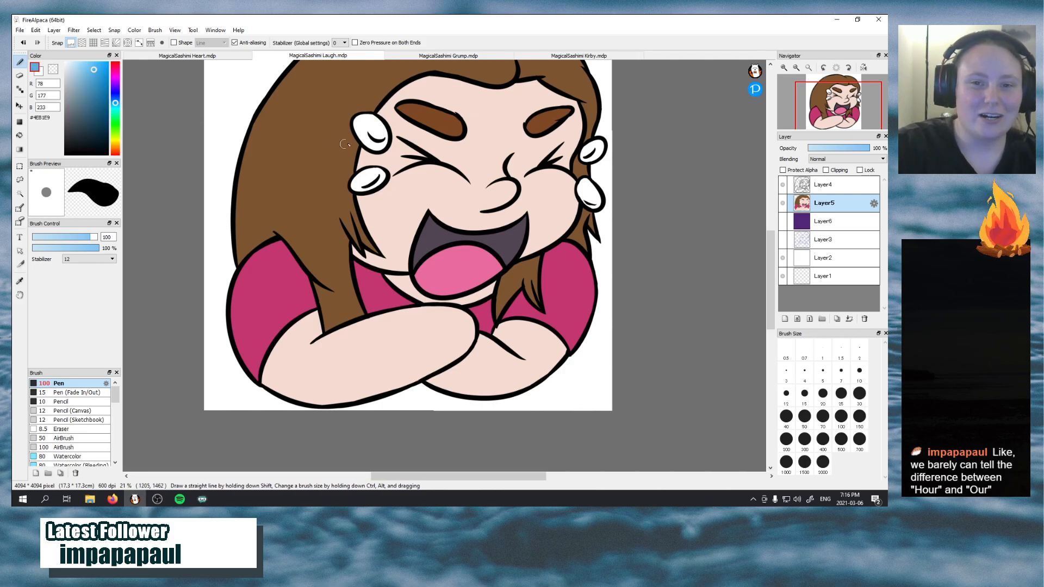
mouse_move(363, 128)
left_mouse_down()
mouse_move(379, 148)
mouse_move(361, 132)
mouse_move(369, 125)
mouse_move(367, 143)
mouse_move(386, 134)
mouse_move(370, 120)
mouse_move(358, 126)
mouse_move(365, 119)
mouse_move(367, 137)
mouse_move(356, 118)
mouse_move(381, 121)
left_mouse_up()
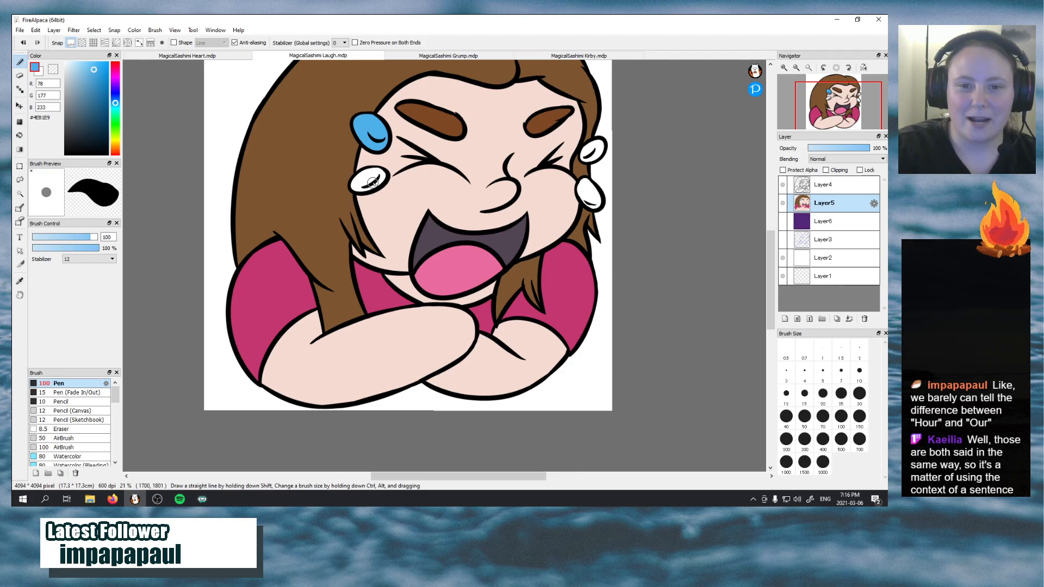
left_click_drag(368, 175, 350, 187)
key("ctrl+z")
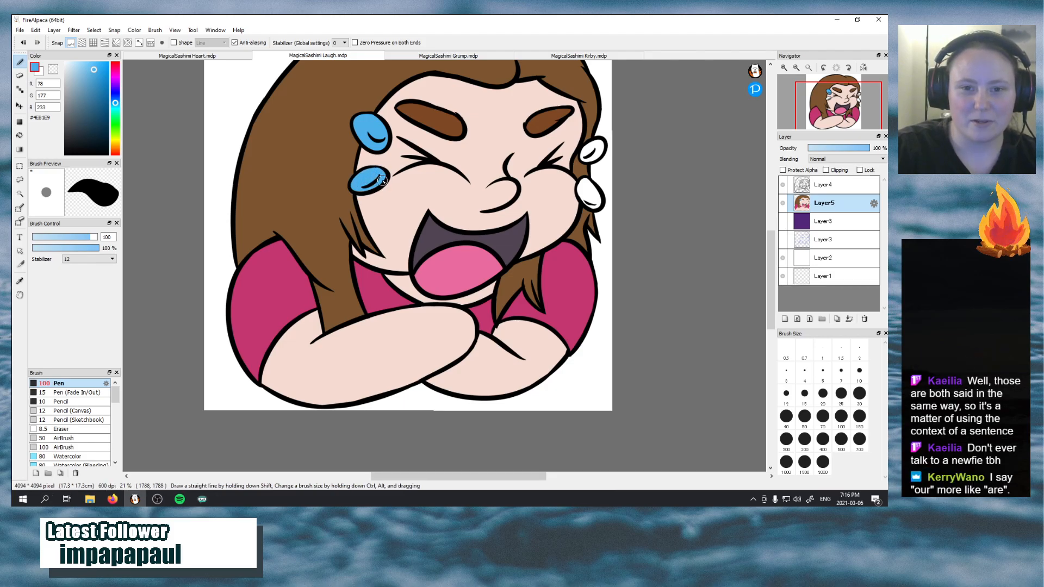
key("ctrl+z")
mouse_move(360, 174)
left_mouse_down()
mouse_move(354, 184)
mouse_move(380, 177)
left_mouse_up()
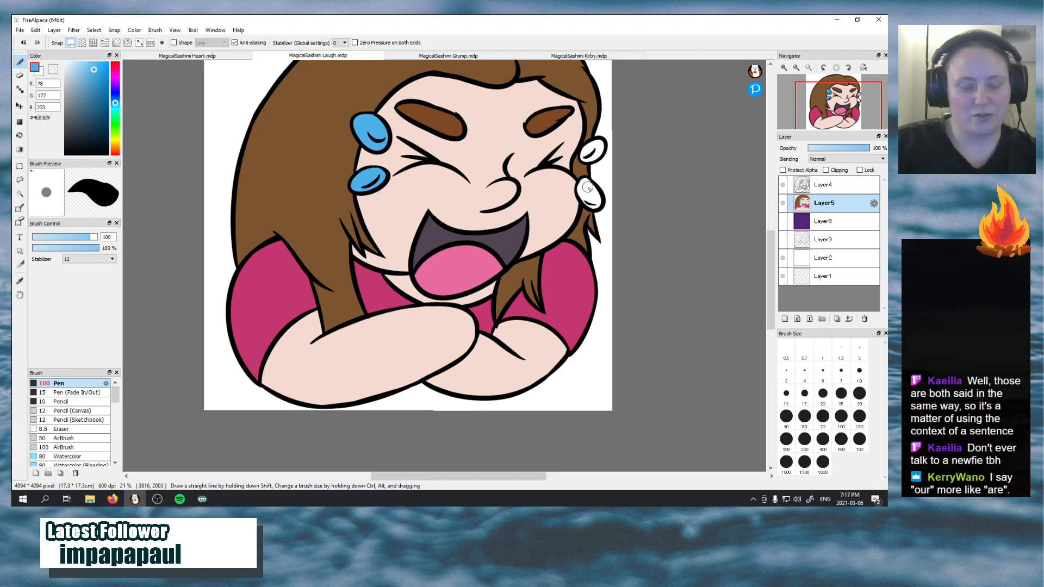
mouse_move(589, 188)
left_mouse_down()
mouse_move(596, 205)
mouse_move(584, 180)
mouse_move(596, 208)
mouse_move(600, 196)
left_mouse_up()
mouse_move(591, 155)
left_mouse_down()
mouse_move(598, 143)
mouse_move(602, 160)
left_mouse_up()
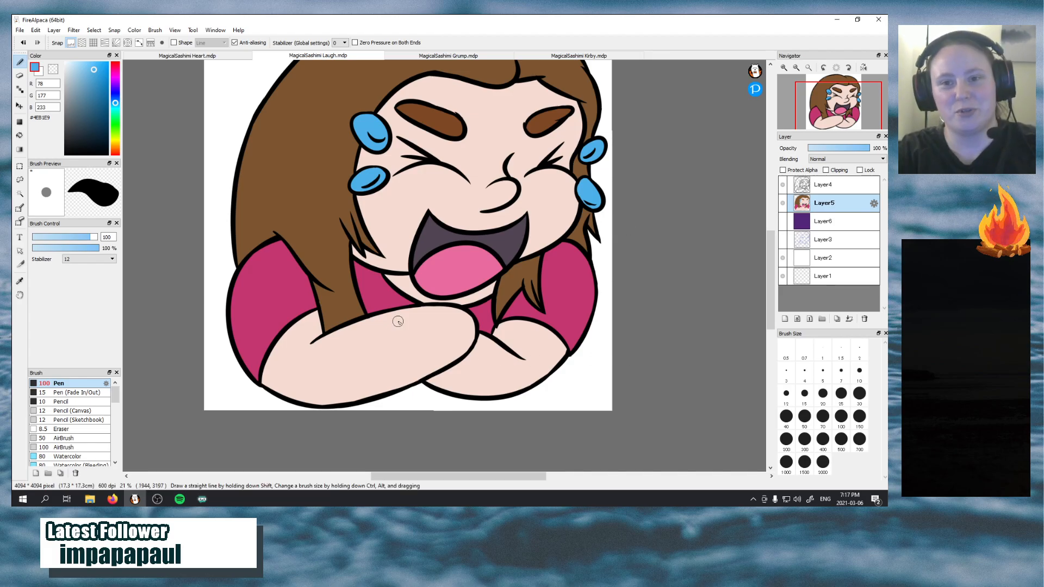
Look over the whole flat-coloured Laugh emote and compare it with the shaded Heart emote document
mouse_move(806, 104)
left_click_drag(816, 100, 830, 107)
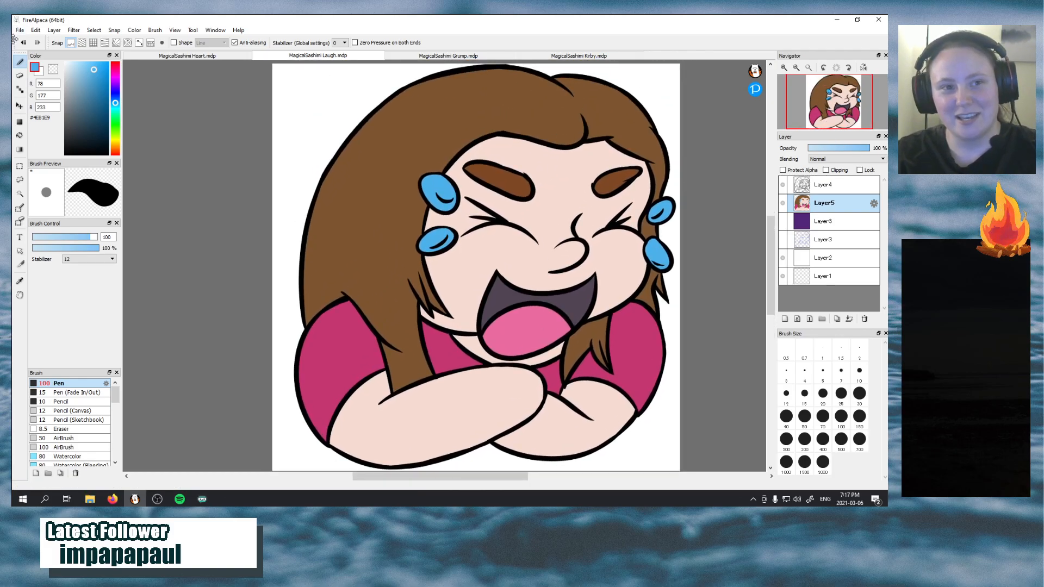
left_click(20, 32)
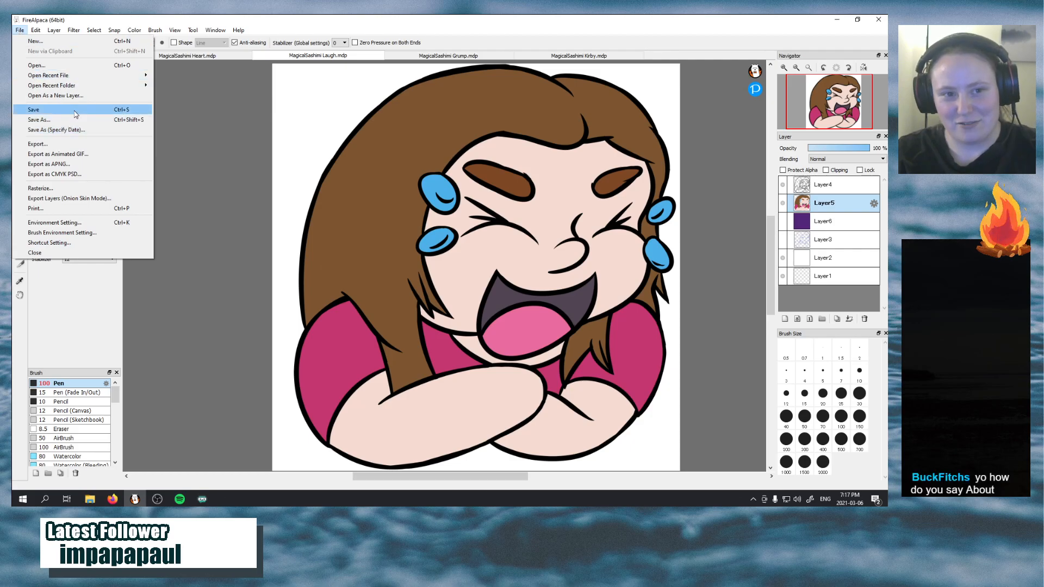
left_click(177, 87)
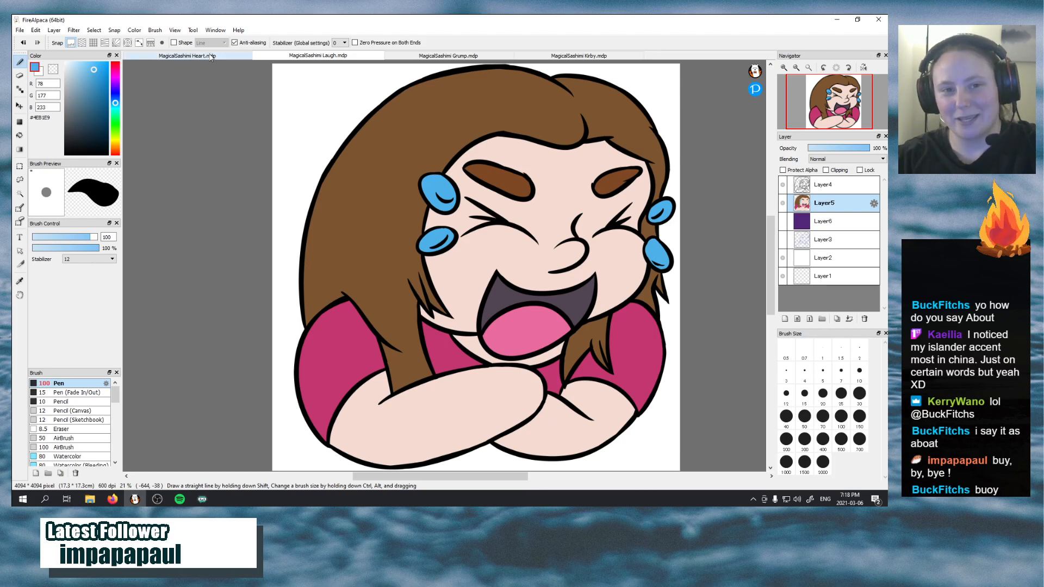
left_click(211, 57)
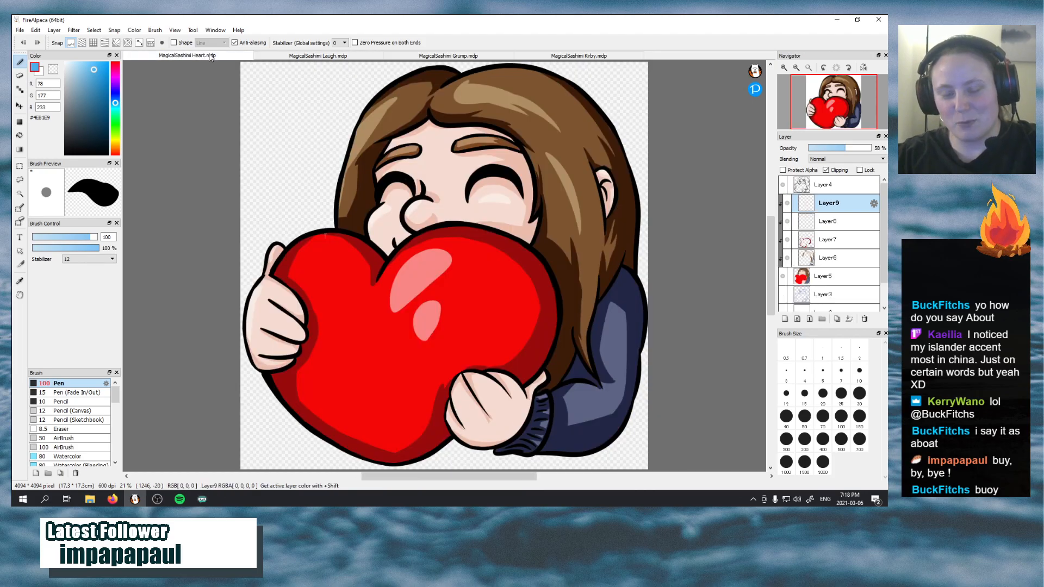
left_click(291, 57)
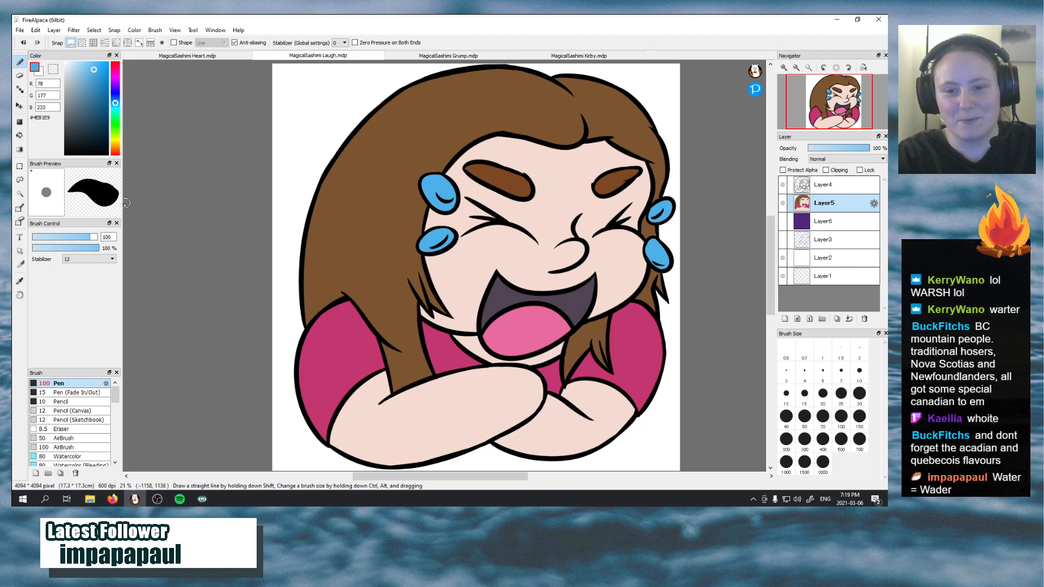
Add a layer above the flat colours, clip it to them and set its blending mode to Multiply
left_click(785, 318)
left_click(826, 171)
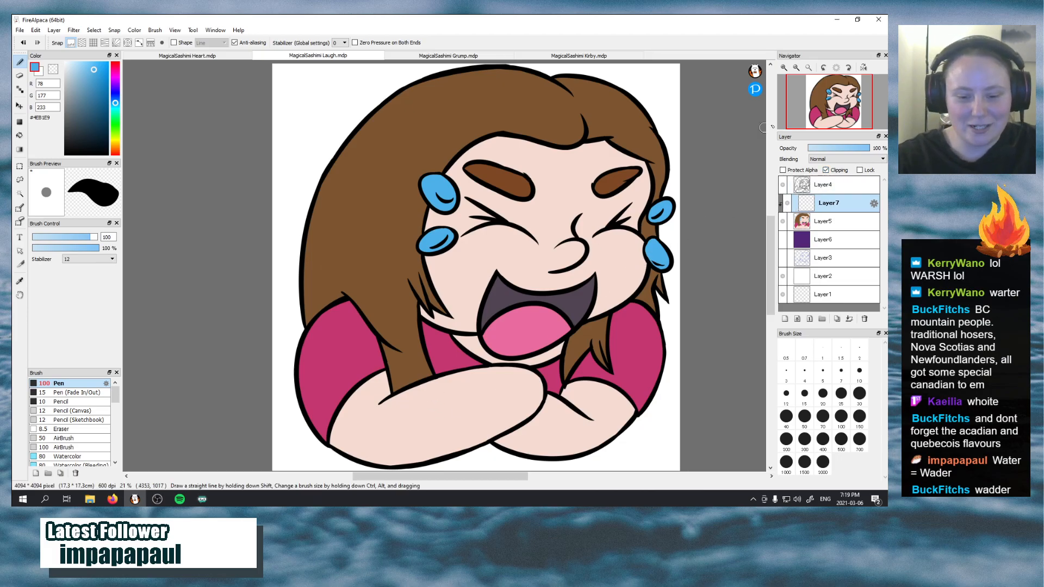
left_click(828, 160)
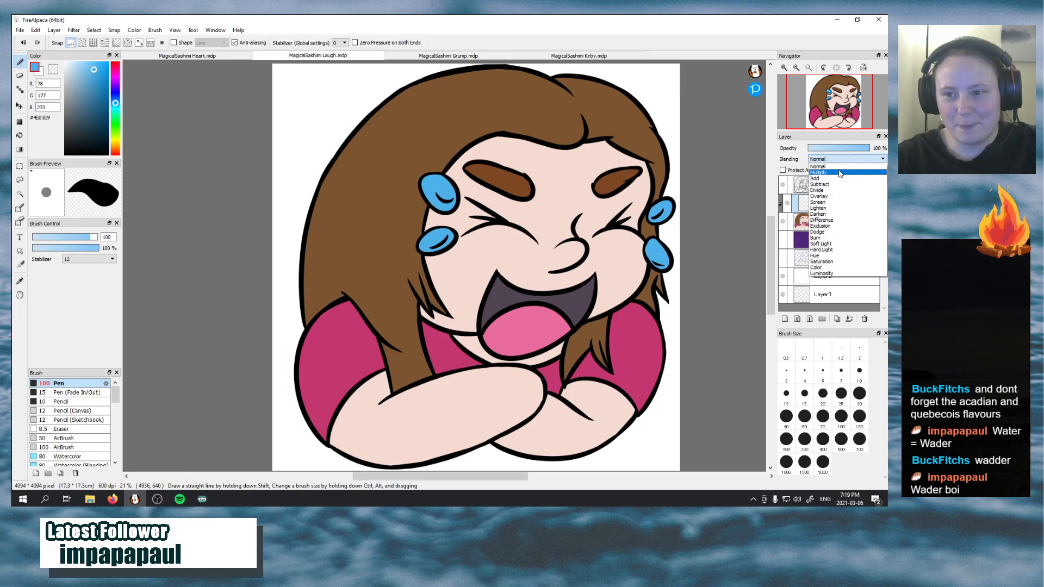
left_click(838, 167)
left_click(838, 160)
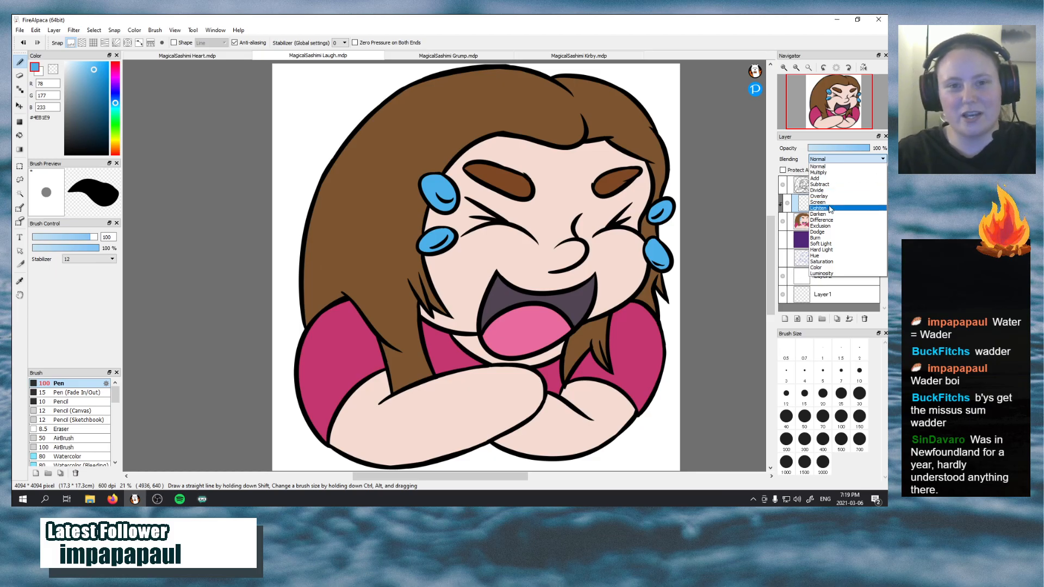
left_click(845, 173)
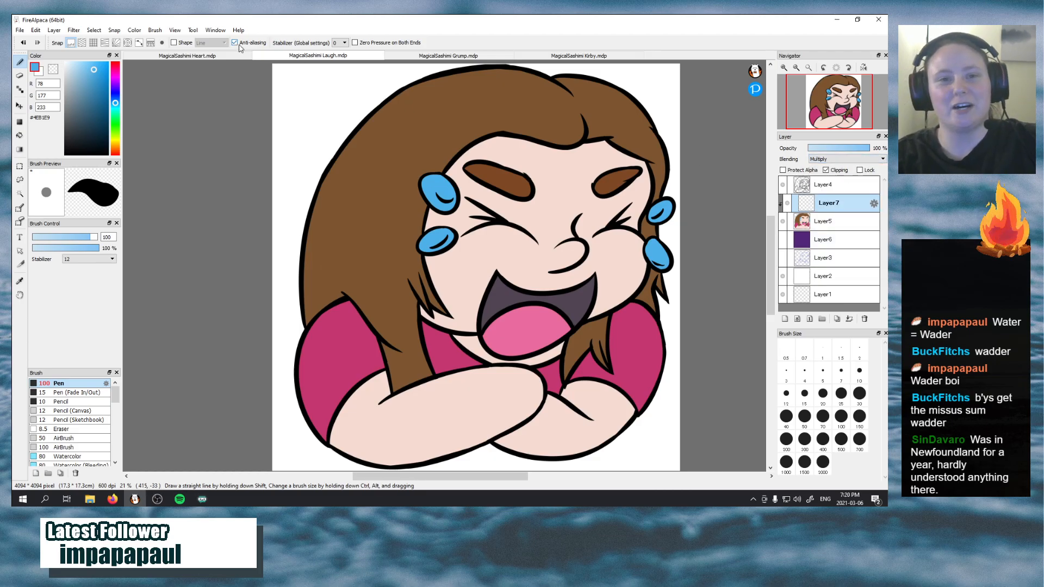
Check the blending modes of the clipped shading layers in the Heart emote document, and return to the Laugh emote
left_click(188, 55)
left_click(832, 221)
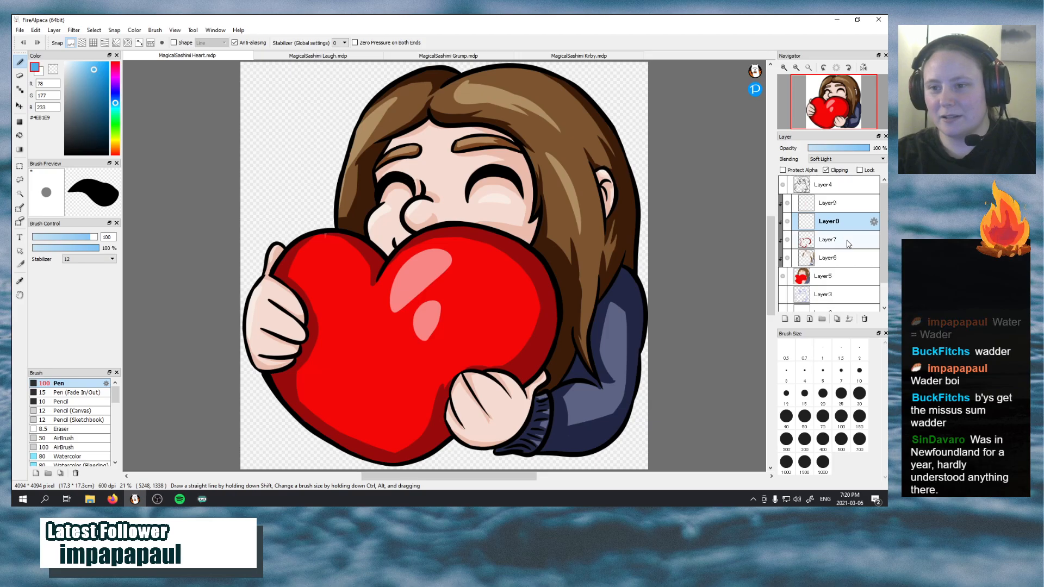
left_click(849, 239)
left_click(850, 258)
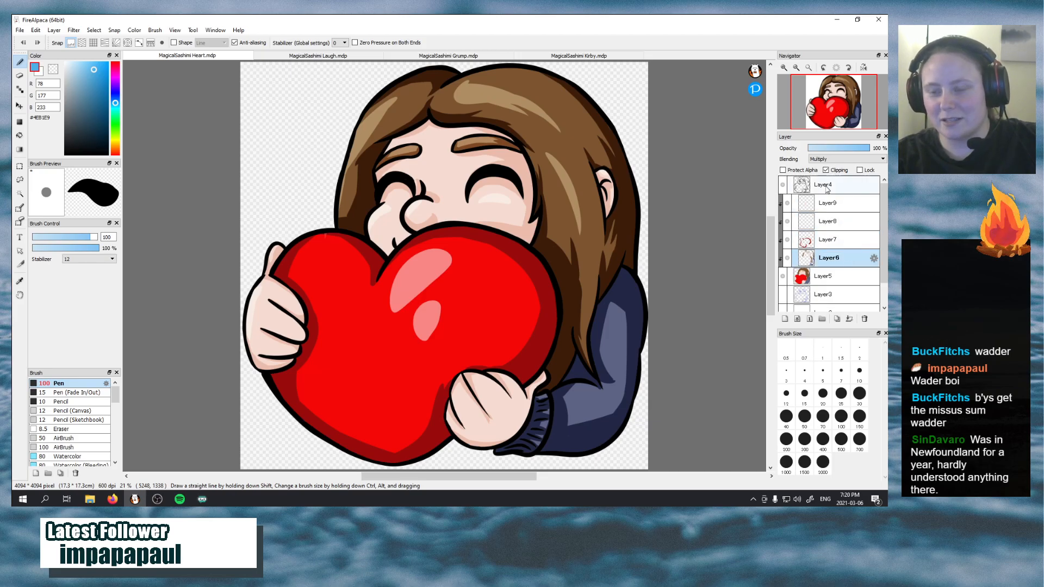
left_click(317, 56)
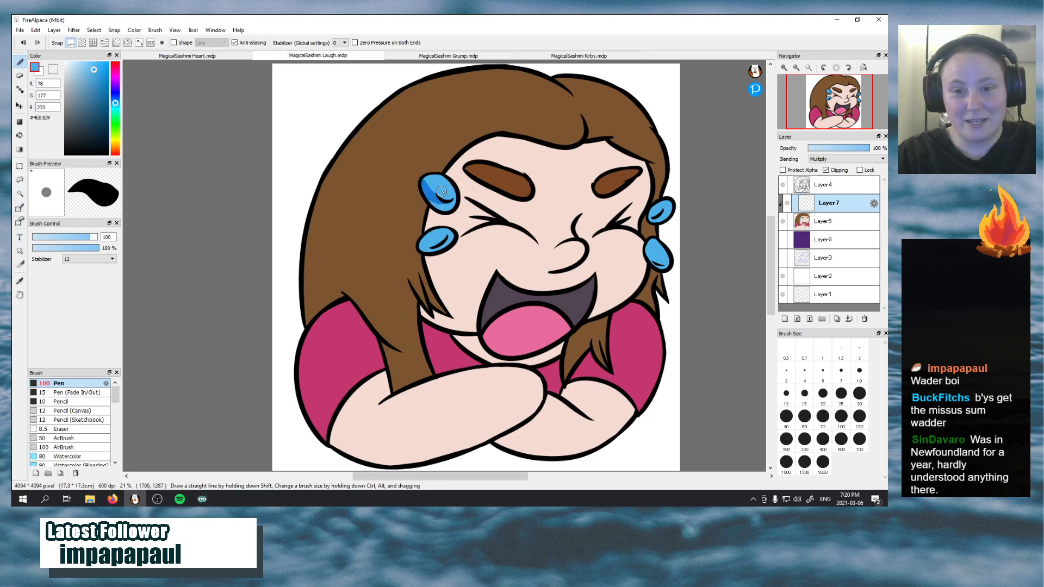
Shade the edges of the four tears with light blue #4EB1E9 on the clipped Multiply layer
key("ctrl+z")
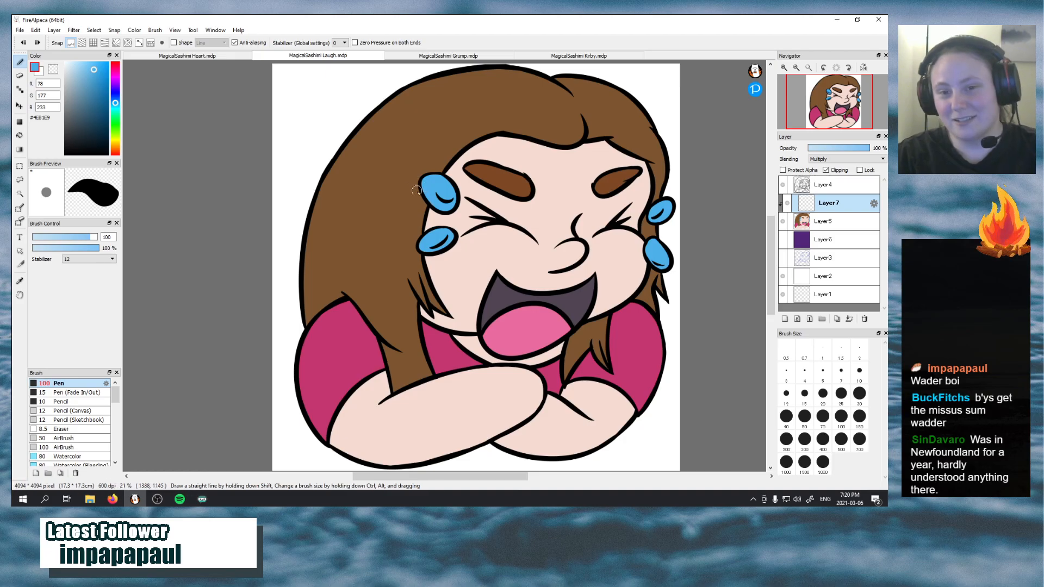
left_click_drag(428, 177, 434, 193)
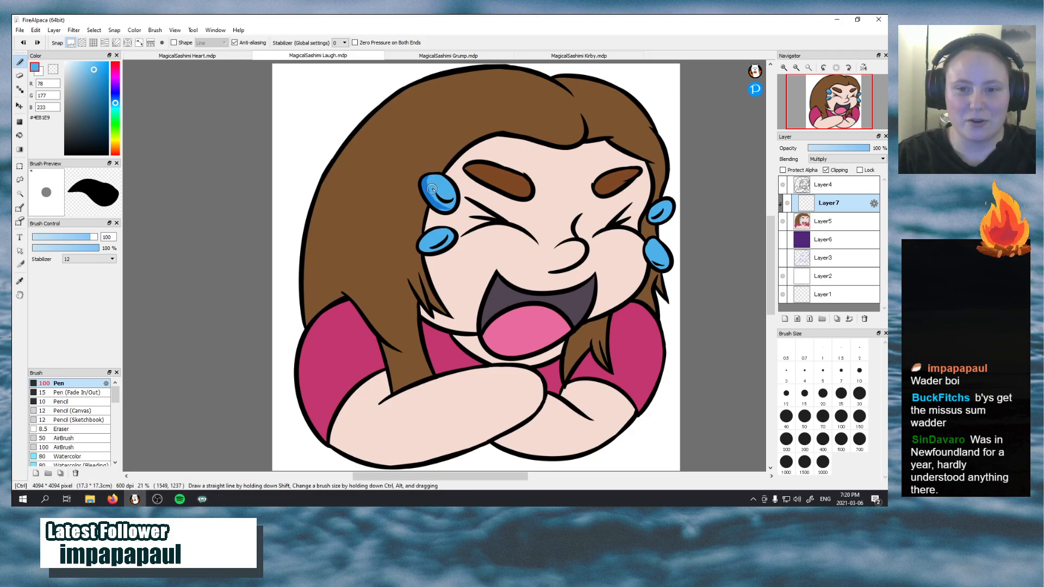
key("ctrl+z")
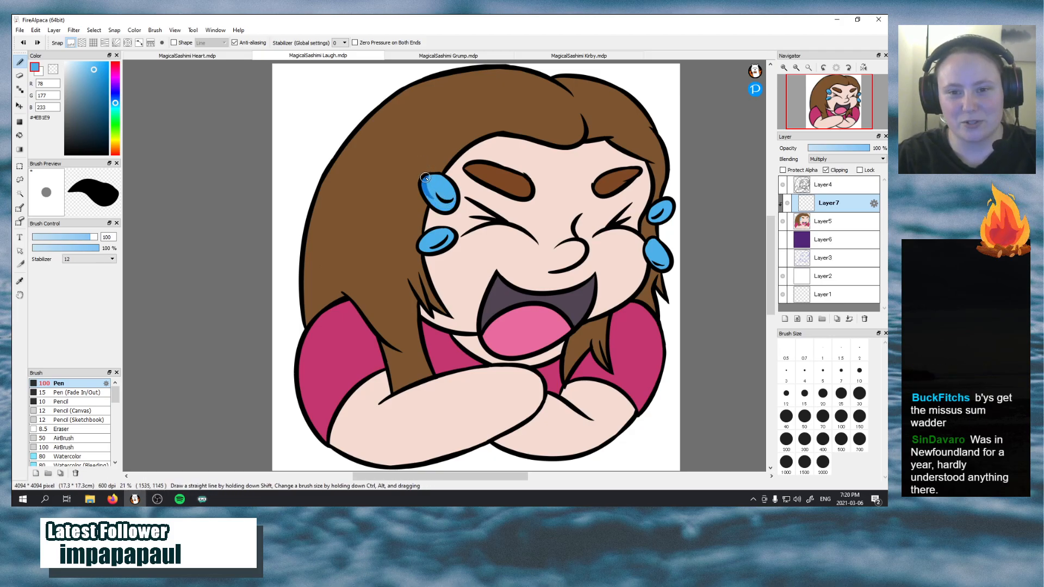
left_click_drag(427, 177, 438, 196)
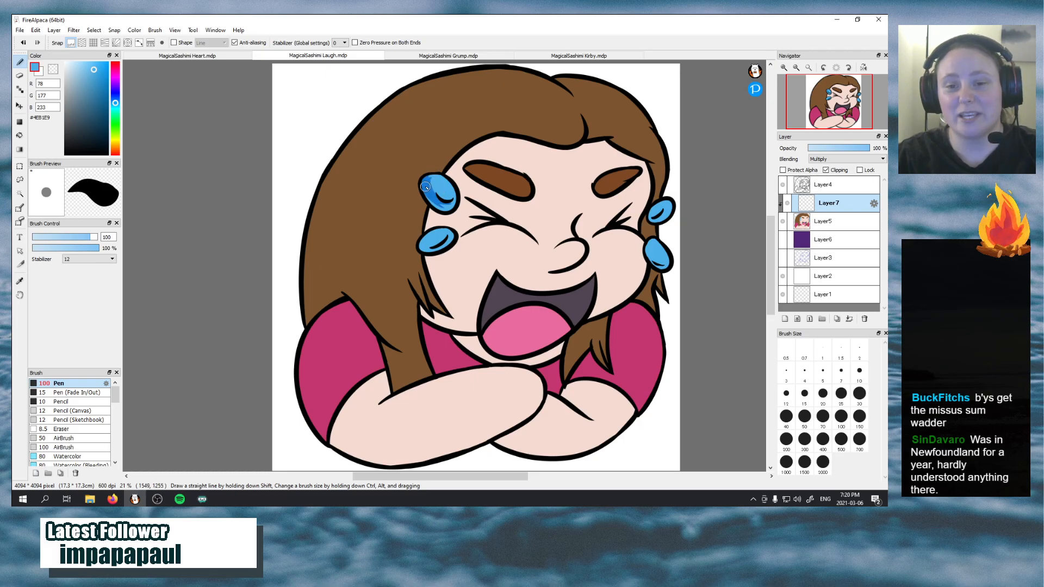
mouse_move(425, 187)
left_mouse_down()
mouse_move(447, 211)
mouse_move(449, 197)
mouse_move(442, 209)
left_mouse_up()
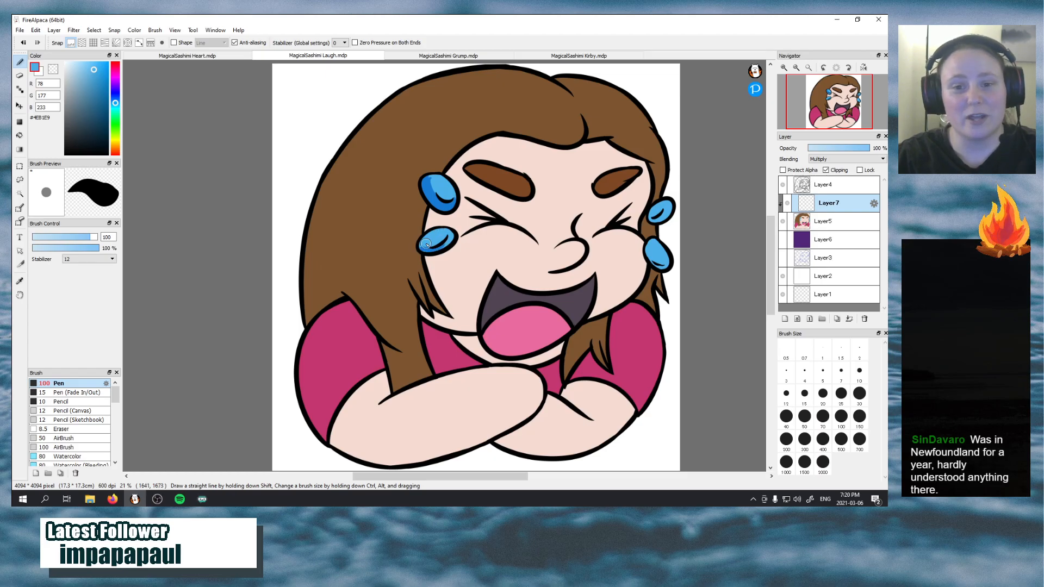
left_click_drag(423, 247, 449, 231)
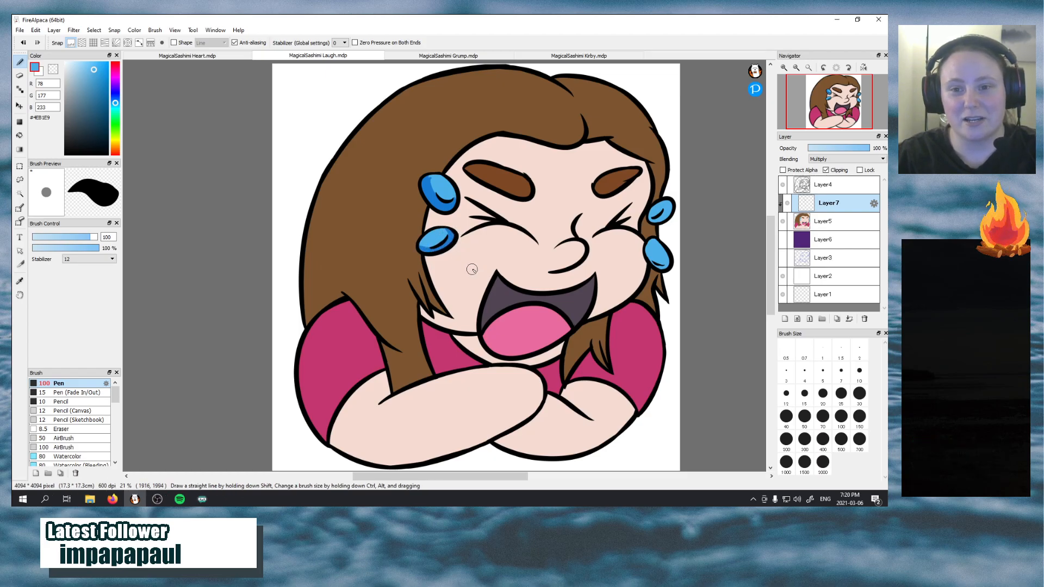
mouse_move(648, 246)
left_mouse_down()
mouse_move(650, 265)
mouse_move(668, 270)
mouse_move(648, 253)
mouse_move(655, 240)
left_mouse_up()
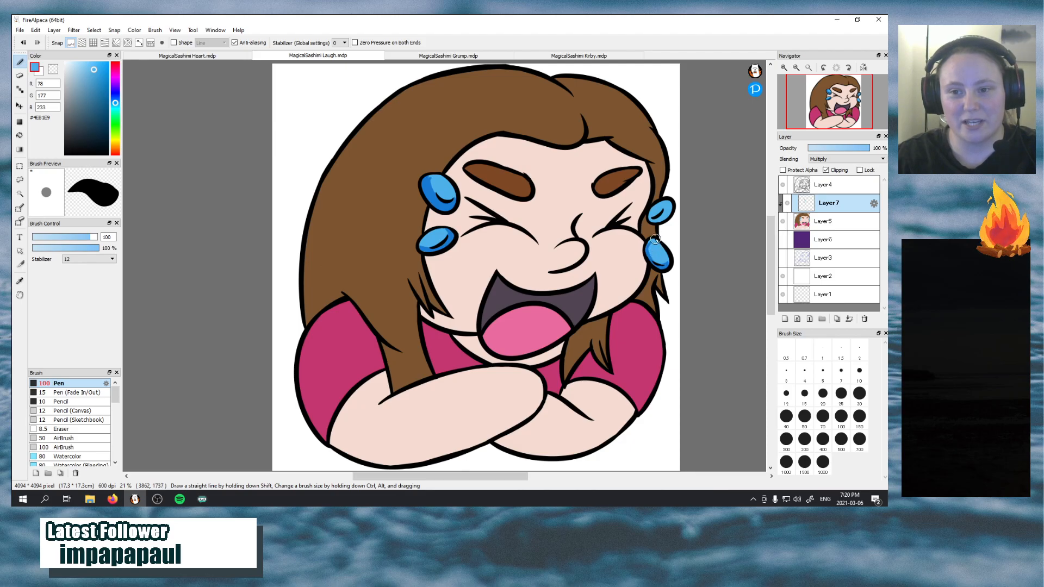
key("ctrl+z")
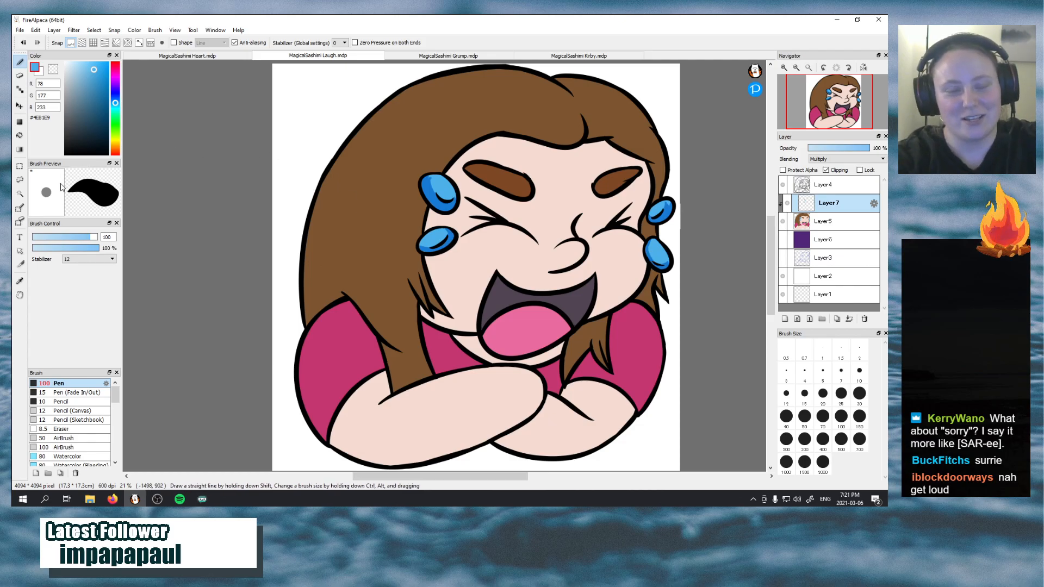
Sample the hair brown #7C5530 and shade the outer edge of the long hair beside the sleeve on the Multiply layer
left_click(19, 281)
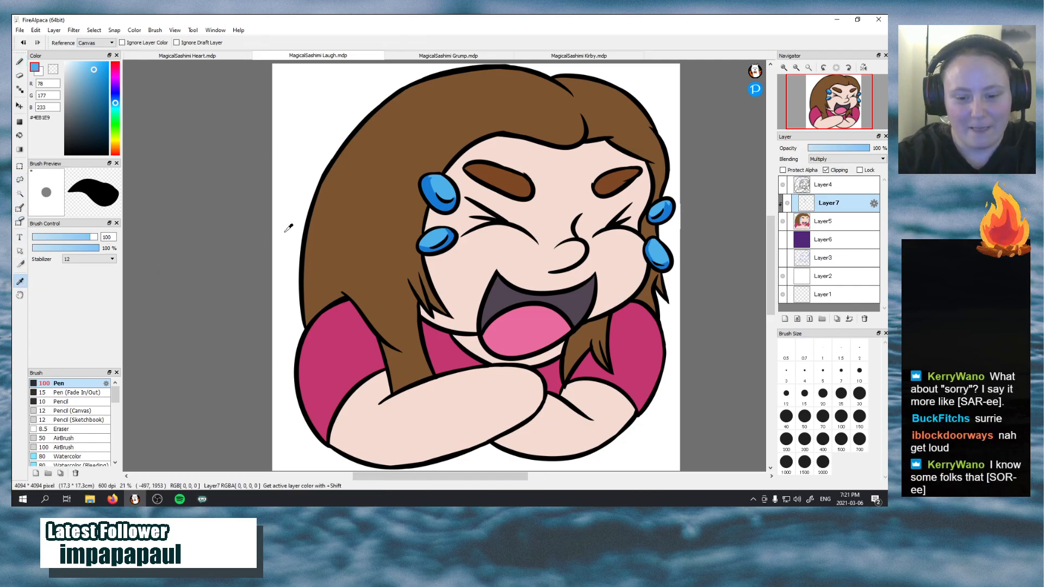
left_click(334, 213)
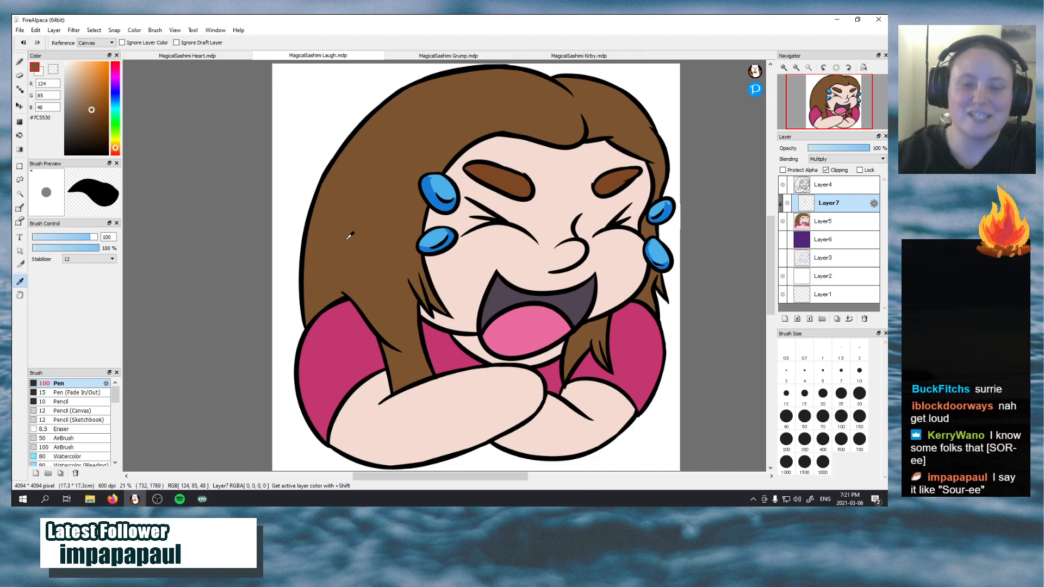
key("b")
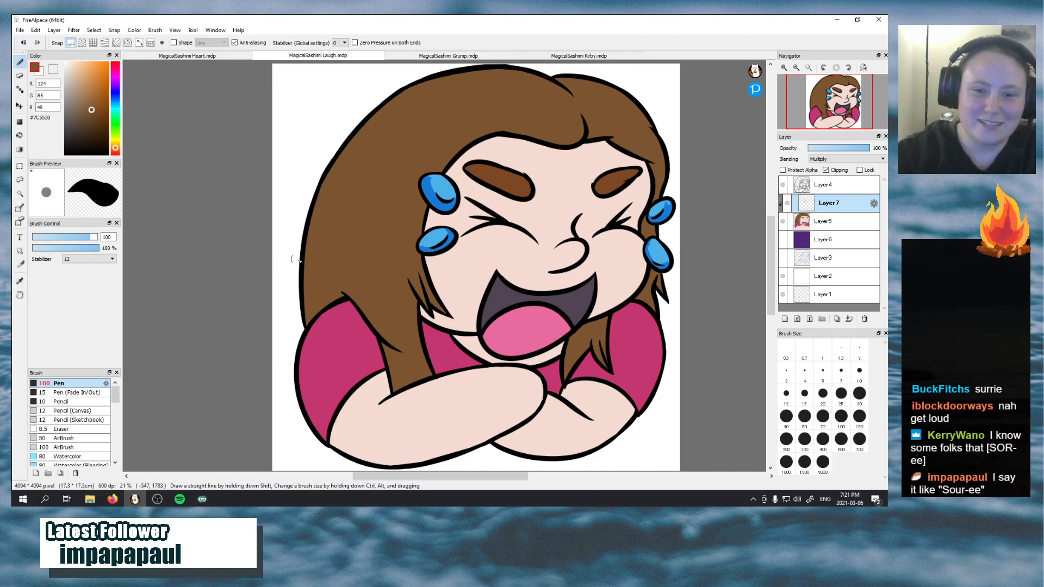
left_click_drag(307, 319, 305, 241)
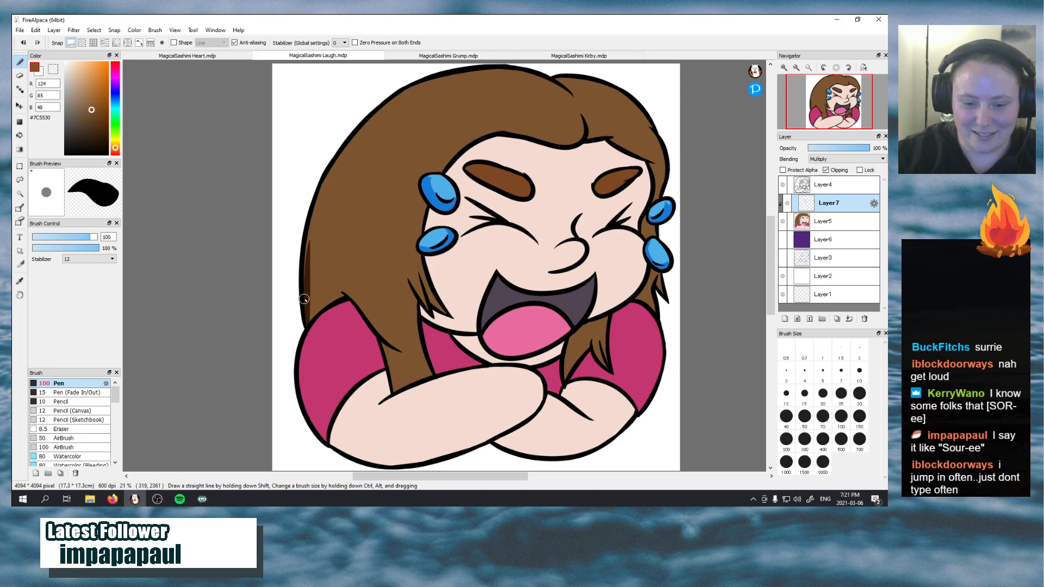
key("ctrl+z")
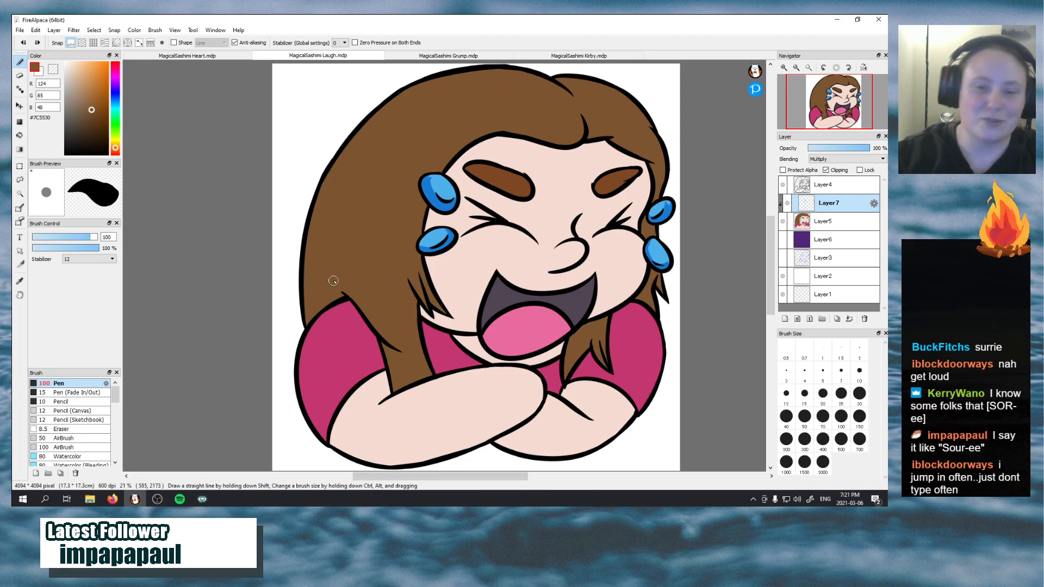
left_click_drag(307, 321, 331, 177)
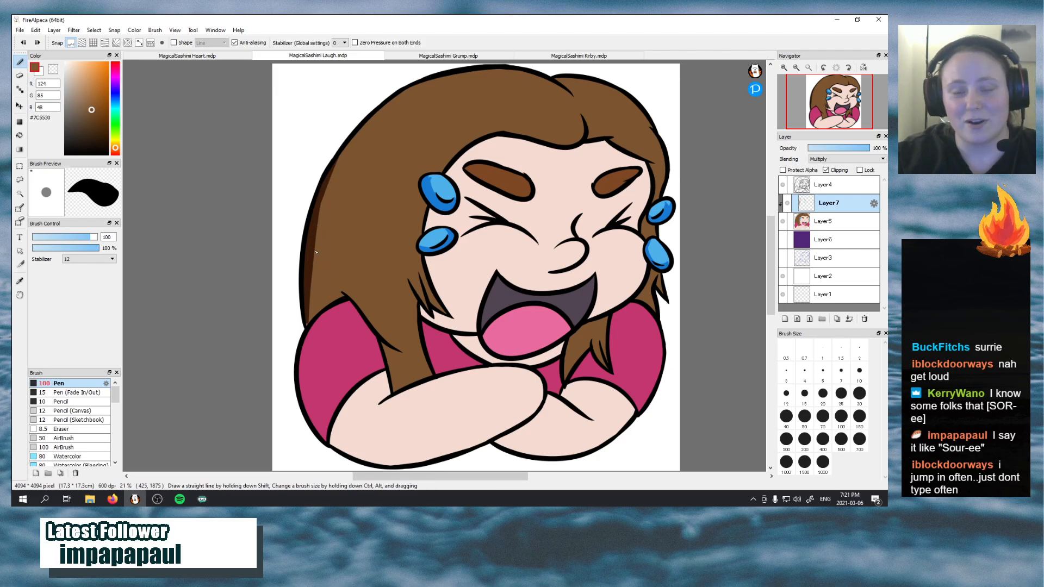
left_click_drag(325, 179, 340, 260)
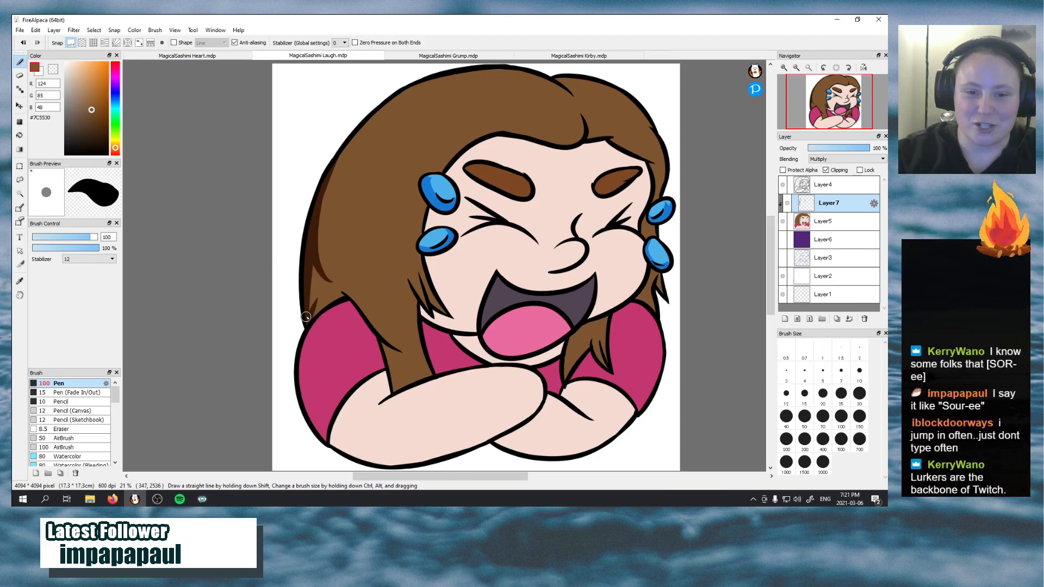
mouse_move(309, 321)
left_mouse_down()
mouse_move(334, 295)
mouse_move(347, 297)
left_mouse_up()
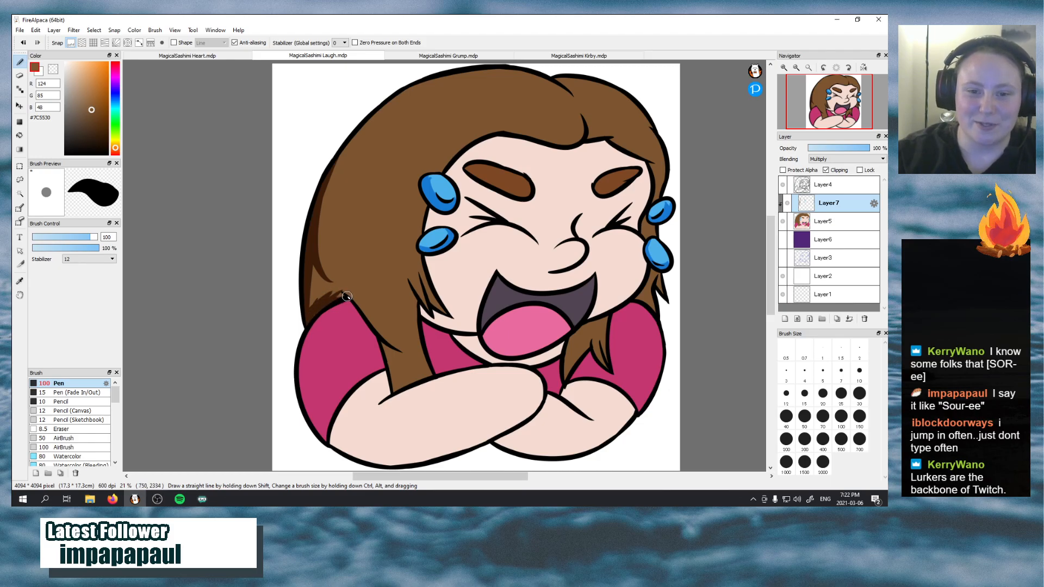
Fill in the shadow of the hair behind the sleeve and extend it upward with pointed strand strokes
mouse_move(320, 255)
left_mouse_down()
mouse_move(340, 292)
mouse_move(317, 270)
mouse_move(329, 283)
mouse_move(315, 294)
mouse_move(314, 260)
mouse_move(308, 304)
left_mouse_up()
mouse_move(309, 300)
left_mouse_down()
mouse_move(310, 281)
mouse_move(344, 297)
mouse_move(310, 309)
mouse_move(351, 173)
left_mouse_up()
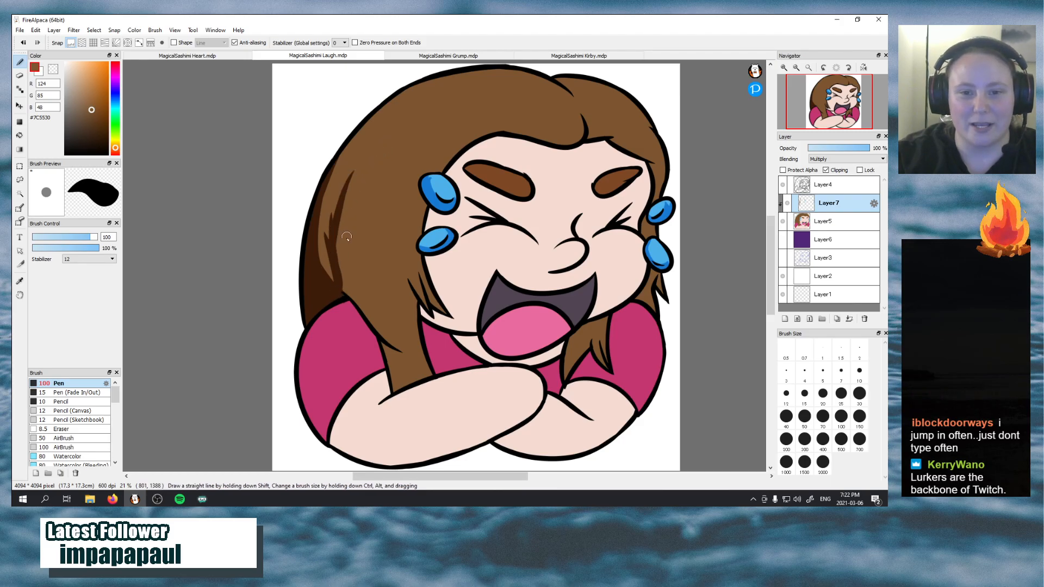
left_click_drag(330, 275, 338, 195)
left_click_drag(319, 274, 332, 205)
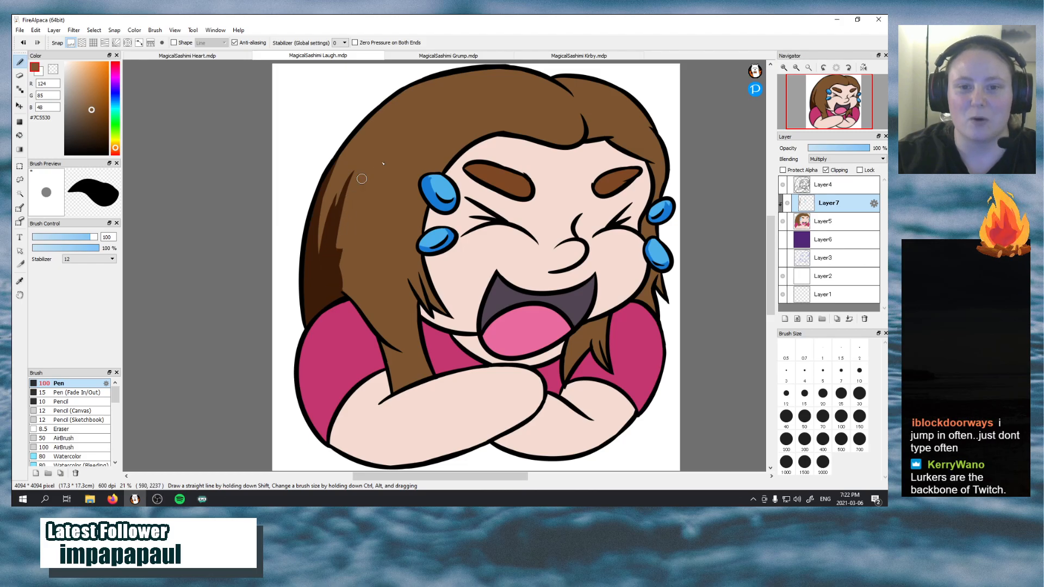
left_click_drag(338, 253, 364, 175)
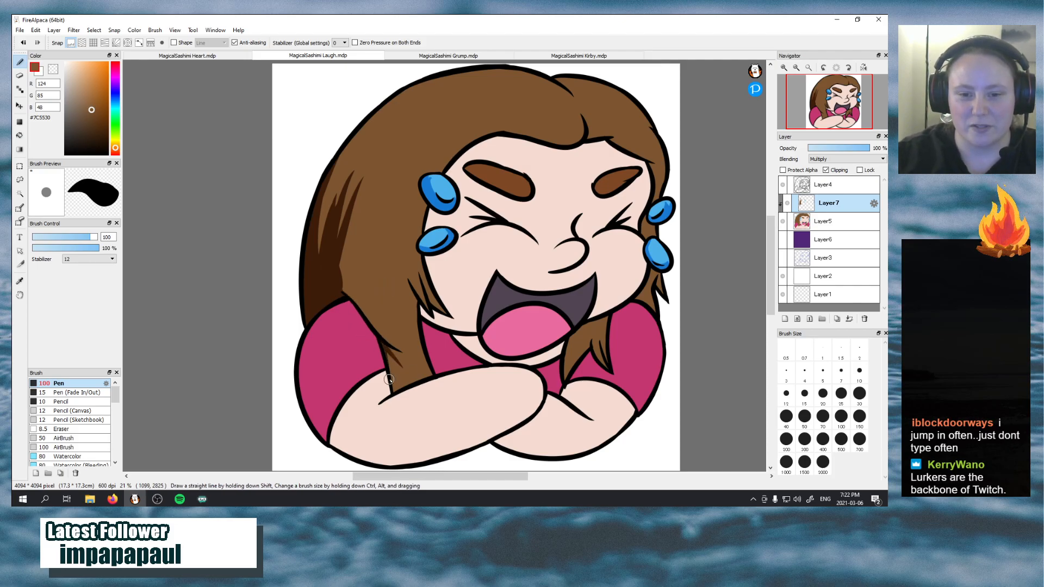
Shade the tip of the front hair lock above the arm and its inner edge up towards the cheek
mouse_move(393, 382)
left_mouse_down()
mouse_move(387, 358)
mouse_move(393, 391)
mouse_move(407, 384)
mouse_move(397, 388)
mouse_move(405, 378)
mouse_move(394, 341)
mouse_move(398, 369)
mouse_move(388, 353)
mouse_move(410, 382)
left_mouse_up()
key("ctrl+z")
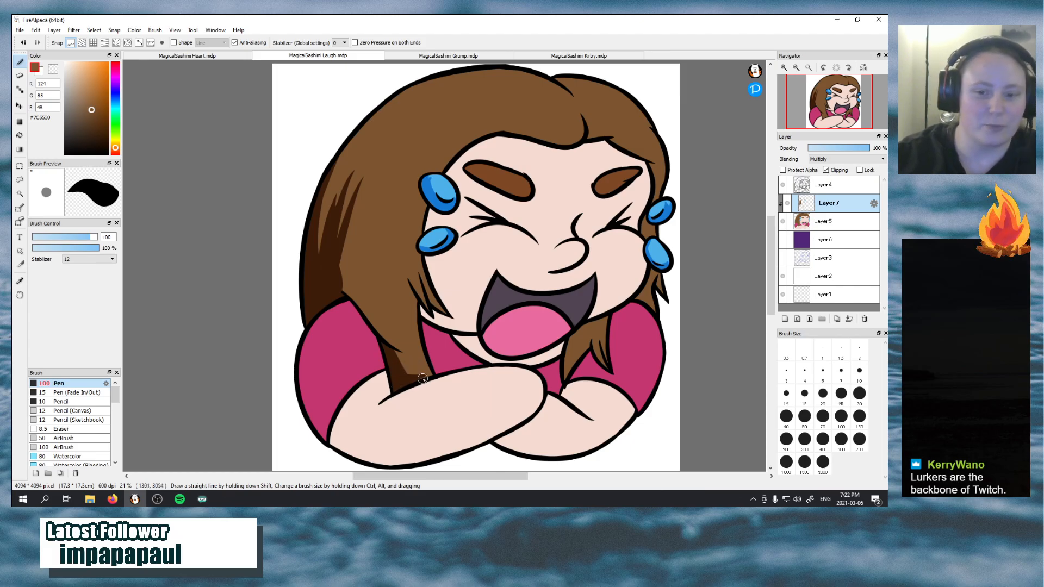
left_click_drag(422, 378, 430, 372)
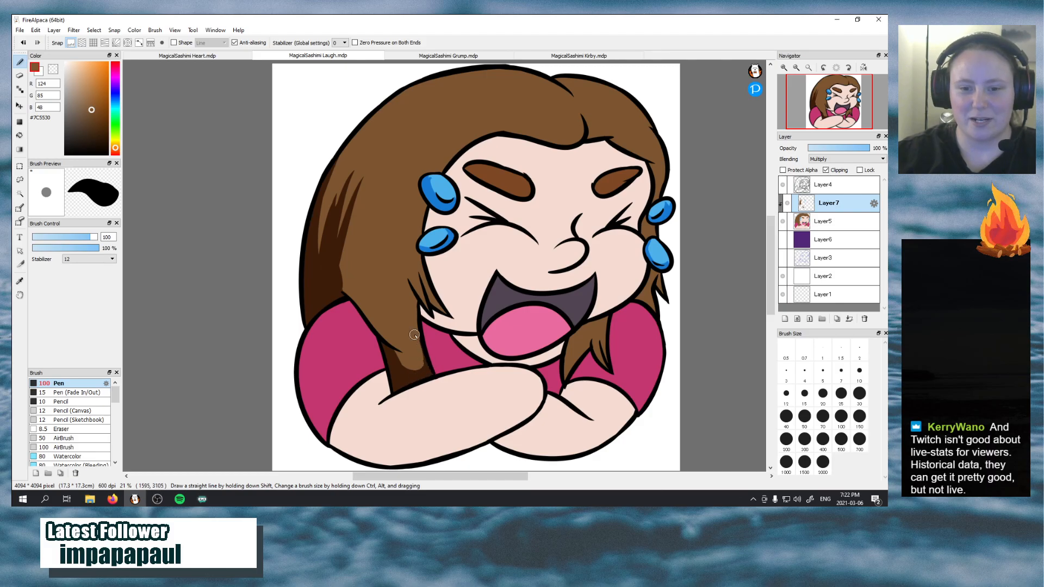
mouse_move(428, 375)
left_mouse_down()
mouse_move(413, 279)
mouse_move(411, 308)
mouse_move(386, 285)
mouse_move(394, 275)
mouse_move(397, 297)
mouse_move(400, 278)
mouse_move(410, 309)
mouse_move(396, 268)
left_mouse_up()
key("ctrl+z")
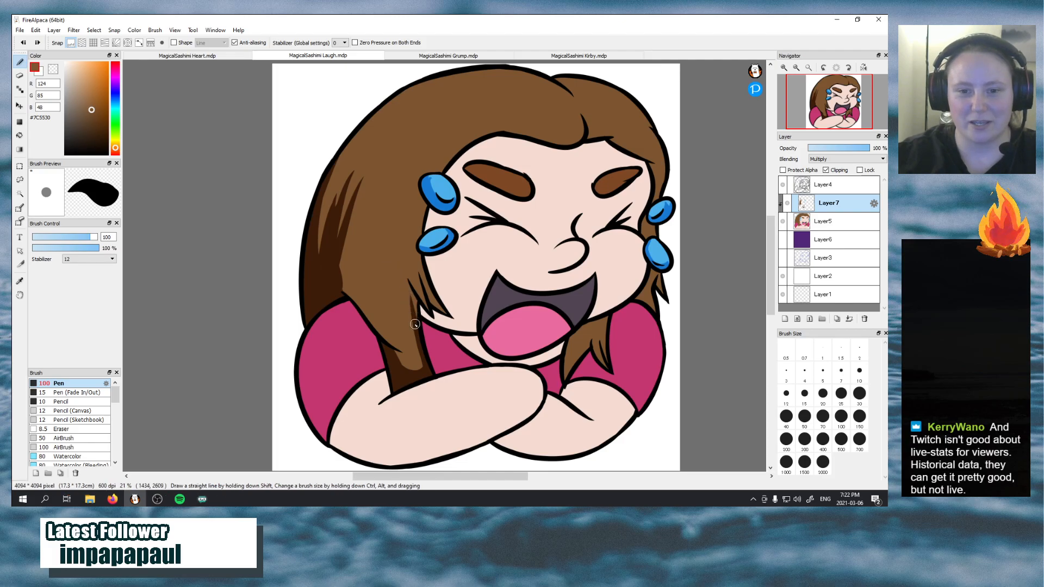
left_click_drag(415, 324, 395, 265)
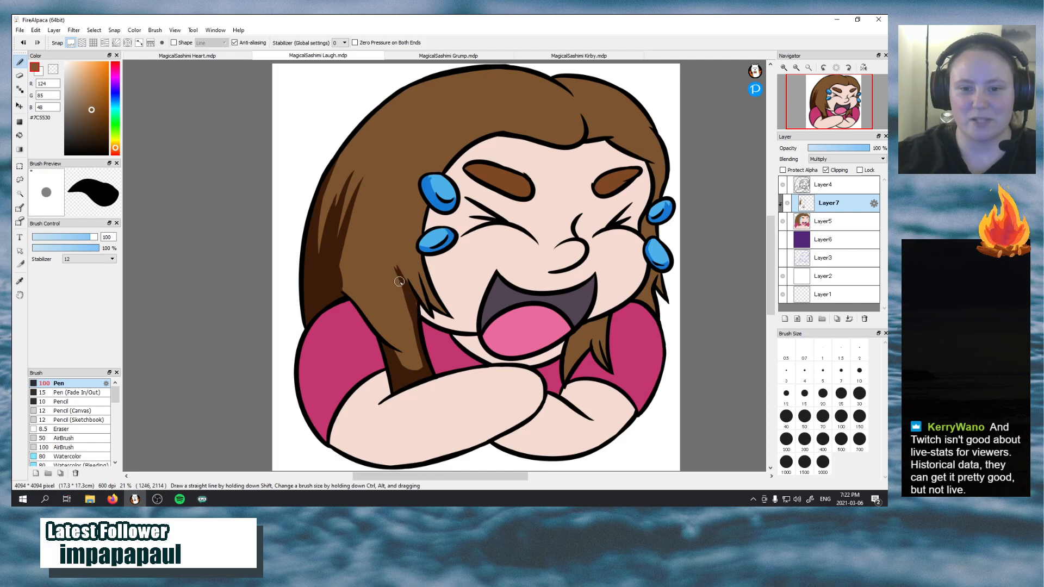
left_click_drag(415, 300, 393, 246)
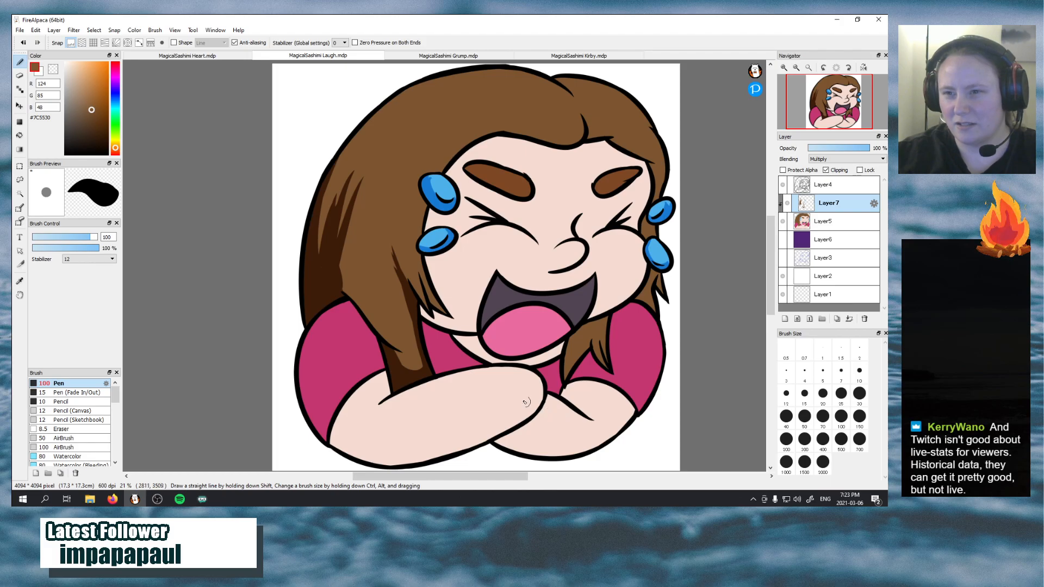
Extend the brown shadow along the outer contour of the hair up to the crown and fill its gaps
left_click_drag(319, 260, 402, 105)
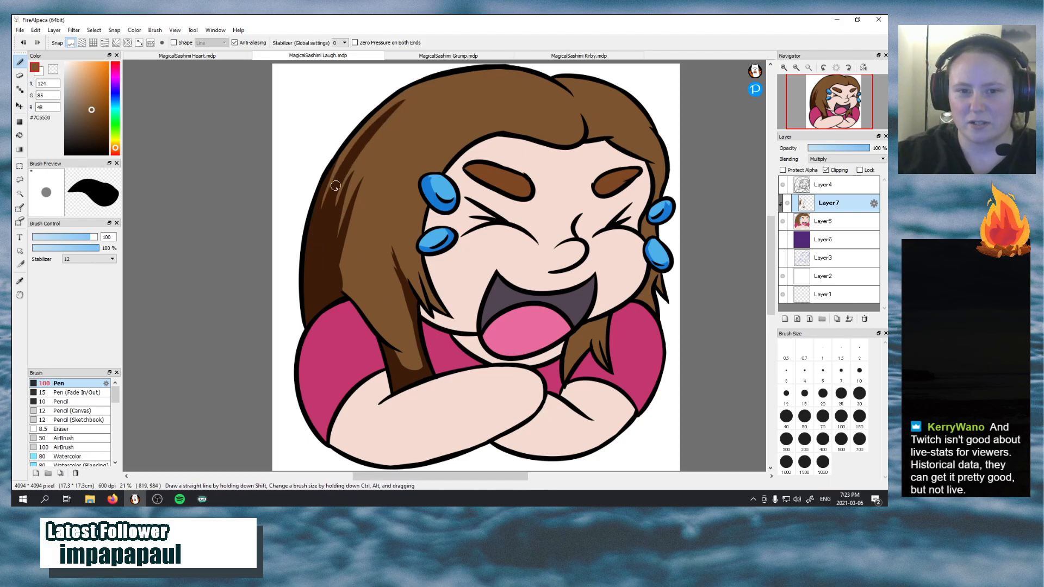
left_click_drag(315, 219, 413, 89)
mouse_move(323, 187)
left_mouse_down()
mouse_move(412, 90)
mouse_move(395, 103)
mouse_move(332, 169)
mouse_move(434, 82)
mouse_move(385, 114)
mouse_move(387, 103)
mouse_move(444, 84)
mouse_move(398, 102)
mouse_move(409, 86)
mouse_move(418, 94)
mouse_move(389, 109)
mouse_move(477, 71)
mouse_move(510, 84)
left_mouse_up()
left_click_drag(333, 209, 419, 107)
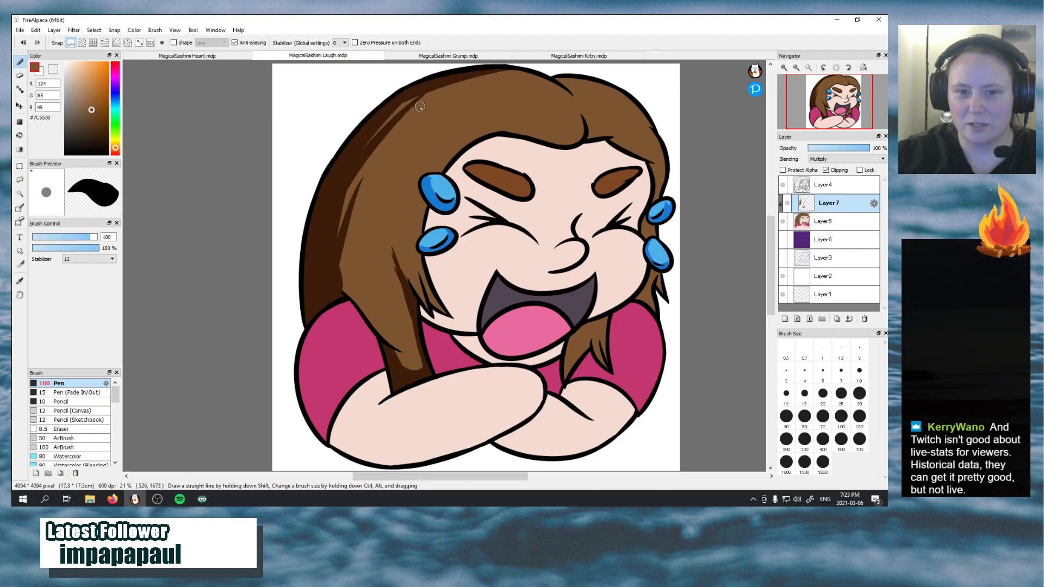
key("ctrl+z")
left_click_drag(333, 208, 403, 115)
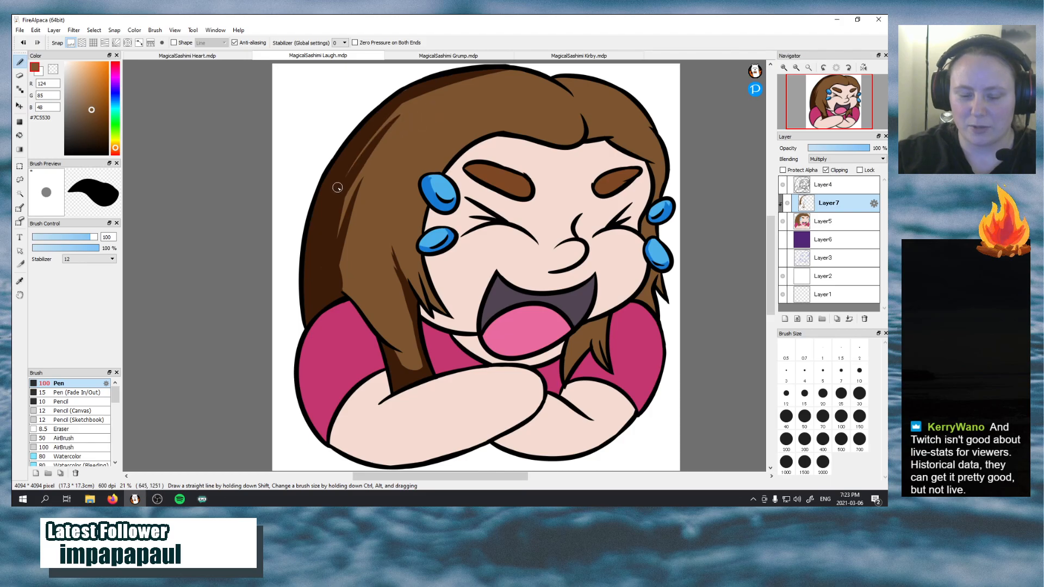
left_click_drag(348, 171, 403, 106)
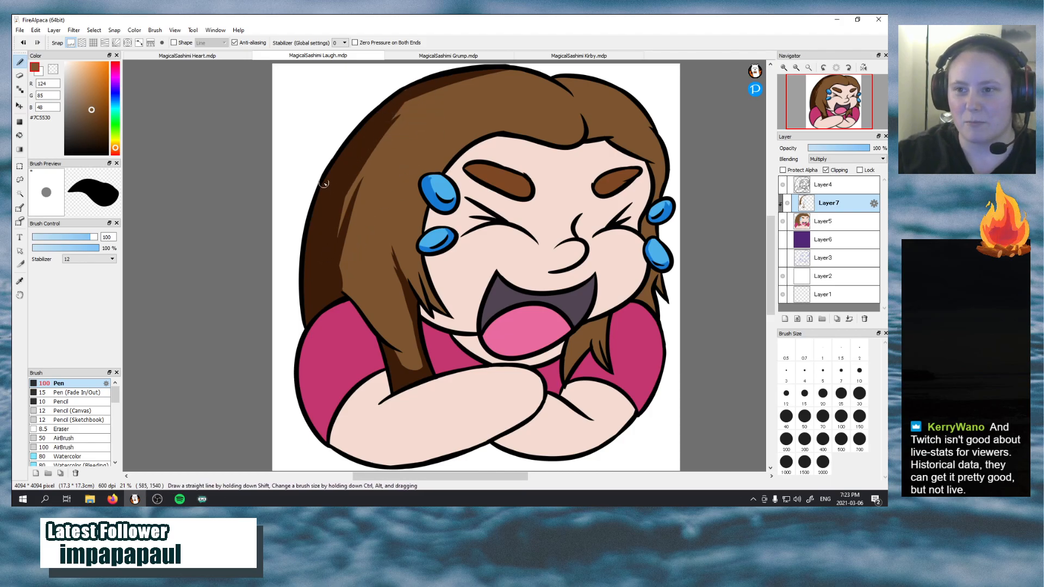
Add pointed strand strokes to the inner edge of the hair shadow near the upper side of the head
mouse_move(330, 258)
left_mouse_down()
mouse_move(365, 146)
mouse_move(395, 120)
left_mouse_up()
key("ctrl+z")
left_click_drag(335, 229, 409, 136)
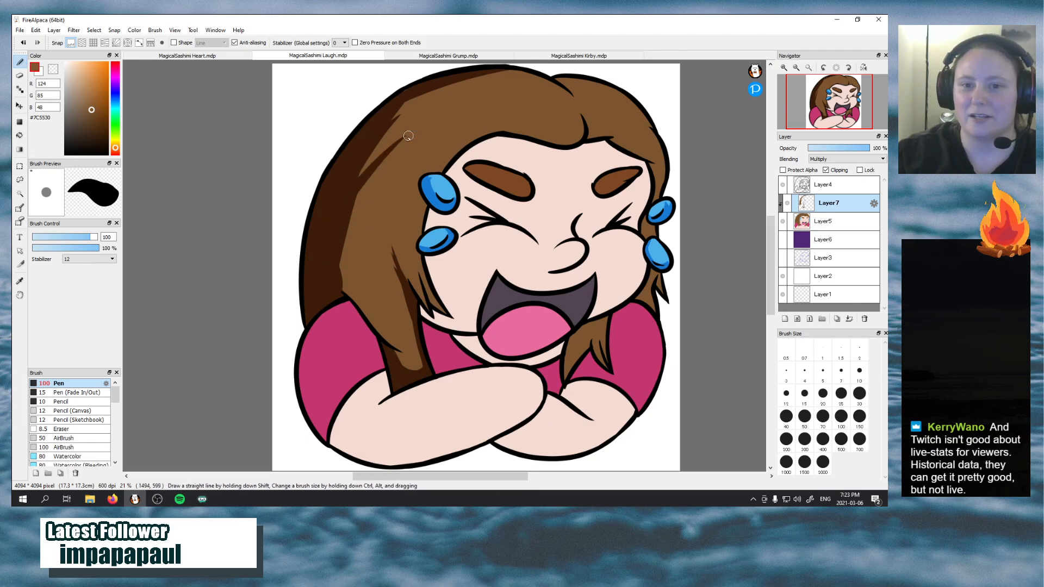
key("ctrl+z")
left_click_drag(345, 226, 404, 135)
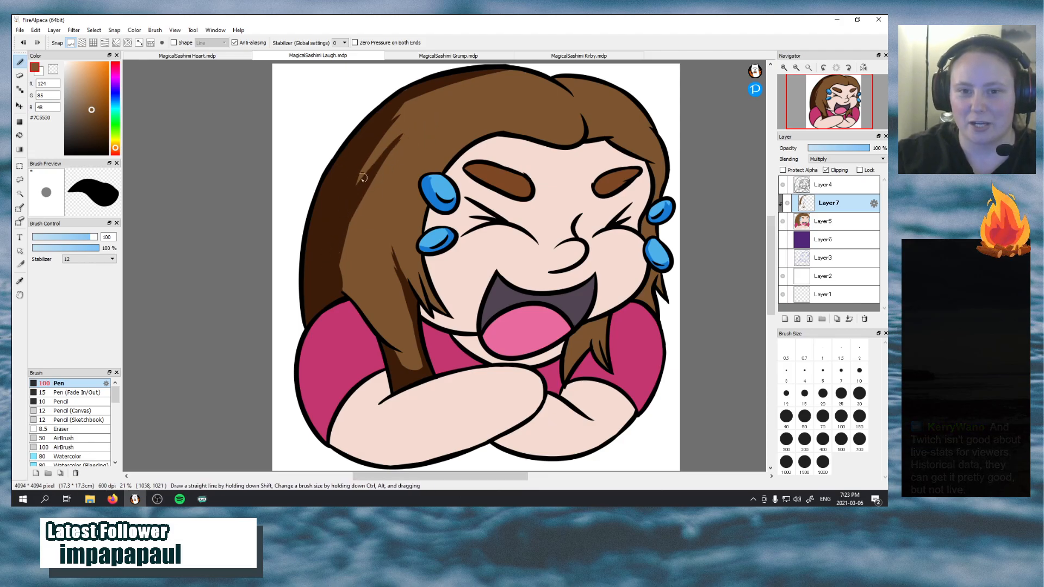
left_click_drag(345, 204, 422, 117)
key("ctrl+z")
left_click_drag(348, 201, 416, 124)
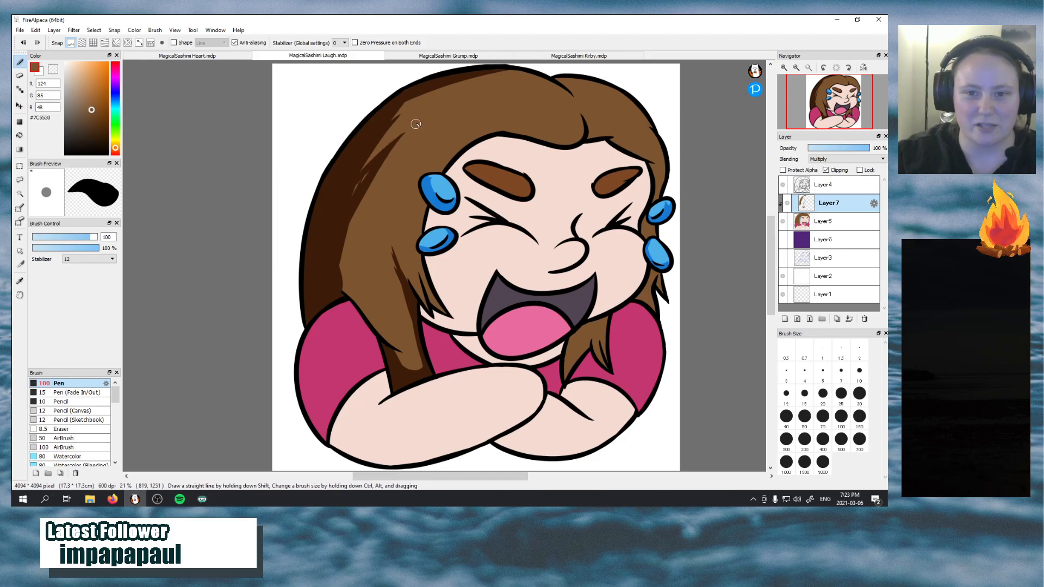
left_click_drag(349, 199, 372, 166)
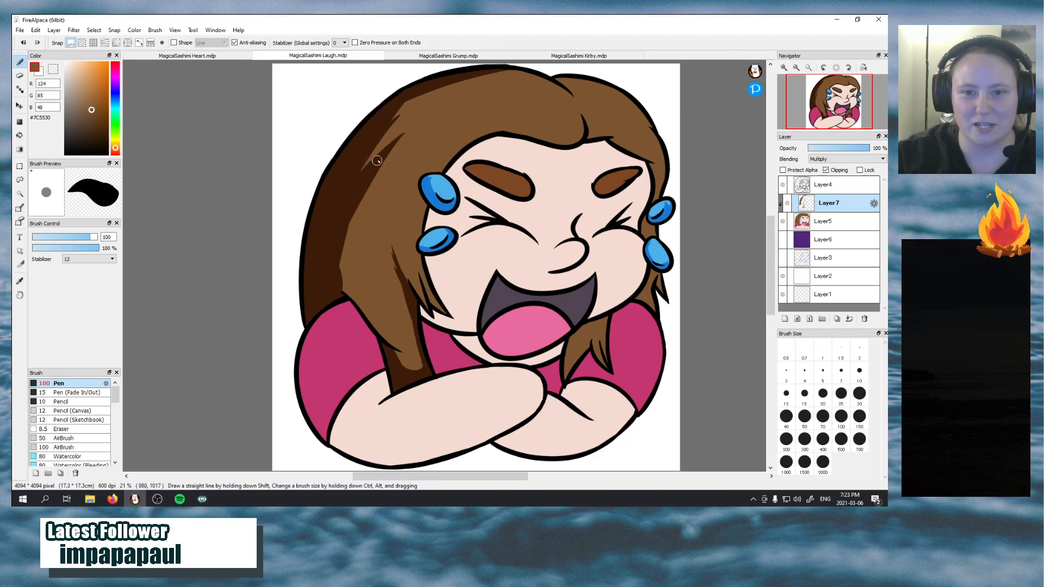
Smooth the inner edge of the hair shadow and carry it down the outer edge of the front lock
left_click_drag(350, 207, 341, 295)
left_click_drag(341, 226, 344, 268)
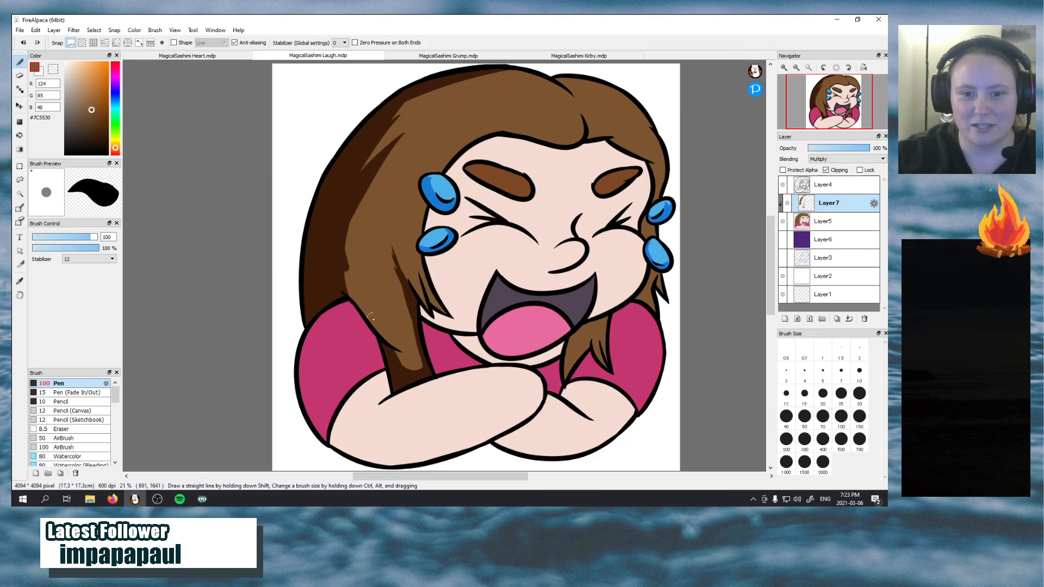
left_click_drag(370, 317, 372, 320)
left_click_drag(341, 261, 378, 327)
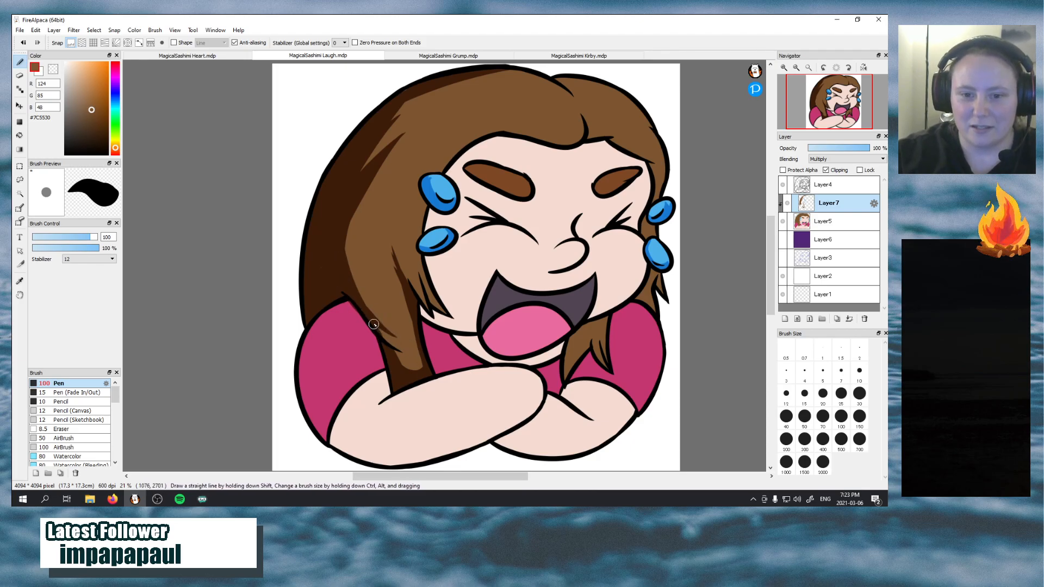
left_click_drag(373, 324, 405, 355)
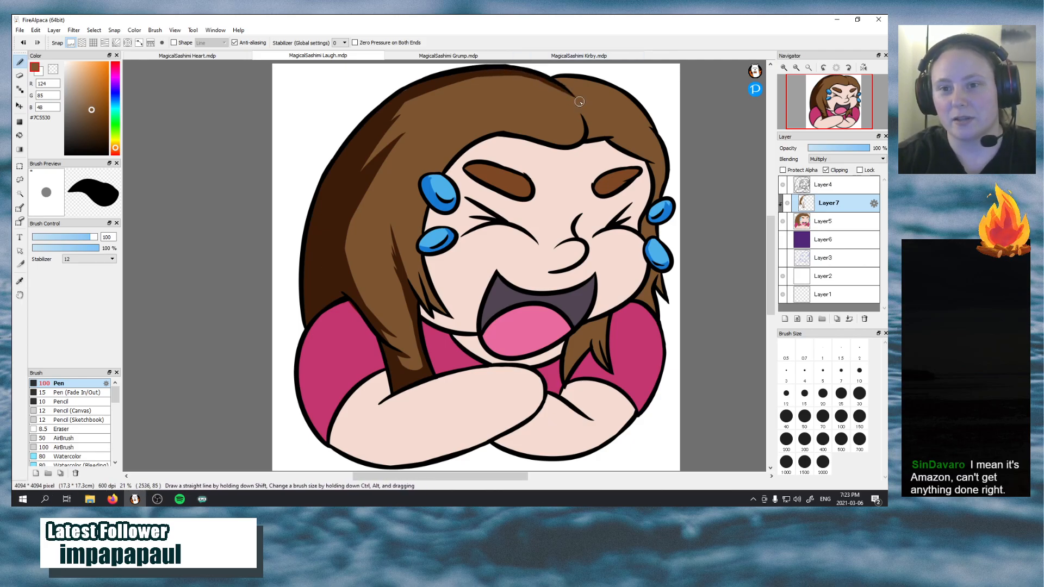
Shade the smaller hair section next to the parting, along the parting line and above the forehead
left_click_drag(563, 80, 592, 126)
left_click_drag(571, 88, 598, 132)
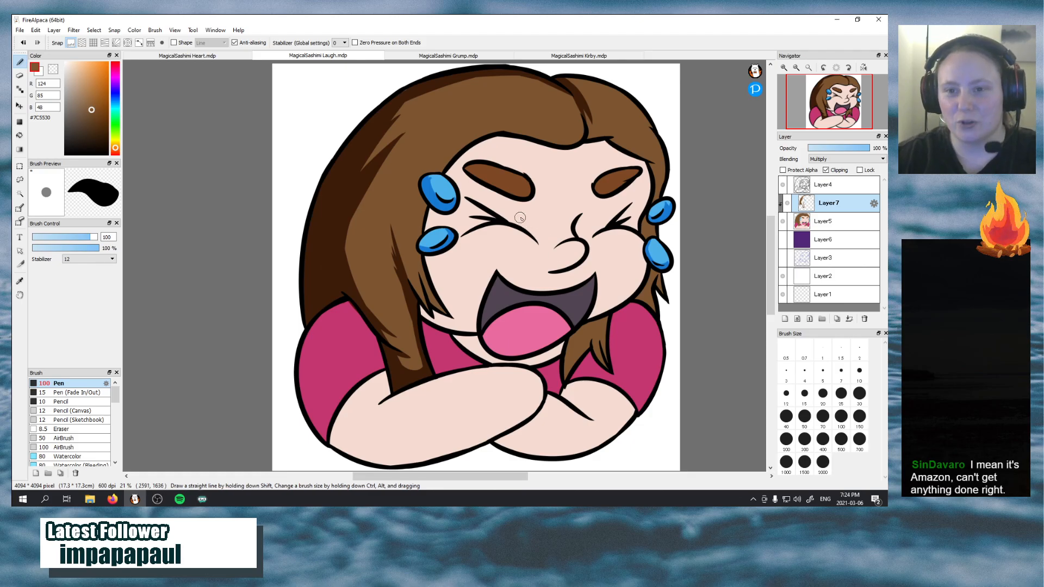
left_click_drag(582, 140, 615, 136)
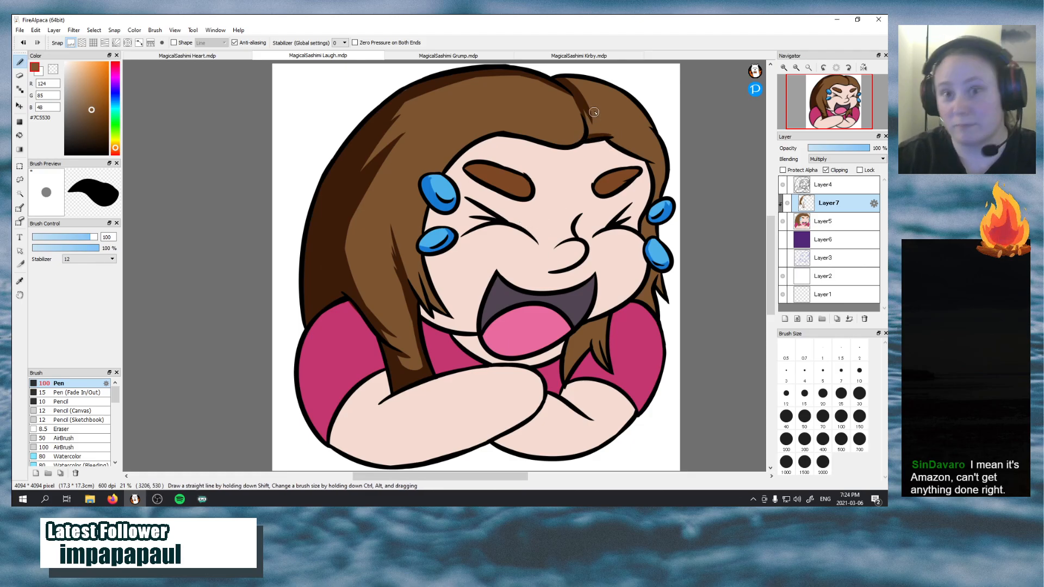
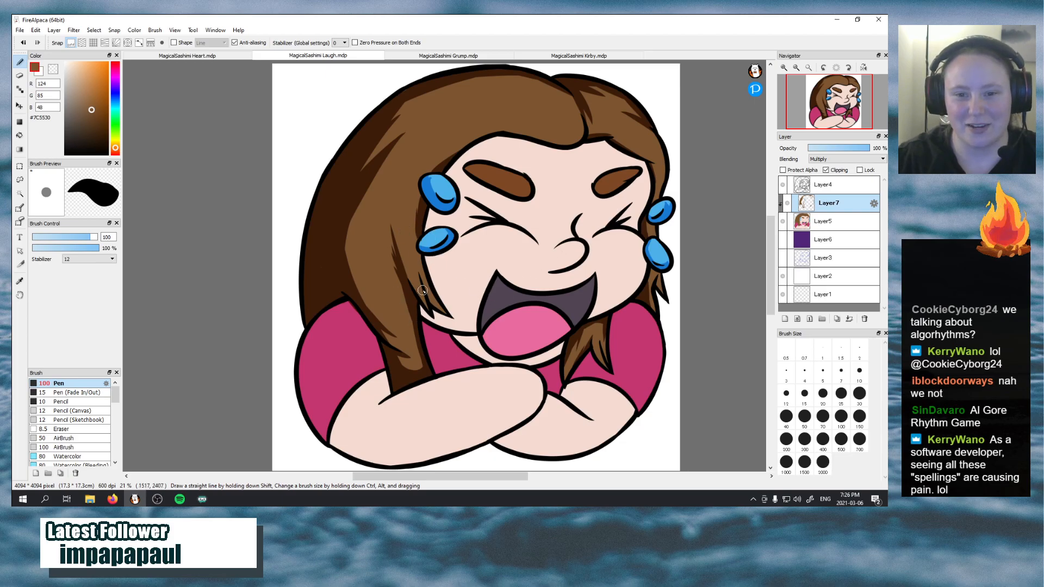
Refine the brown hair shadow on the strands beside the cheek and along the inner edge of the main shadow
left_click_drag(440, 313, 418, 262)
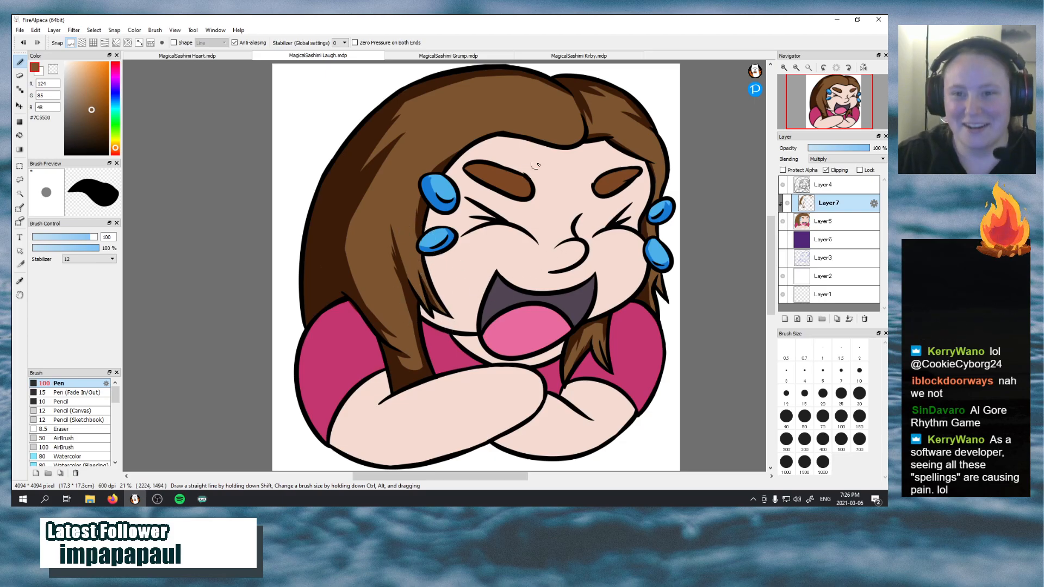
mouse_move(497, 130)
left_mouse_down()
mouse_move(554, 141)
mouse_move(574, 131)
mouse_move(544, 139)
mouse_move(557, 142)
mouse_move(504, 129)
mouse_move(583, 139)
left_mouse_up()
key("ctrl+z")
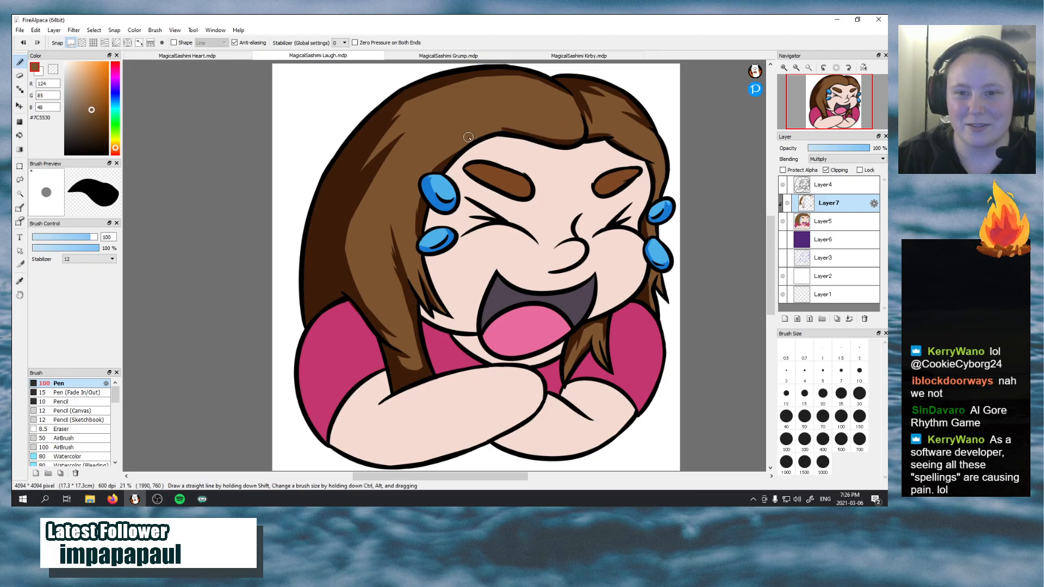
left_click_drag(355, 203, 369, 185)
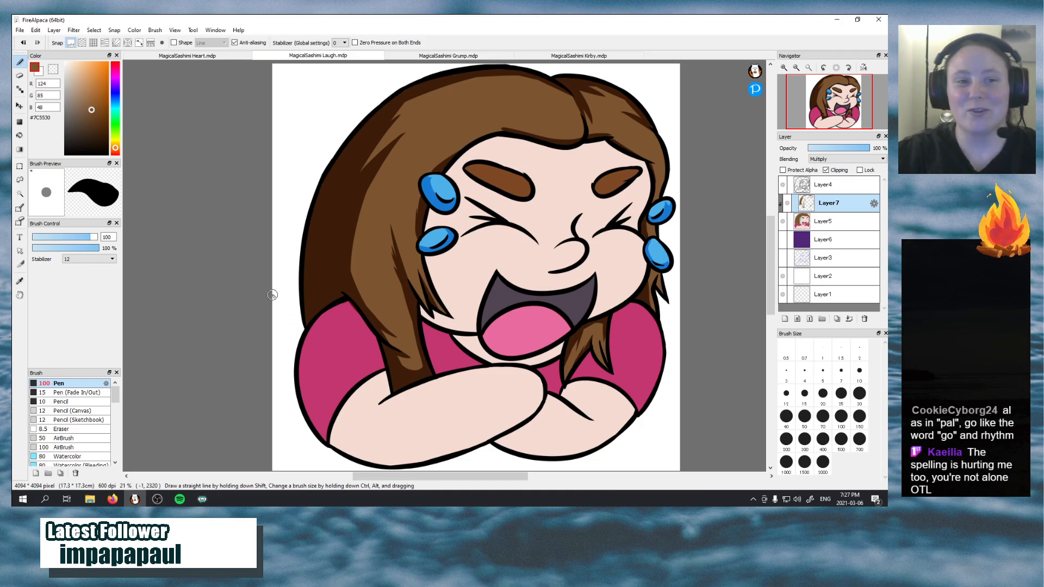
Sample the shirt pink #C4366F and shade the sleeves and neckline, leaving a lighter rounded area in the middle of each sleeve
left_click(20, 281)
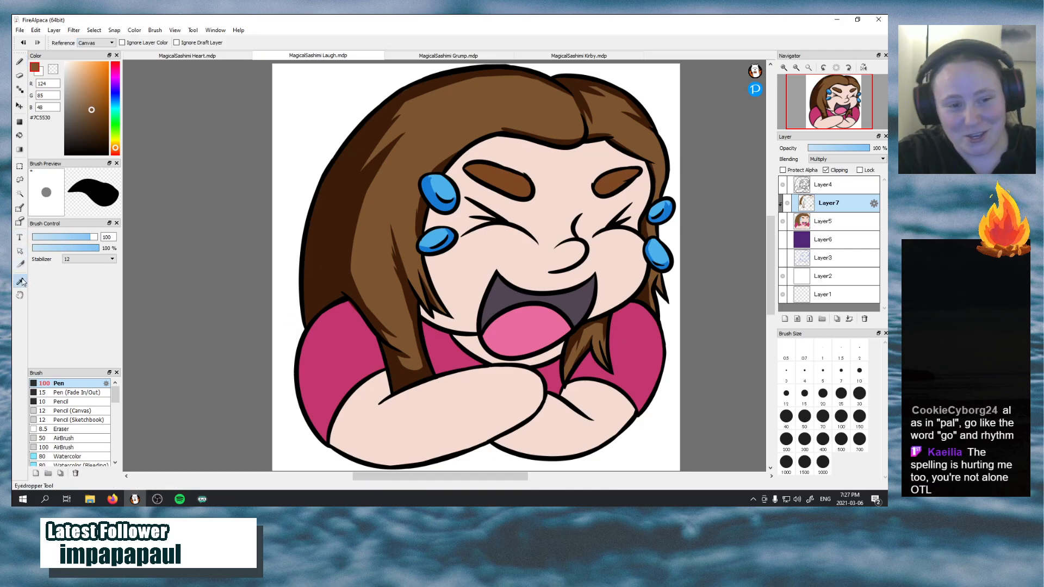
left_click(327, 350)
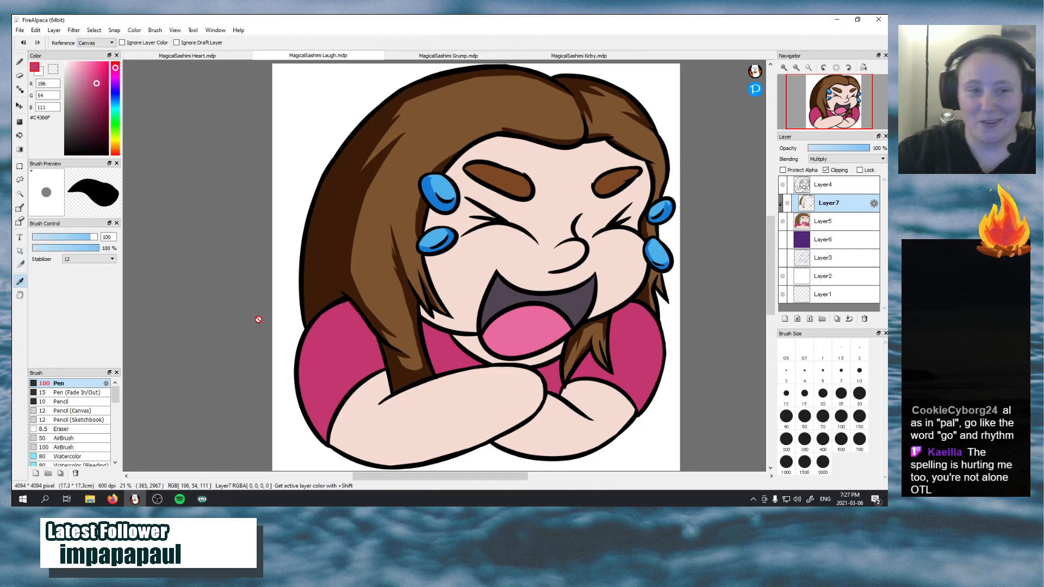
key("b")
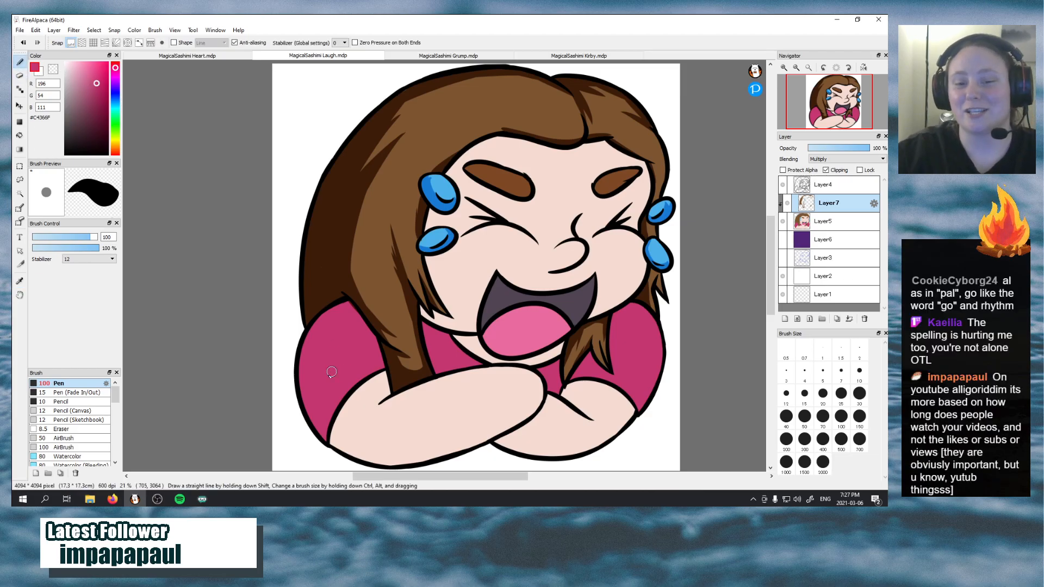
mouse_move(329, 422)
left_mouse_down()
mouse_move(313, 389)
mouse_move(335, 299)
left_mouse_up()
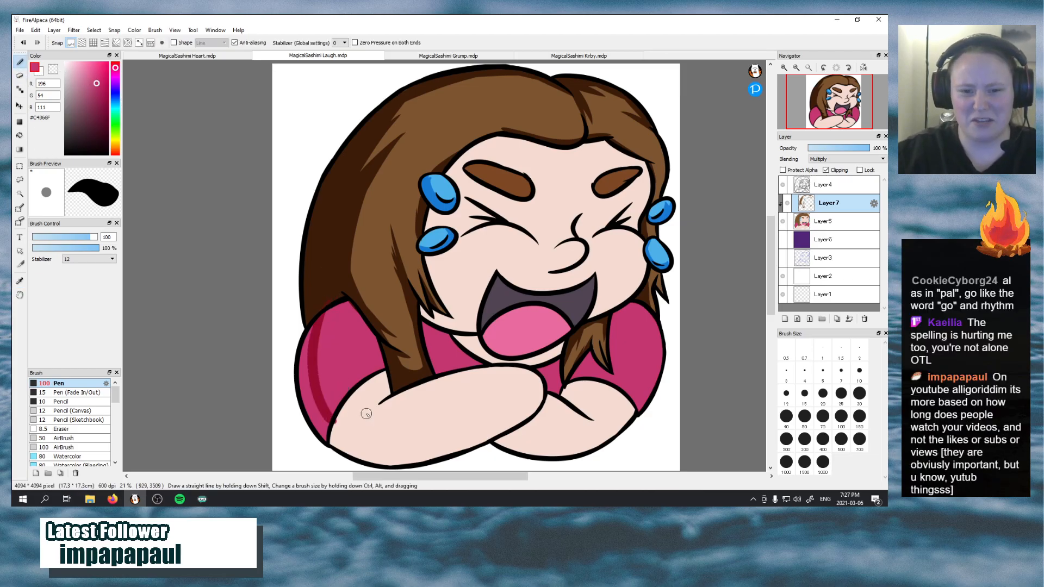
key("ctrl+z")
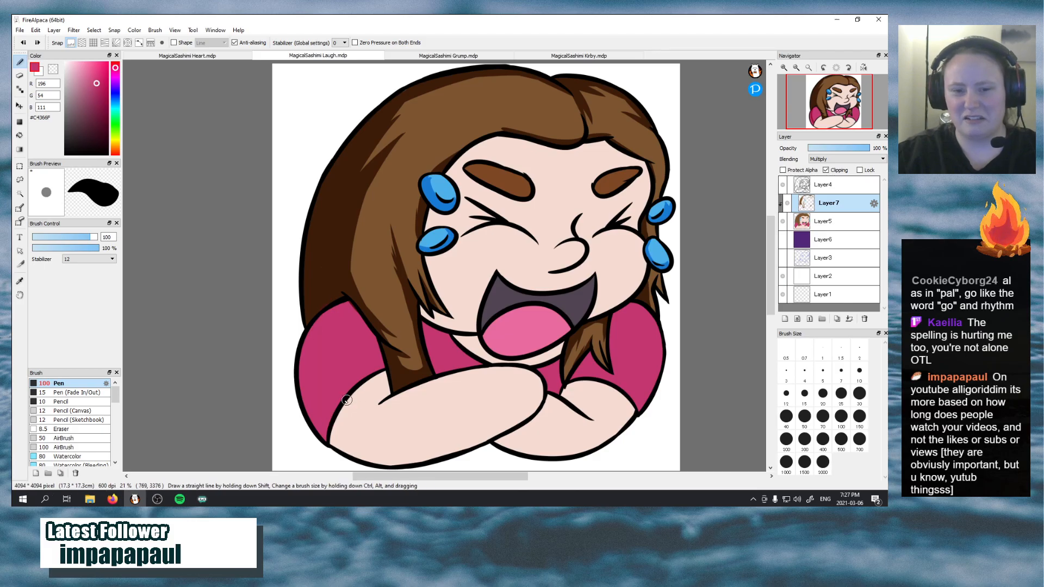
mouse_move(354, 384)
left_mouse_down()
mouse_move(317, 398)
mouse_move(323, 339)
left_mouse_up()
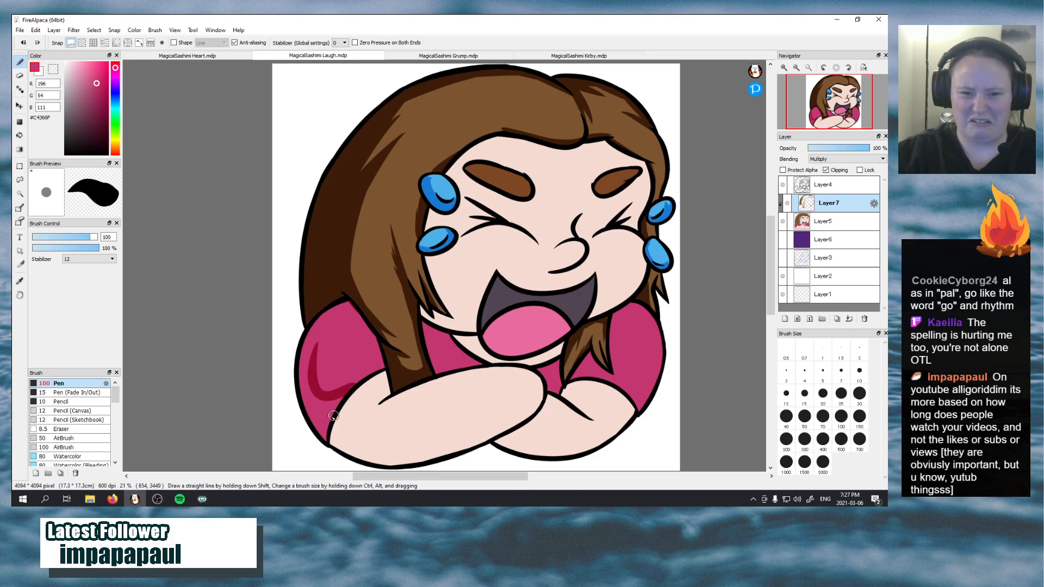
mouse_move(322, 385)
left_mouse_down()
mouse_move(332, 307)
mouse_move(341, 308)
left_mouse_up()
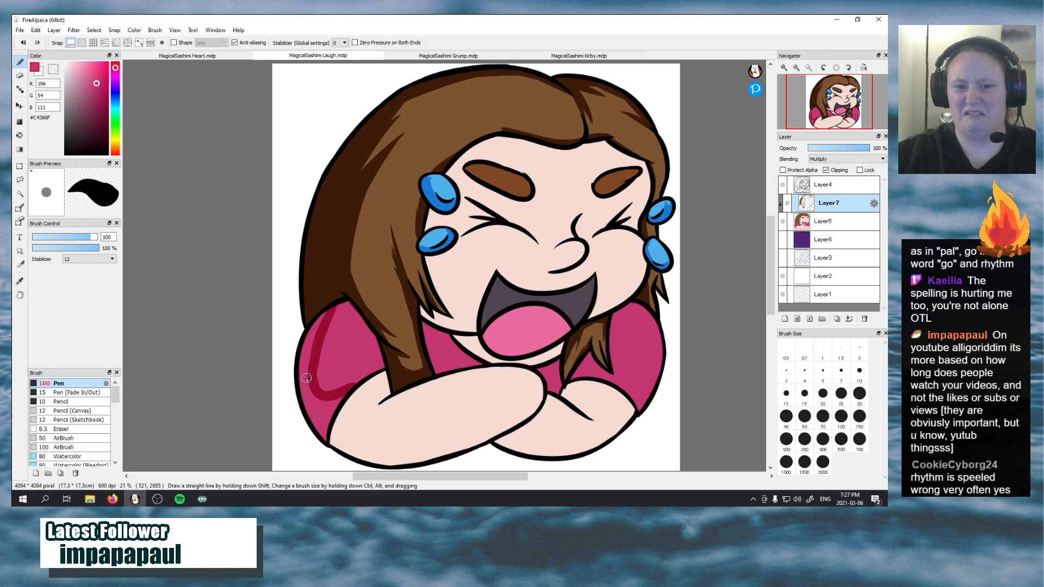
mouse_move(306, 377)
left_mouse_down()
mouse_move(324, 313)
mouse_move(298, 392)
mouse_move(308, 339)
mouse_move(307, 418)
mouse_move(304, 360)
mouse_move(325, 447)
mouse_move(334, 384)
mouse_move(329, 410)
mouse_move(312, 400)
mouse_move(327, 411)
mouse_move(349, 393)
left_mouse_up()
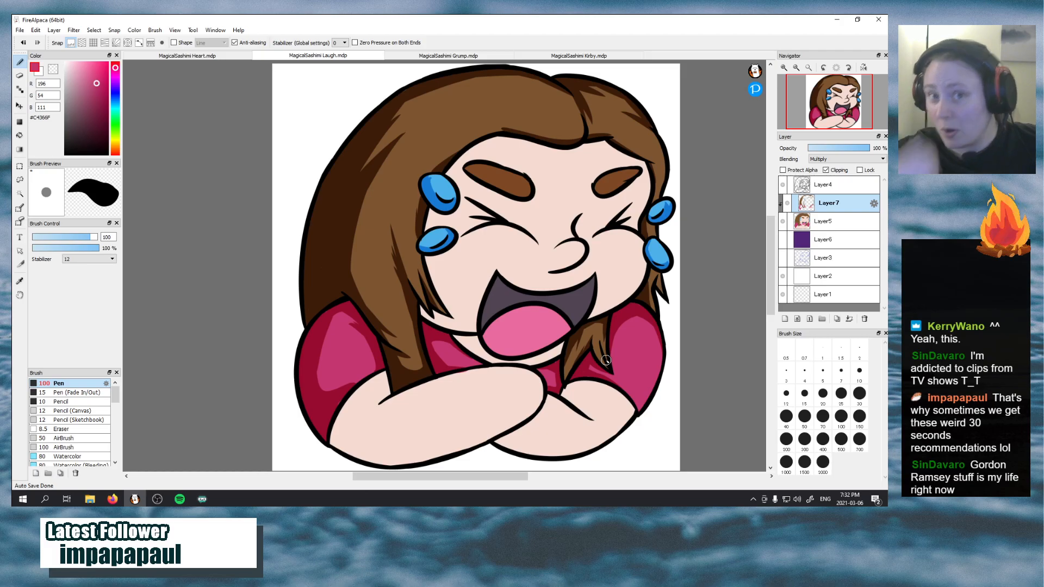
Sample the skin tone #F5DBD1 and shade the front arm beneath the sleeve and around the elbow
left_click(20, 280)
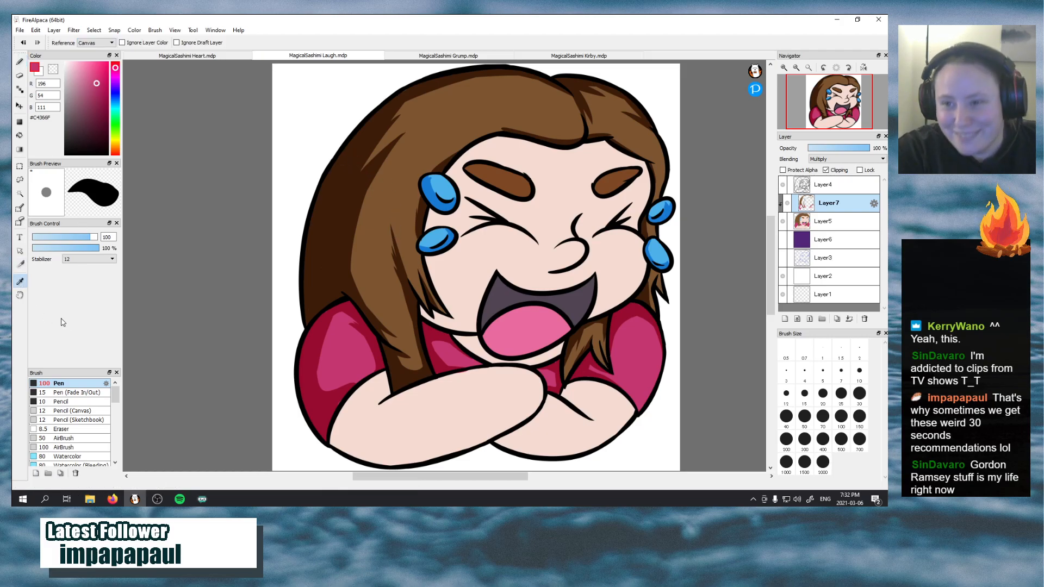
left_click(445, 271)
left_click(20, 62)
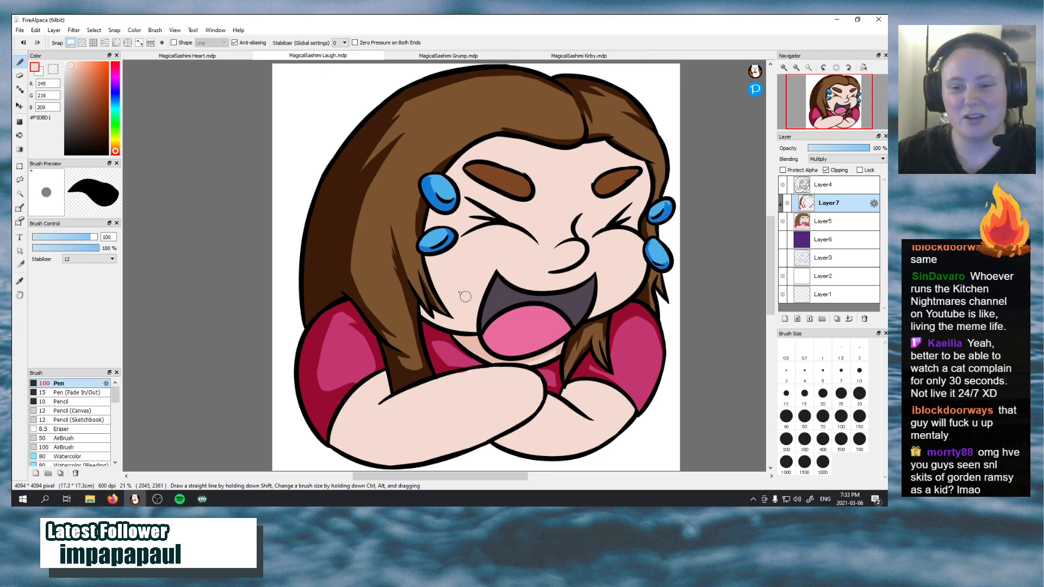
mouse_move(391, 385)
left_mouse_down()
mouse_move(351, 426)
mouse_move(346, 401)
mouse_move(360, 446)
mouse_move(346, 402)
mouse_move(379, 451)
mouse_move(341, 409)
mouse_move(385, 465)
mouse_move(349, 419)
mouse_move(339, 442)
mouse_move(383, 450)
mouse_move(339, 439)
mouse_move(351, 450)
mouse_move(323, 411)
mouse_move(330, 441)
left_mouse_up()
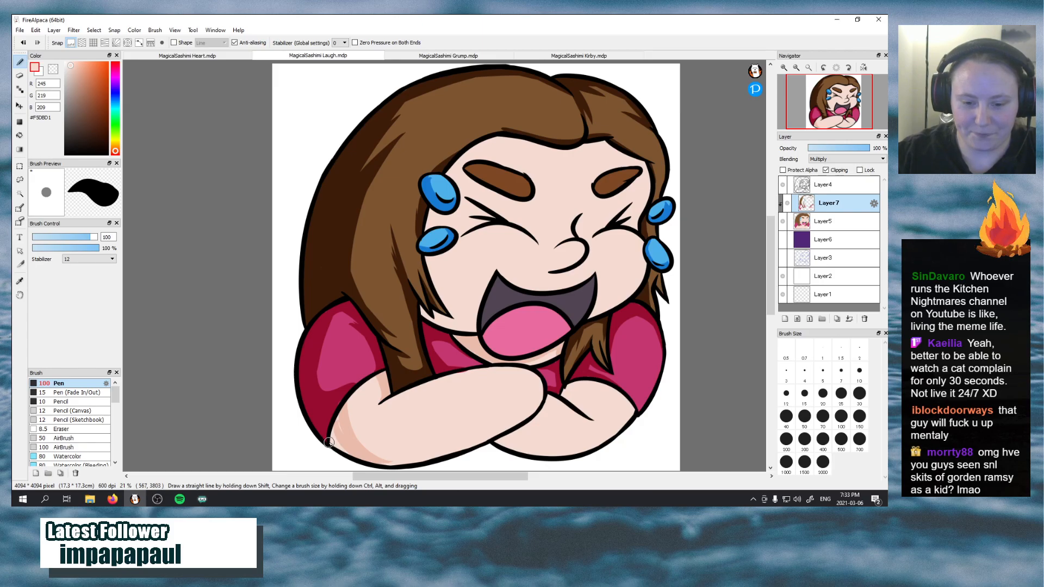
mouse_move(329, 443)
left_mouse_down()
mouse_move(357, 455)
mouse_move(334, 440)
mouse_move(342, 408)
mouse_move(346, 455)
left_mouse_up()
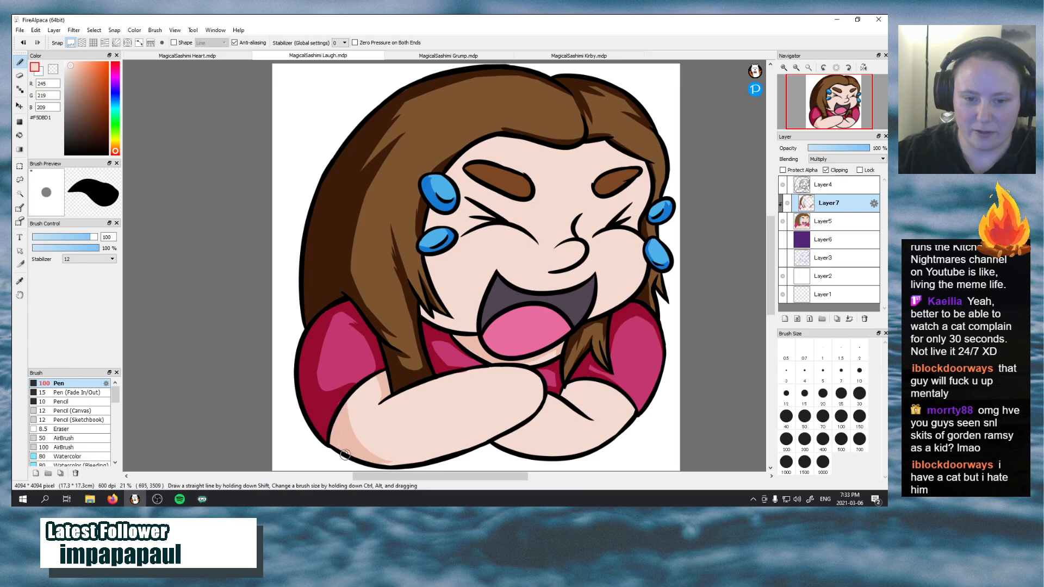
left_click_drag(341, 417, 348, 448)
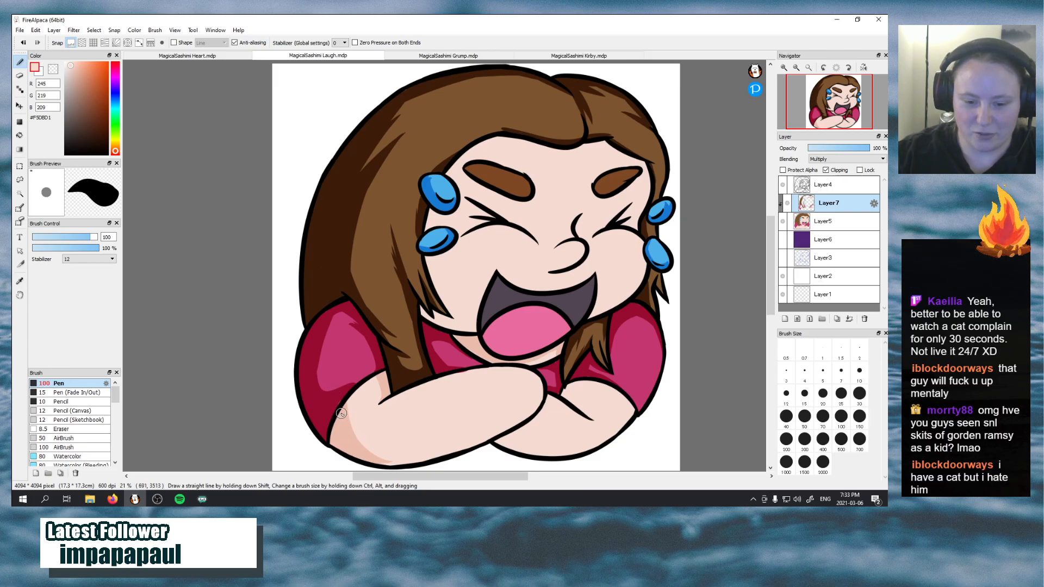
left_click_drag(339, 415, 419, 451)
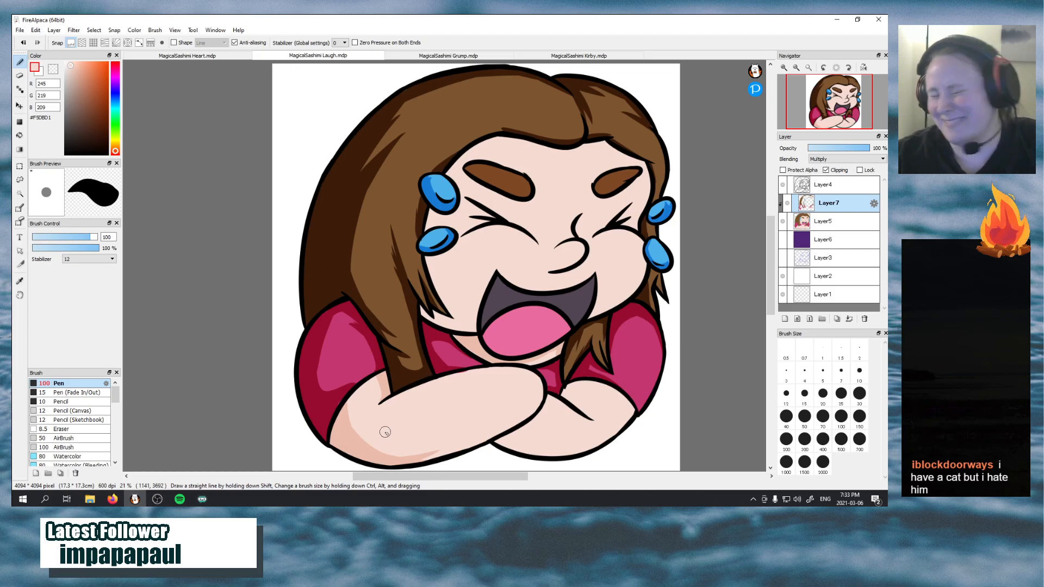
Extend the skin shadow along the underside of the front forearm towards the wrist
left_click_drag(400, 449, 461, 438)
key("ctrl+z")
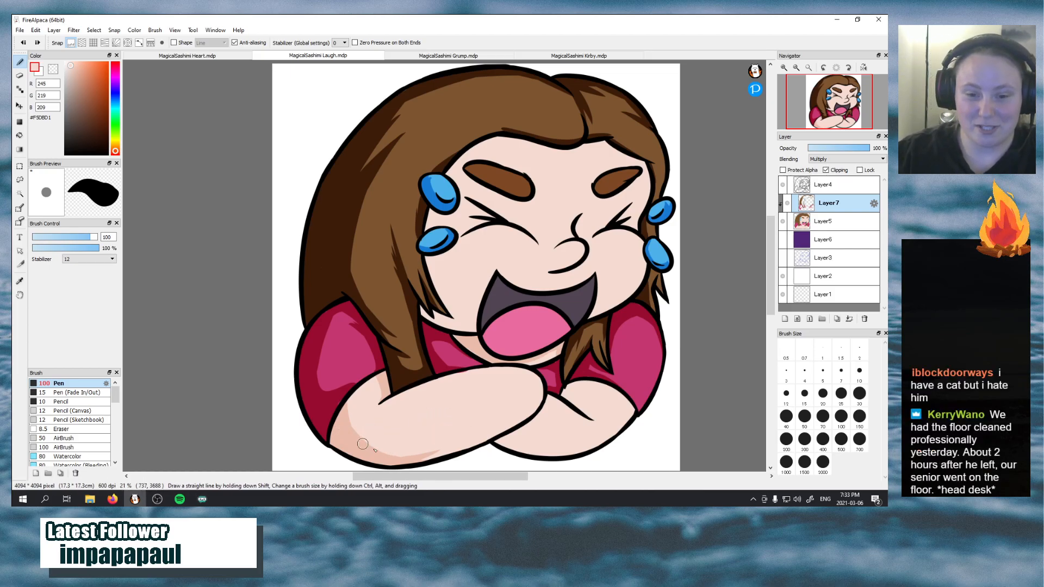
left_click_drag(358, 436, 492, 426)
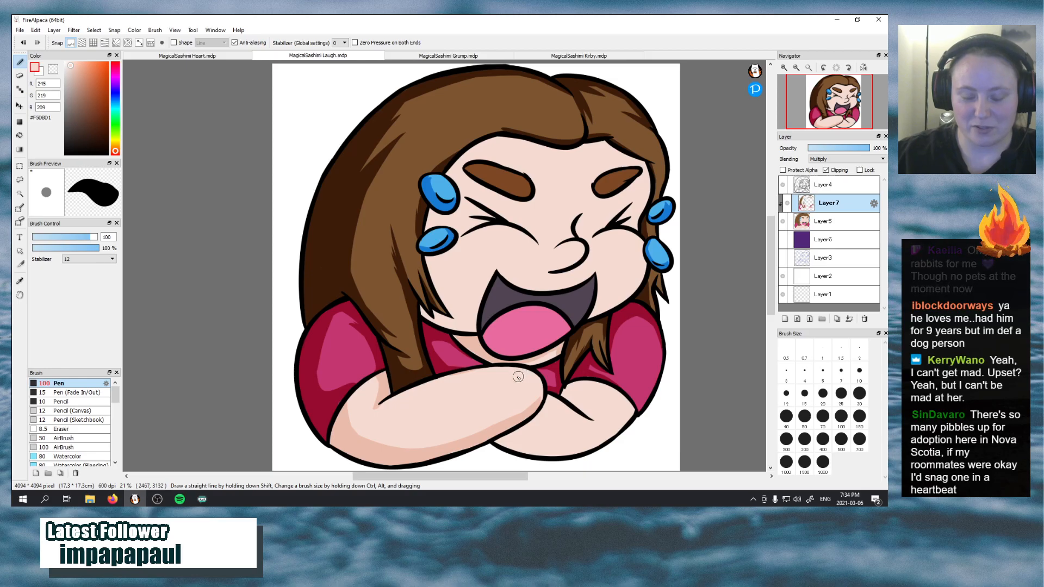
Shade the rear arm with the skin tone beneath the front hand and along its lower edge
mouse_move(545, 398)
left_mouse_down()
mouse_move(510, 429)
mouse_move(487, 416)
mouse_move(490, 443)
mouse_move(542, 413)
mouse_move(507, 438)
mouse_move(520, 389)
mouse_move(529, 436)
mouse_move(494, 437)
mouse_move(543, 455)
mouse_move(521, 426)
mouse_move(572, 446)
left_mouse_up()
key("ctrl+z")
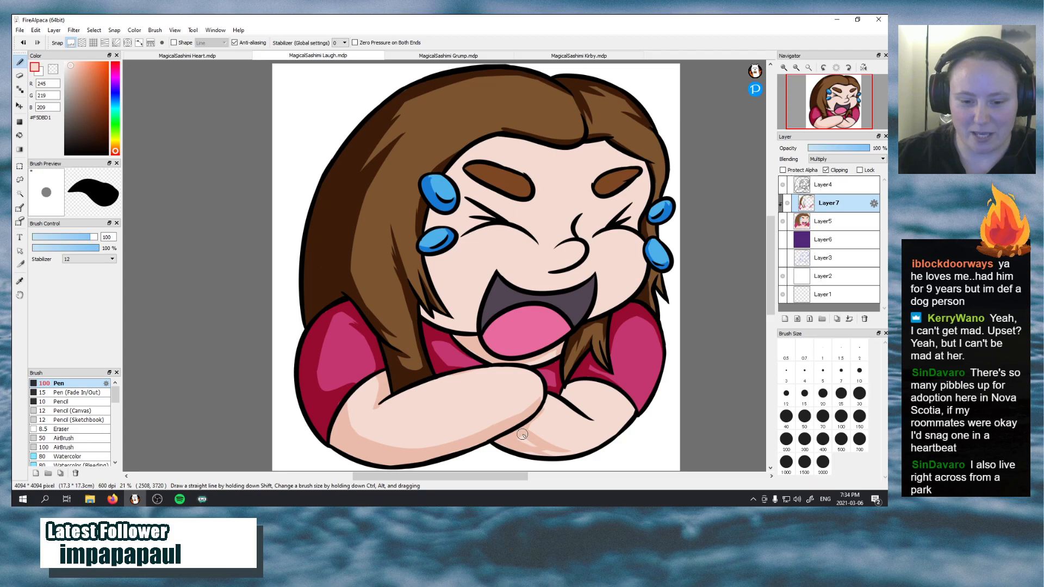
left_click_drag(515, 432, 573, 454)
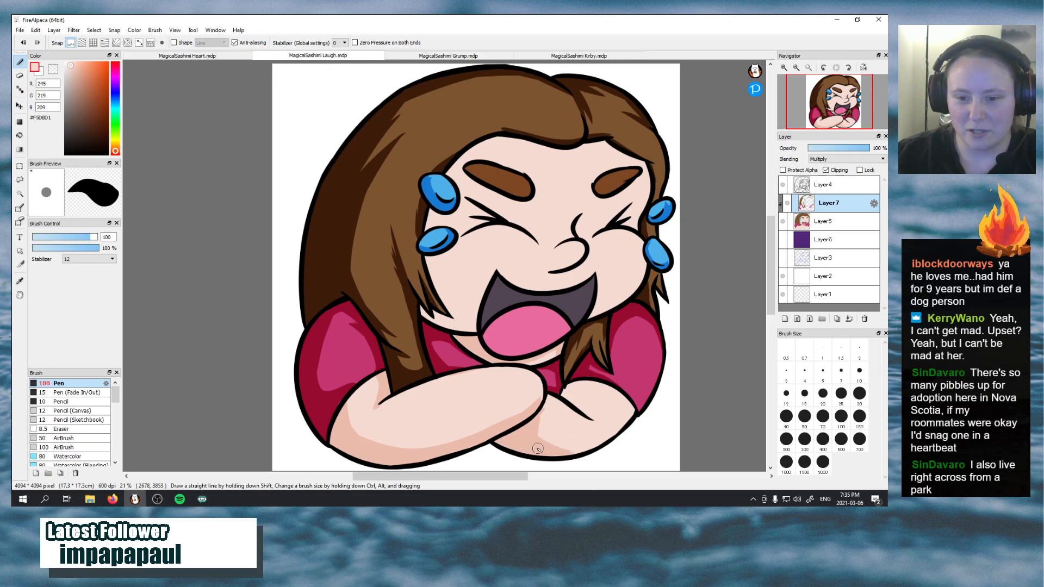
left_click_drag(538, 449, 603, 441)
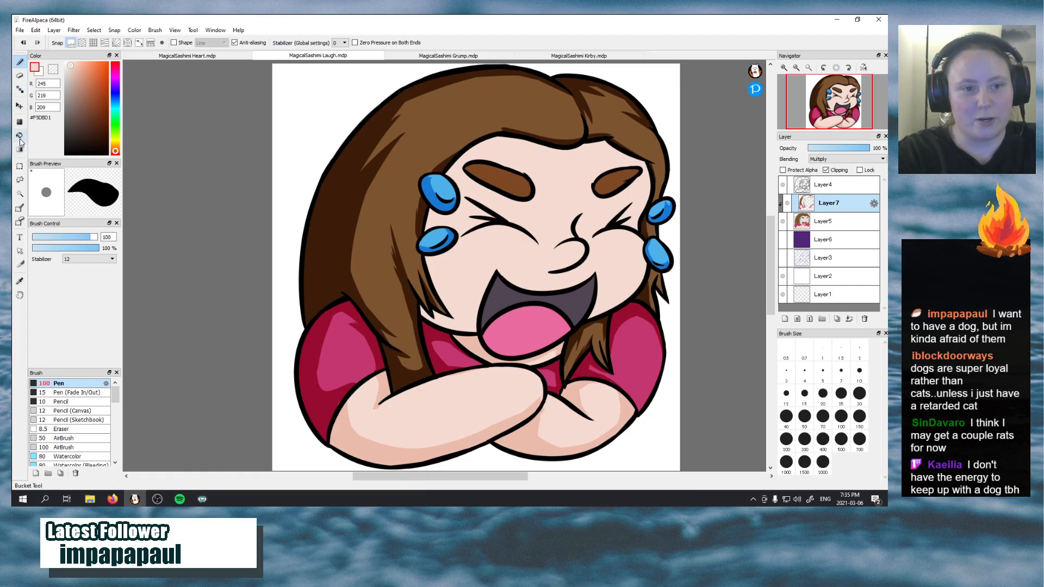
Resample the shirt pink #C4366F and extend the shadow along the lower outer edge of the smaller sleeve
left_click(20, 281)
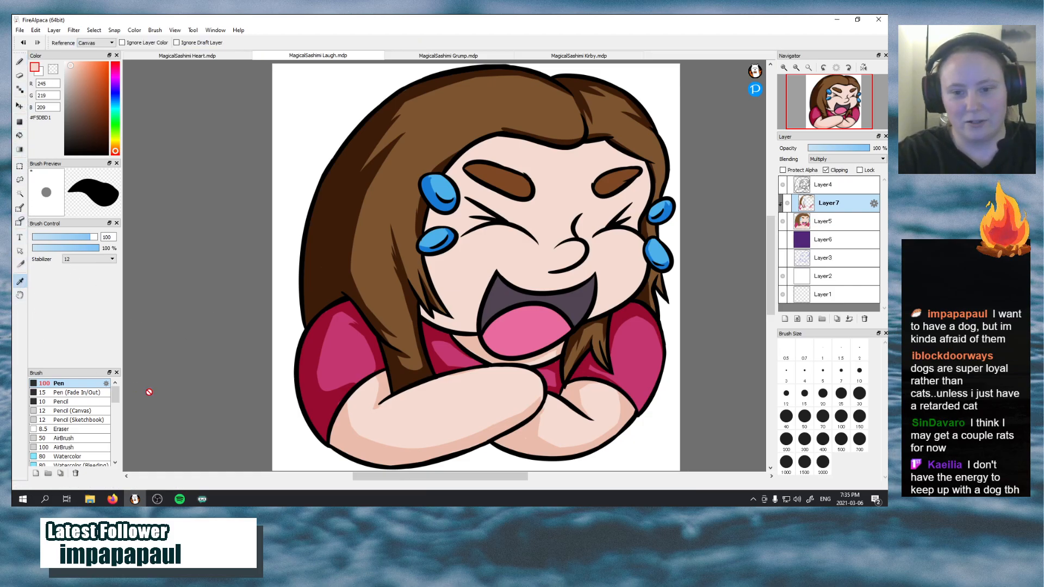
left_click(349, 345)
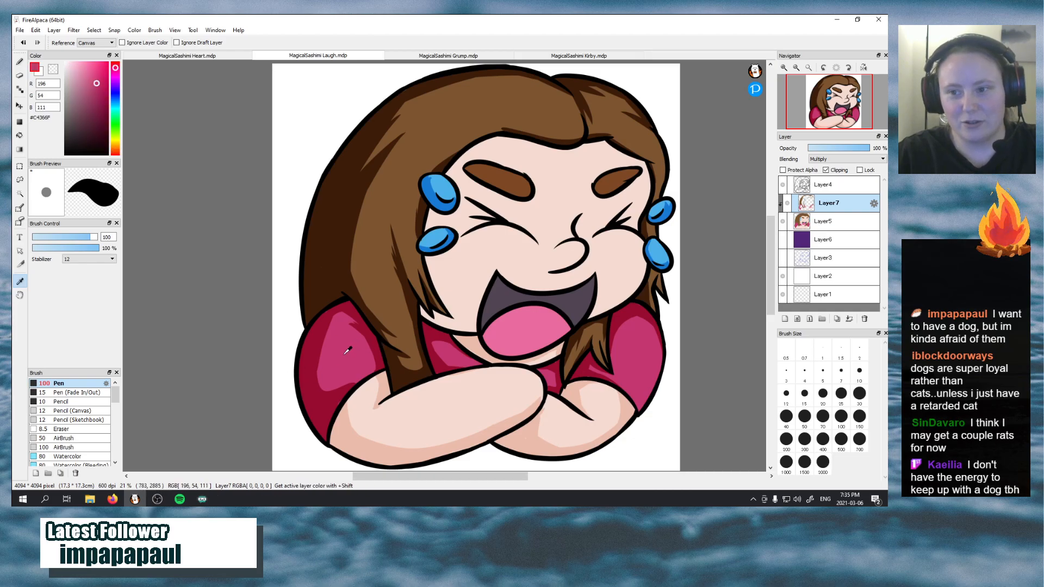
left_click(18, 61)
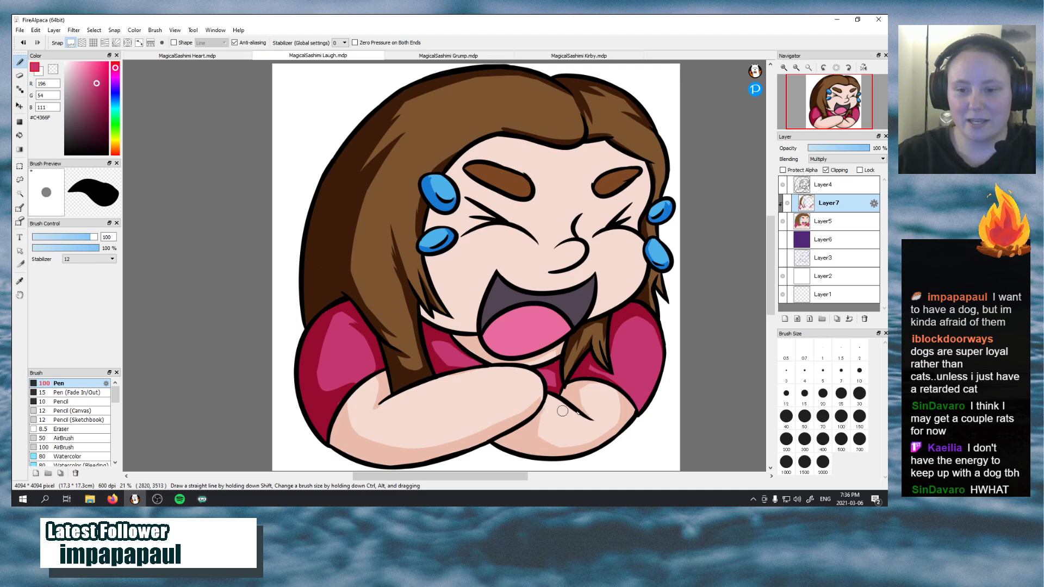
left_click_drag(627, 398, 660, 354)
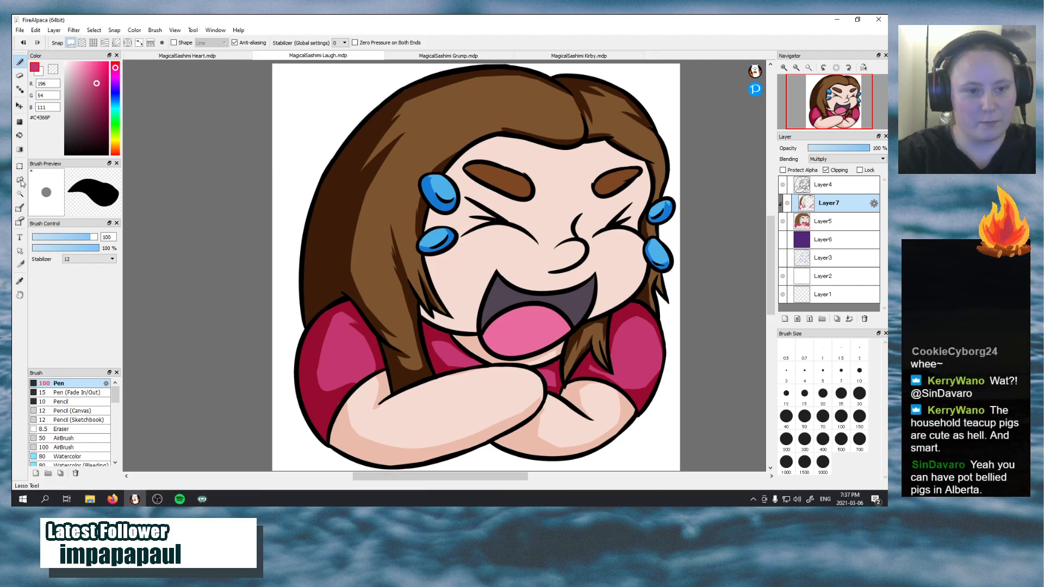
Resample the skin tone #F5DBD1 and shade the face along the hairline, from below the tears down the cheek
left_click(19, 281)
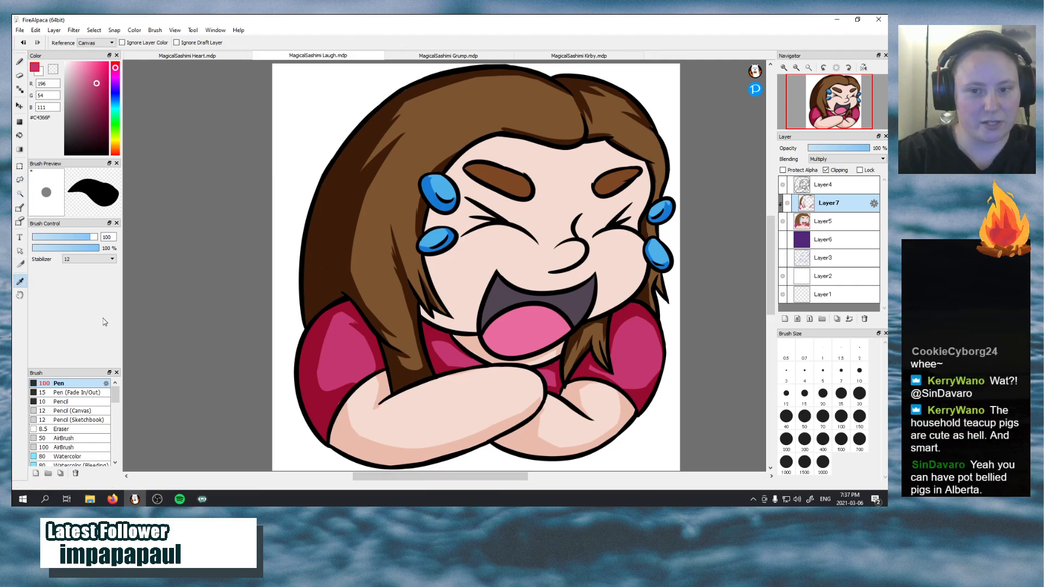
left_click(467, 245)
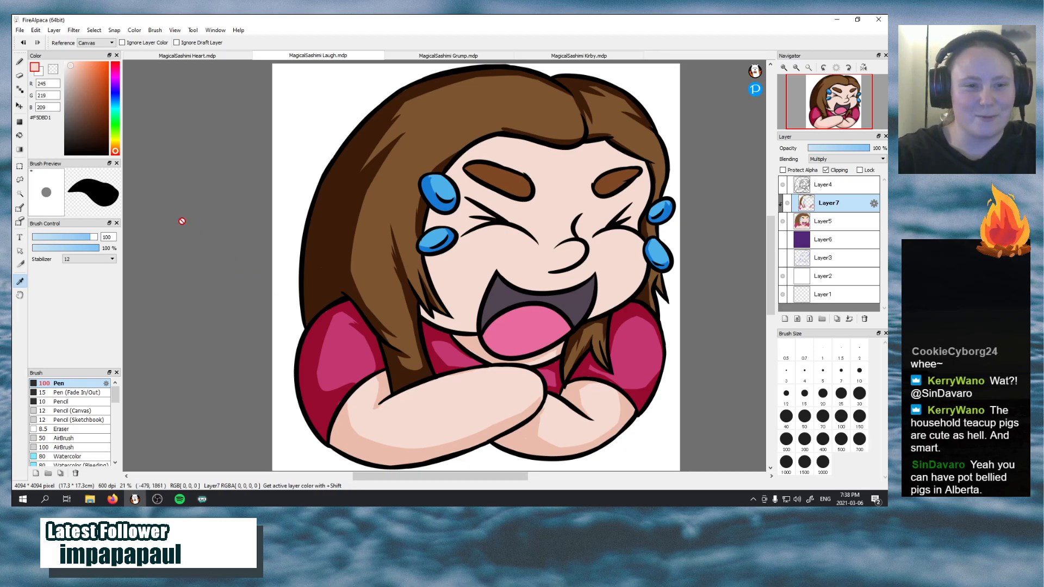
left_click(20, 61)
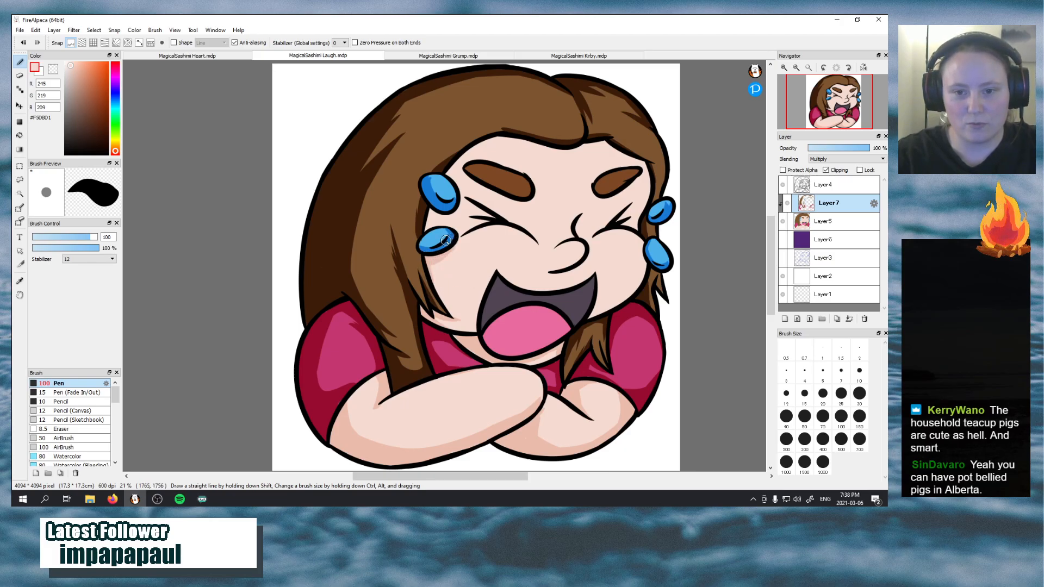
key("ctrl+z")
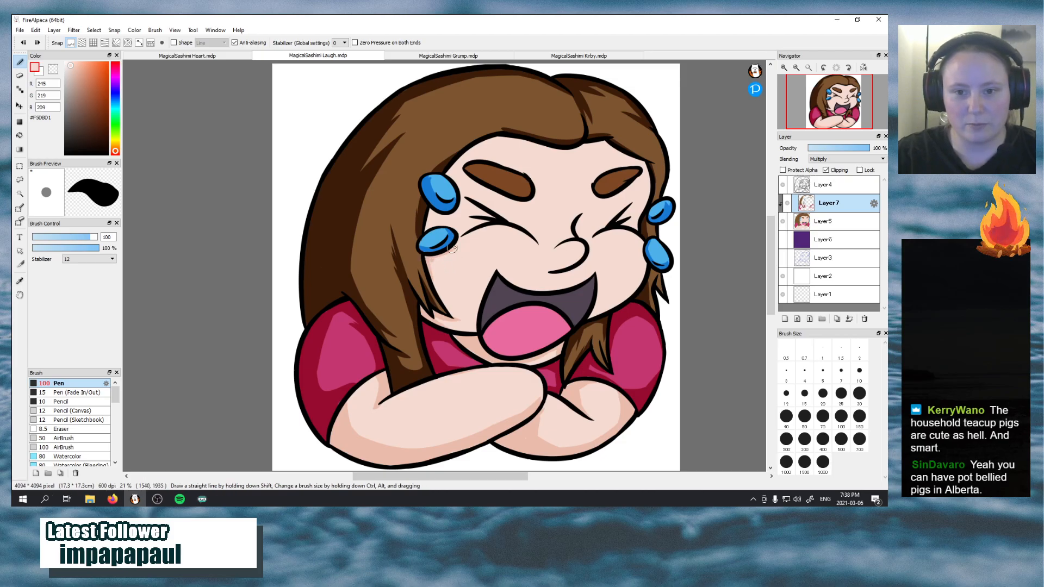
key("ctrl+z")
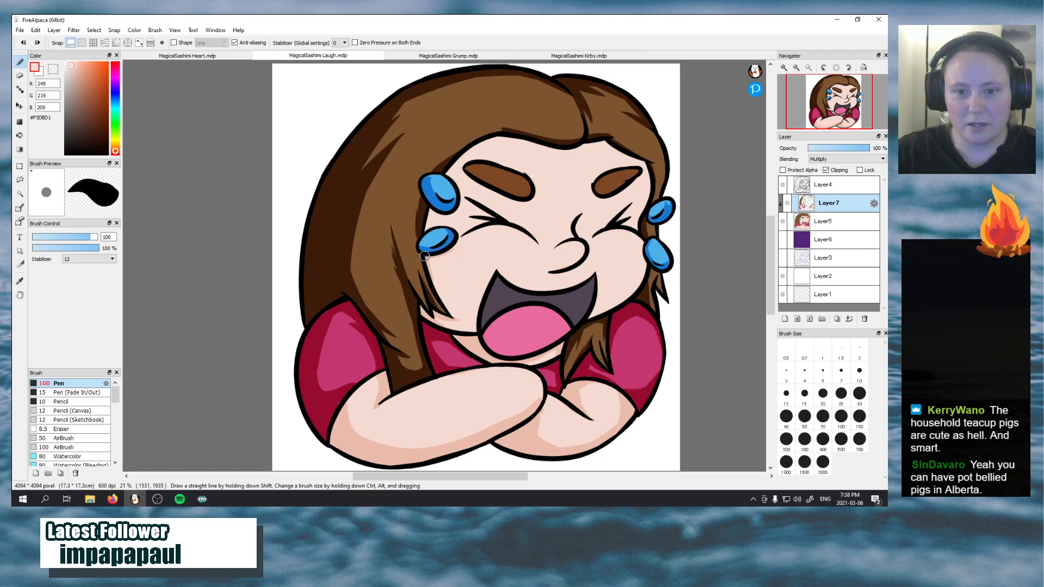
mouse_move(426, 258)
left_mouse_down()
mouse_move(452, 238)
mouse_move(435, 272)
mouse_move(429, 260)
mouse_move(453, 315)
left_mouse_up()
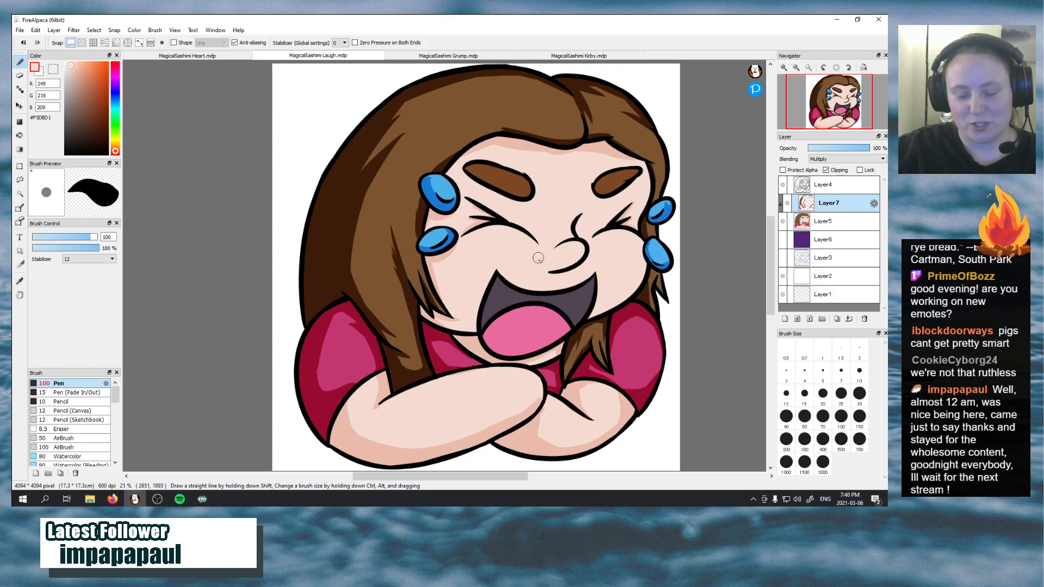
Shade the underside of the nose with the skin tone and save the Laugh file
left_click_drag(578, 210, 589, 232)
key("ctrl+z")
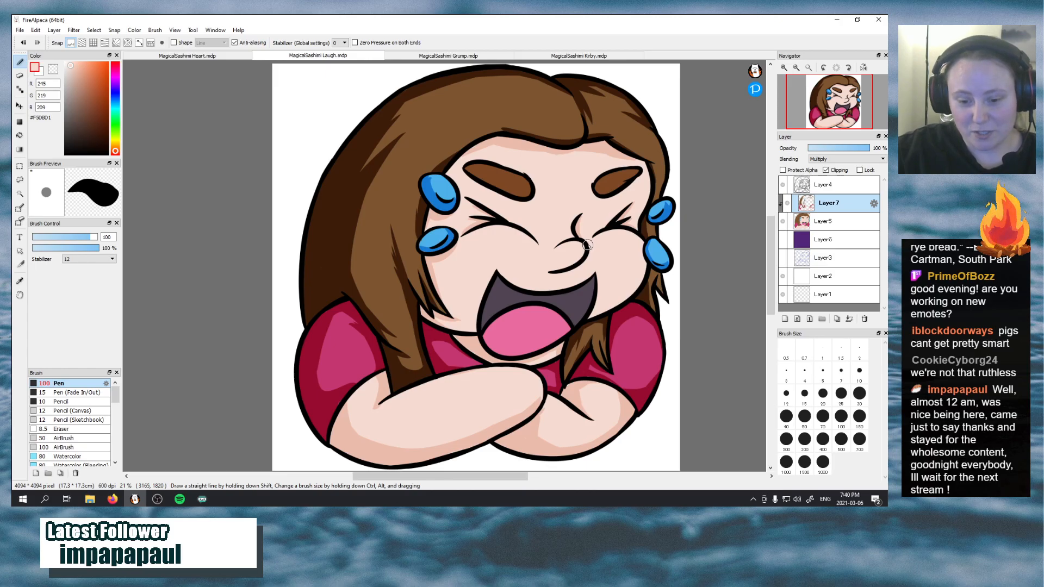
left_click_drag(586, 246, 580, 264)
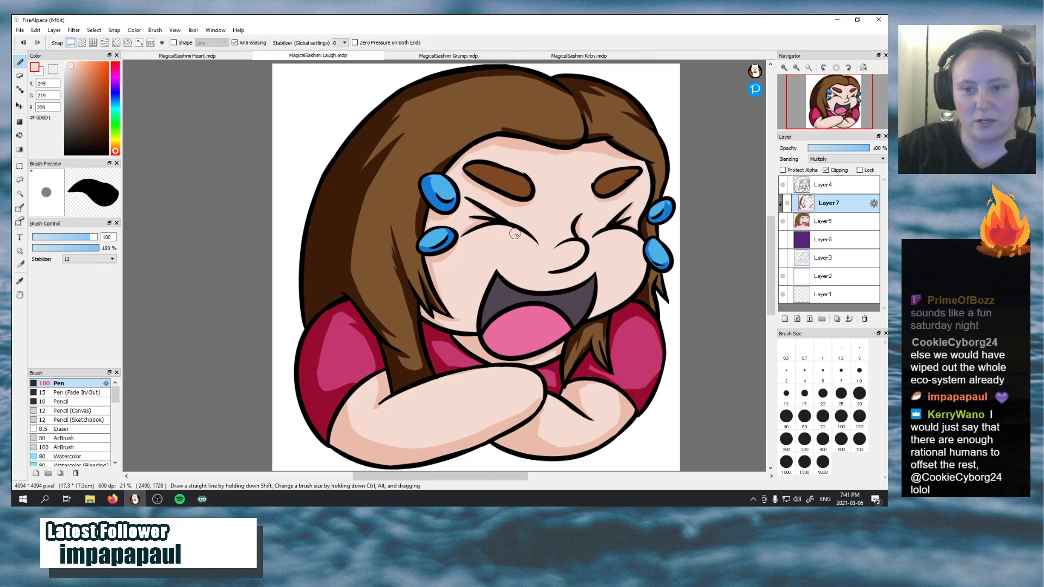
left_click_drag(550, 272, 575, 250)
key("ctrl+z")
key("ctrl+z")
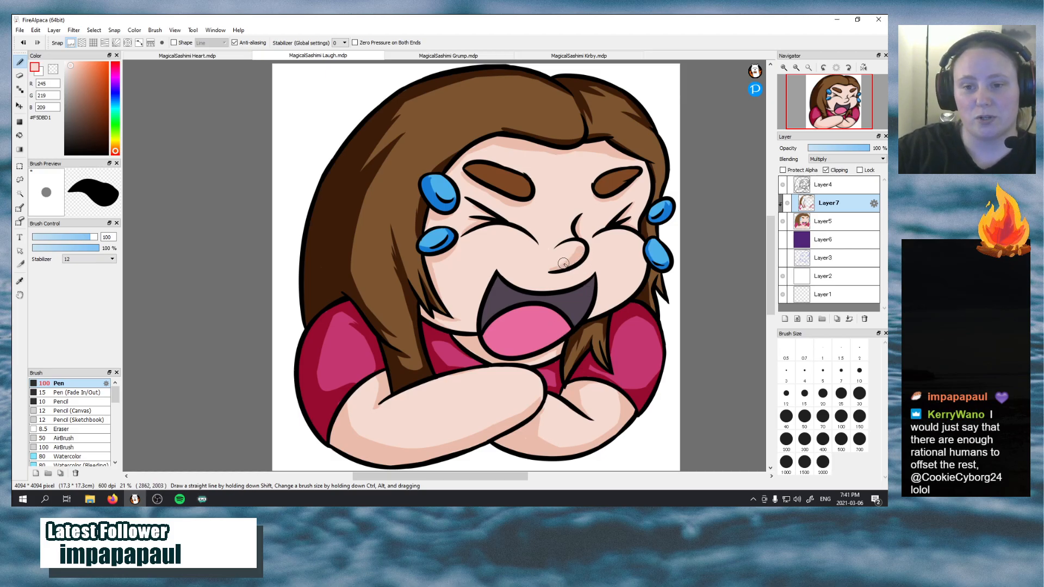
left_click_drag(550, 269, 577, 259)
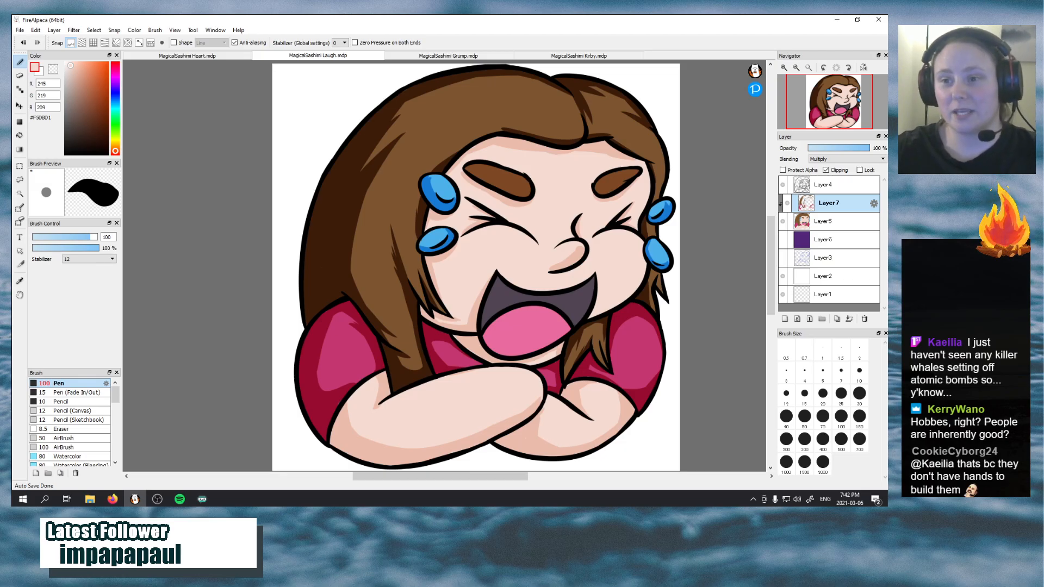
left_click(19, 30)
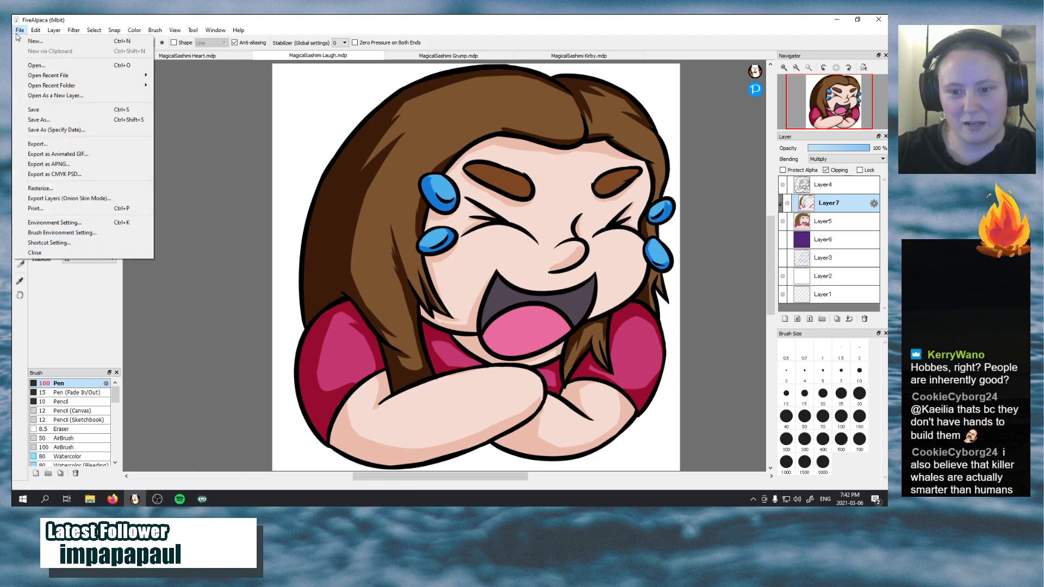
left_click(68, 112)
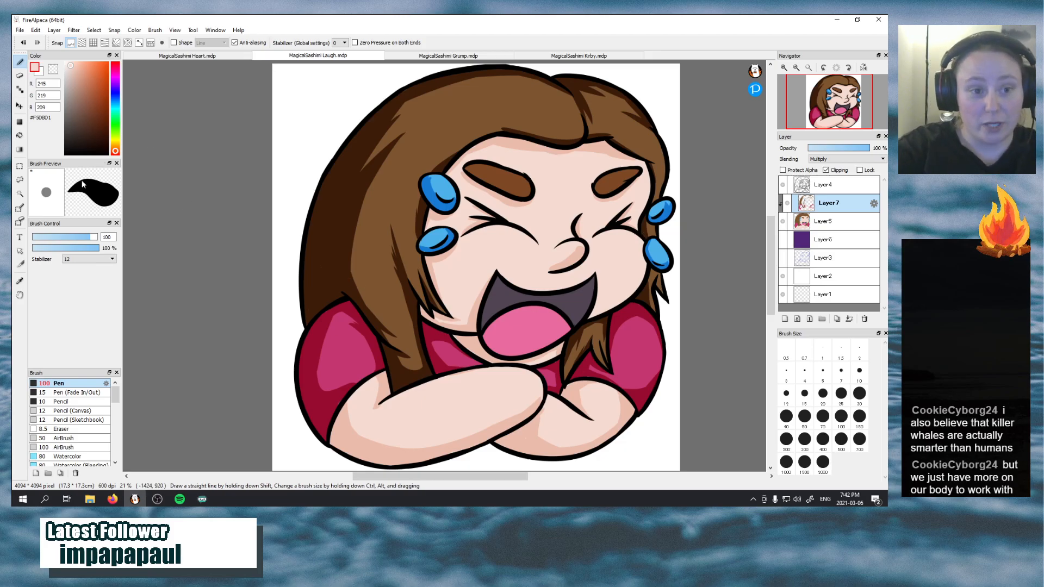
Sample the mouth interior's dark purple #514453 and paint its shadow inside the open mouth above the tongue
left_click(19, 281)
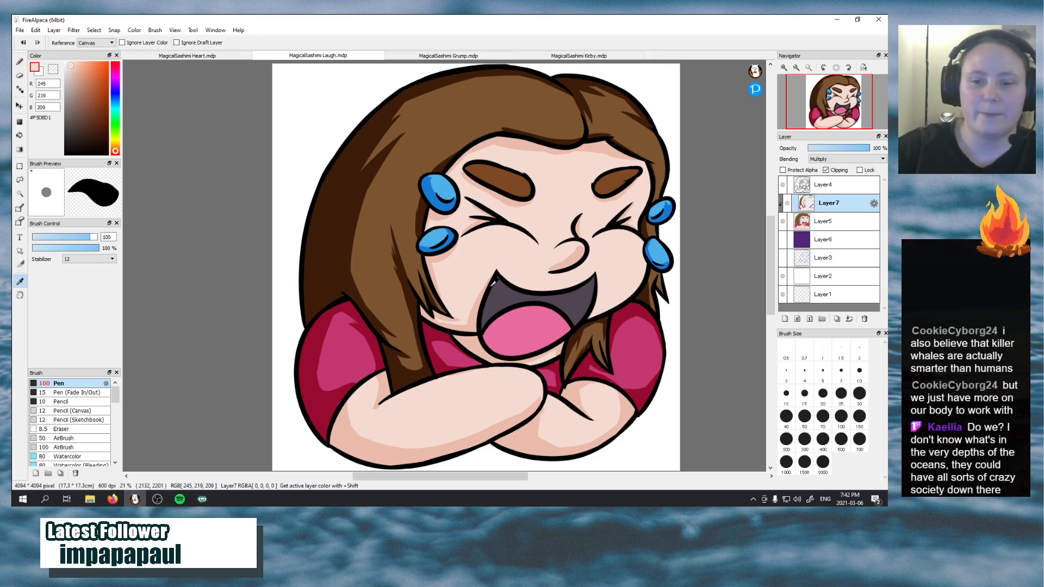
left_click(463, 300)
key("b")
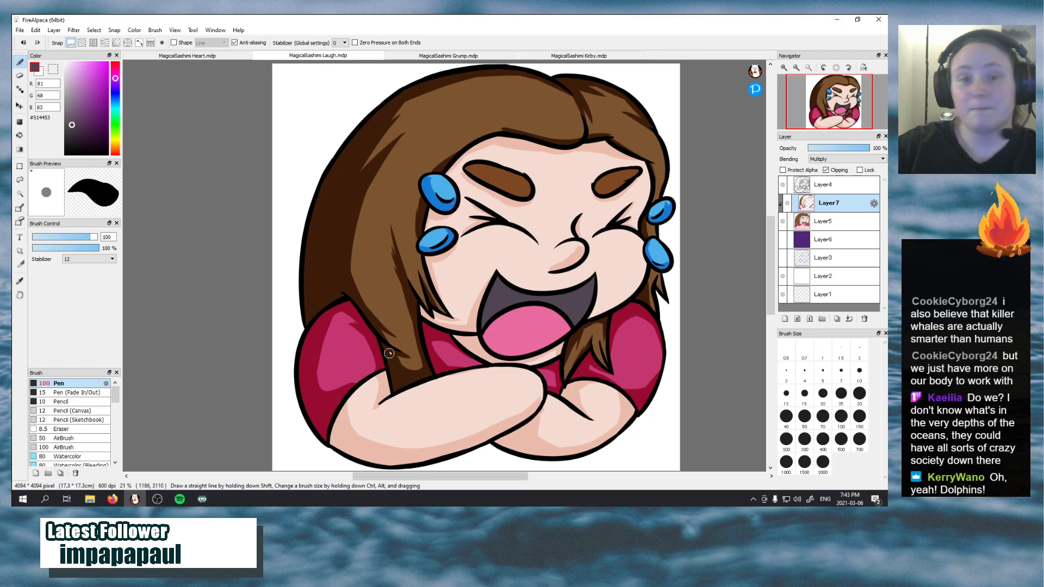
mouse_move(484, 321)
left_mouse_down()
mouse_move(492, 288)
mouse_move(481, 321)
mouse_move(503, 299)
mouse_move(522, 302)
mouse_move(505, 300)
mouse_move(506, 276)
mouse_move(508, 288)
mouse_move(498, 275)
mouse_move(500, 302)
mouse_move(498, 293)
left_mouse_up()
key("ctrl+z")
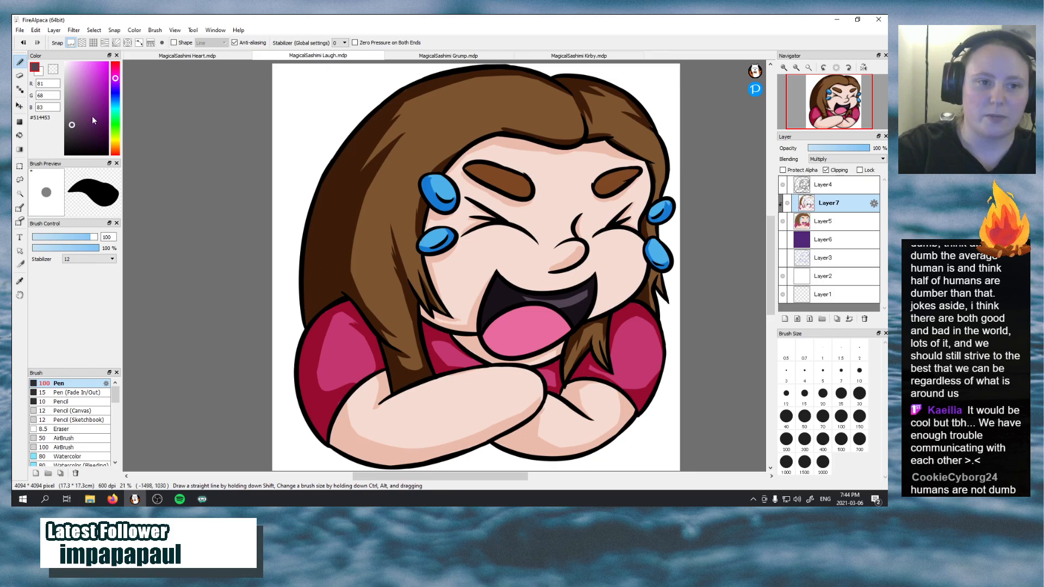
Trim the mouth shadow with the transparent colour, leaving a lighter patch in the right half of the mouth
left_click(54, 69)
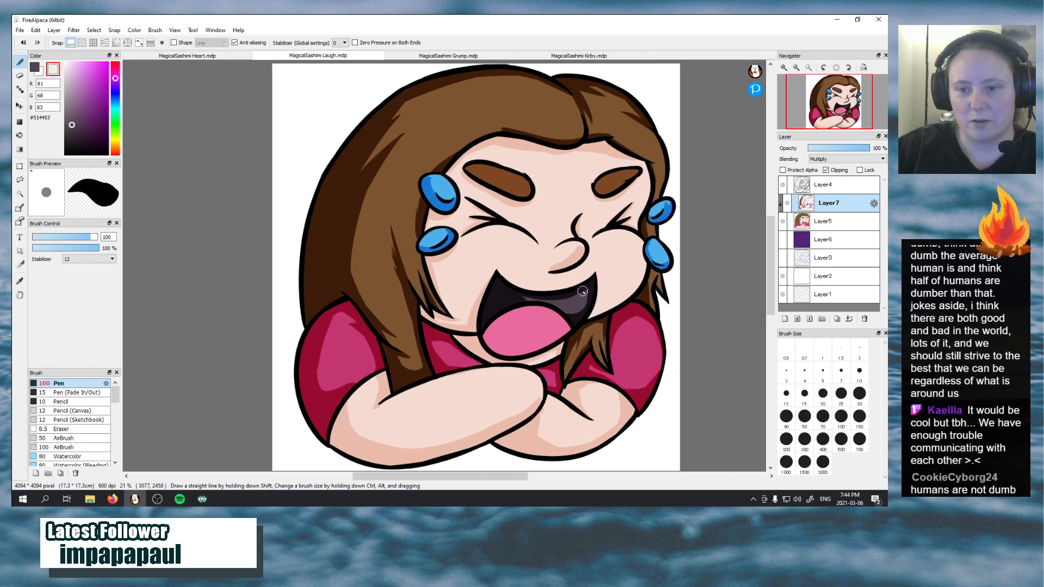
left_click_drag(527, 296, 573, 286)
key("ctrl+z")
key("ctrl+z")
key("ctrl+z")
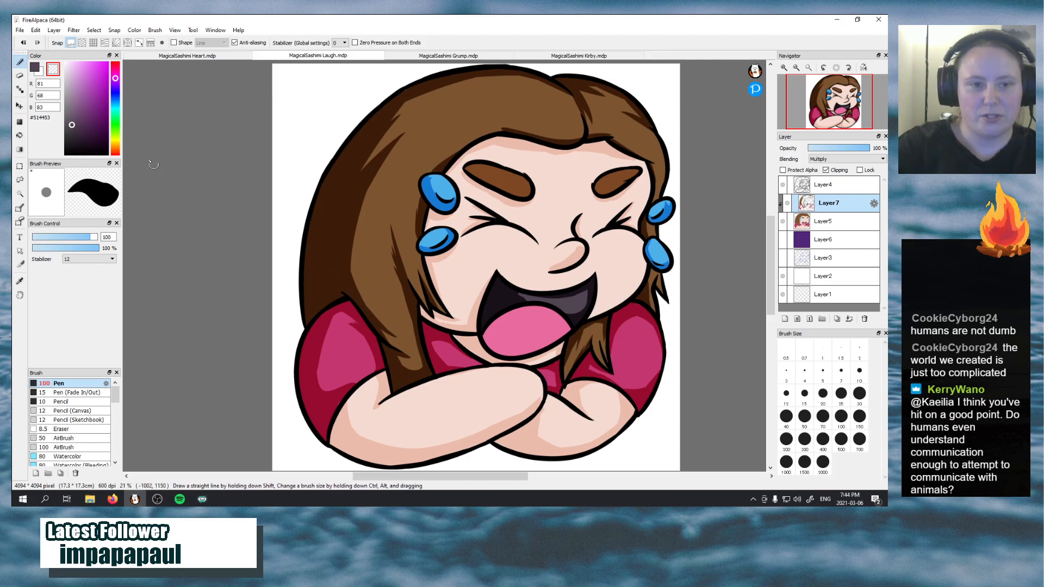
Sample the tongue pink #E96B9E and shade the tongue along its outer edges
left_click(20, 281)
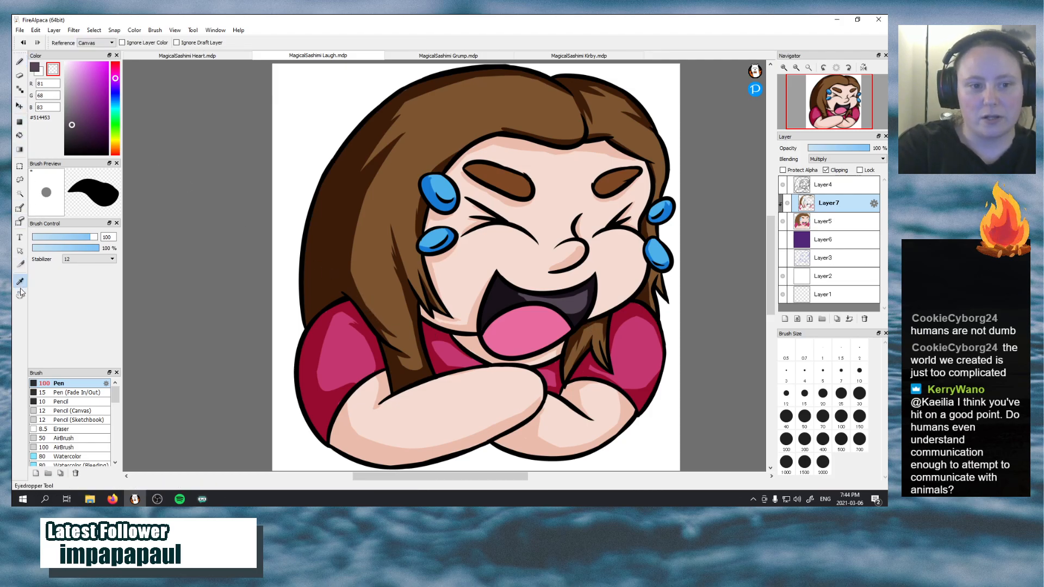
left_click(505, 357)
left_click(20, 62)
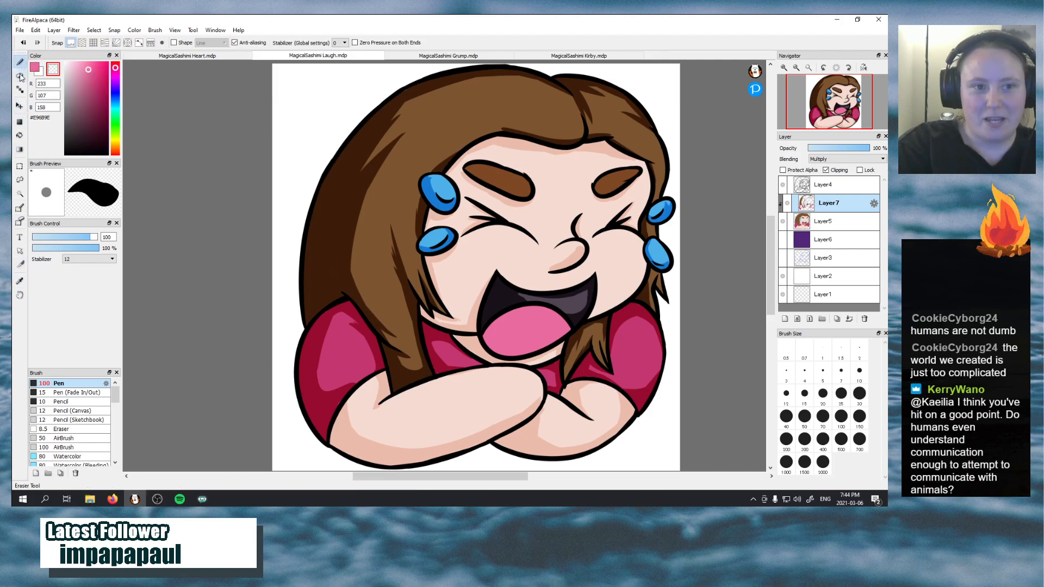
left_click(34, 67)
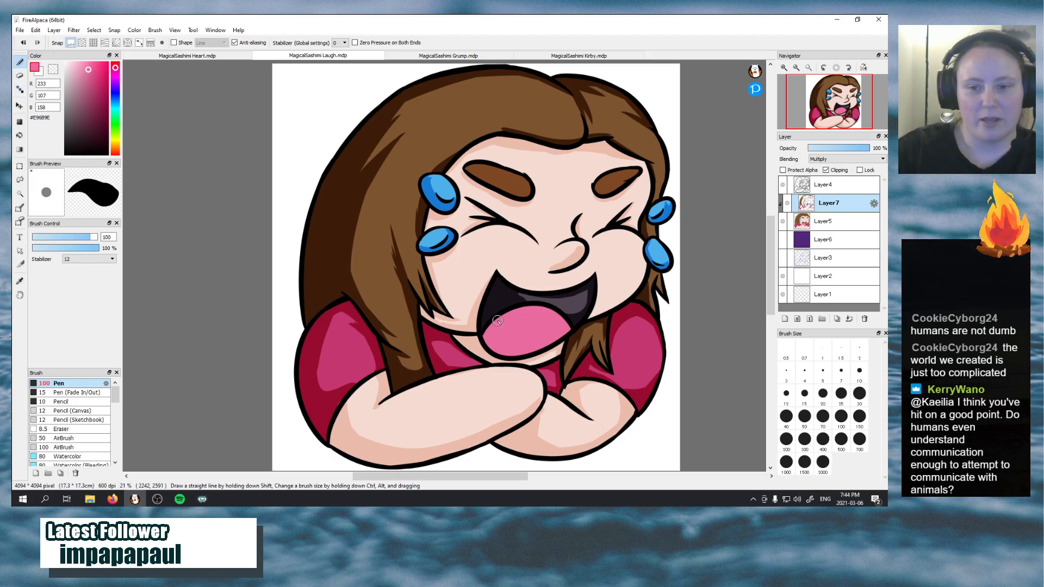
left_click_drag(496, 321, 526, 338)
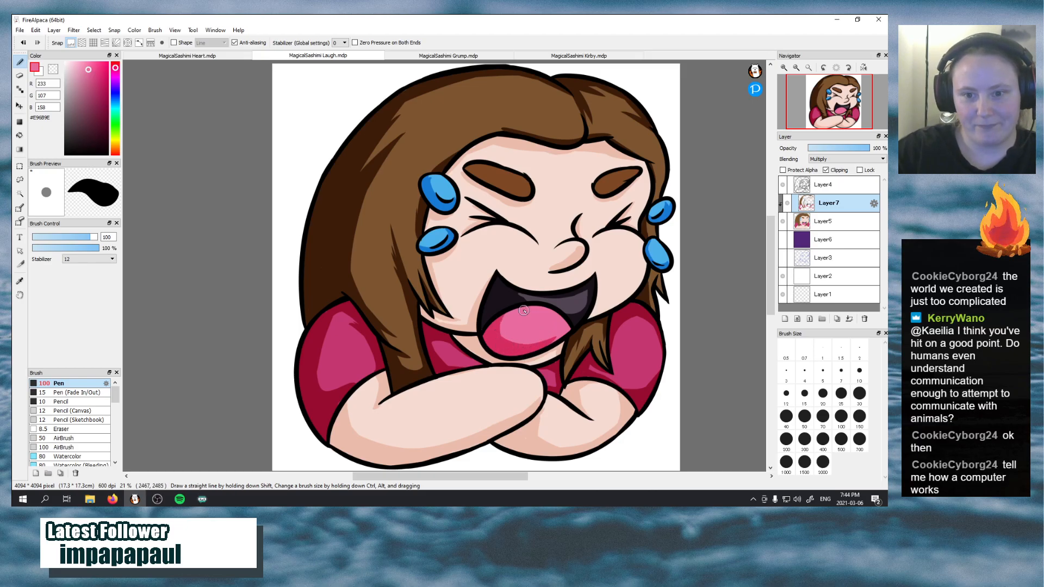
left_click_drag(516, 309, 509, 344)
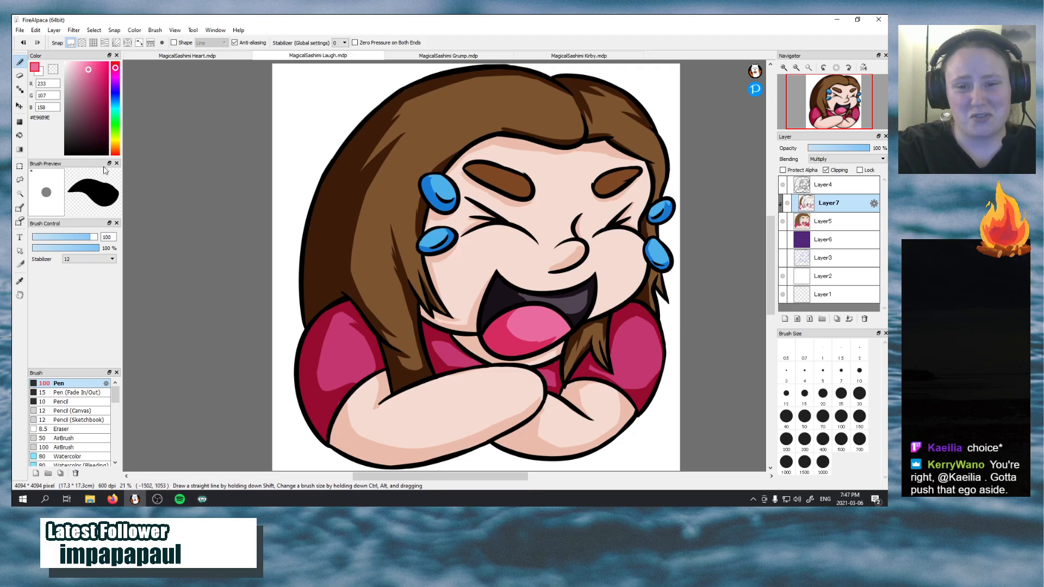
Add a new layer above the shading layer, clip it and set its blending to Soft Light
left_click(785, 319)
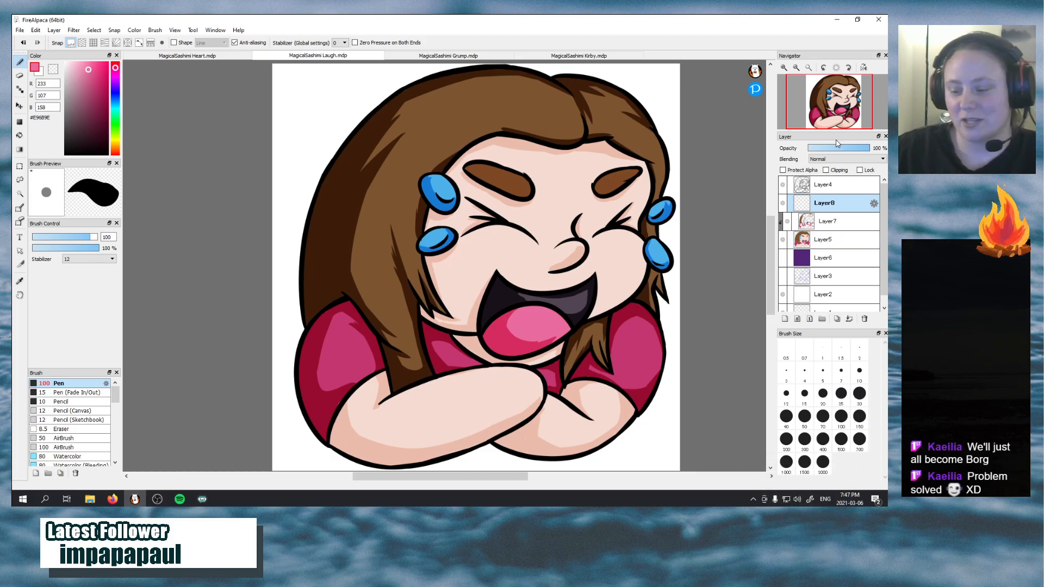
left_click(826, 170)
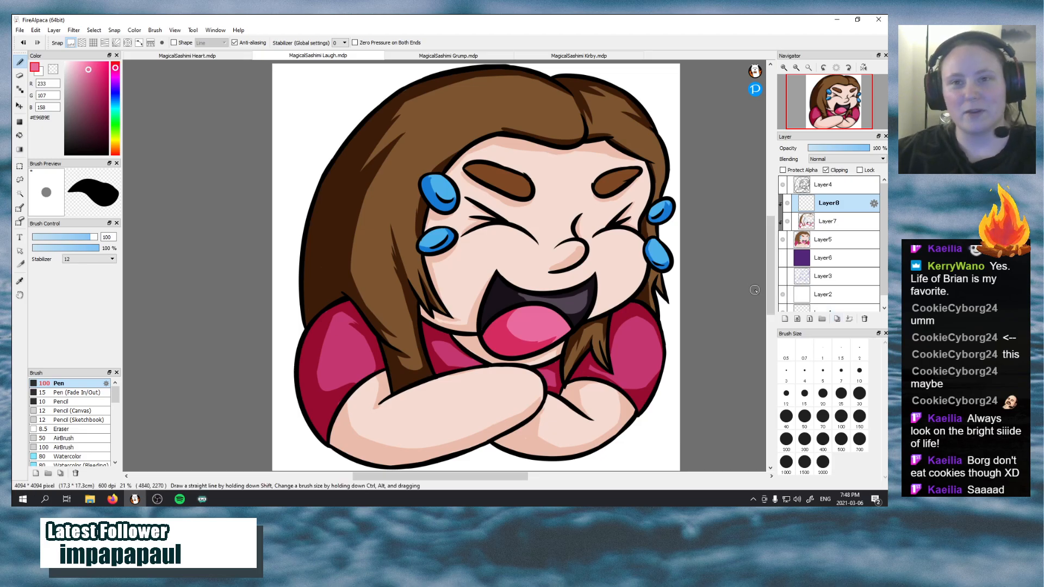
left_click(843, 159)
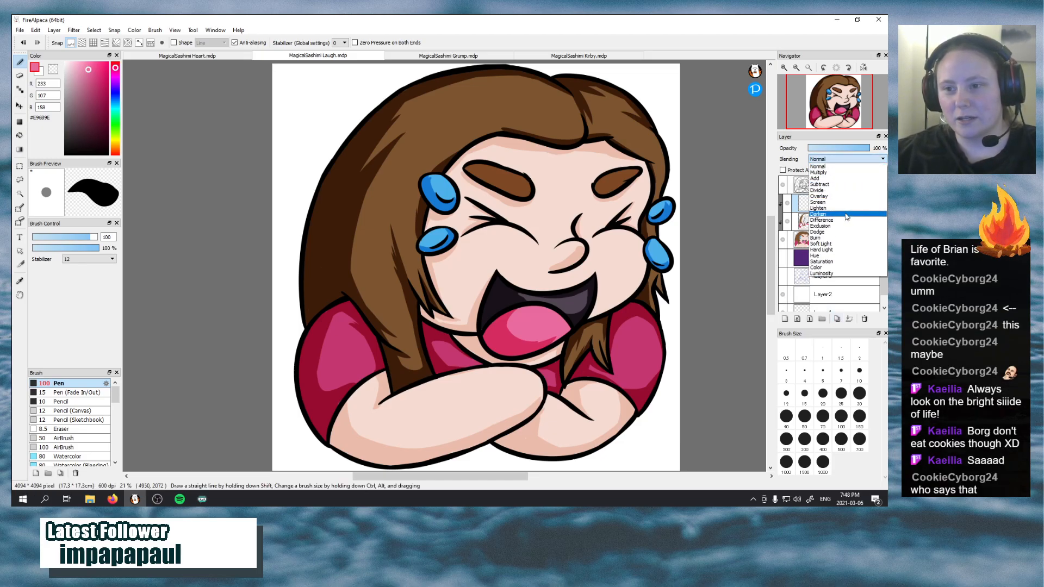
left_click(827, 244)
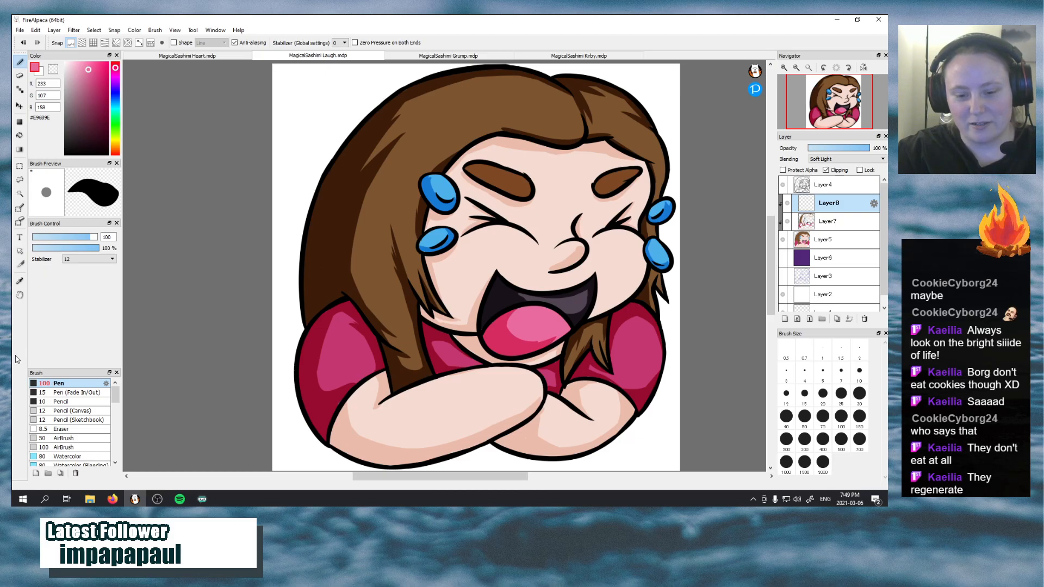
Sample highlight colour #FEF8EC from the Heart file's Layer8 with its blending temporarily Normal, restore Soft Light and return to the Laugh file
left_click(19, 281)
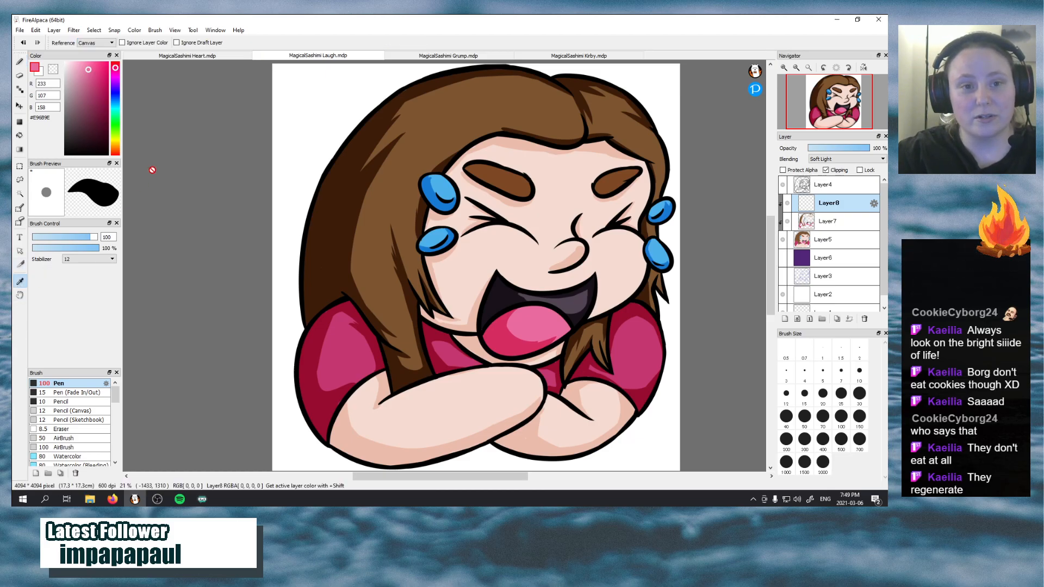
left_click(217, 57)
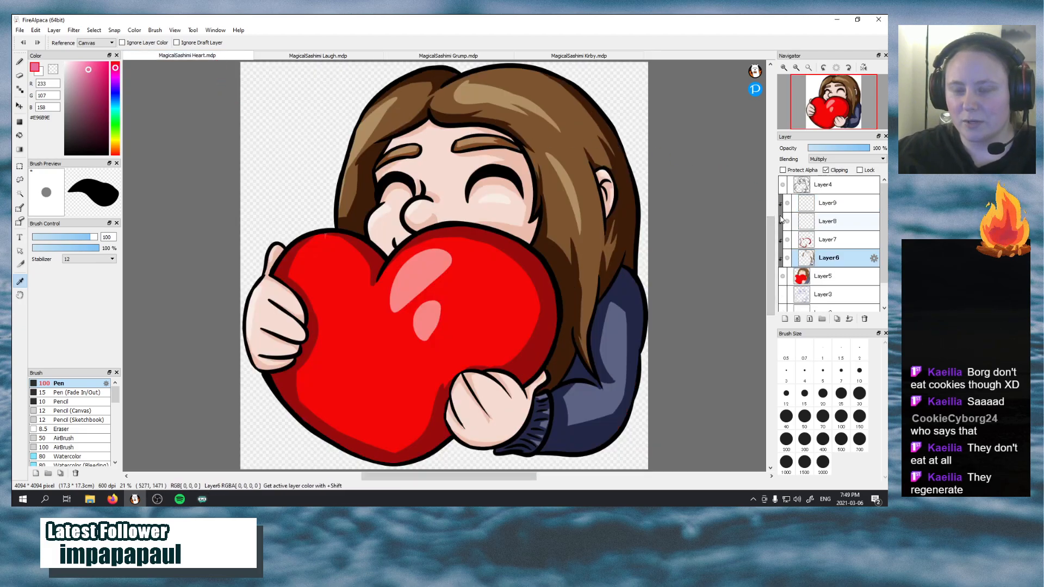
left_click(798, 222)
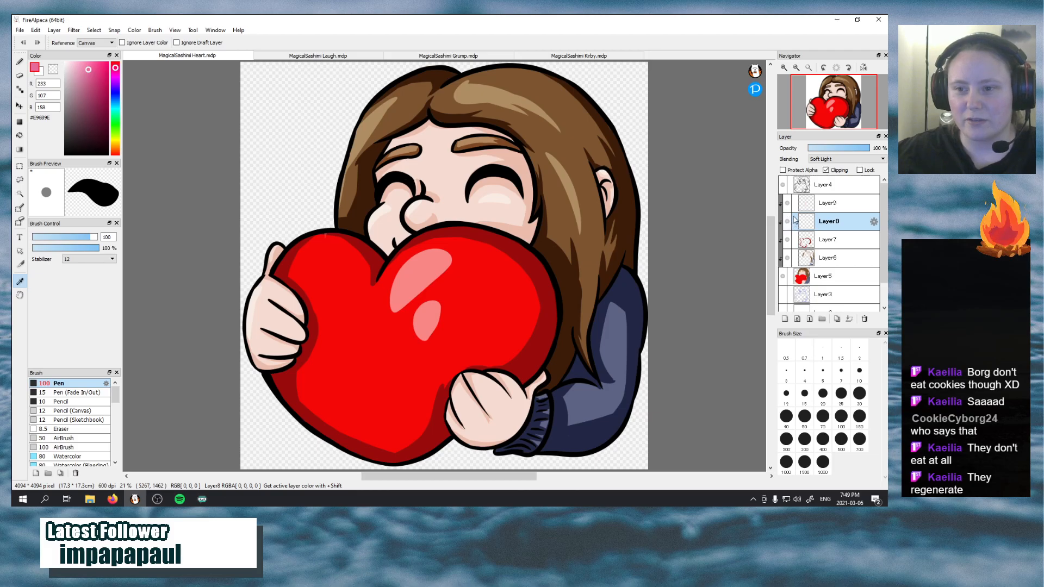
left_click(846, 159)
left_click(837, 166)
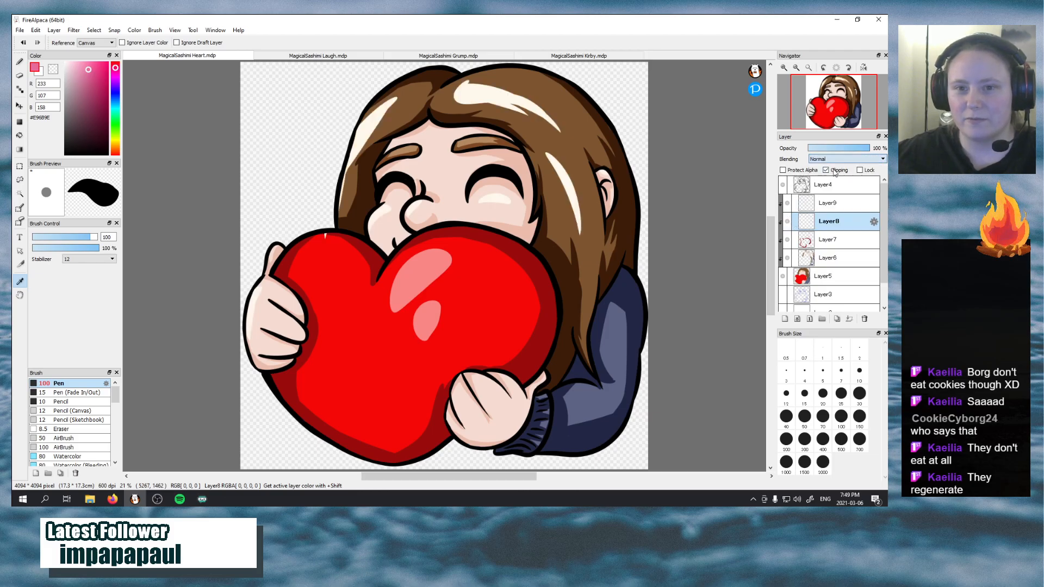
left_click(500, 83)
left_click(846, 158)
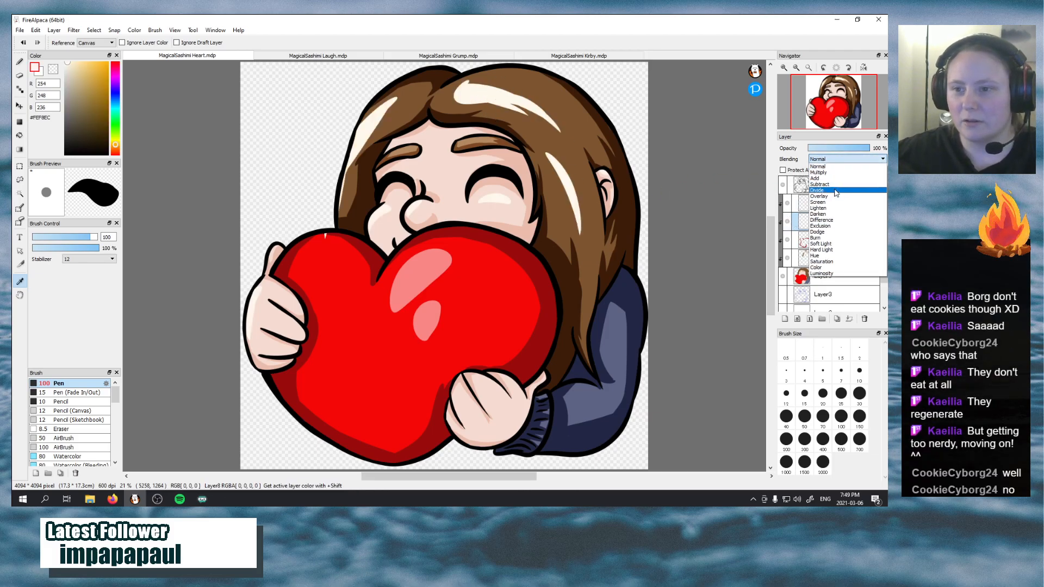
left_click(840, 244)
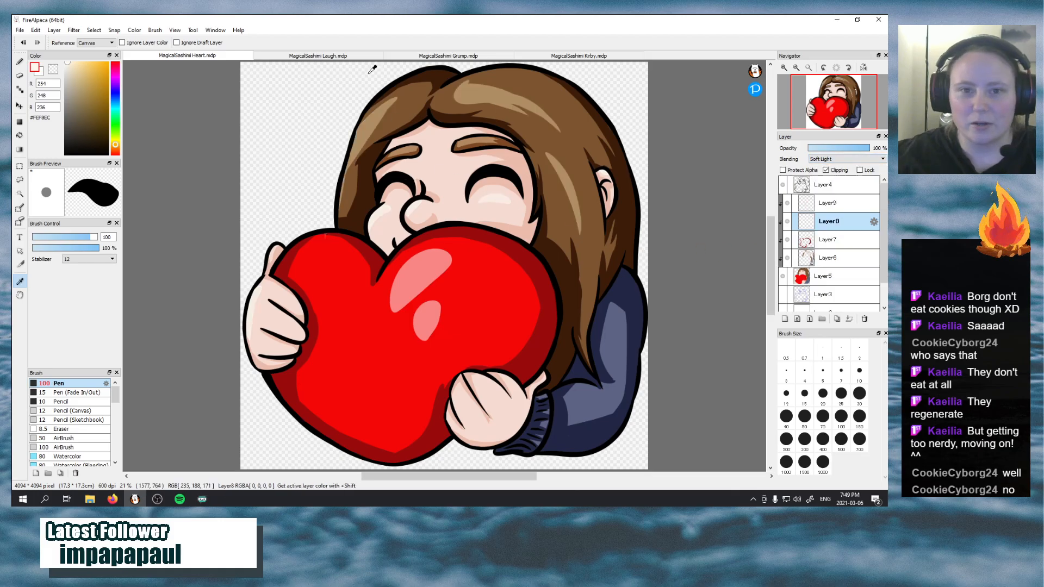
left_click(356, 56)
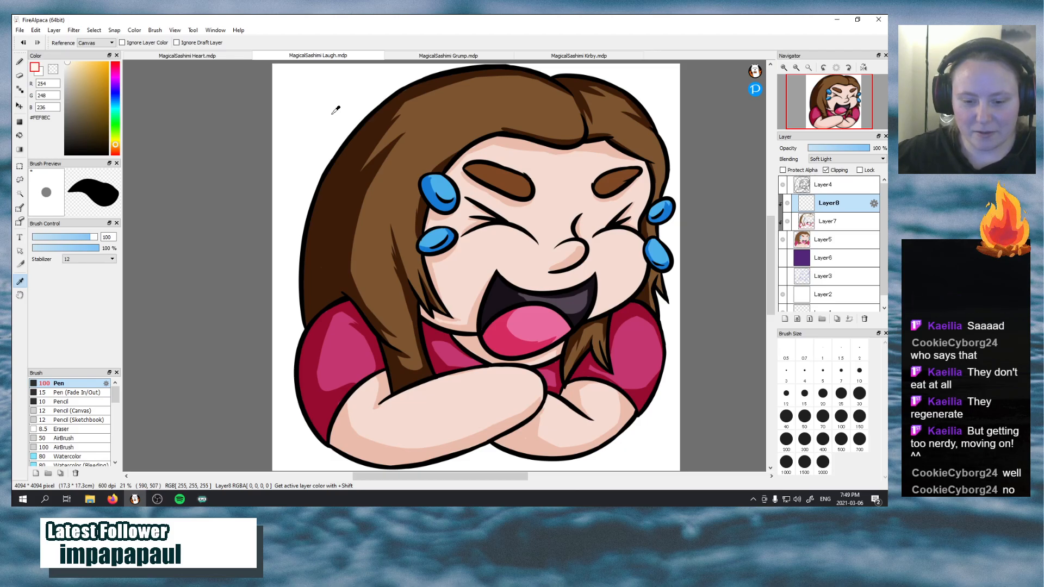
Paint a tapered Soft Light highlight with the Pen down the long hair lock beside the lower tears
key("b")
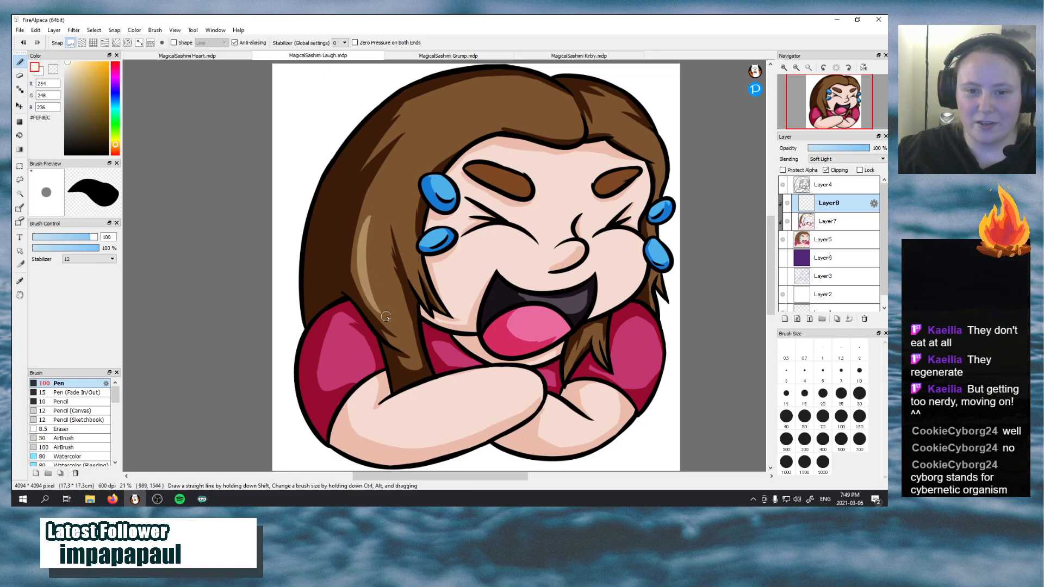
left_click_drag(381, 309, 372, 227)
key("ctrl+z")
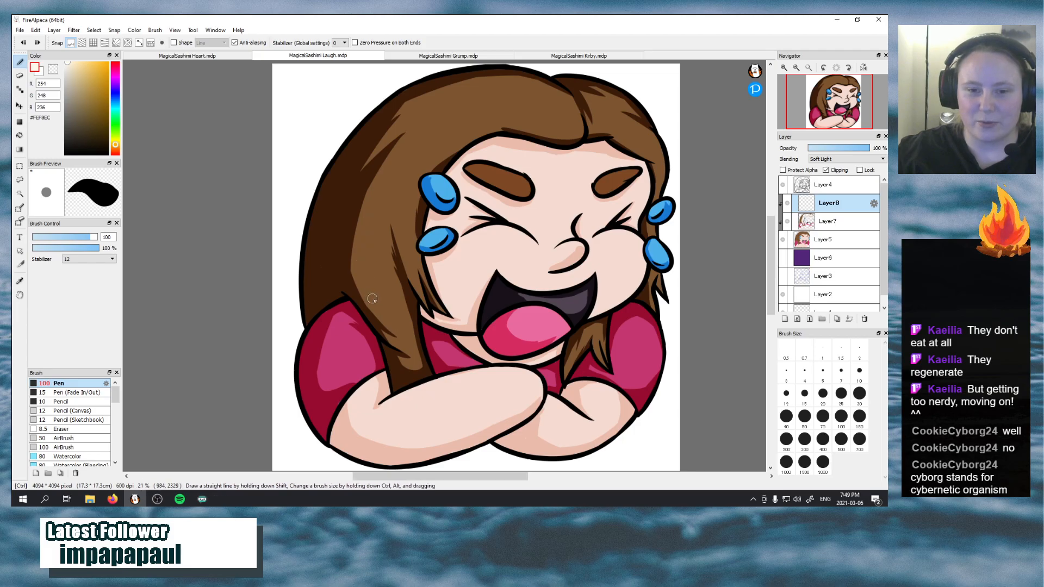
left_click_drag(380, 308, 372, 218)
mouse_move(378, 305)
left_mouse_down()
mouse_move(373, 247)
mouse_move(393, 190)
left_mouse_up()
key("ctrl+z")
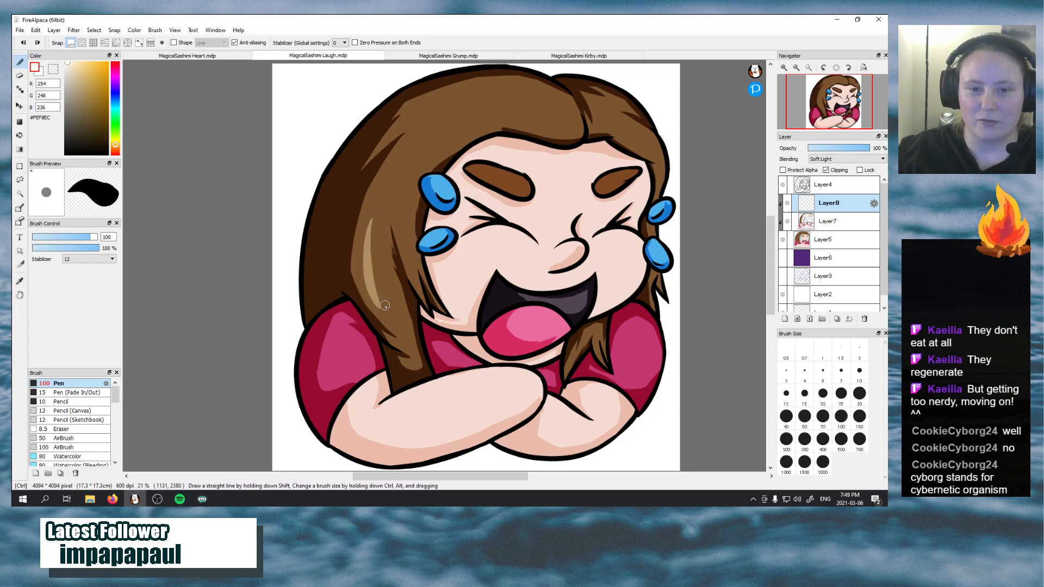
left_click_drag(392, 311, 387, 206)
key("ctrl+z")
mouse_move(401, 323)
left_mouse_down()
mouse_move(384, 231)
mouse_move(396, 317)
mouse_move(365, 253)
mouse_move(382, 293)
left_mouse_up()
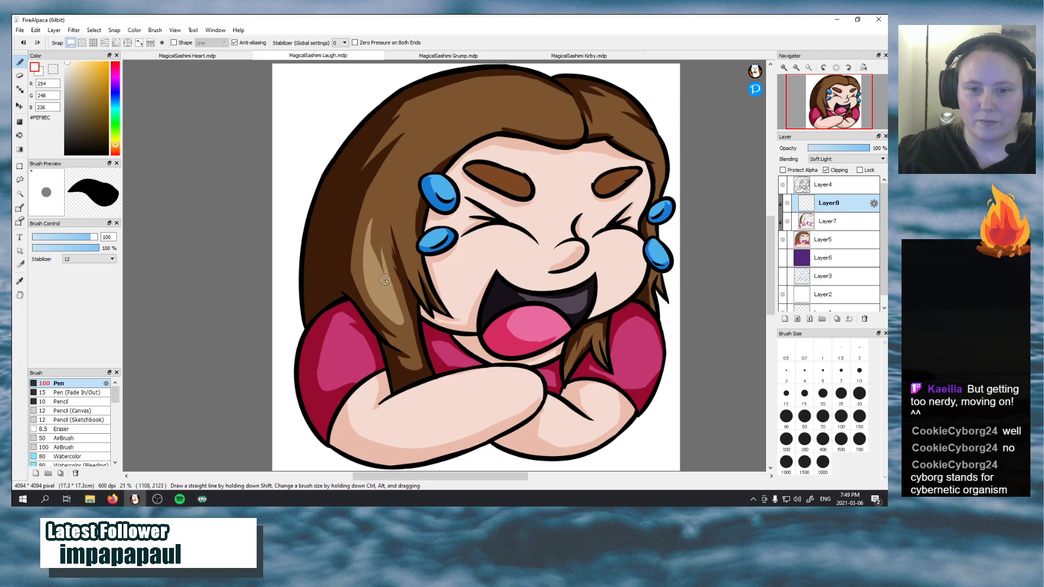
left_click_drag(385, 280, 375, 236)
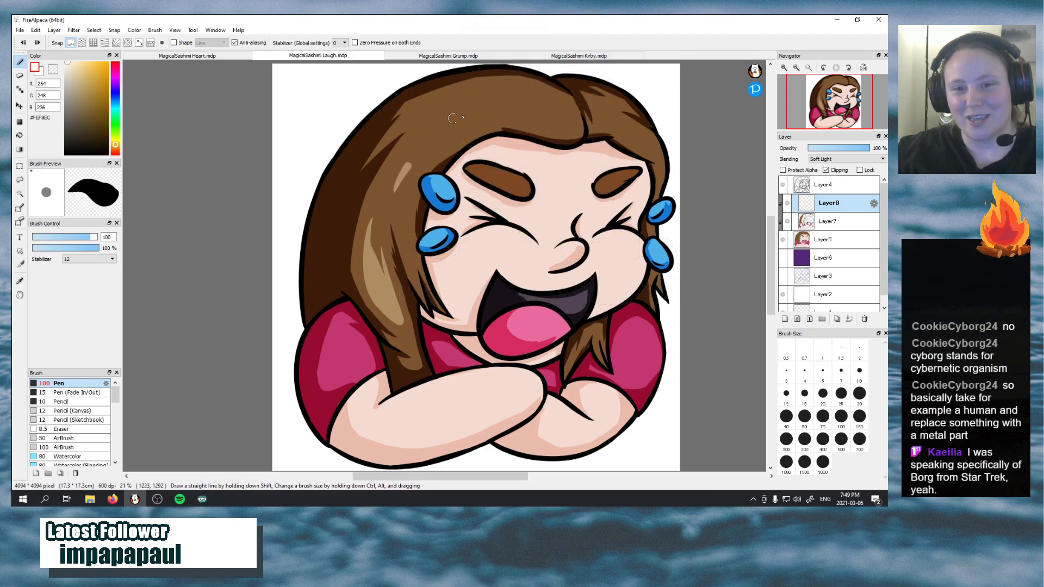
Try single tapered Soft Light highlight strokes on the hair above the upper tear at the long lock
mouse_move(453, 119)
left_mouse_down()
mouse_move(394, 180)
mouse_move(431, 123)
left_mouse_up()
key("ctrl+z")
left_click_drag(392, 184, 442, 112)
key("ctrl+z")
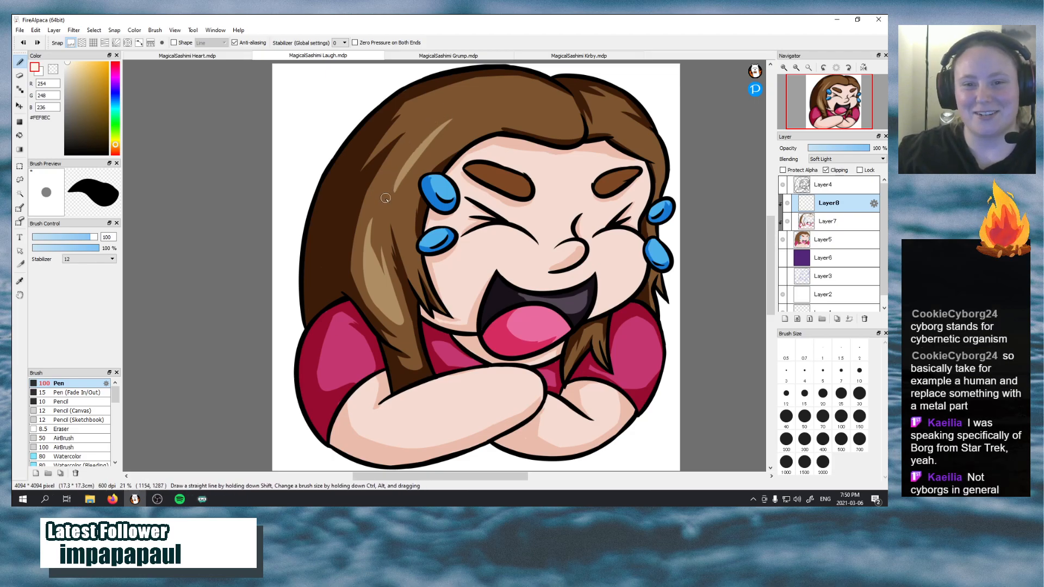
mouse_move(390, 183)
left_mouse_down()
mouse_move(425, 129)
mouse_move(458, 107)
left_mouse_up()
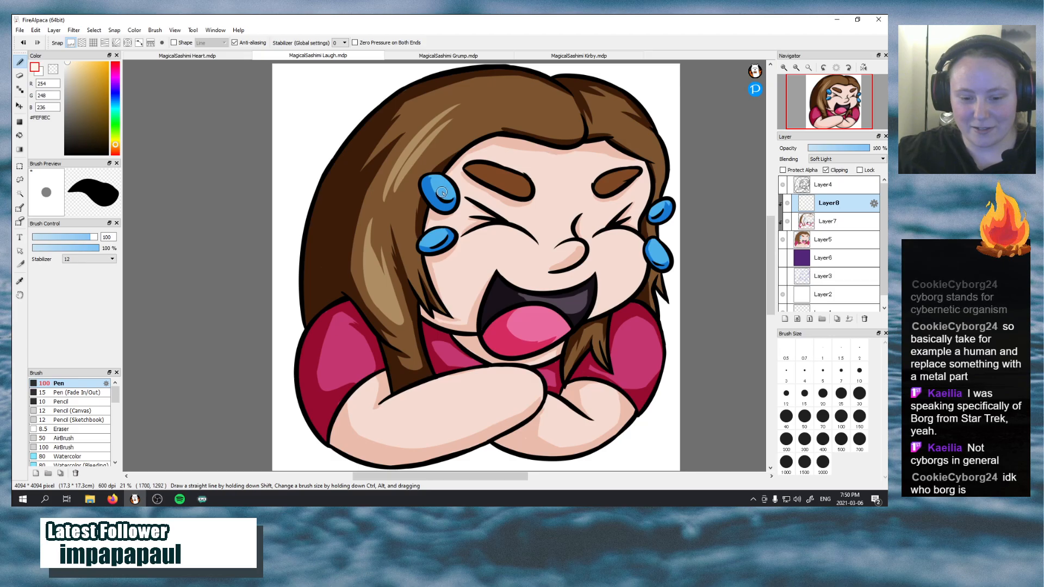
key("ctrl+z")
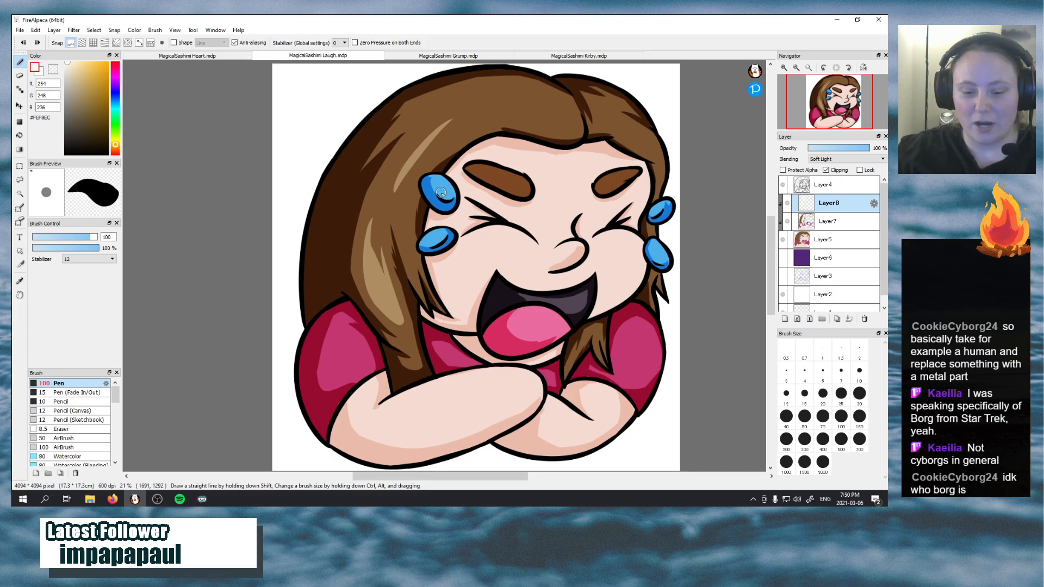
Try building a wider hair highlight from overlapping tapered strokes running from beside the upper tear toward the crown
left_click_drag(385, 187, 414, 144)
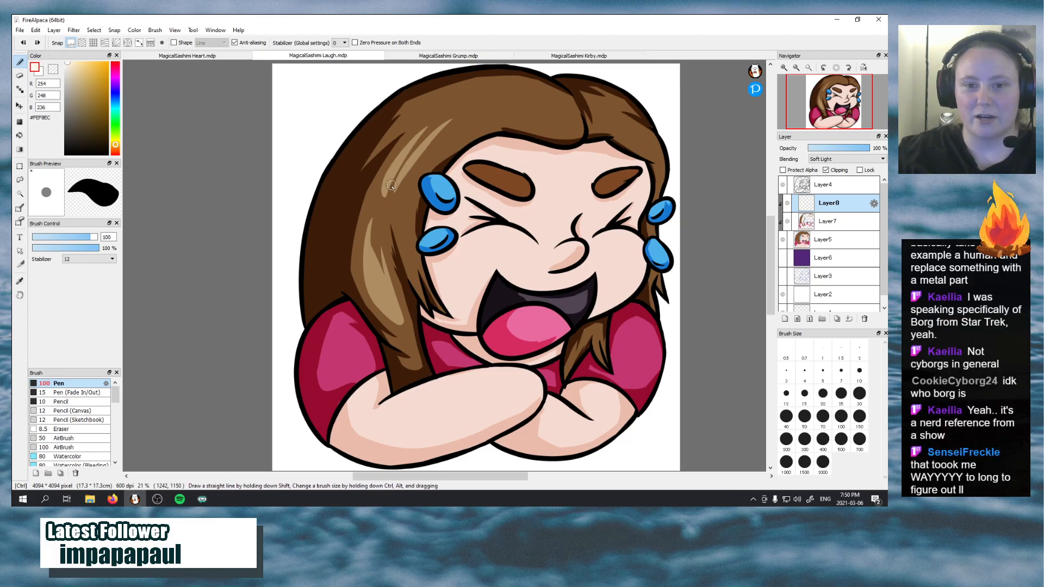
left_click_drag(388, 192, 428, 146)
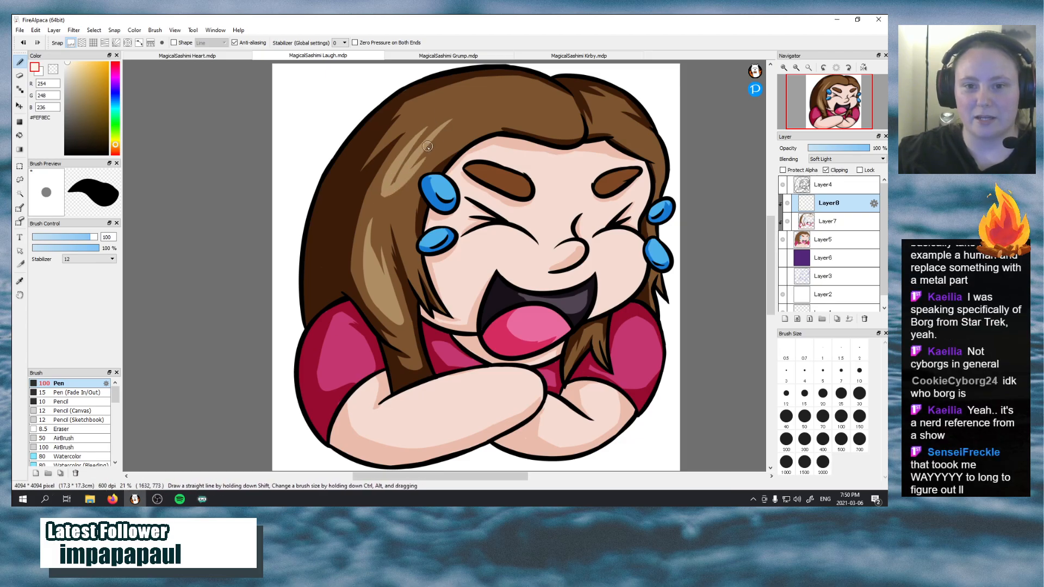
key("ctrl+z")
left_click_drag(385, 193, 433, 143)
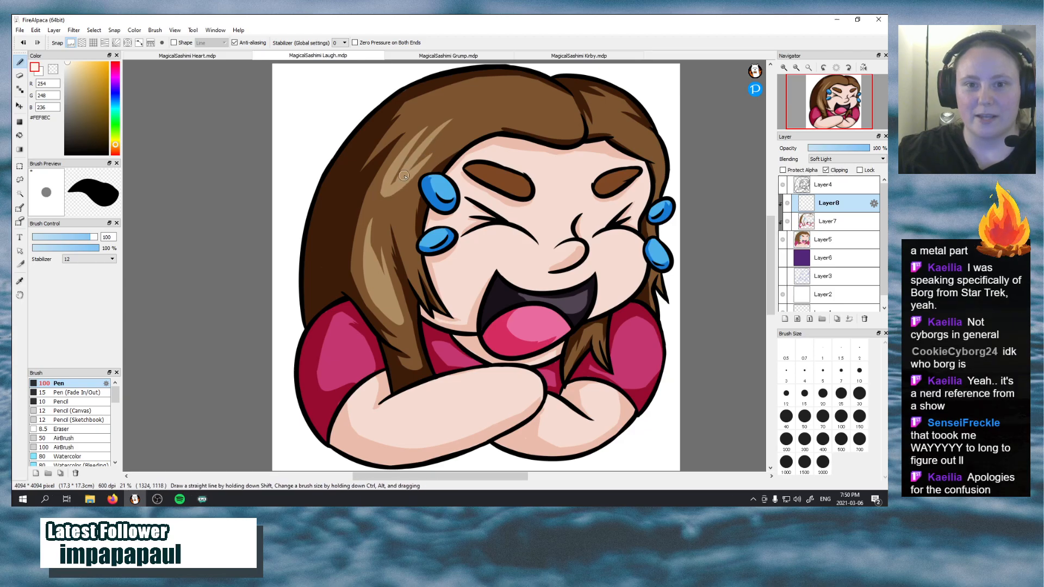
left_click_drag(403, 176, 461, 112)
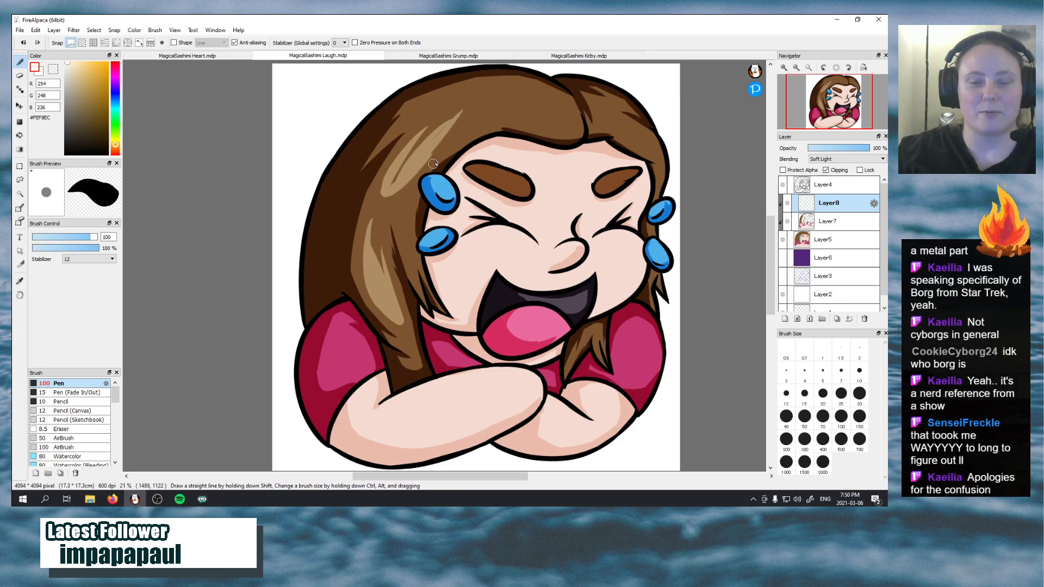
left_click_drag(433, 163, 471, 112)
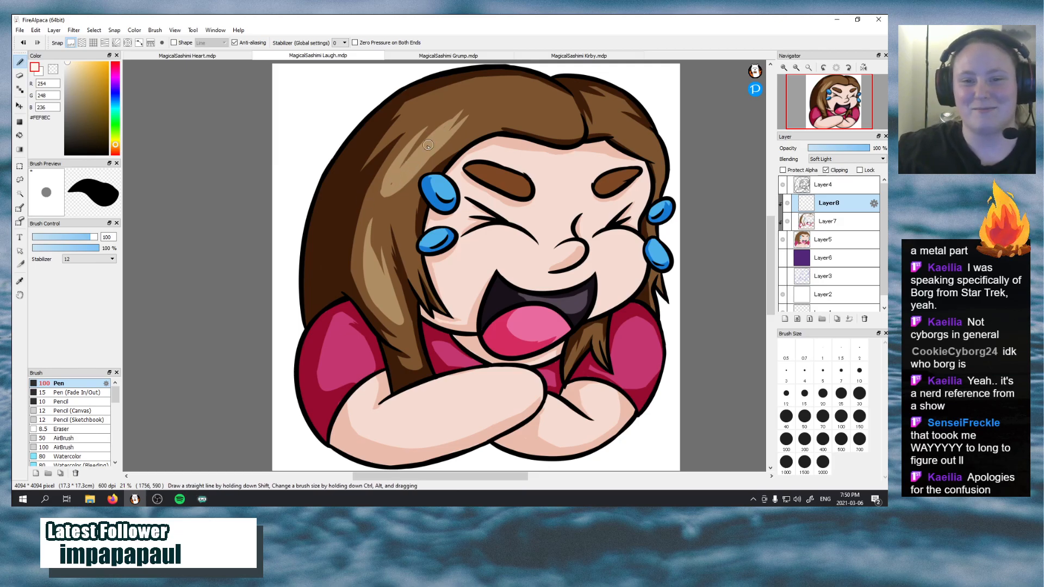
left_click_drag(407, 161, 458, 115)
left_click_drag(412, 143, 485, 98)
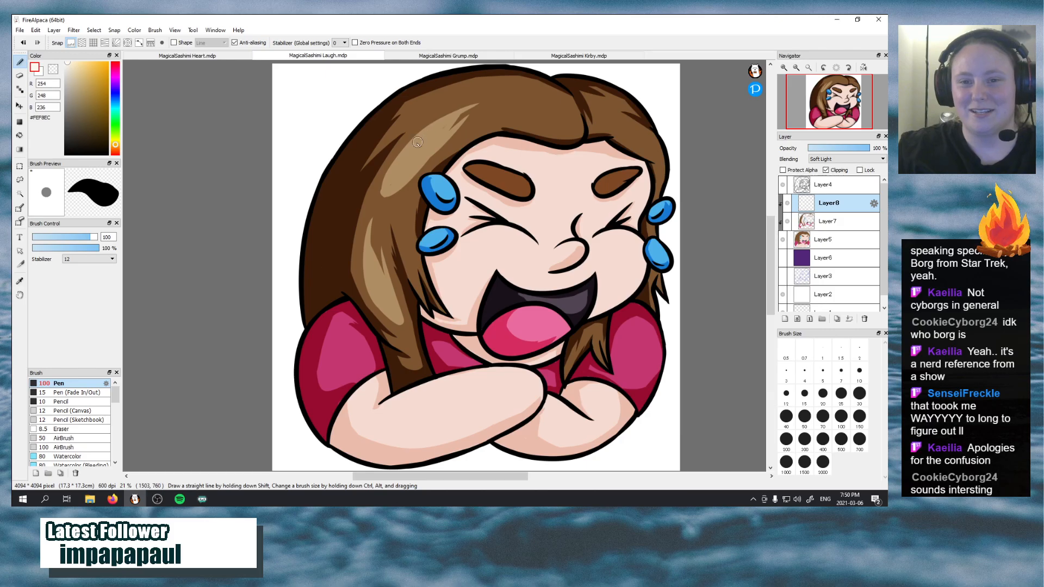
left_click_drag(436, 136, 483, 104)
Undo the overlapping highlight strokes on the upper hair
key("ctrl+z")
key("ctrl+z")
key("ctrl+z")
key("ctrl+z")
key("ctrl+z")
key("ctrl+z")
key("ctrl+z")
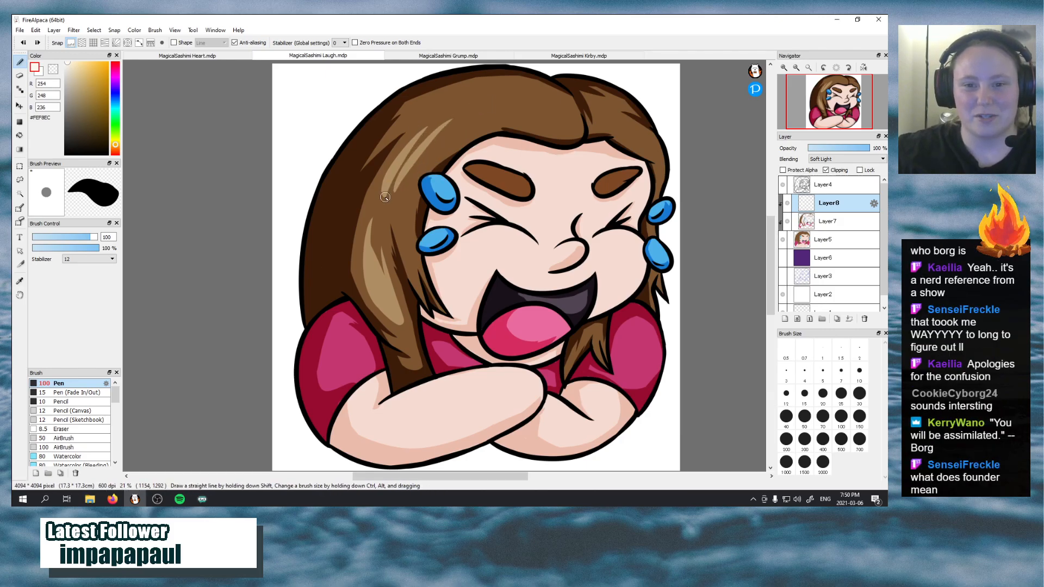
key("ctrl+z")
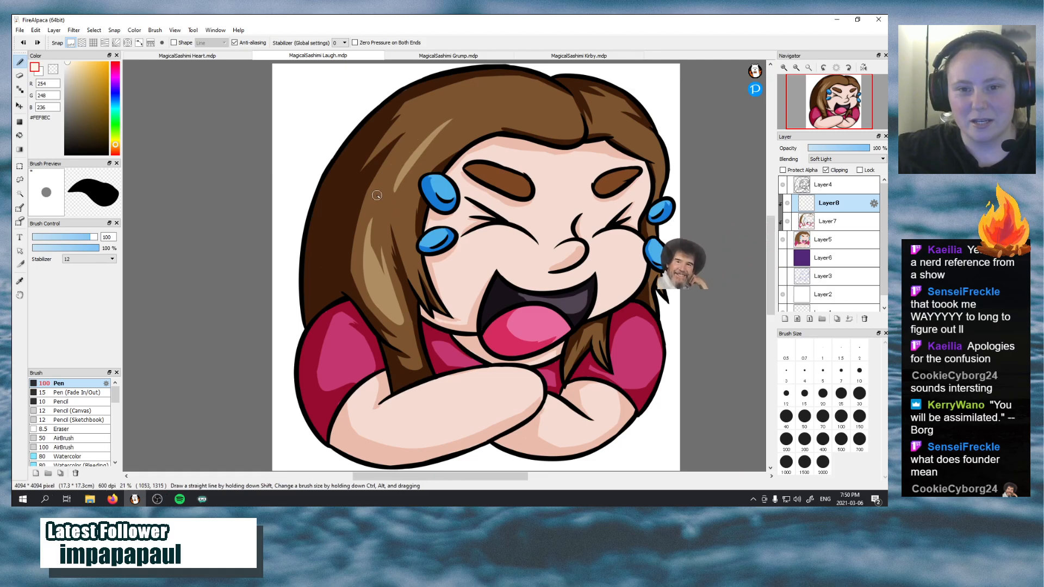
key("ctrl+z")
Try longer curved highlight strokes from beside the upper tear up to the crown and undo them
mouse_move(380, 209)
left_mouse_down()
mouse_move(391, 175)
mouse_move(454, 107)
left_mouse_up()
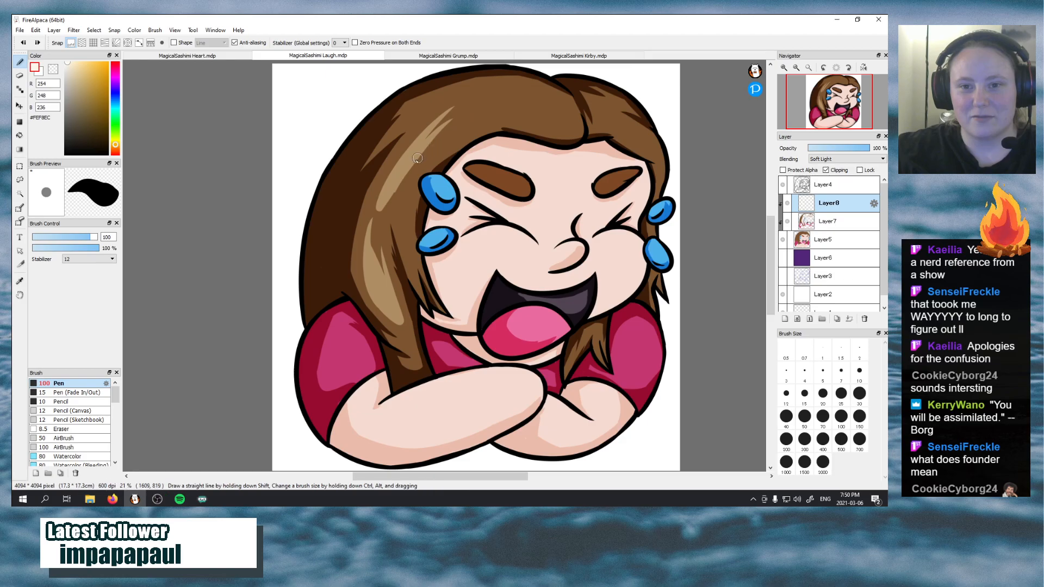
key("ctrl+z")
mouse_move(389, 201)
left_mouse_down()
mouse_move(407, 159)
mouse_move(470, 99)
left_mouse_up()
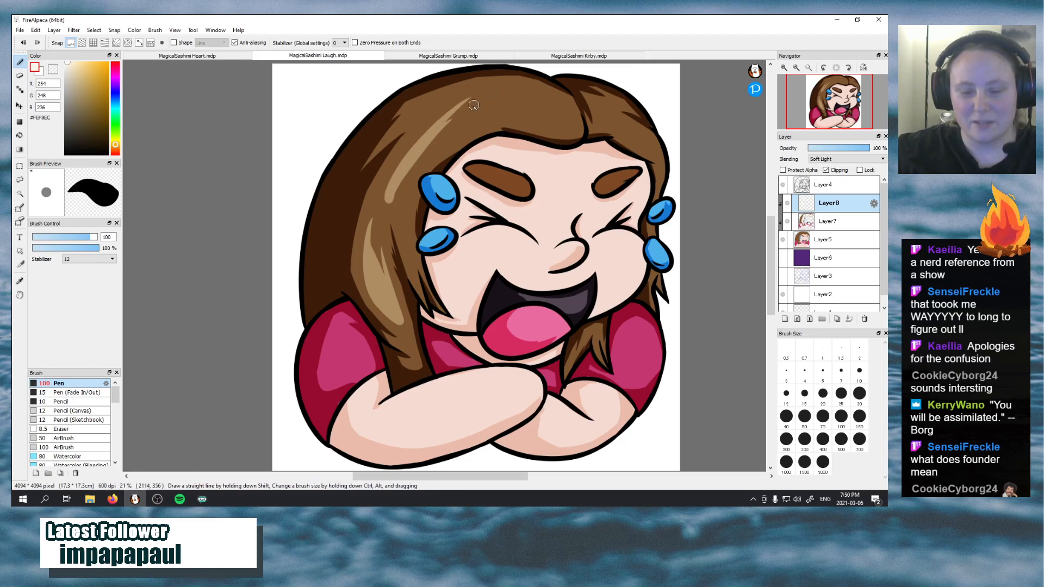
key("ctrl+z")
key("ctrl+z")
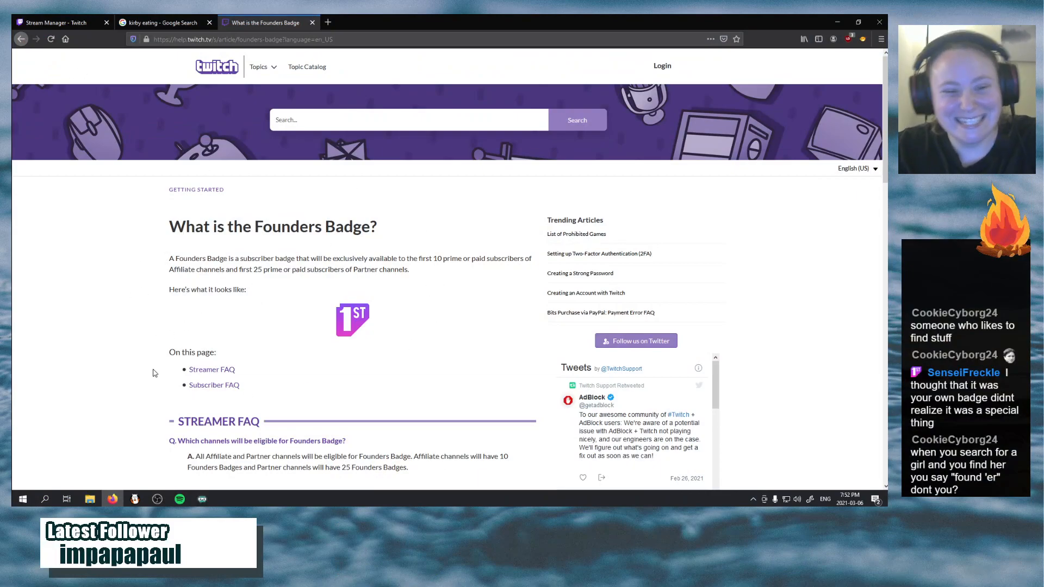
Leave the Founders Badge article for the Stream Manager page and switch back to the Laugh drawing in FireAlpaca
left_click(22, 23)
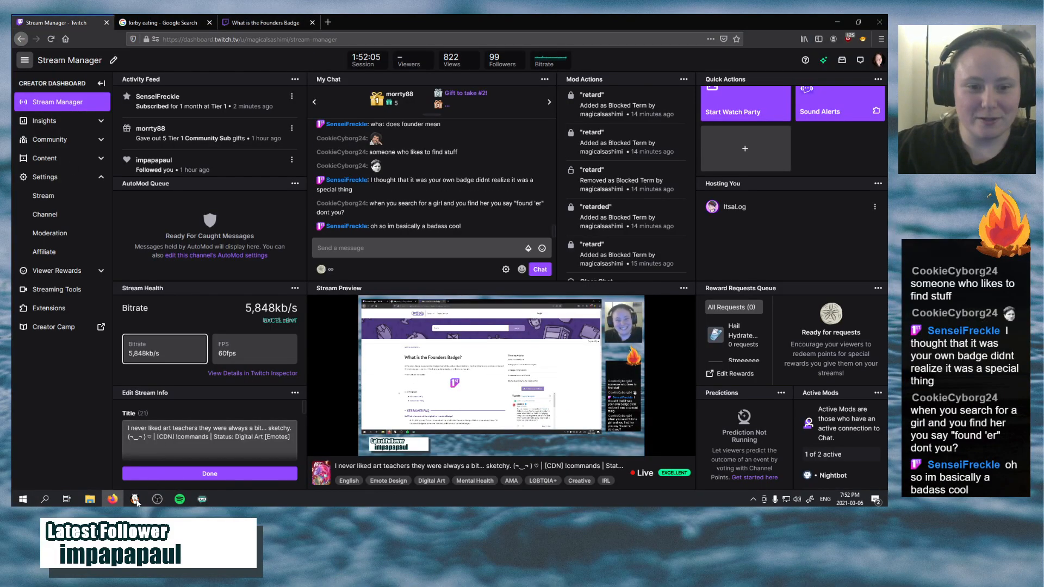
left_click(135, 499)
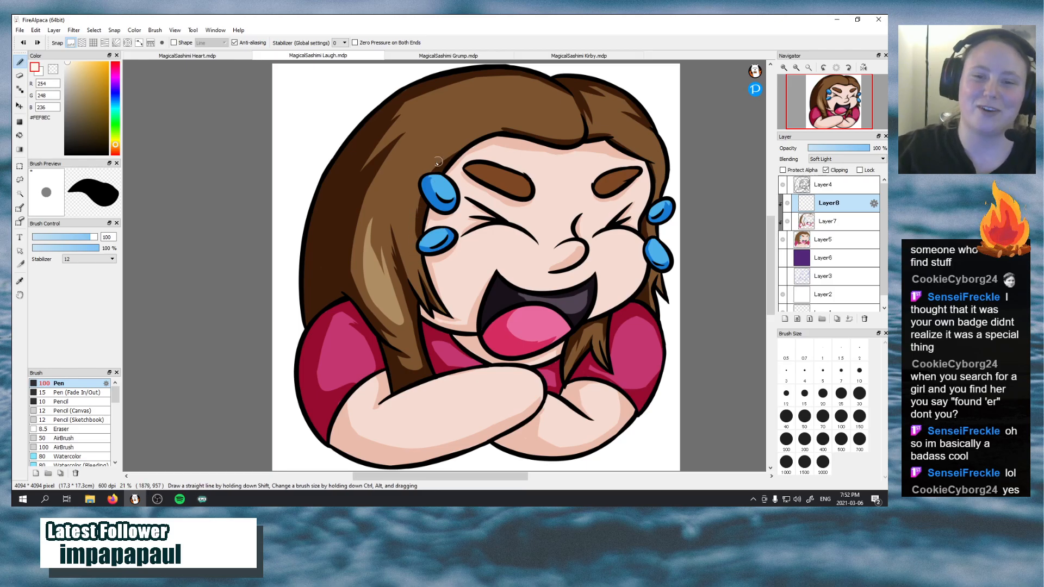
Try short highlight strokes on the hair just above the upper tear and undo them
left_click_drag(391, 191, 438, 131)
key("ctrl+z")
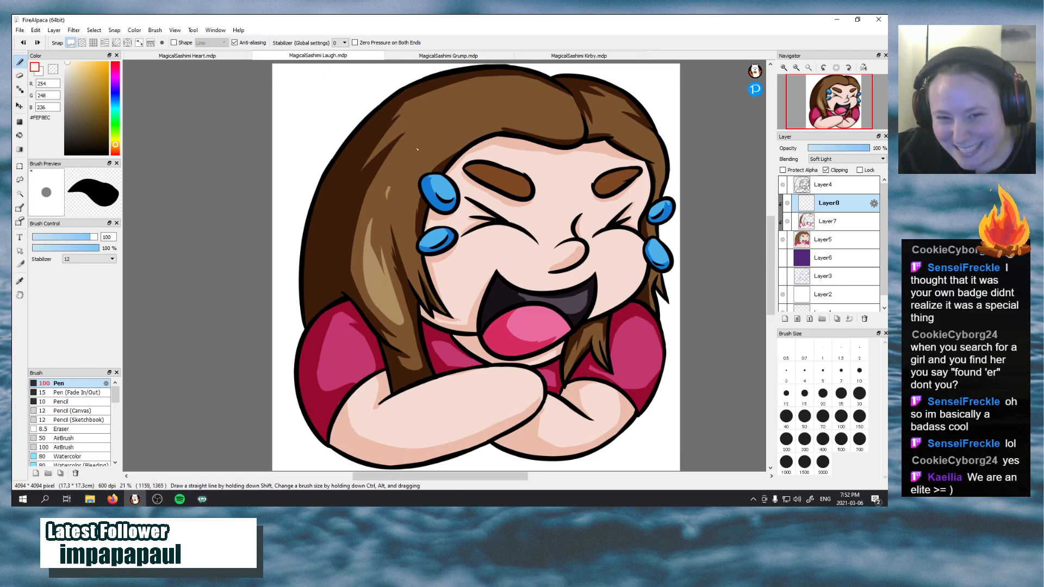
left_click_drag(390, 188, 438, 132)
key("ctrl+z")
mouse_move(391, 204)
left_mouse_down()
mouse_move(466, 114)
mouse_move(397, 187)
mouse_move(434, 137)
left_mouse_up()
key("ctrl+z")
key("ctrl+z")
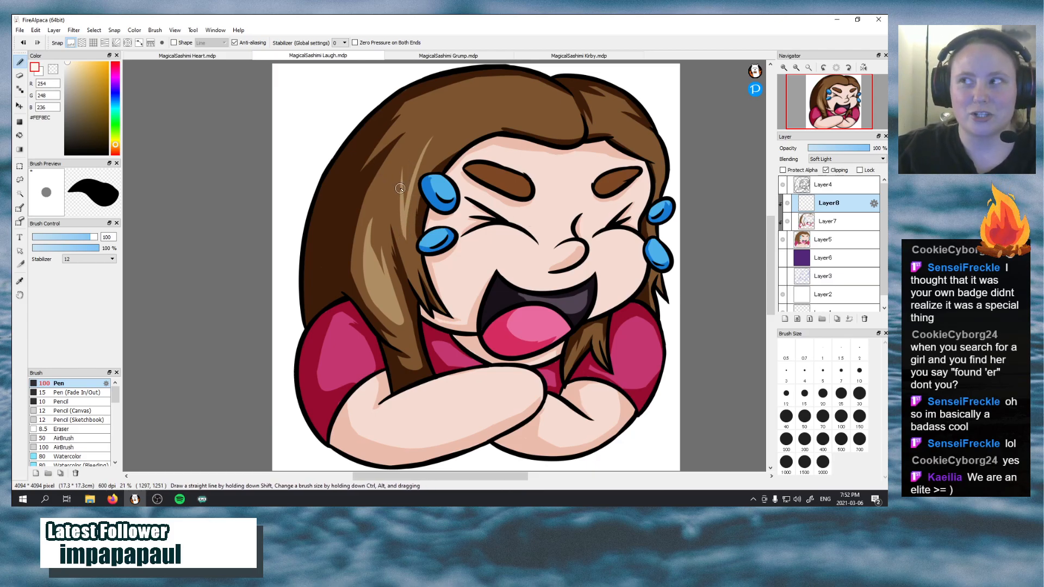
key("ctrl+z")
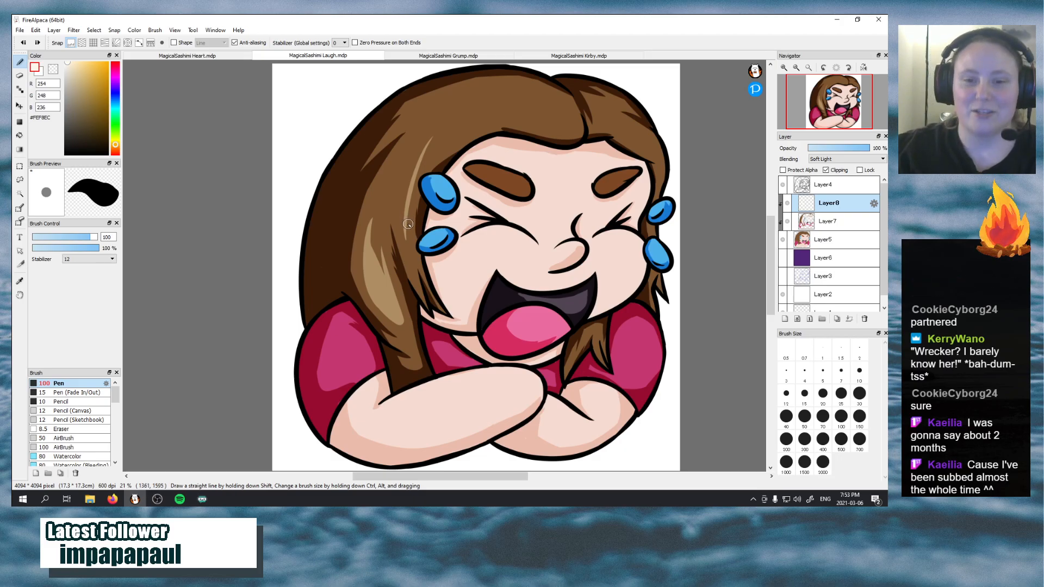
Try thin highlight strands following the hair edge beside the two tears
left_click_drag(404, 233, 402, 188)
mouse_move(424, 137)
left_mouse_down()
mouse_move(404, 217)
mouse_move(411, 170)
mouse_move(440, 129)
left_mouse_up()
left_click_drag(405, 187, 443, 117)
key("ctrl+z")
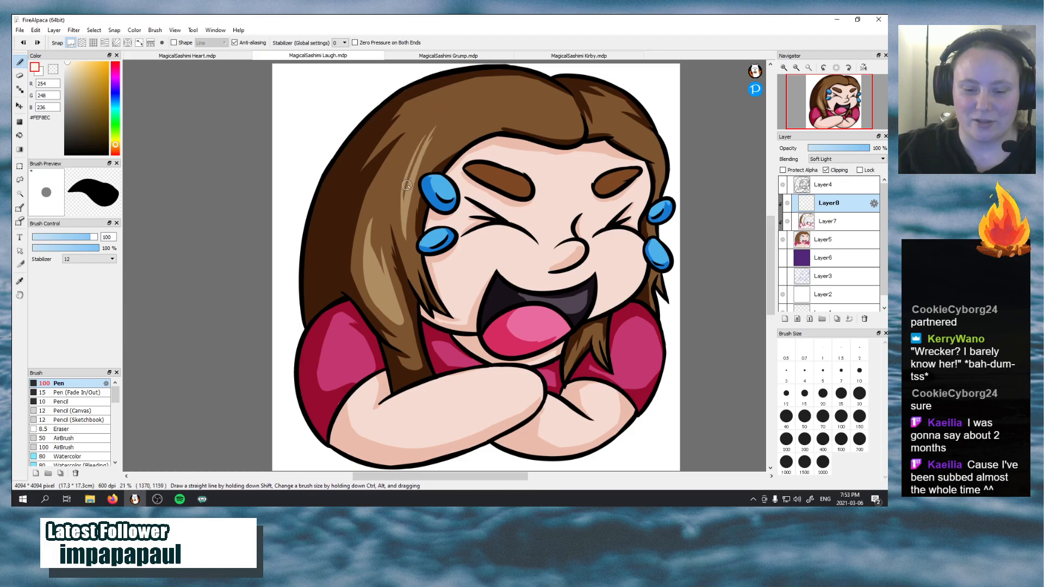
key("ctrl+z")
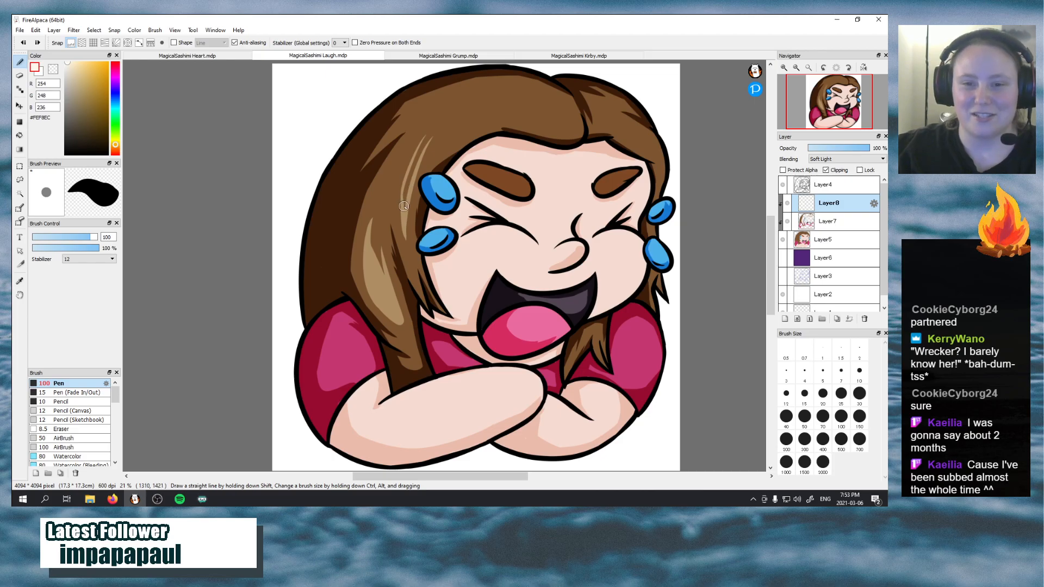
Try extending the hair highlight with long curved strokes sweeping over the crown toward the parting
left_click_drag(404, 204, 447, 116)
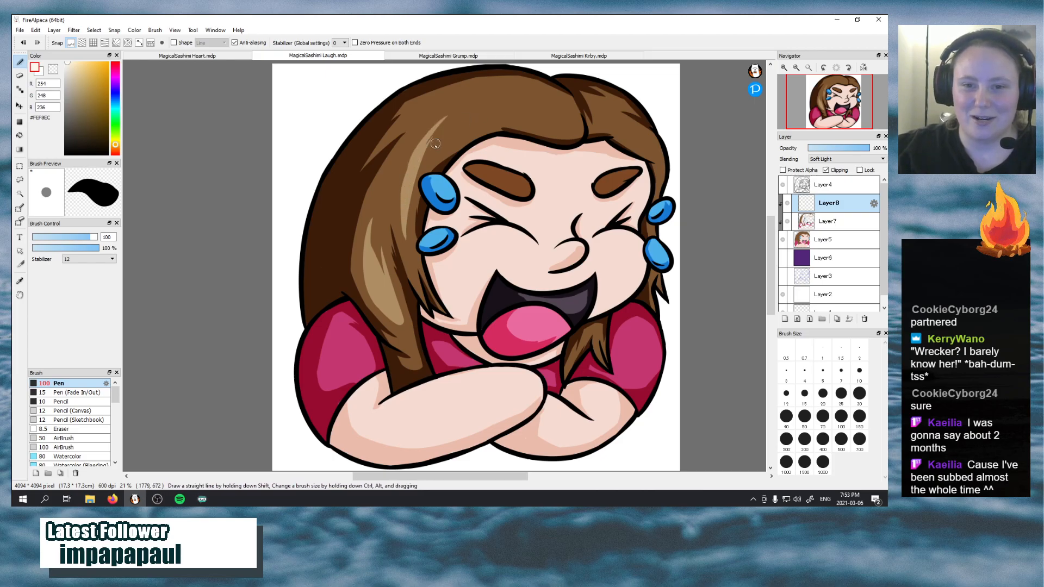
left_click_drag(417, 164, 469, 106)
left_click_drag(429, 139, 503, 93)
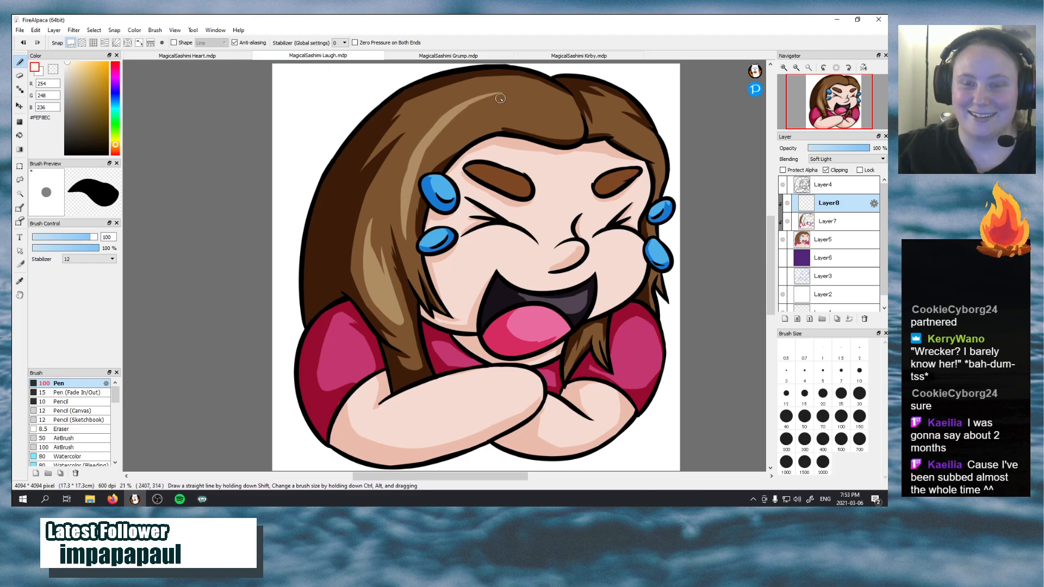
left_click_drag(451, 135, 557, 113)
key("ctrl+z")
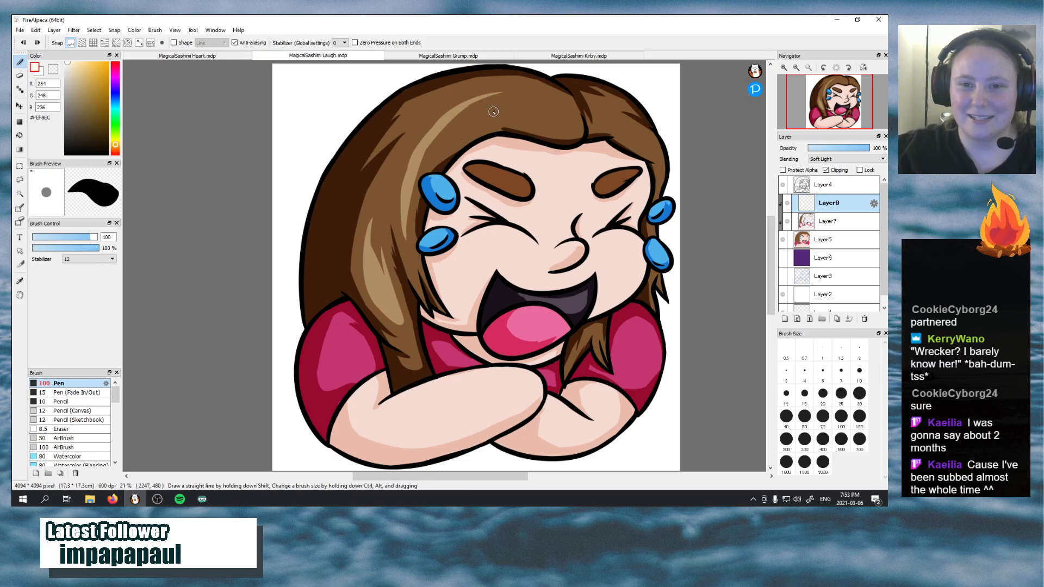
mouse_move(438, 135)
left_mouse_down()
mouse_move(551, 129)
mouse_move(457, 121)
mouse_move(564, 124)
mouse_move(553, 92)
left_mouse_up()
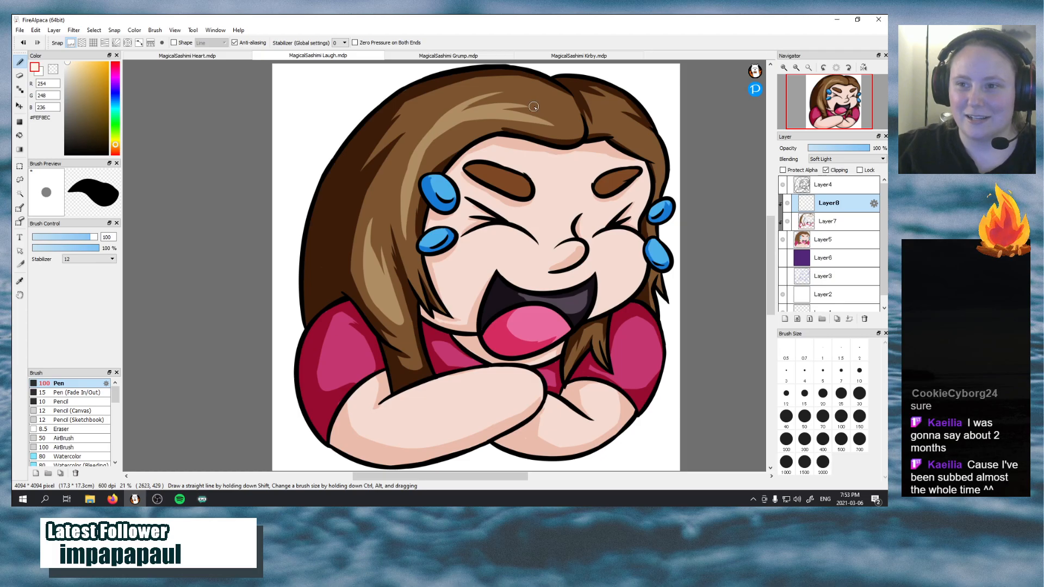
Undo all the highlight strokes on the crown, keeping only the highlight on the long lower lock
key("ctrl+z")
key("ctrl+z")
key("ctrl+z")
key("ctrl+z")
key("ctrl+z")
key("ctrl+z")
key("ctrl+z")
key("ctrl+z")
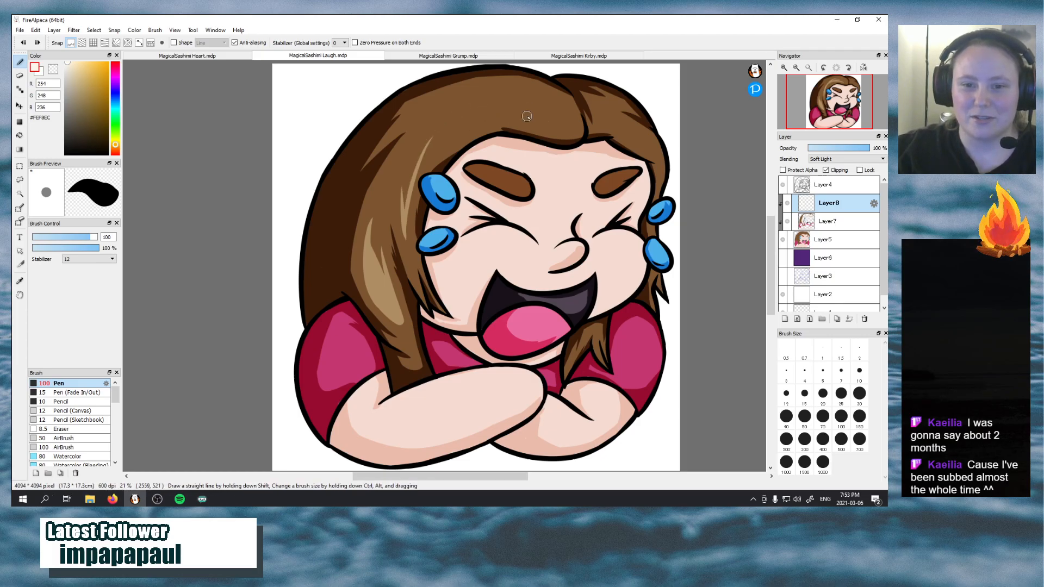
Paint a curved Soft Light highlight with tapered strand ends on the crown hair, running from near the parting toward the upper tear
double_click(823, 67)
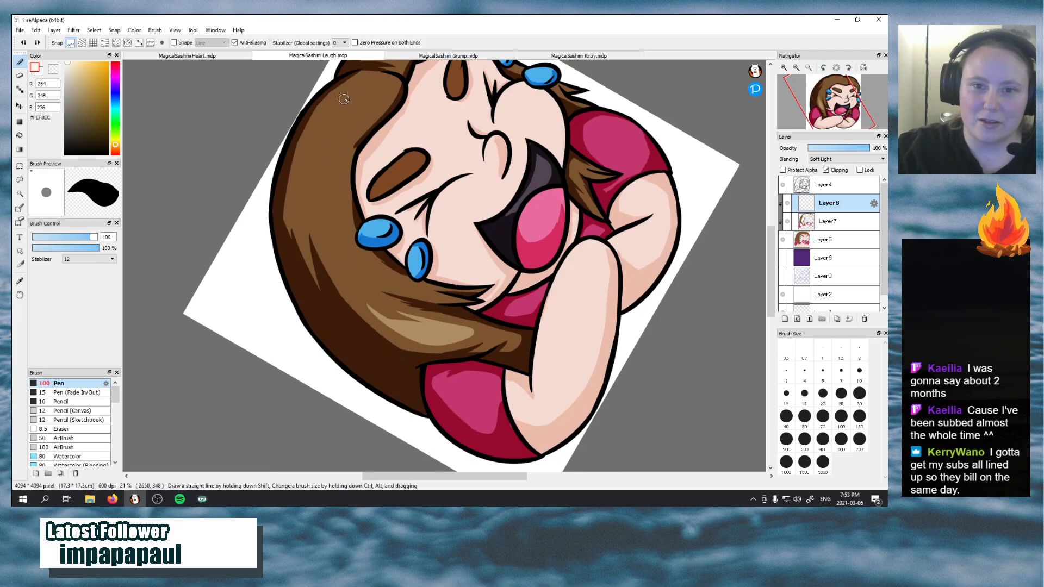
left_click_drag(363, 107, 340, 240)
key("ctrl+z")
mouse_move(364, 100)
left_mouse_down()
mouse_move(336, 161)
mouse_move(337, 197)
left_mouse_up()
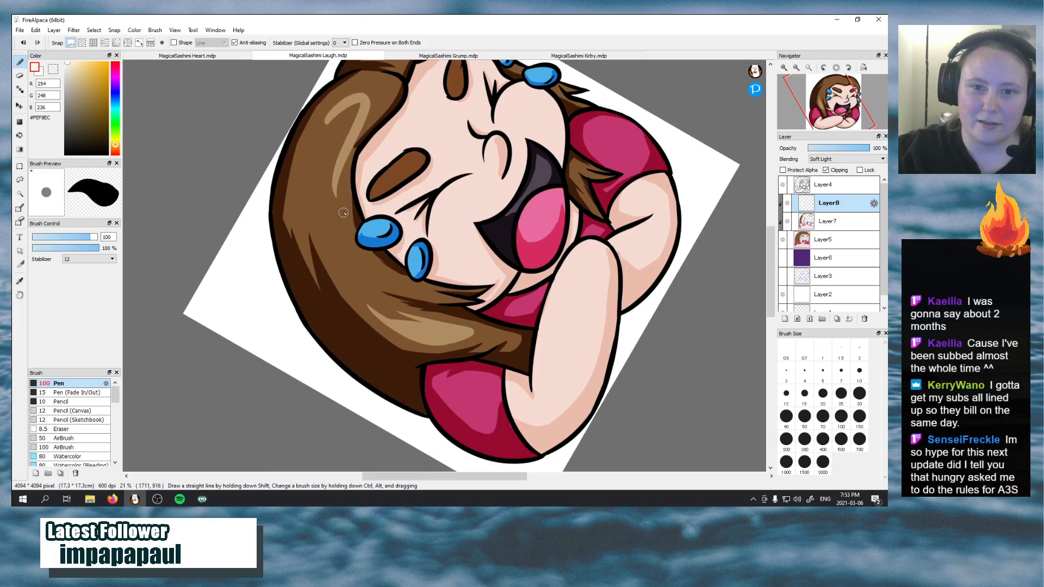
key("ctrl+z")
left_click_drag(330, 121, 335, 210)
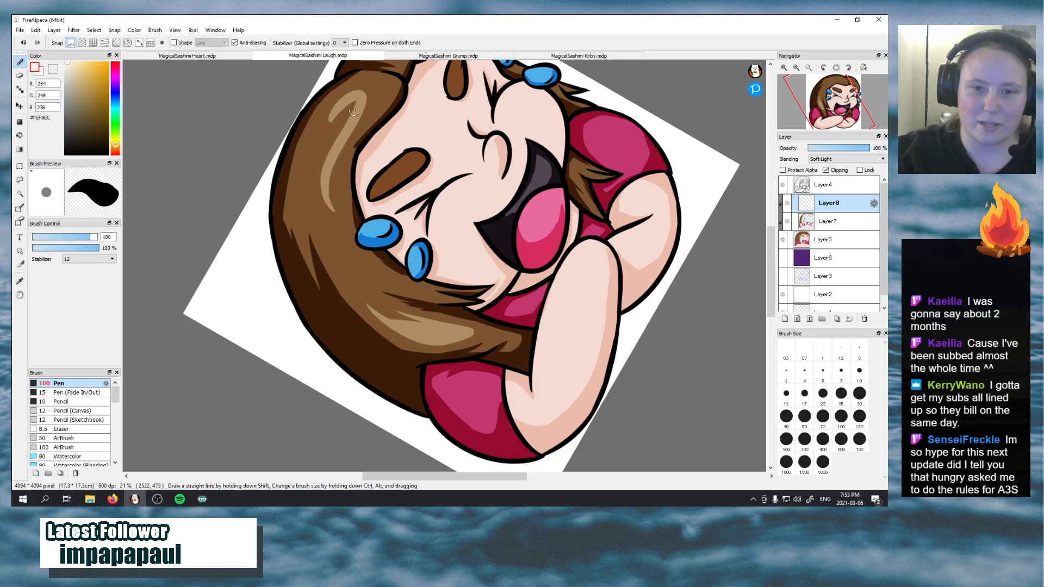
left_click_drag(334, 115, 335, 211)
key("ctrl+z")
mouse_move(334, 116)
left_mouse_down()
mouse_move(322, 180)
mouse_move(334, 209)
mouse_move(348, 120)
mouse_move(322, 210)
left_mouse_up()
key("ctrl+z")
left_click_drag(321, 144, 317, 222)
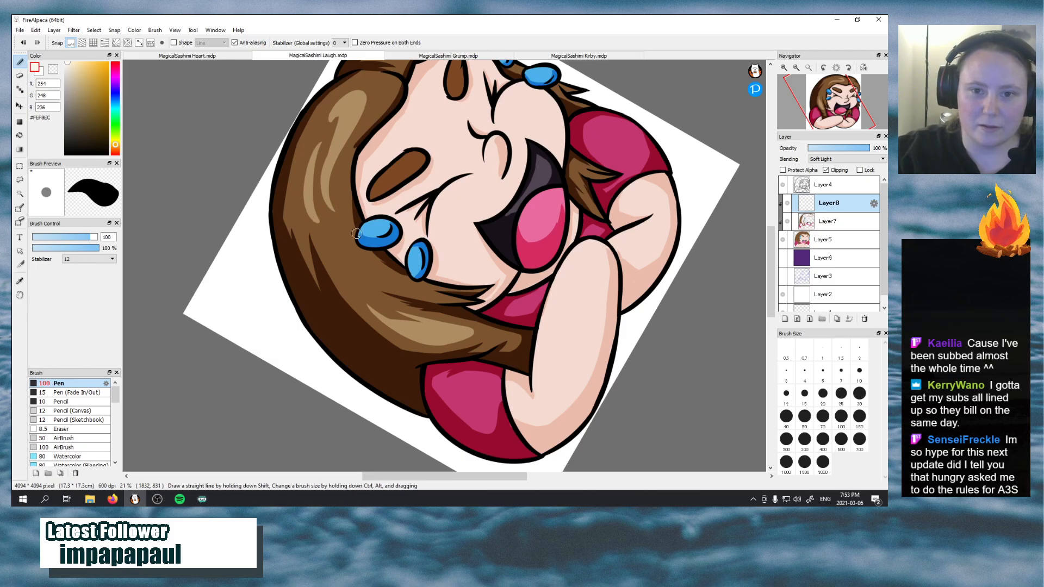
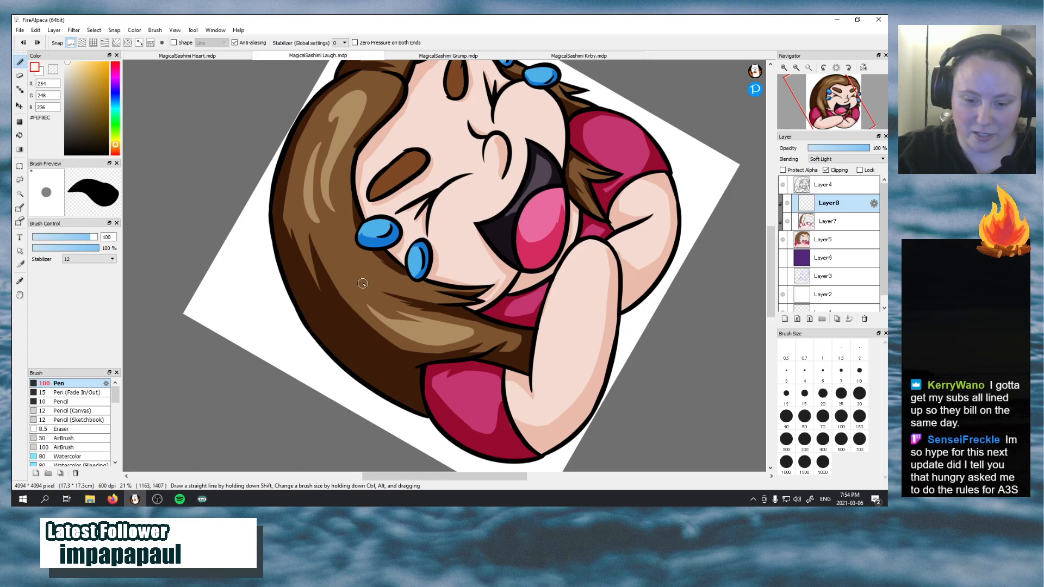
Paint thin tapered Soft Light highlight strands on the hair beside and below the two tears
left_click_drag(365, 273, 342, 227)
key("ctrl+z")
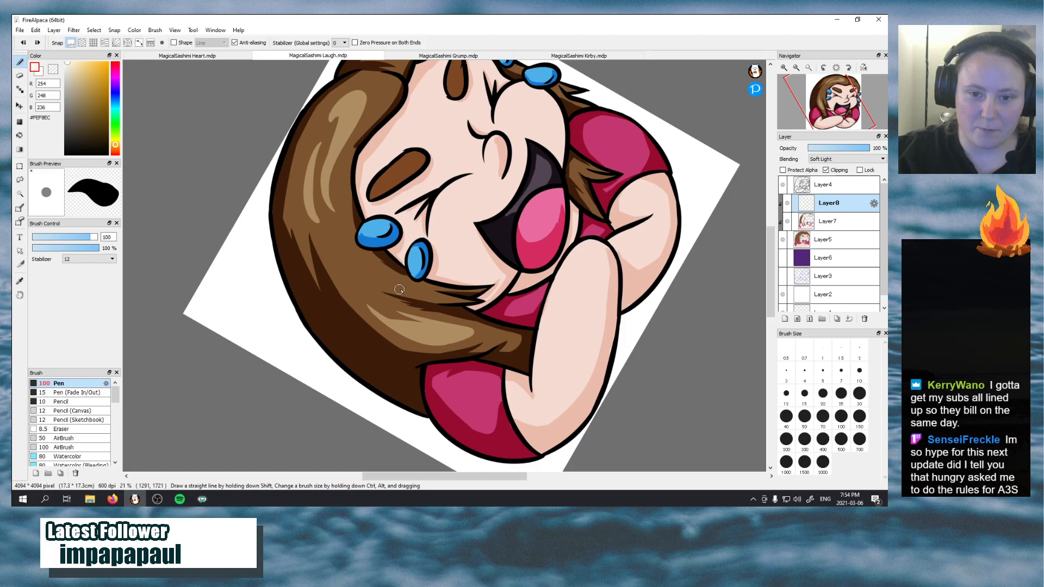
left_click_drag(400, 290, 347, 248)
left_click_drag(383, 280, 422, 290)
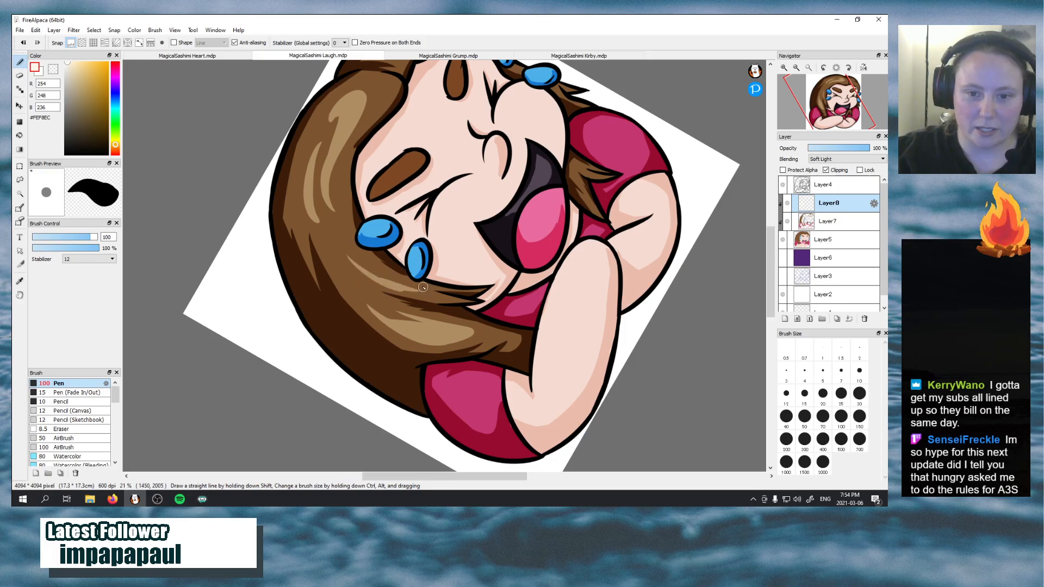
left_click_drag(329, 244, 372, 292)
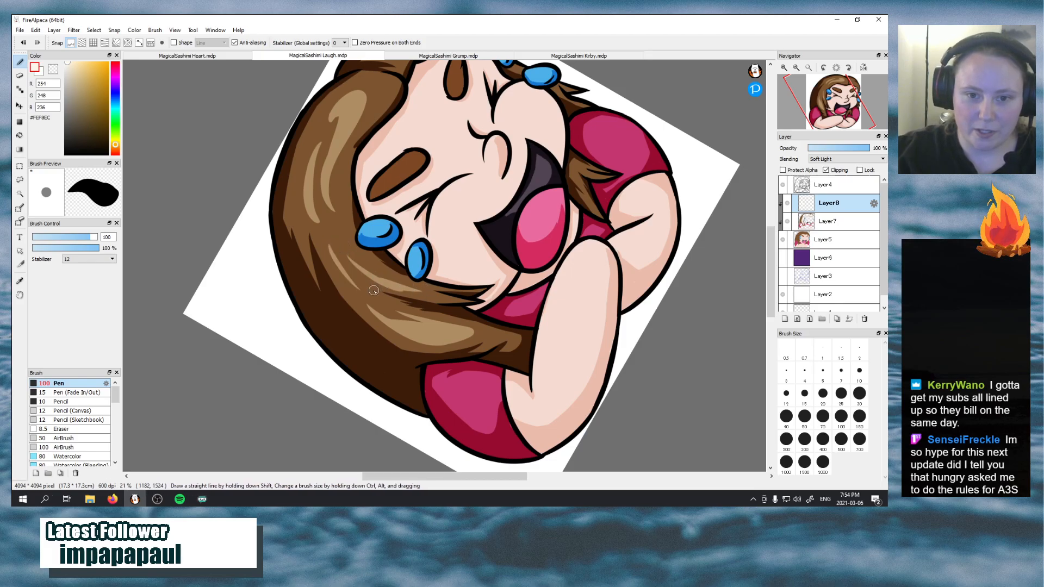
key("ctrl+z")
left_click_drag(332, 247, 373, 276)
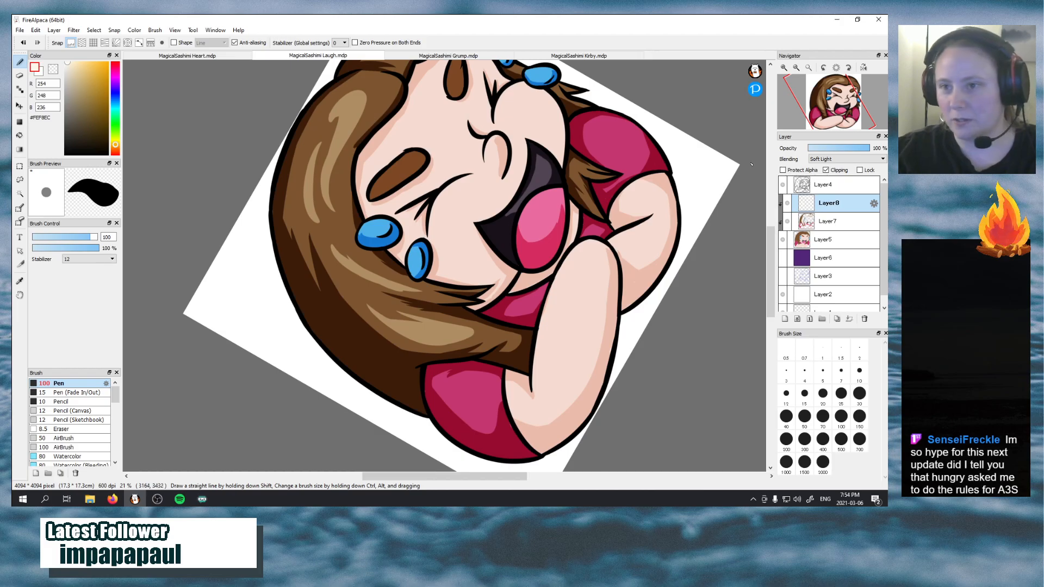
Paint a curved Soft Light highlight on the smaller hair section across the parting, above the second eyebrow
mouse_move(838, 89)
left_mouse_down()
mouse_move(861, 88)
mouse_move(856, 98)
left_mouse_up()
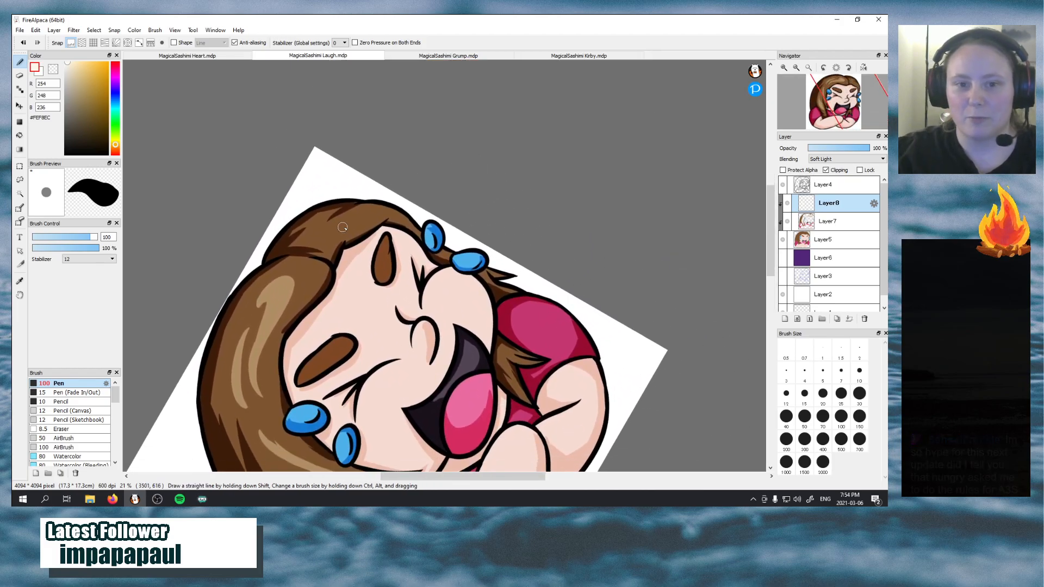
left_click_drag(313, 230, 366, 216)
key("ctrl+z")
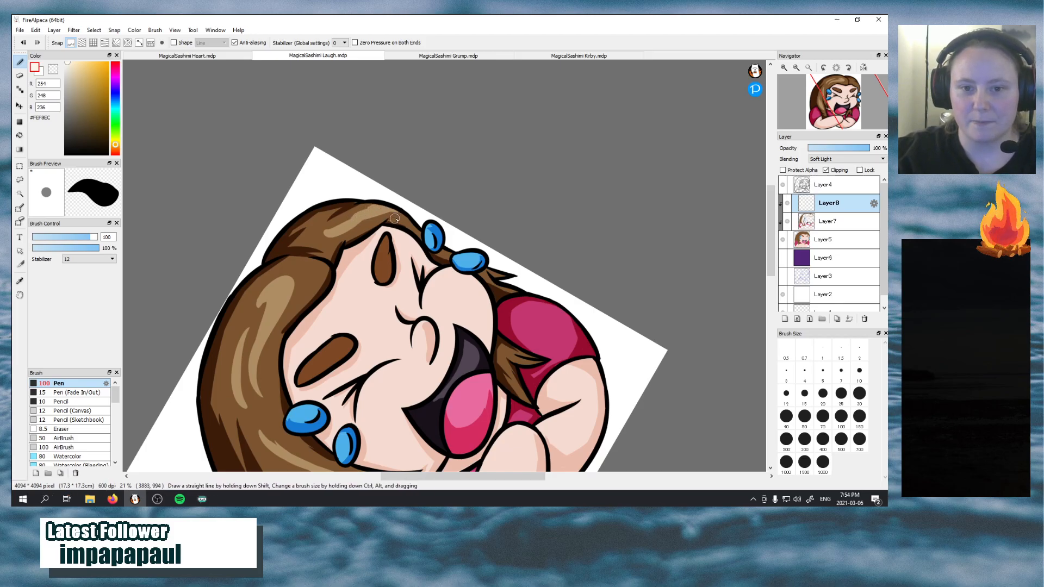
left_click_drag(354, 224, 390, 214)
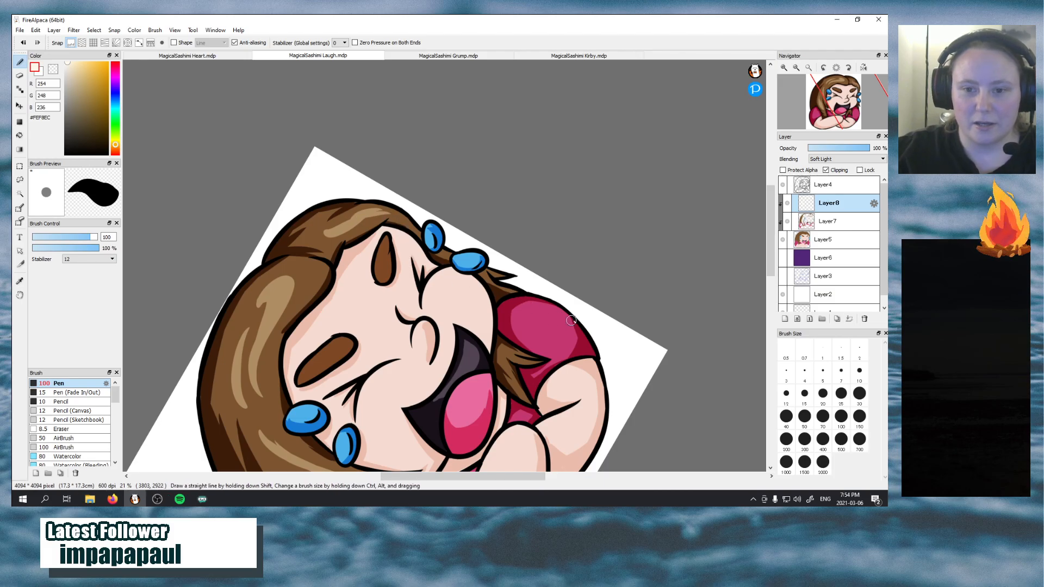
Paint a Soft Light highlight across the top of the large cheek, just under the closed eye
left_click_drag(832, 114, 798, 120)
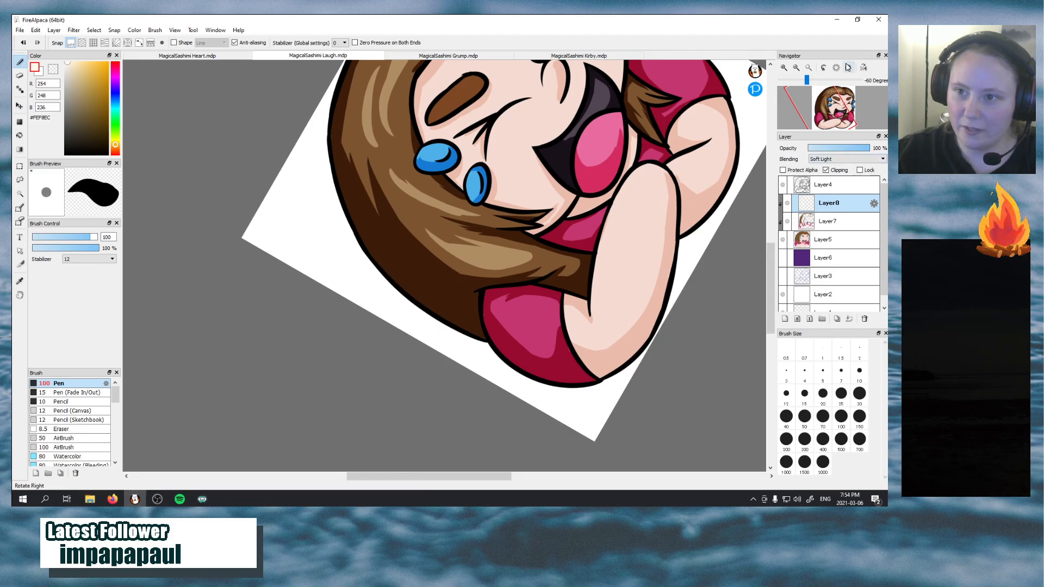
left_click(836, 69)
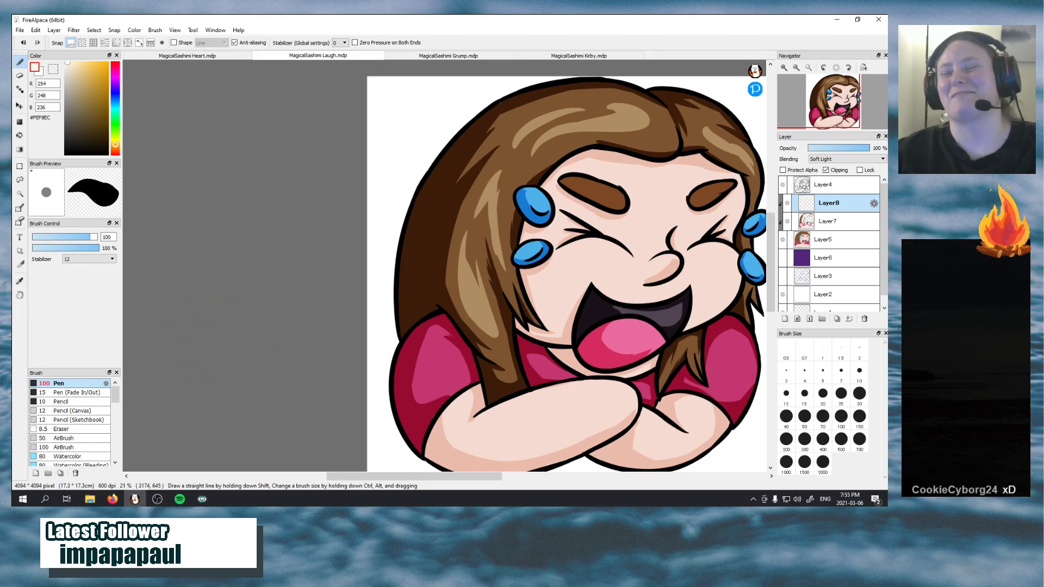
mouse_move(832, 114)
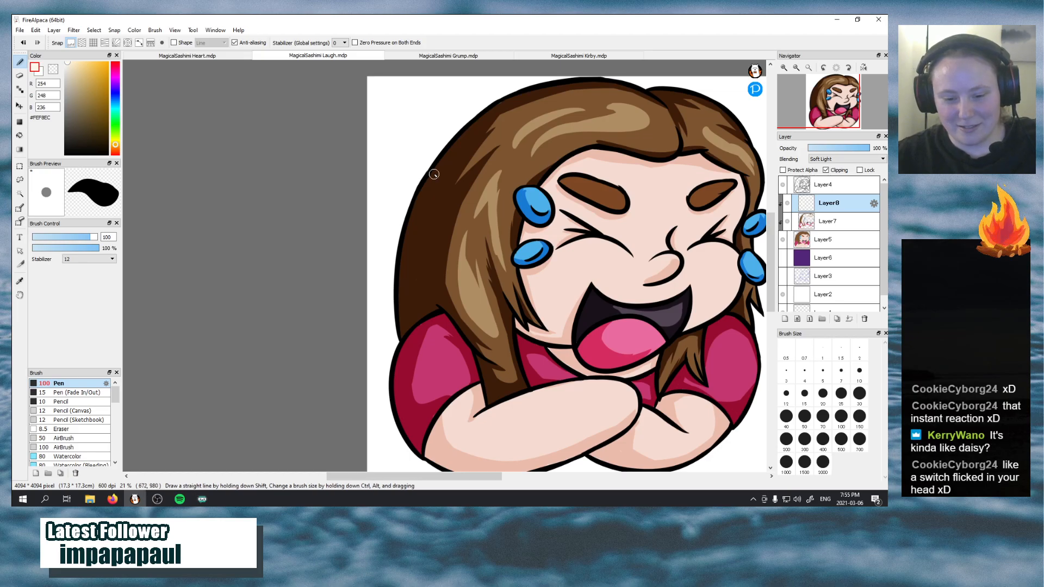
left_click_drag(842, 107, 829, 108)
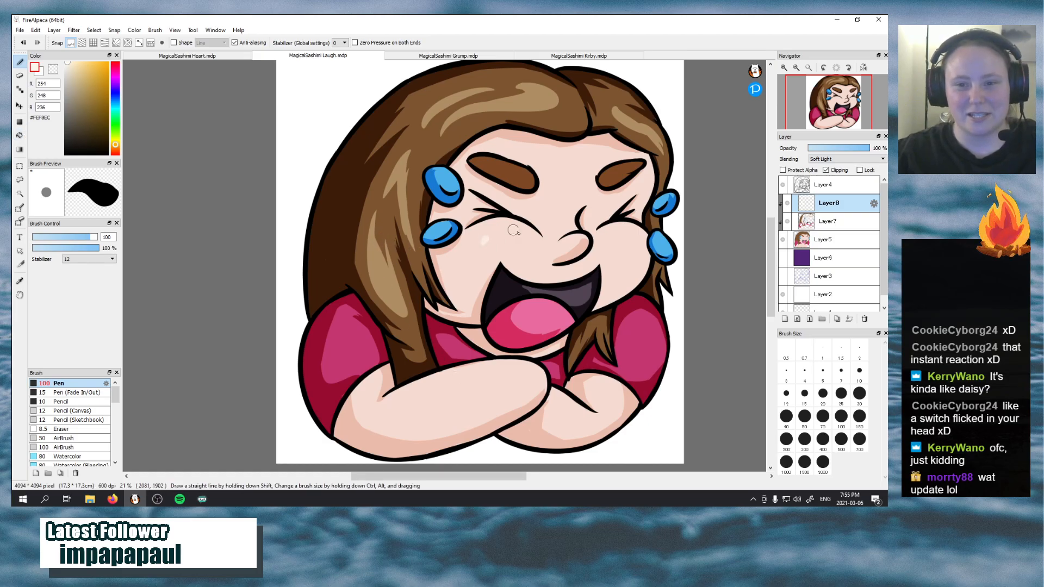
left_click_drag(485, 240, 524, 233)
key("ctrl+z")
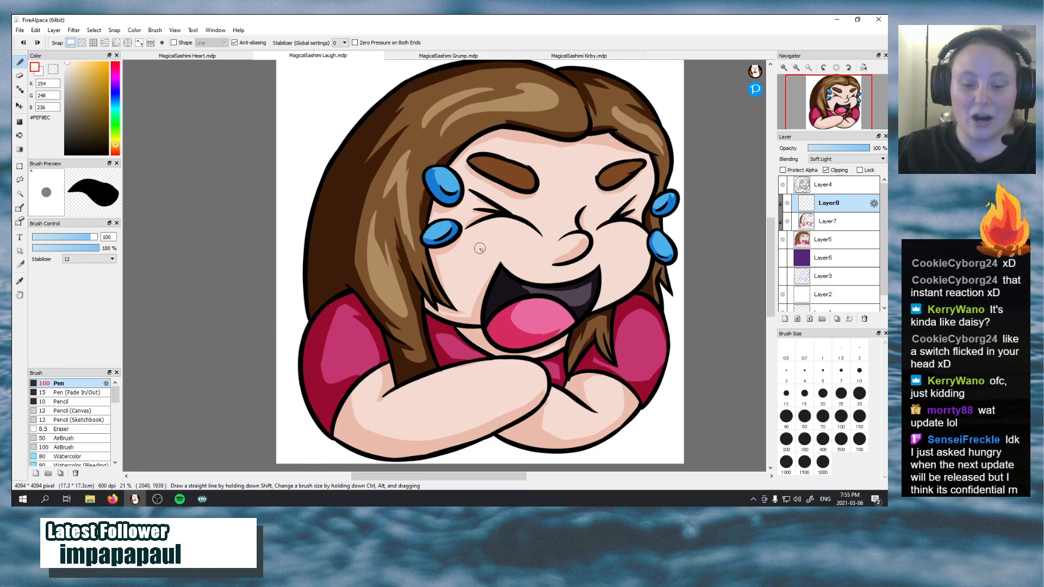
mouse_move(472, 235)
left_mouse_down()
mouse_move(529, 233)
mouse_move(531, 247)
mouse_move(494, 227)
mouse_move(532, 251)
mouse_move(511, 245)
mouse_move(535, 239)
left_mouse_up()
key("ctrl+z")
key("ctrl+z")
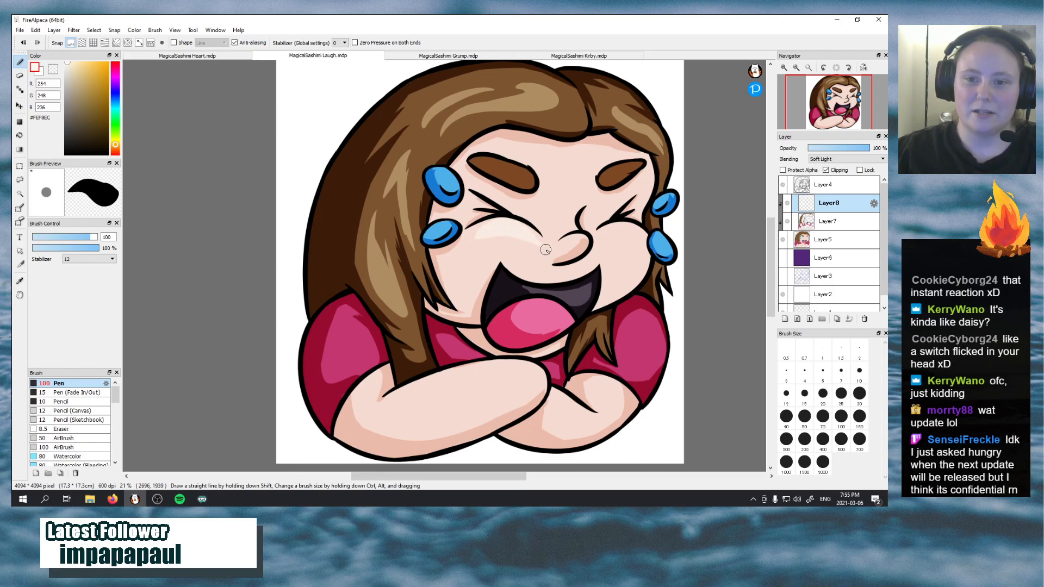
key("ctrl+z")
mouse_move(478, 233)
left_mouse_down()
mouse_move(534, 237)
mouse_move(483, 233)
mouse_move(540, 242)
left_mouse_up()
key("ctrl+z")
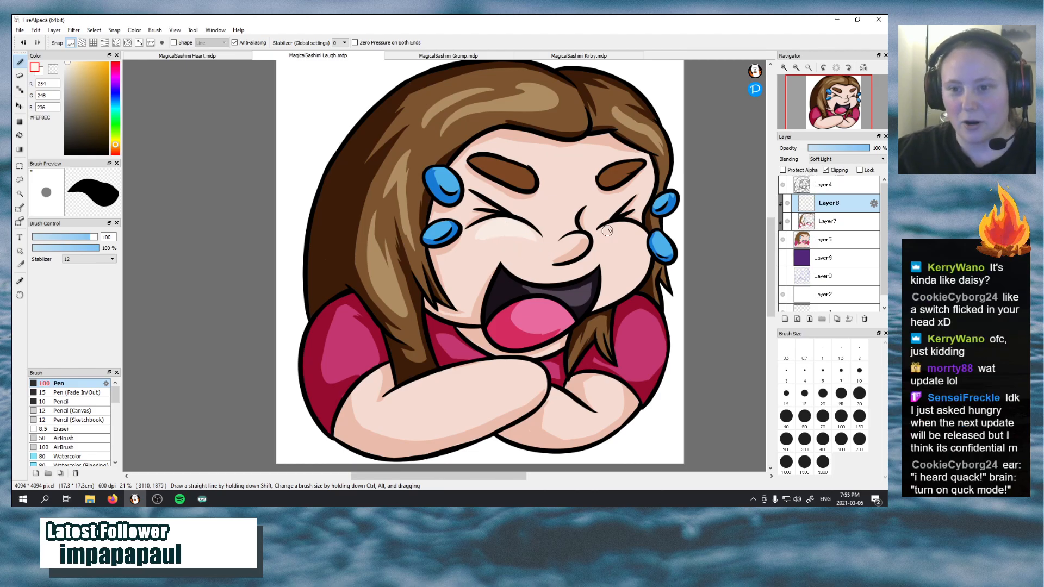
Paint a Soft Light highlight on the smaller cheek beyond the nose and try one on the nose
mouse_move(607, 231)
left_mouse_down()
mouse_move(637, 243)
mouse_move(622, 226)
mouse_move(645, 241)
left_mouse_up()
key("ctrl+z")
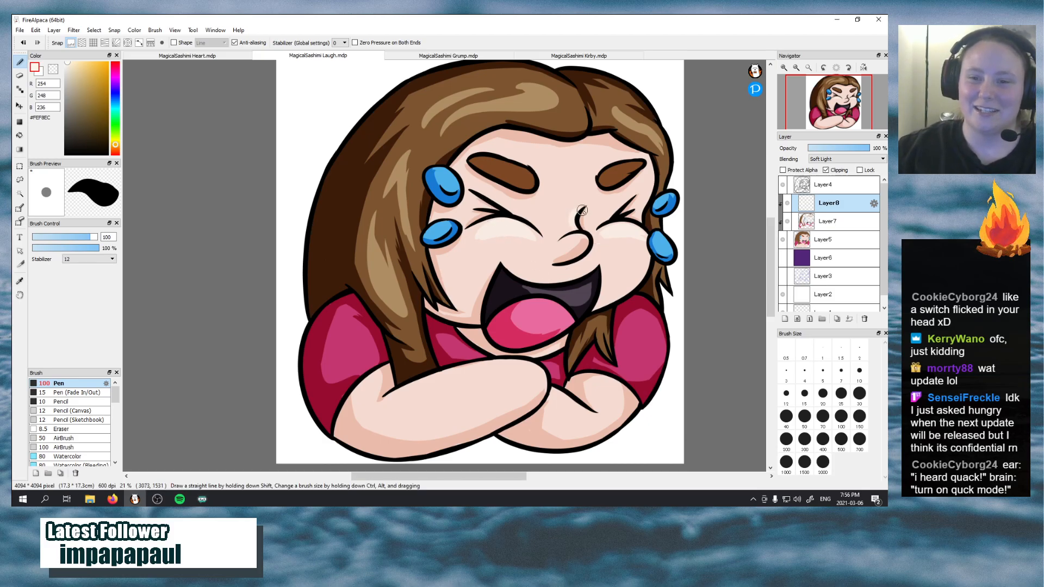
key("ctrl+z")
left_click_drag(565, 239, 594, 241)
key("ctrl+z")
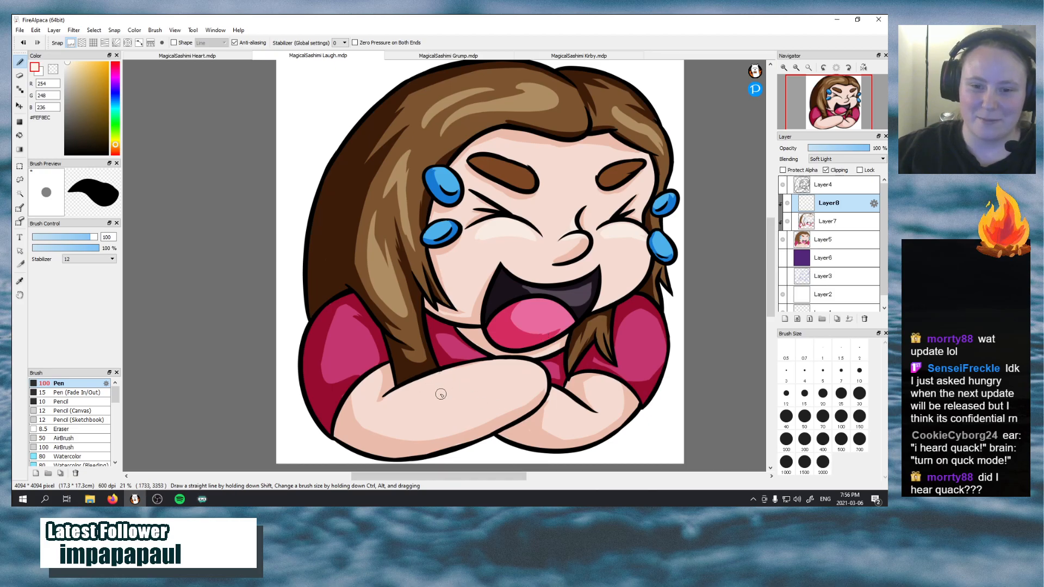
Try long highlight strokes along the top of the front forearm, and undo them
mouse_move(441, 392)
left_mouse_down()
mouse_move(476, 373)
mouse_move(539, 378)
left_mouse_up()
key("ctrl+z")
left_click_drag(449, 388, 535, 384)
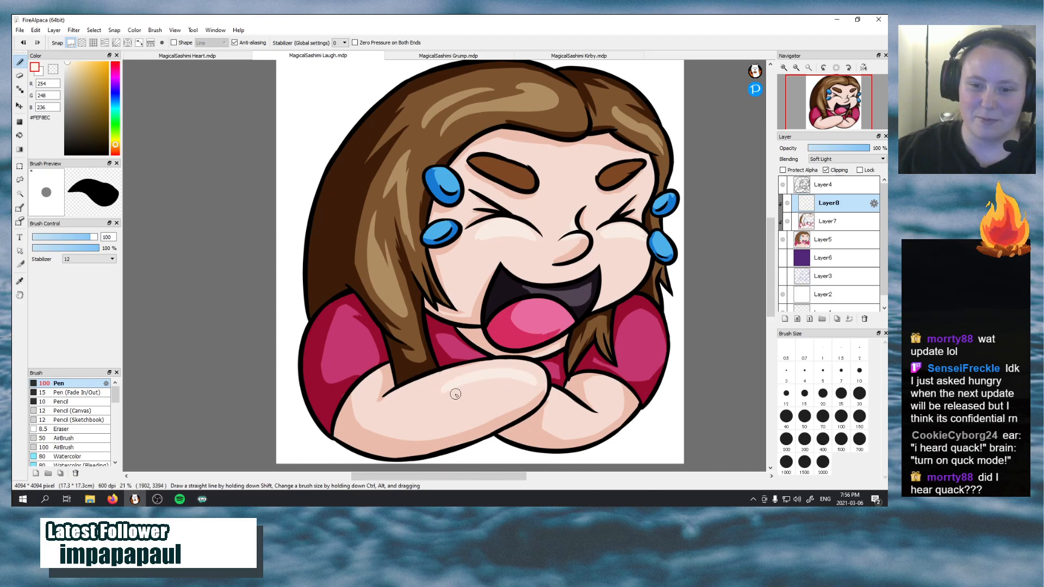
left_click_drag(454, 393, 535, 387)
key("ctrl+z")
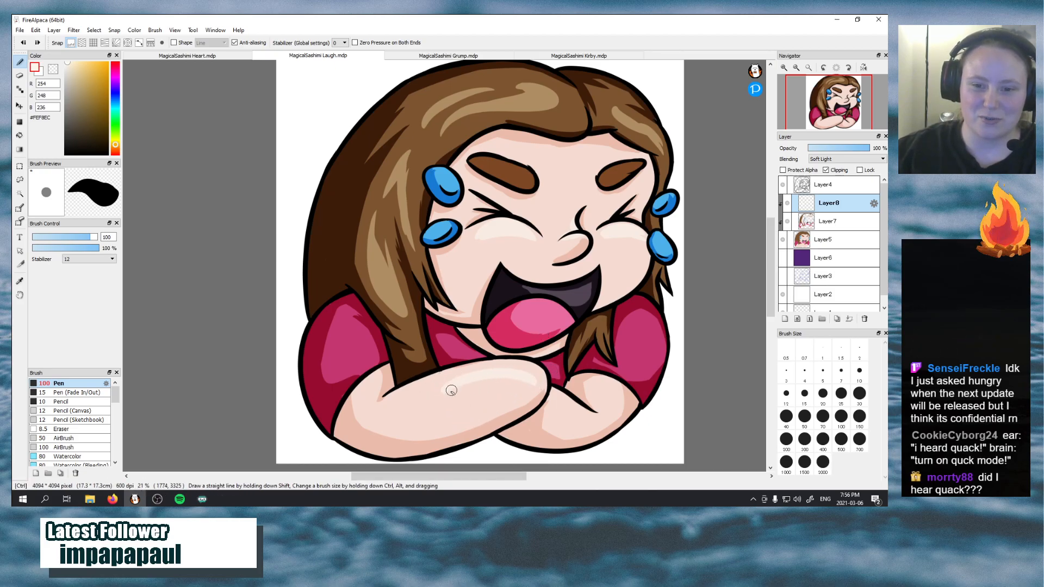
key("ctrl+z")
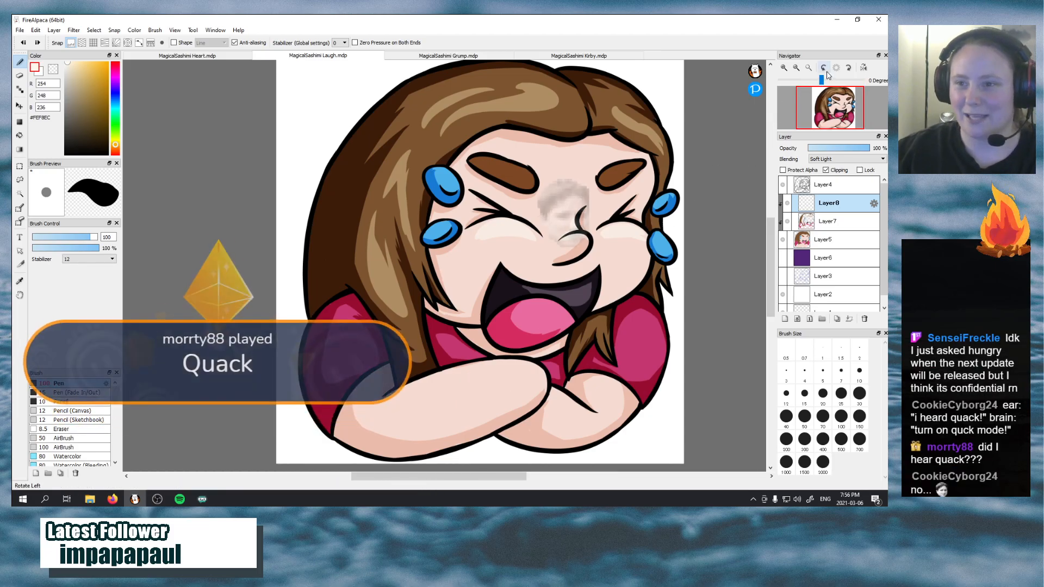
Paint a tapered Soft Light highlight along the upper edge of the front forearm
left_click_drag(821, 79, 815, 80)
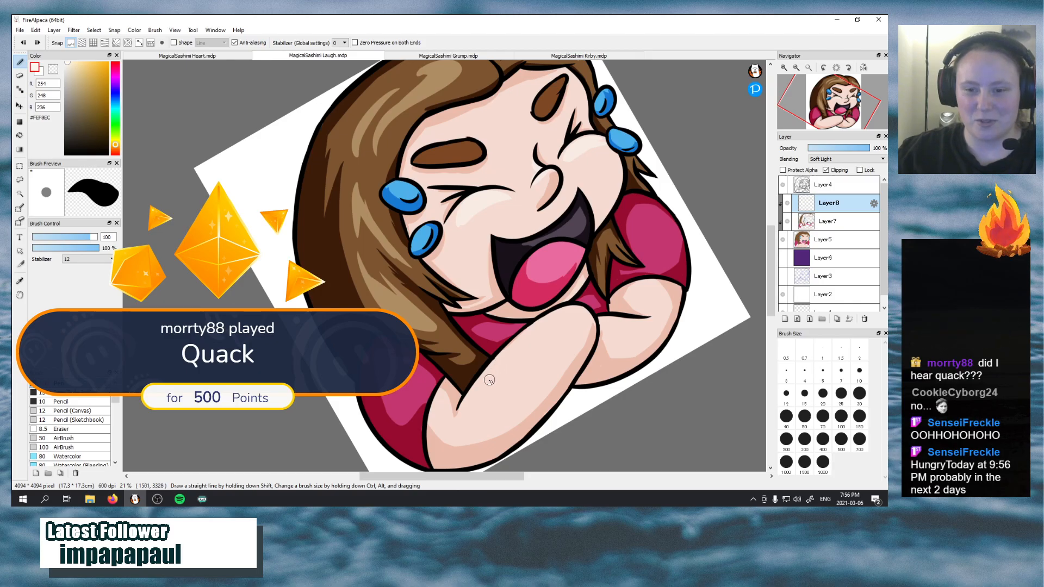
left_click_drag(530, 335, 572, 330)
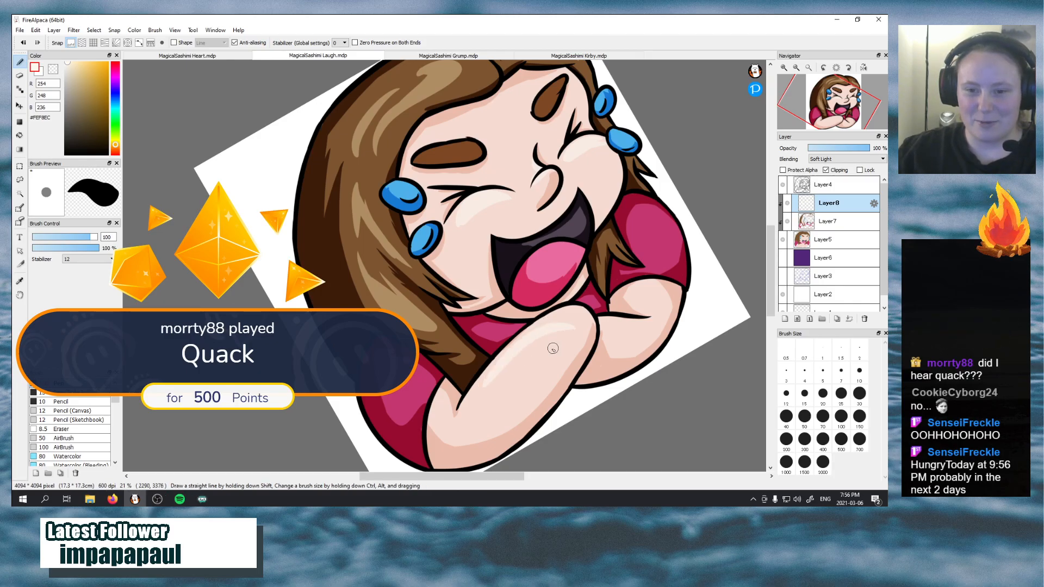
key("ctrl+z")
mouse_move(491, 389)
left_mouse_down()
mouse_move(518, 349)
mouse_move(576, 327)
left_mouse_up()
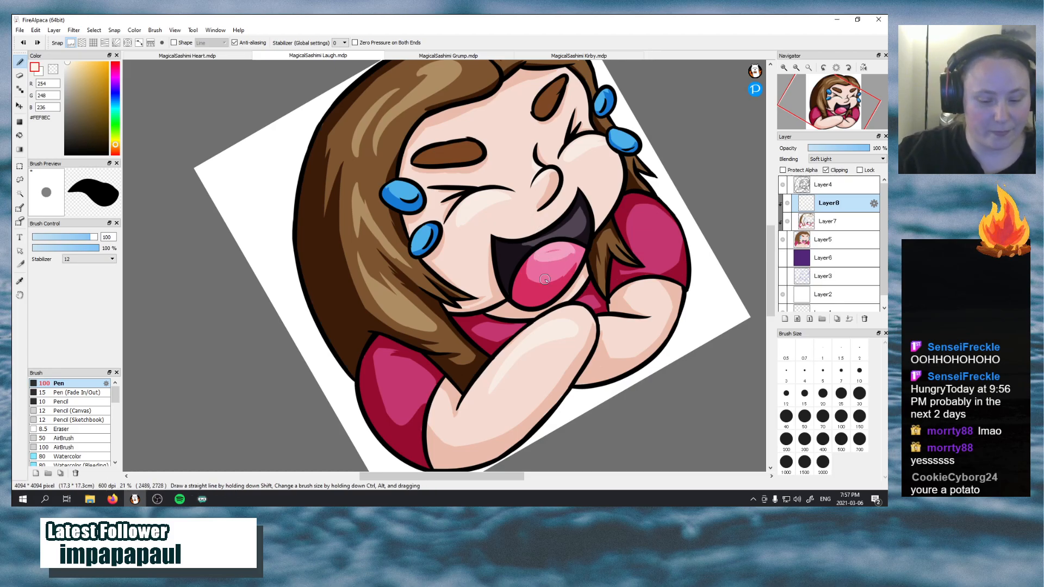
Check the highlights in the MagicalSashimi Heart emote, and paint a highlight on the far sleeve of the Laugh emote
key("ctrl")
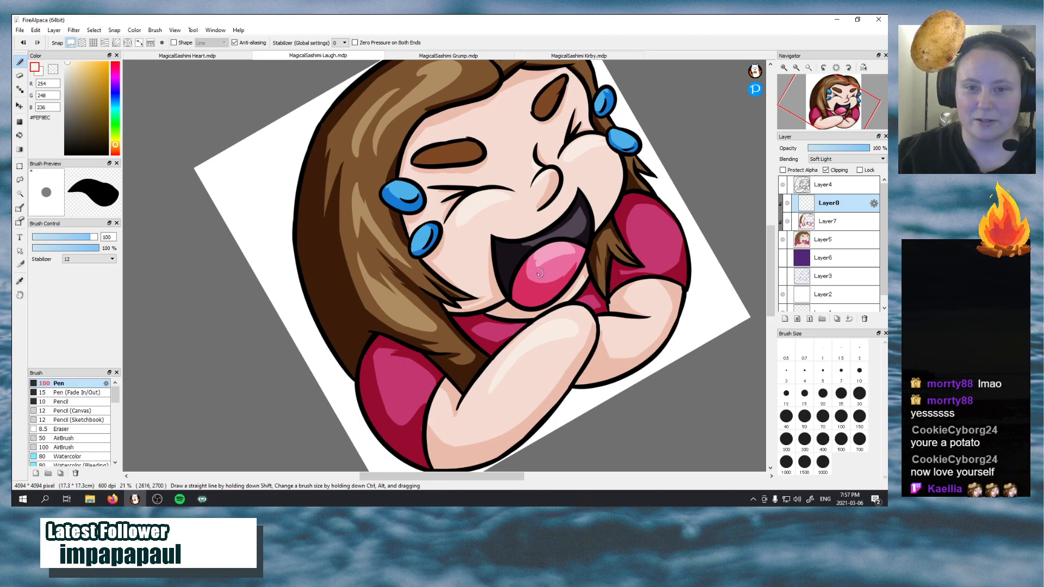
left_click(222, 55)
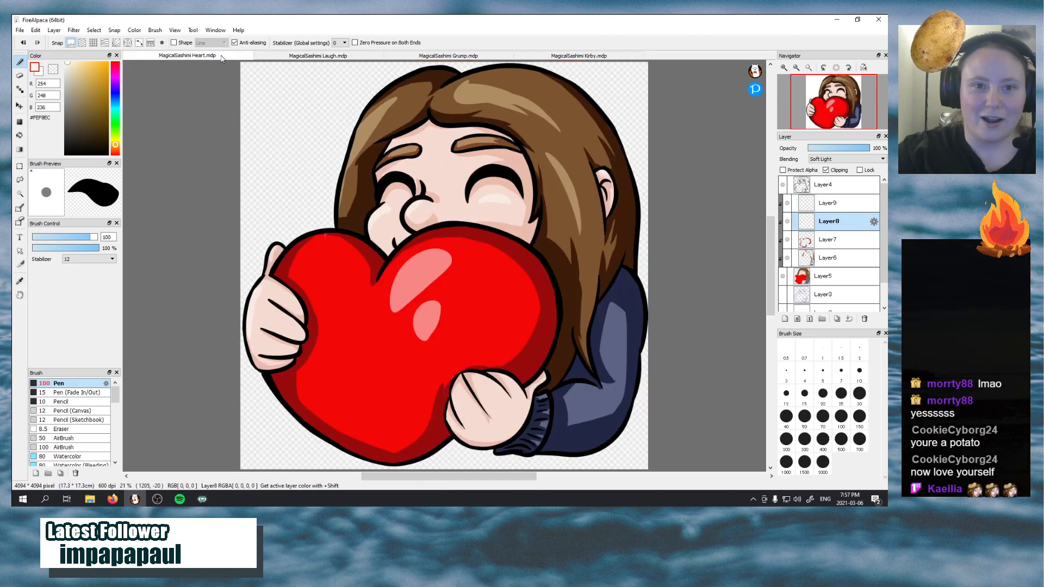
left_click(294, 56)
mouse_move(659, 235)
left_mouse_down()
mouse_move(661, 252)
mouse_move(652, 217)
left_mouse_up()
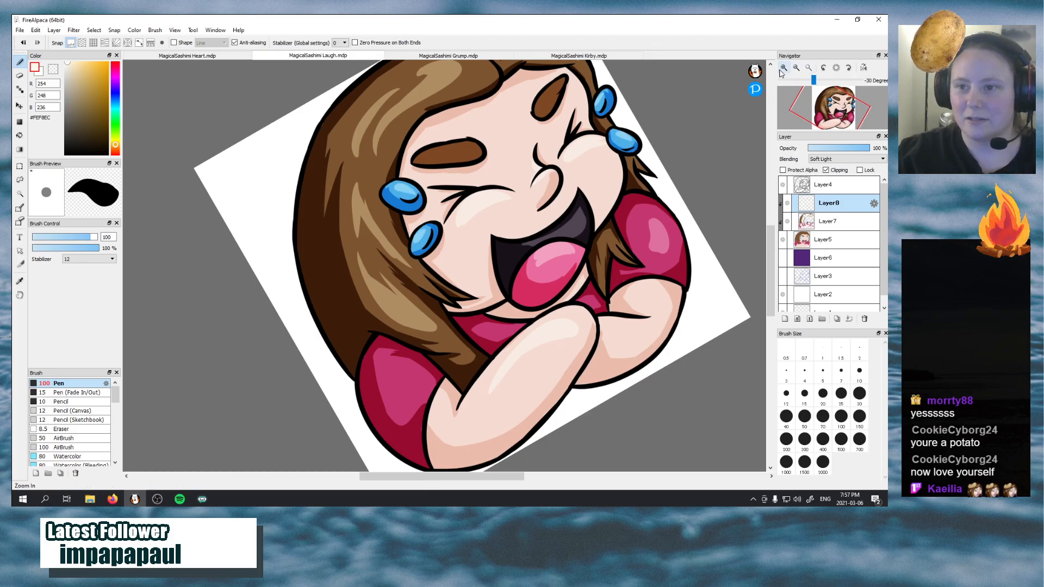
Paint a Soft Light highlight along the larger eyebrow
scroll(736, 122, "up", 3)
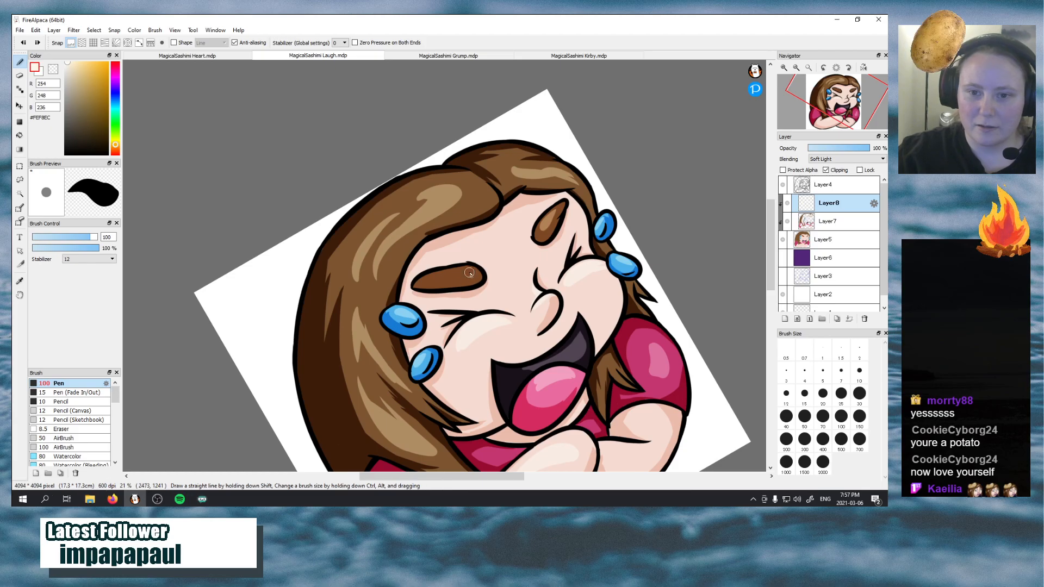
left_click_drag(469, 272, 439, 282)
mouse_move(803, 115)
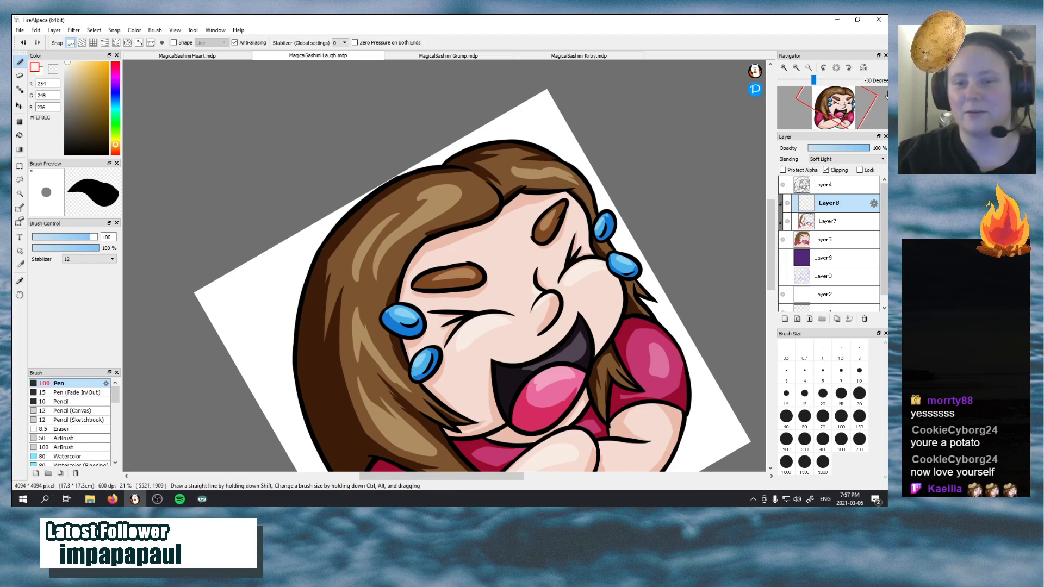
scroll(647, 245, "up", 5)
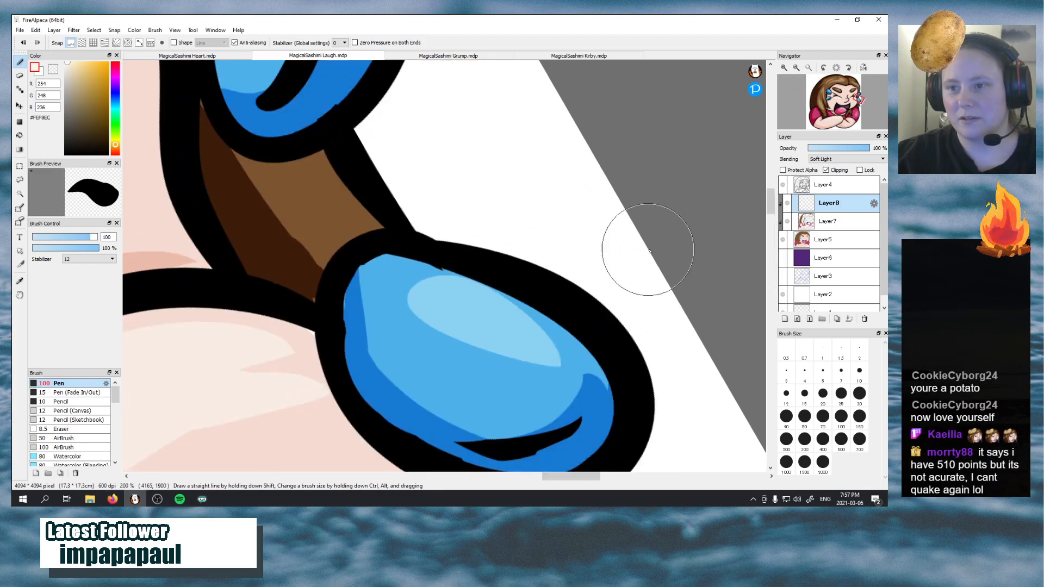
scroll(659, 262, "down", 10)
scroll(662, 263, "down", 2)
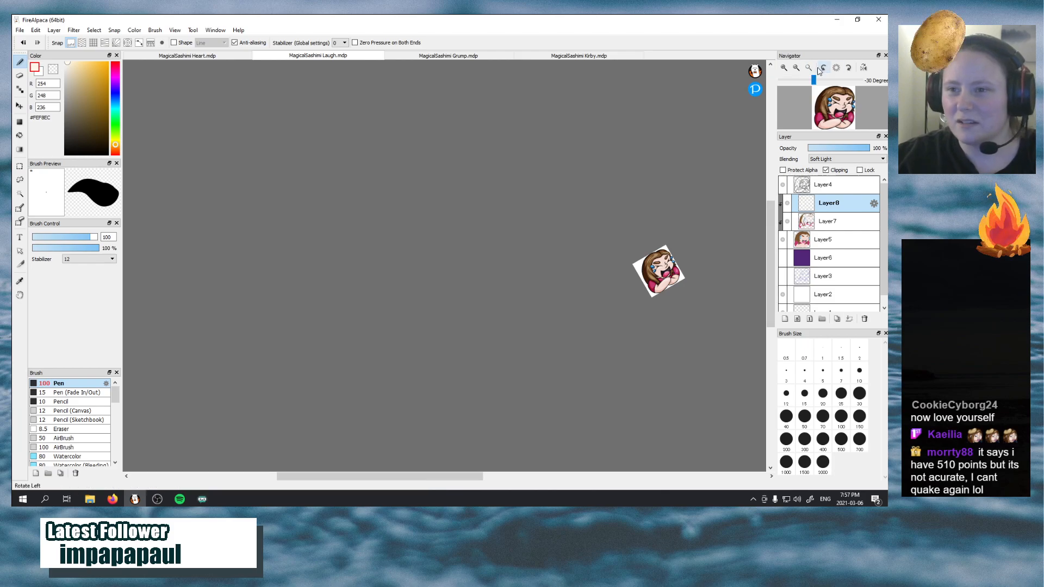
left_click(784, 67)
left_click(784, 69)
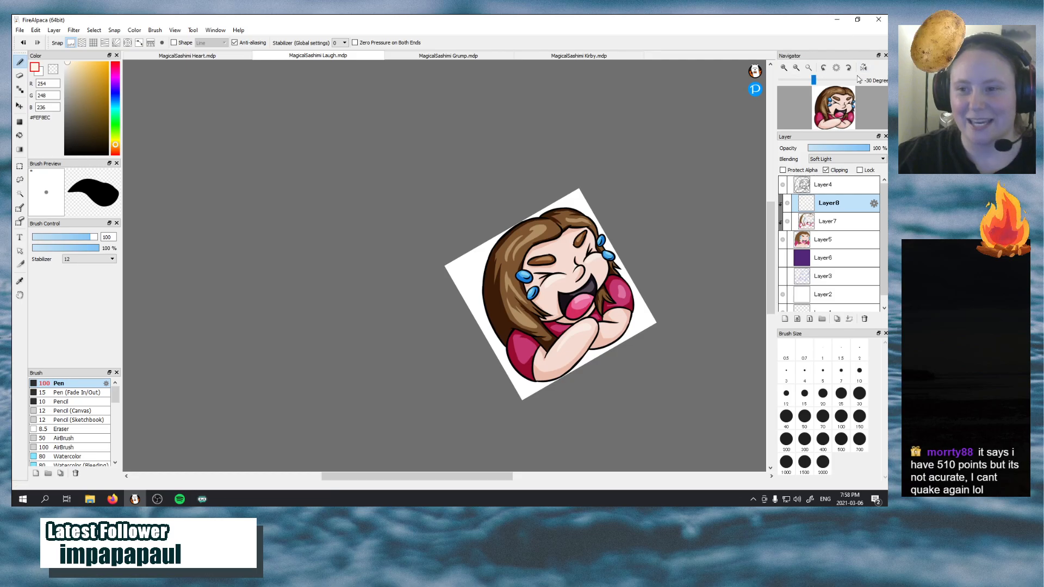
left_click(845, 99)
left_click(784, 67)
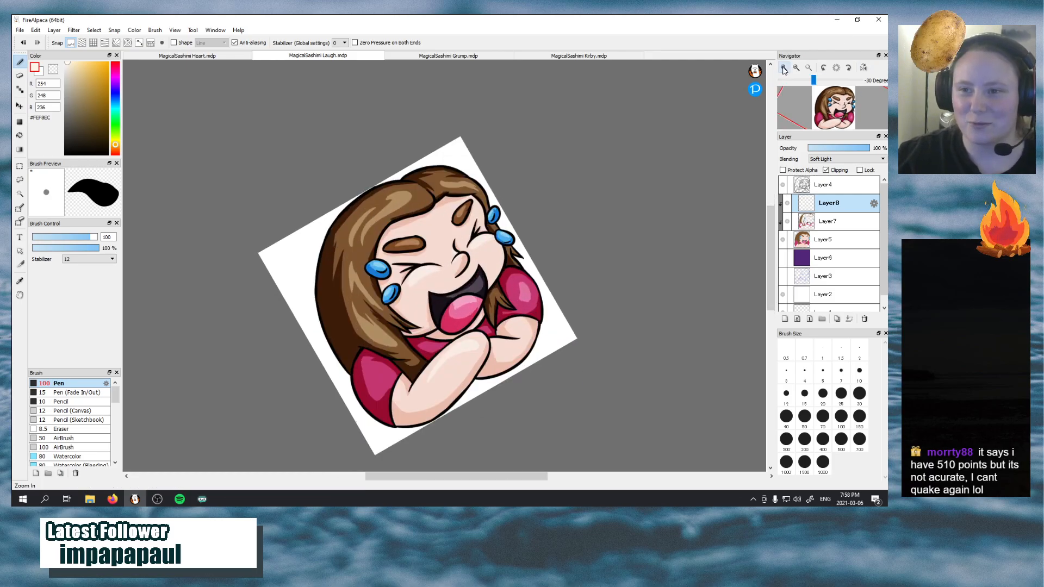
left_click(784, 67)
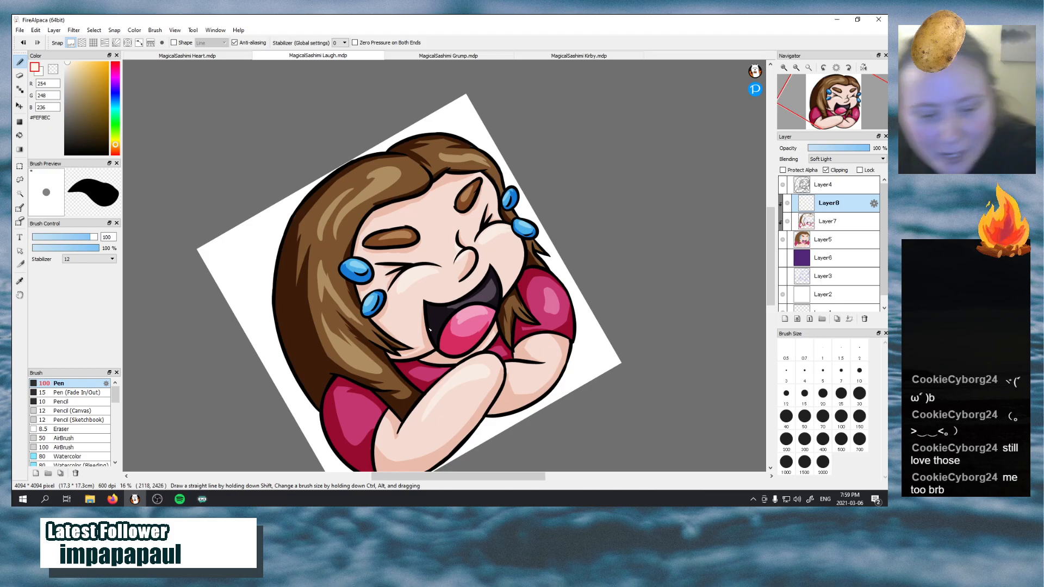
key("XF86AudioPlay")
key("XF86AudioPlay")
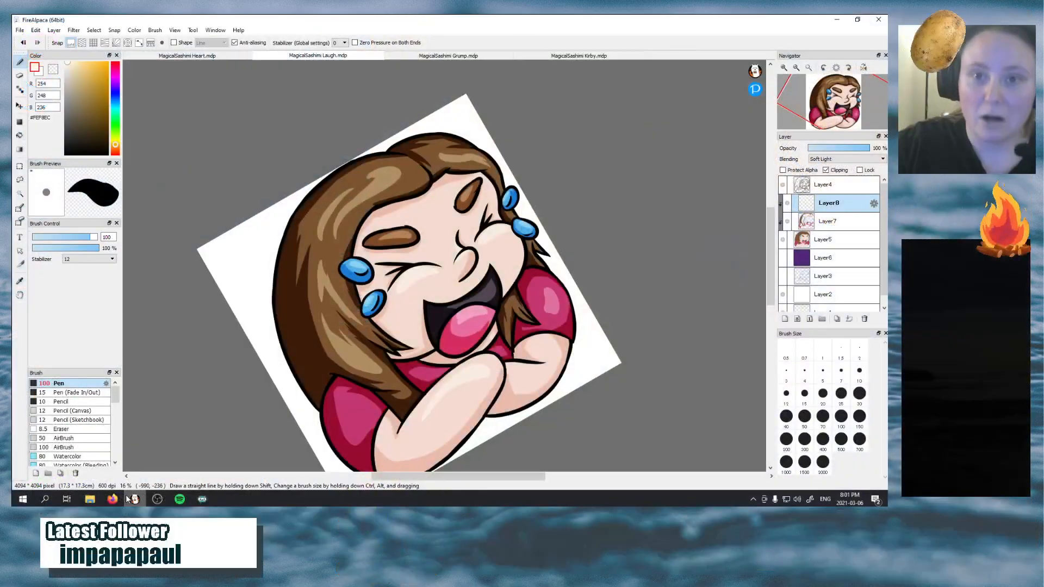
key("ctrl")
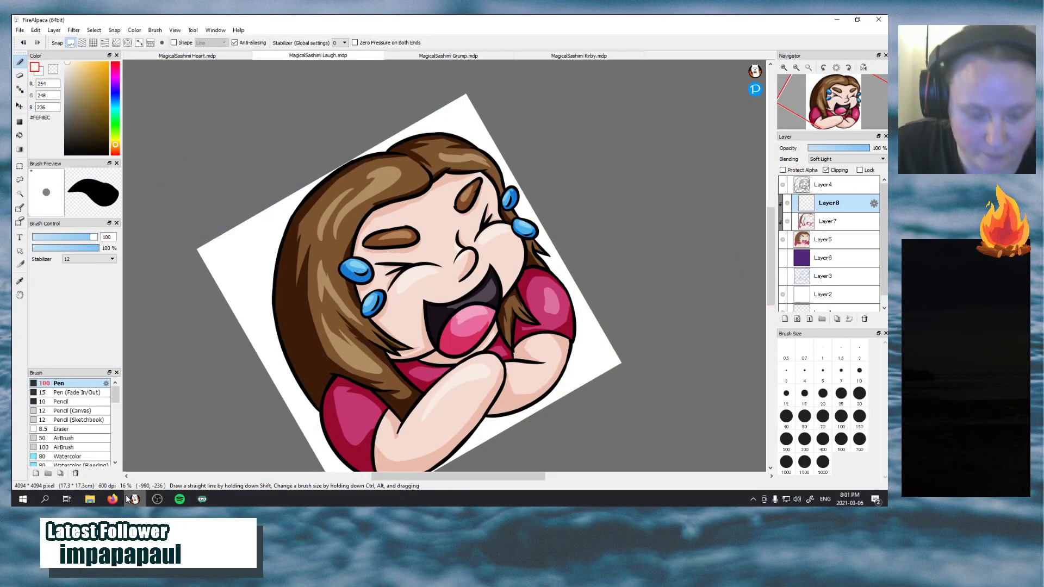
mouse_move(158, 499)
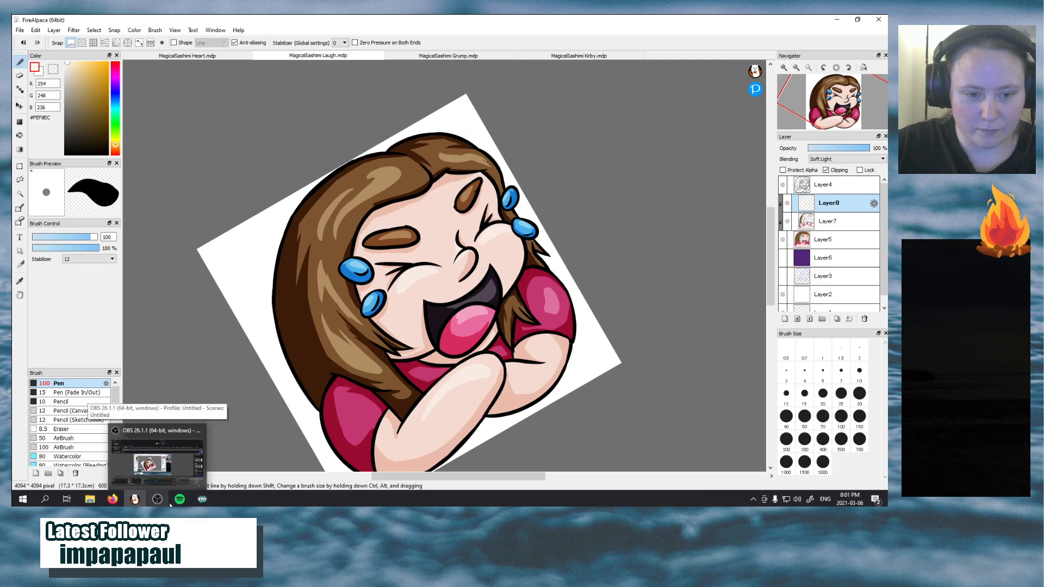
Switch to Spotify to adjust the music volume, and check the OBS stream window before returning to FireAlpaca
left_click(180, 500)
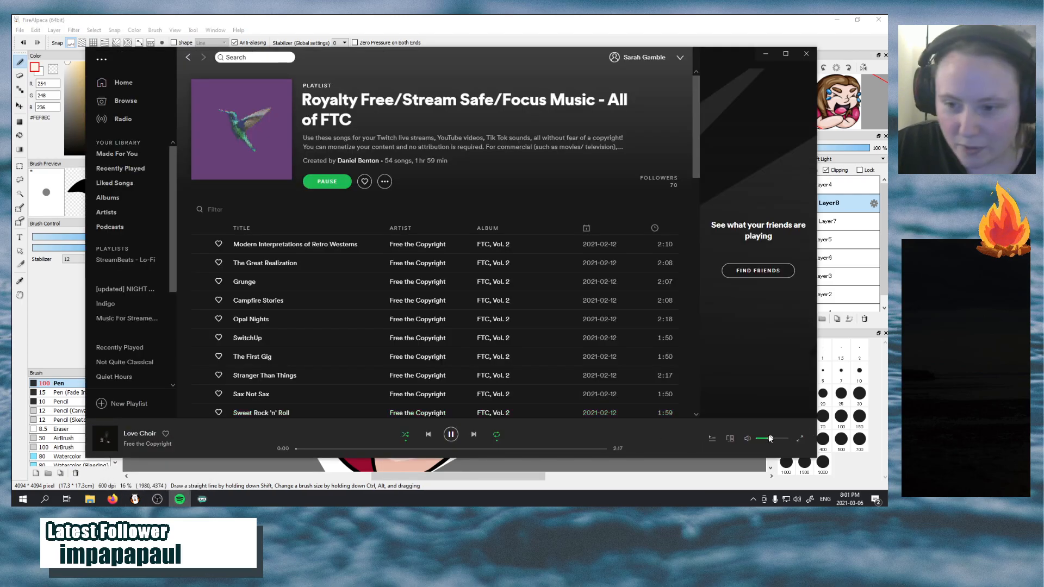
left_click_drag(769, 436, 773, 439)
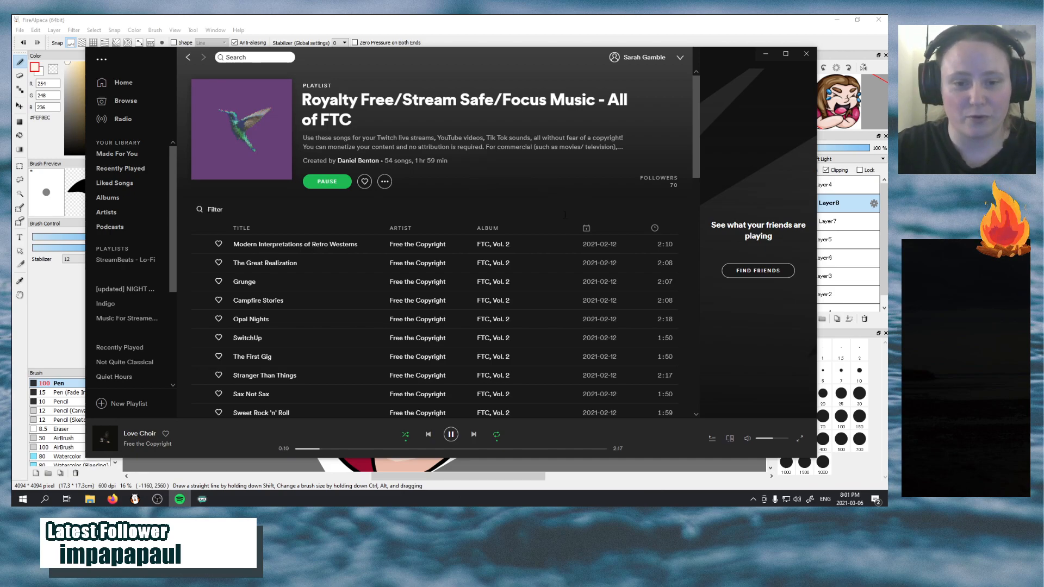
mouse_move(164, 504)
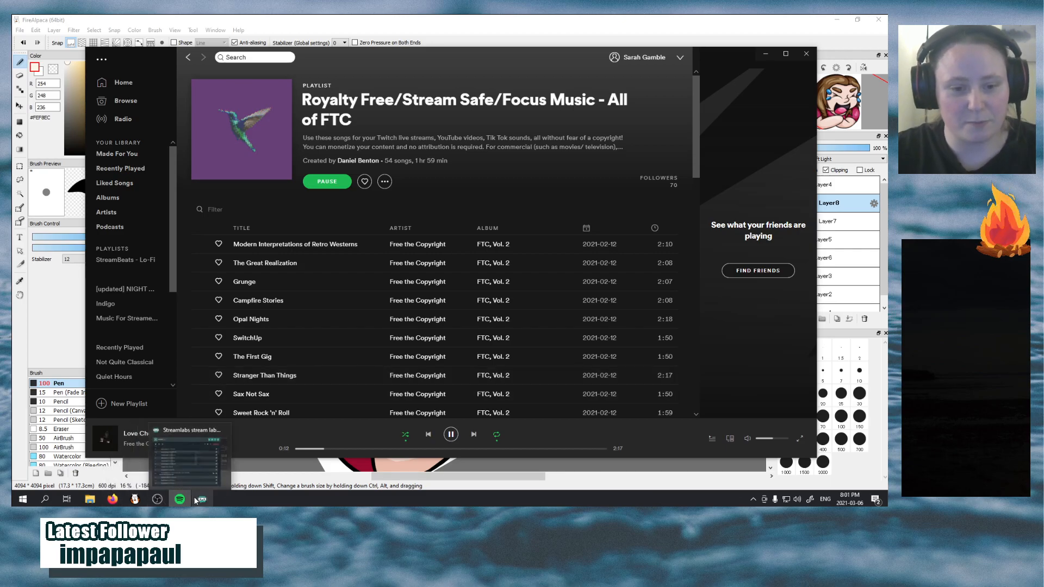
left_click(155, 463)
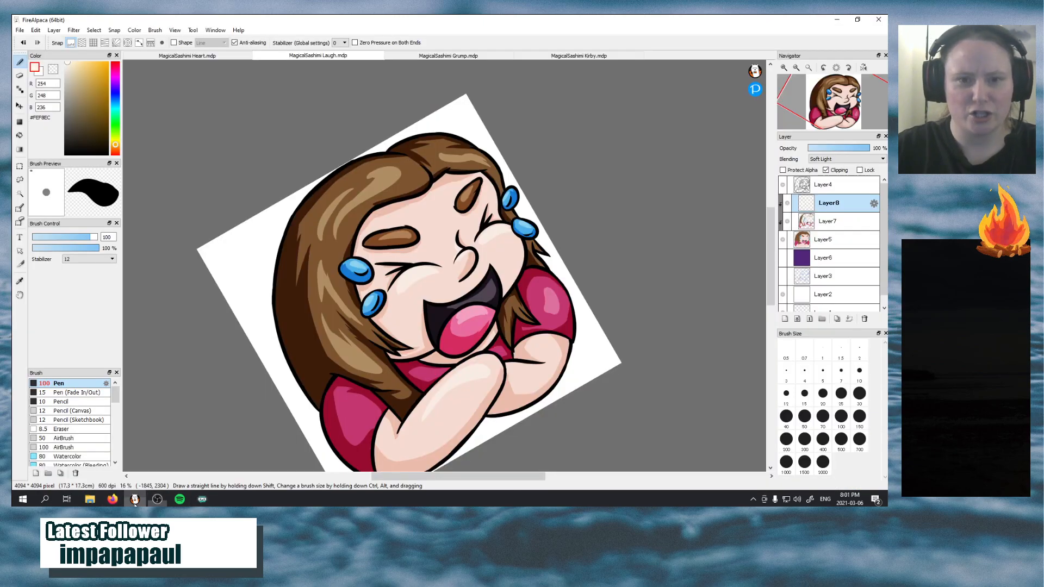
left_click(134, 499)
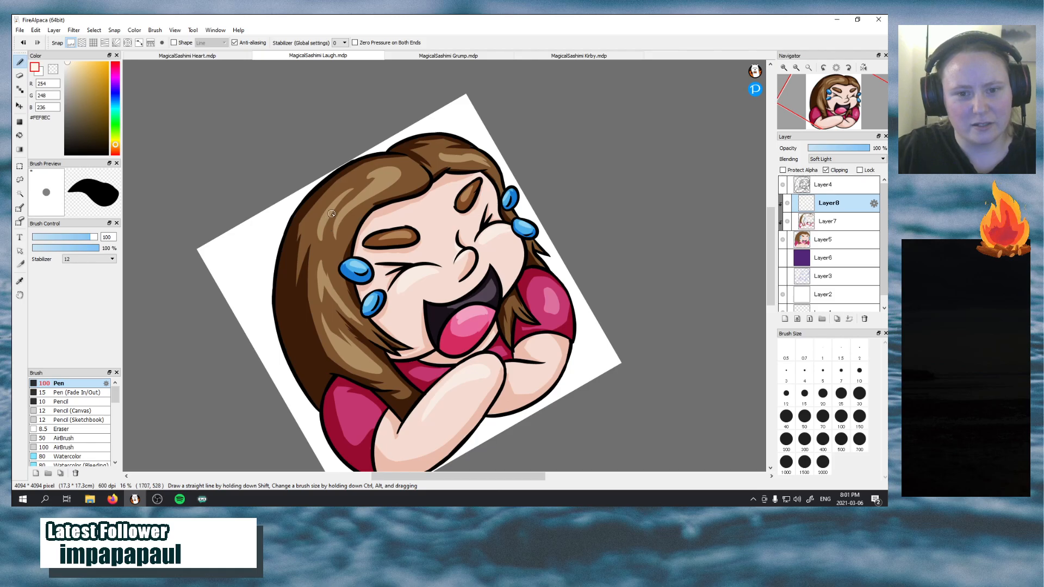
Try a Soft Light highlight stroke along the upper part of the hair, and undo it
mouse_move(330, 213)
left_mouse_down()
mouse_move(377, 187)
mouse_move(335, 209)
mouse_move(371, 188)
mouse_move(349, 201)
mouse_move(343, 225)
mouse_move(348, 178)
mouse_move(387, 169)
mouse_move(354, 176)
mouse_move(381, 168)
left_mouse_up()
key("ctrl+z")
key("ctrl+z")
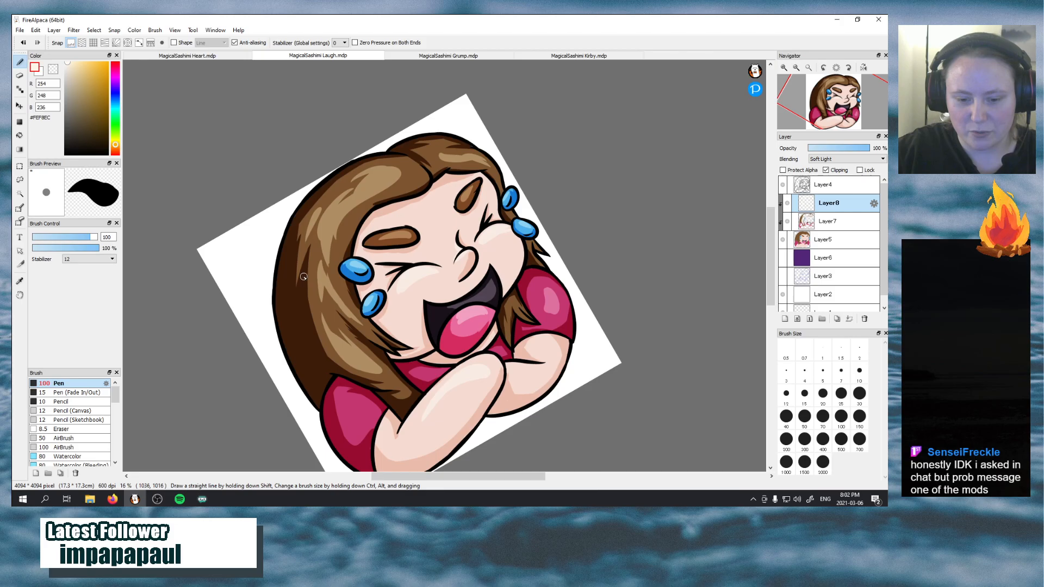
Review the whole Laugh emote at a small size with the canvas rotation reset, and compare it with the Grump sketch
left_click(484, 56)
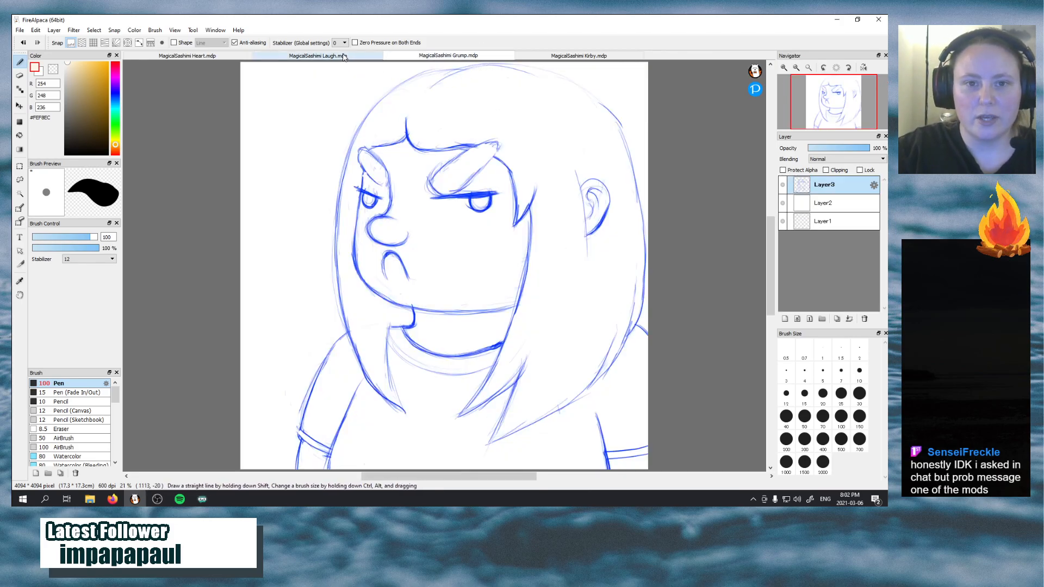
left_click(321, 56)
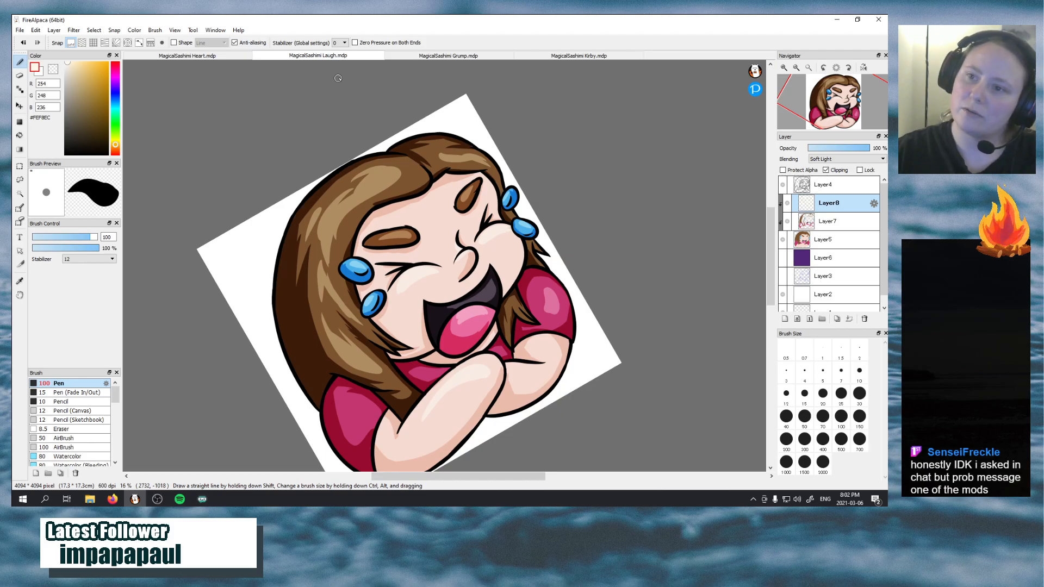
scroll(588, 263, "up", 3)
scroll(590, 267, "down", 6)
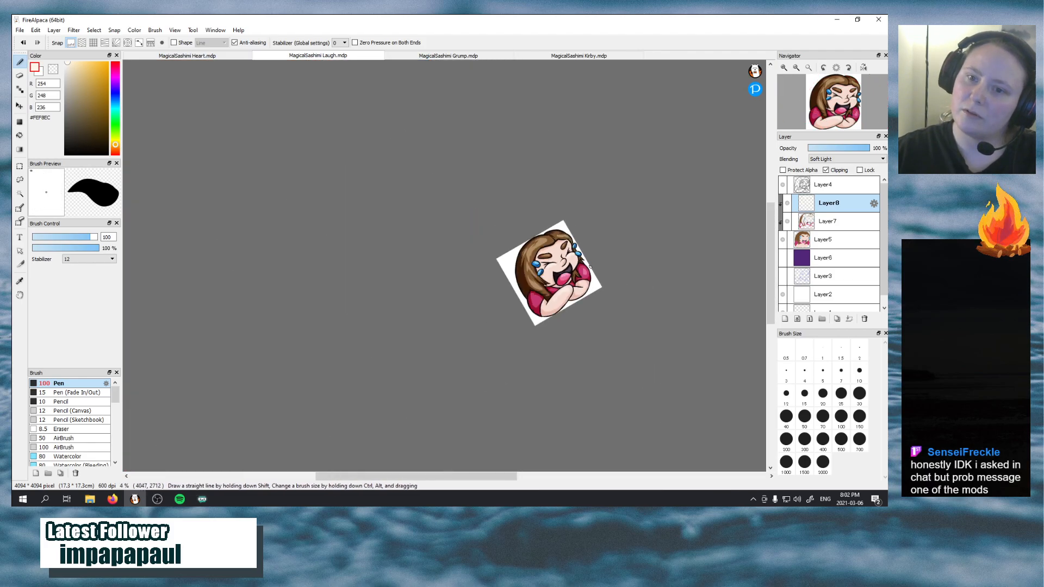
scroll(590, 267, "down", 2)
scroll(590, 267, "up", 2)
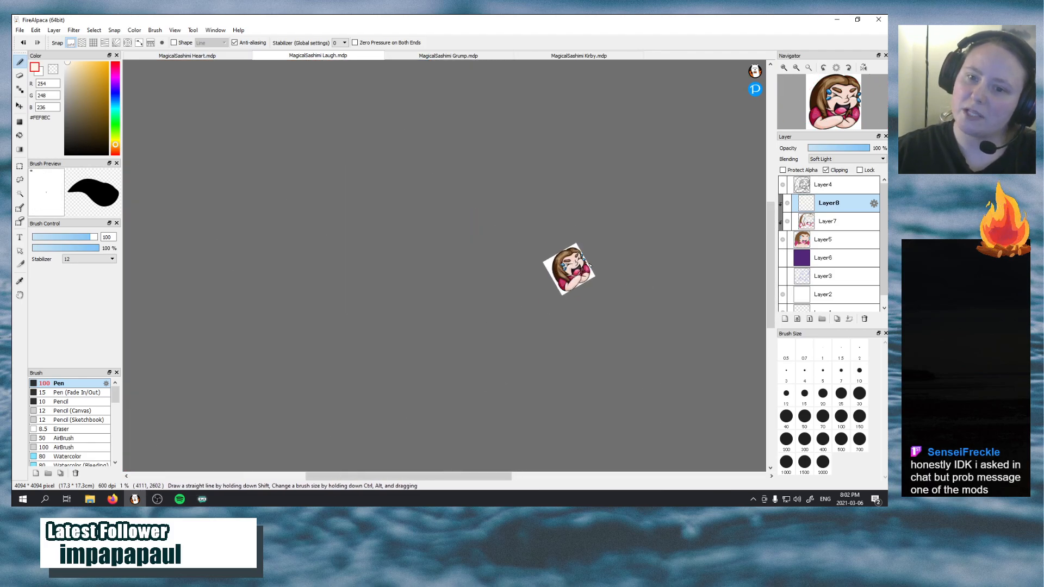
left_click(837, 66)
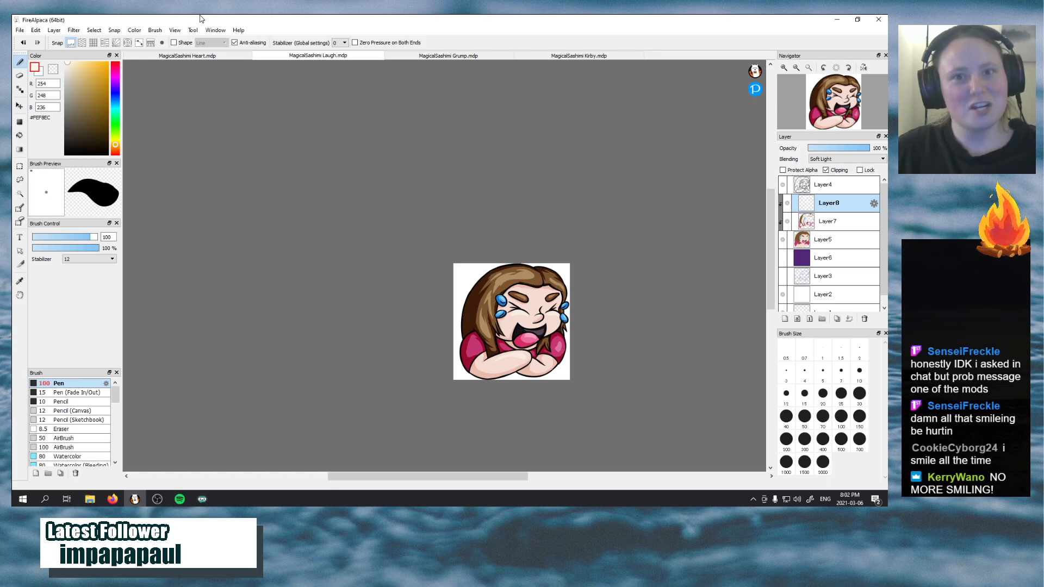
left_click(413, 58)
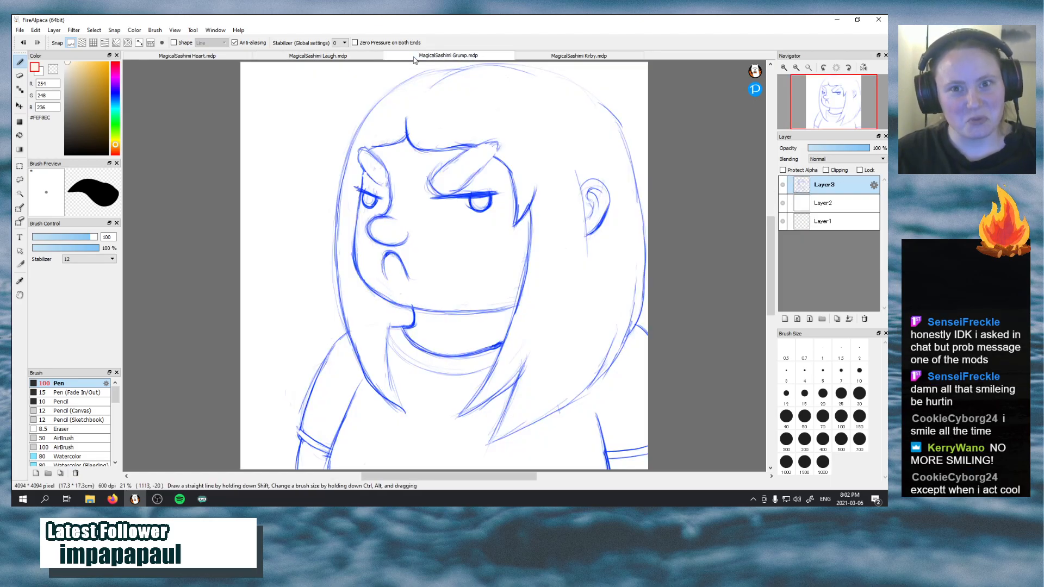
left_click(283, 56)
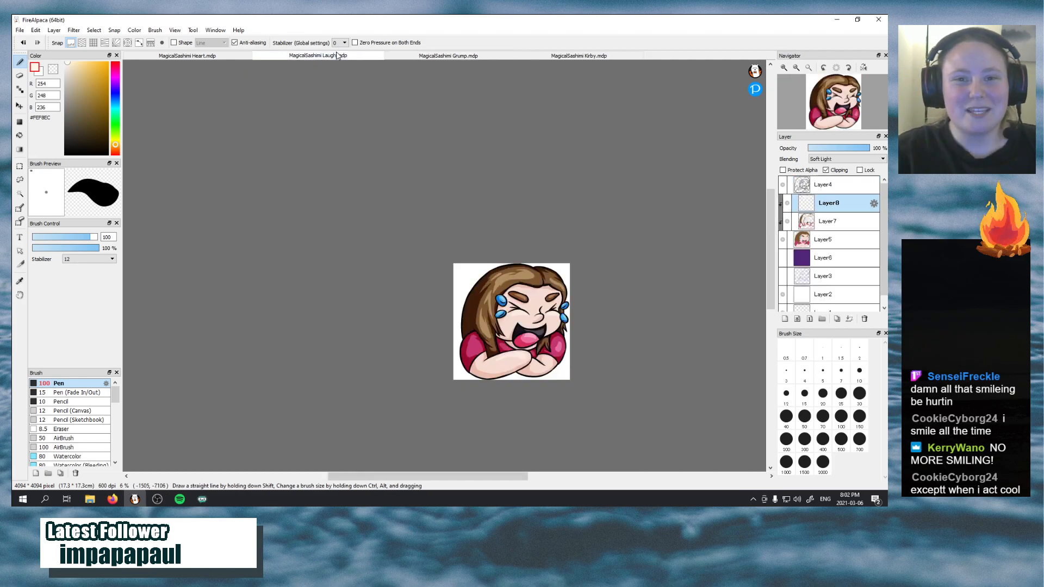
Save the MagicalSashimi Laugh emote and switch to the MagicalSashimi Grump document
left_click(20, 30)
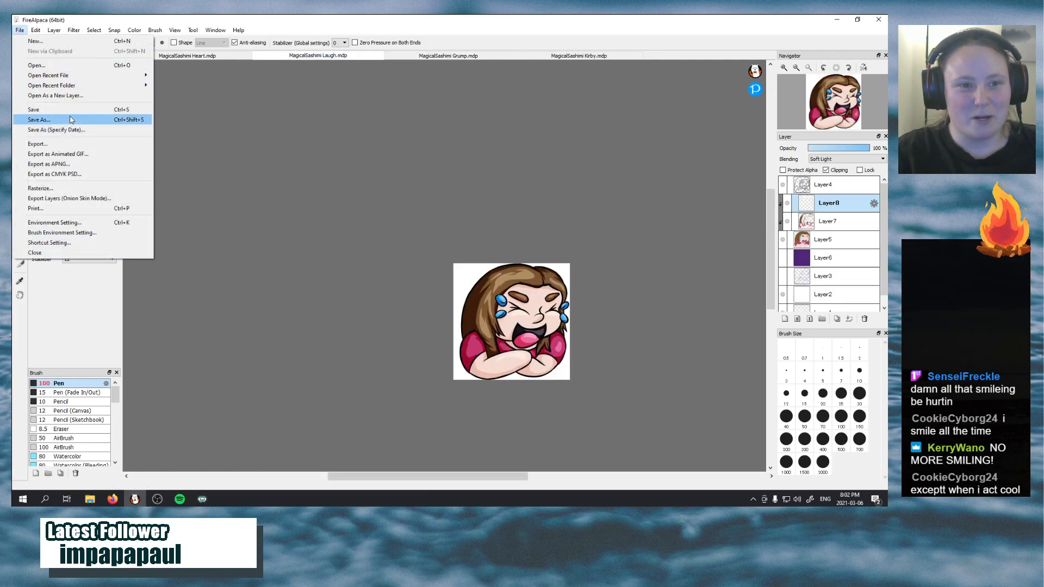
left_click(189, 95)
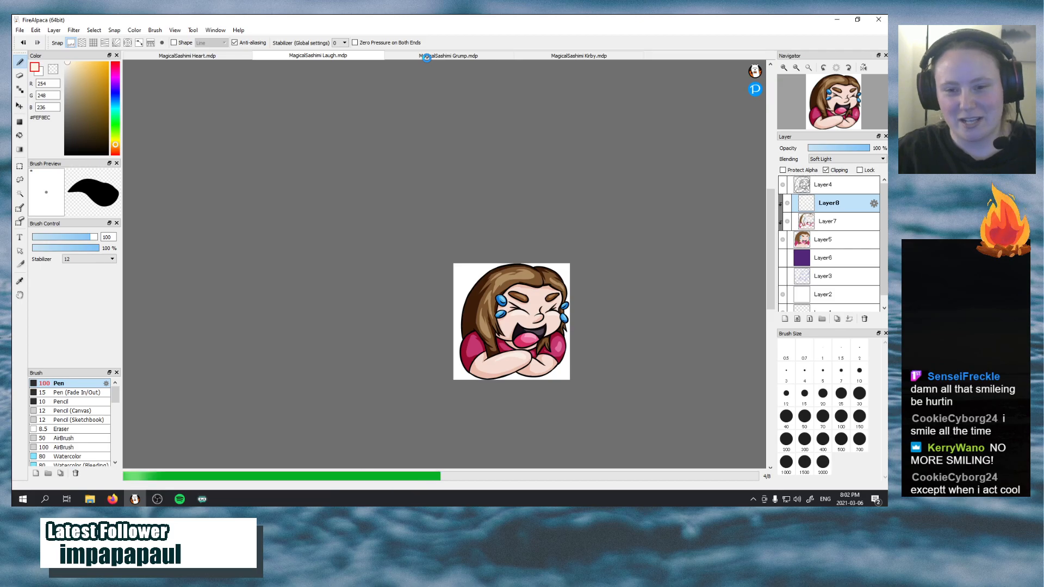
left_click(418, 57)
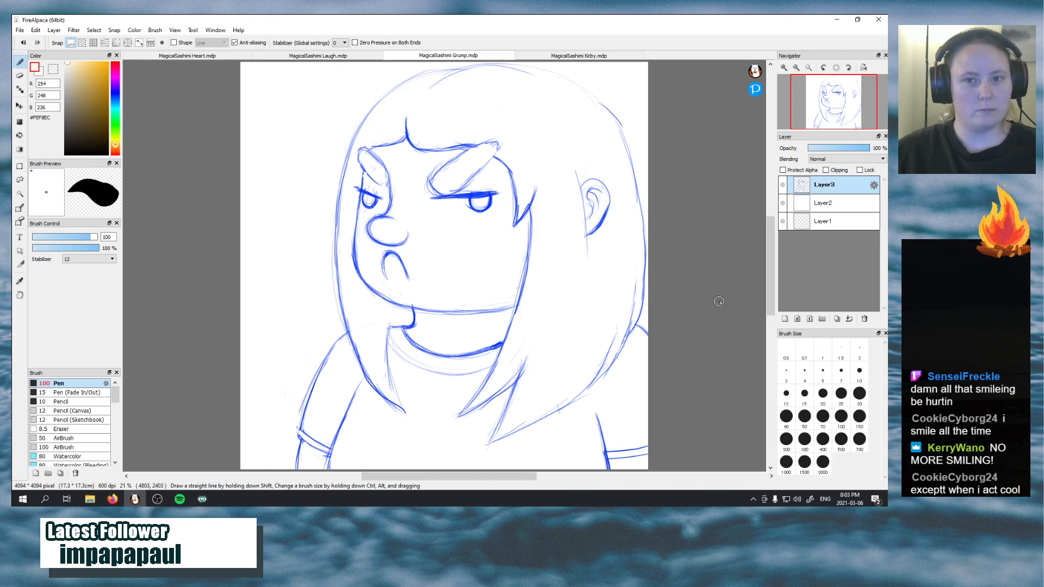
Add a new layer above the blue Grump sketch for the line art, and lower the opacity of sketch Layer3
left_click(785, 318)
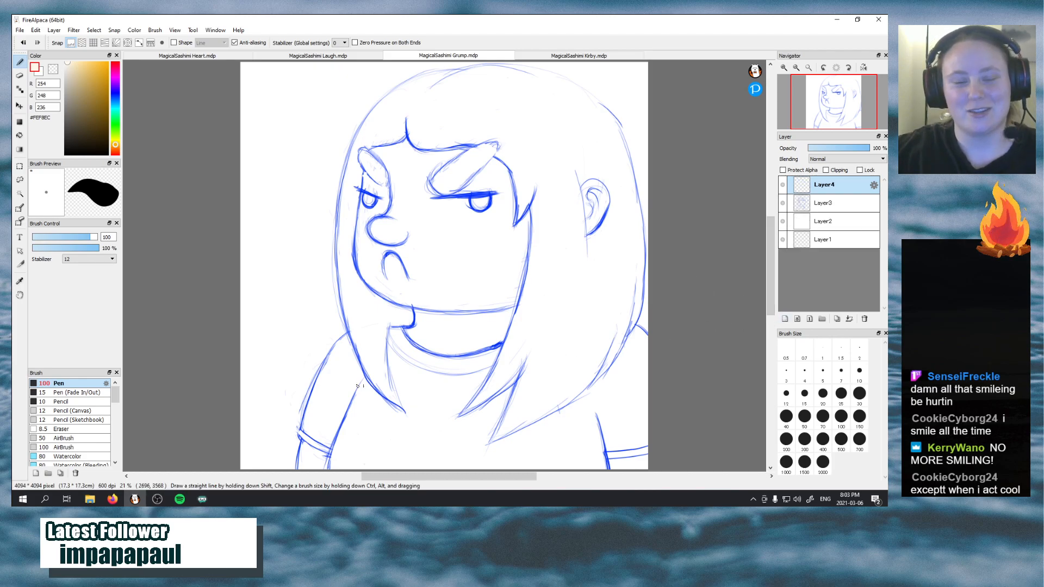
left_click(837, 206)
left_click_drag(835, 149, 838, 152)
left_click(837, 189)
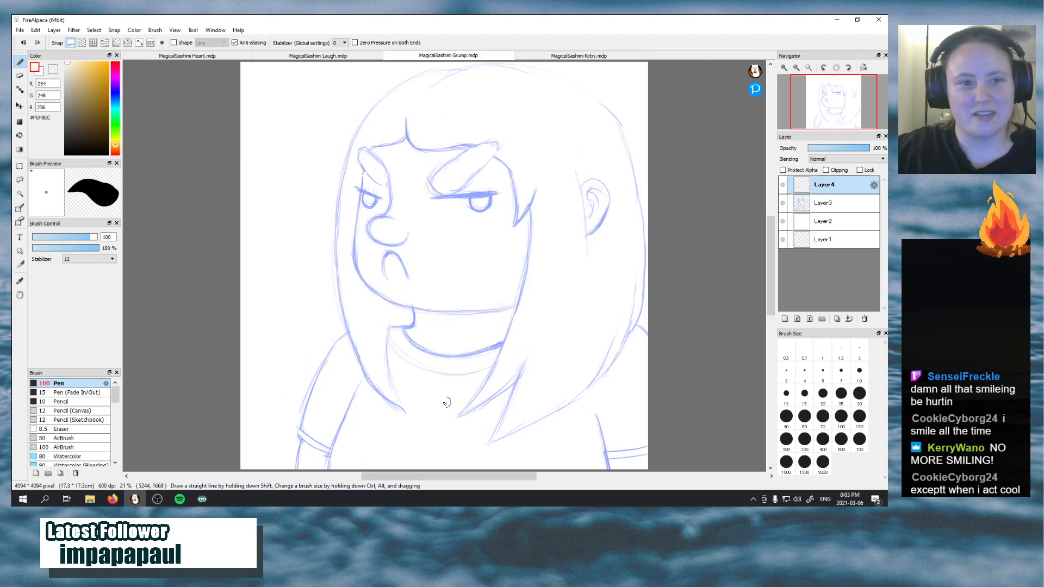
Set the Pen to black (#000000) with a brush size of 50
left_click(74, 151)
left_click_drag(73, 153, 66, 155)
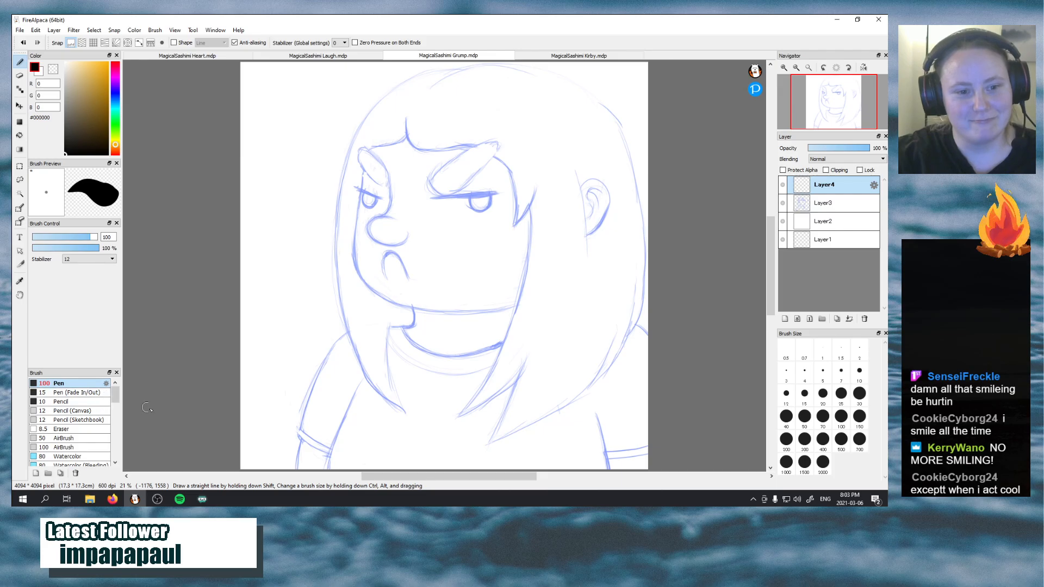
left_click(804, 417)
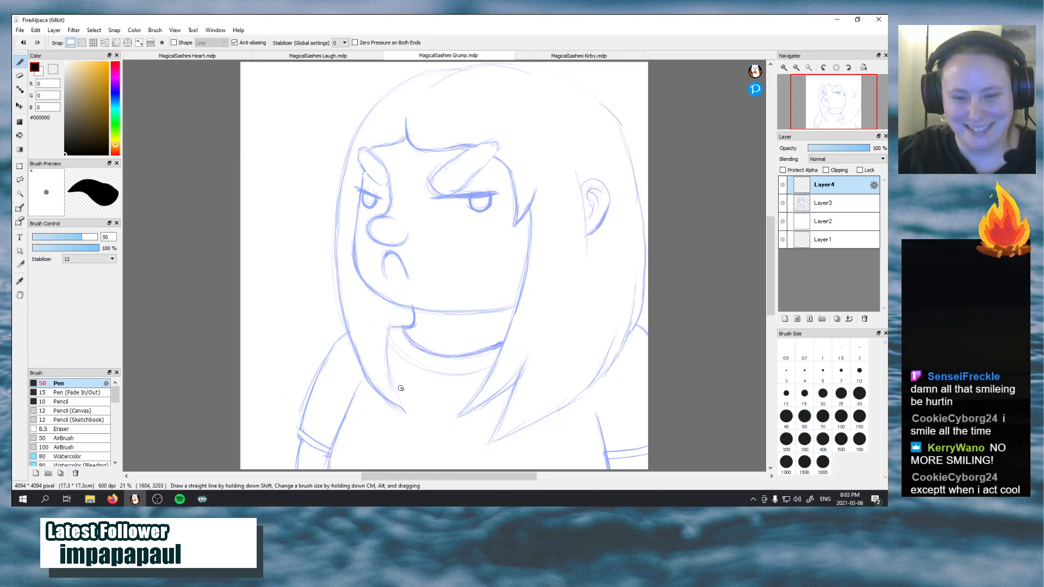
Ink the short curve beneath the chin on the new layer, redoing the stroke until it follows the sketch
mouse_move(403, 328)
left_mouse_down()
mouse_move(415, 305)
mouse_move(418, 320)
mouse_move(413, 305)
mouse_move(412, 329)
mouse_move(411, 307)
left_mouse_up()
key("ctrl+z")
key("ctrl+z")
key("ctrl+z")
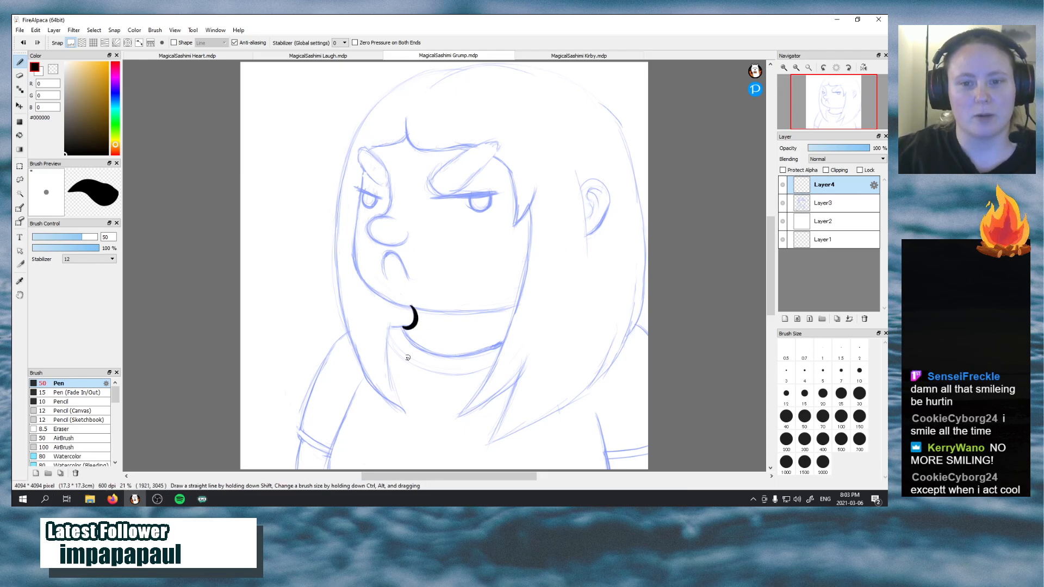
Ink the frowning mouth as a tapered black arch over the sketch
left_click(388, 277)
key("ctrl+z")
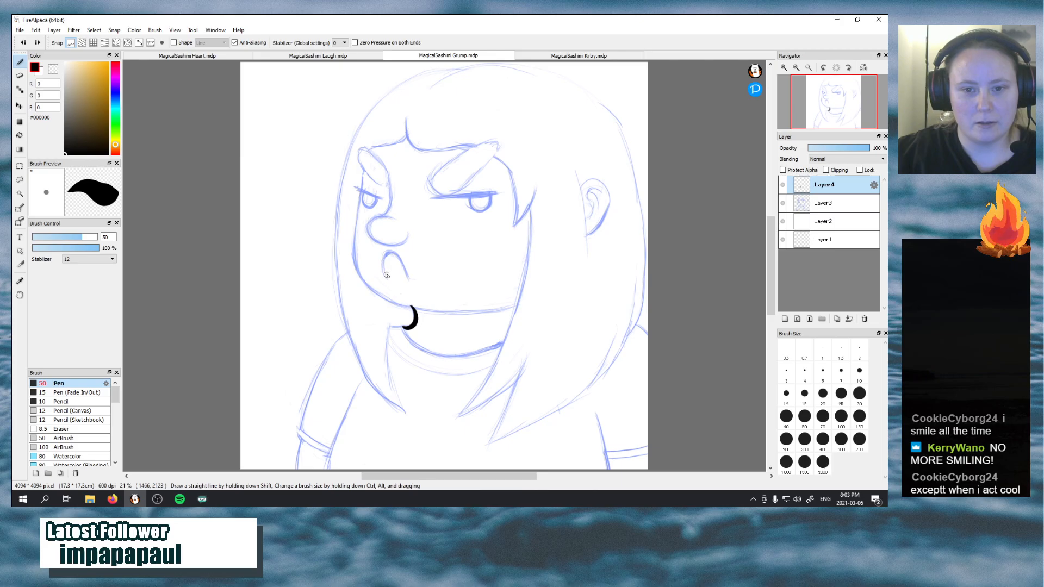
mouse_move(383, 275)
left_mouse_down()
mouse_move(393, 252)
mouse_move(411, 284)
mouse_move(387, 252)
mouse_move(408, 280)
mouse_move(397, 252)
mouse_move(410, 283)
left_mouse_up()
key("ctrl+z")
key("ctrl+z")
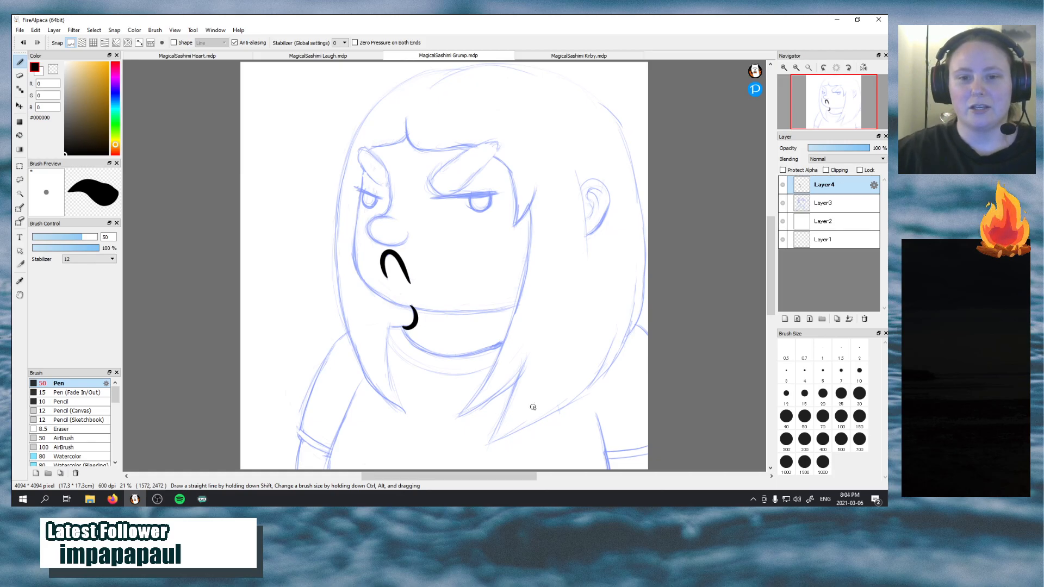
Ink the curved bridge of the nose from the nose tip up to the brow, undoing and redrawing the unsatisfactory strokes
left_click_drag(382, 218, 392, 172)
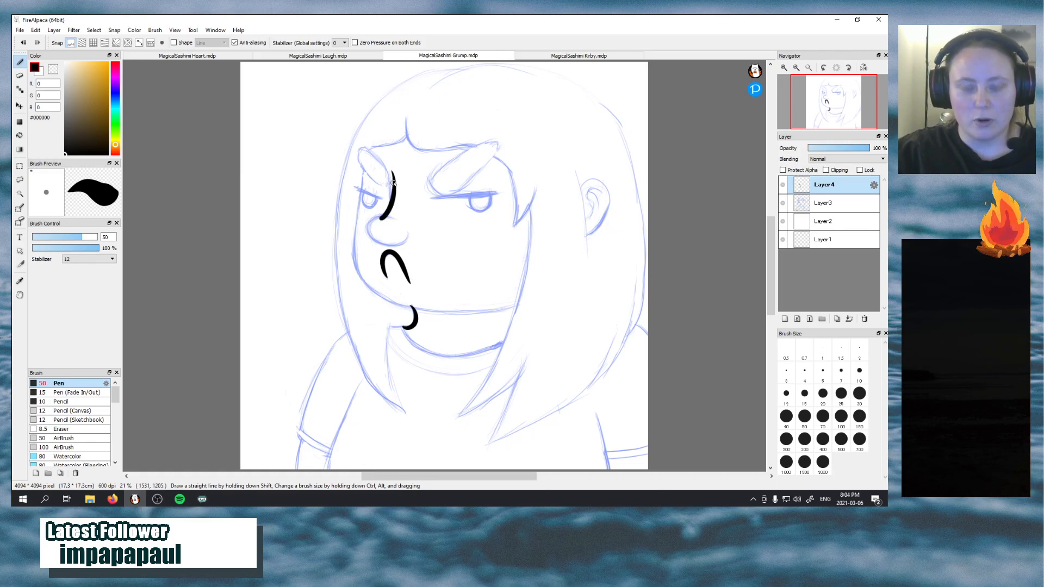
key("ctrl+z")
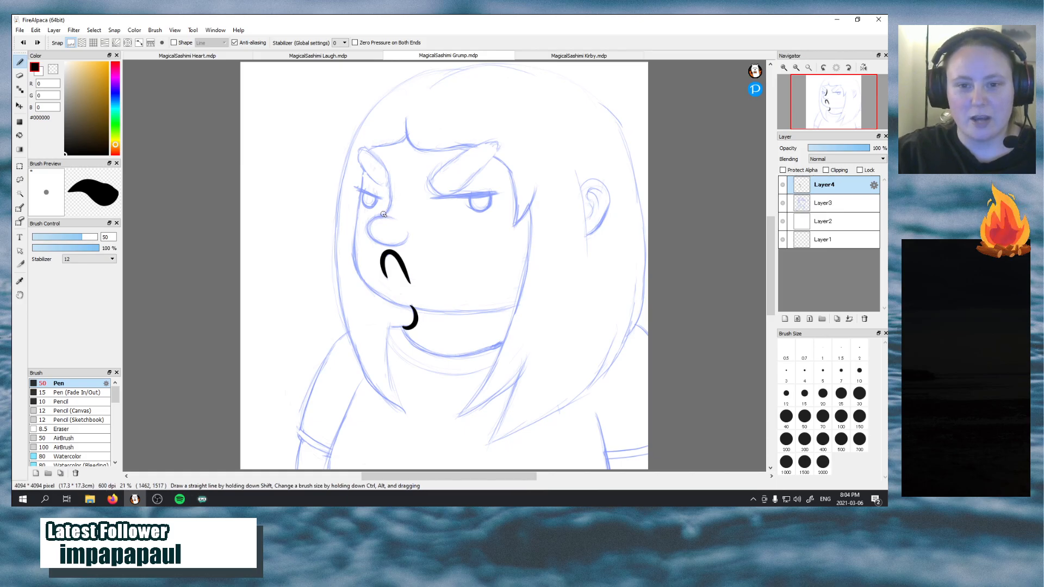
left_click_drag(380, 219, 388, 176)
key("ctrl+z")
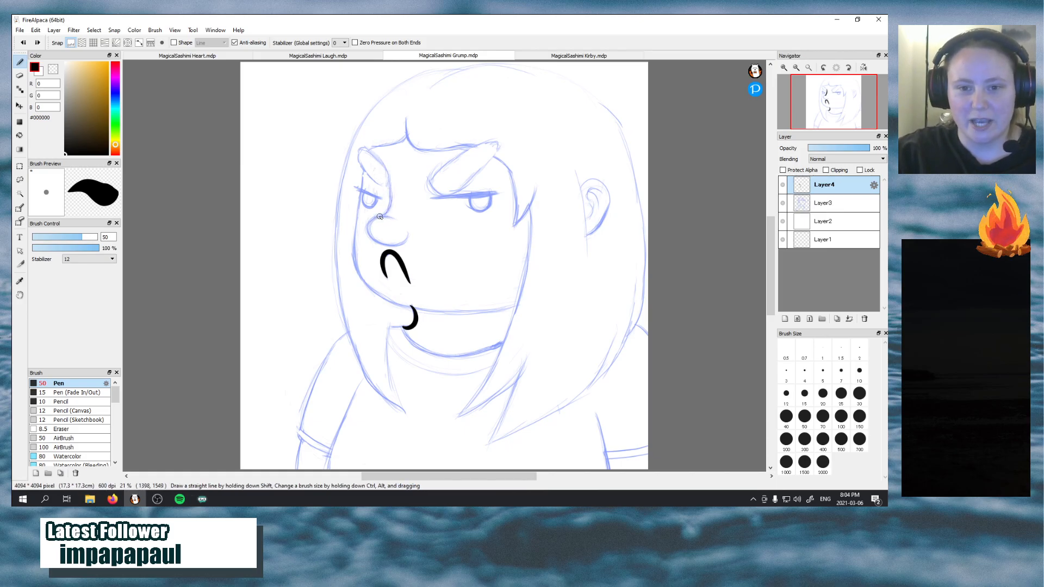
left_click_drag(381, 219, 389, 174)
key("ctrl+z")
left_click_drag(382, 218, 390, 175)
key("ctrl+z")
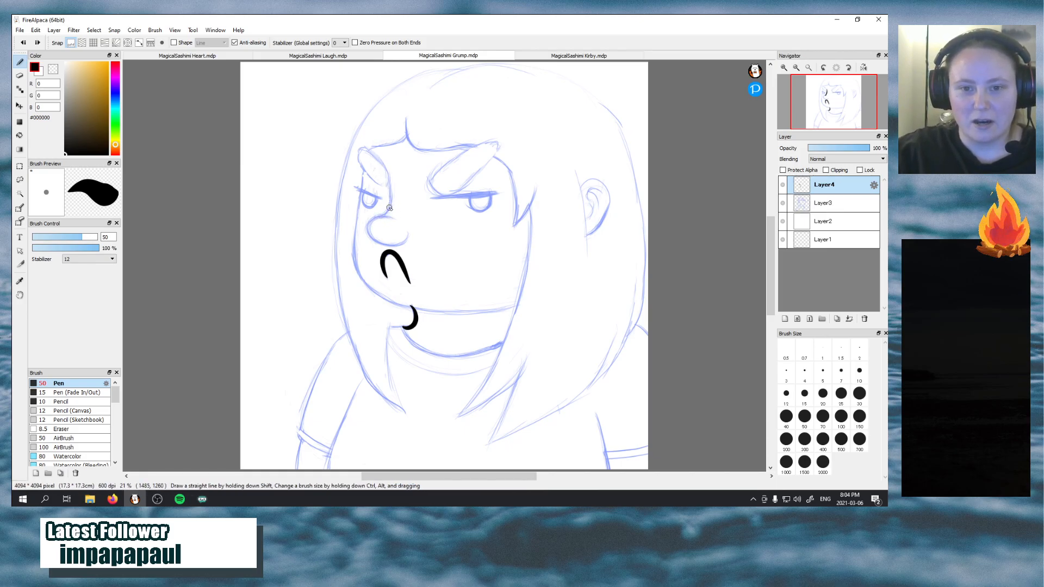
left_click_drag(381, 218, 388, 175)
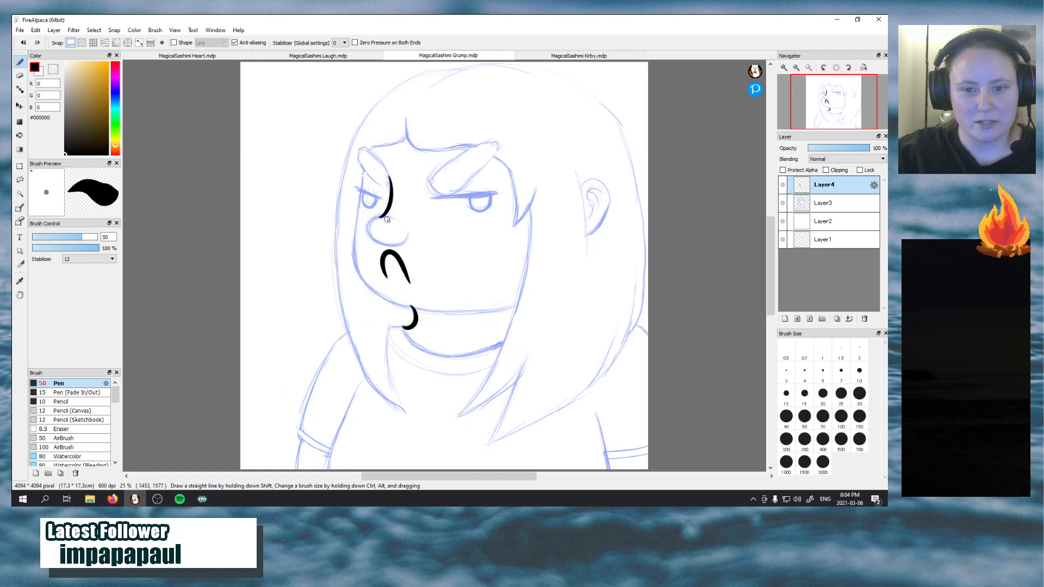
Ink the rounded nose outline below the bridge, undoing and redrawing strokes that miss the sketch
mouse_move(389, 218)
left_mouse_down()
mouse_move(397, 244)
mouse_move(368, 234)
mouse_move(405, 222)
mouse_move(368, 220)
mouse_move(396, 248)
mouse_move(394, 220)
mouse_move(378, 217)
mouse_move(370, 242)
mouse_move(399, 229)
left_mouse_up()
key("ctrl+z")
key("ctrl+z")
key("ctrl+z")
key("ctrl+z")
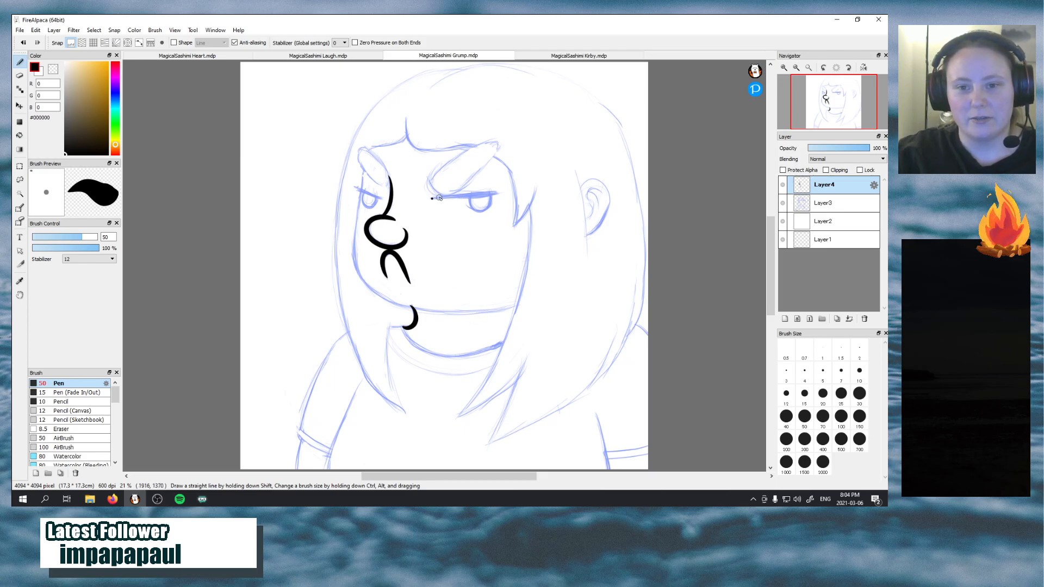
Ink the straight upper lid line of the larger eye, redrawing it until it slants slightly along the sketch
left_click_drag(432, 198, 500, 196)
key("ctrl+z")
left_click_drag(432, 197, 500, 195)
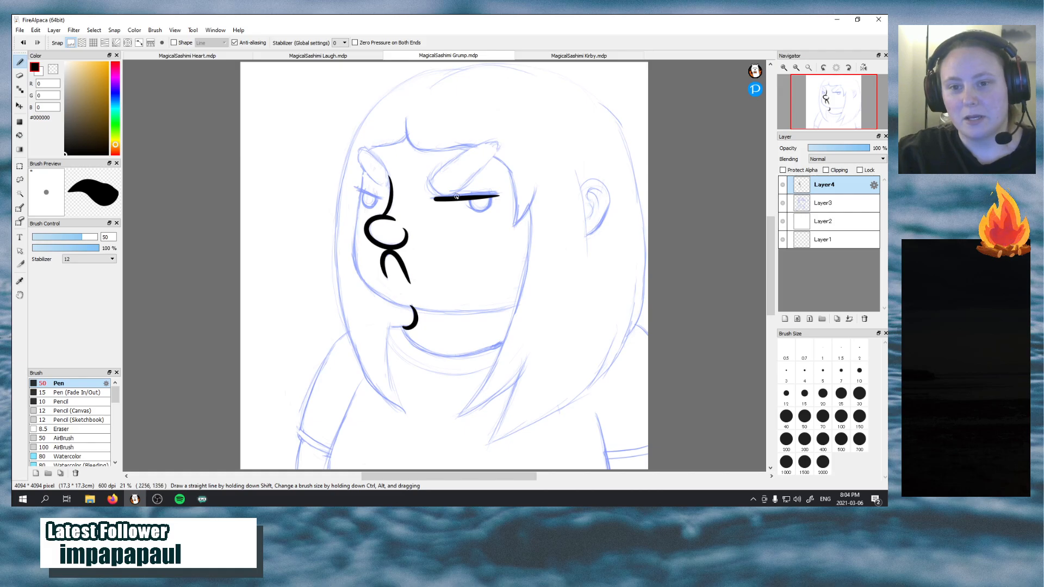
key("ctrl+z")
left_click_drag(432, 199, 500, 194)
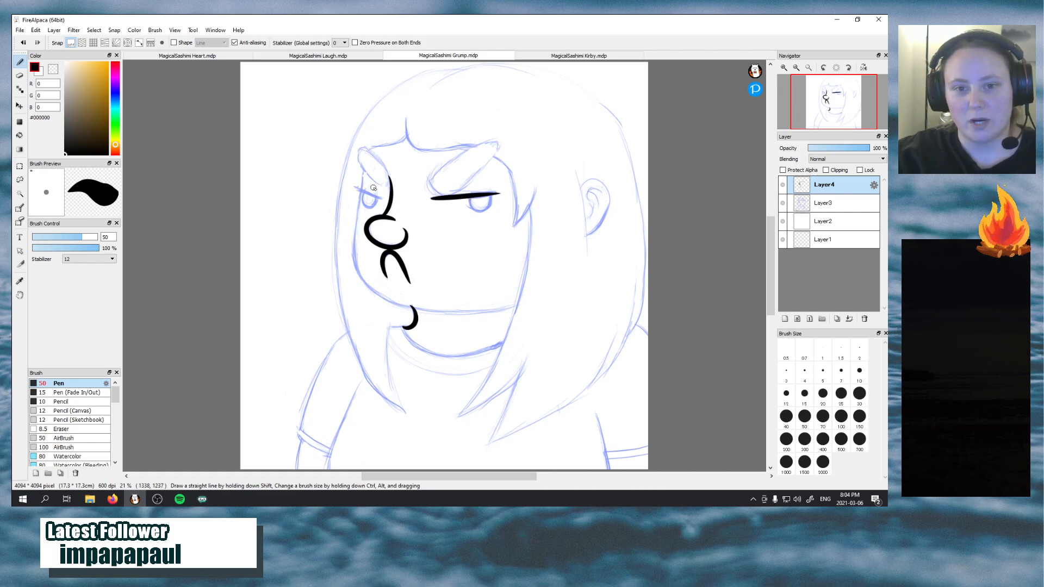
Ink the slanted upper lid of the smaller eye, and thicken the lid lines of both eyes
left_click_drag(354, 186, 387, 200)
key("ctrl+z")
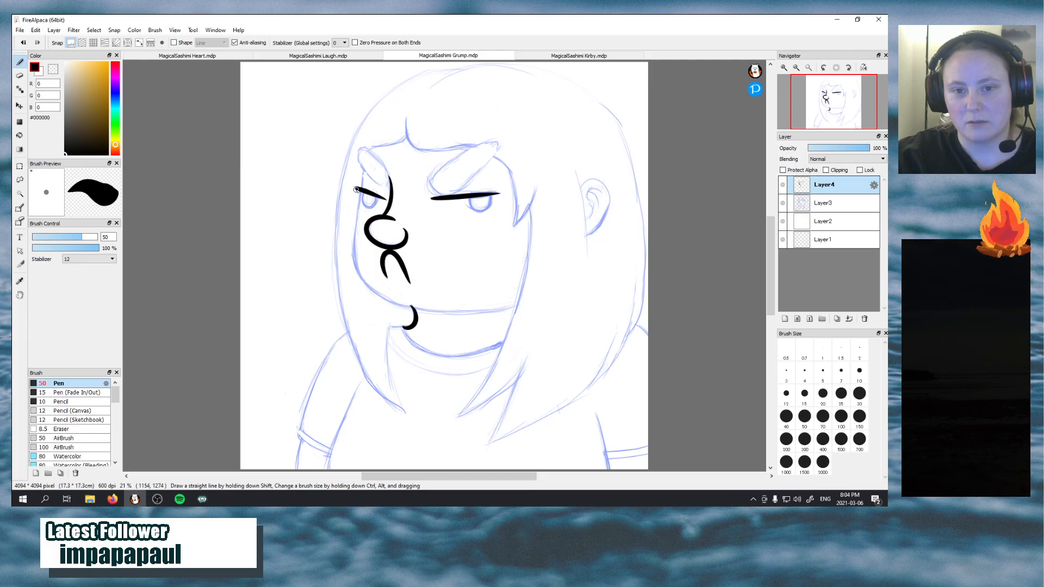
left_click_drag(356, 189, 391, 206)
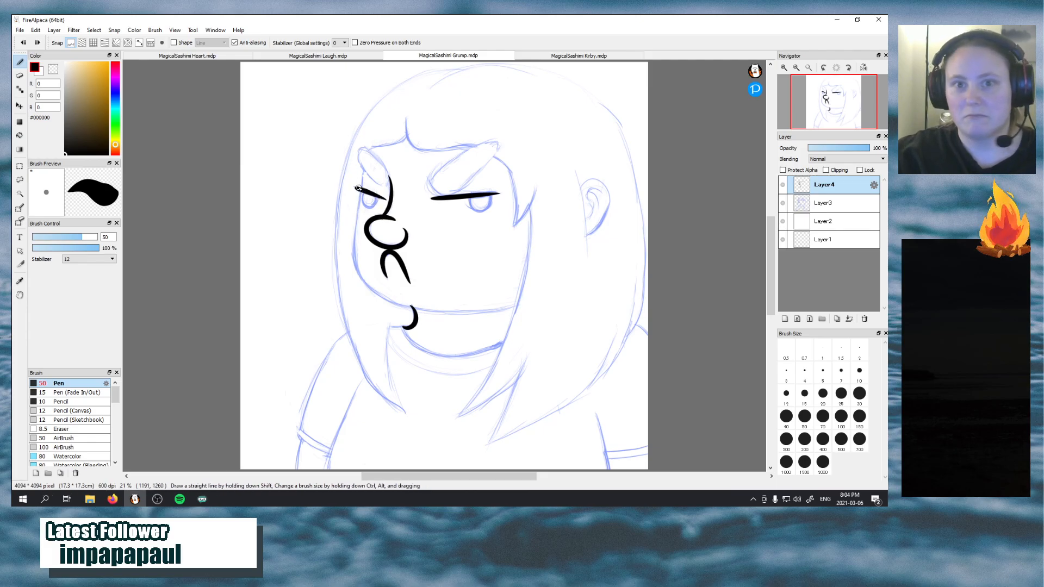
mouse_move(356, 187)
left_mouse_down()
mouse_move(390, 203)
mouse_move(383, 197)
mouse_move(499, 189)
left_mouse_up()
key("ctrl+z")
key("ctrl+z")
key("ctrl+z")
key("ctrl+z")
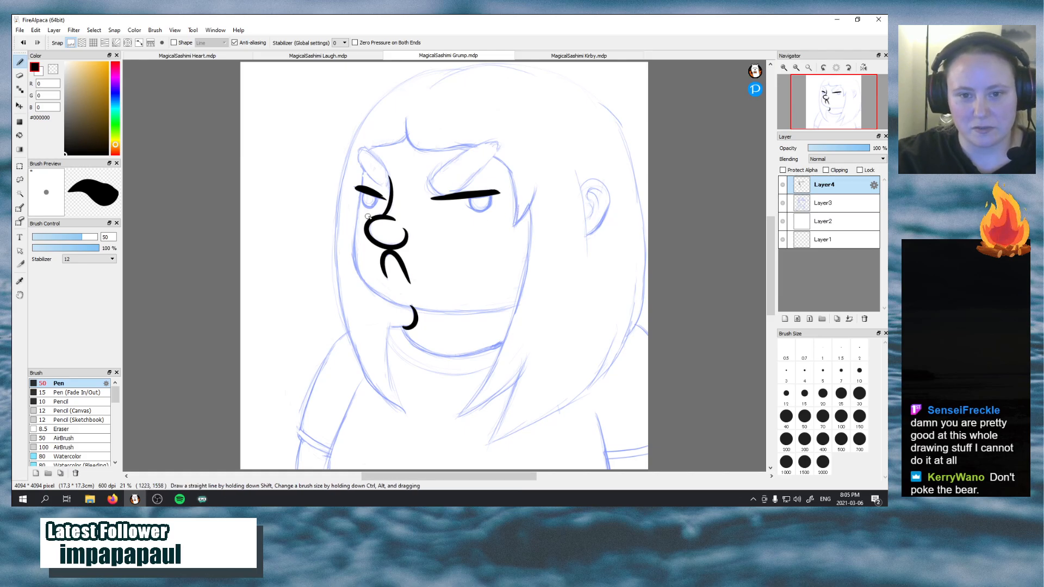
Ink the rounded eye outlines beneath the lids of both eyes
mouse_move(363, 188)
left_mouse_down()
mouse_move(373, 209)
mouse_move(385, 205)
mouse_move(375, 195)
left_mouse_up()
key("ctrl+z")
mouse_move(471, 202)
left_mouse_down()
mouse_move(481, 213)
mouse_move(491, 197)
left_mouse_up()
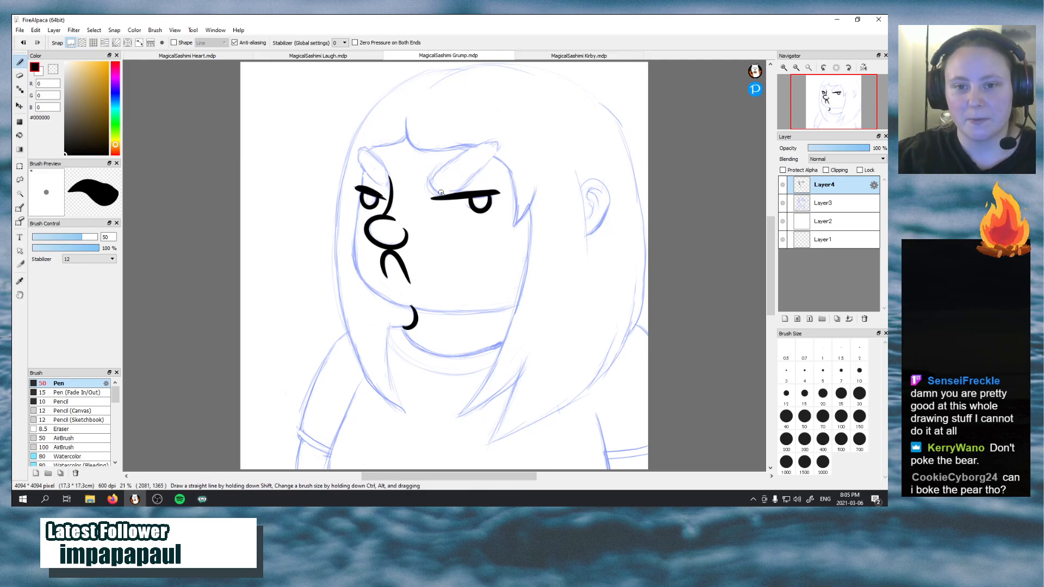
Ink the rounded inner end and both long edges of the eyebrow above the larger eye, redrawing strokes that miss the sketch
key("ctrl+z")
left_click_drag(442, 194, 440, 166)
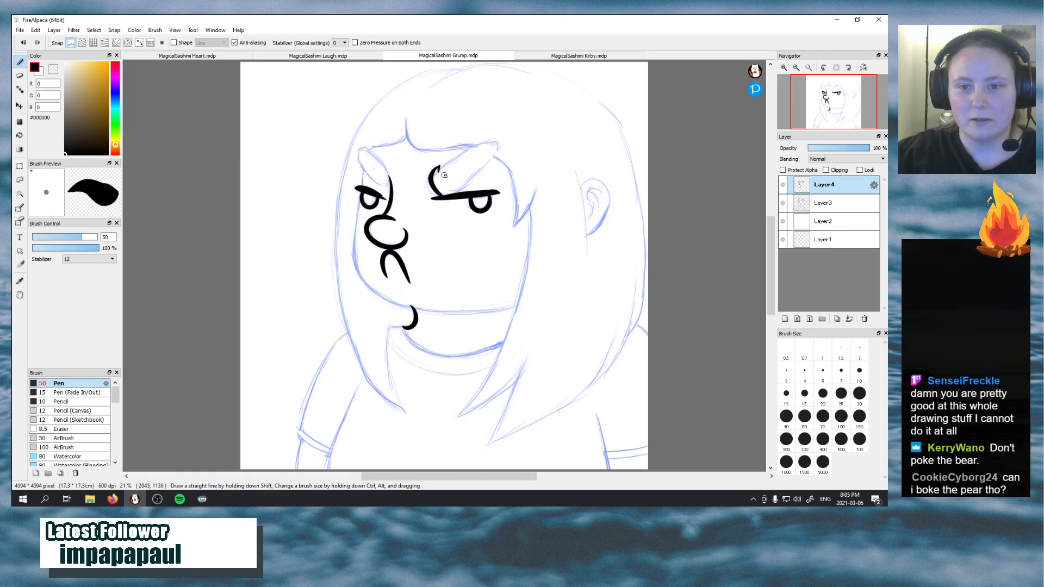
left_click_drag(433, 171, 444, 165)
key("ctrl+z")
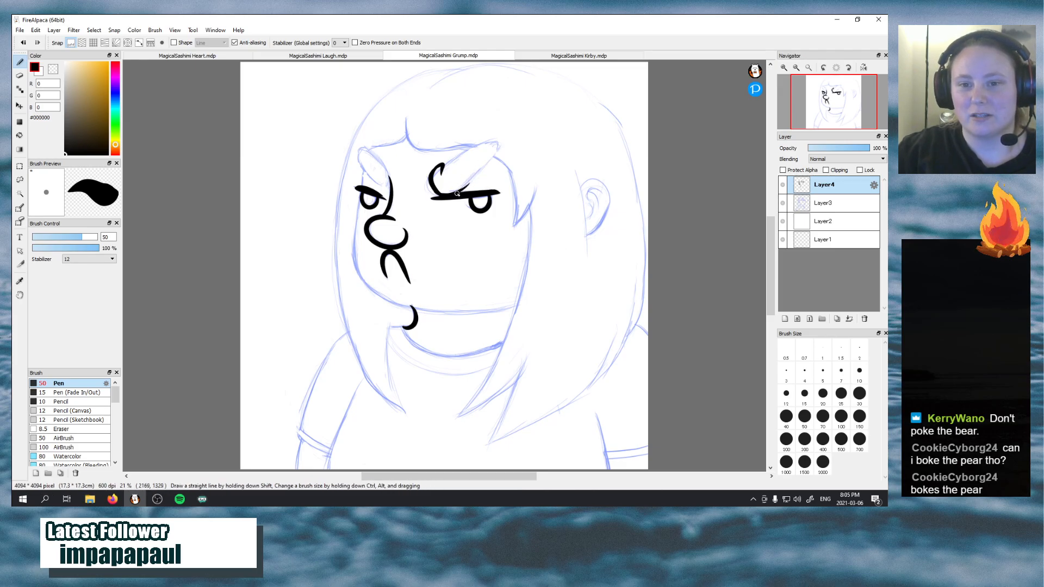
left_click_drag(457, 194, 496, 156)
key("ctrl+z")
mouse_move(459, 192)
left_mouse_down()
mouse_move(496, 156)
mouse_move(465, 157)
mouse_move(502, 143)
mouse_move(494, 158)
left_mouse_up()
key("ctrl+z")
key("ctrl+z")
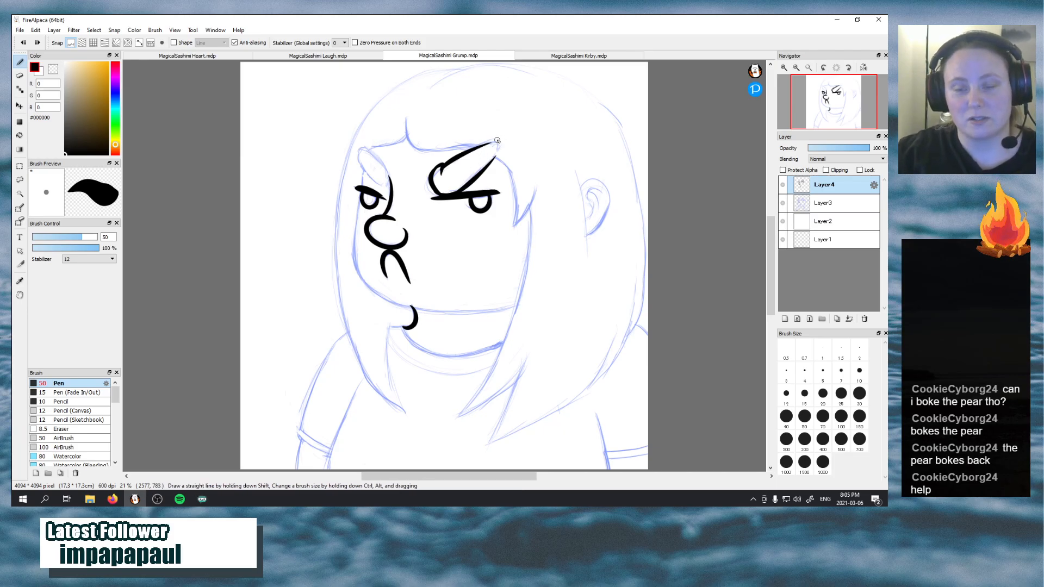
Close the outer tip of the larger eyebrow with a rounded stroke, undoing and redrawing it until both edges join
mouse_move(498, 150)
left_mouse_down()
mouse_move(466, 163)
mouse_move(489, 157)
mouse_move(486, 170)
mouse_move(501, 143)
mouse_move(474, 173)
mouse_move(484, 173)
mouse_move(486, 139)
mouse_move(483, 169)
mouse_move(495, 157)
mouse_move(480, 174)
mouse_move(483, 150)
left_mouse_up()
key("ctrl+z")
key("ctrl+z")
key("ctrl+z")
key("ctrl+z")
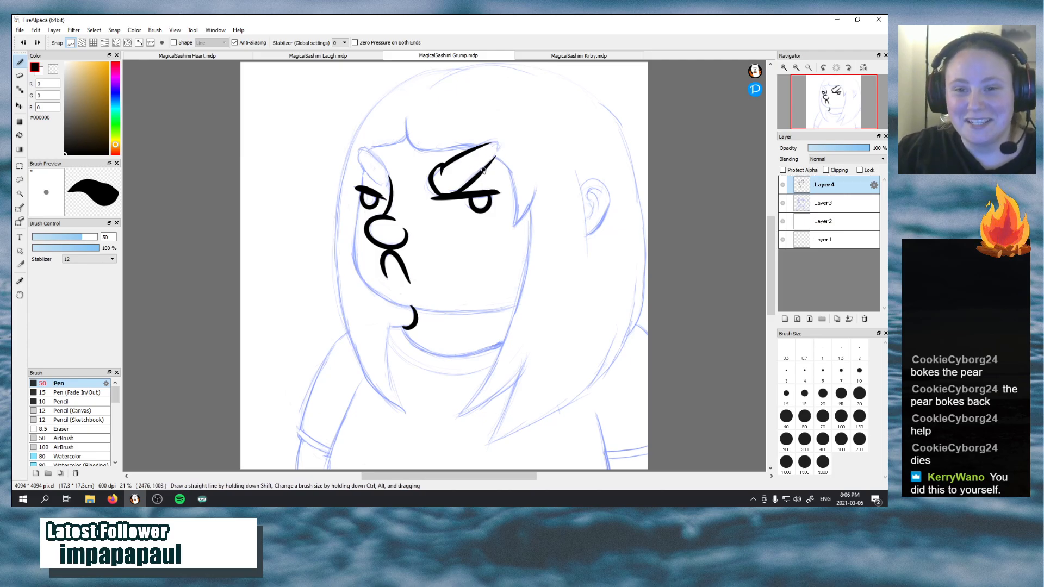
mouse_move(494, 159)
left_mouse_down()
mouse_move(496, 143)
mouse_move(479, 146)
mouse_move(479, 166)
left_mouse_up()
key("ctrl+z")
key("ctrl+z")
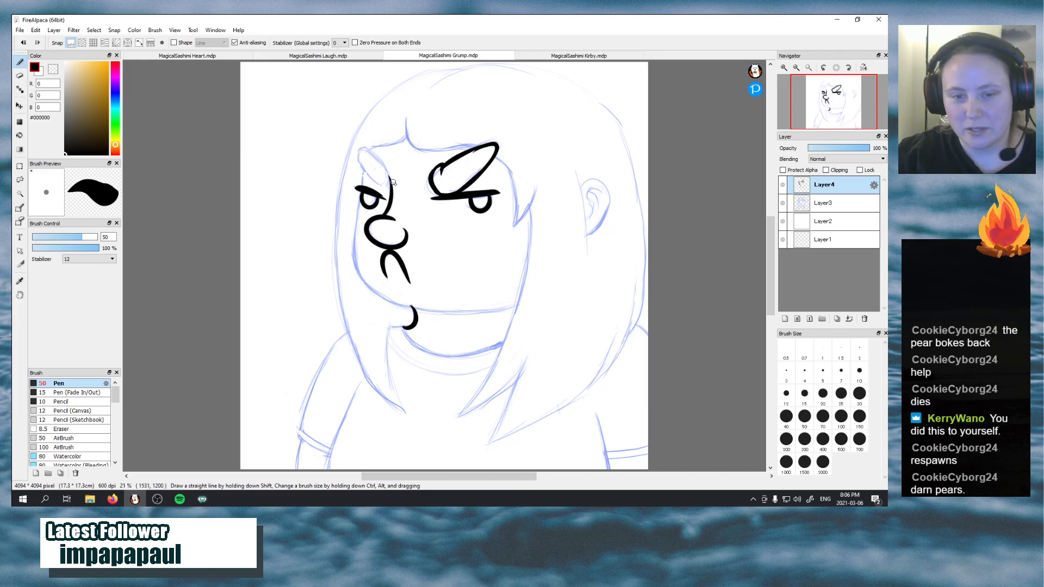
Ink the inner end and the slanted lower edge of the eyebrow above the smaller eye, redrawing the edge along the sketch
mouse_move(383, 186)
left_mouse_down()
mouse_move(389, 167)
mouse_move(393, 189)
left_mouse_up()
key("ctrl+z")
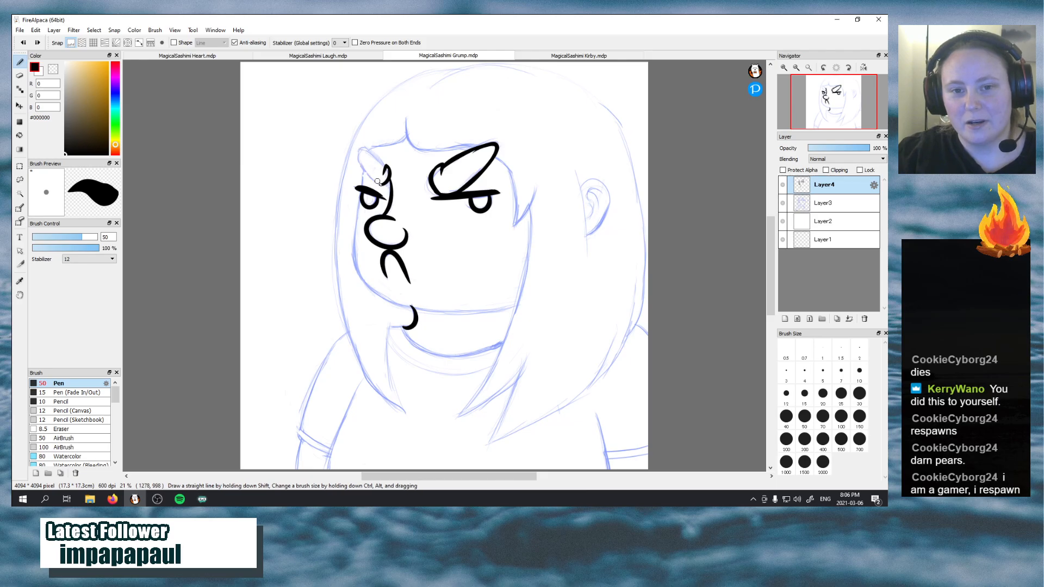
left_click_drag(383, 184, 357, 146)
key("ctrl+z")
left_click_drag(382, 183, 356, 145)
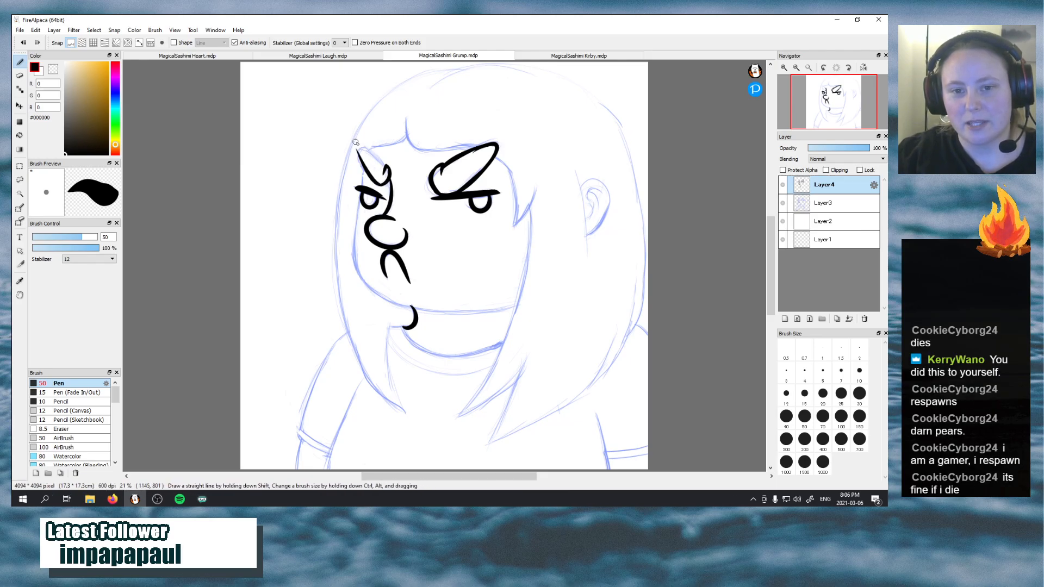
key("ctrl+z")
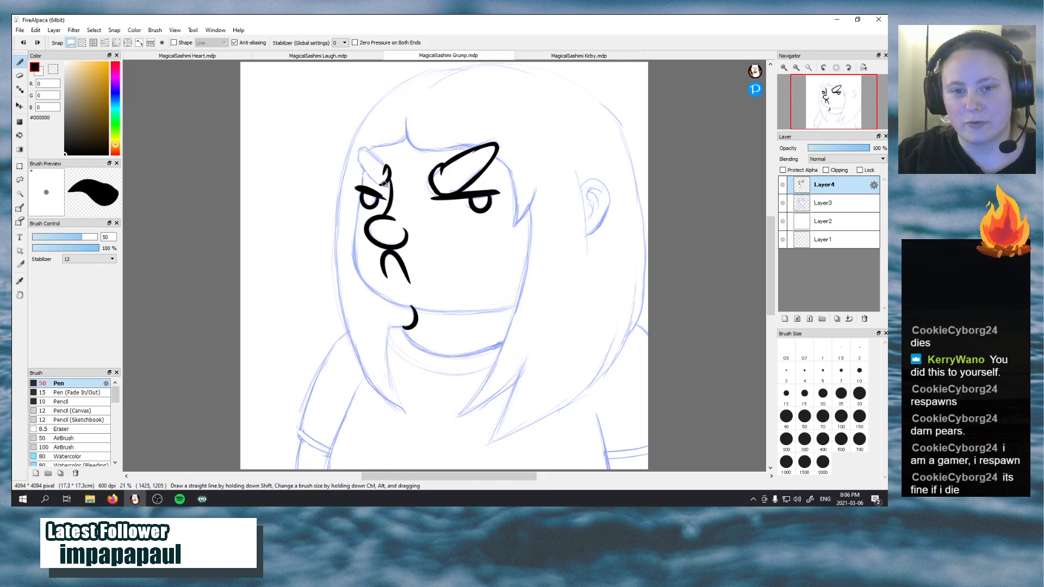
left_click_drag(383, 184, 357, 147)
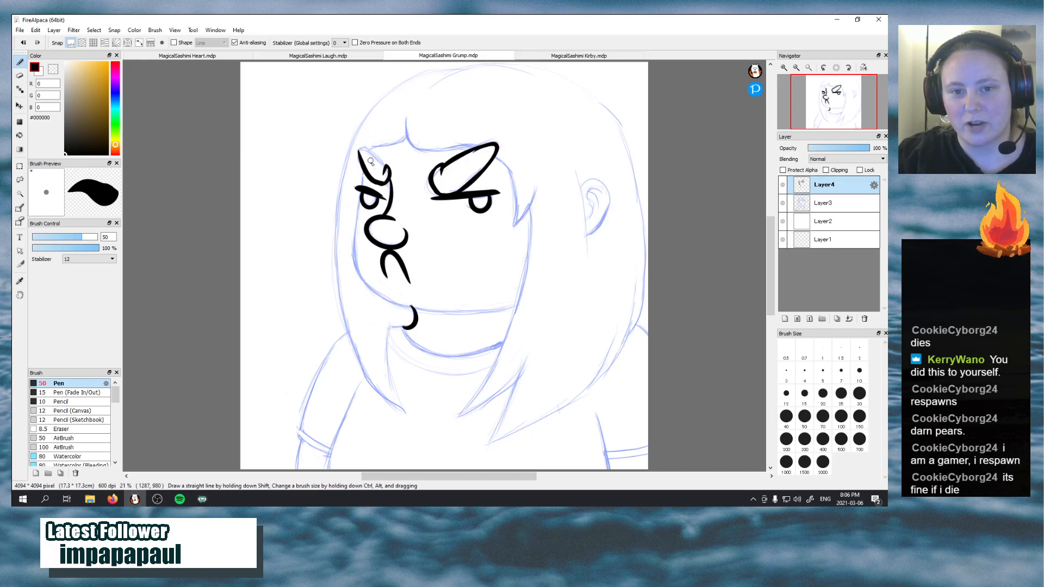
key("ctrl+z")
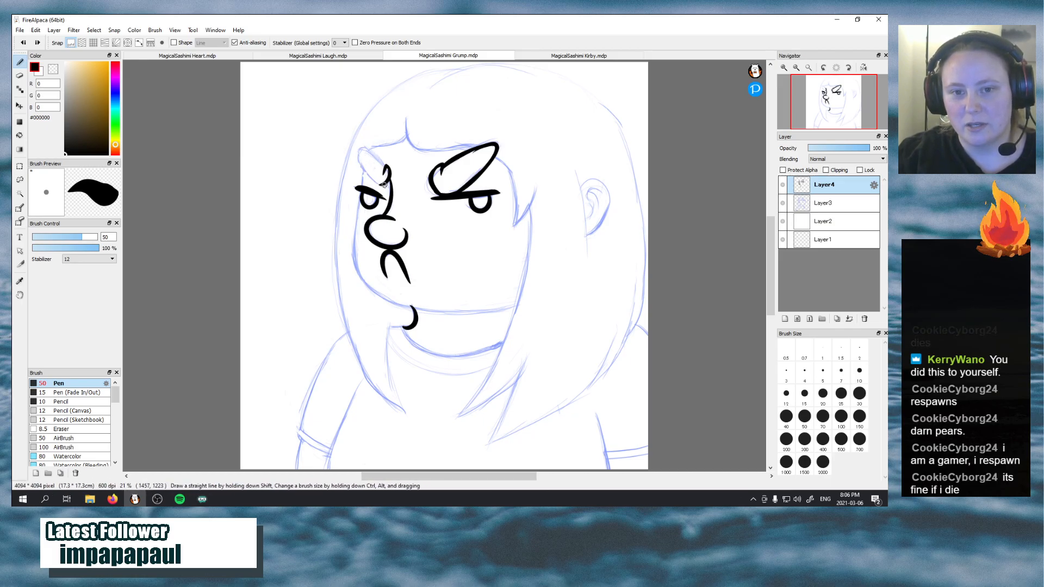
left_click_drag(384, 184, 358, 154)
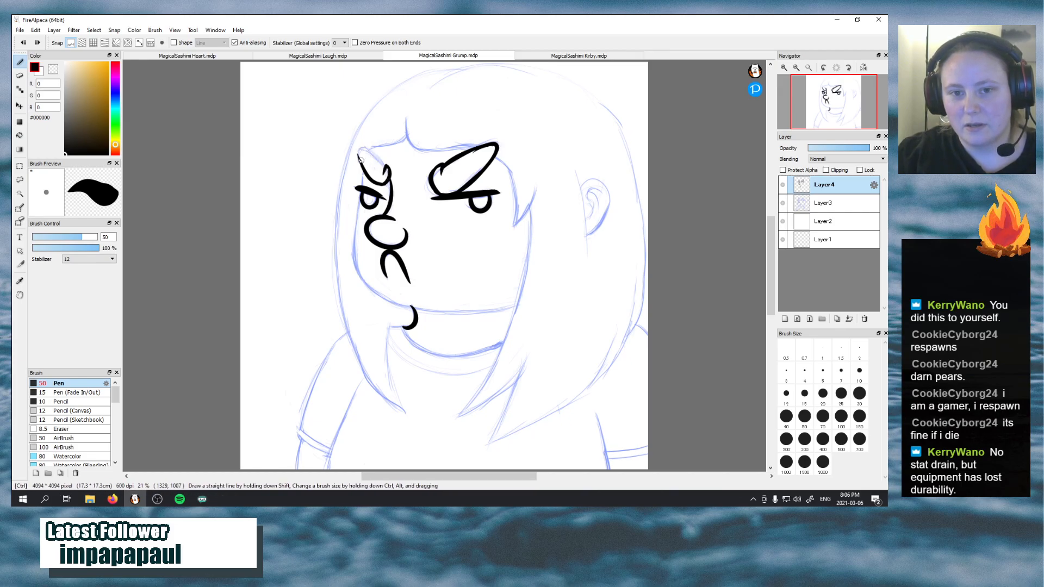
Close the smaller eyebrow with its upper edge, undoing strokes that stray from the sketch
mouse_move(384, 165)
left_mouse_down()
mouse_move(354, 146)
mouse_move(357, 154)
left_mouse_up()
key("ctrl+z")
key("ctrl+z")
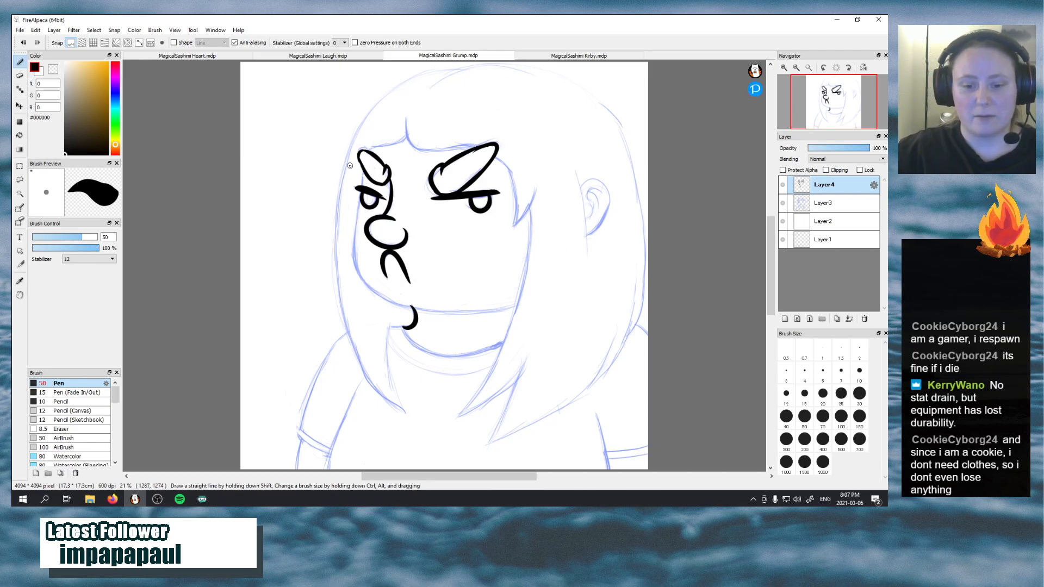
Ink the cheek contour from the smaller eye down past the nose, redrawing it until it follows the sketch
left_click_drag(363, 167, 353, 248)
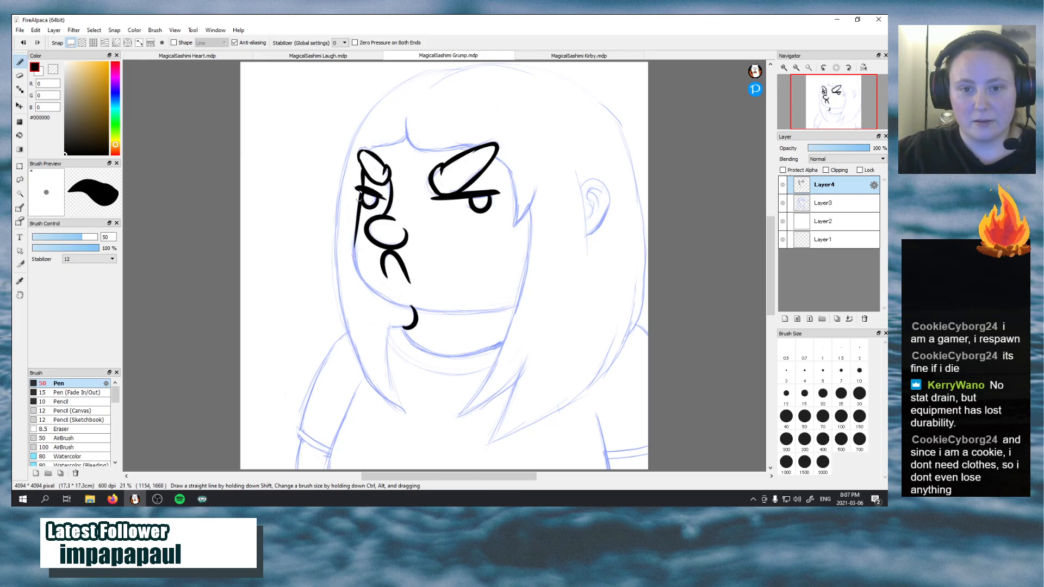
key("ctrl+z")
left_click_drag(363, 188, 356, 252)
key("ctrl+z")
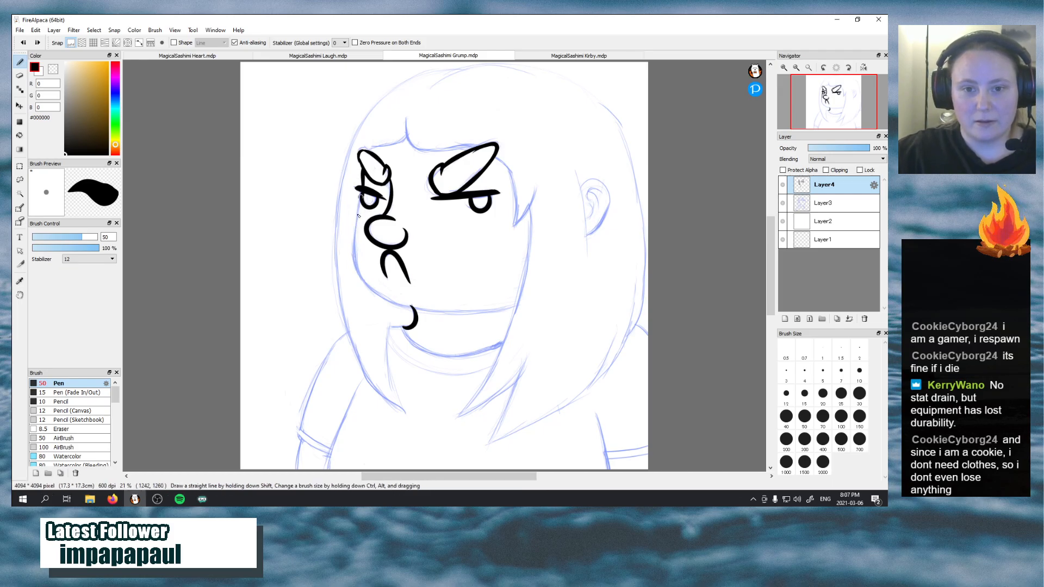
mouse_move(363, 195)
left_mouse_down()
mouse_move(360, 266)
mouse_move(404, 298)
left_mouse_up()
key("ctrl+z")
Ink the jawline from the lower cheek across the chin to the hair edge on the far side of the face
mouse_move(357, 262)
left_mouse_down()
mouse_move(381, 297)
mouse_move(441, 308)
left_mouse_up()
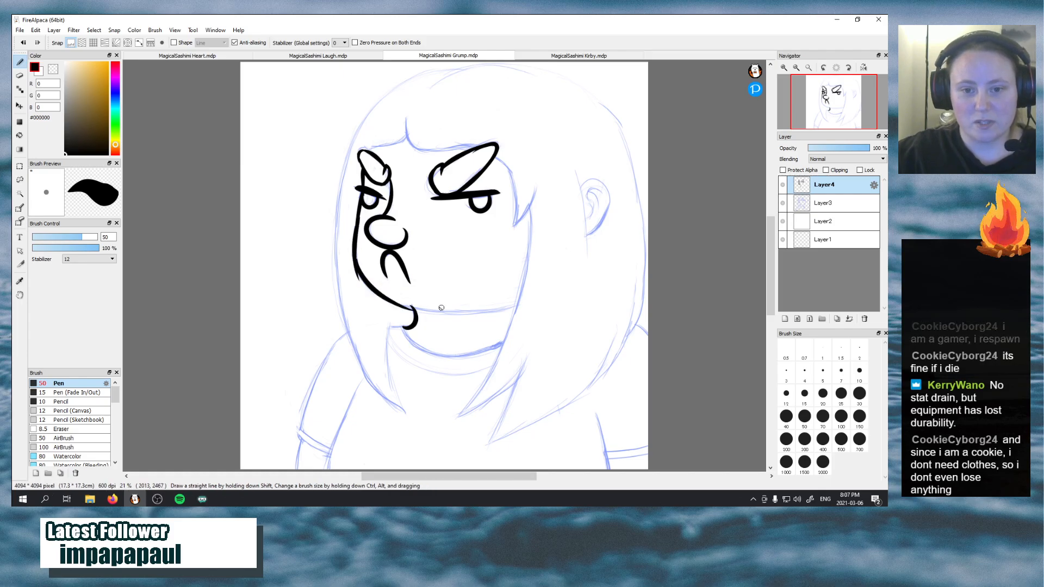
key("ctrl+z")
mouse_move(354, 263)
left_mouse_down()
mouse_move(423, 313)
mouse_move(429, 302)
mouse_move(512, 303)
left_mouse_up()
key("ctrl+z")
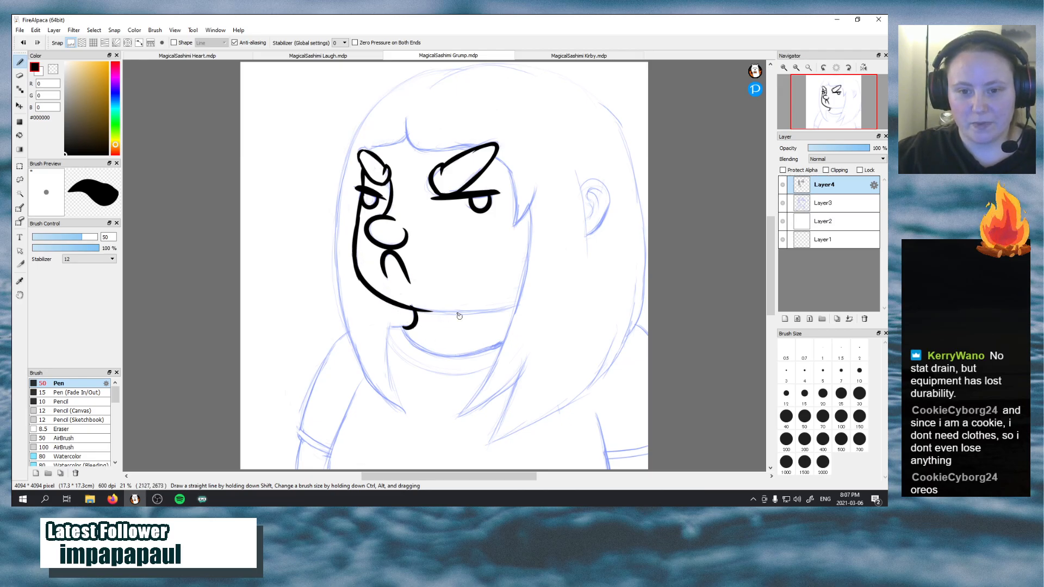
left_click_drag(416, 312, 519, 302)
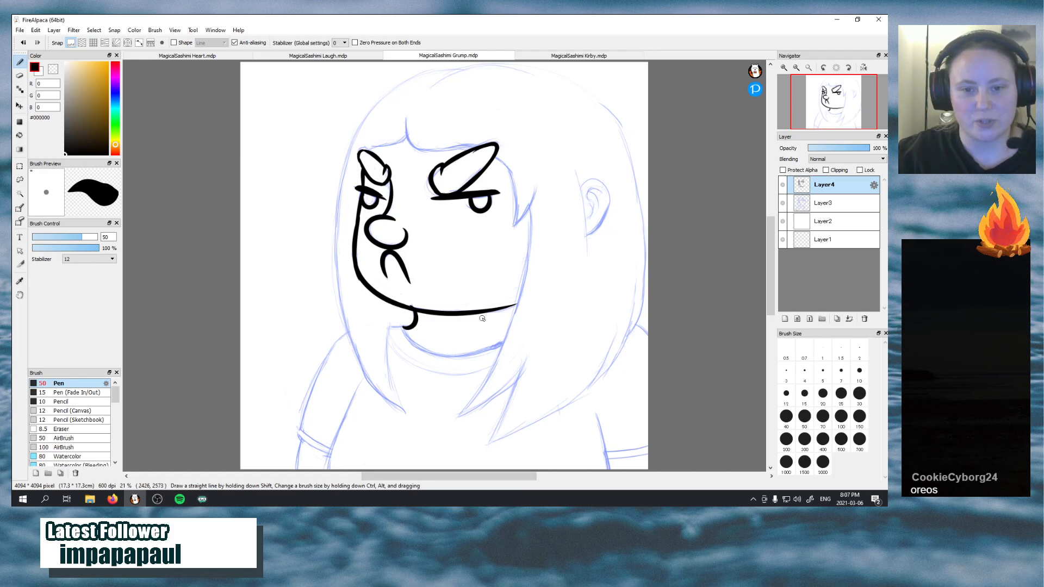
Ink the curved line beneath the jaw from the small chin hook to the hair edge, redrawing it until it follows the sketch
mouse_move(402, 328)
left_mouse_down()
mouse_move(498, 350)
mouse_move(498, 339)
mouse_move(482, 352)
mouse_move(505, 337)
left_mouse_up()
key("ctrl+z")
key("ctrl+z")
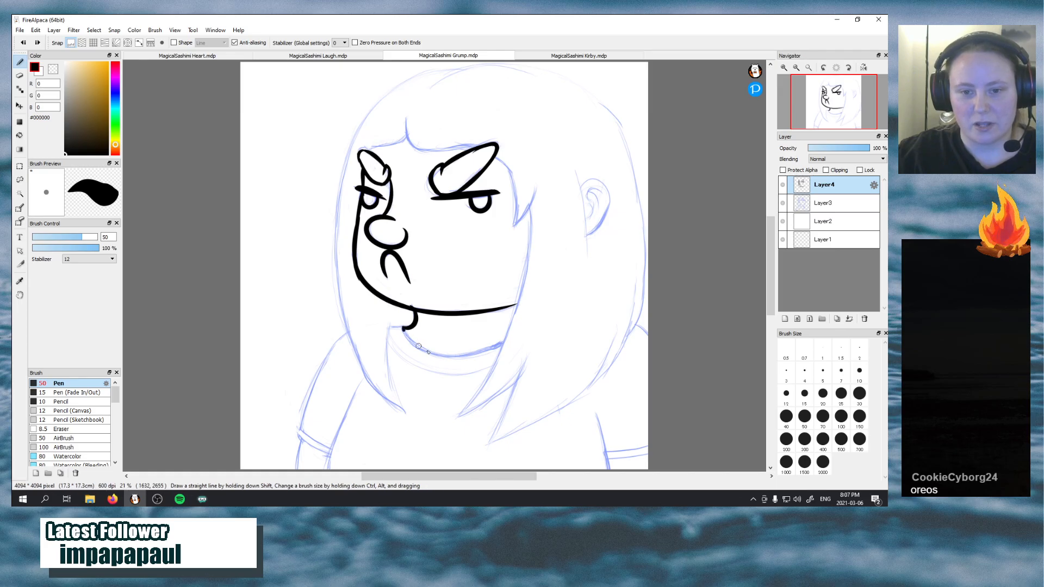
left_click_drag(403, 329, 503, 338)
key("ctrl+z")
left_click_drag(402, 328, 505, 343)
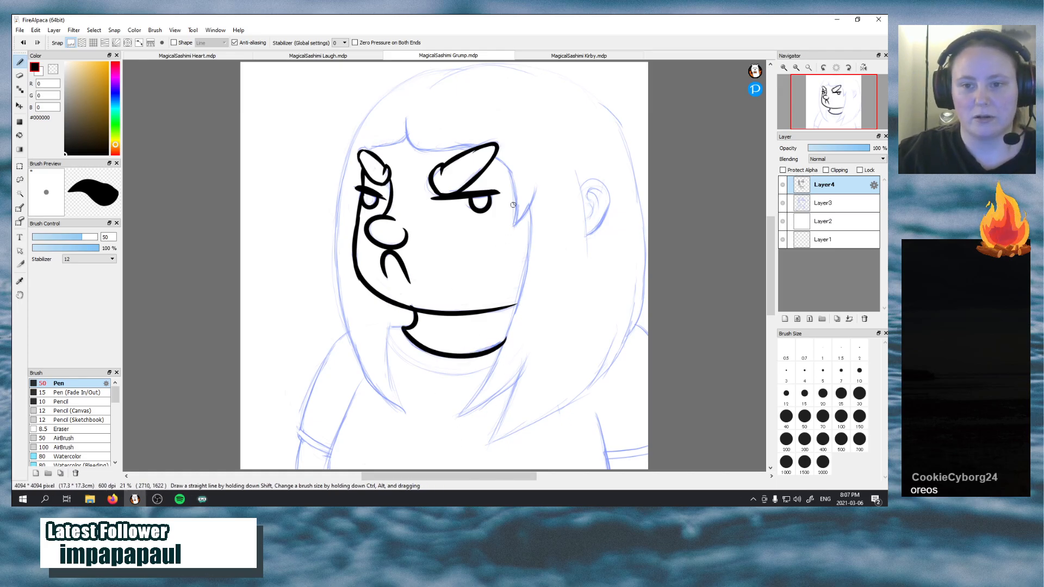
Ink the front edge of the hair tuft from the larger eyebrow's outer tip down to a point beside the eye
left_click_drag(496, 158, 516, 226)
key("ctrl+z")
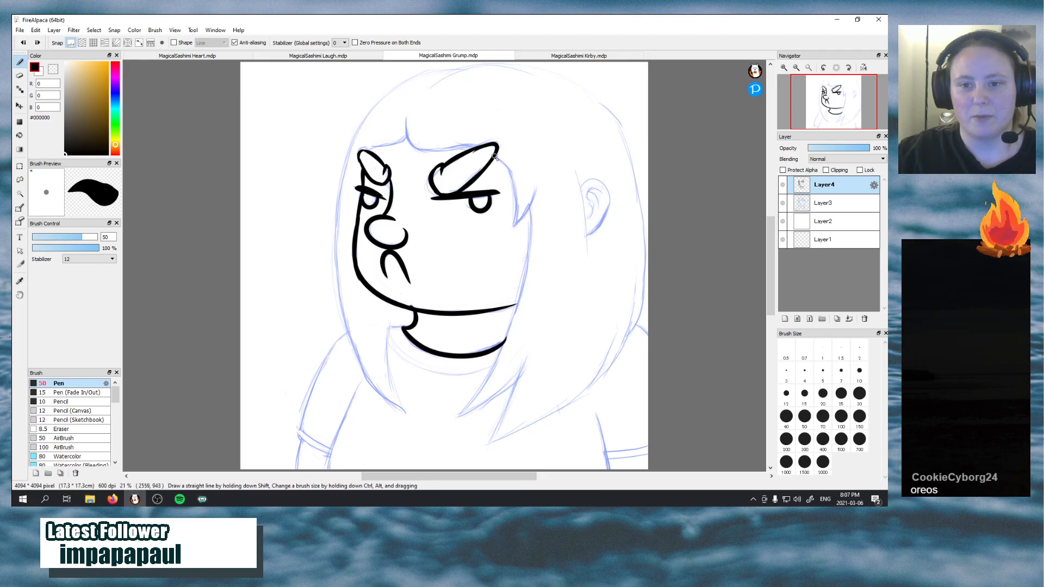
mouse_move(496, 158)
left_mouse_down()
mouse_move(517, 207)
mouse_move(517, 182)
left_mouse_up()
key("ctrl+z")
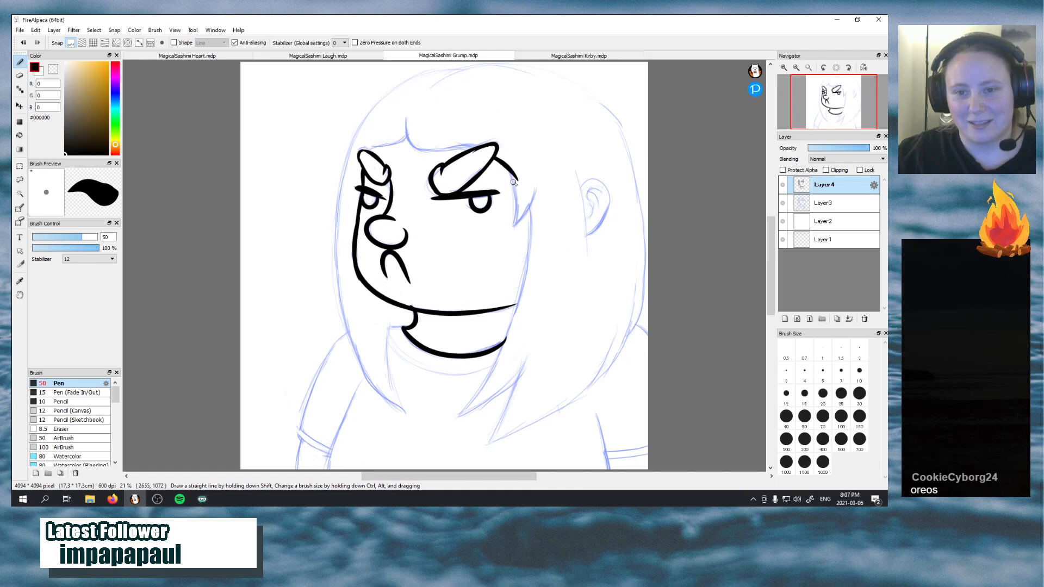
left_click_drag(511, 168, 511, 225)
key("ctrl+z")
left_click_drag(510, 169, 514, 220)
key("ctrl+z")
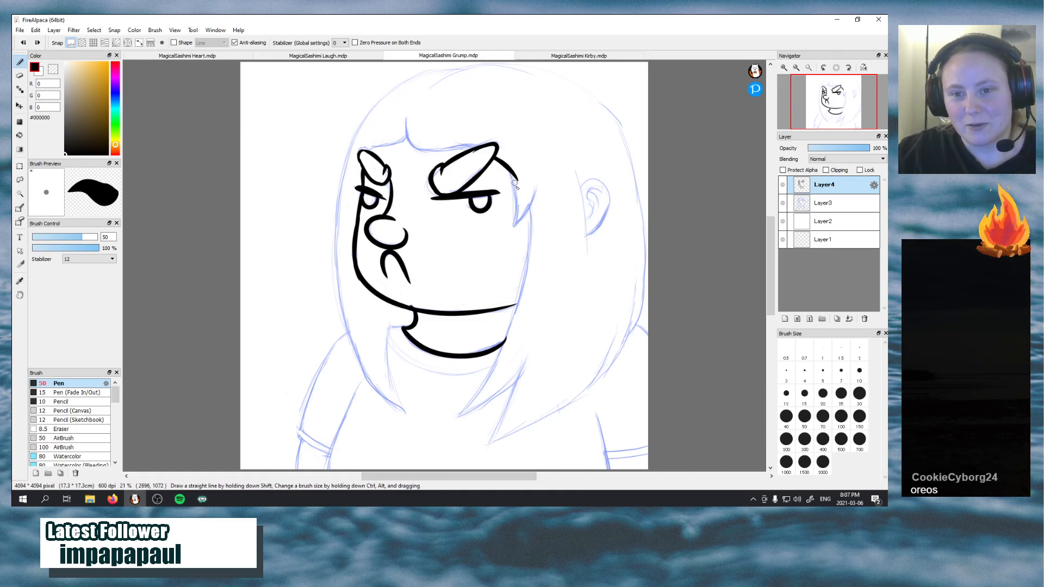
mouse_move(514, 184)
left_mouse_down()
mouse_move(507, 231)
mouse_move(535, 188)
left_mouse_up()
key("ctrl+z")
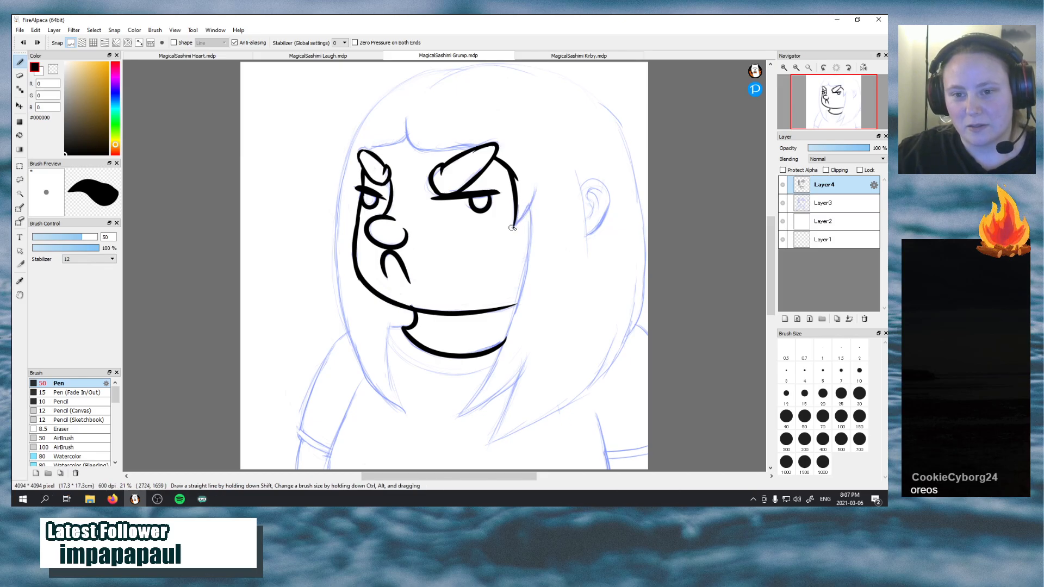
Ink the back edge of the hair tuft upward from its point, redrawing it until it tapers cleanly
left_click_drag(513, 225, 536, 188)
key("ctrl+z")
left_click_drag(514, 225, 540, 181)
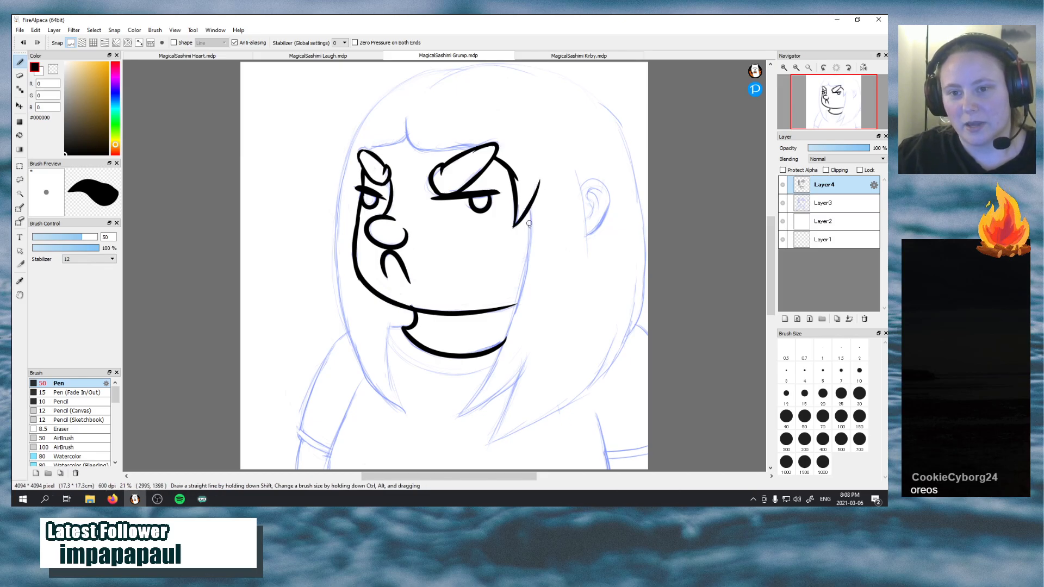
key("ctrl+z")
left_click_drag(512, 227, 540, 178)
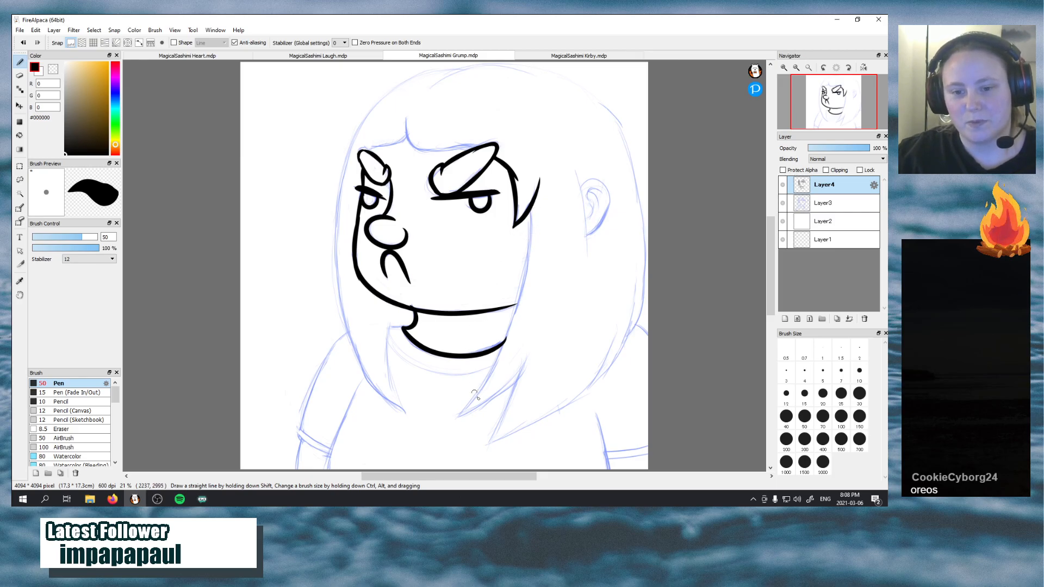
Ink the long inner hair edge from the pointed lower tip up past the jawline, redrawing it along the sketch
mouse_move(461, 416)
left_mouse_down()
mouse_move(536, 222)
mouse_move(503, 346)
mouse_move(474, 377)
mouse_move(518, 319)
mouse_move(523, 267)
left_mouse_up()
key("ctrl+z")
key("ctrl+z")
key("ctrl+z")
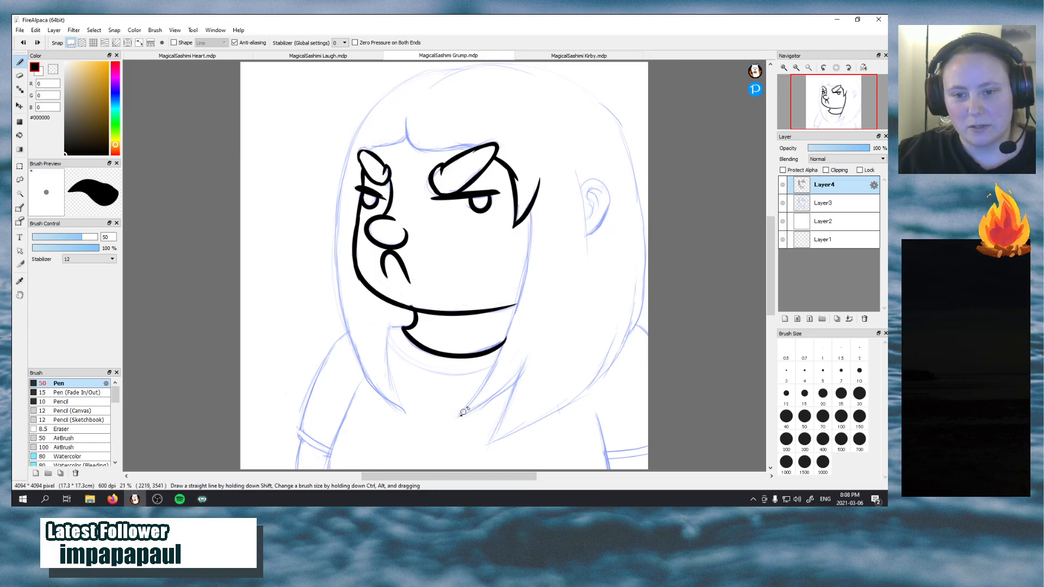
mouse_move(461, 414)
left_mouse_down()
mouse_move(531, 288)
mouse_move(526, 267)
left_mouse_up()
key("ctrl+z")
mouse_move(461, 414)
left_mouse_down()
mouse_move(502, 351)
mouse_move(524, 273)
left_mouse_up()
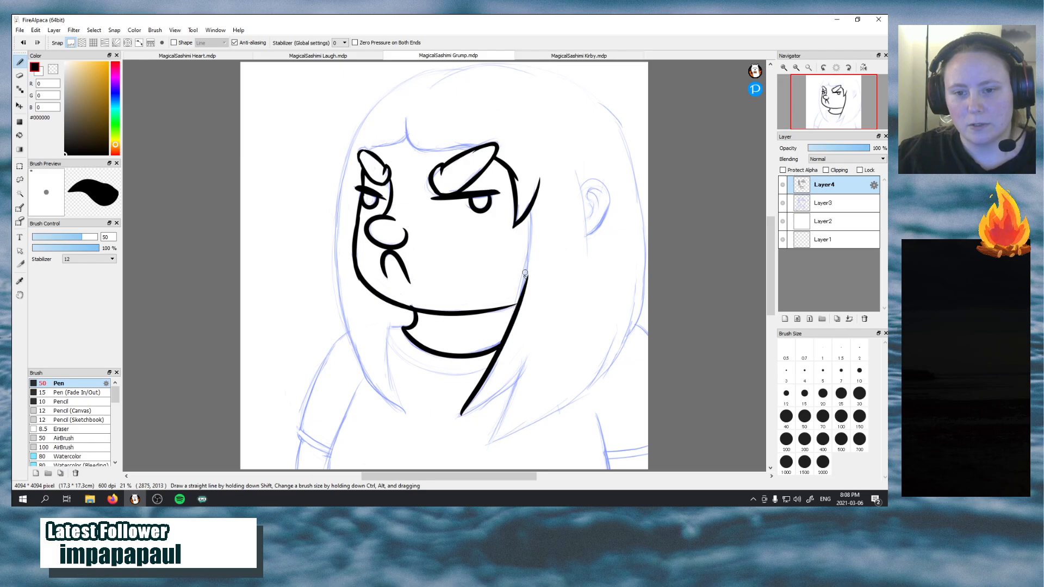
Extend the inner hair edge from the jawline up to the tuft beside the eye, and blend where the strokes meet
mouse_move(515, 310)
left_mouse_down()
mouse_move(530, 209)
mouse_move(519, 298)
mouse_move(525, 249)
left_mouse_up()
key("ctrl+z")
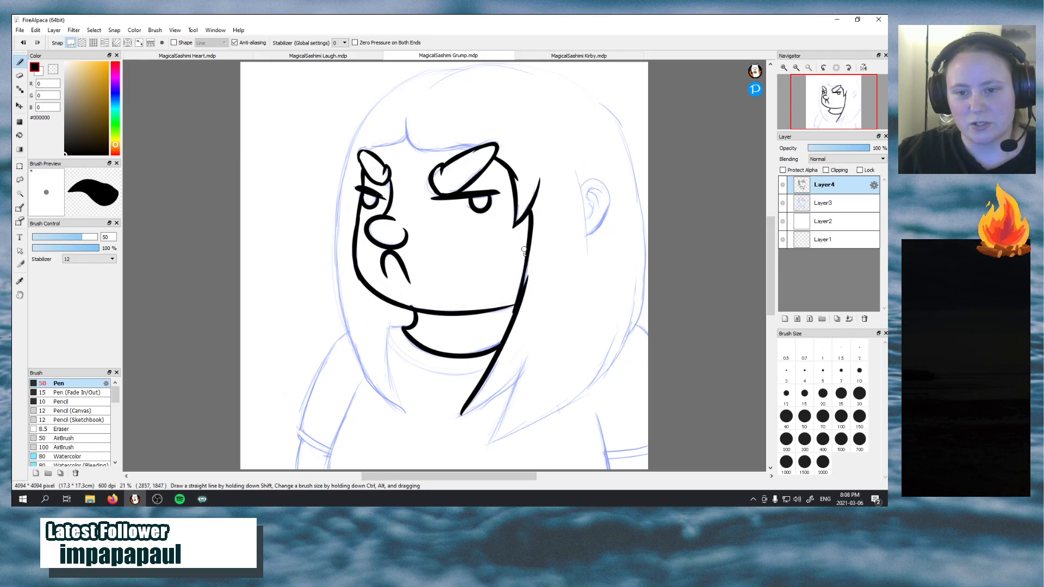
key("ctrl+z")
left_click_drag(516, 310, 525, 248)
key("ctrl+z")
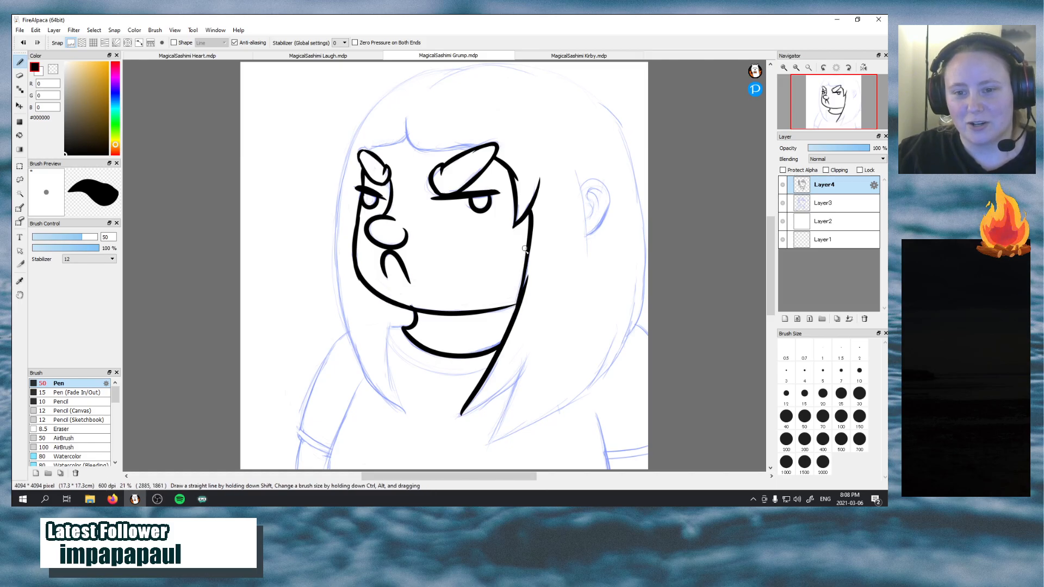
left_click_drag(520, 294, 524, 257)
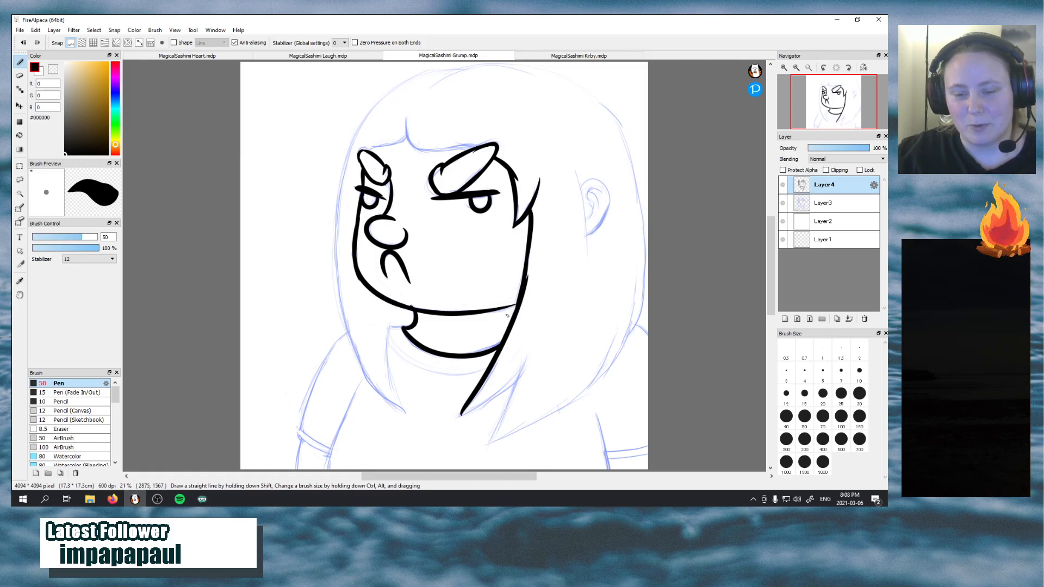
Ink the notch between the two pointed hair ends below the jaw, redrawing strokes that miss the sketch
left_click_drag(463, 414, 533, 342)
key("ctrl+z")
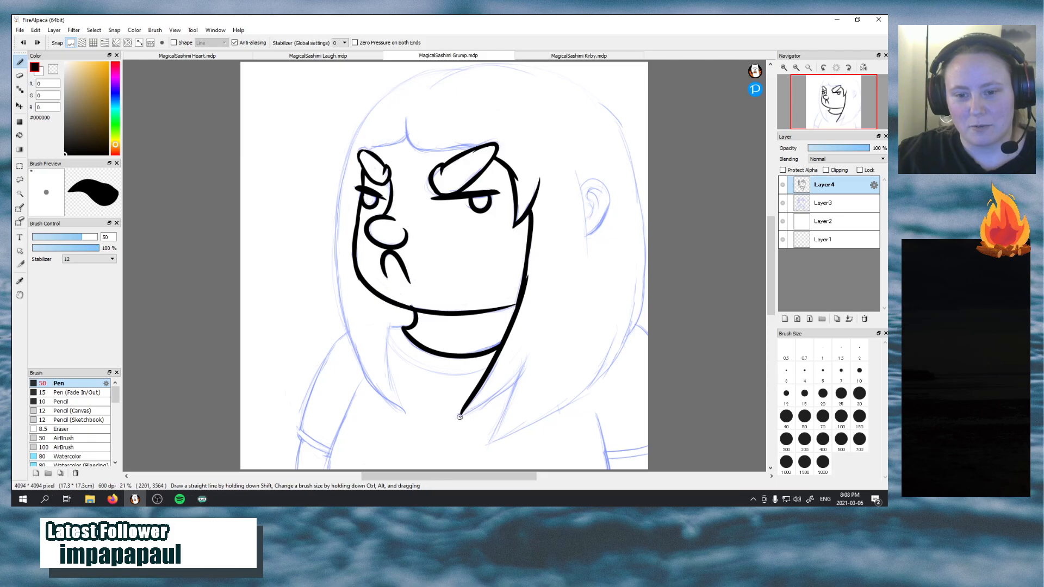
left_click_drag(460, 416, 522, 358)
left_click_drag(488, 444, 530, 341)
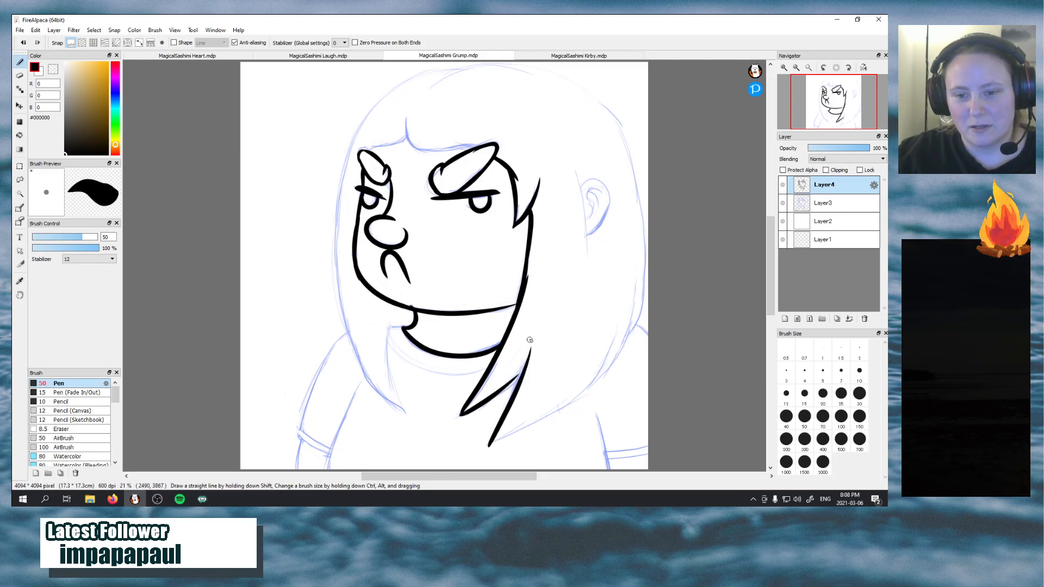
key("ctrl+z")
left_click_drag(488, 443, 524, 351)
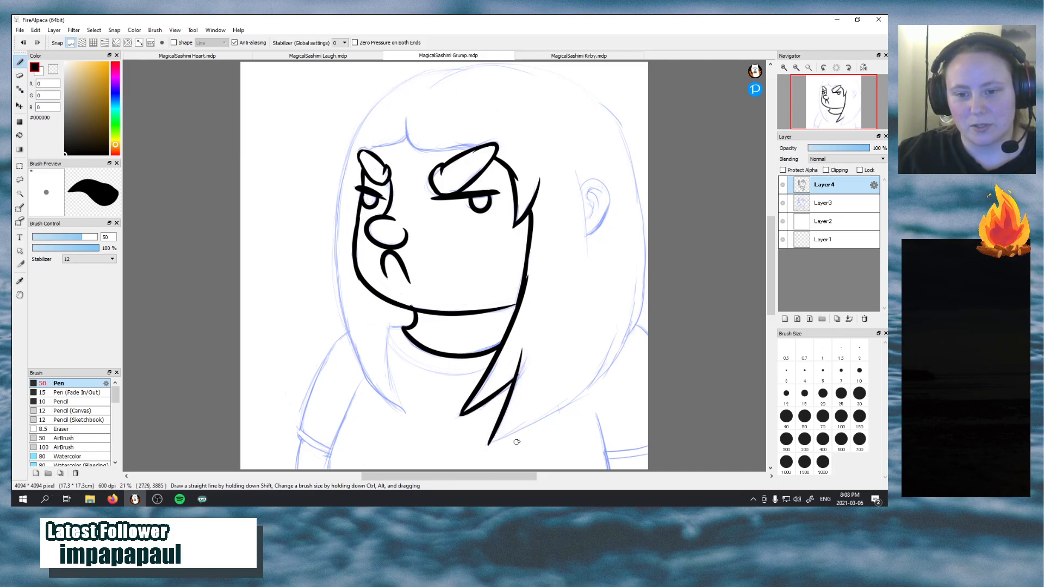
Ink the hair's lower edge from the longest pointed tip curving up toward the back, redrawing strokes until it follows the sketch
left_click_drag(488, 445, 631, 333)
key("ctrl+z")
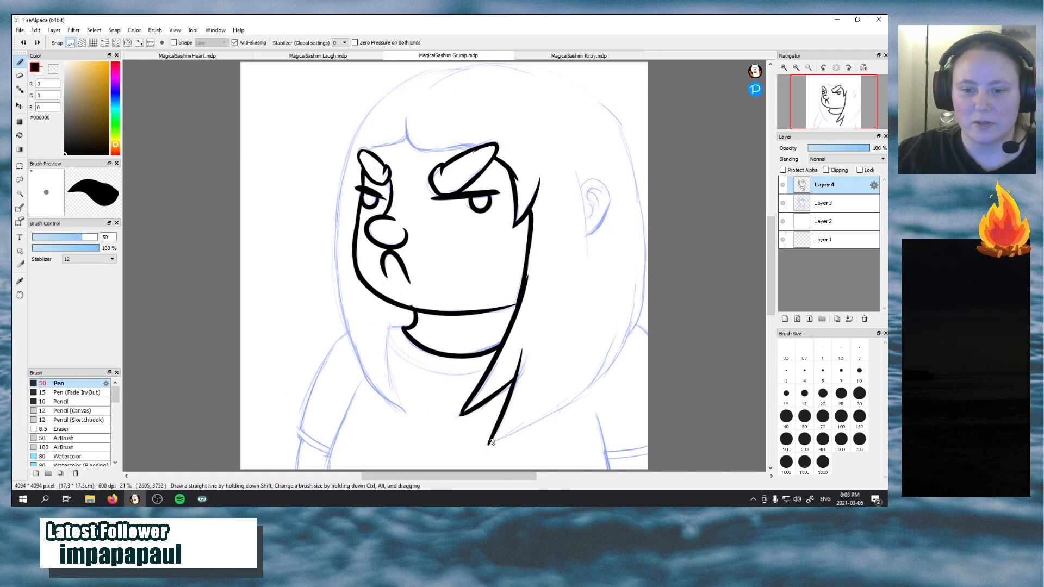
left_click_drag(523, 429, 603, 348)
key("ctrl+z")
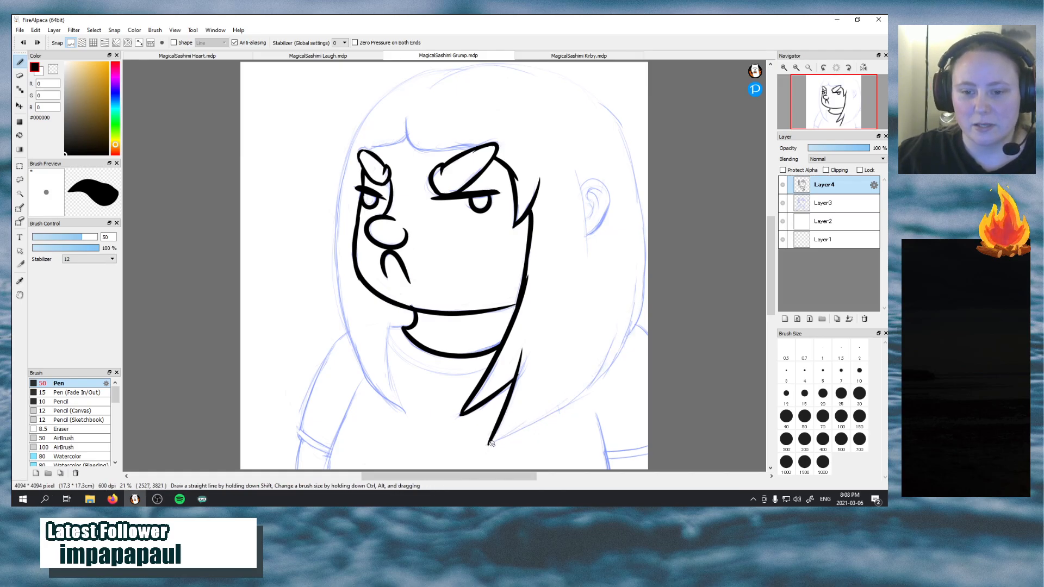
left_click_drag(493, 445, 599, 379)
key("ctrl+z")
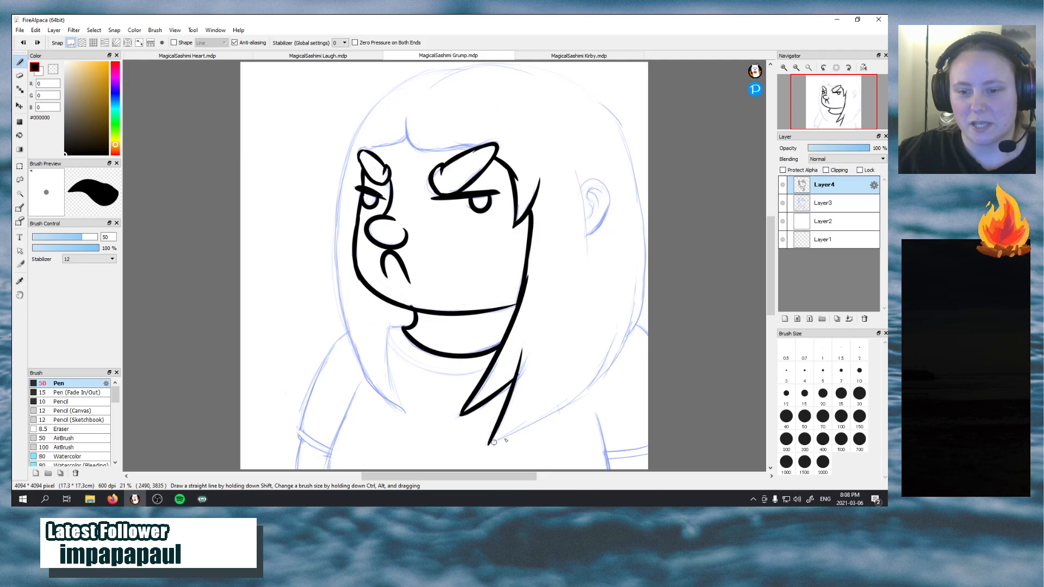
left_click_drag(489, 443, 606, 341)
key("ctrl+z")
mouse_move(489, 443)
left_mouse_down()
mouse_move(539, 427)
mouse_move(595, 338)
left_mouse_up()
Extend the hair's lower edge up to shoulder level with tapered overlapping strokes, redrawing those that stray
left_click_drag(586, 389, 614, 329)
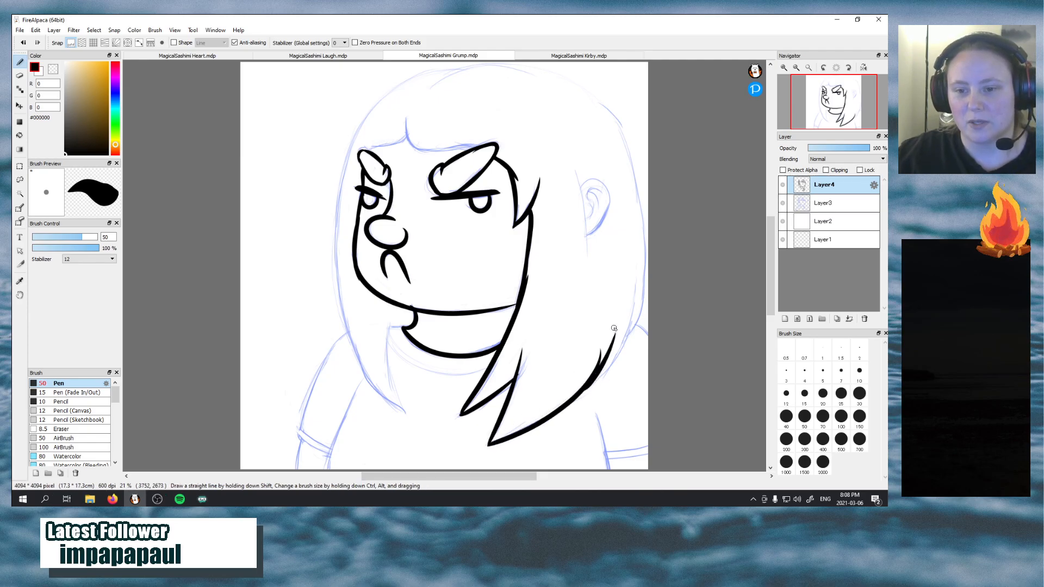
key("ctrl+z")
left_click_drag(584, 392, 625, 328)
key("ctrl+z")
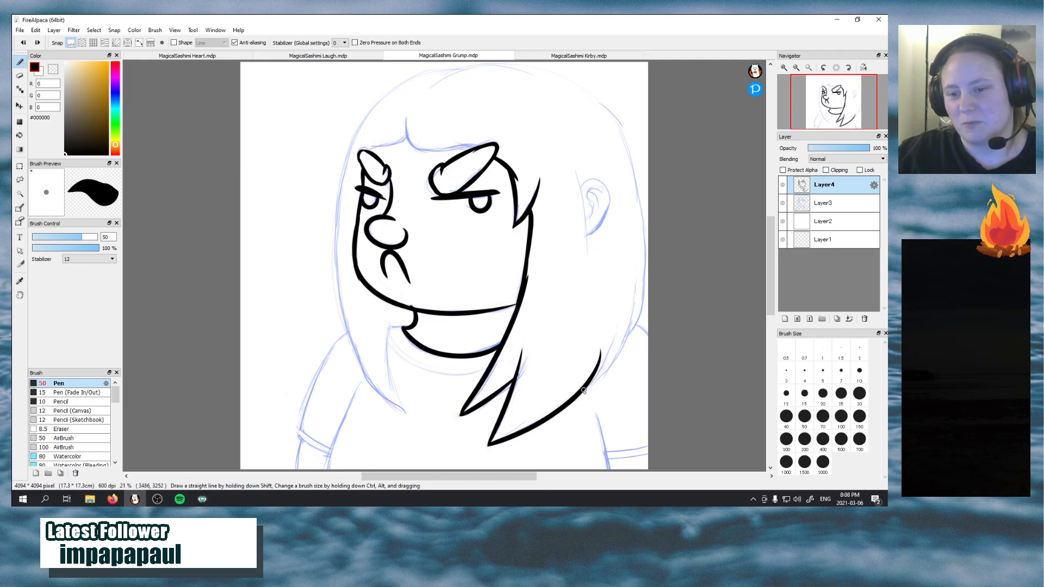
left_click_drag(578, 395, 619, 328)
key("ctrl+z")
left_click_drag(579, 394, 627, 315)
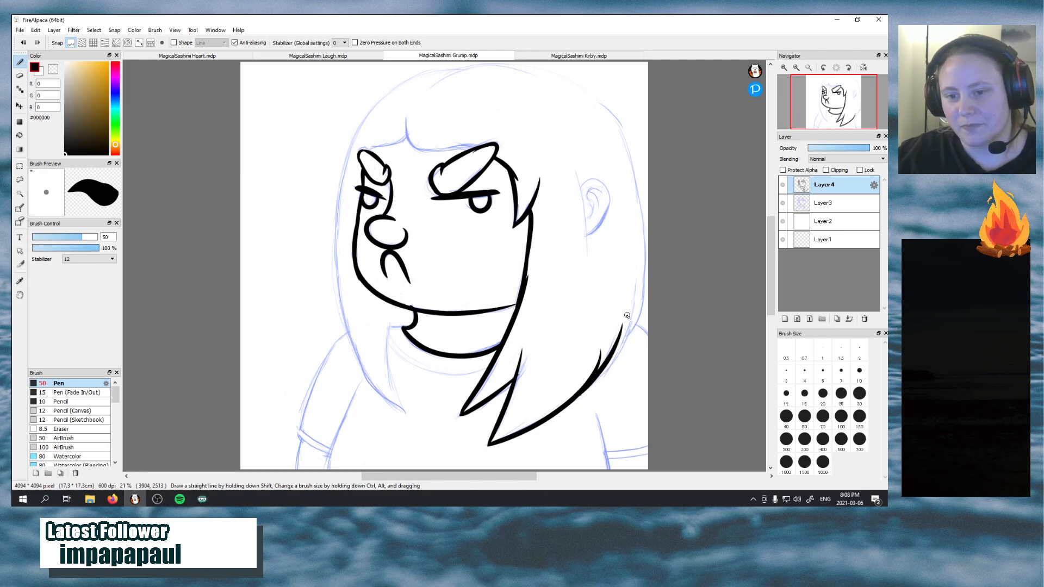
key("ctrl+z")
left_click_drag(578, 392, 619, 328)
key("ctrl+z")
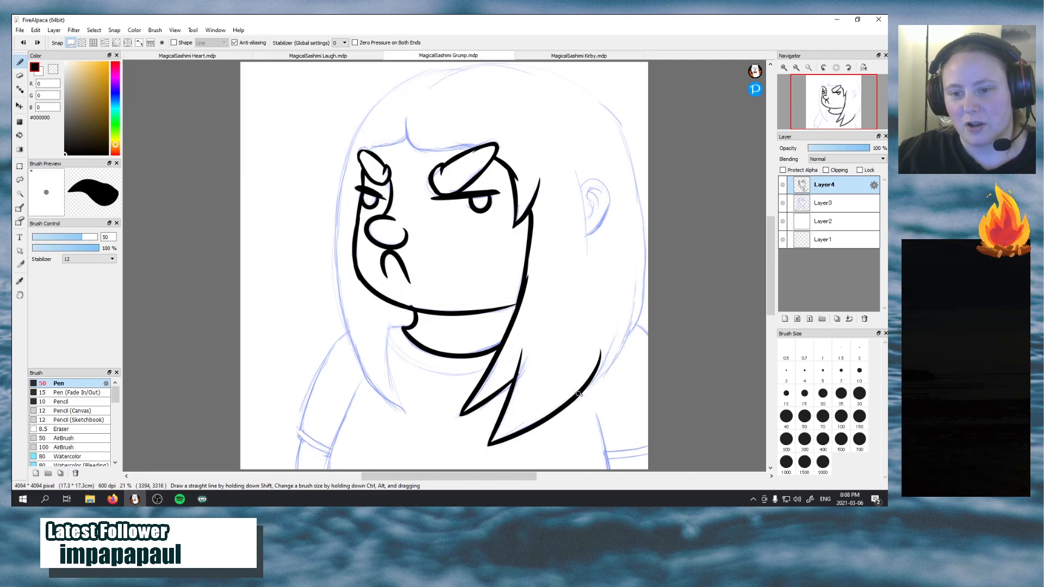
left_click_drag(579, 393, 615, 328)
left_click_drag(598, 386, 628, 330)
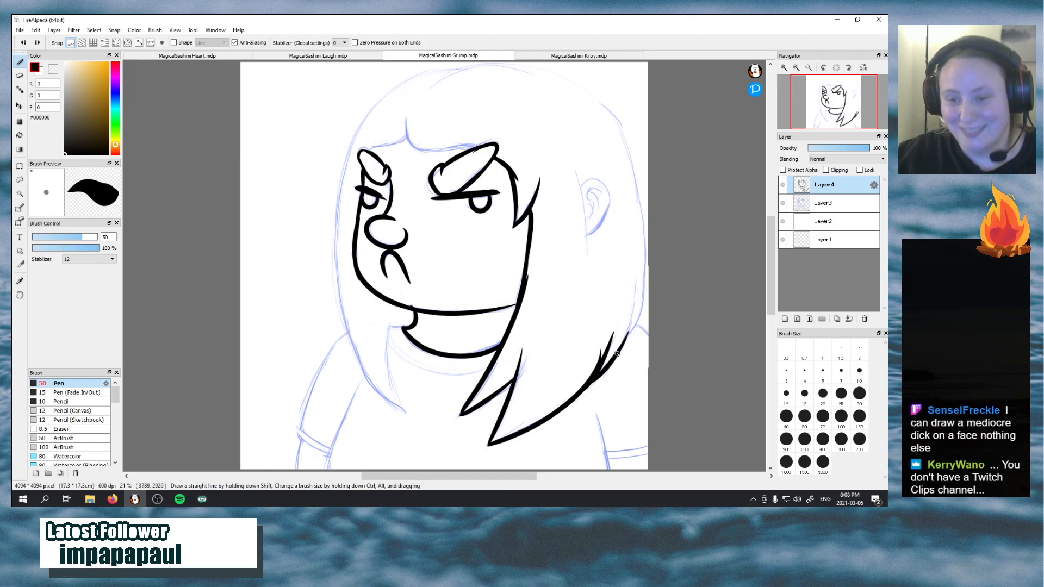
Continue the back hair outline upward from the shoulder along the canvas edge, redrawing it until the curve flows smoothly
left_click_drag(617, 354, 632, 258)
key("ctrl+z")
left_click_drag(619, 352, 634, 277)
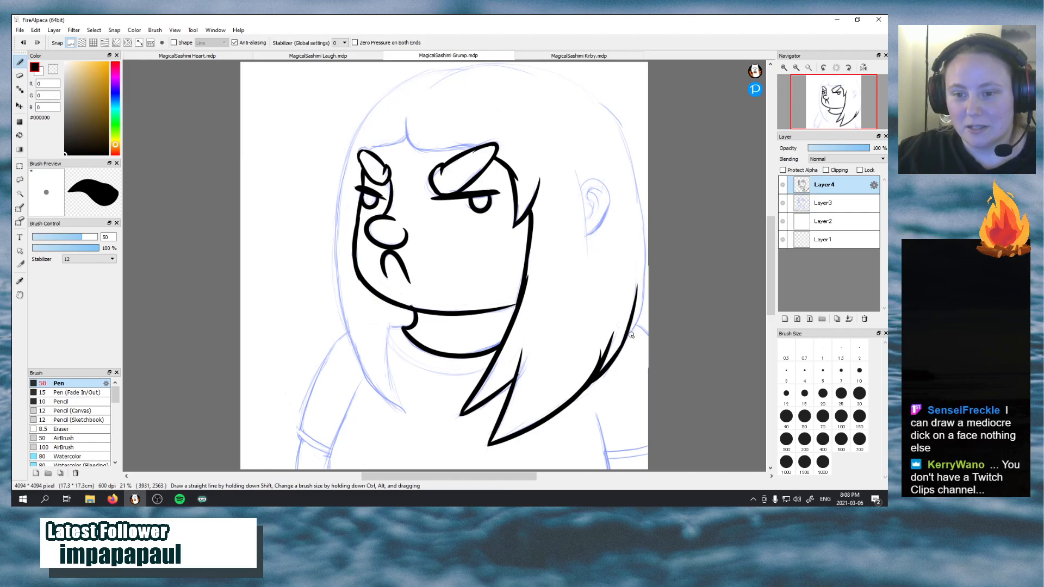
key("ctrl+z")
left_click_drag(625, 341, 632, 294)
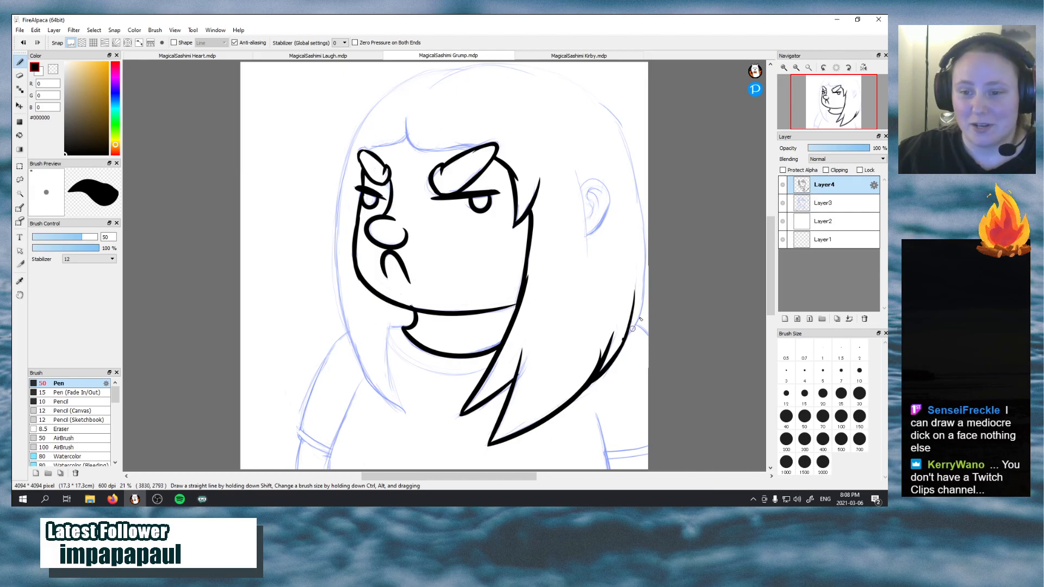
left_click_drag(626, 338, 645, 275)
key("ctrl+z")
left_click_drag(623, 342, 643, 262)
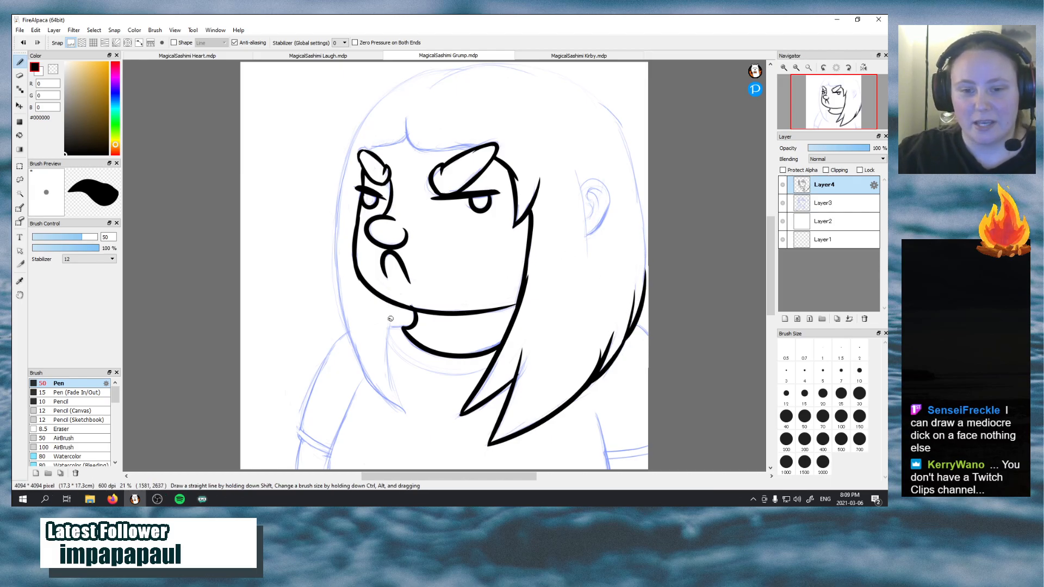
Ink the inner edge of the front hair strand from its pointed tip up toward the chin, redrawing it along the sketch
left_click_drag(404, 412, 387, 312)
key("ctrl+z")
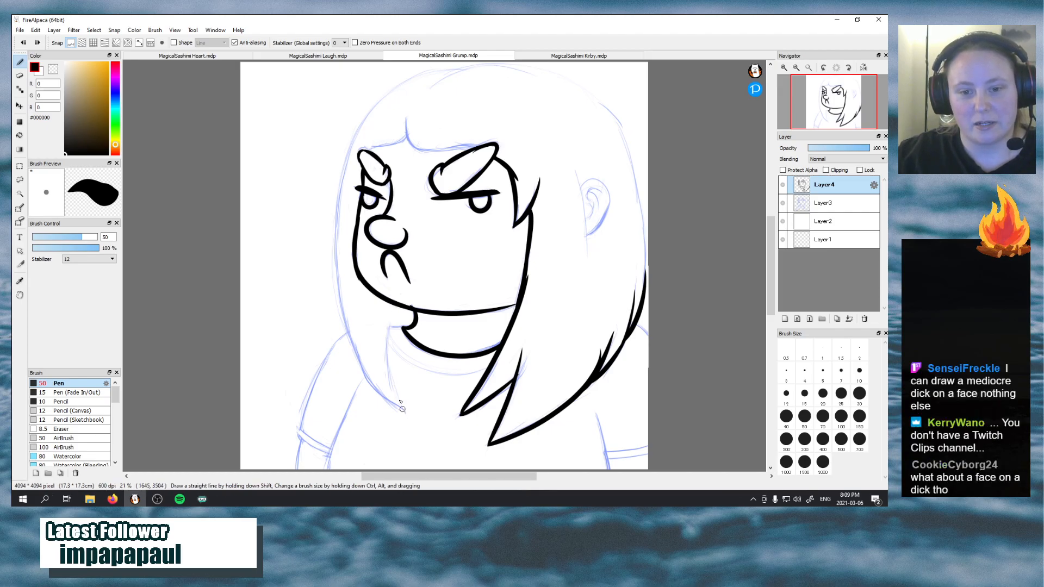
left_click_drag(404, 411, 388, 313)
key("ctrl+z")
left_click_drag(402, 409, 388, 315)
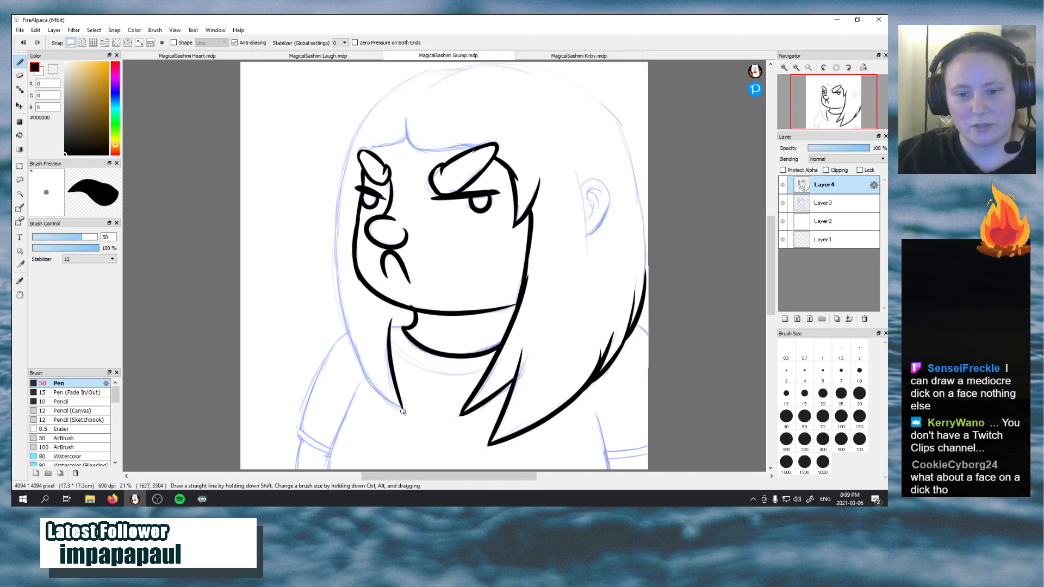
Ink the outer edge of the front hair strand from its pointed tip up past the cheek to eye level
left_click_drag(402, 409, 339, 254)
key("ctrl+z")
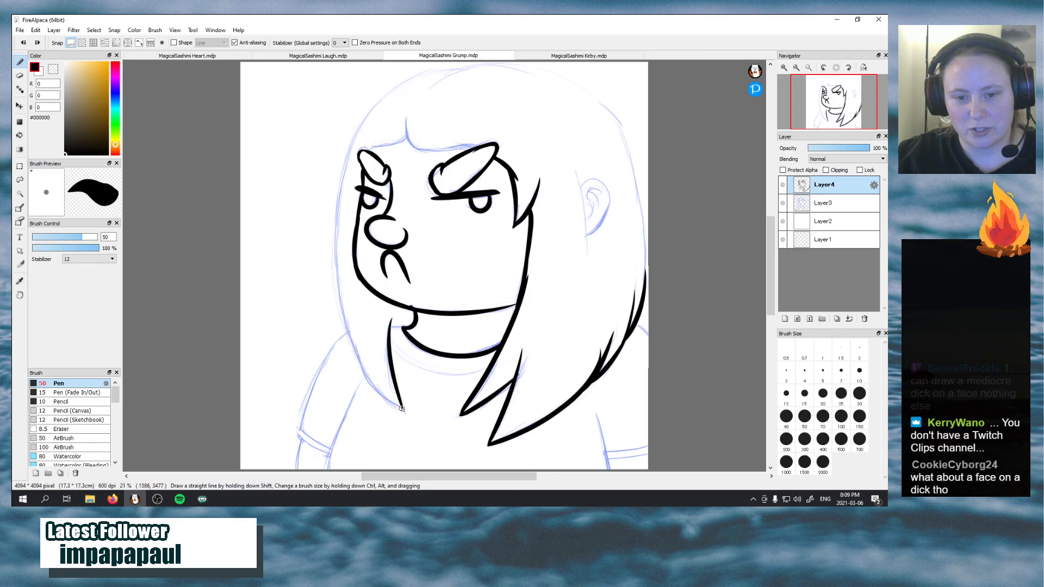
mouse_move(403, 409)
left_mouse_down()
mouse_move(376, 386)
mouse_move(345, 233)
left_mouse_up()
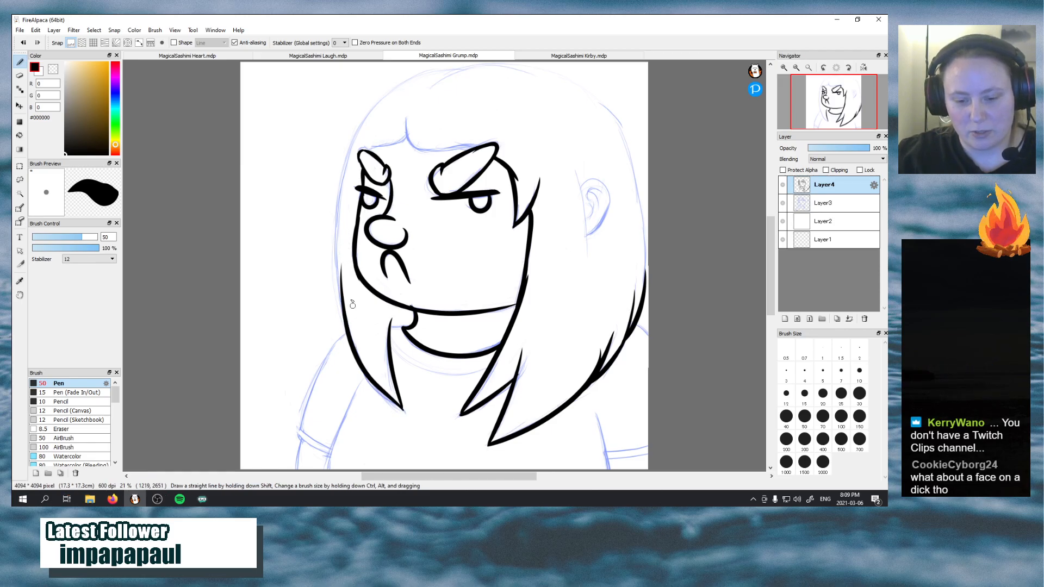
left_click_drag(341, 314, 337, 193)
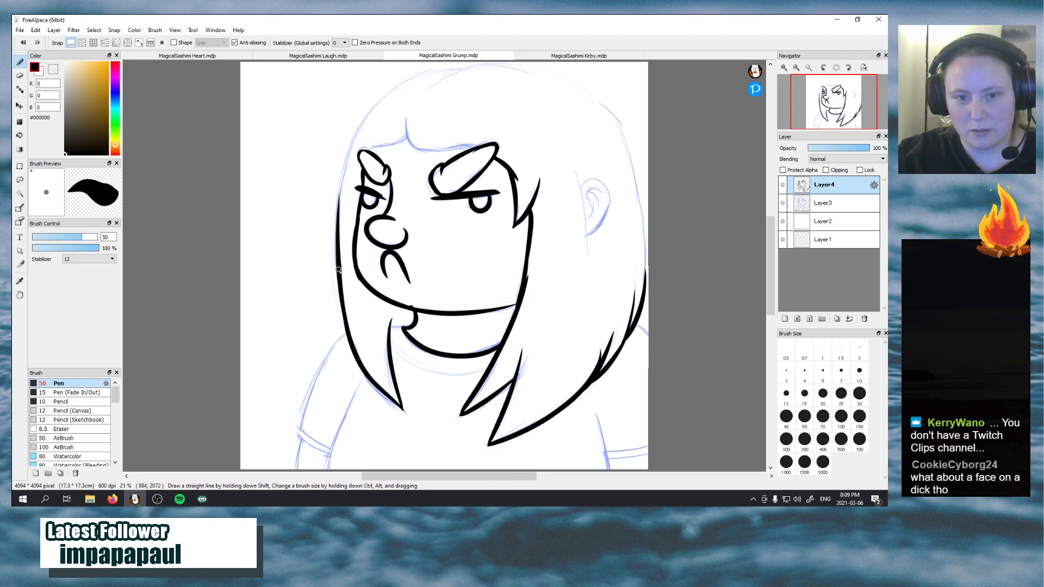
Extend the front hair outline from cheek level up past the forehead, redrawing the upper curve until it tapers cleanly
left_click_drag(337, 269, 365, 126)
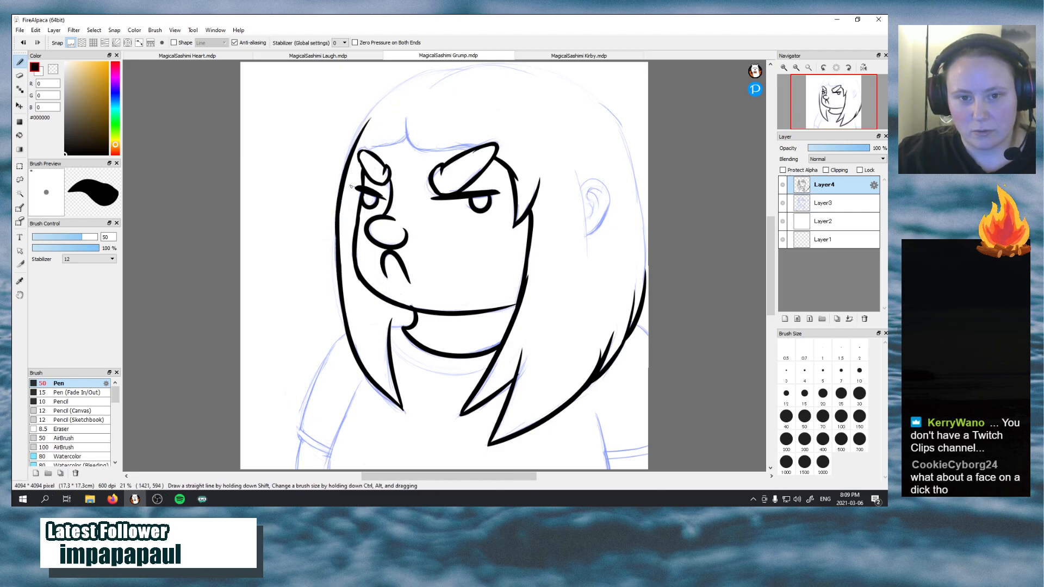
mouse_move(335, 250)
left_mouse_down()
mouse_move(348, 147)
mouse_move(383, 120)
left_mouse_up()
key("ctrl+z")
mouse_move(339, 229)
left_mouse_down()
mouse_move(364, 132)
mouse_move(392, 126)
left_mouse_up()
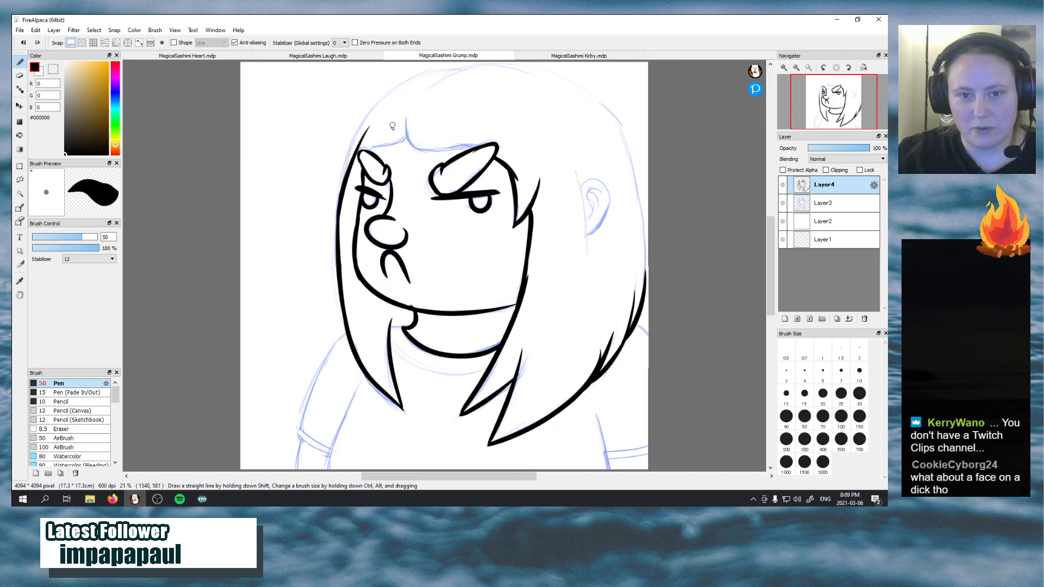
key("ctrl+z")
mouse_move(336, 223)
left_mouse_down()
mouse_move(338, 191)
mouse_move(371, 111)
left_mouse_up()
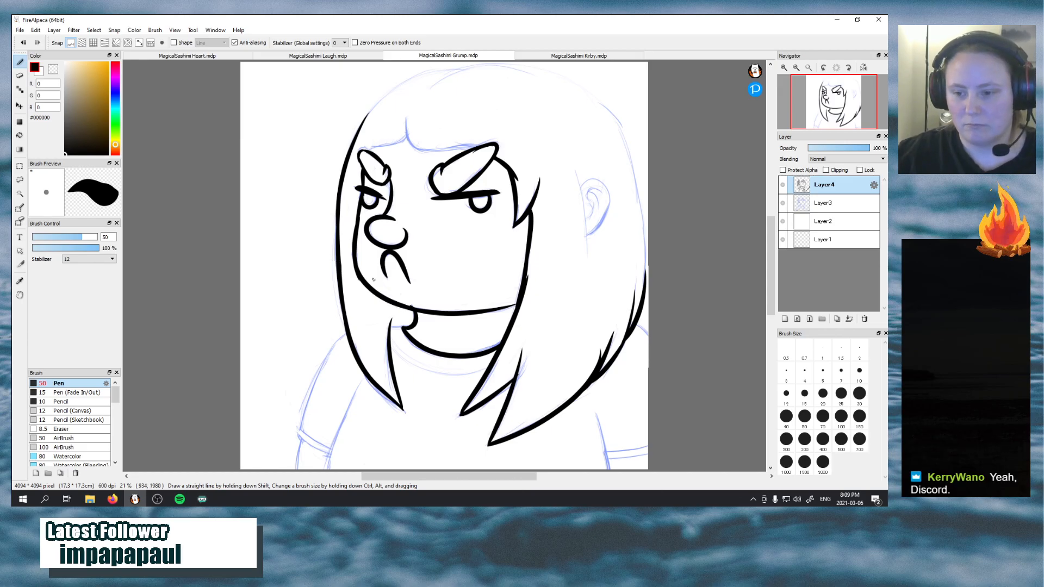
Switch to Discord, look through the Our Beach server's channel list, and return to the FireAlpaca drawing
left_click(753, 499)
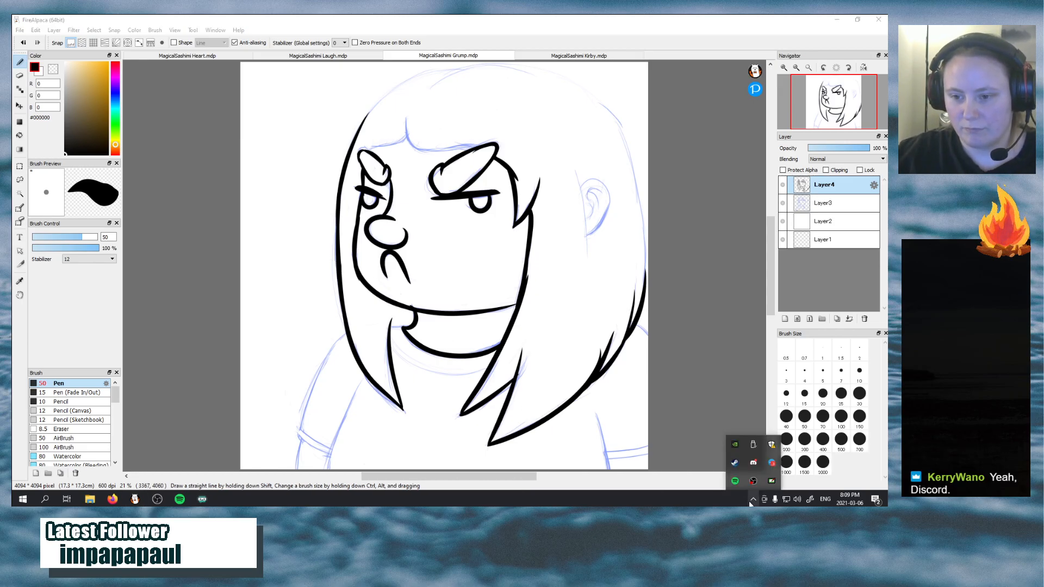
left_click(753, 462)
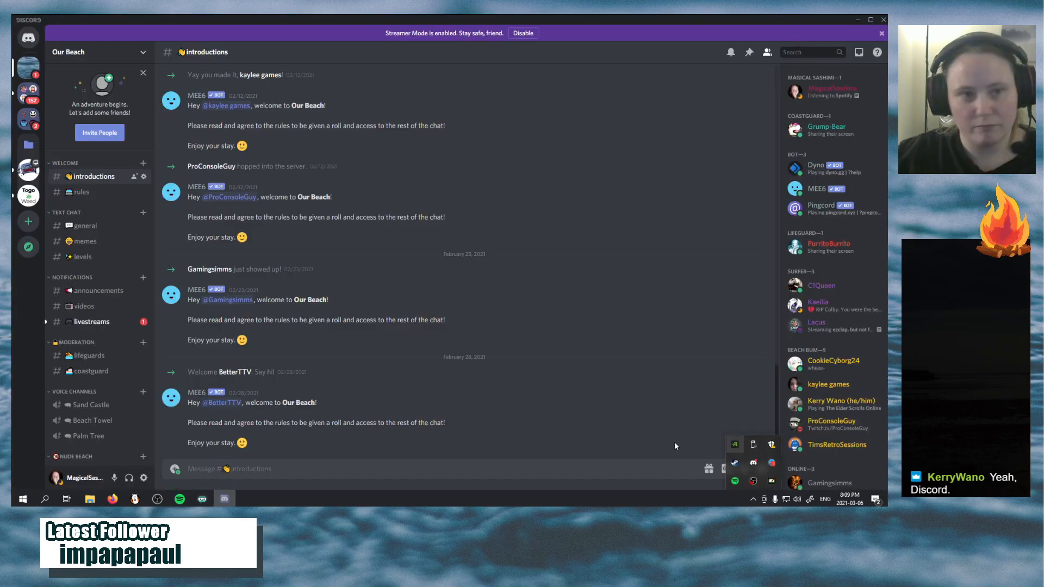
left_click(31, 79)
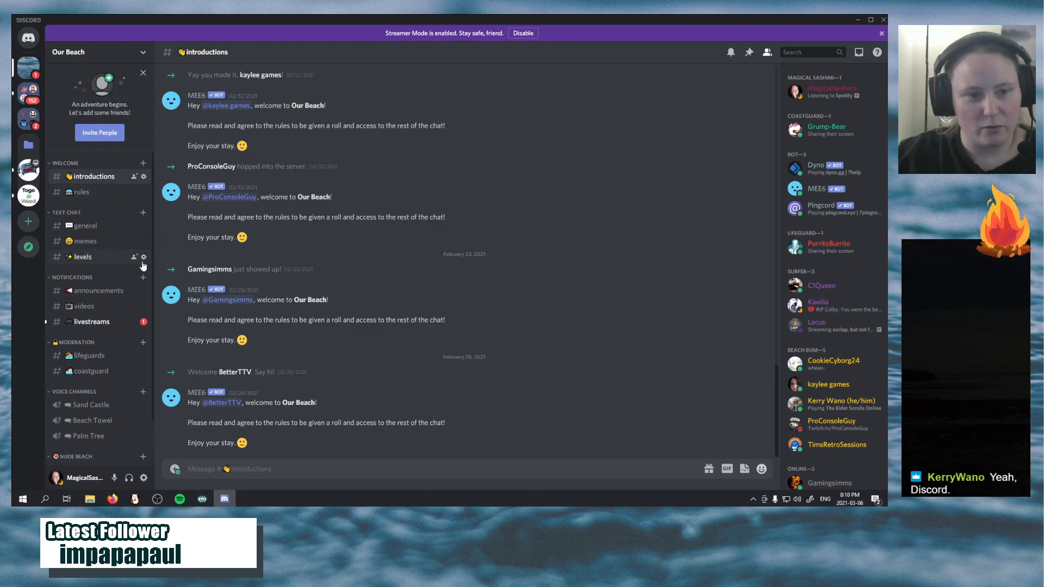
scroll(143, 266, "down", 2)
scroll(143, 266, "up", 2)
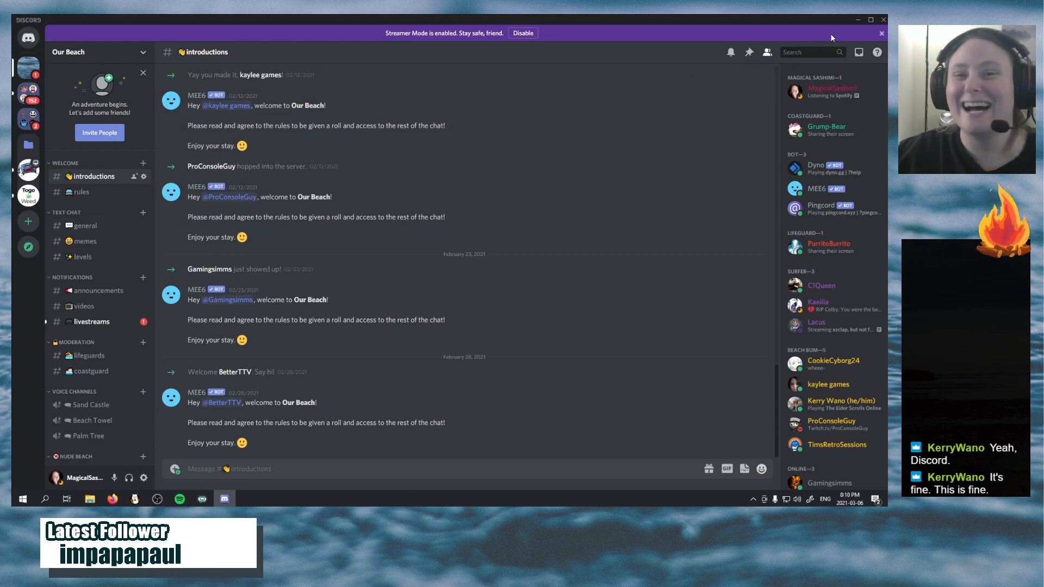
left_click(857, 20)
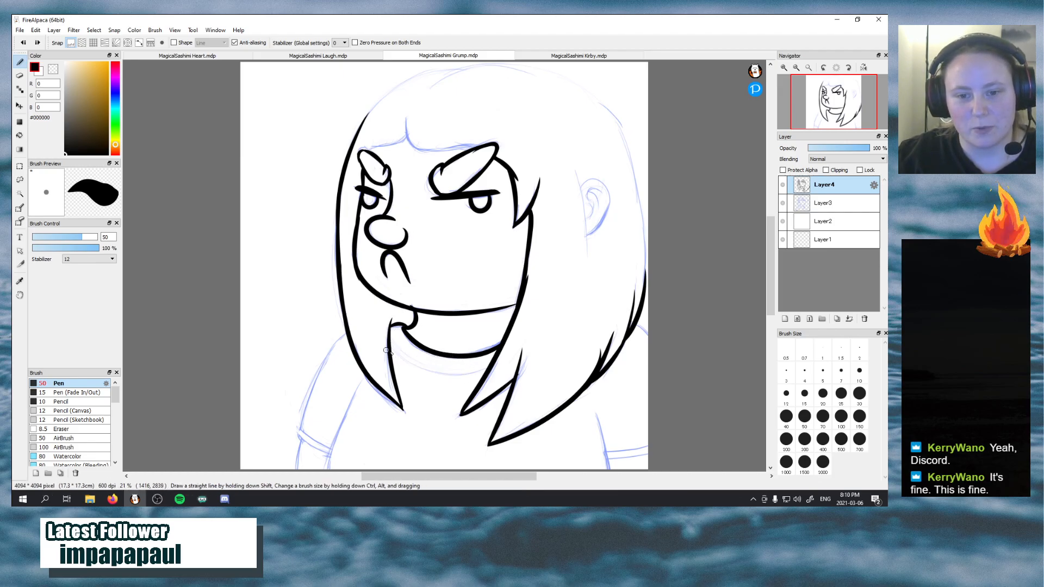
Ink the shirt collar curve below the neck between the two hair strands, redrawing it until it matches the sketch
left_click_drag(390, 345, 477, 376)
key("ctrl+z")
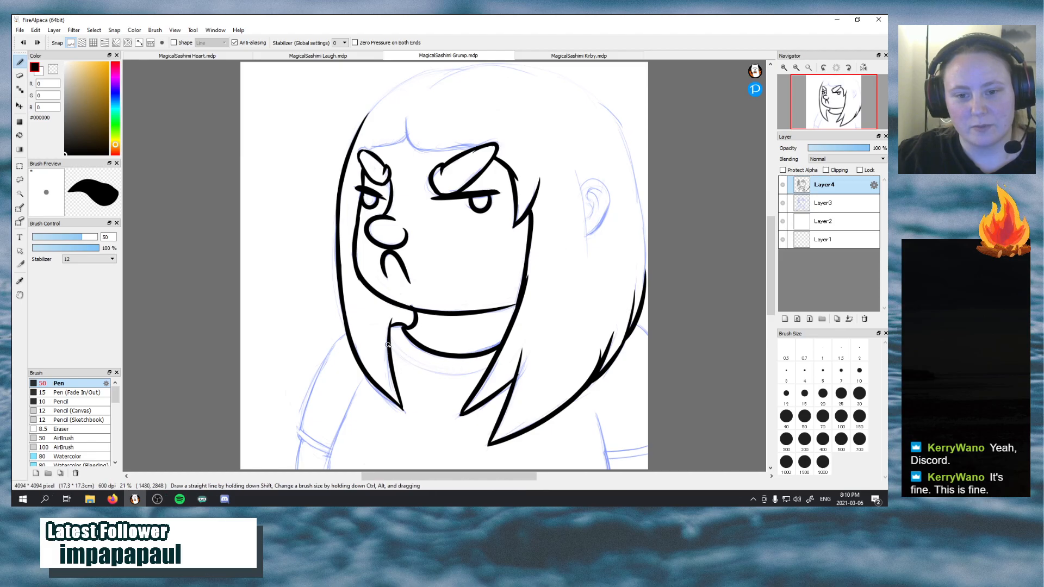
mouse_move(387, 342)
left_mouse_down()
mouse_move(460, 376)
mouse_move(479, 370)
left_mouse_up()
key("ctrl+z")
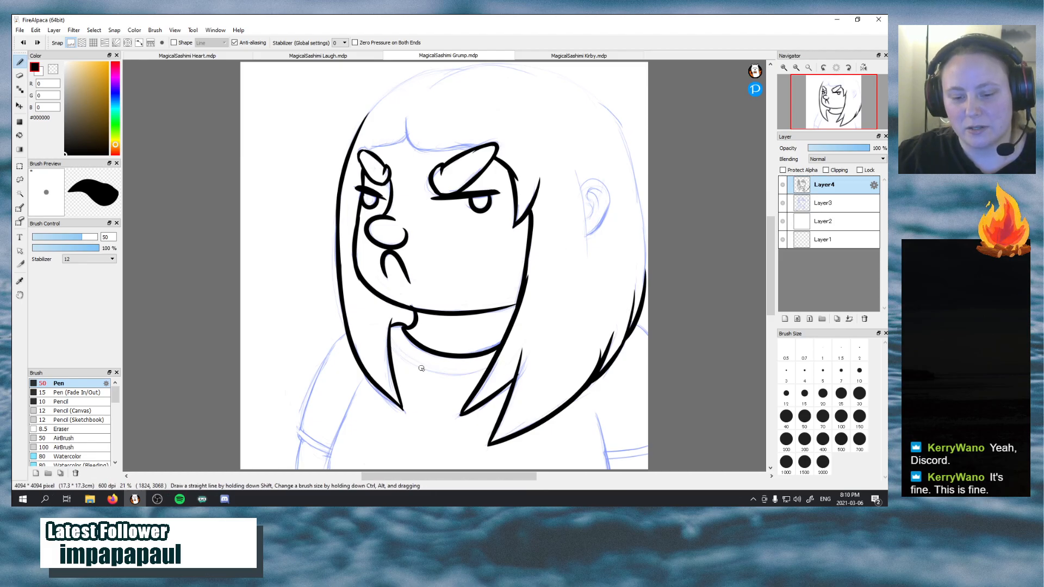
mouse_move(390, 341)
left_mouse_down()
mouse_move(429, 371)
mouse_move(490, 360)
left_mouse_up()
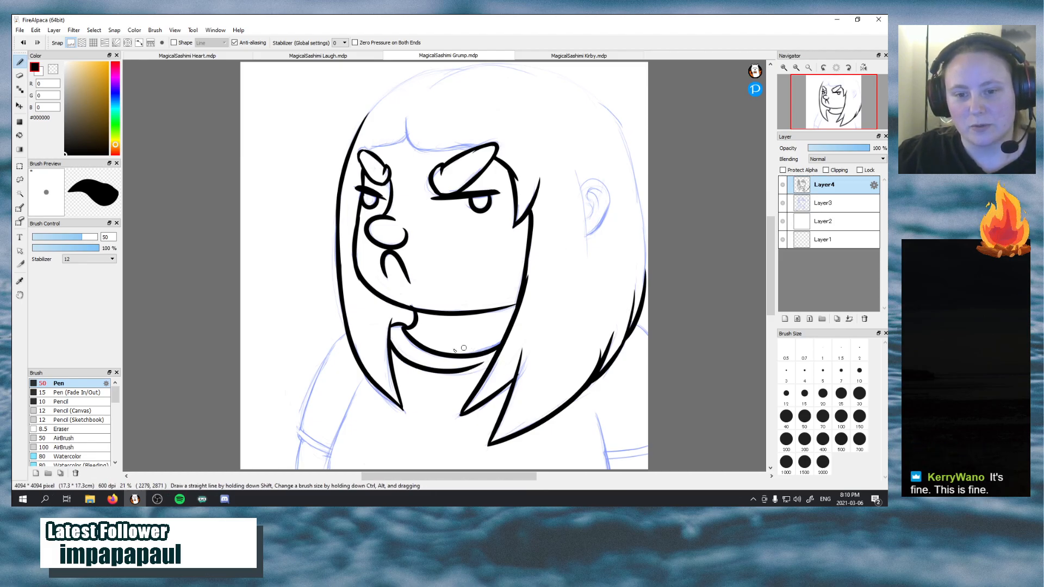
key("ctrl+z")
mouse_move(390, 341)
left_mouse_down()
mouse_move(445, 373)
mouse_move(492, 358)
left_mouse_up()
key("ctrl+z")
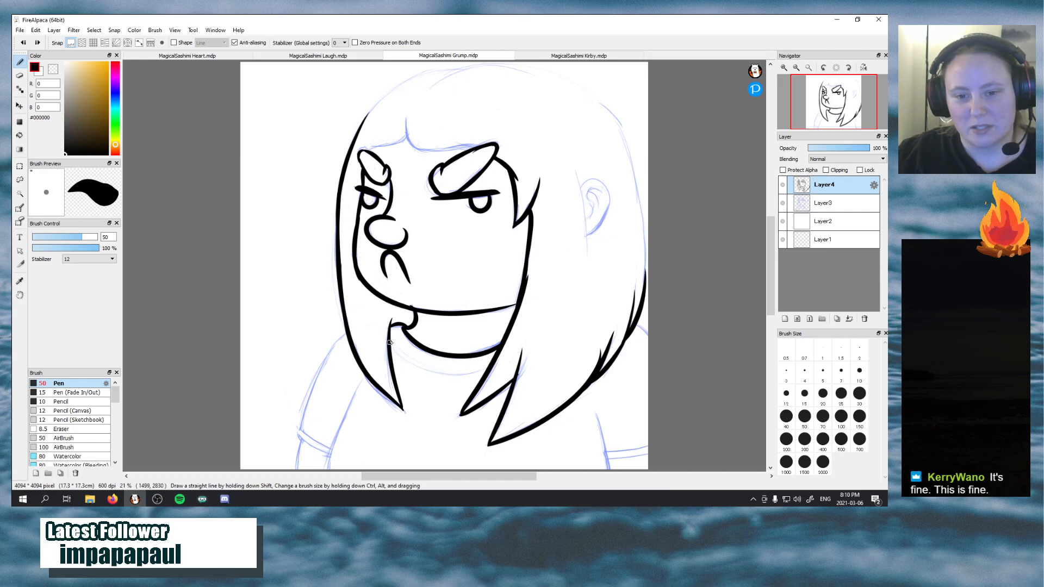
mouse_move(389, 340)
left_mouse_down()
mouse_move(466, 376)
mouse_move(492, 358)
left_mouse_up()
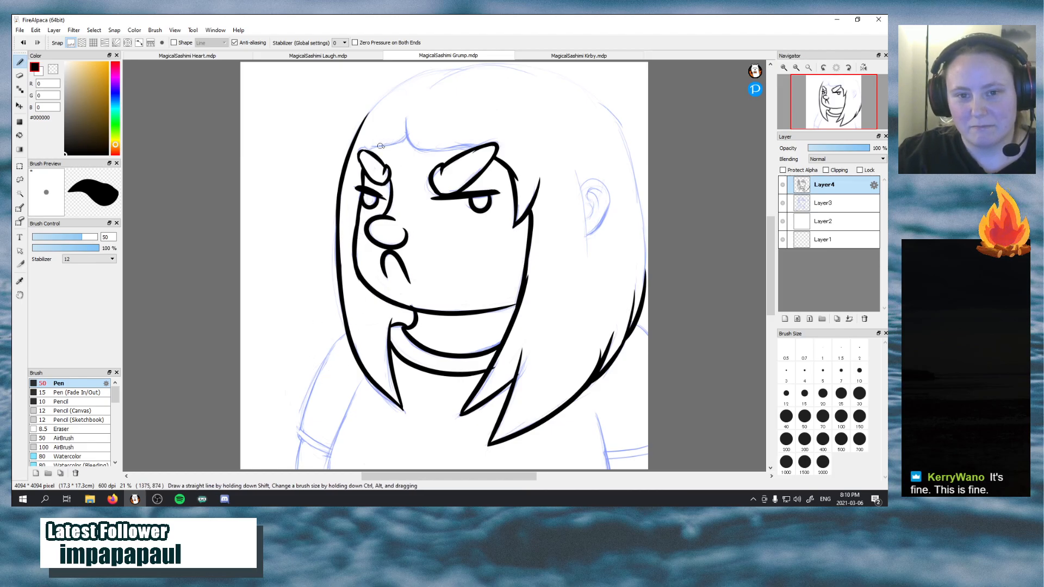
Ink the fringe's peaked hairline across the forehead and the curved outline over the top of the head
left_click_drag(368, 149, 415, 124)
key("ctrl+z")
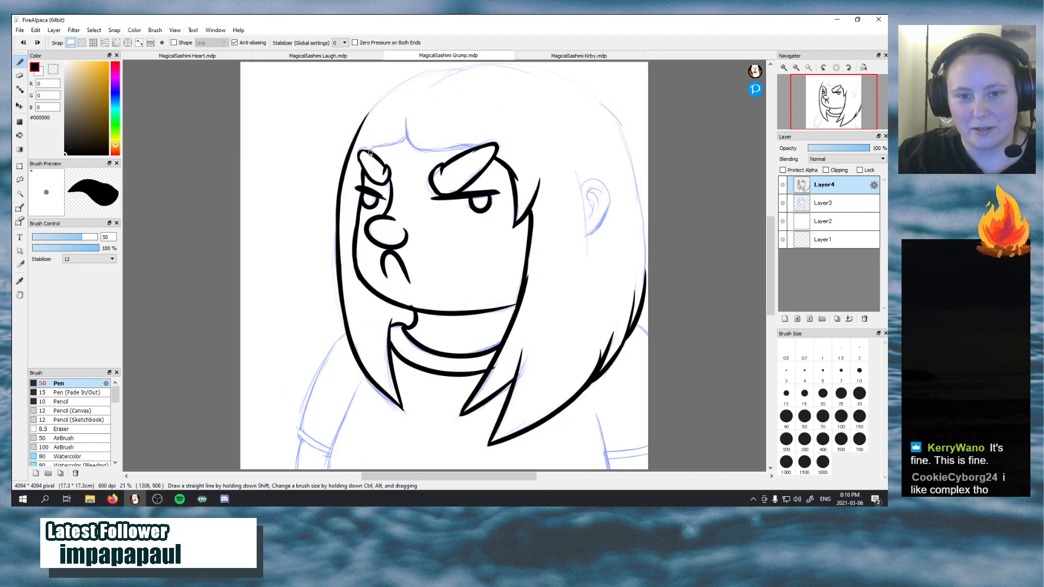
mouse_move(367, 148)
left_mouse_down()
mouse_move(409, 126)
mouse_move(434, 156)
mouse_move(486, 139)
left_mouse_up()
key("ctrl+z")
mouse_move(406, 114)
left_mouse_down()
mouse_move(427, 154)
mouse_move(486, 140)
left_mouse_up()
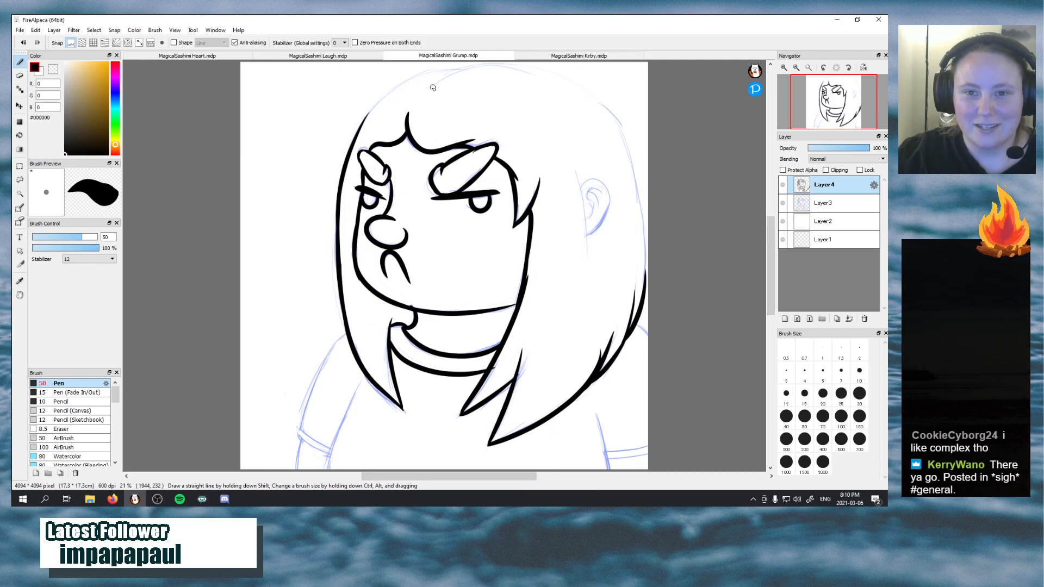
mouse_move(433, 87)
left_mouse_down()
mouse_move(574, 82)
mouse_move(592, 91)
left_mouse_up()
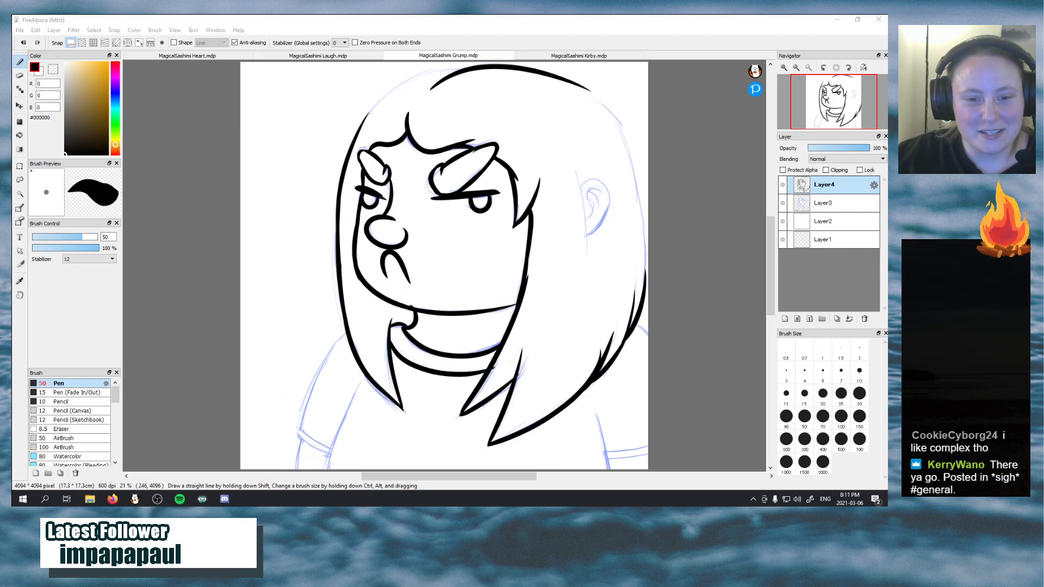
Switch to Discord to view the clip post in the Our Beach general channel, and return to the FireAlpaca drawing
left_click(224, 499)
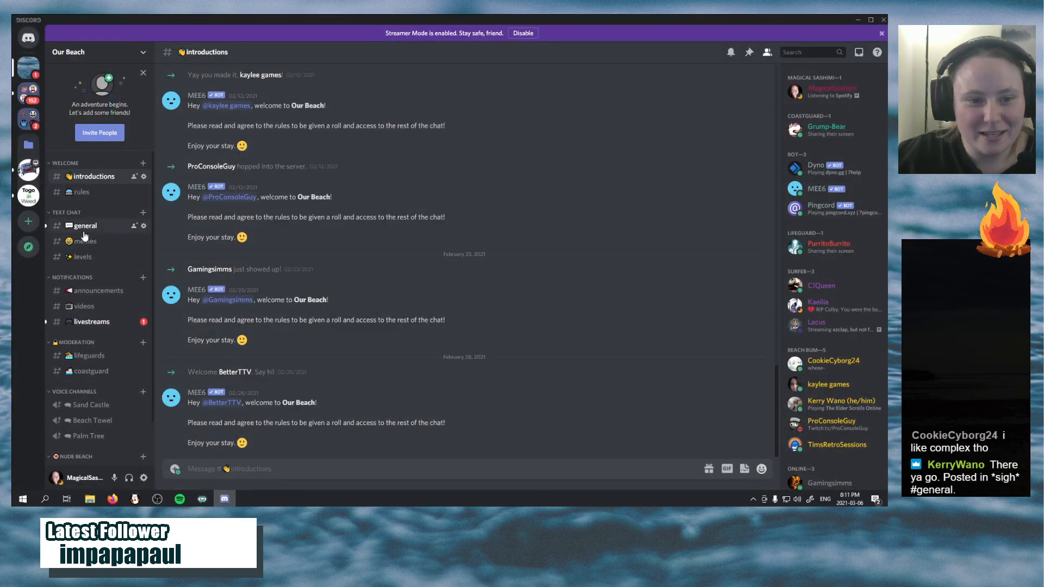
left_click(84, 233)
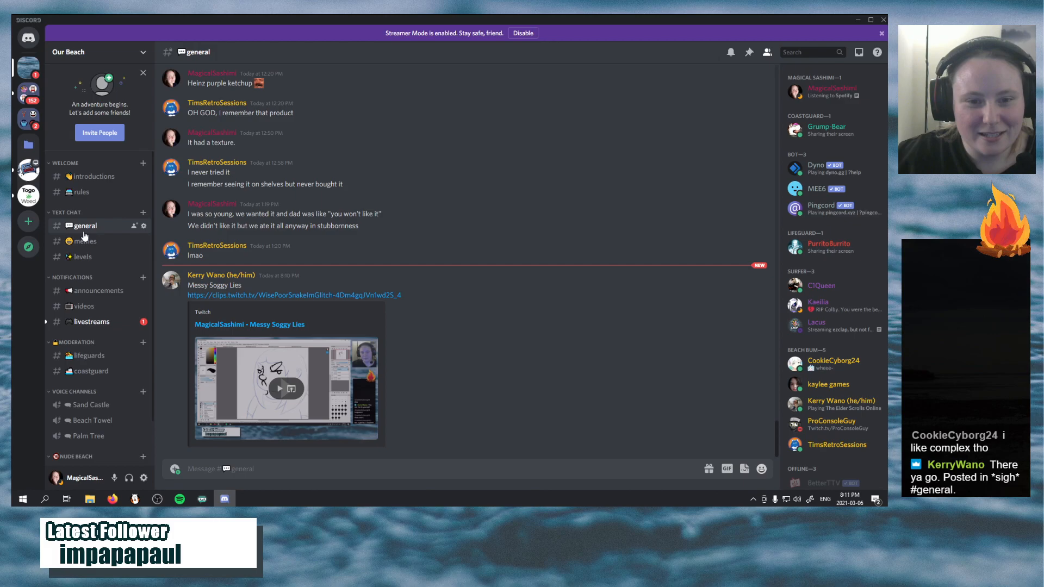
left_click(227, 500)
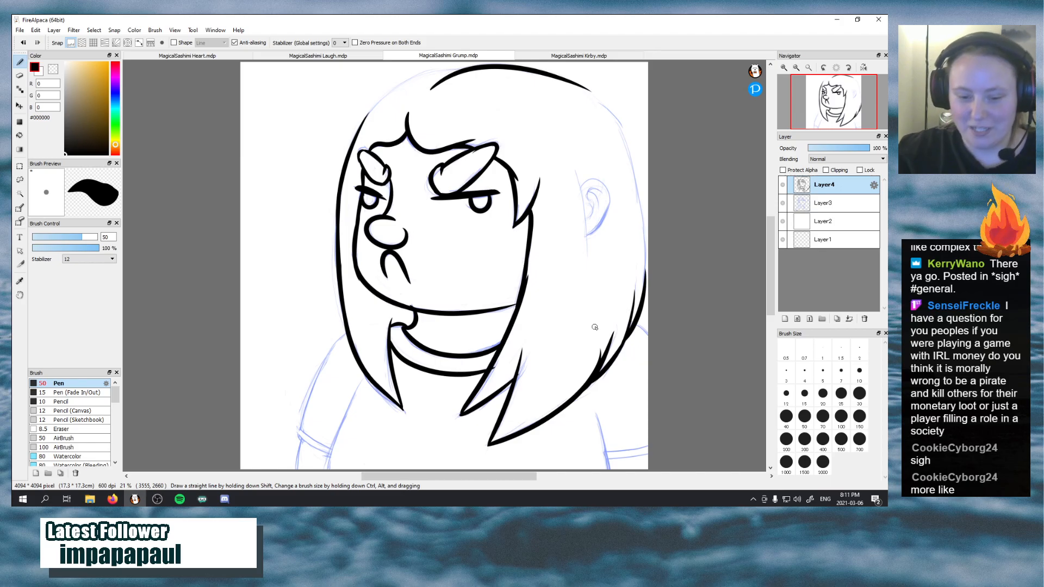
Close Discord and return to the MagicalSashimi Grump drawing in FireAlpaca
right_click(224, 500)
left_click(230, 481)
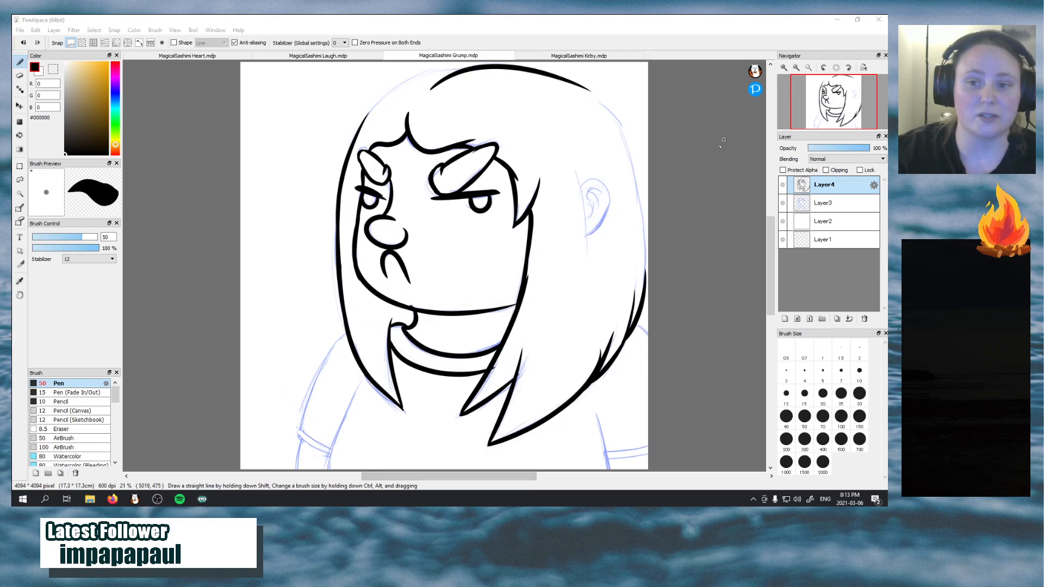
left_click(575, 166)
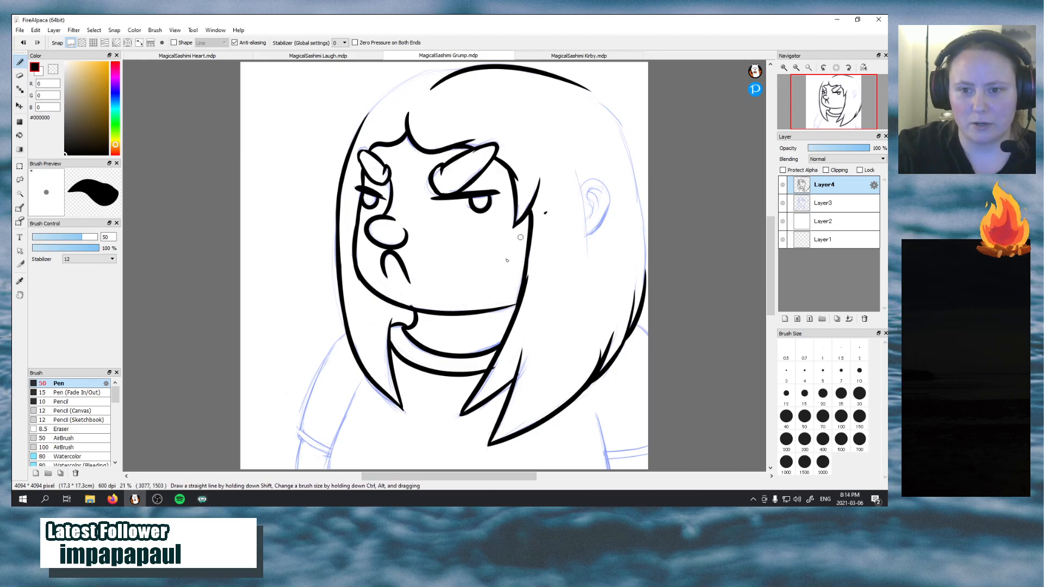
Ink the slightly slanted vertical hairline in front of the ear, redrawing it once to follow the sketch
left_click_drag(573, 168, 587, 269)
key("ctrl+z")
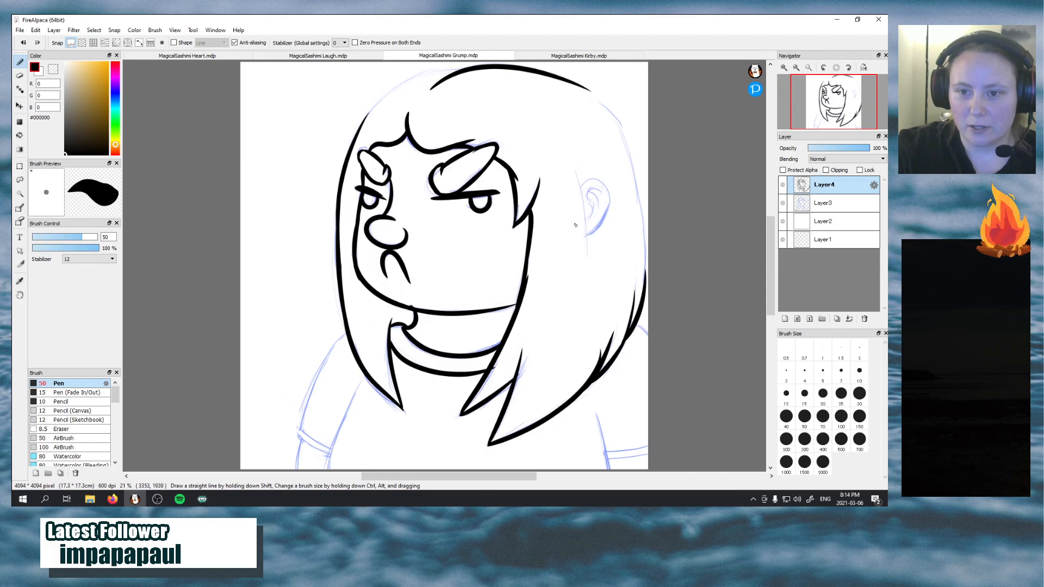
left_click_drag(572, 163, 588, 263)
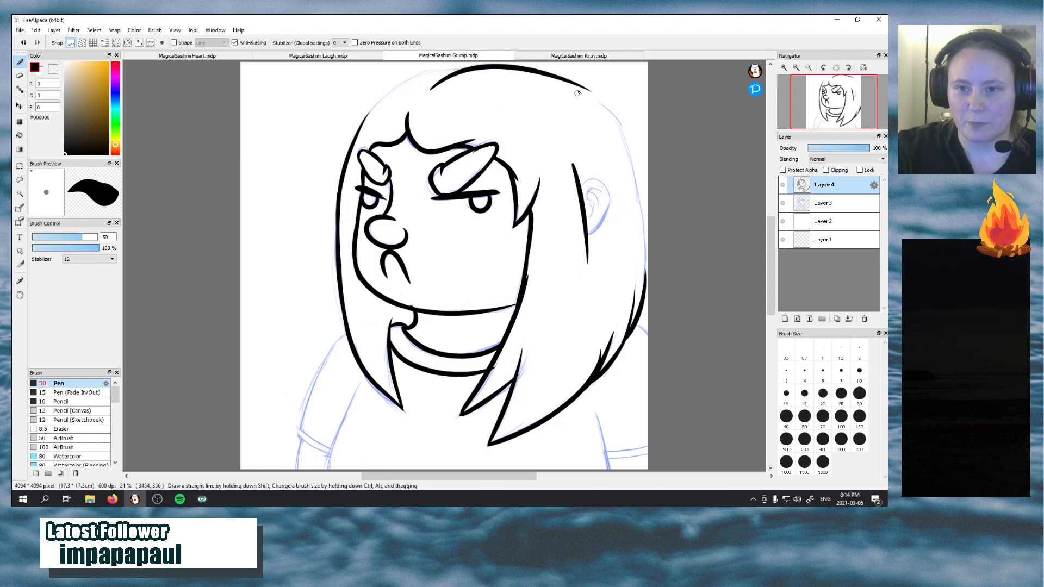
Extend the head outline from the crown down along the upper back of the hair, redrawing the curve until it is smooth
left_click_drag(573, 83, 624, 141)
key("ctrl+z")
left_click_drag(573, 83, 624, 141)
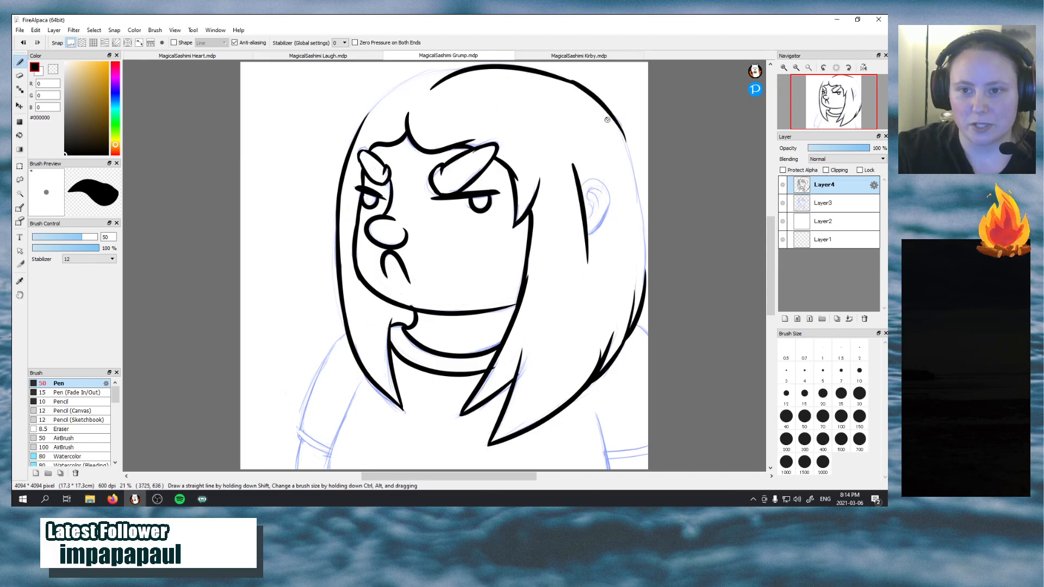
key("ctrl+z")
left_click_drag(573, 83, 627, 143)
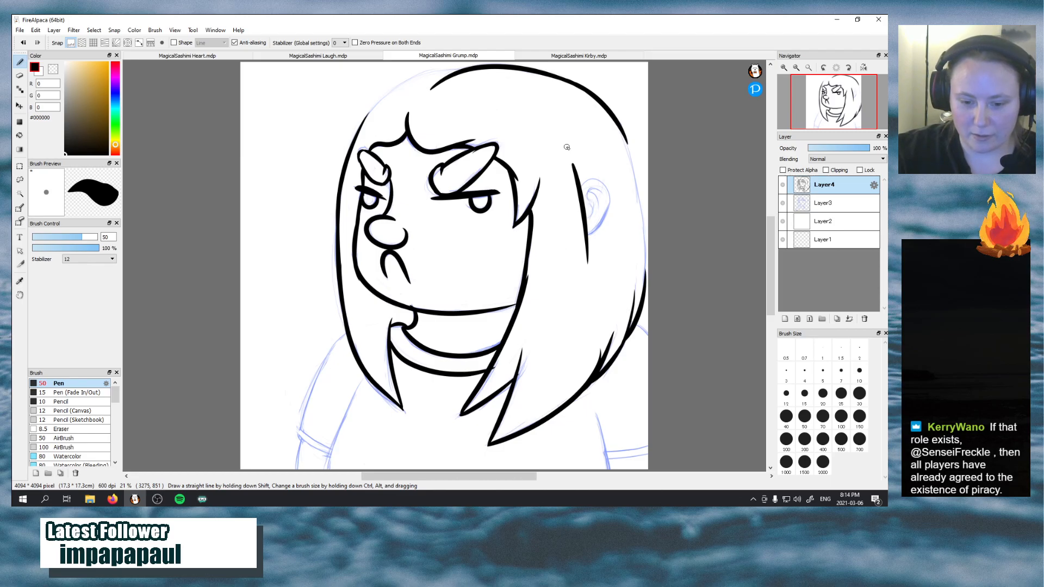
Ink the outer hair edge behind the ear, redrawing it until it joins the lower hair tips to the upper head curve
left_click_drag(645, 302, 632, 223)
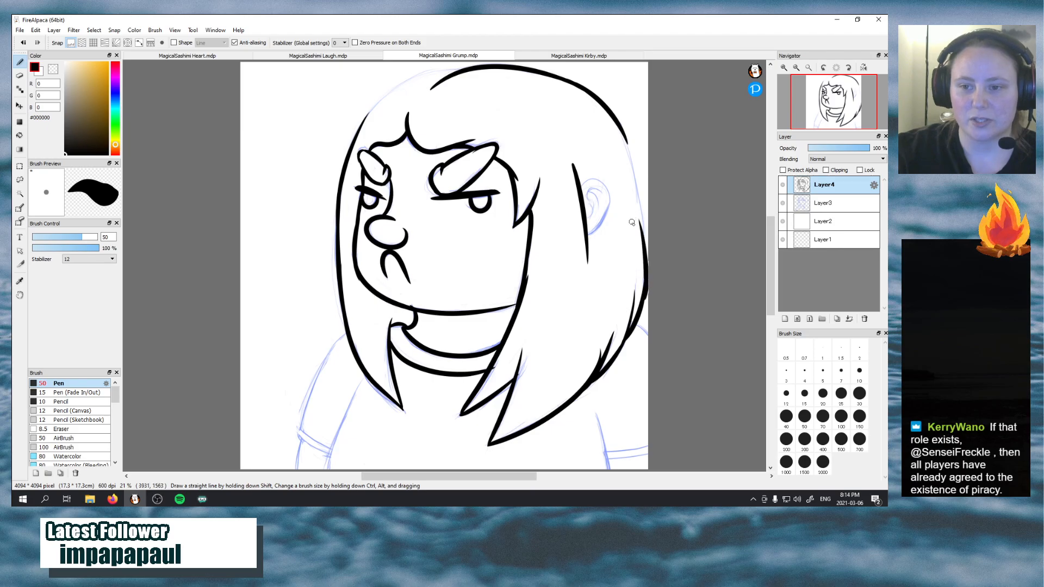
key("ctrl+z")
left_click_drag(645, 301, 639, 205)
key("ctrl+z")
mouse_move(645, 302)
left_mouse_down()
mouse_move(638, 203)
mouse_move(640, 213)
mouse_move(641, 265)
mouse_move(629, 202)
mouse_move(648, 225)
mouse_move(645, 237)
mouse_move(626, 156)
left_mouse_up()
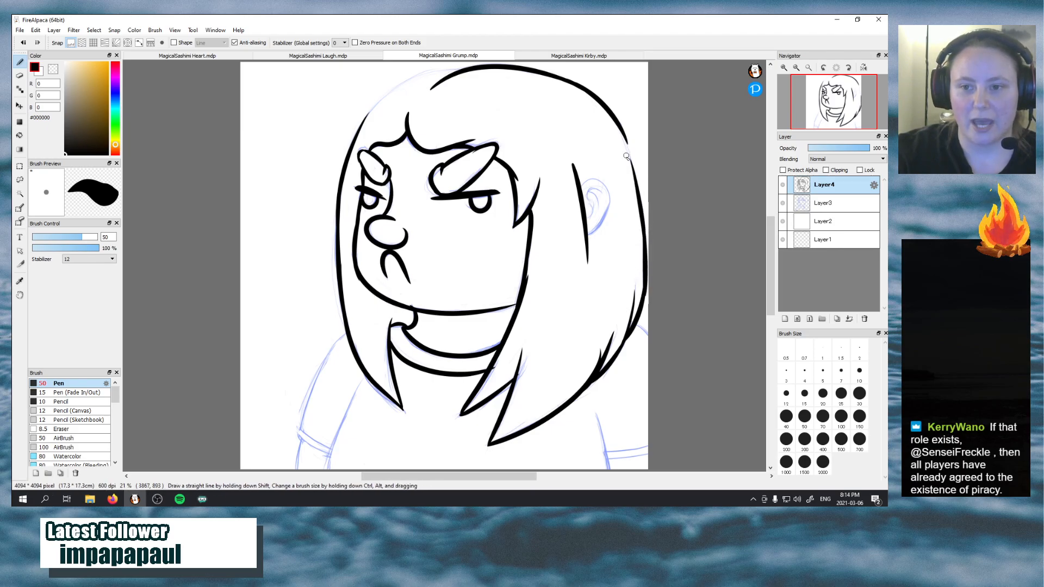
key("ctrl+z")
left_click_drag(645, 238, 627, 152)
key("ctrl+z")
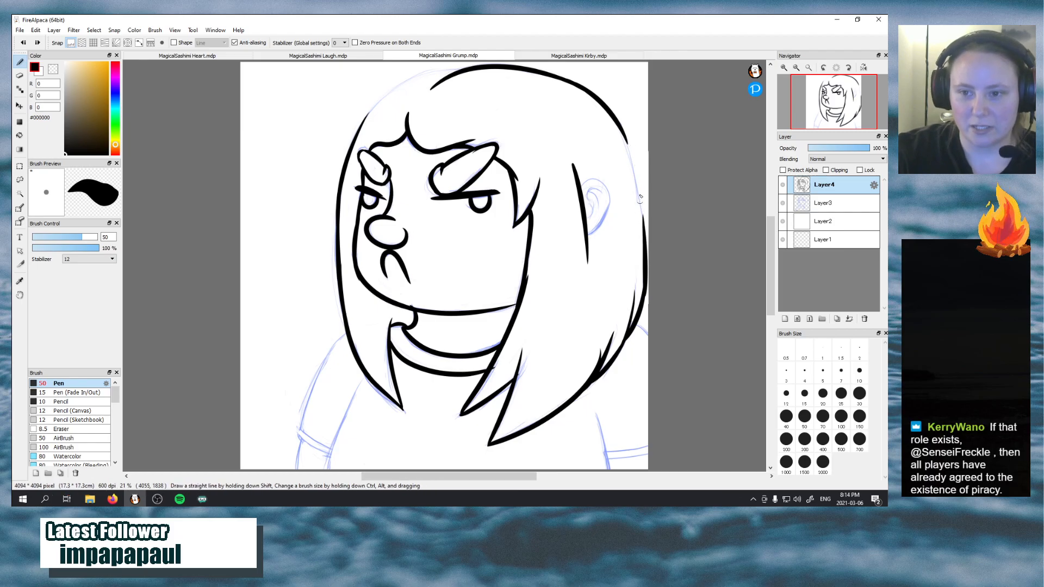
left_click_drag(646, 238, 628, 158)
key("ctrl+z")
left_click_drag(645, 239, 631, 146)
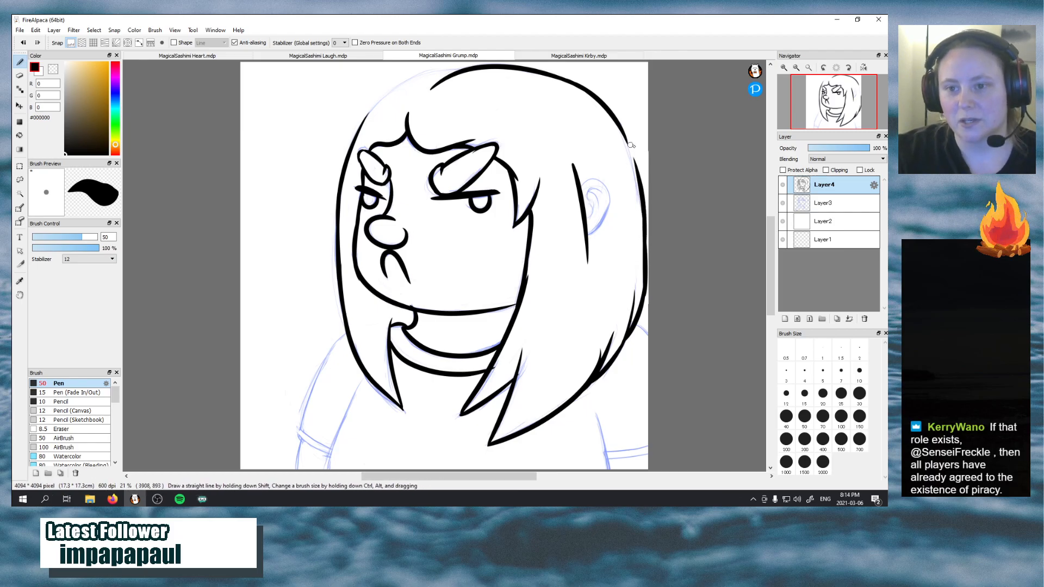
key("ctrl+z")
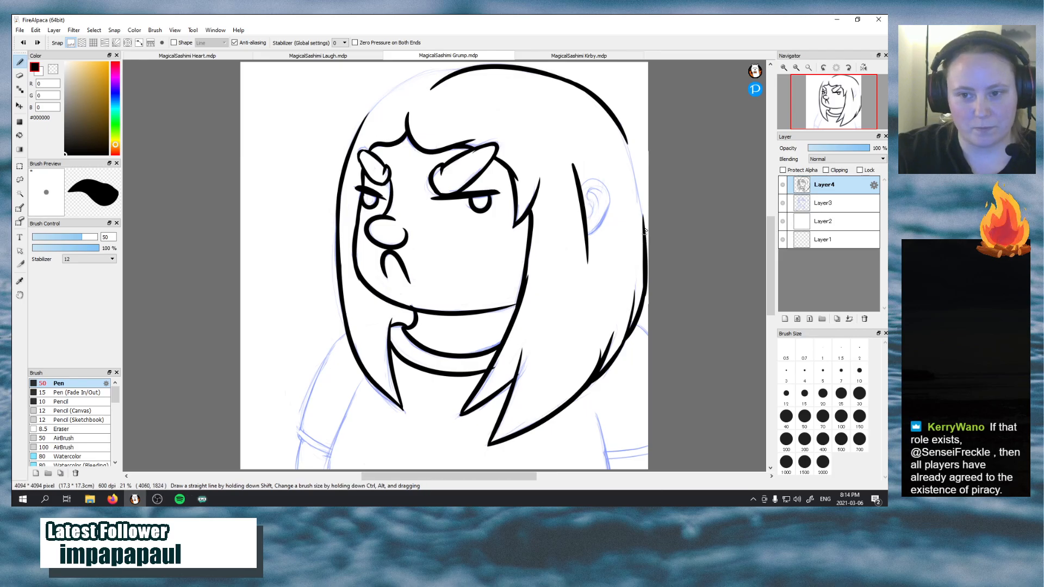
mouse_move(645, 234)
left_mouse_down()
mouse_move(623, 144)
mouse_move(621, 165)
mouse_move(627, 140)
mouse_move(637, 189)
left_mouse_up()
key("ctrl+z")
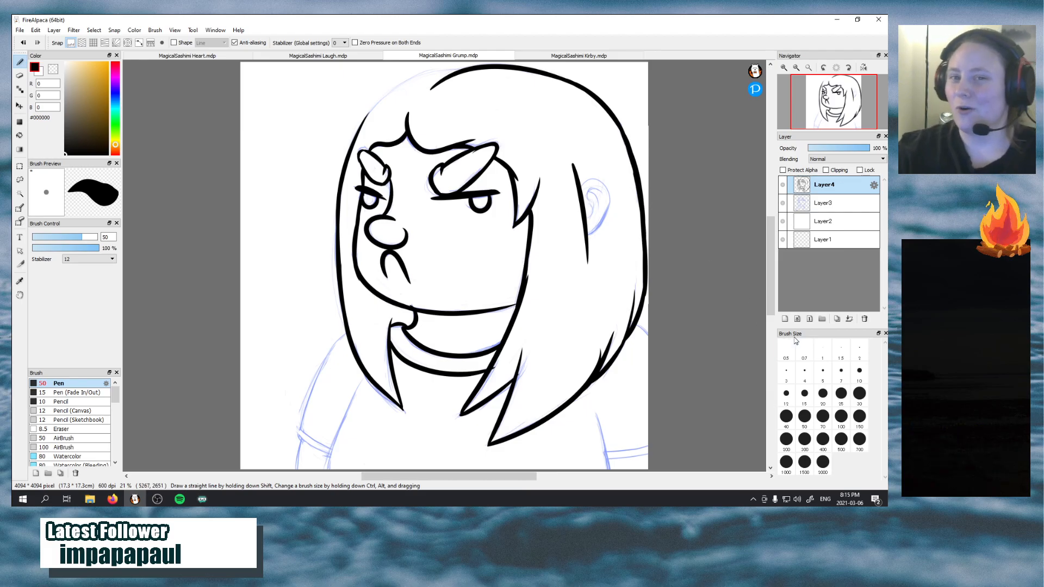
Rotate the canvas, ink the missing hair outline between the crown and the face-side hair, and clear the rotation
mouse_move(851, 86)
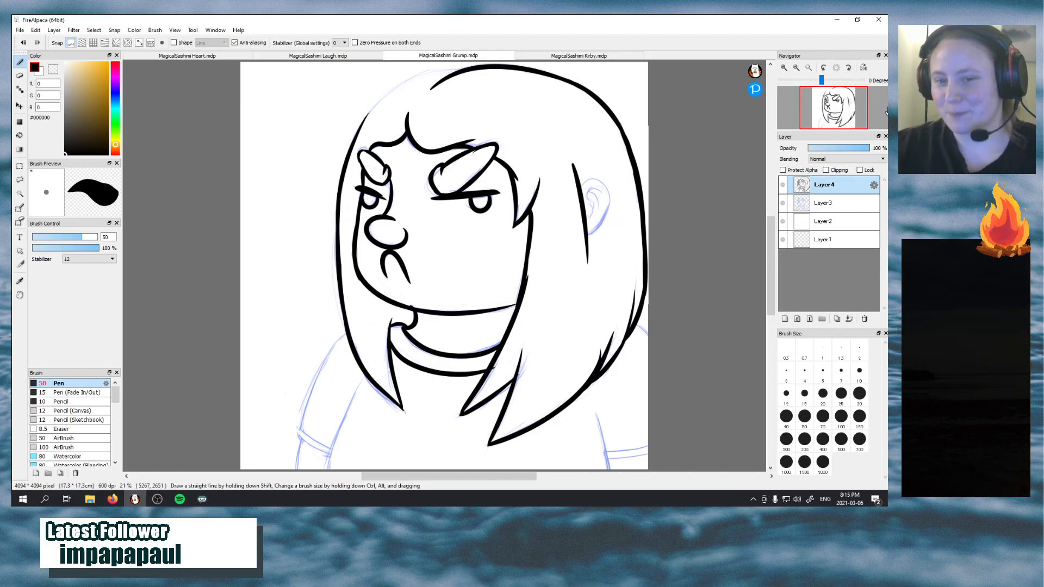
left_click(824, 68)
left_click(824, 68)
left_click(823, 68)
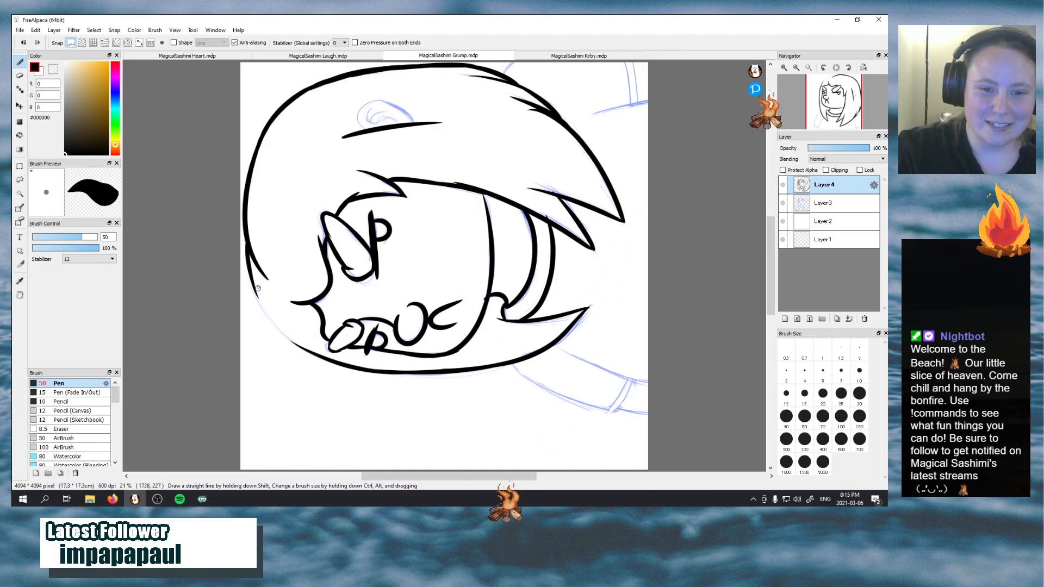
mouse_move(242, 247)
left_mouse_down()
mouse_move(262, 306)
mouse_move(248, 282)
mouse_move(272, 322)
left_mouse_up()
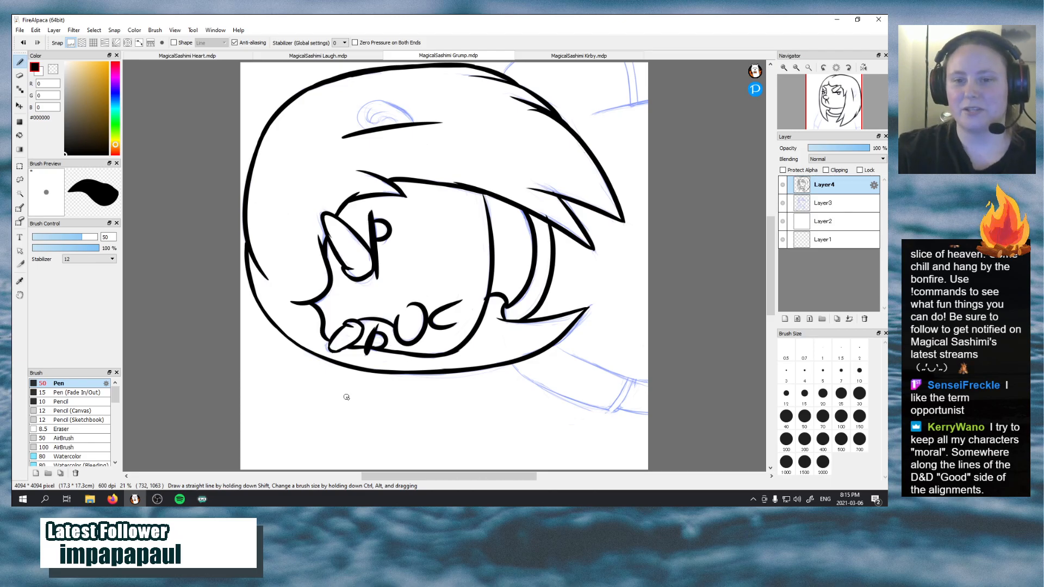
left_click(834, 69)
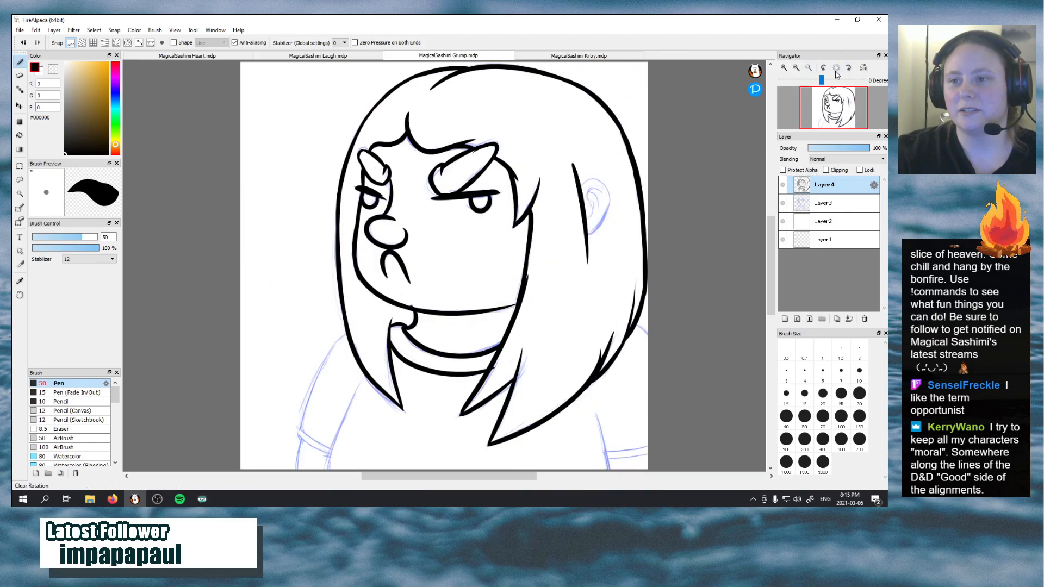
Ink the ear's rounded outer outline and its inner curved folds over the sketch, redrawing strokes that miss it
mouse_move(587, 180)
left_mouse_down()
mouse_move(608, 206)
mouse_move(608, 186)
left_mouse_up()
key("ctrl+z")
key("ctrl+z")
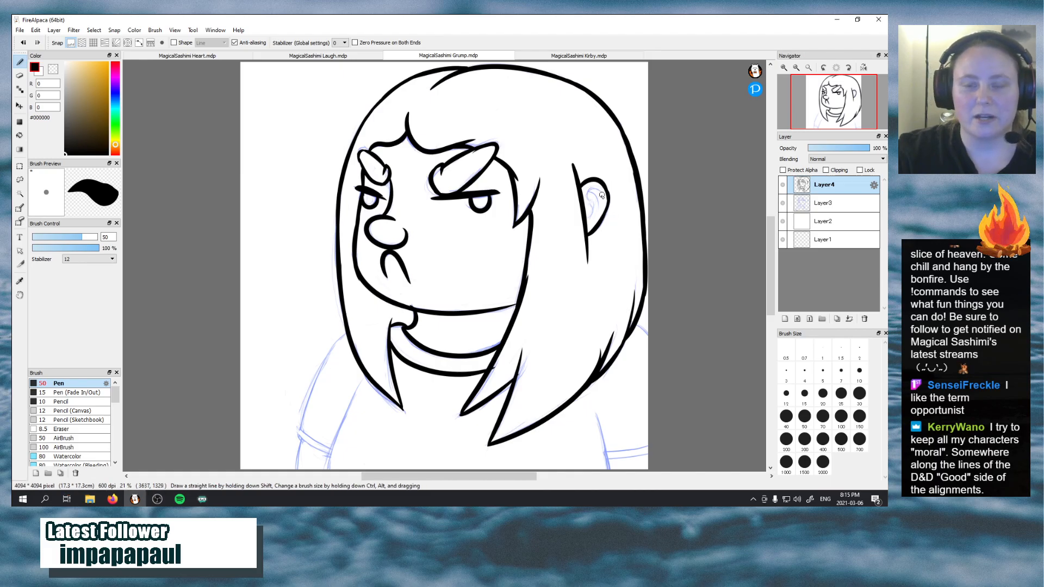
mouse_move(588, 207)
left_mouse_down()
mouse_move(589, 188)
mouse_move(600, 190)
left_mouse_up()
key("ctrl+z")
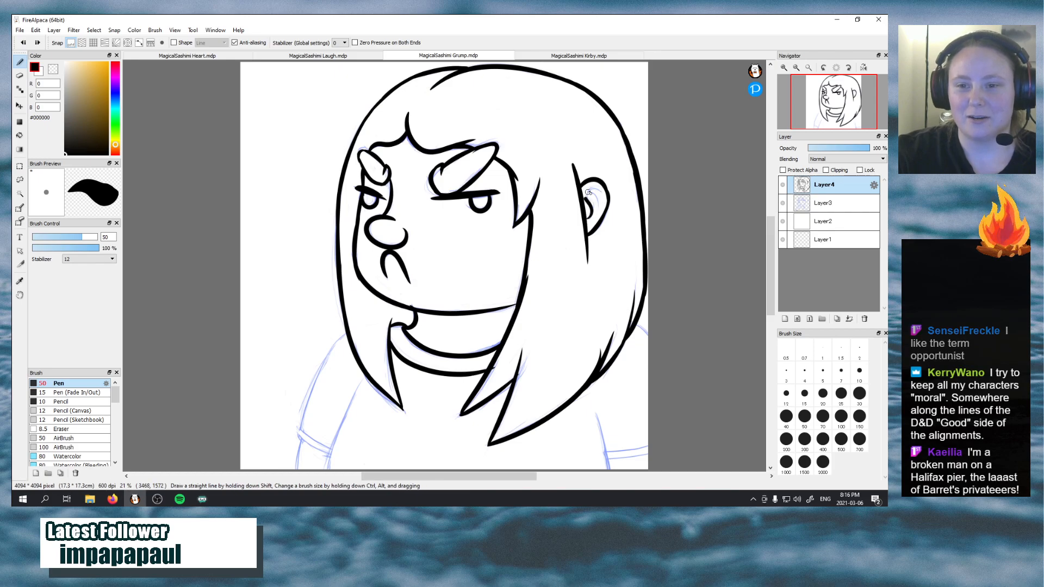
left_click_drag(600, 202, 587, 219)
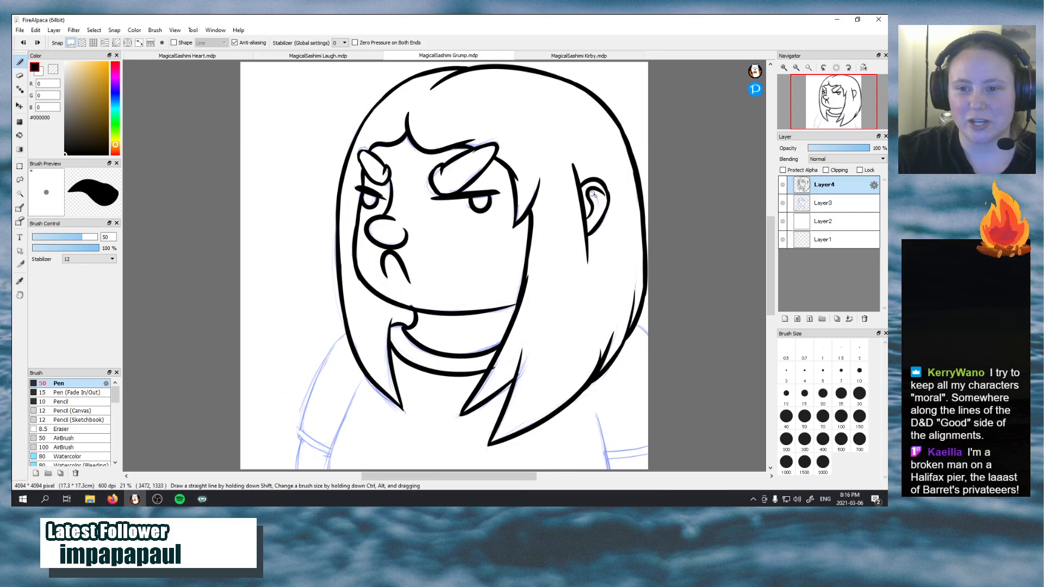
left_click_drag(592, 192, 601, 216)
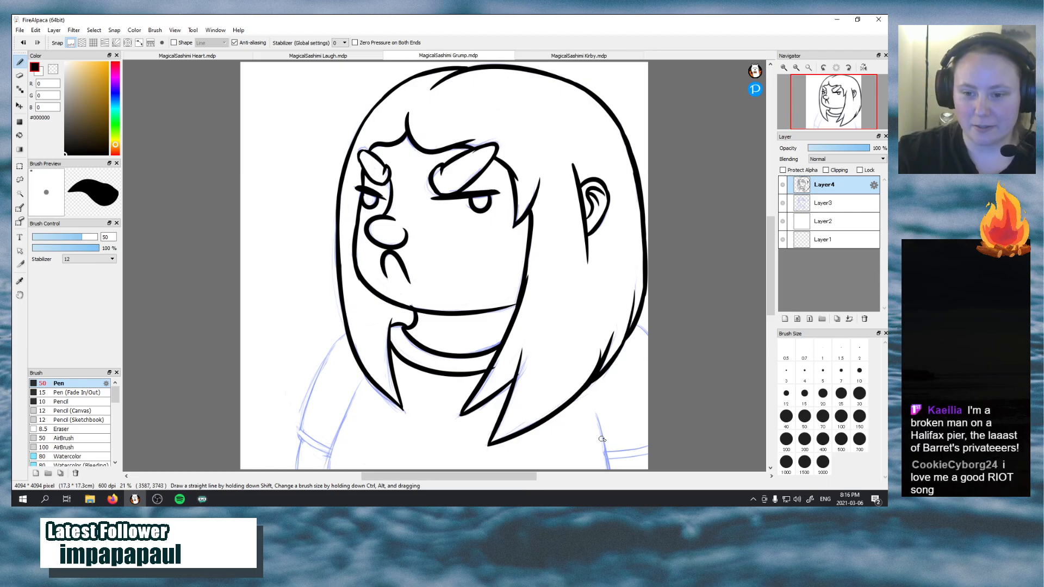
Ink the two torso side lines that separate the body from the arms, running down to the canvas's bottom edge
left_click_drag(596, 414, 609, 469)
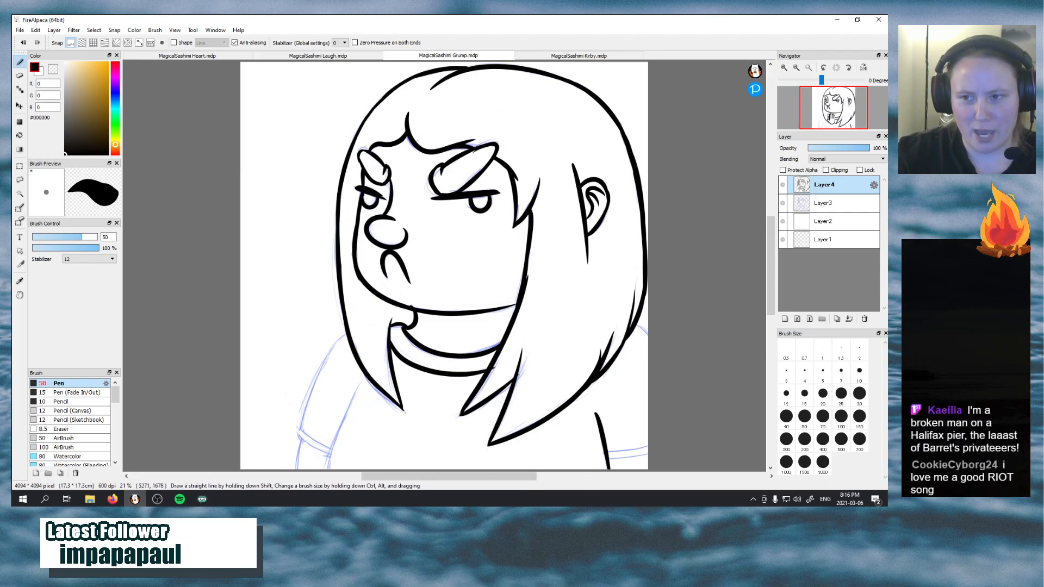
left_click_drag(831, 117, 827, 114)
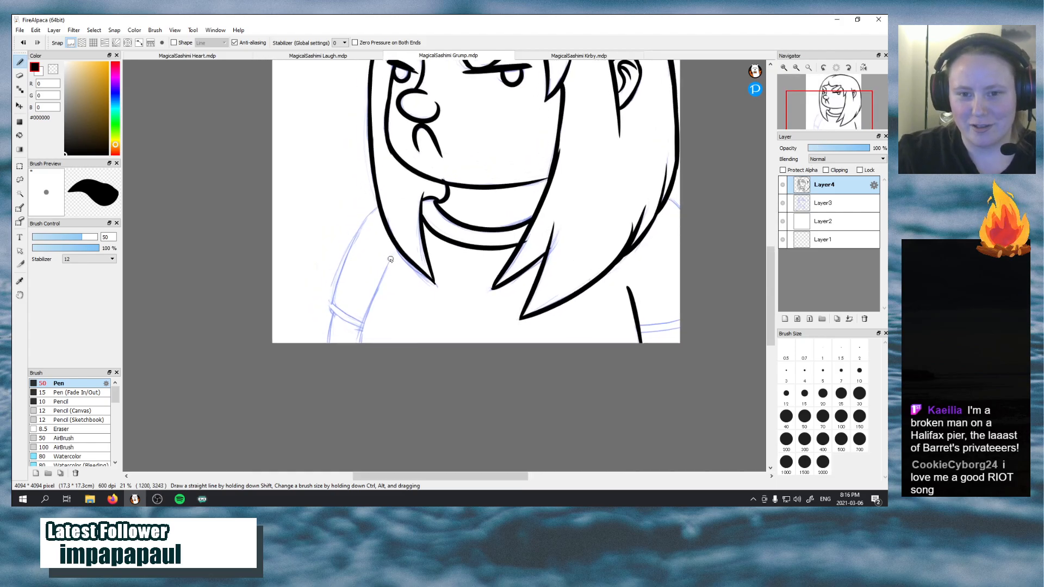
mouse_move(391, 258)
left_mouse_down()
mouse_move(359, 324)
mouse_move(390, 262)
left_mouse_up()
key("ctrl+z")
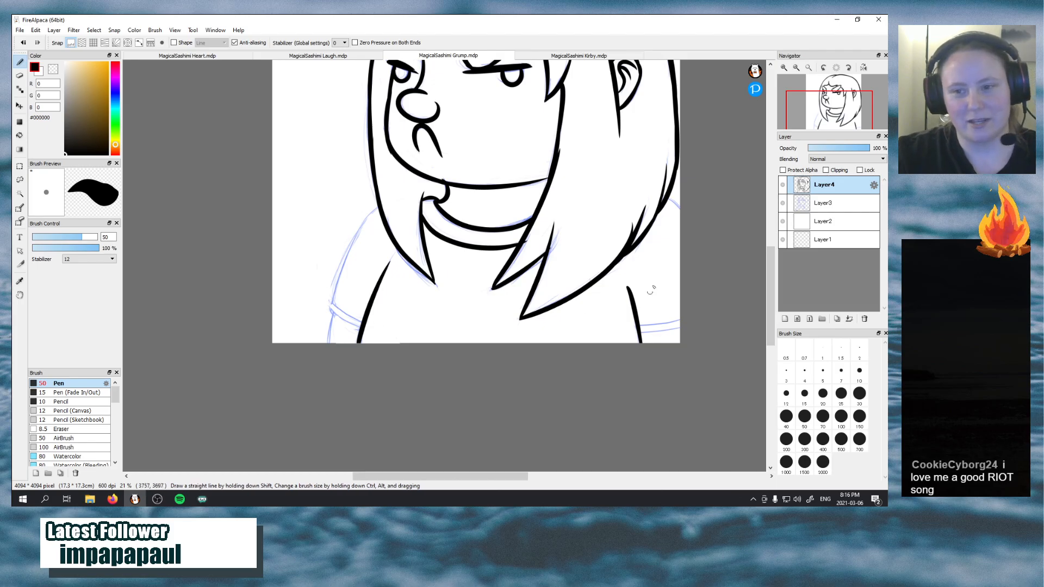
Ink the short shoulder line behind the long hair and the left shoulder and outer sleeve curve, redrawing it to meet the hair
key("ctrl+z")
left_click_drag(684, 209, 690, 229)
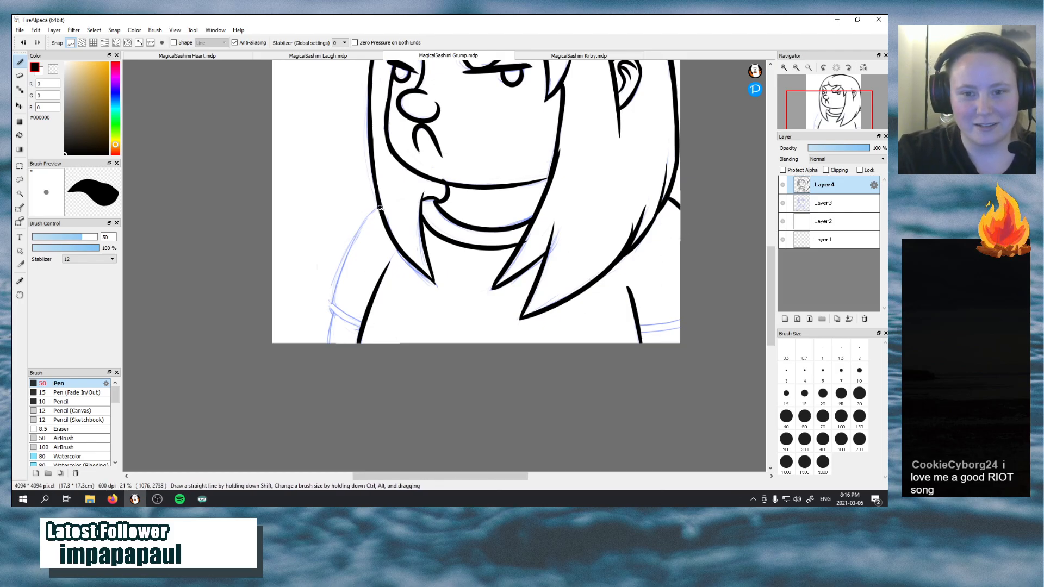
mouse_move(380, 208)
left_mouse_down()
mouse_move(341, 278)
mouse_move(346, 315)
mouse_move(358, 239)
mouse_move(380, 216)
mouse_move(341, 265)
left_mouse_up()
key("ctrl+z")
key("ctrl+z")
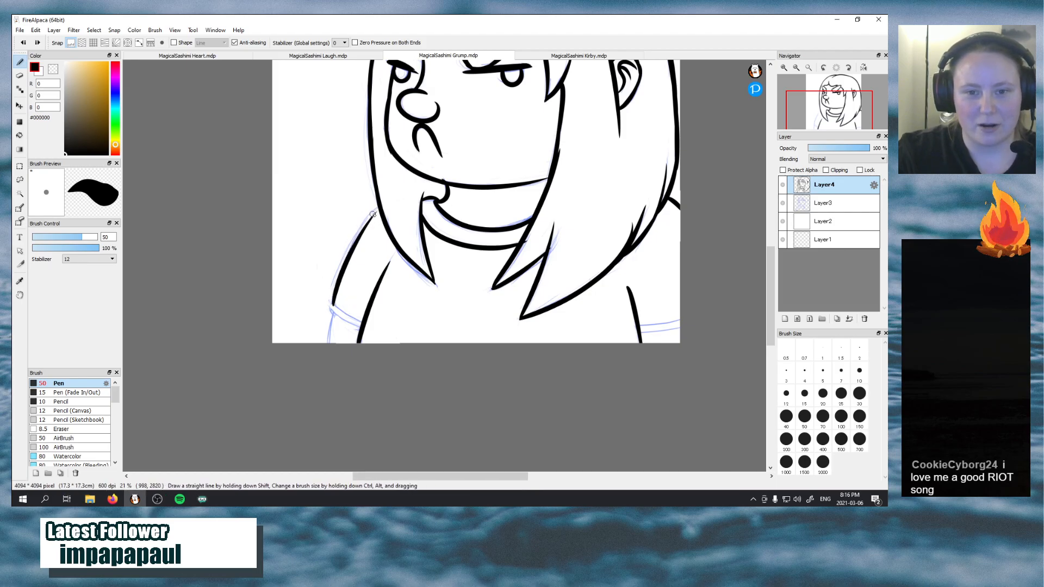
left_click_drag(377, 208, 355, 251)
key("ctrl+z")
left_click_drag(379, 208, 349, 246)
key("ctrl+z")
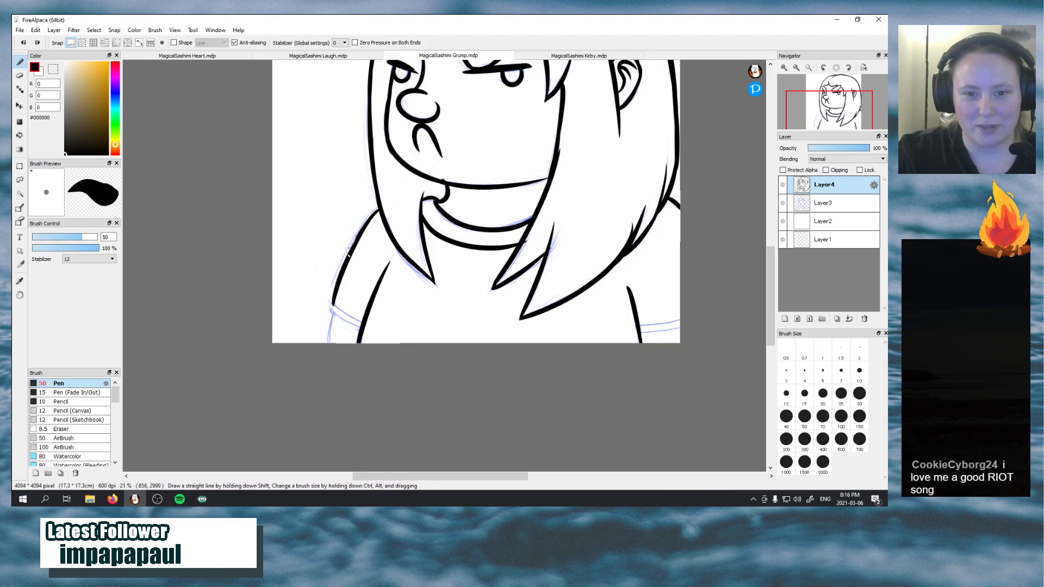
left_click_drag(378, 210, 354, 252)
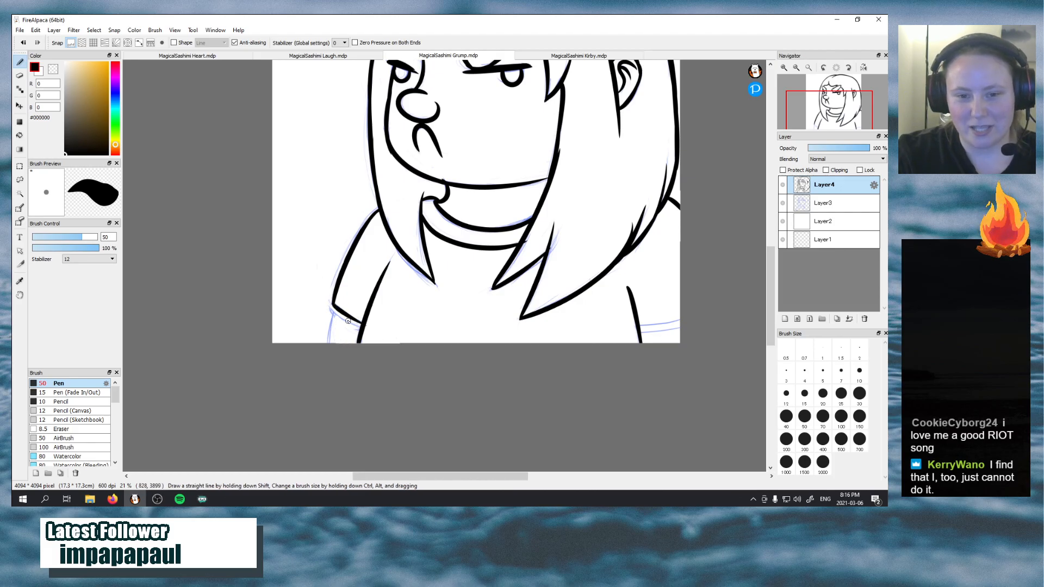
Ink the left sleeve's double-lined cuff and the short forearm line below it, redrawing the cuff strokes to match the sketch
mouse_move(331, 304)
left_mouse_down()
mouse_move(349, 325)
mouse_move(363, 323)
left_mouse_up()
key("ctrl+z")
key("ctrl+z")
key("ctrl+z")
key("ctrl+z")
key("ctrl+z")
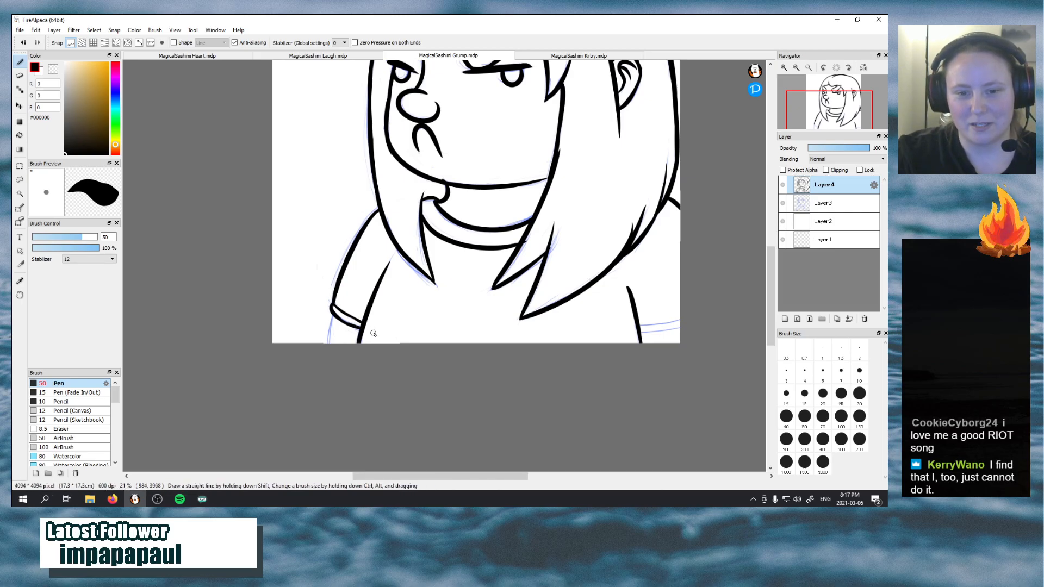
left_click_drag(330, 320, 327, 343)
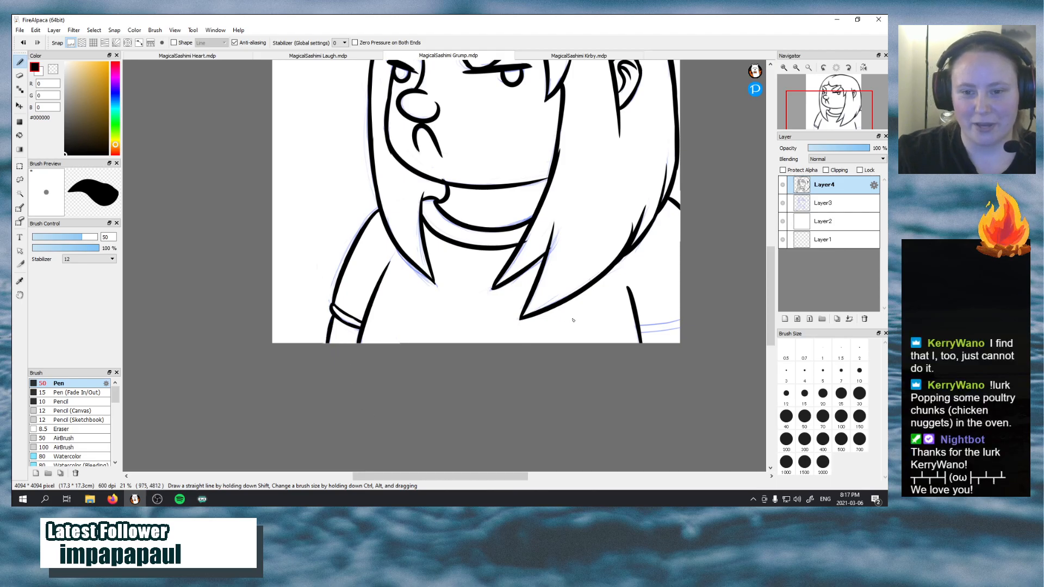
Ink the right sleeve's two curved cuff lines from the torso line out to the canvas edge, redoing strokes as needed
left_click_drag(665, 323, 680, 326)
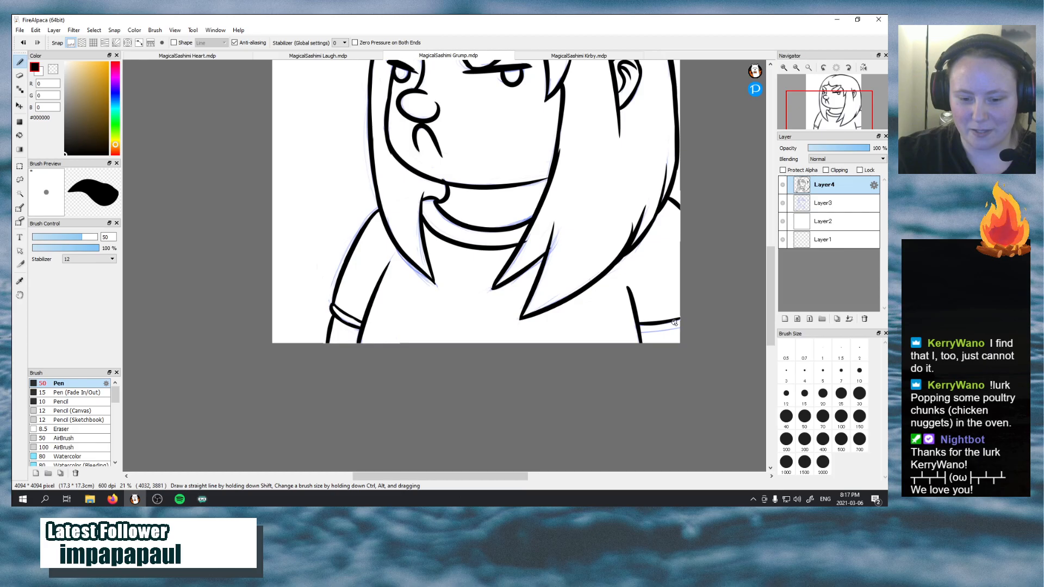
key("ctrl+z")
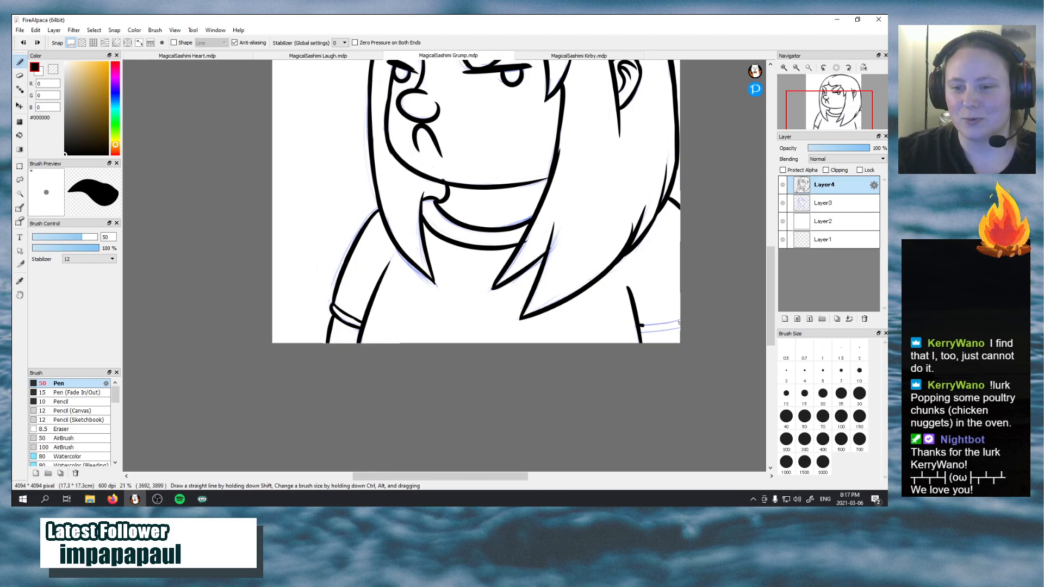
mouse_move(641, 325)
left_mouse_down()
mouse_move(682, 318)
mouse_move(677, 329)
mouse_move(696, 310)
left_mouse_up()
key("ctrl+z")
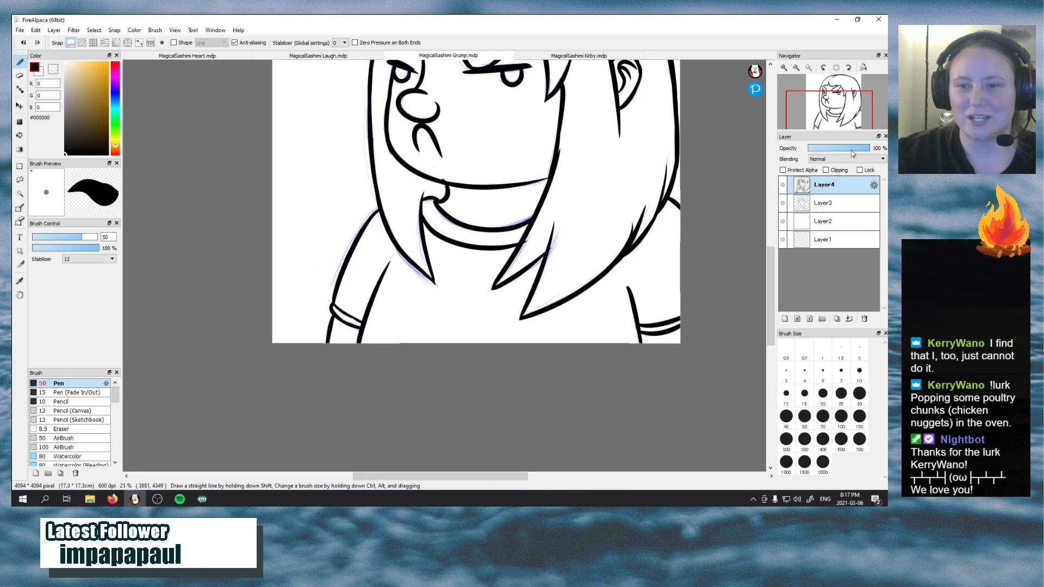
Switch the pen to the transparent colour and try erasing along the chin line above the neck, undoing the last stroke
left_click_drag(840, 115, 837, 100)
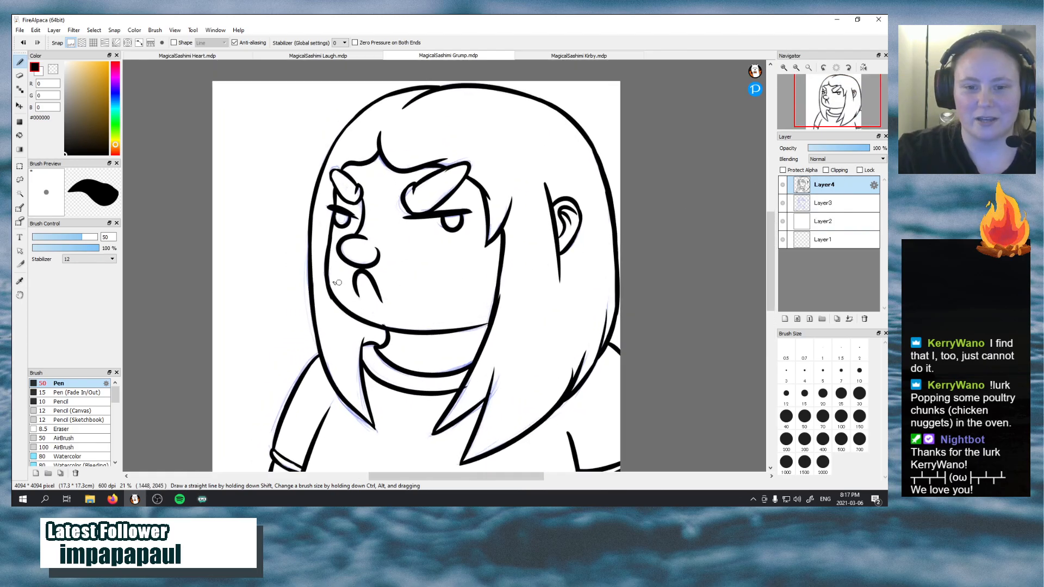
left_click(54, 69)
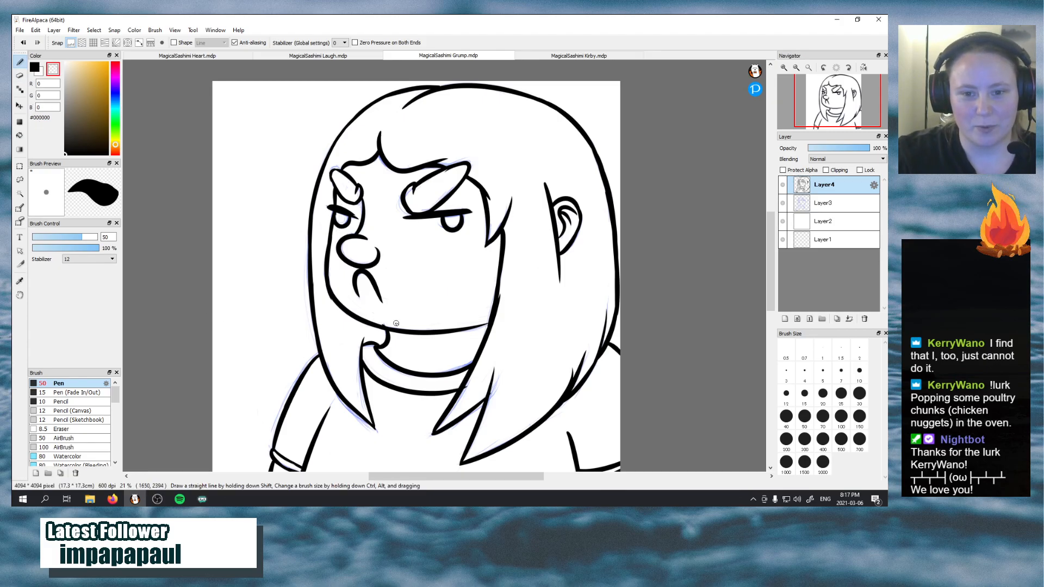
left_click_drag(378, 322, 392, 327)
key("ctrl+z")
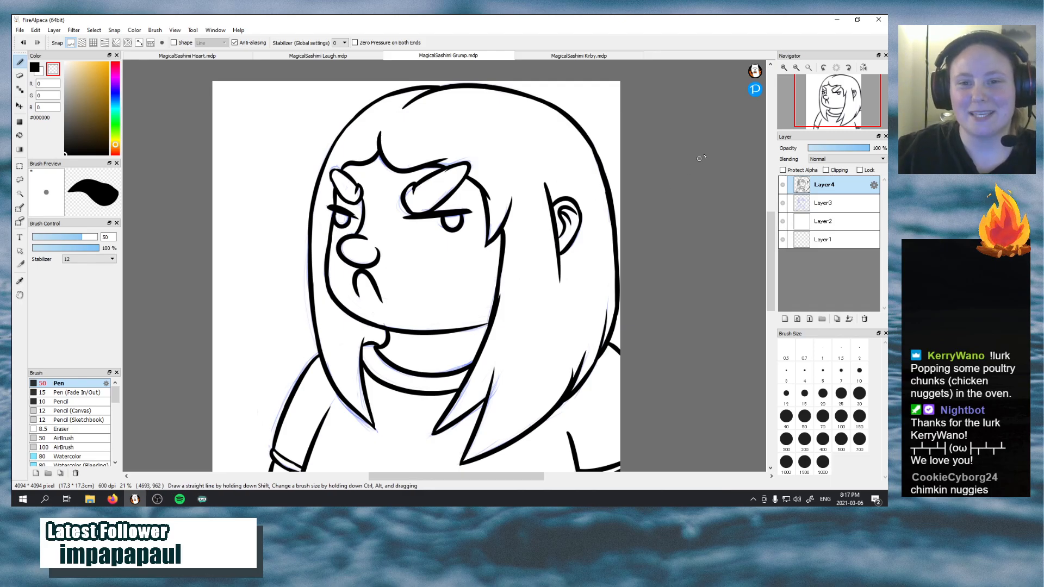
Add a new layer directly above the sketch layer Layer3, under the line art, and hide the sketch layer
left_click(823, 205)
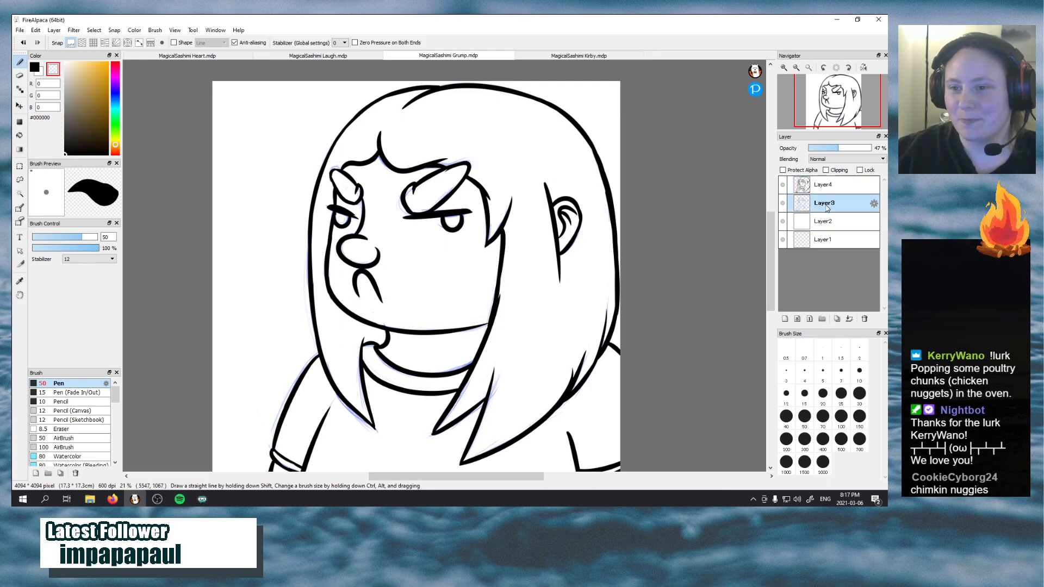
left_click(784, 319)
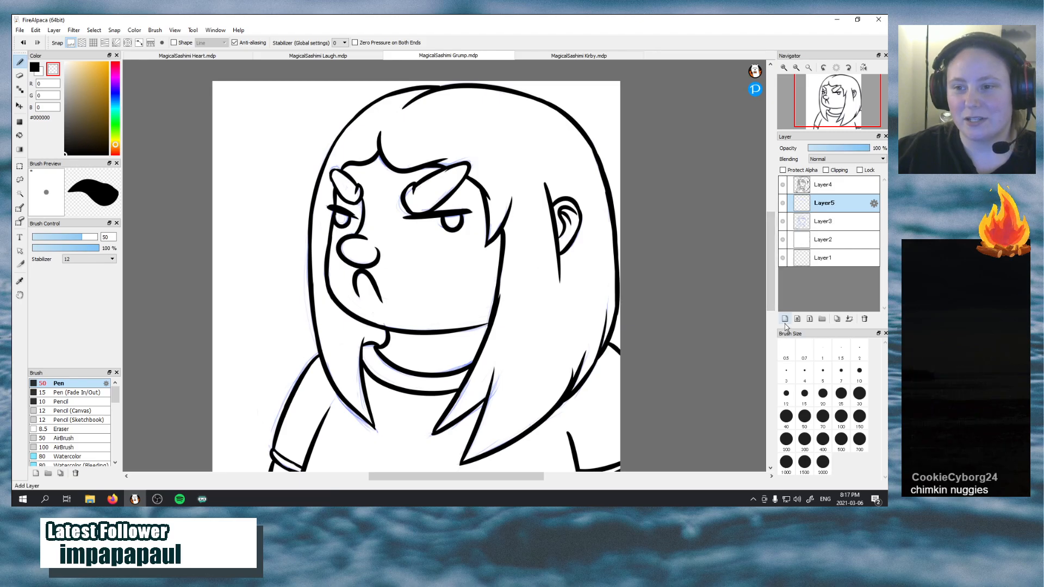
left_click(783, 221)
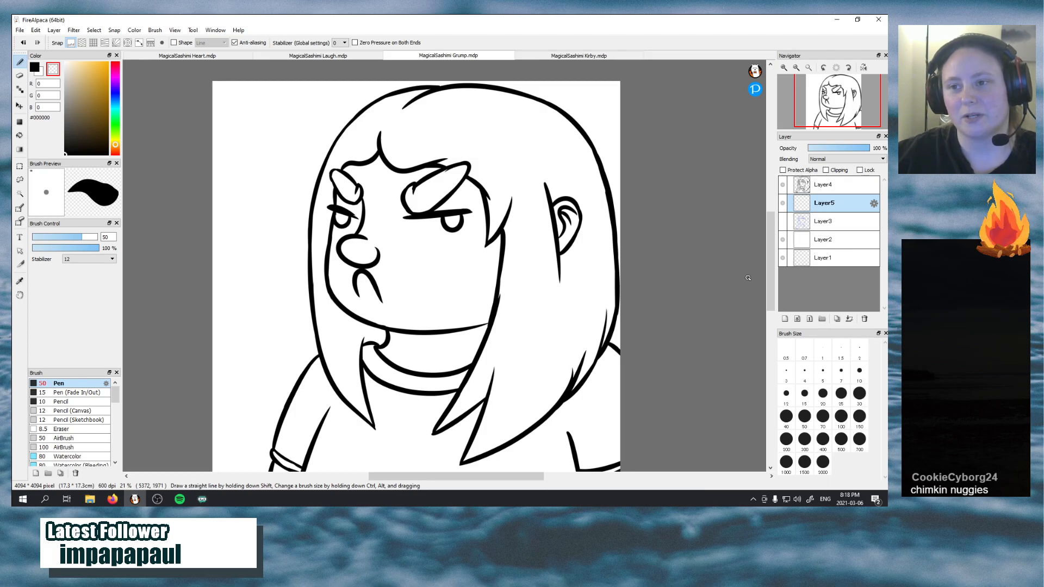
Sample the brown hair colour #7C5530 from the Laugh emote and make it the Pen's active colour in the Grump file
left_click(326, 56)
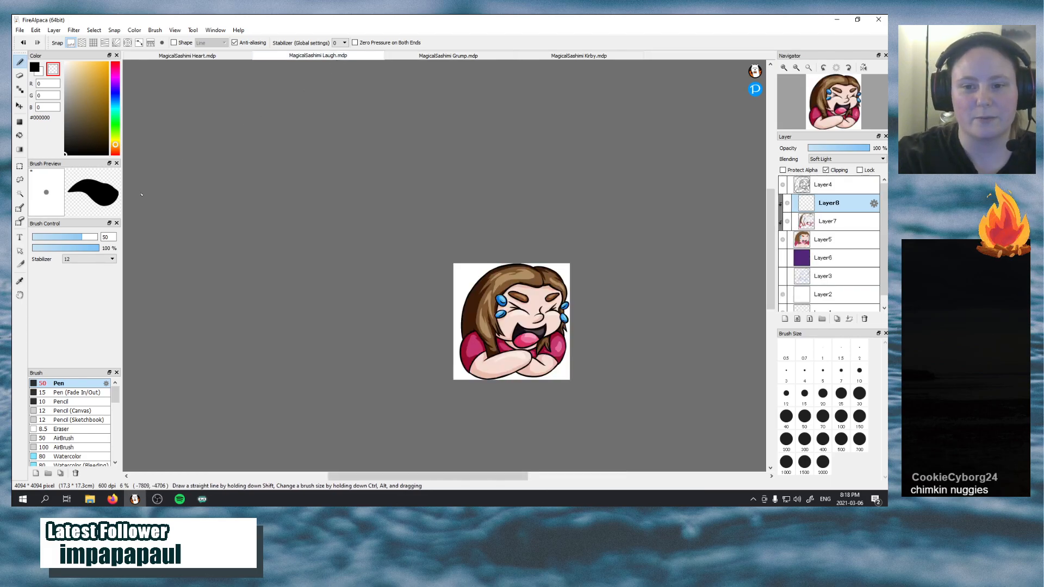
left_click(20, 281)
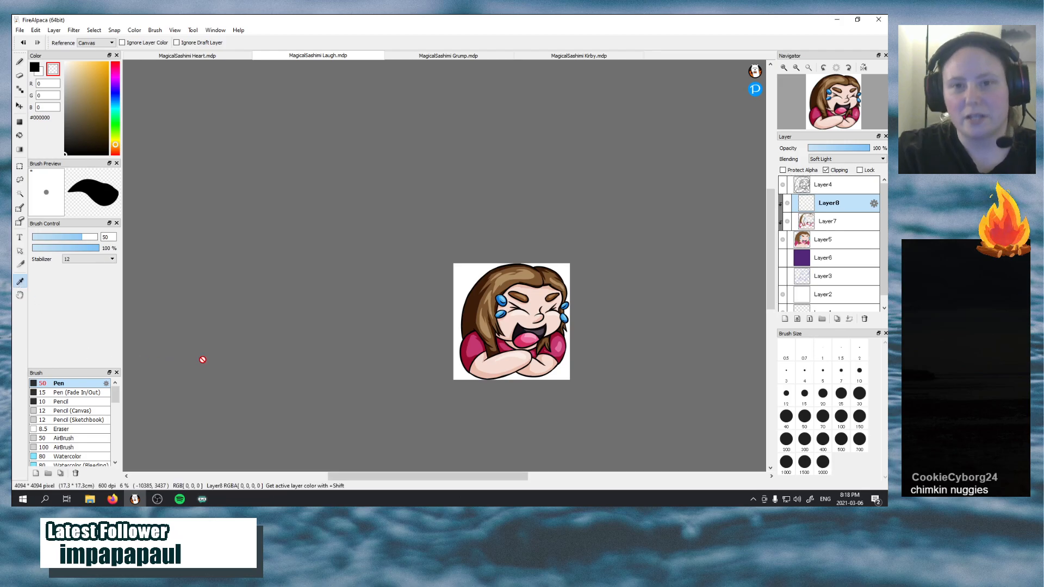
left_click(508, 273)
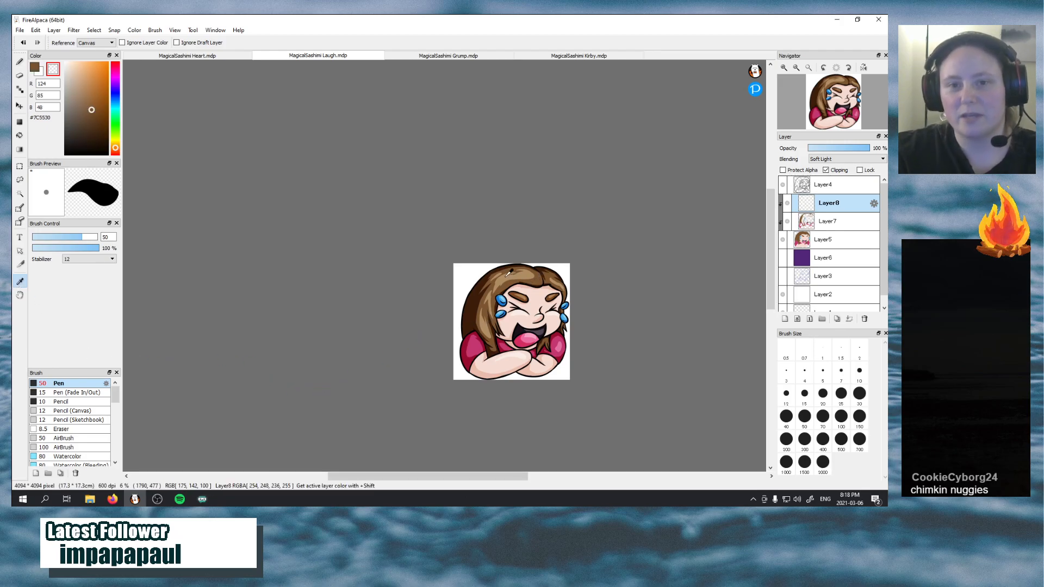
left_click(468, 56)
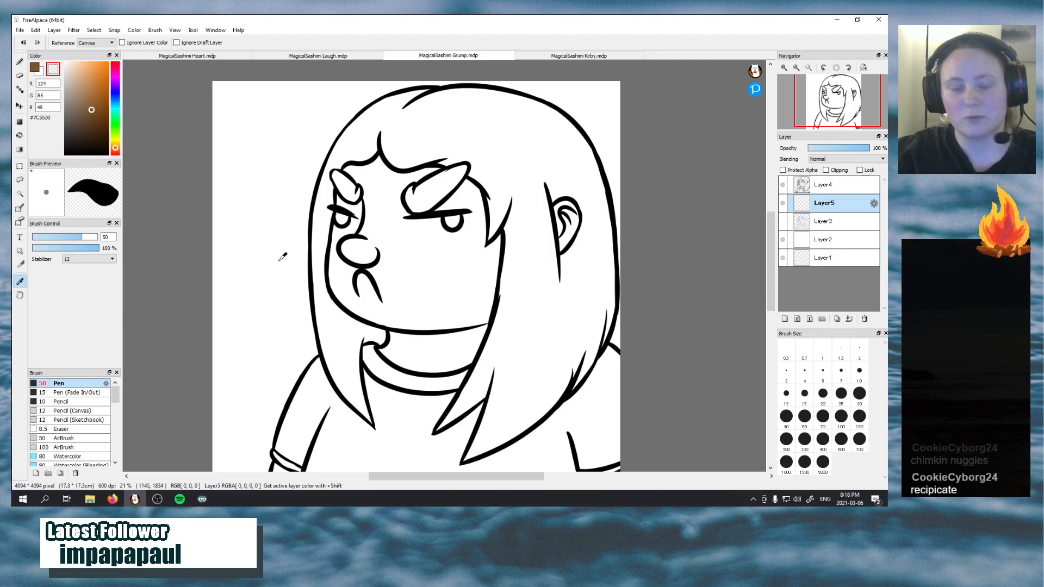
left_click(34, 67)
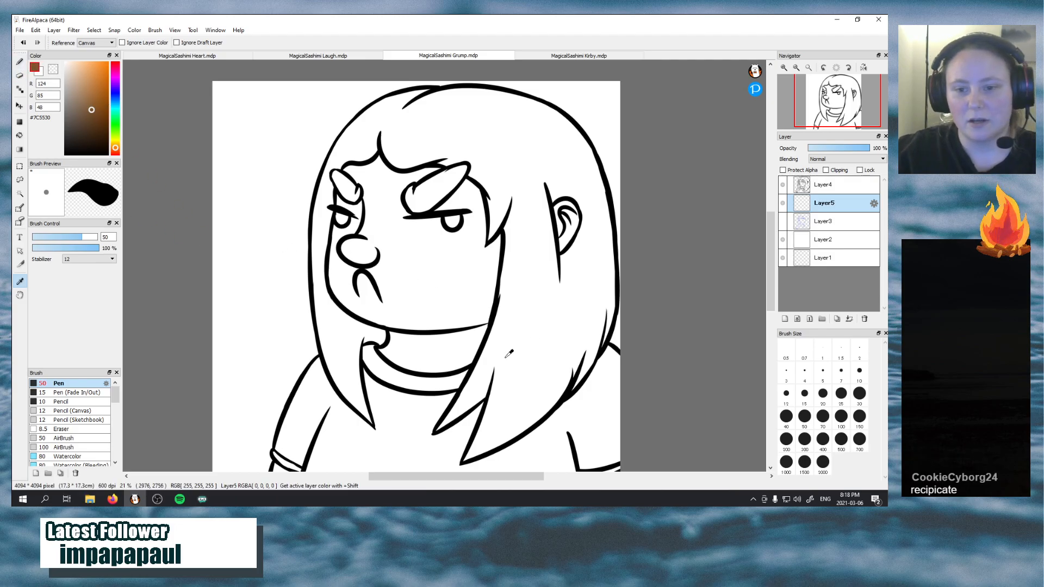
left_click(19, 61)
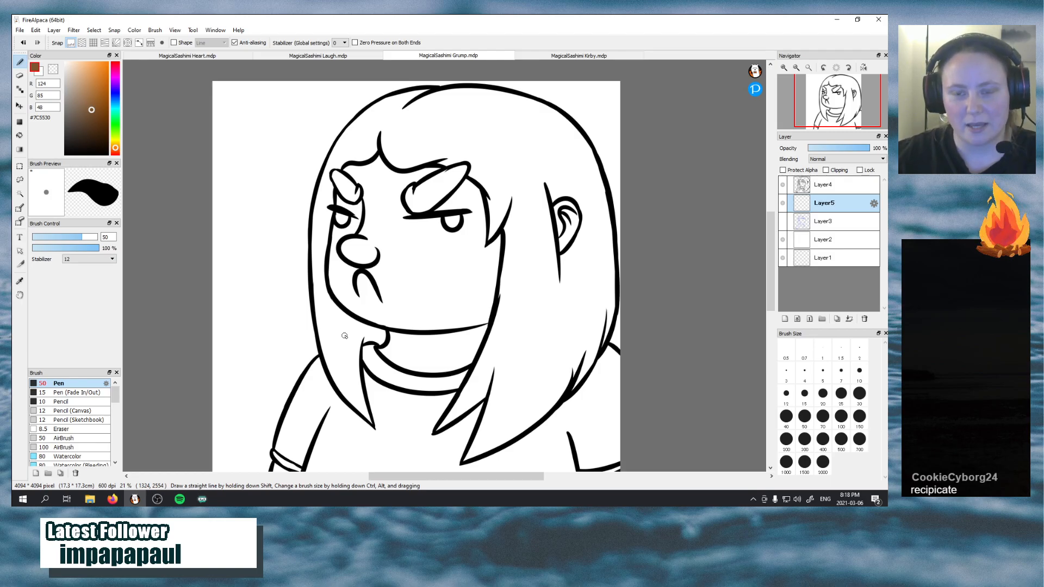
Set the Pen size to 150 and paint the lower part of the long hair below the ear brown, out to its outer edge
mouse_move(561, 299)
left_mouse_down()
mouse_move(524, 351)
mouse_move(534, 353)
left_mouse_up()
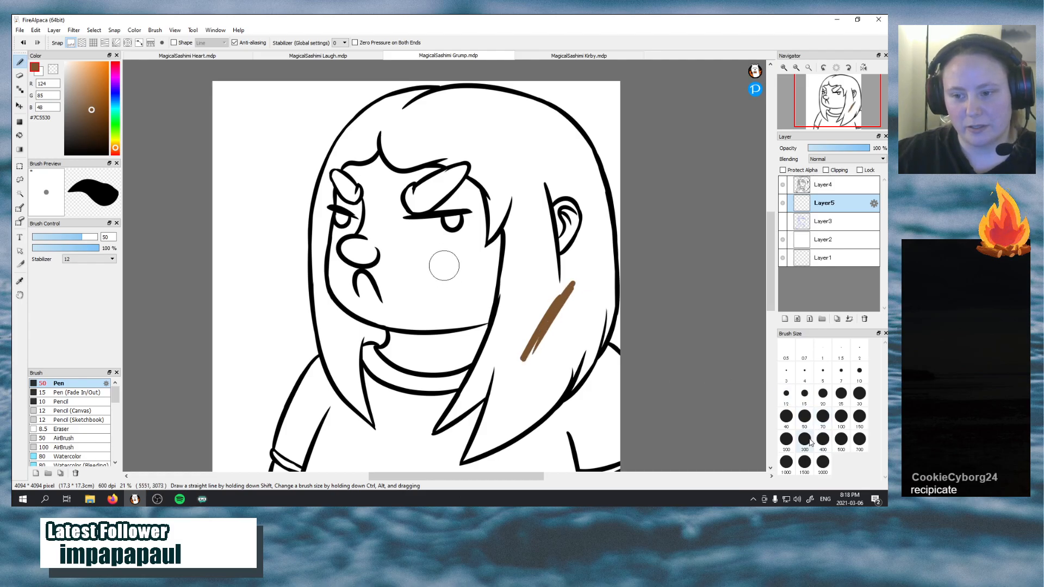
left_click(859, 416)
mouse_move(541, 348)
left_mouse_down()
mouse_move(567, 306)
mouse_move(532, 362)
mouse_move(537, 337)
mouse_move(577, 290)
mouse_move(534, 397)
mouse_move(548, 321)
mouse_move(570, 304)
mouse_move(555, 373)
mouse_move(570, 297)
mouse_move(598, 295)
mouse_move(579, 340)
mouse_move(581, 279)
mouse_move(600, 305)
mouse_move(593, 334)
mouse_move(584, 276)
mouse_move(524, 341)
mouse_move(537, 315)
mouse_move(558, 287)
mouse_move(516, 371)
mouse_move(525, 391)
mouse_move(567, 356)
mouse_move(570, 374)
mouse_move(555, 387)
mouse_move(581, 342)
mouse_move(580, 363)
mouse_move(593, 321)
mouse_move(577, 369)
mouse_move(604, 332)
mouse_move(600, 310)
mouse_move(594, 332)
left_mouse_up()
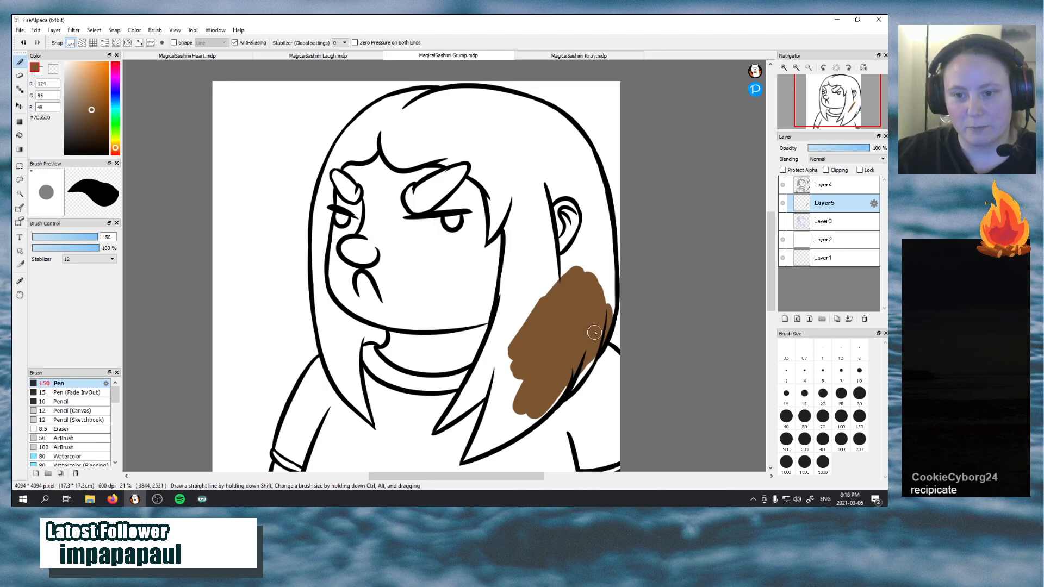
mouse_move(517, 345)
left_mouse_down()
mouse_move(502, 368)
mouse_move(510, 314)
mouse_move(527, 375)
mouse_move(501, 411)
mouse_move(514, 355)
mouse_move(509, 433)
mouse_move(503, 421)
mouse_move(536, 351)
mouse_move(521, 428)
left_mouse_up()
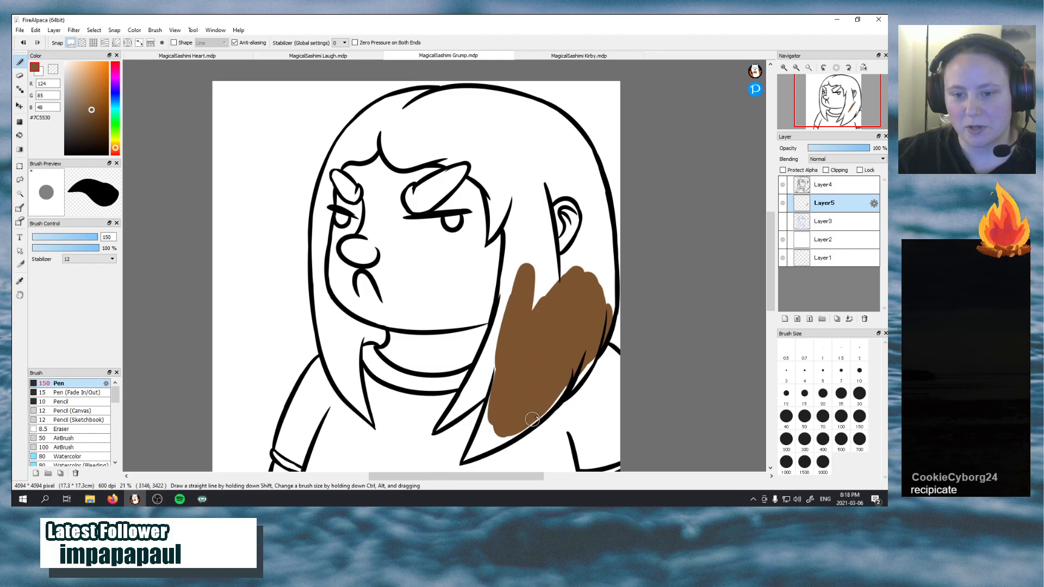
left_click_drag(533, 419, 587, 368)
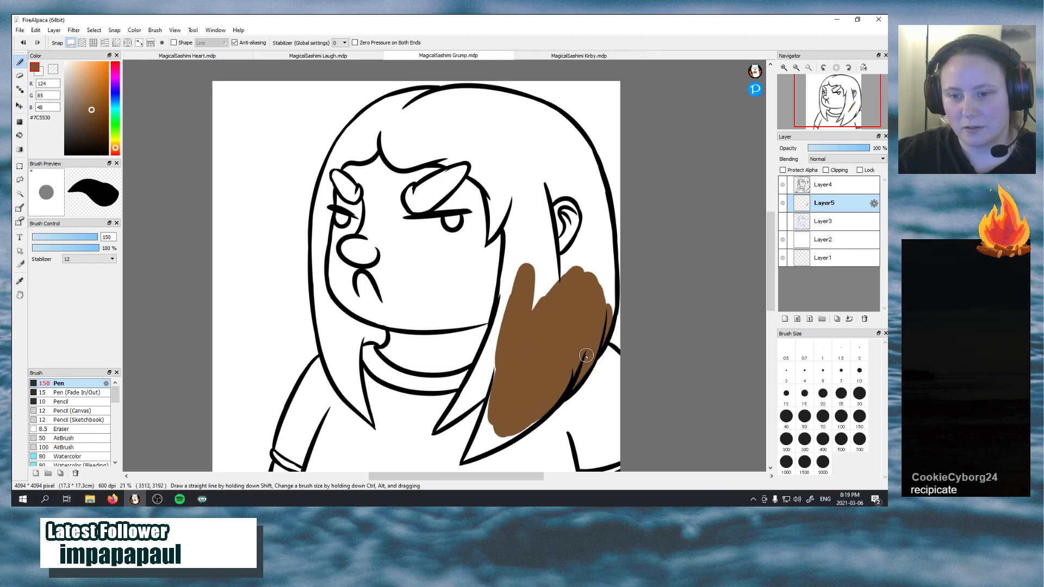
left_click_drag(522, 304, 570, 393)
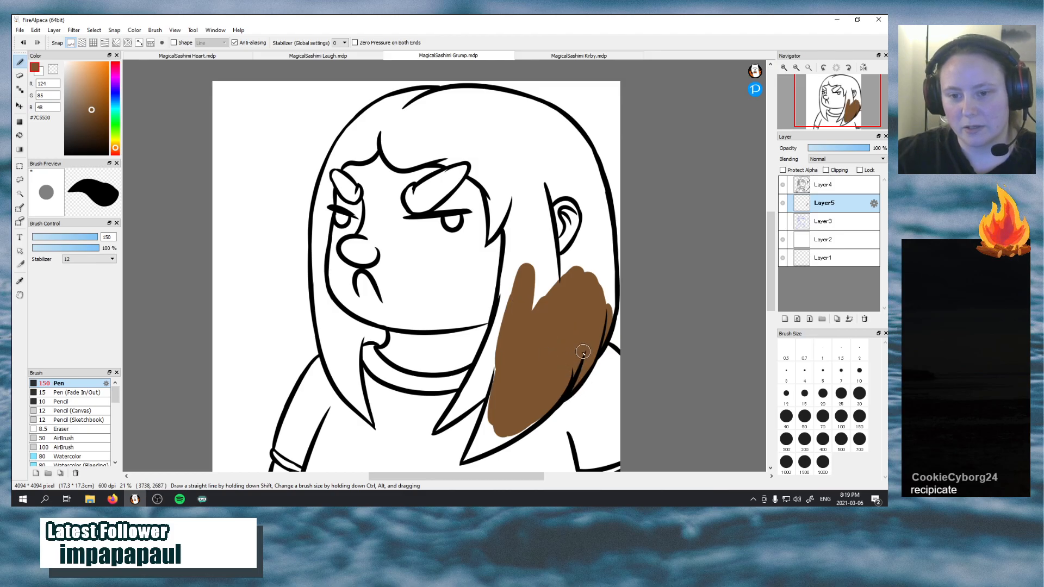
Fill the hair between face and ear with brown, including the pointed strand beside the collar and the edge along the cheek
mouse_move(515, 146)
left_mouse_down()
mouse_move(512, 295)
mouse_move(509, 149)
mouse_move(506, 245)
left_mouse_up()
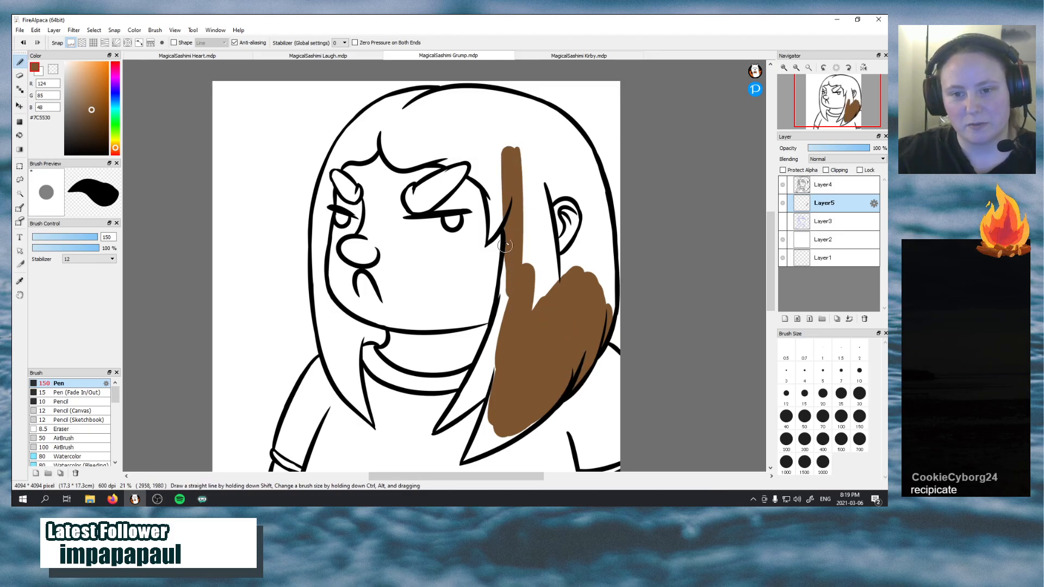
mouse_move(445, 425)
left_mouse_down()
mouse_move(435, 432)
mouse_move(480, 377)
left_mouse_up()
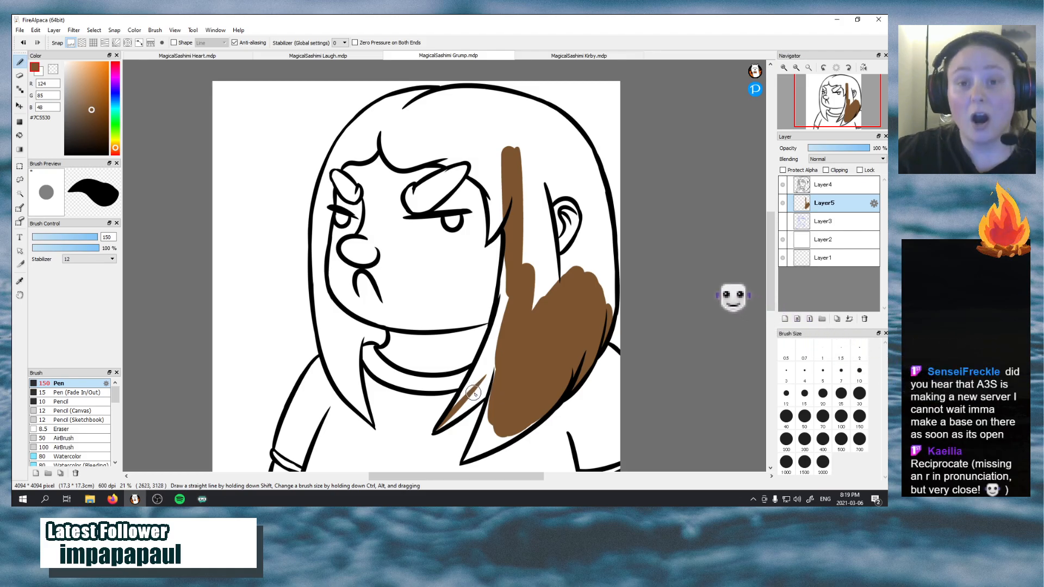
left_click_drag(434, 436, 490, 385)
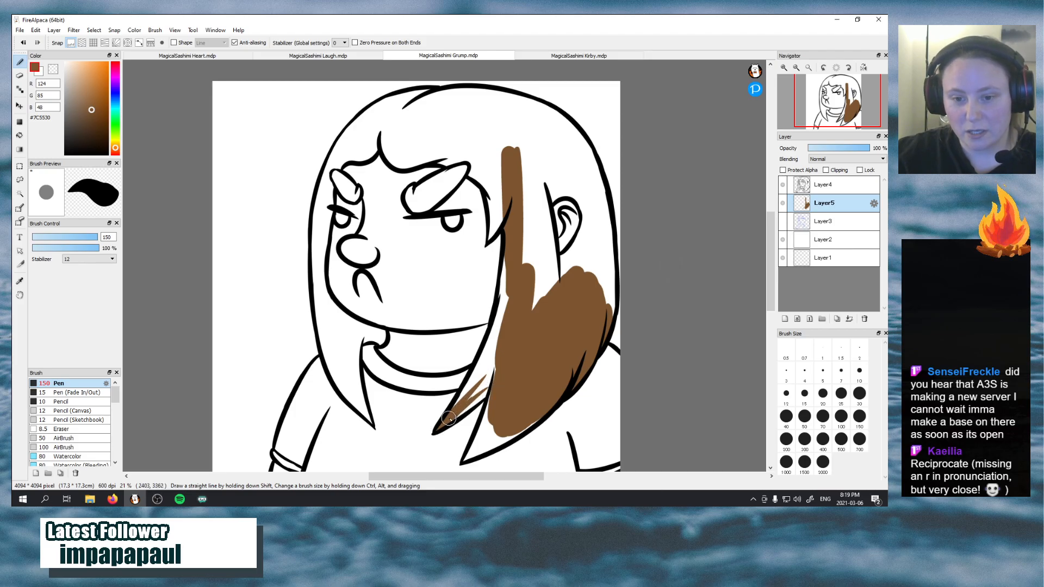
mouse_move(449, 419)
left_mouse_down()
mouse_move(505, 375)
mouse_move(457, 424)
mouse_move(493, 376)
left_mouse_up()
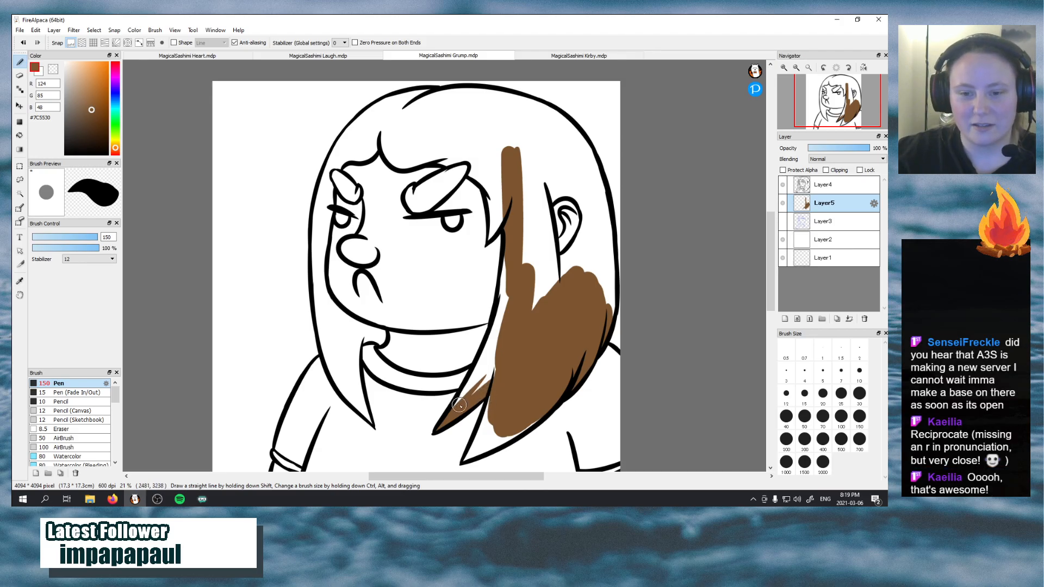
left_click_drag(456, 410, 500, 331)
mouse_move(474, 391)
left_mouse_down()
mouse_move(505, 349)
mouse_move(478, 396)
mouse_move(505, 290)
left_mouse_up()
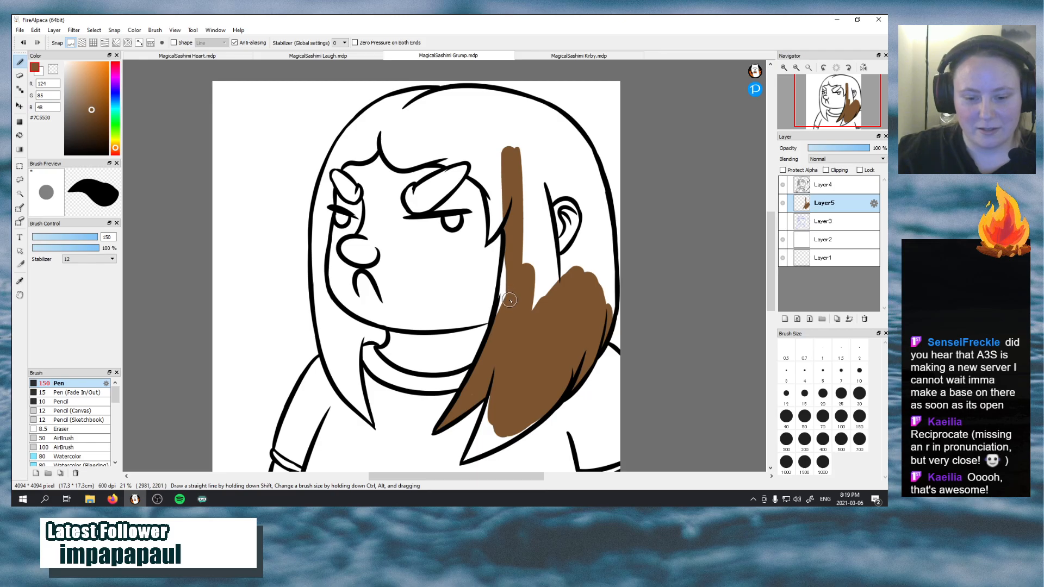
left_click_drag(496, 328, 507, 260)
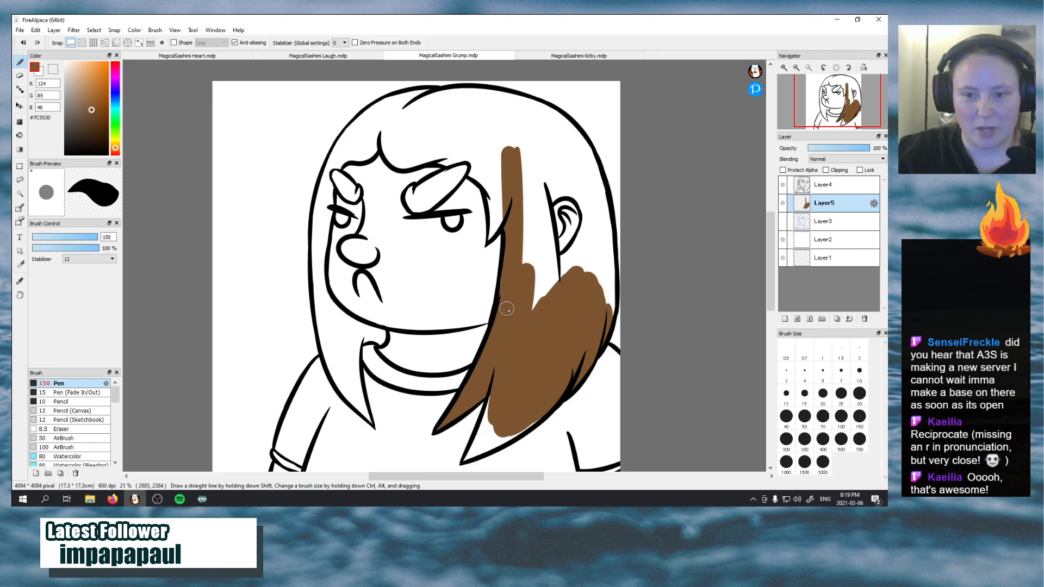
mouse_move(507, 308)
left_mouse_down()
mouse_move(517, 199)
mouse_move(529, 321)
mouse_move(550, 230)
mouse_move(547, 305)
mouse_move(524, 234)
left_mouse_up()
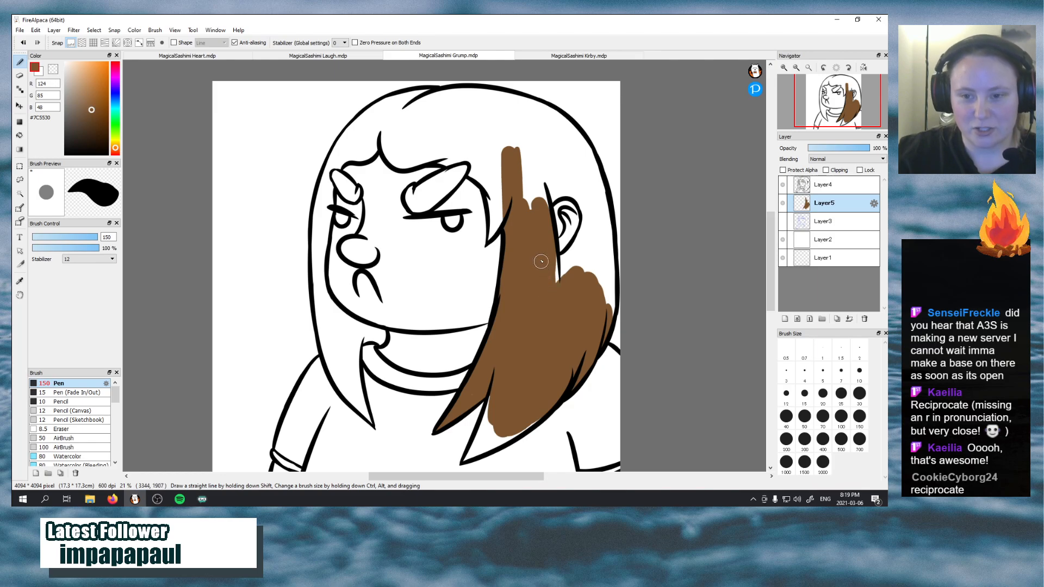
Paint brown around the ear and down the back of the hair, and fill the lowest pointed hair tip
mouse_move(541, 261)
left_mouse_down()
mouse_move(565, 293)
mouse_move(547, 257)
mouse_move(576, 263)
mouse_move(545, 261)
mouse_move(547, 277)
mouse_move(583, 253)
mouse_move(560, 271)
mouse_move(590, 231)
mouse_move(576, 247)
mouse_move(583, 223)
left_mouse_up()
key("ctrl+z")
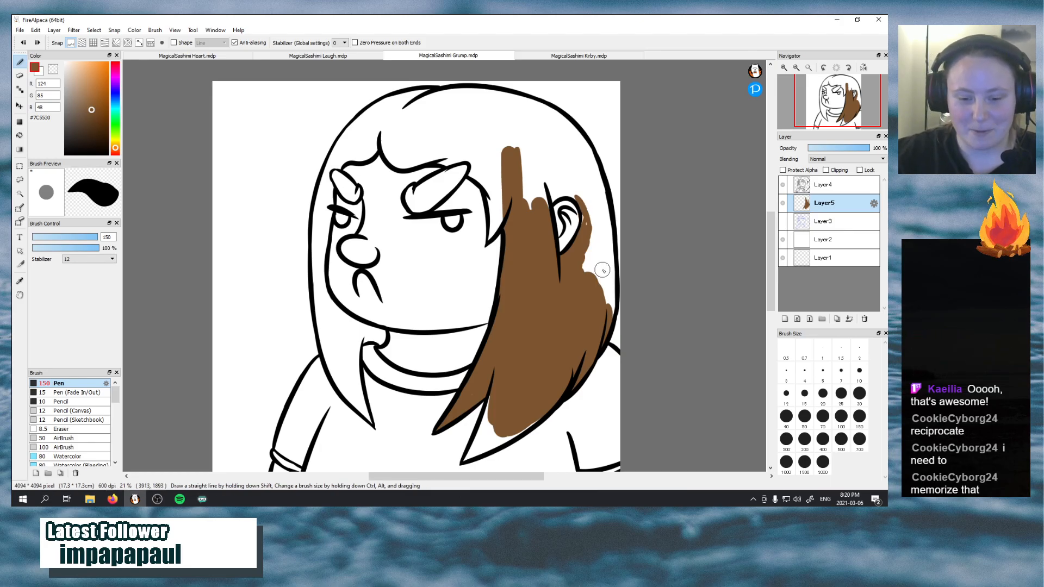
mouse_move(576, 237)
left_mouse_down()
mouse_move(589, 193)
mouse_move(602, 235)
mouse_move(595, 292)
mouse_move(594, 206)
mouse_move(576, 295)
mouse_move(596, 238)
mouse_move(595, 279)
mouse_move(604, 231)
mouse_move(615, 300)
left_mouse_up()
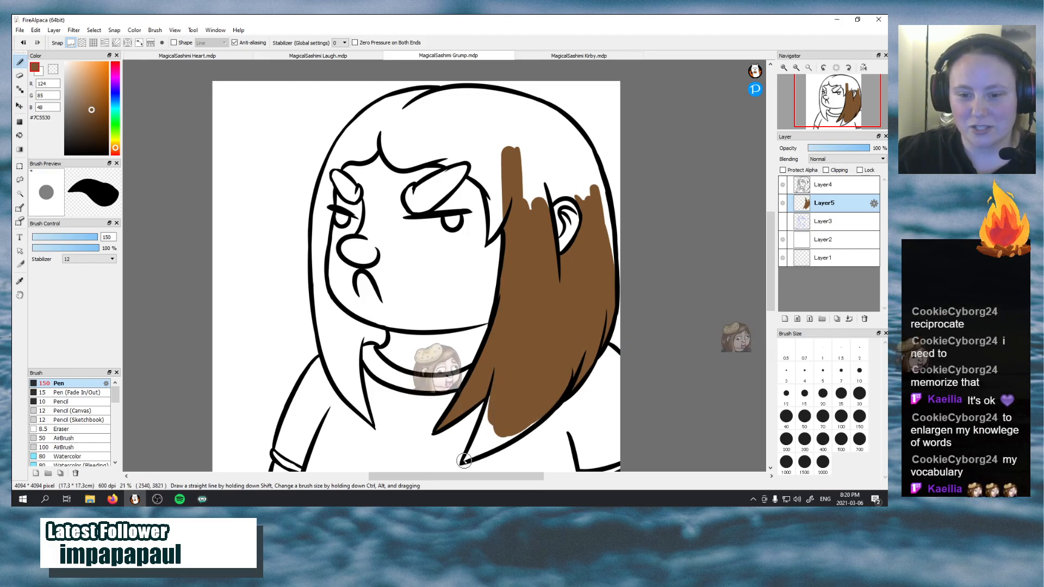
left_click_drag(501, 419, 462, 461)
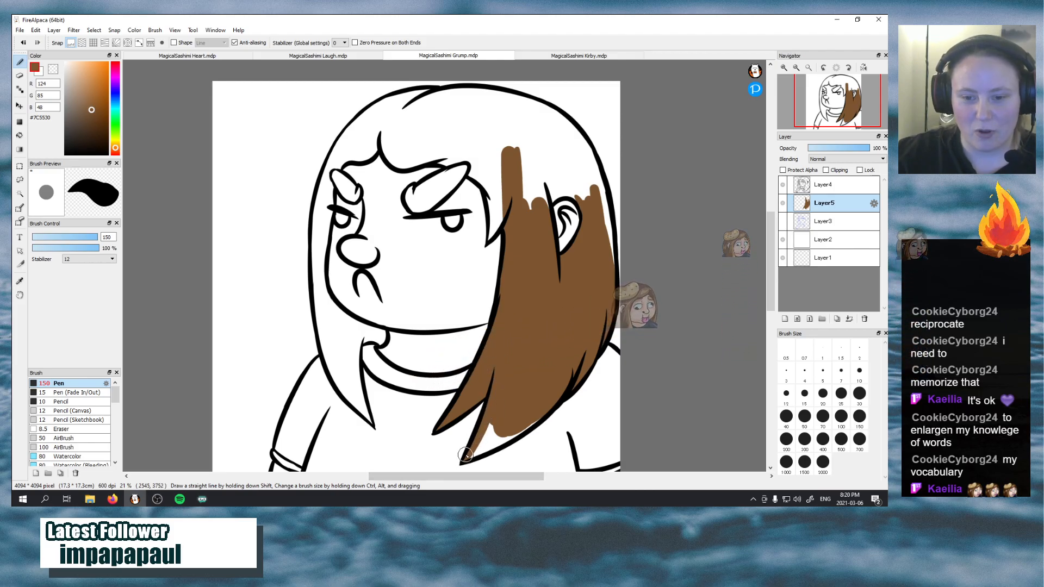
mouse_move(497, 424)
left_mouse_down()
mouse_move(491, 436)
mouse_move(543, 407)
mouse_move(487, 435)
left_mouse_up()
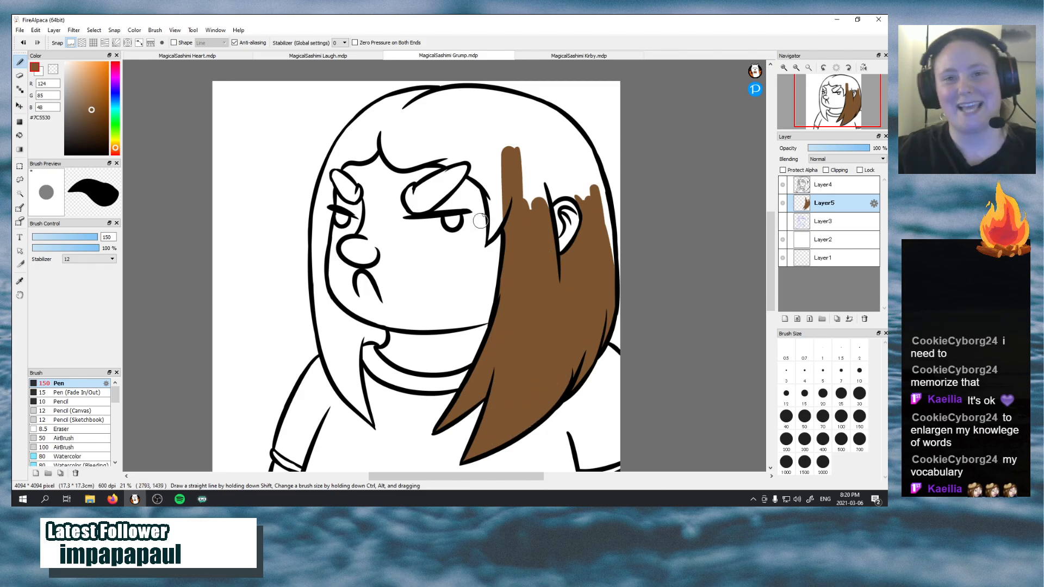
Paint brown across the crown and back of the head, and fill the small pointed strand beside the eye
mouse_move(409, 108)
left_mouse_down()
mouse_move(389, 124)
mouse_move(487, 120)
mouse_move(398, 112)
mouse_move(439, 102)
mouse_move(408, 126)
mouse_move(456, 124)
mouse_move(442, 104)
mouse_move(527, 143)
mouse_move(501, 115)
mouse_move(504, 153)
mouse_move(433, 119)
mouse_move(531, 145)
mouse_move(485, 120)
mouse_move(539, 159)
mouse_move(493, 132)
mouse_move(536, 186)
mouse_move(531, 165)
mouse_move(542, 207)
mouse_move(556, 160)
mouse_move(542, 210)
mouse_move(563, 177)
mouse_move(537, 210)
mouse_move(549, 154)
mouse_move(512, 169)
left_mouse_up()
mouse_move(575, 194)
left_mouse_down()
mouse_move(552, 200)
mouse_move(580, 198)
mouse_move(565, 193)
mouse_move(592, 210)
mouse_move(565, 192)
mouse_move(584, 202)
mouse_move(554, 159)
mouse_move(592, 200)
mouse_move(558, 137)
mouse_move(596, 204)
mouse_move(553, 149)
mouse_move(588, 199)
left_mouse_up()
mouse_move(558, 148)
left_mouse_down()
mouse_move(572, 183)
mouse_move(538, 139)
mouse_move(554, 144)
mouse_move(535, 166)
mouse_move(499, 120)
mouse_move(509, 119)
mouse_move(498, 103)
mouse_move(570, 134)
mouse_move(510, 116)
mouse_move(571, 158)
mouse_move(540, 125)
mouse_move(570, 173)
mouse_move(547, 147)
mouse_move(549, 103)
mouse_move(591, 162)
mouse_move(579, 135)
mouse_move(590, 147)
mouse_move(602, 195)
mouse_move(568, 136)
mouse_move(586, 170)
left_mouse_up()
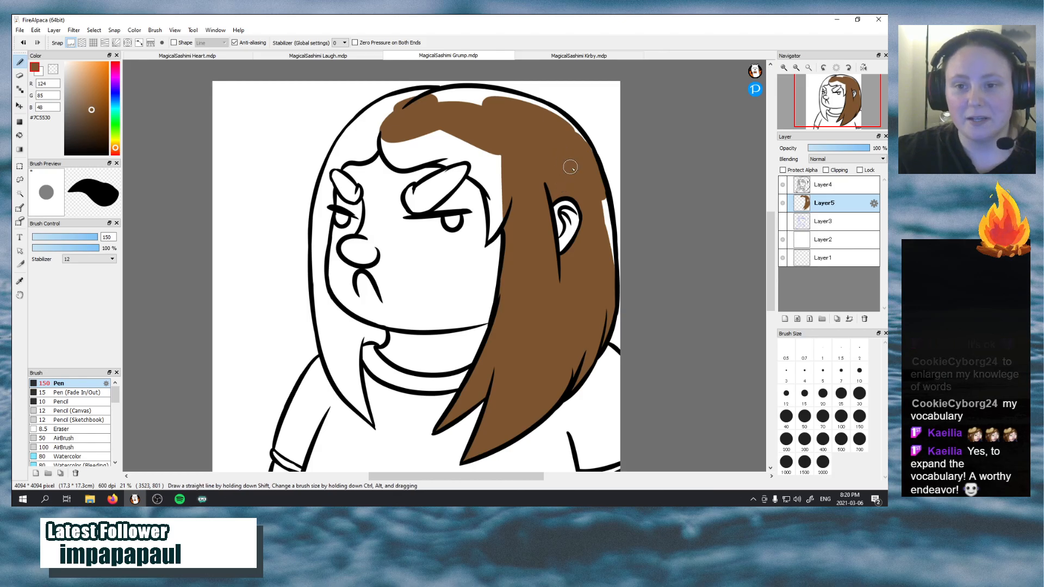
mouse_move(599, 195)
left_mouse_down()
mouse_move(613, 276)
mouse_move(610, 219)
left_mouse_up()
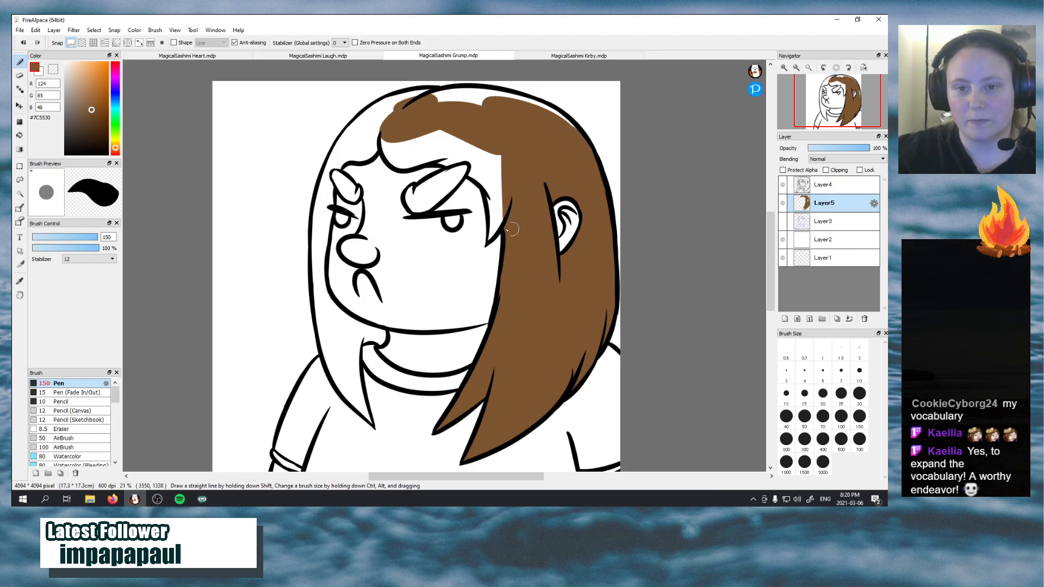
mouse_move(490, 242)
left_mouse_down()
mouse_move(496, 194)
mouse_move(511, 190)
left_mouse_up()
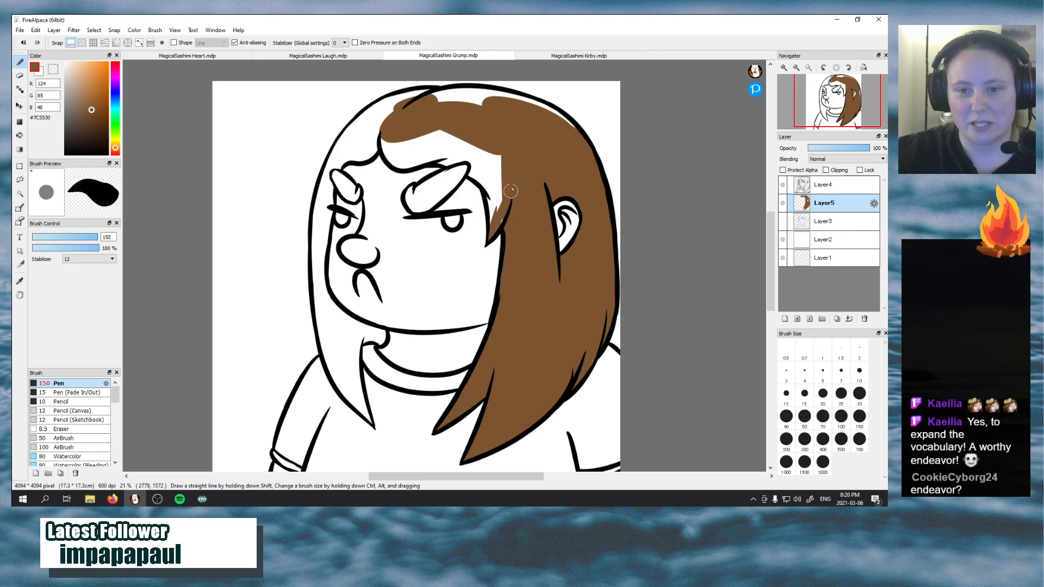
left_click_drag(494, 228, 482, 150)
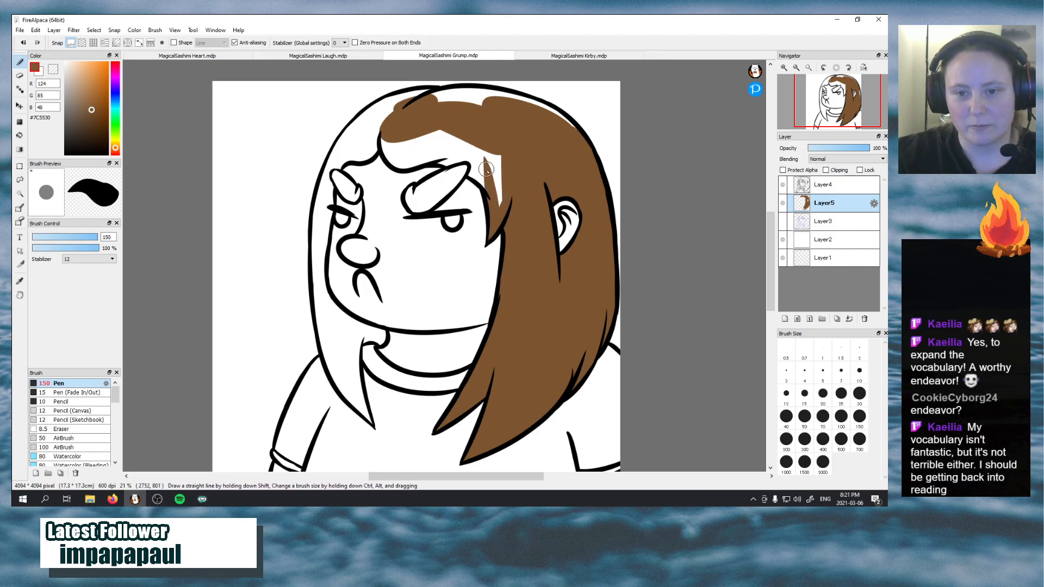
mouse_move(492, 227)
left_mouse_down()
mouse_move(485, 136)
mouse_move(497, 180)
left_mouse_up()
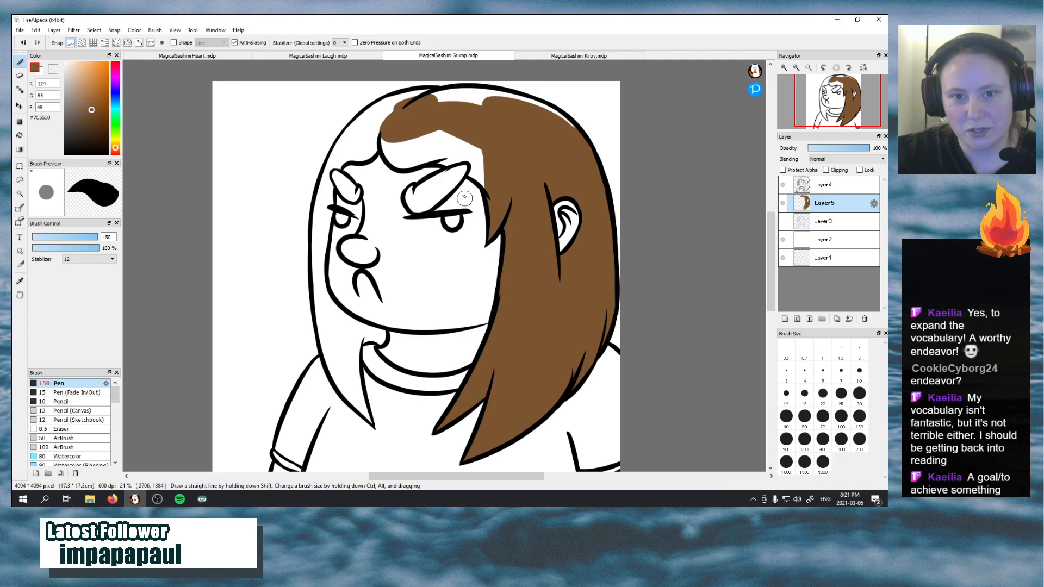
Fill the fringe above the eyebrow with brown, closing the white gaps and colouring up to the top hair outline
mouse_move(390, 136)
left_mouse_down()
mouse_move(403, 157)
mouse_move(390, 137)
mouse_move(443, 134)
left_mouse_up()
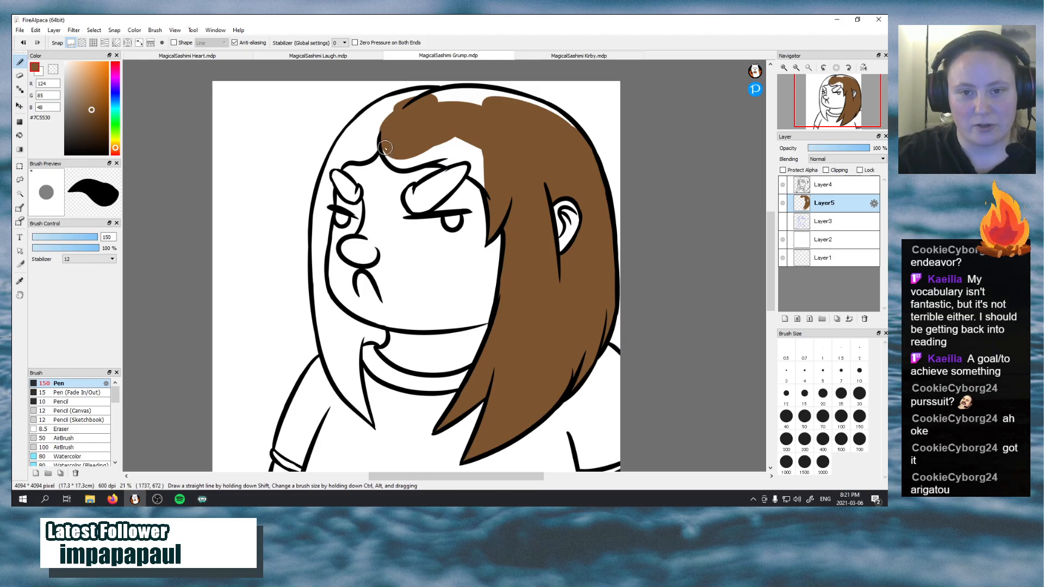
mouse_move(387, 148)
left_mouse_down()
mouse_move(400, 171)
mouse_move(424, 152)
mouse_move(397, 159)
mouse_move(469, 150)
mouse_move(414, 148)
mouse_move(449, 146)
mouse_move(435, 155)
mouse_move(452, 150)
mouse_move(448, 163)
mouse_move(442, 148)
mouse_move(465, 161)
left_mouse_up()
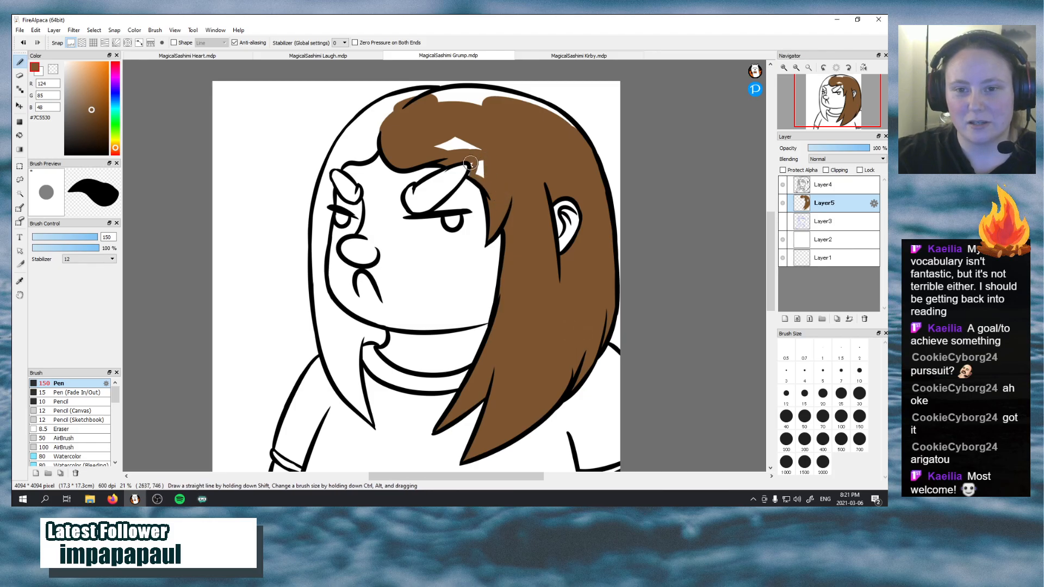
left_click_drag(479, 164, 481, 173)
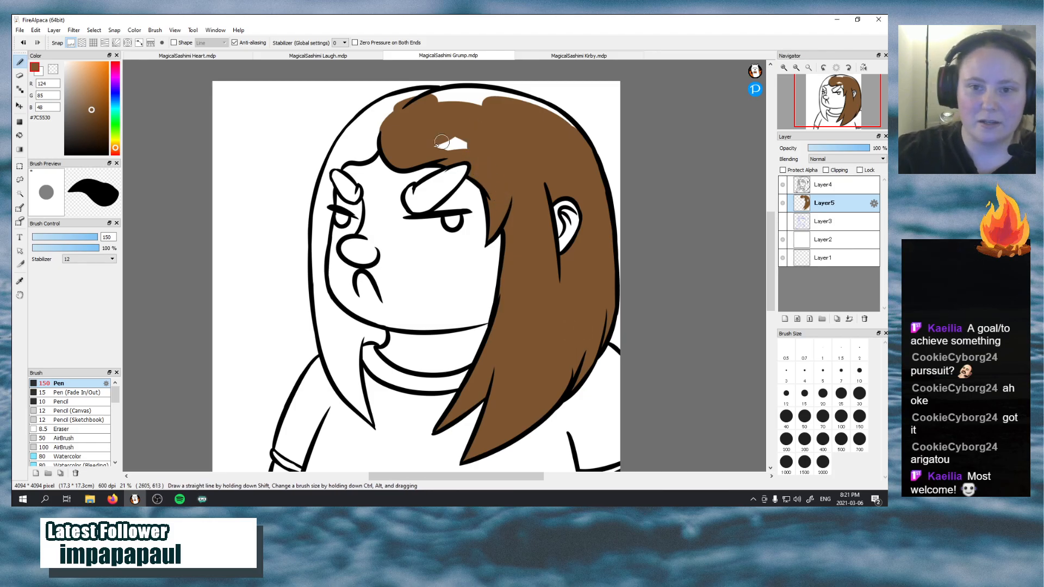
mouse_move(442, 142)
left_mouse_down()
mouse_move(470, 147)
mouse_move(448, 136)
left_mouse_up()
mouse_move(435, 100)
left_mouse_down()
mouse_move(499, 125)
mouse_move(429, 101)
mouse_move(515, 115)
mouse_move(429, 91)
mouse_move(508, 91)
left_mouse_up()
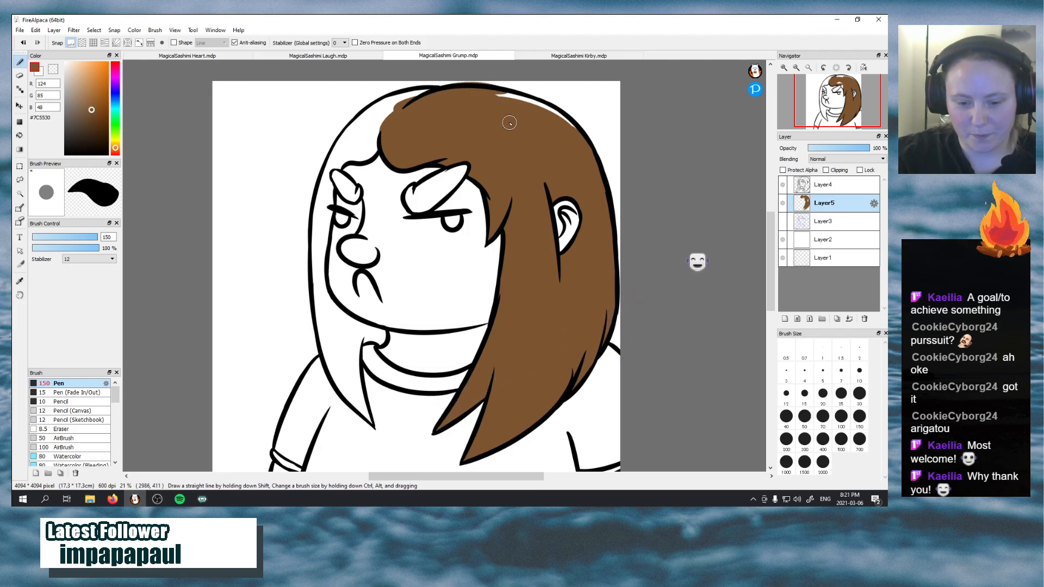
mouse_move(427, 98)
left_mouse_down()
mouse_move(535, 104)
mouse_move(510, 98)
mouse_move(579, 146)
mouse_move(540, 112)
mouse_move(558, 128)
left_mouse_up()
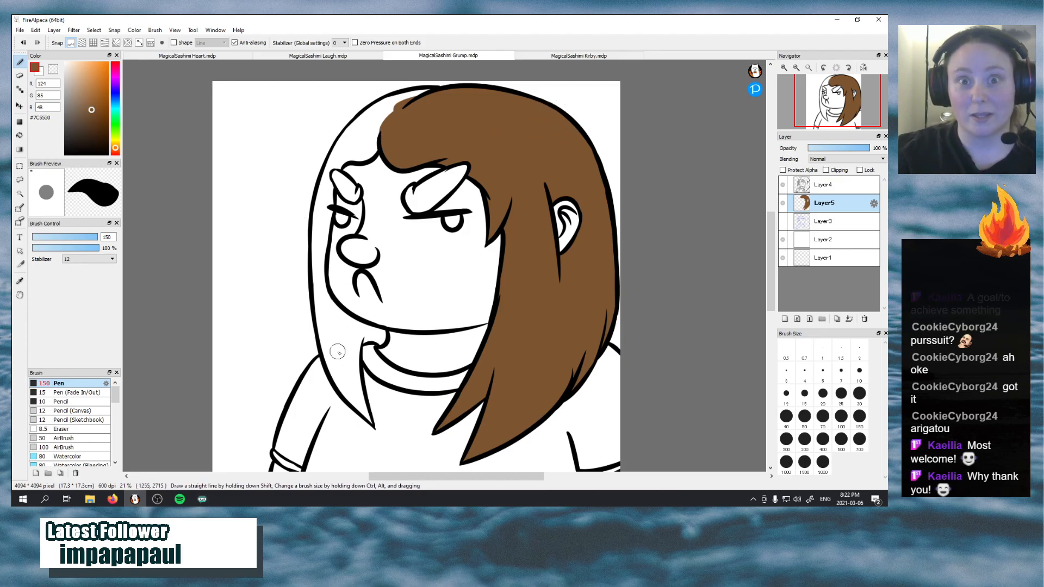
Fill the pointed tip of the hair lock on the far side of the face with brown, up to below the chin
left_click_drag(370, 423, 345, 372)
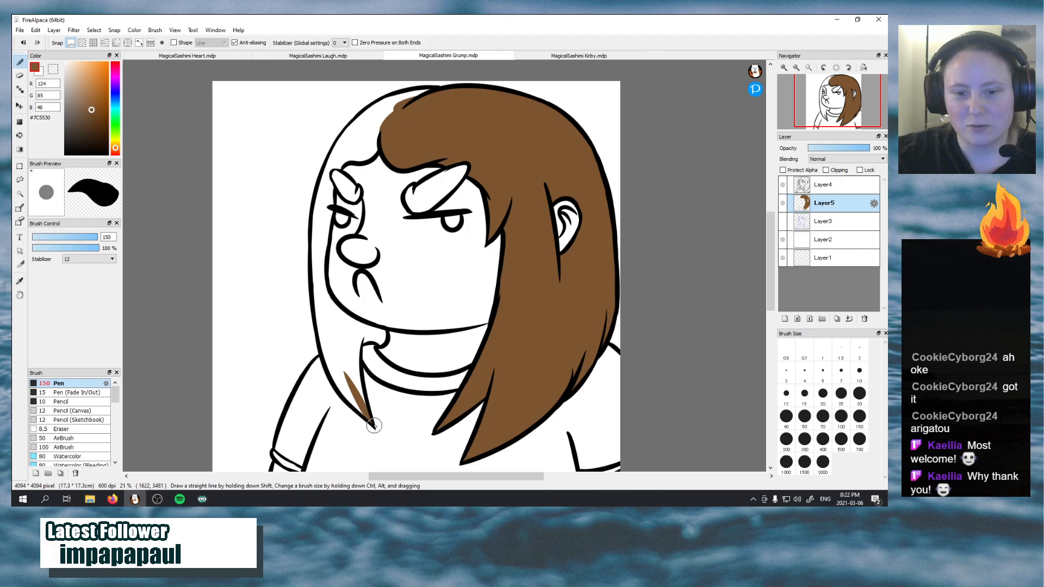
left_click_drag(370, 423, 353, 361)
left_click_drag(367, 402, 359, 338)
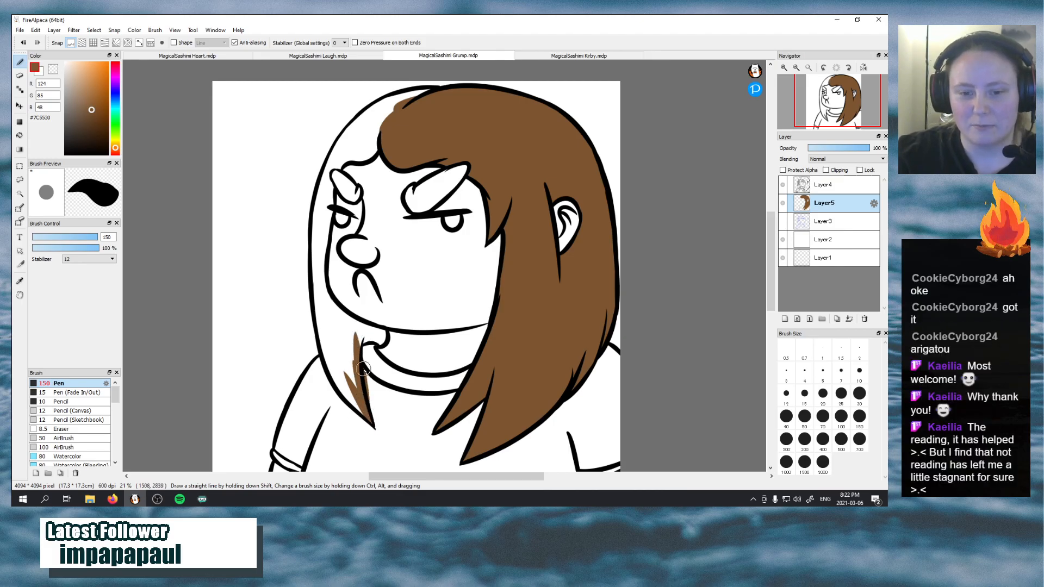
key("ctrl+z")
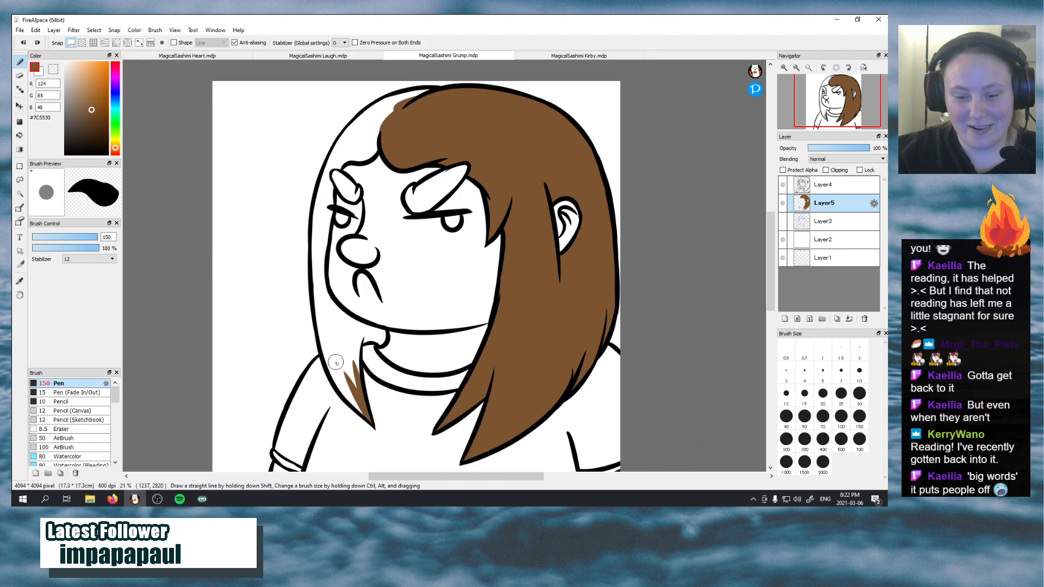
mouse_move(335, 363)
left_mouse_down()
mouse_move(351, 392)
mouse_move(324, 324)
mouse_move(353, 392)
mouse_move(354, 338)
mouse_move(359, 387)
left_mouse_up()
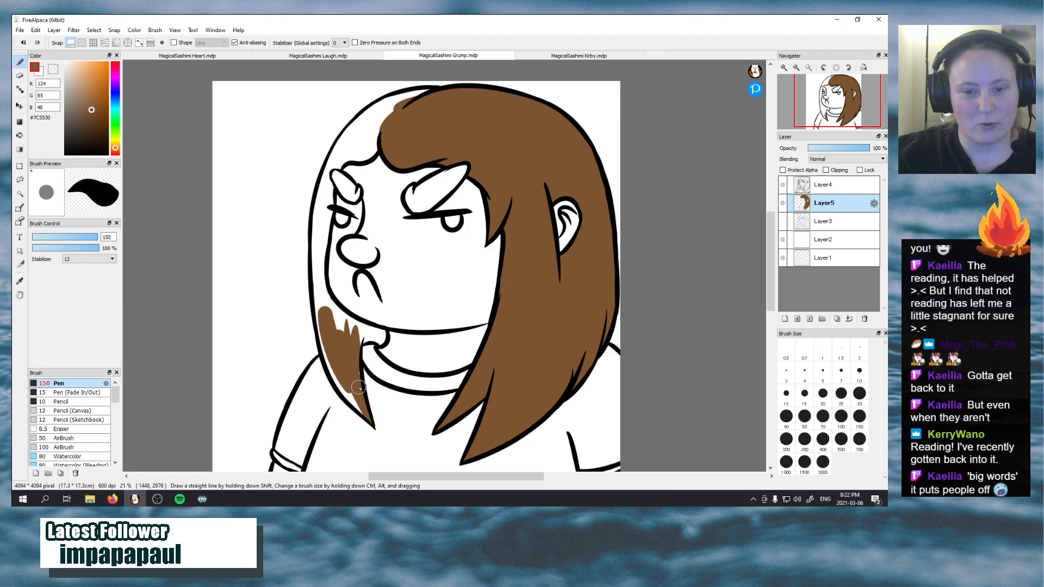
Extend the brown up the far-side hair lock along the jaw and cheek to the eyebrow, closing the white gaps at the outline
mouse_move(357, 350)
left_mouse_down()
mouse_move(340, 325)
mouse_move(361, 336)
mouse_move(333, 314)
mouse_move(349, 321)
mouse_move(334, 333)
mouse_move(368, 336)
mouse_move(349, 348)
mouse_move(380, 335)
mouse_move(352, 349)
mouse_move(368, 335)
mouse_move(370, 345)
mouse_move(352, 346)
mouse_move(384, 343)
mouse_move(370, 330)
mouse_move(391, 342)
mouse_move(321, 303)
mouse_move(343, 304)
mouse_move(315, 298)
mouse_move(339, 336)
mouse_move(312, 261)
left_mouse_up()
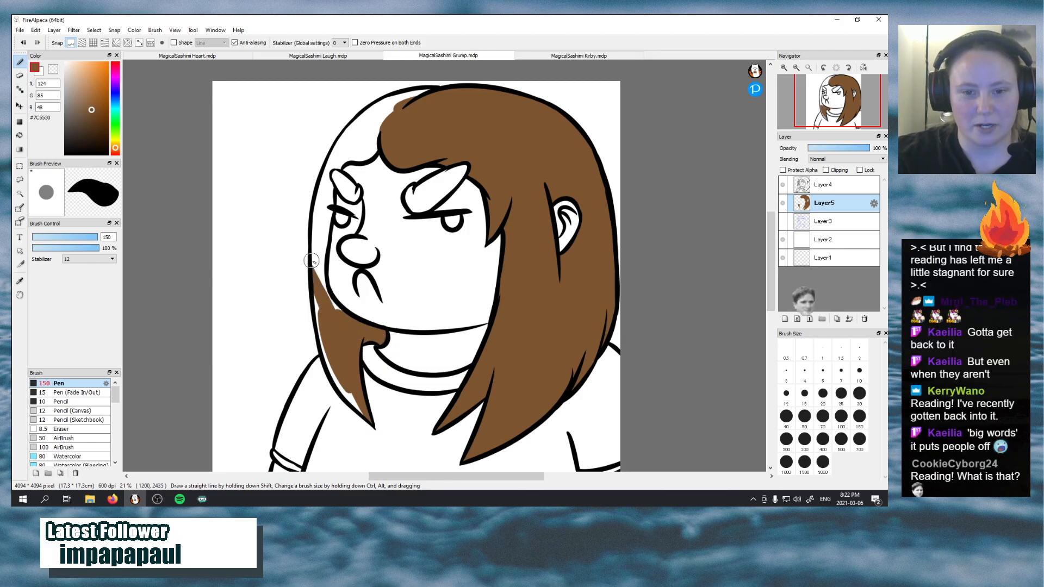
mouse_move(336, 299)
left_mouse_down()
mouse_move(329, 334)
mouse_move(339, 342)
left_mouse_up()
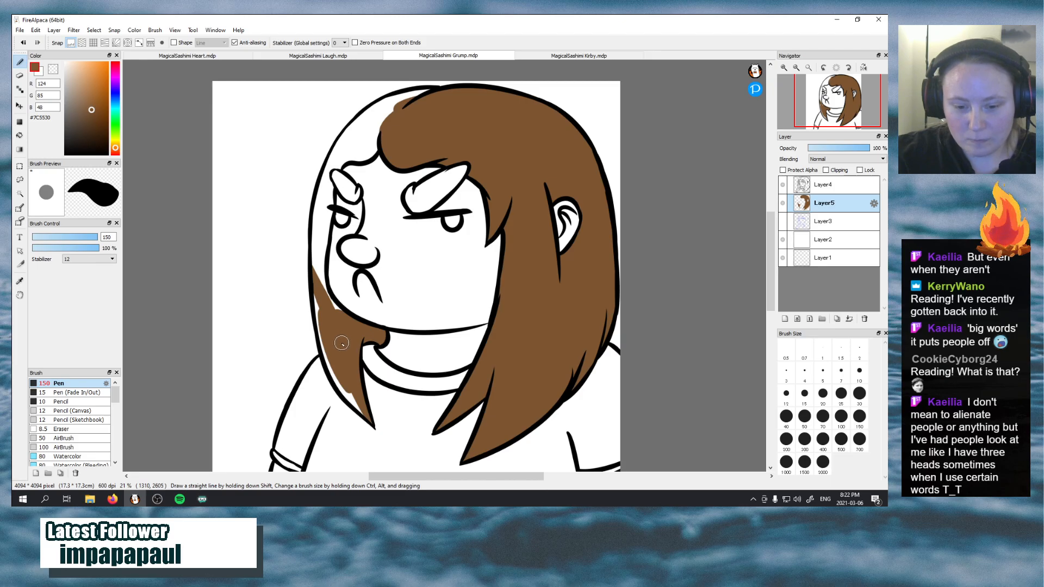
mouse_move(327, 368)
left_mouse_down()
mouse_move(361, 416)
mouse_move(324, 341)
mouse_move(339, 379)
mouse_move(315, 300)
mouse_move(325, 338)
mouse_move(319, 267)
mouse_move(340, 312)
left_mouse_up()
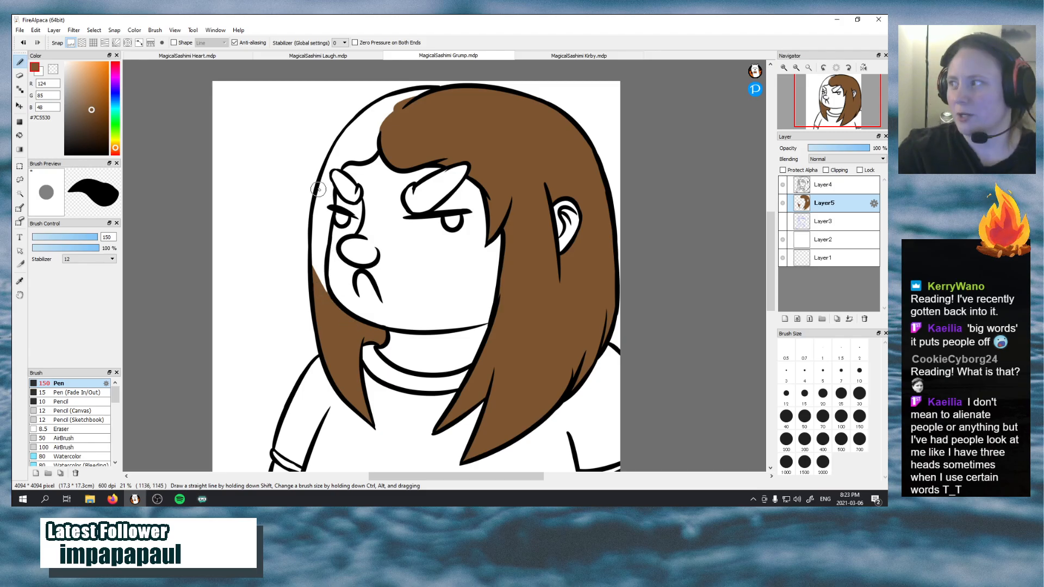
mouse_move(330, 188)
left_mouse_down()
mouse_move(315, 265)
mouse_move(327, 192)
mouse_move(329, 312)
mouse_move(326, 219)
mouse_move(327, 296)
mouse_move(323, 272)
left_mouse_up()
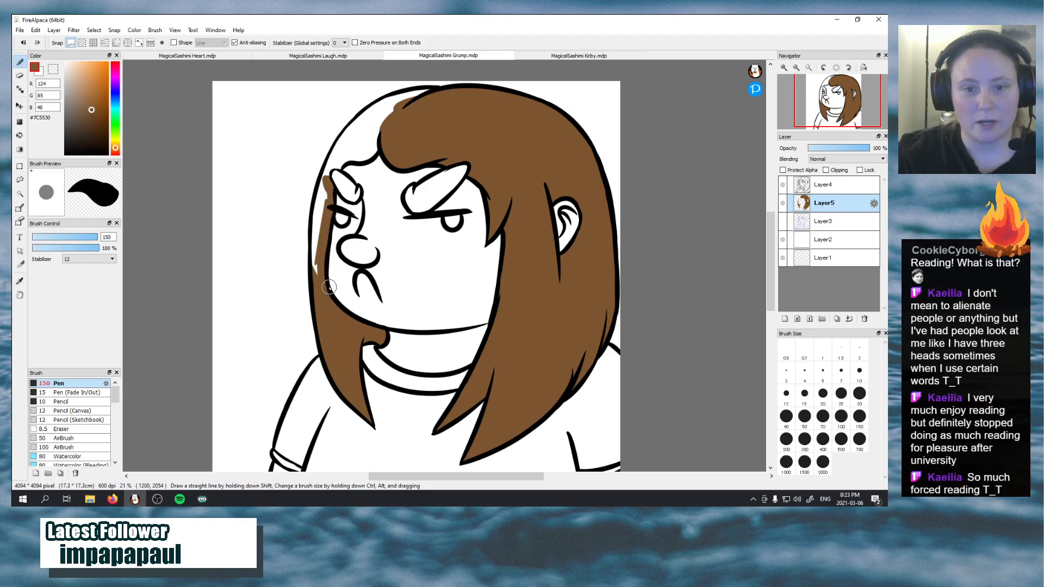
mouse_move(319, 216)
left_mouse_down()
mouse_move(320, 278)
mouse_move(326, 200)
mouse_move(317, 279)
mouse_move(322, 195)
left_mouse_up()
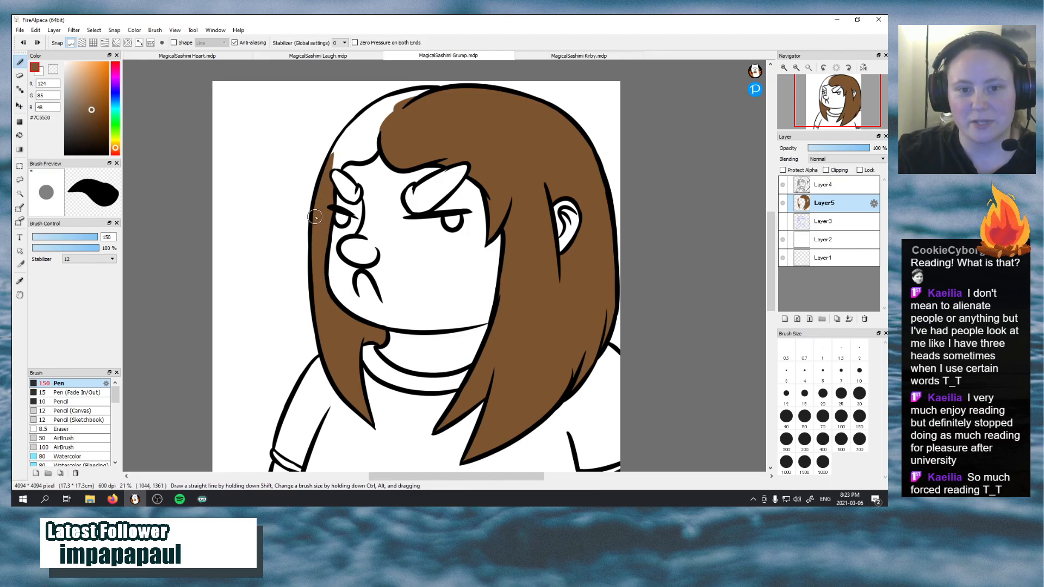
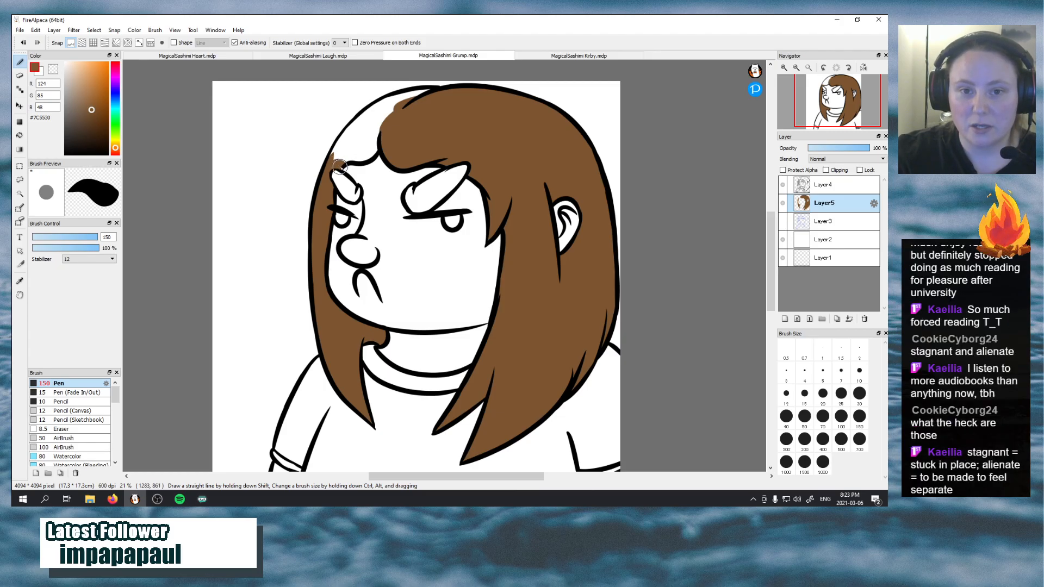
Fill the remaining unpainted hair above the forehead and along the far side of the head with brown #7C5530 on Layer5
mouse_move(339, 166)
left_mouse_down()
mouse_move(363, 150)
mouse_move(341, 157)
mouse_move(372, 155)
mouse_move(338, 164)
mouse_move(363, 157)
mouse_move(374, 131)
mouse_move(352, 153)
mouse_move(363, 161)
mouse_move(377, 148)
mouse_move(354, 153)
mouse_move(389, 115)
mouse_move(380, 119)
mouse_move(366, 146)
mouse_move(410, 102)
mouse_move(435, 94)
mouse_move(381, 105)
mouse_move(434, 93)
mouse_move(394, 115)
mouse_move(435, 90)
mouse_move(418, 102)
left_mouse_up()
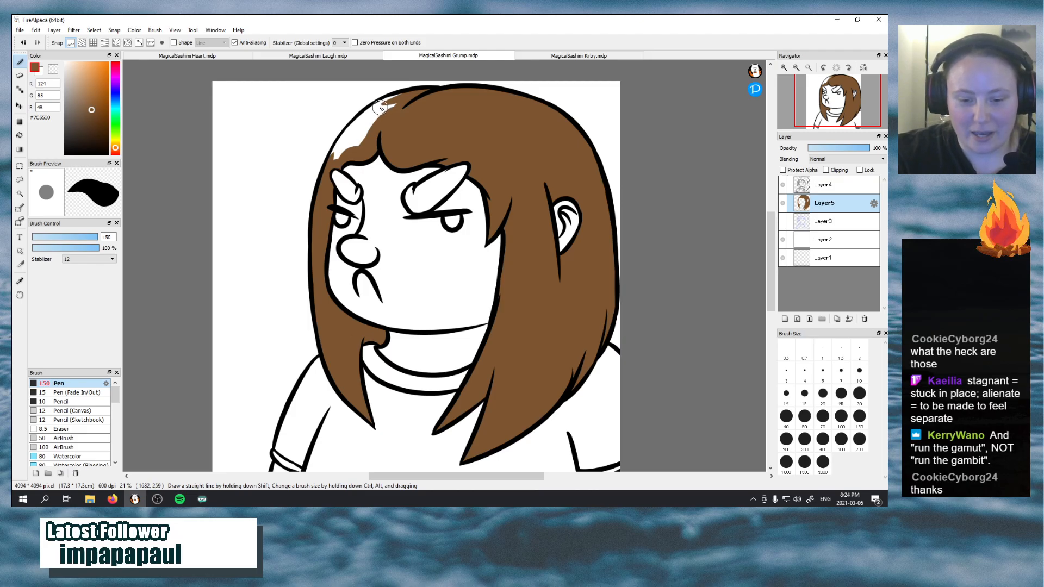
mouse_move(333, 164)
left_mouse_down()
mouse_move(376, 115)
mouse_move(346, 156)
left_mouse_up()
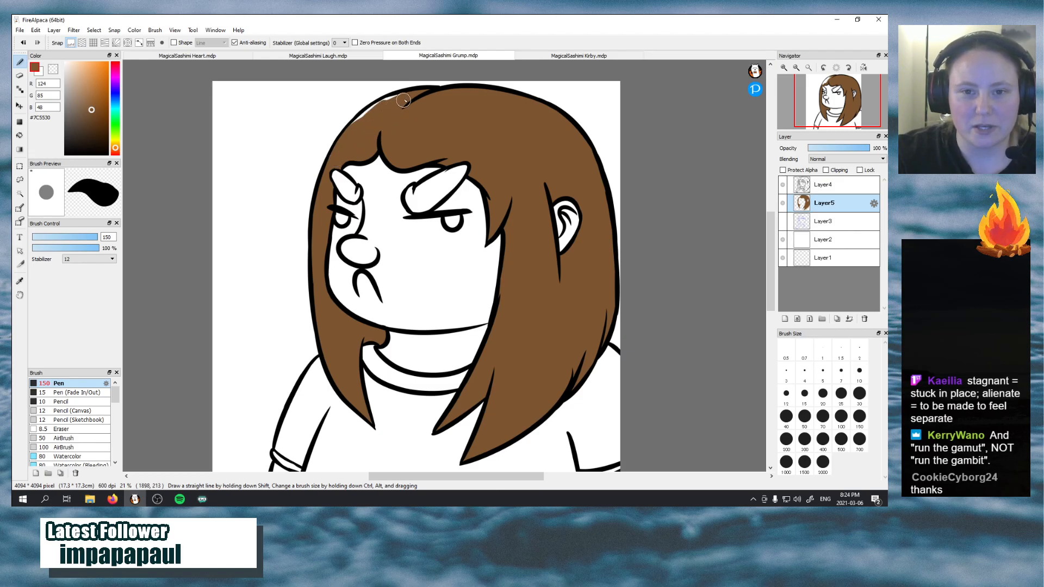
mouse_move(342, 139)
left_mouse_down()
mouse_move(386, 105)
mouse_move(342, 135)
left_mouse_up()
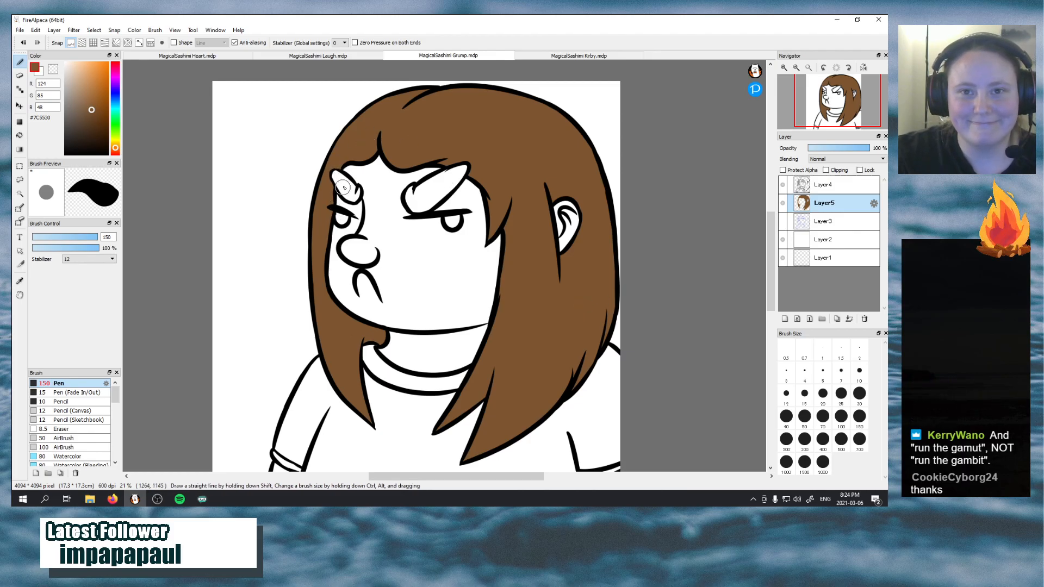
Sample the skin tone #F5DBD1 from the face in MagicalSashimi Laugh.mdp and return to MagicalSashimi Grump.mdp with the brush ready
left_click(317, 55)
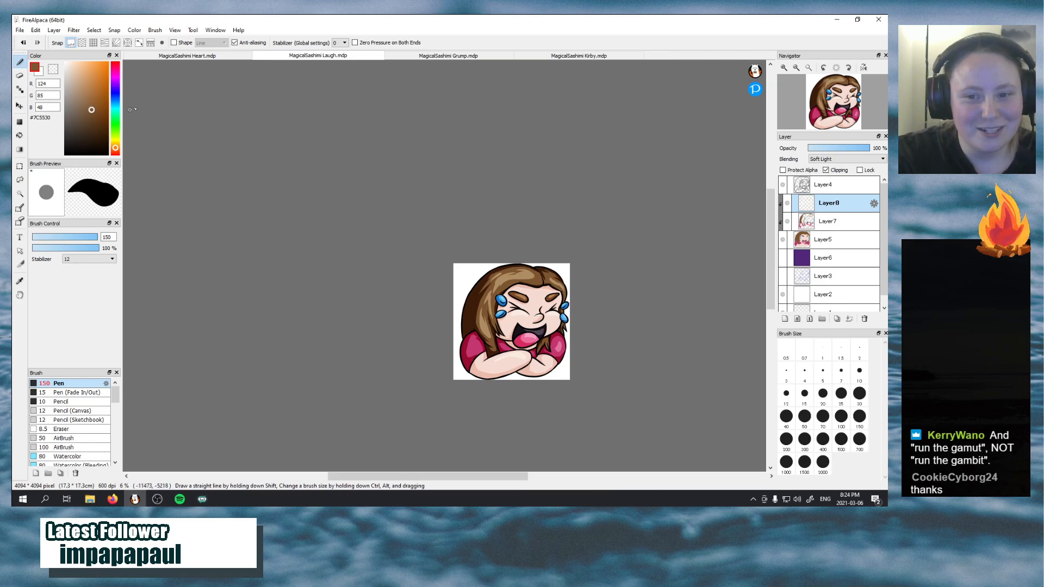
left_click(20, 281)
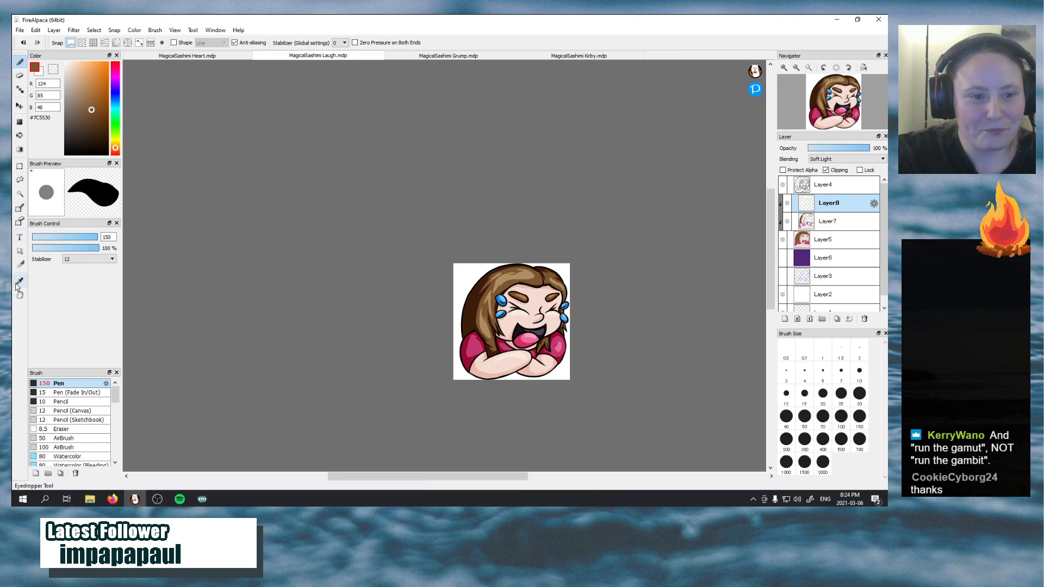
left_click(537, 301)
left_click(448, 55)
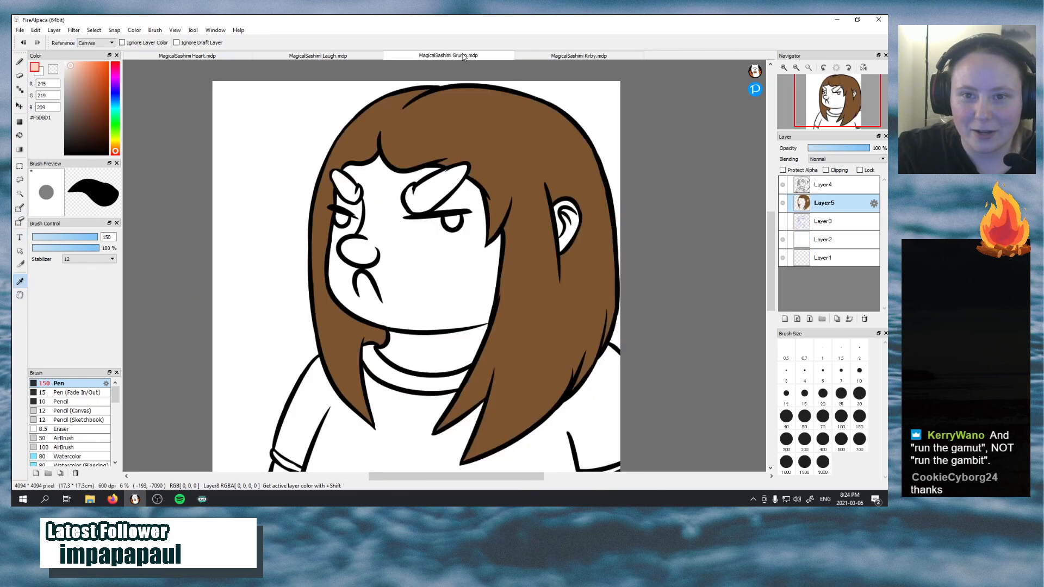
left_click(21, 62)
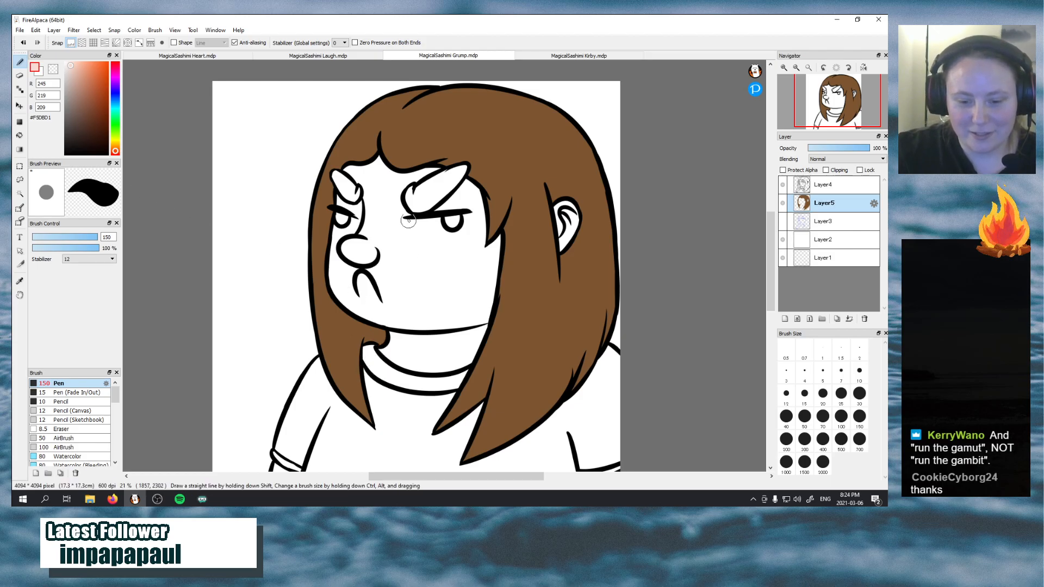
Paint the skin tone over the cheek, nose, chin and part of the neck on Layer5
mouse_move(429, 270)
left_mouse_down()
mouse_move(409, 335)
mouse_move(434, 270)
mouse_move(432, 358)
mouse_move(448, 279)
mouse_move(458, 292)
mouse_move(455, 353)
mouse_move(475, 290)
mouse_move(473, 328)
mouse_move(486, 297)
mouse_move(466, 357)
left_mouse_up()
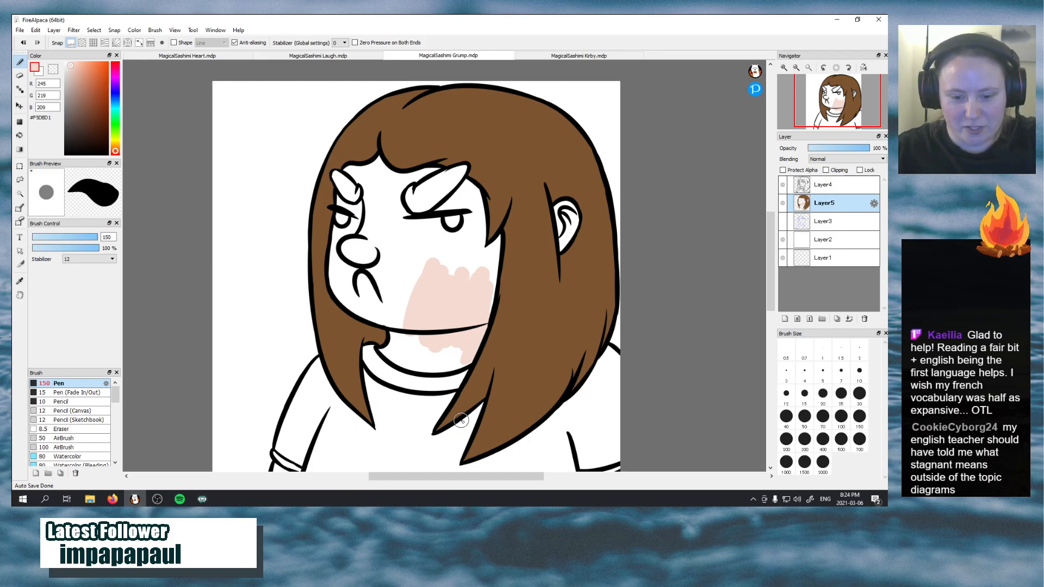
mouse_move(395, 252)
left_mouse_down()
mouse_move(406, 321)
mouse_move(383, 263)
mouse_move(390, 258)
mouse_move(413, 309)
mouse_move(388, 208)
mouse_move(441, 300)
mouse_move(405, 223)
mouse_move(425, 252)
left_mouse_up()
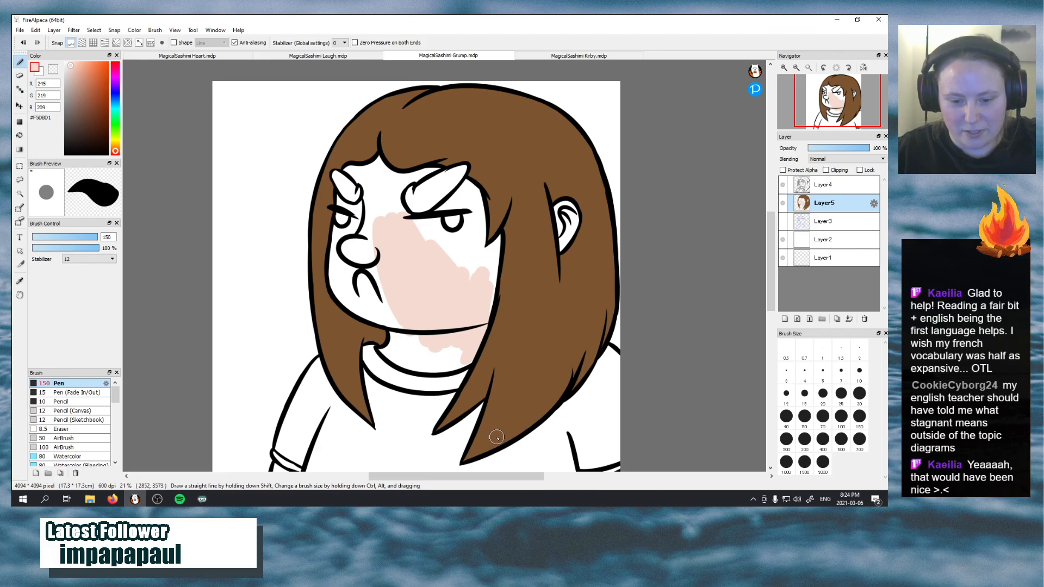
mouse_move(366, 255)
left_mouse_down()
mouse_move(386, 315)
mouse_move(353, 282)
mouse_move(362, 236)
mouse_move(388, 308)
mouse_move(381, 210)
mouse_move(366, 278)
mouse_move(357, 225)
mouse_move(370, 207)
mouse_move(344, 265)
mouse_move(350, 250)
mouse_move(384, 321)
mouse_move(401, 310)
mouse_move(351, 303)
mouse_move(436, 324)
mouse_move(371, 288)
mouse_move(359, 302)
mouse_move(423, 323)
mouse_move(419, 336)
mouse_move(467, 360)
left_mouse_up()
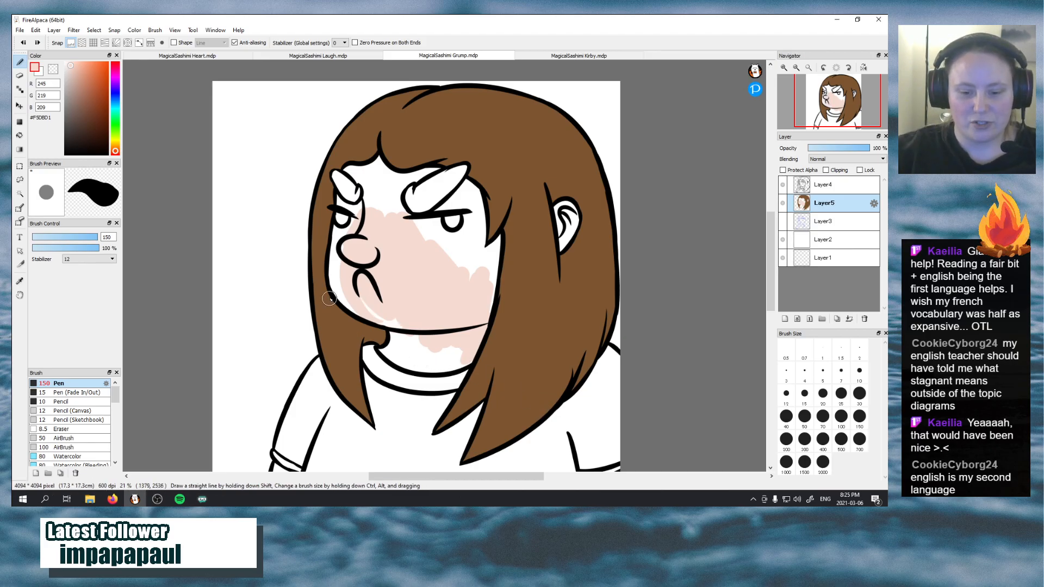
mouse_move(339, 281)
left_mouse_down()
mouse_move(359, 311)
mouse_move(347, 245)
mouse_move(338, 278)
mouse_move(339, 293)
mouse_move(361, 222)
mouse_move(335, 291)
mouse_move(348, 220)
left_mouse_up()
Add a new layer directly beneath Layer5, then hide Layer5 and Layer4
left_click(832, 218)
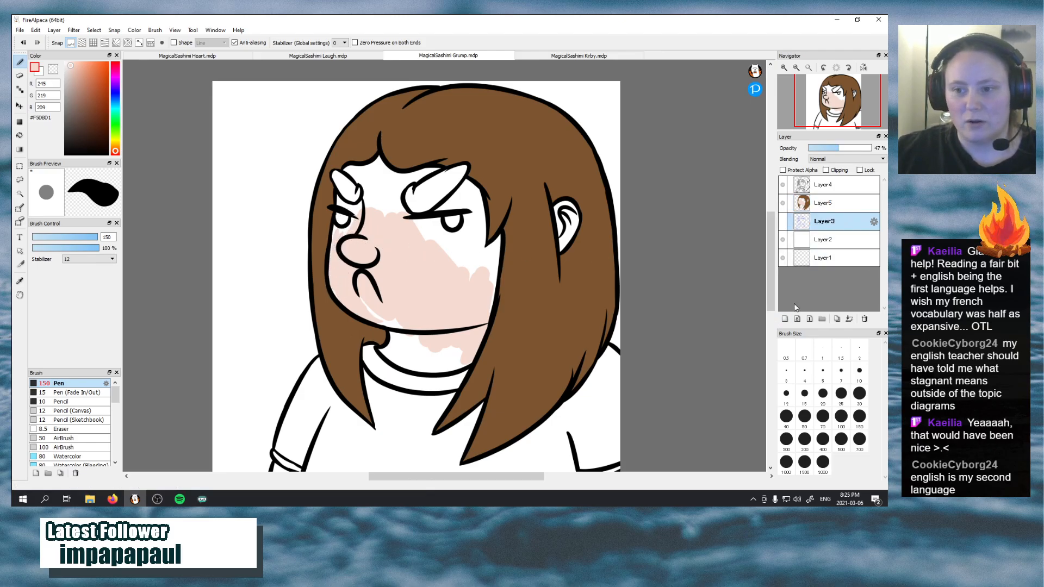
left_click(831, 202)
left_click(787, 318)
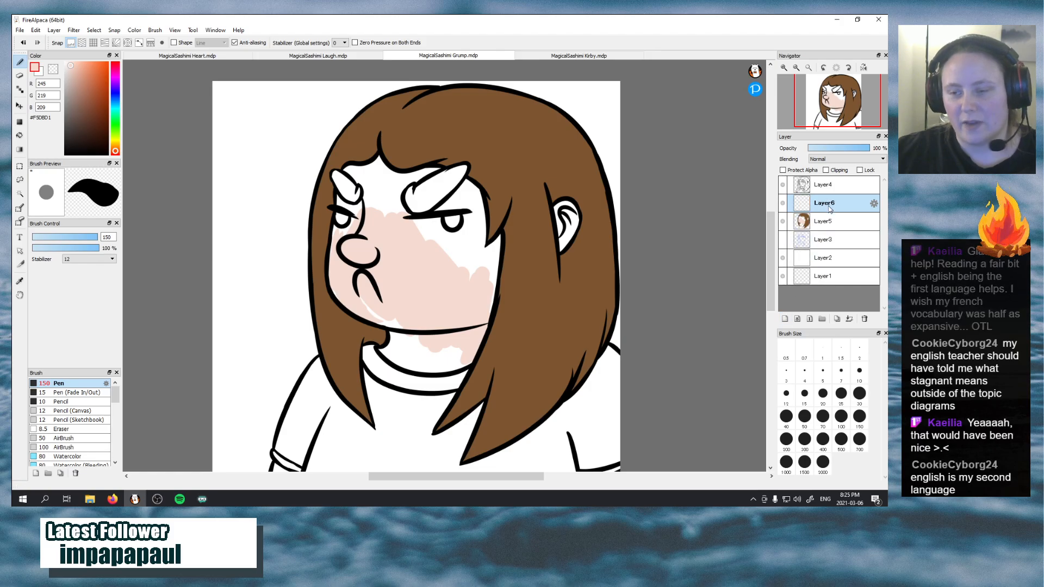
left_click_drag(824, 203, 824, 234)
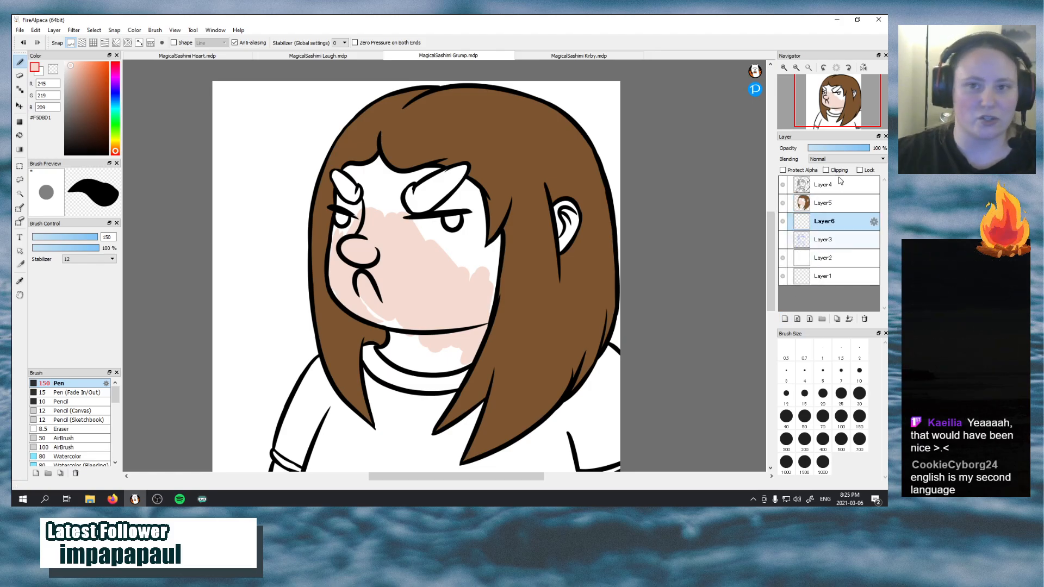
left_click(782, 202)
left_click(783, 184)
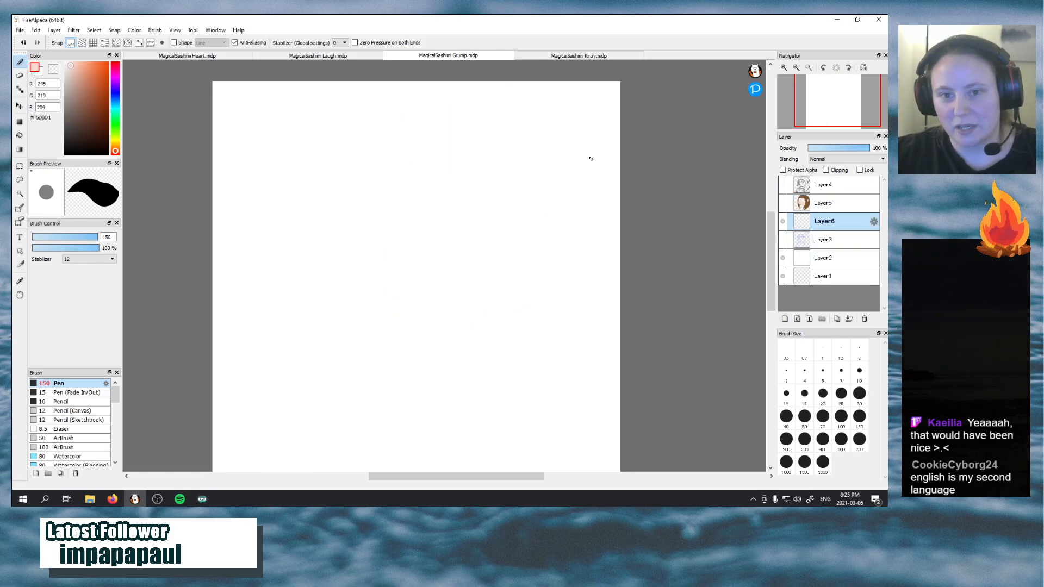
In MagicalSashimi Laugh.mdp, show the purple background layer, sample its colour #512678, and hide the layer again
left_click(331, 57)
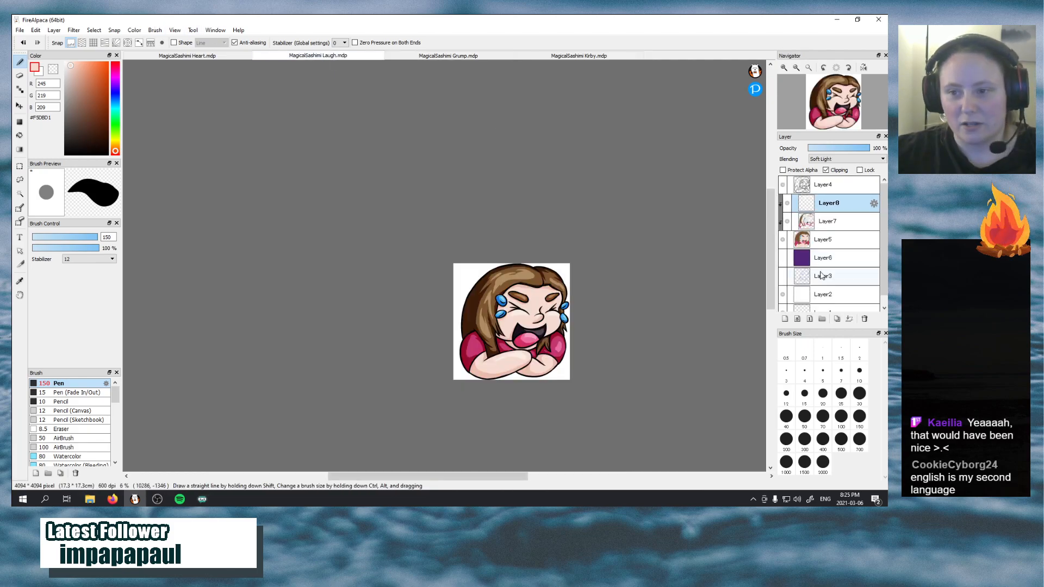
left_click(783, 259)
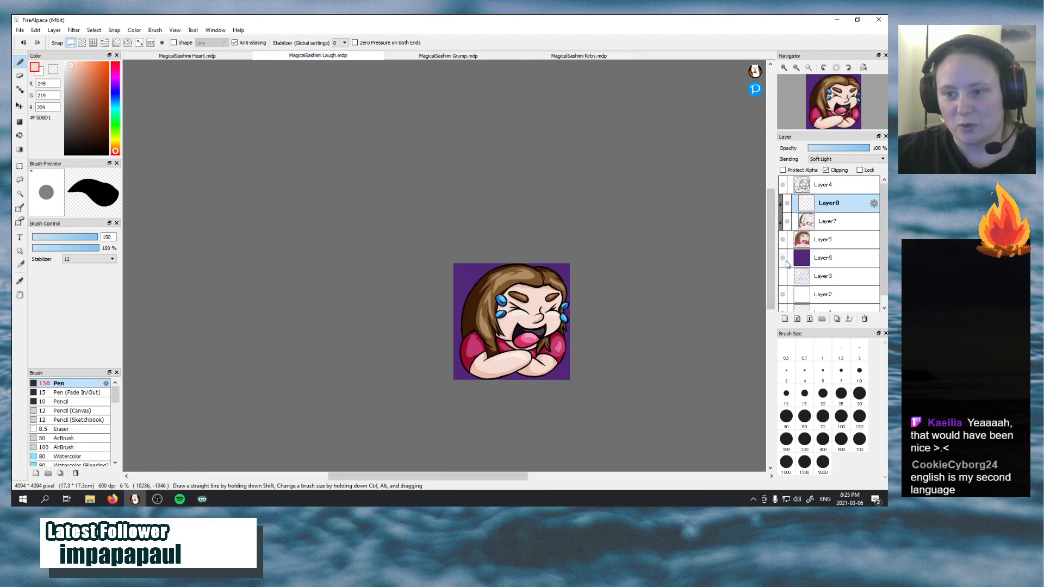
left_click(20, 283)
left_click(458, 323)
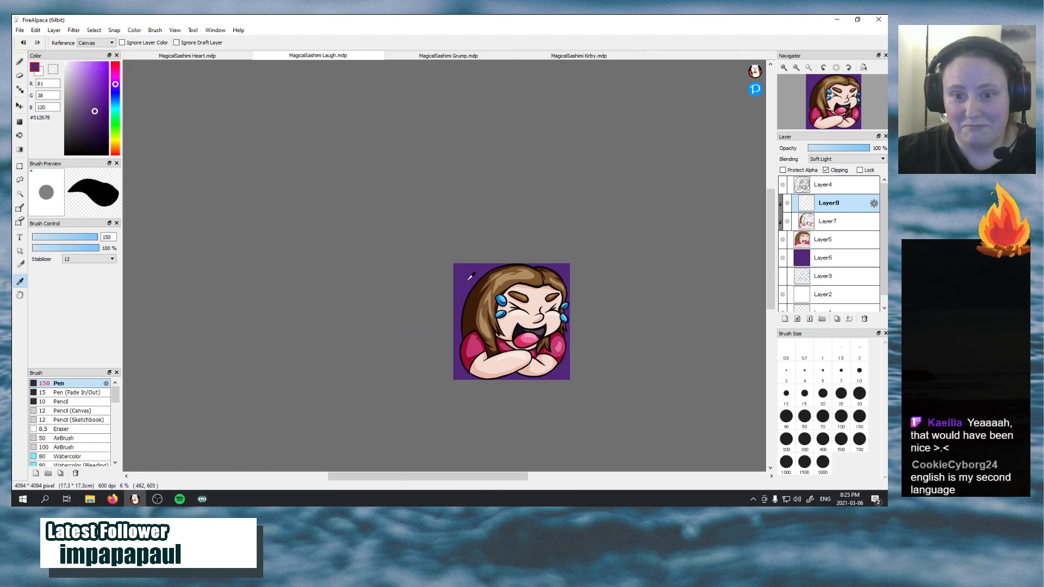
left_click(783, 258)
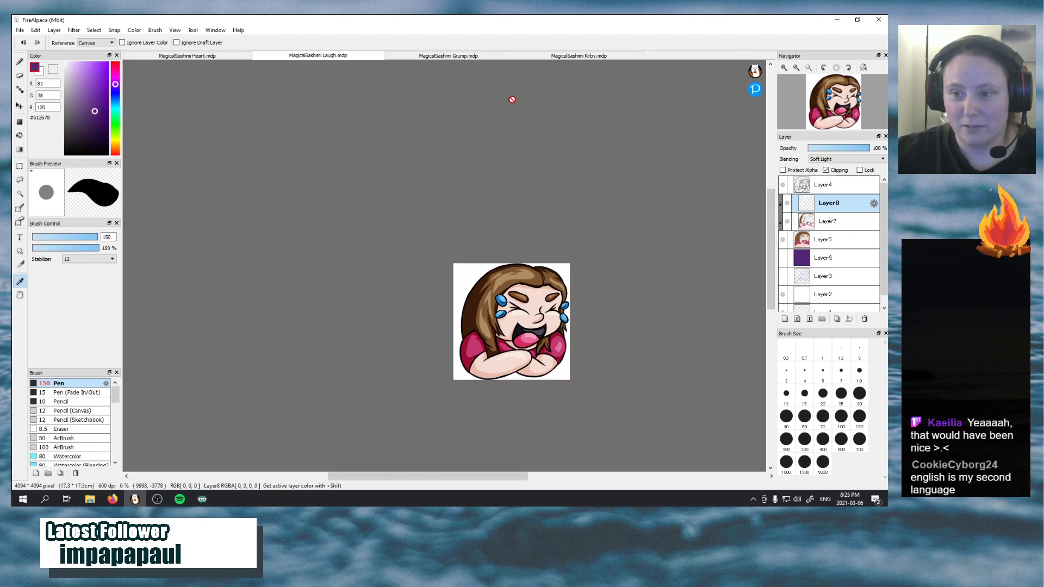
Fill Layer6 of MagicalSashimi Grump.mdp with the sampled purple and show Layer5 and Layer4 again above it
left_click(487, 56)
left_click(20, 135)
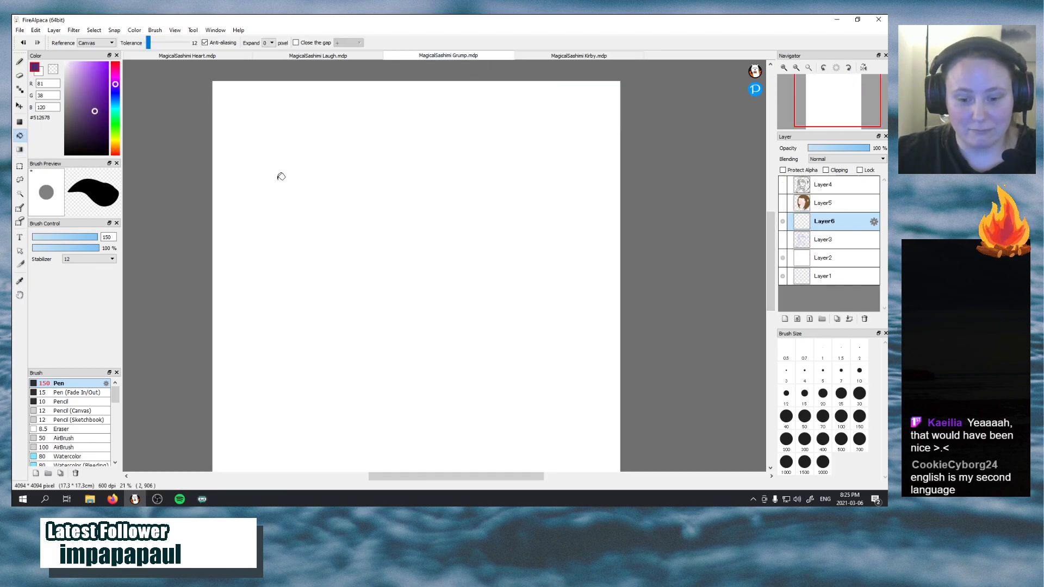
left_click(474, 190)
left_click(783, 203)
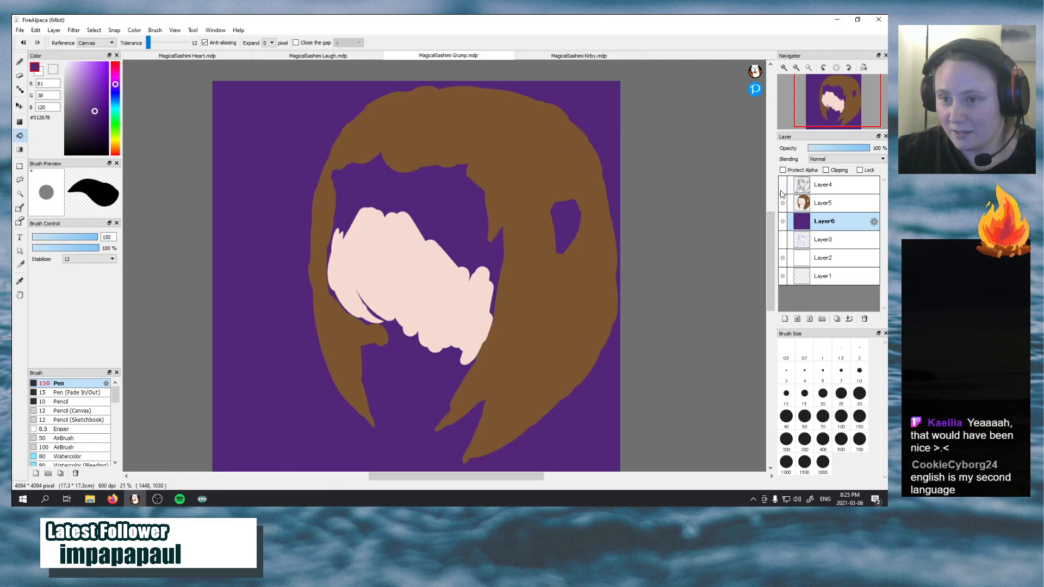
left_click(783, 185)
left_click(783, 221)
left_click(784, 221)
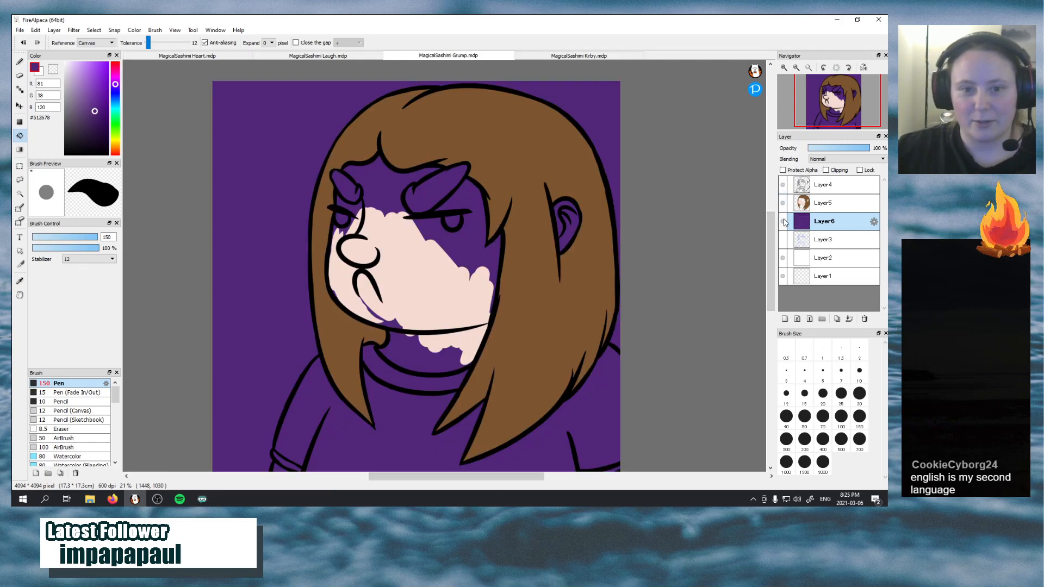
Make Layer5 active and resample the skin tone #F5DBD1 from the painted face for the brush
left_click(841, 203)
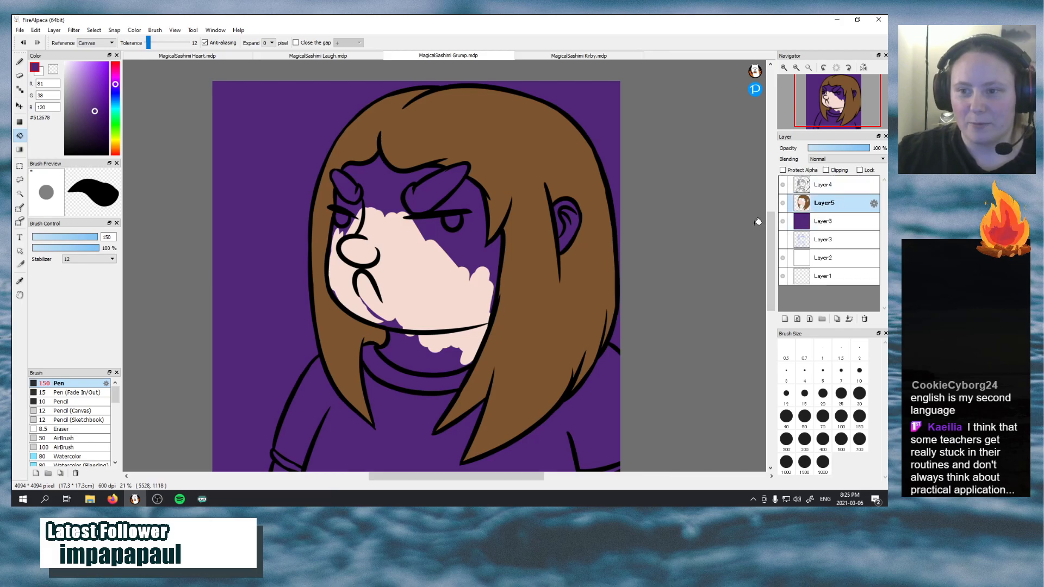
left_click(20, 281)
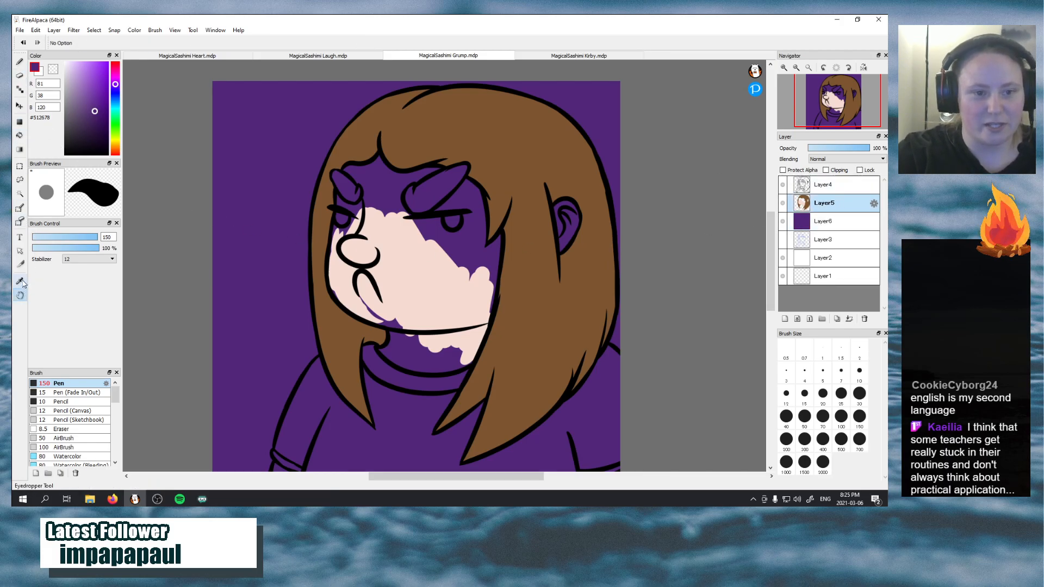
left_click(420, 293)
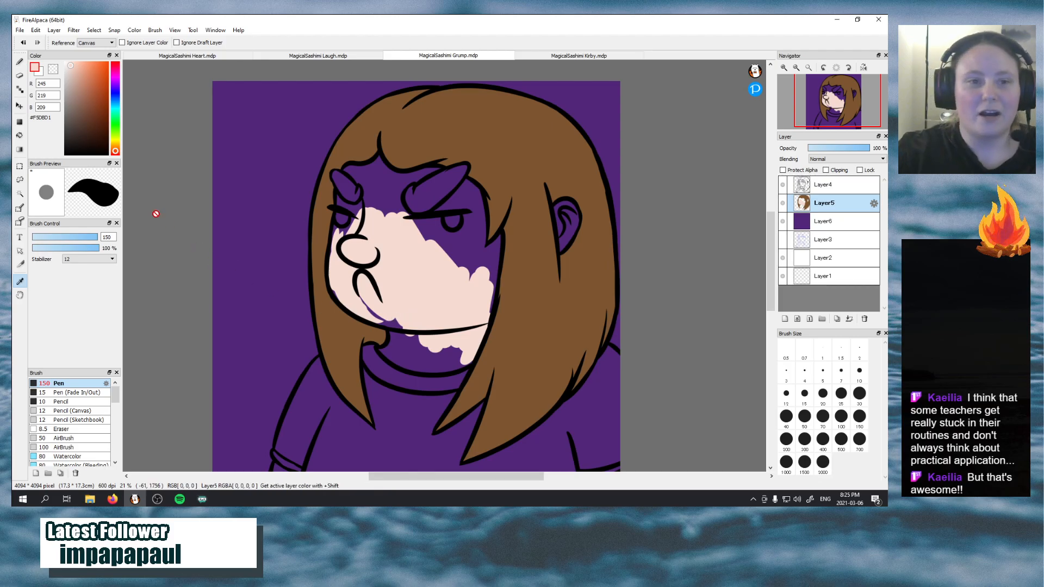
left_click(20, 66)
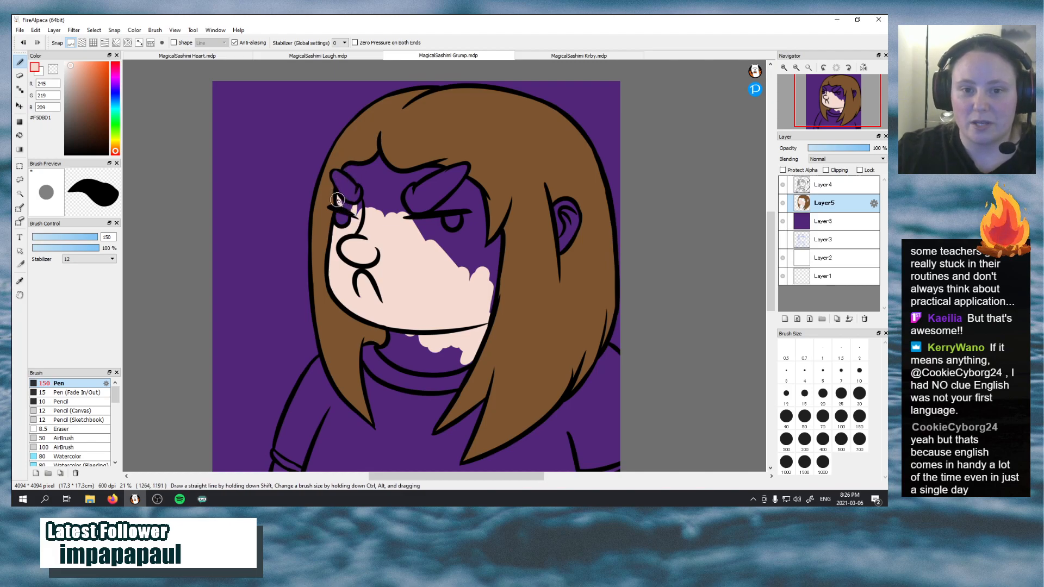
Paint the rest of the face and neck with the skin tone, covering the forehead, cheeks and areas around the eyes and eyebrows
mouse_move(340, 198)
left_mouse_down()
mouse_move(366, 214)
mouse_move(349, 207)
mouse_move(368, 190)
mouse_move(360, 218)
mouse_move(373, 183)
mouse_move(368, 219)
mouse_move(381, 210)
mouse_move(380, 178)
mouse_move(396, 212)
mouse_move(387, 188)
mouse_move(407, 227)
left_mouse_up()
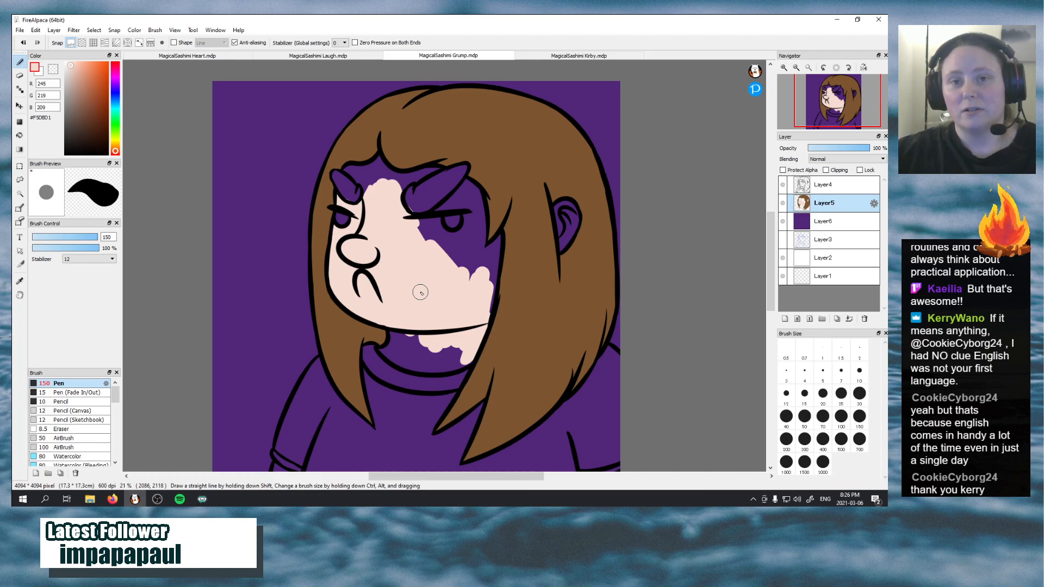
mouse_move(414, 219)
left_mouse_down()
mouse_move(437, 224)
mouse_move(446, 247)
mouse_move(435, 217)
mouse_move(410, 231)
mouse_move(419, 226)
left_mouse_up()
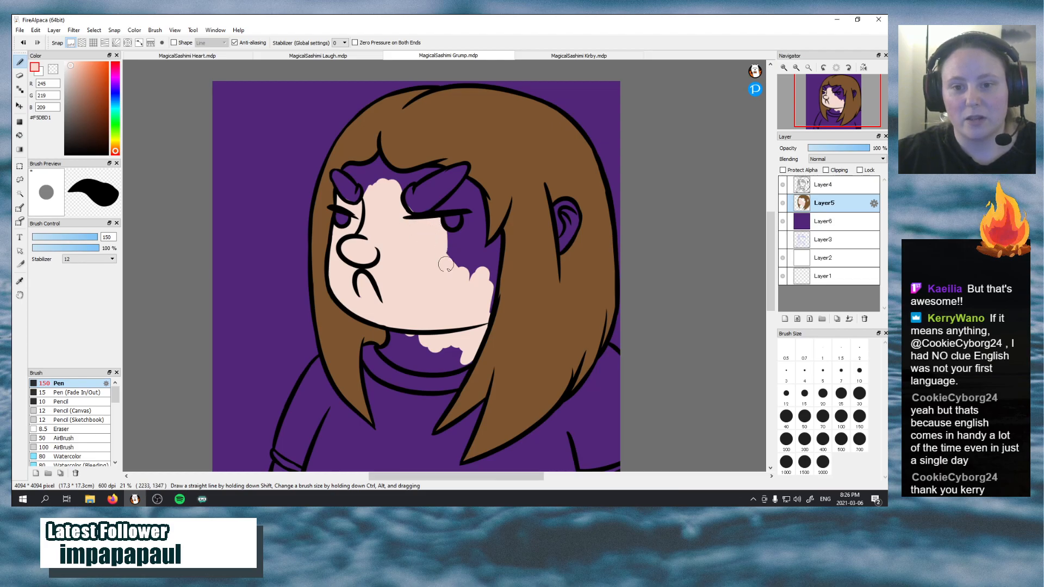
mouse_move(384, 318)
left_mouse_down()
mouse_move(402, 336)
mouse_move(383, 321)
mouse_move(401, 357)
mouse_move(397, 329)
mouse_move(428, 350)
mouse_move(409, 341)
mouse_move(427, 350)
mouse_move(429, 369)
mouse_move(408, 348)
mouse_move(438, 371)
mouse_move(411, 355)
mouse_move(471, 358)
mouse_move(410, 350)
mouse_move(442, 345)
mouse_move(465, 347)
mouse_move(401, 351)
mouse_move(395, 373)
mouse_move(379, 352)
mouse_move(423, 371)
mouse_move(390, 347)
left_mouse_up()
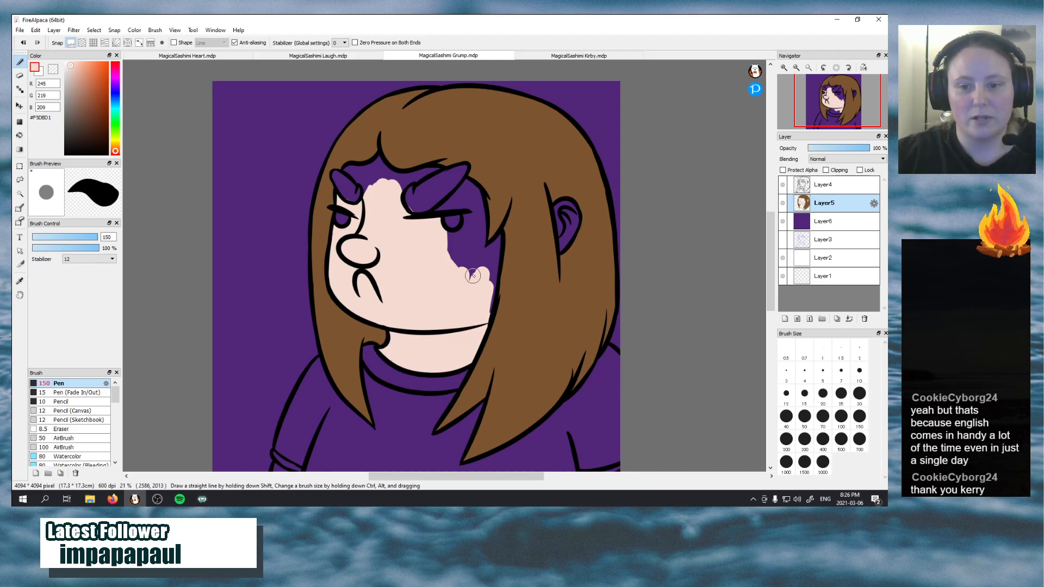
mouse_move(489, 313)
left_mouse_down()
mouse_move(499, 232)
mouse_move(482, 305)
left_mouse_up()
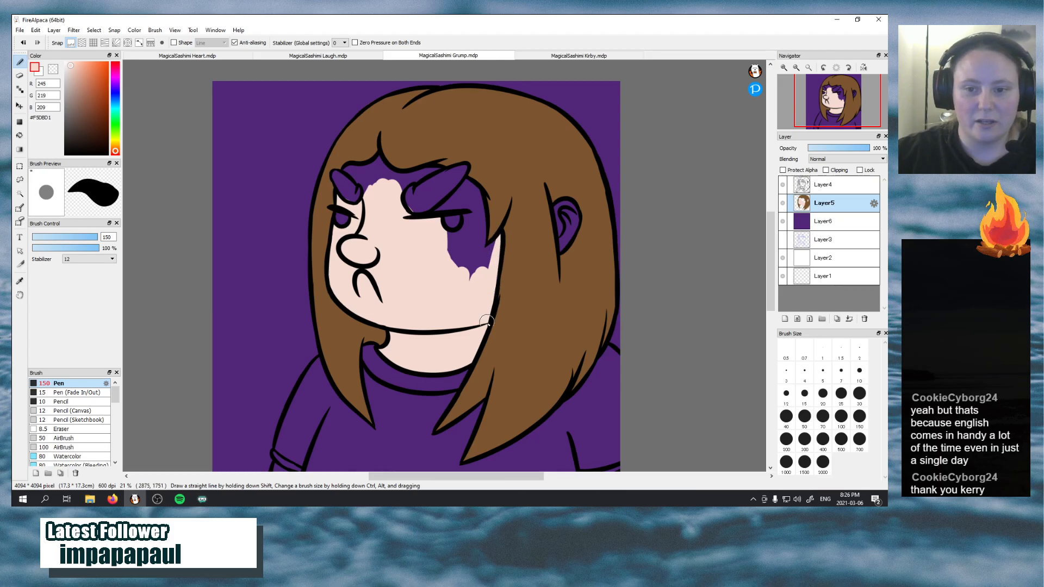
mouse_move(477, 234)
left_mouse_down()
mouse_move(459, 205)
mouse_move(469, 199)
mouse_move(478, 253)
mouse_move(452, 276)
left_mouse_up()
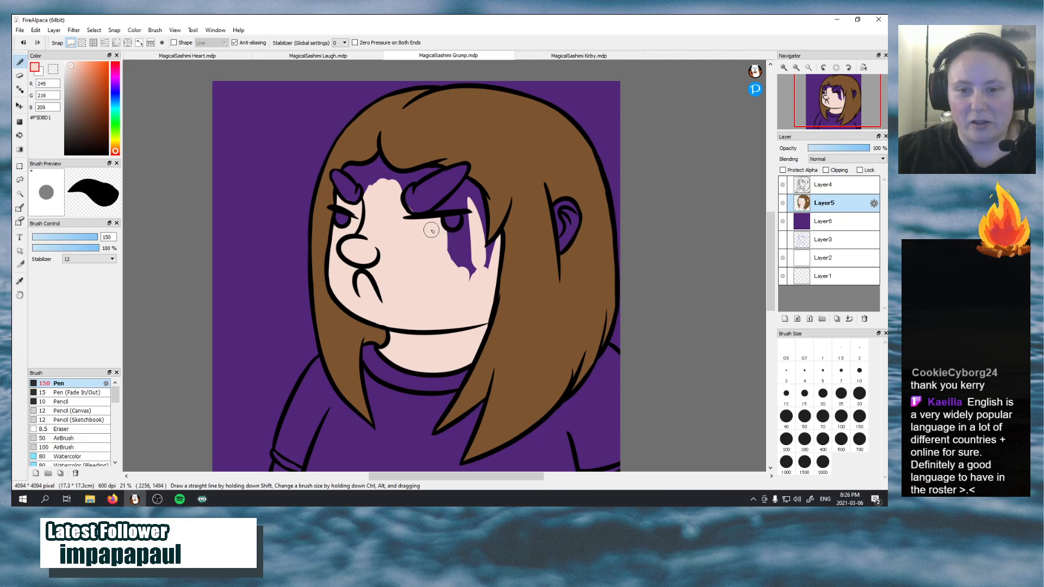
mouse_move(448, 240)
left_mouse_down()
mouse_move(466, 199)
mouse_move(472, 223)
mouse_move(456, 270)
mouse_move(467, 241)
mouse_move(436, 258)
mouse_move(453, 242)
mouse_move(478, 265)
mouse_move(470, 280)
mouse_move(496, 243)
mouse_move(473, 257)
mouse_move(498, 240)
mouse_move(489, 270)
left_mouse_up()
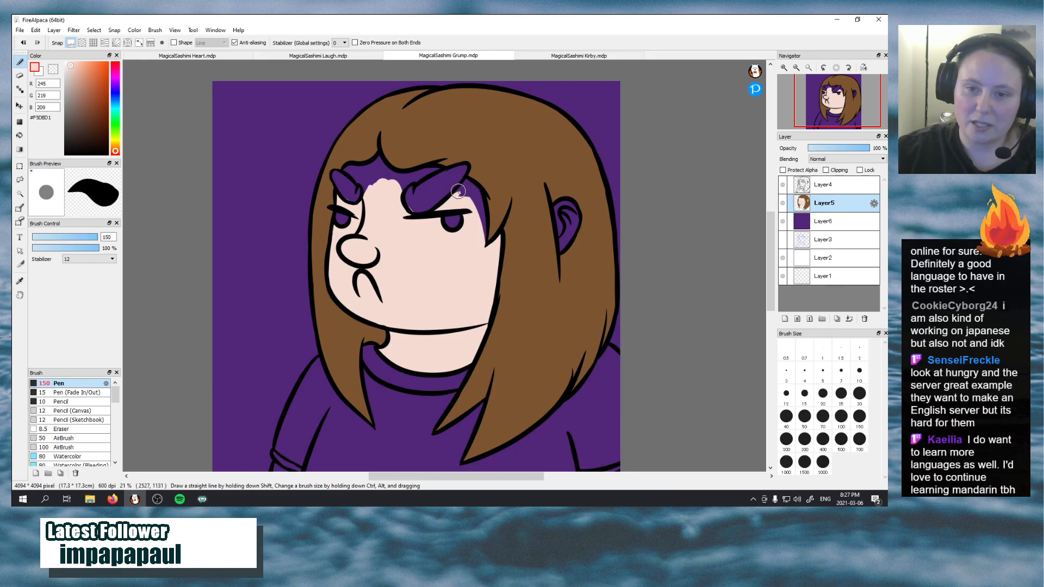
mouse_move(466, 182)
left_mouse_down()
mouse_move(478, 220)
mouse_move(481, 199)
mouse_move(479, 269)
left_mouse_up()
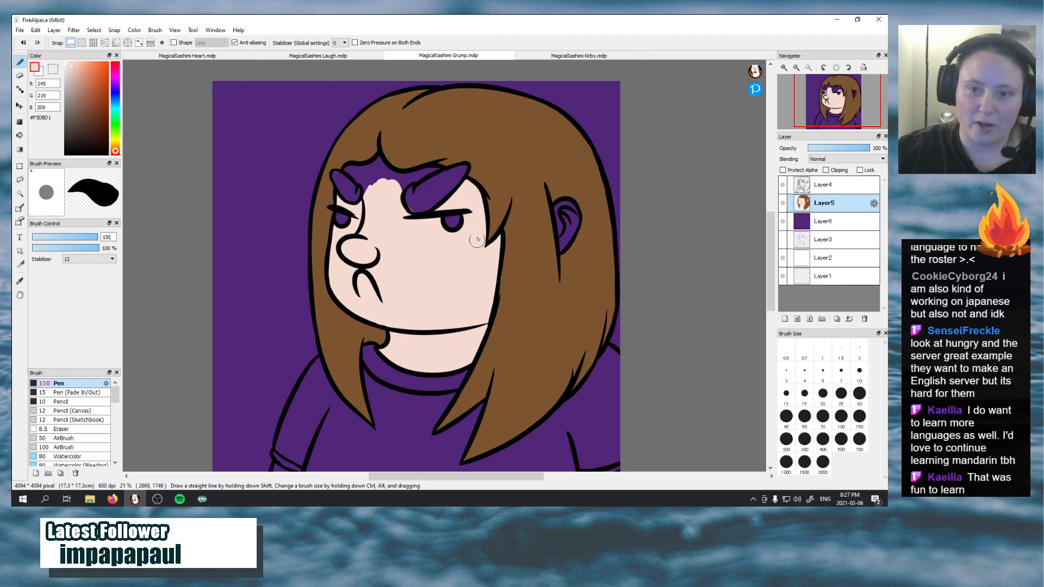
left_click_drag(465, 184, 460, 178)
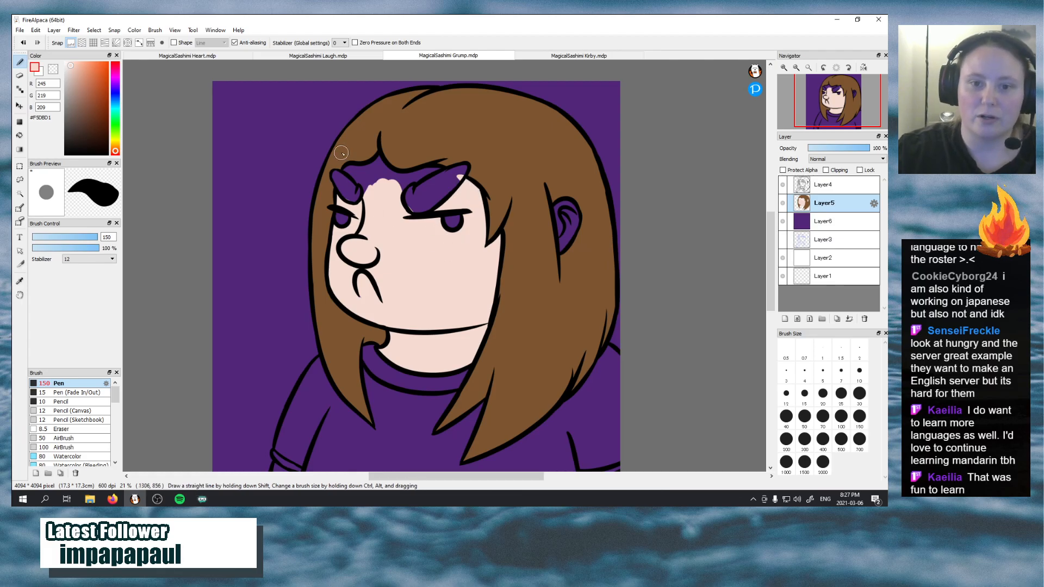
mouse_move(356, 172)
left_mouse_down()
mouse_move(374, 200)
mouse_move(354, 177)
mouse_move(369, 209)
mouse_move(358, 174)
mouse_move(347, 167)
mouse_move(360, 183)
mouse_move(343, 169)
mouse_move(377, 178)
mouse_move(362, 173)
mouse_move(393, 203)
mouse_move(362, 175)
mouse_move(385, 206)
mouse_move(361, 169)
mouse_move(375, 166)
mouse_move(363, 166)
mouse_move(378, 154)
mouse_move(379, 177)
mouse_move(380, 155)
mouse_move(388, 175)
mouse_move(375, 169)
mouse_move(402, 182)
left_mouse_up()
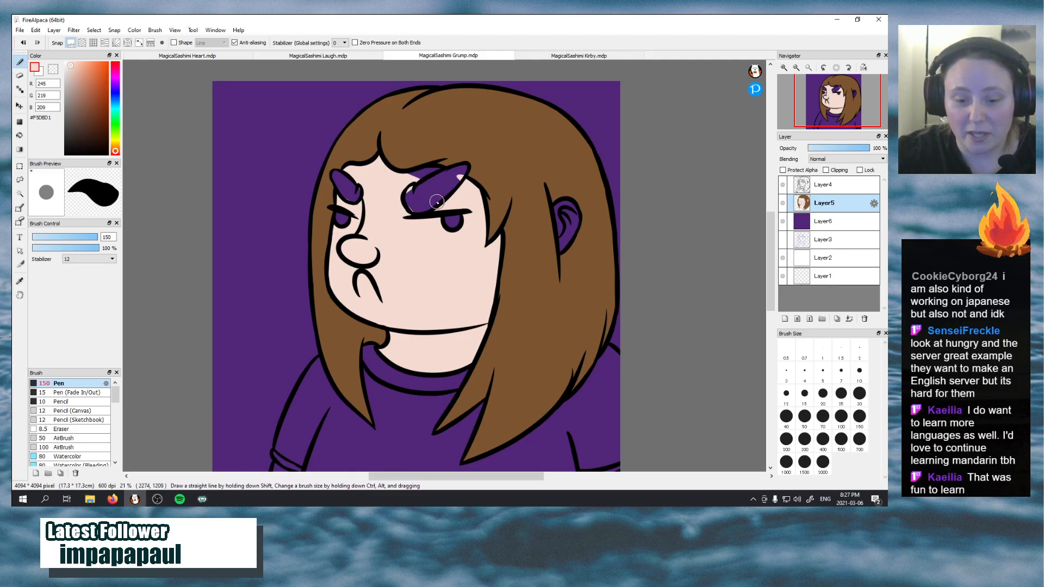
left_click_drag(416, 177, 445, 175)
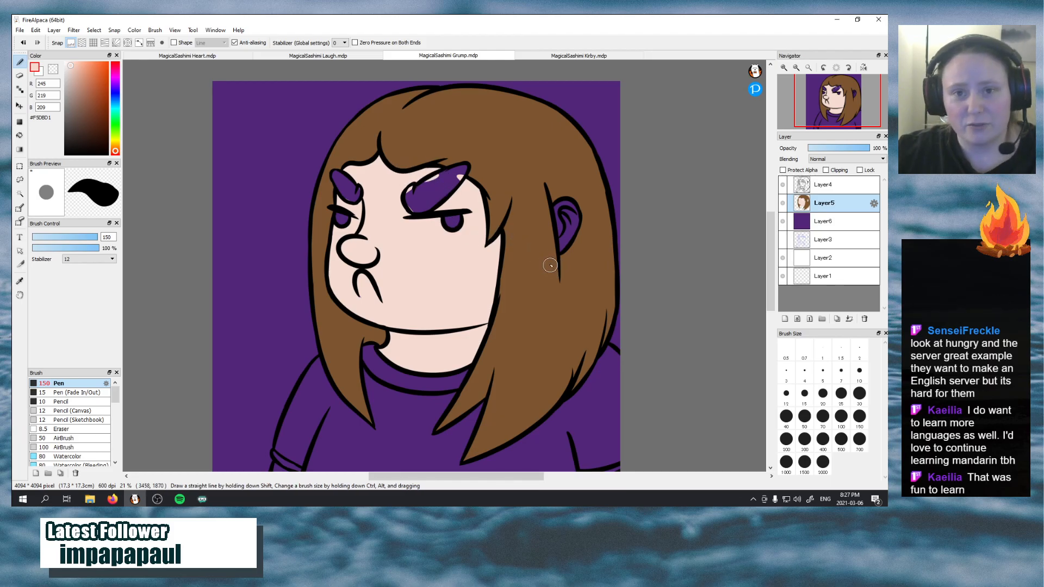
Paint the ear and both arms below the shirt sleeves with the skin tone on Layer5
mouse_move(554, 241)
left_mouse_down()
mouse_move(558, 210)
mouse_move(566, 218)
mouse_move(553, 210)
mouse_move(560, 229)
mouse_move(555, 207)
mouse_move(573, 208)
mouse_move(553, 211)
mouse_move(574, 223)
mouse_move(559, 210)
mouse_move(574, 235)
left_mouse_up()
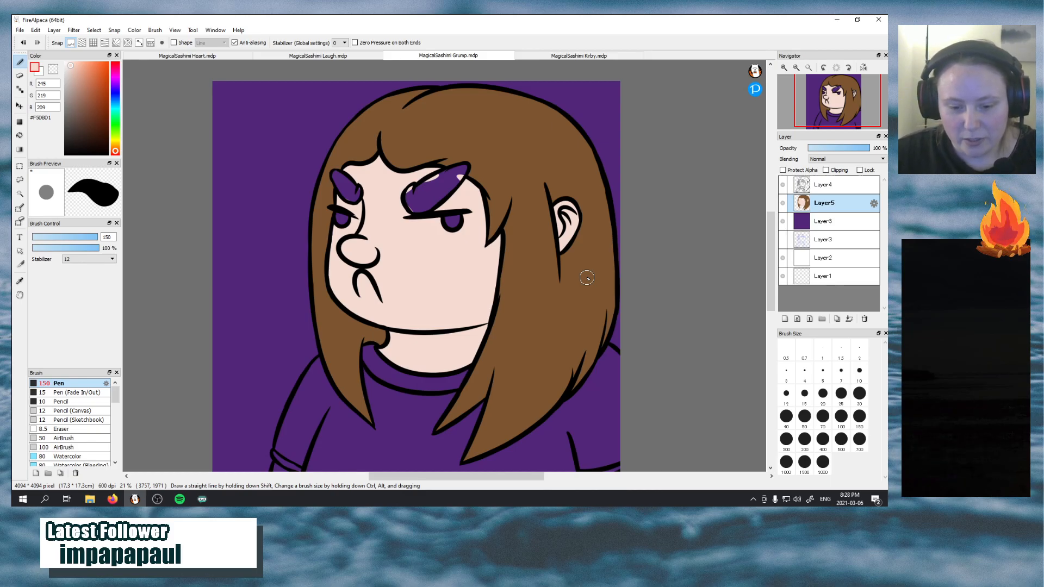
left_click_drag(834, 98, 833, 123)
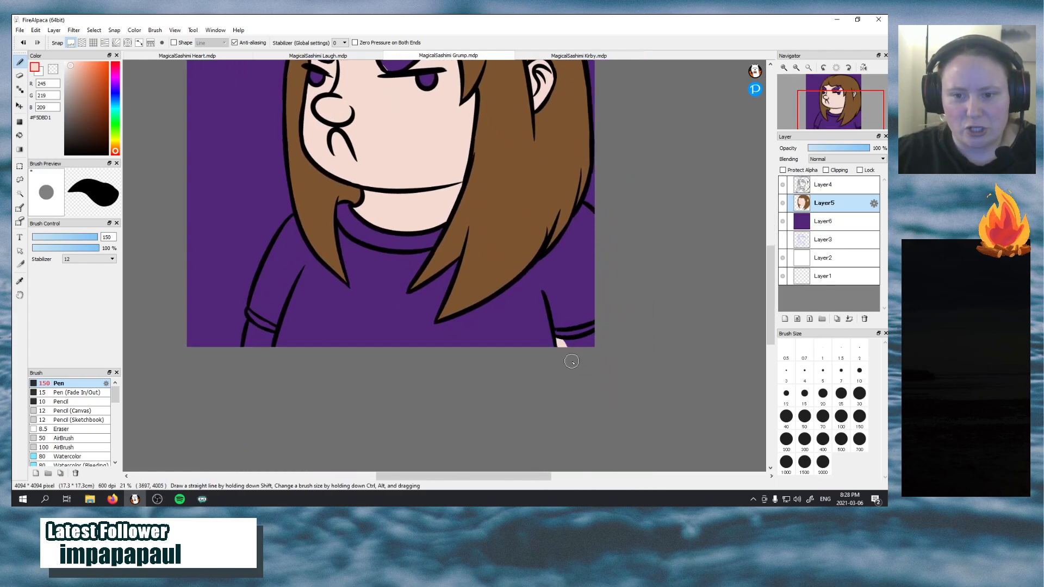
left_click_drag(558, 342, 609, 329)
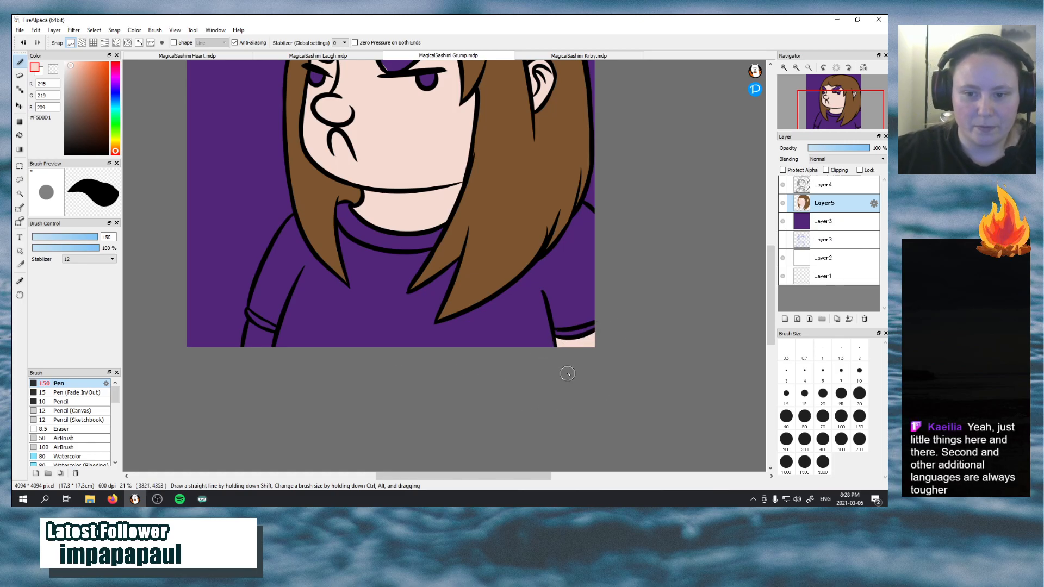
mouse_move(247, 351)
left_mouse_down()
mouse_move(254, 355)
mouse_move(251, 334)
mouse_move(266, 349)
mouse_move(240, 318)
mouse_move(277, 346)
left_mouse_up()
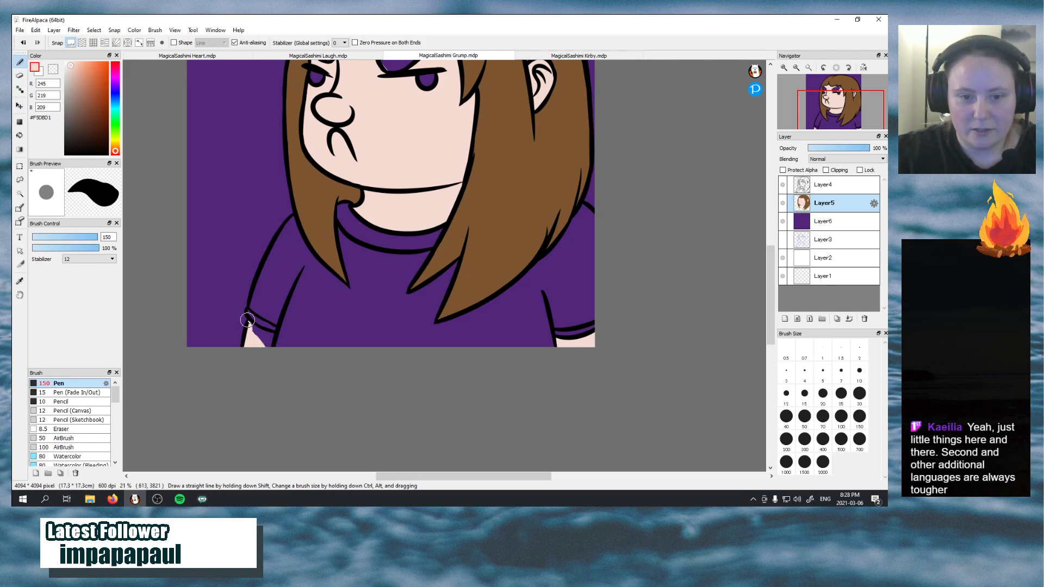
mouse_move(248, 321)
left_mouse_down()
mouse_move(272, 333)
mouse_move(268, 351)
mouse_move(256, 335)
mouse_move(269, 343)
left_mouse_up()
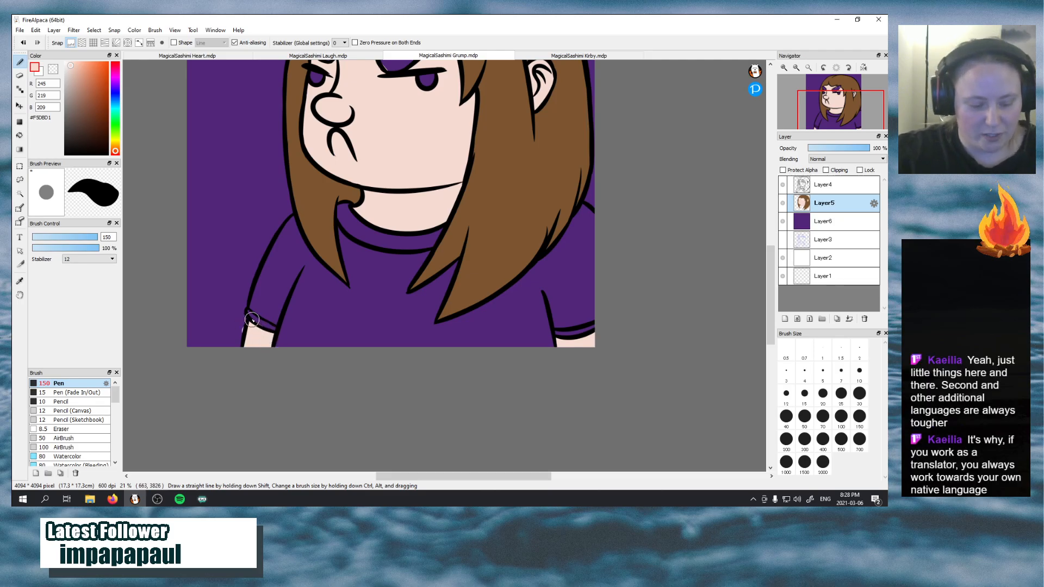
key("ctrl+z")
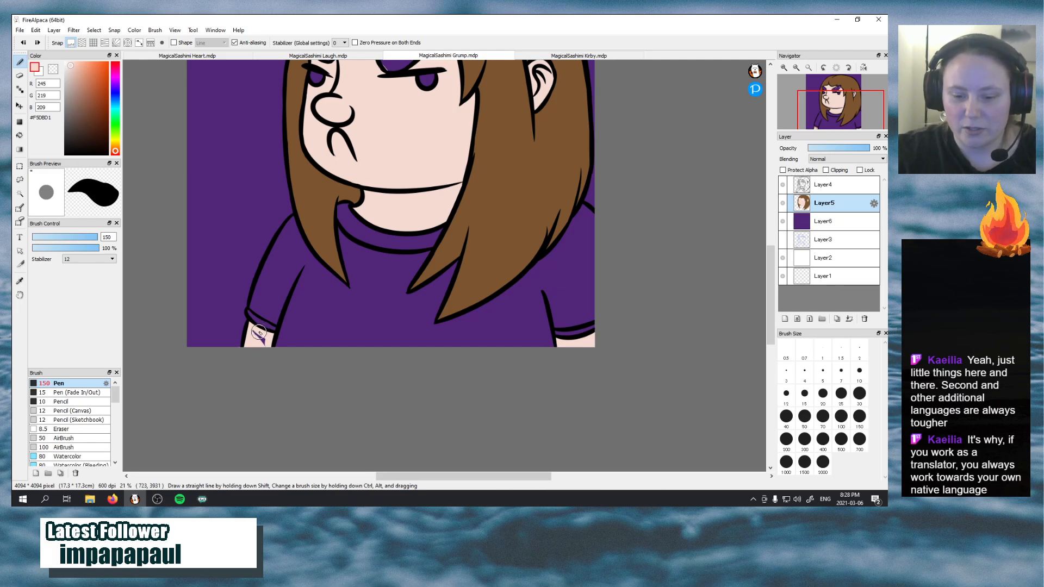
left_click_drag(256, 332, 274, 351)
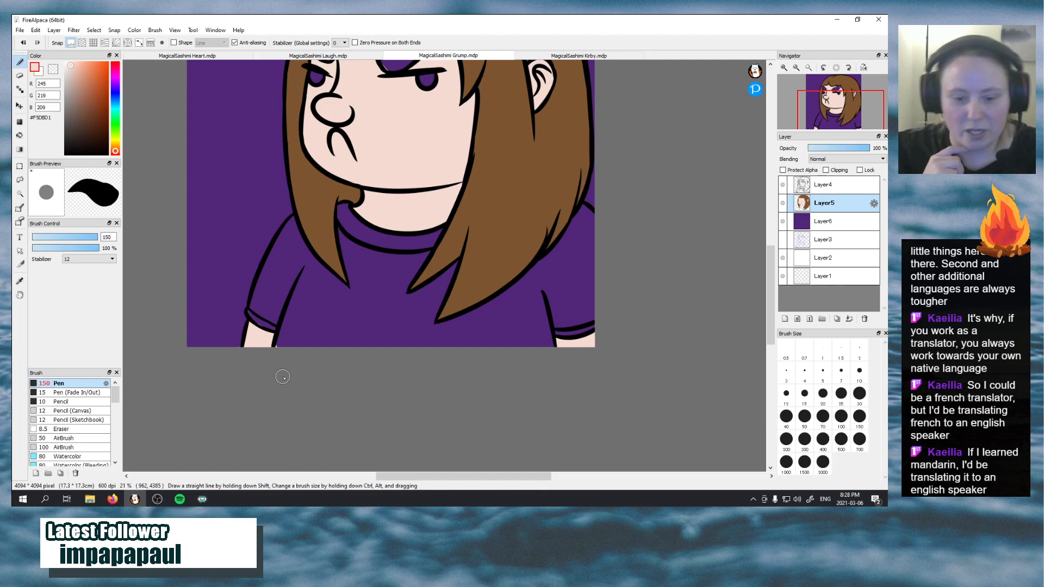
Hide Layer6, sample the brown #7D4824 from the character in MagicalSashimi Laugh.mdp, and return to MagicalSashimi Grump.mdp
left_click(782, 224)
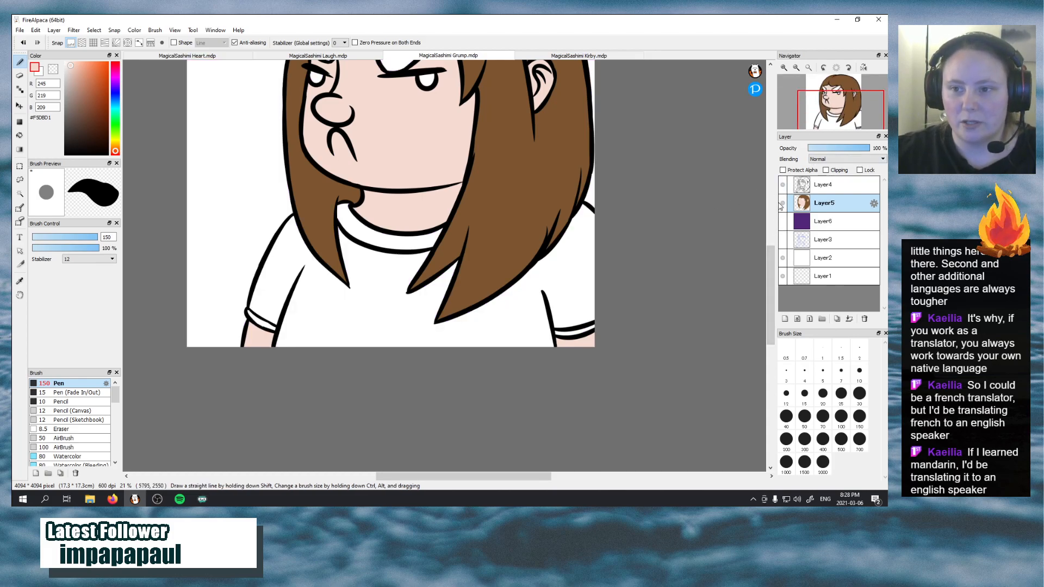
scroll(768, 249, "up", 3)
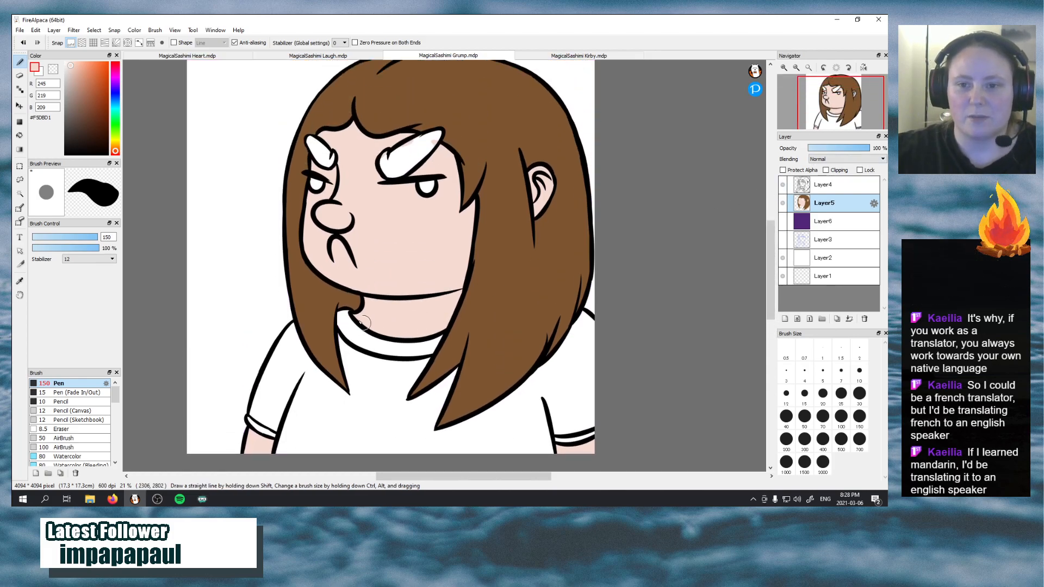
left_click(305, 56)
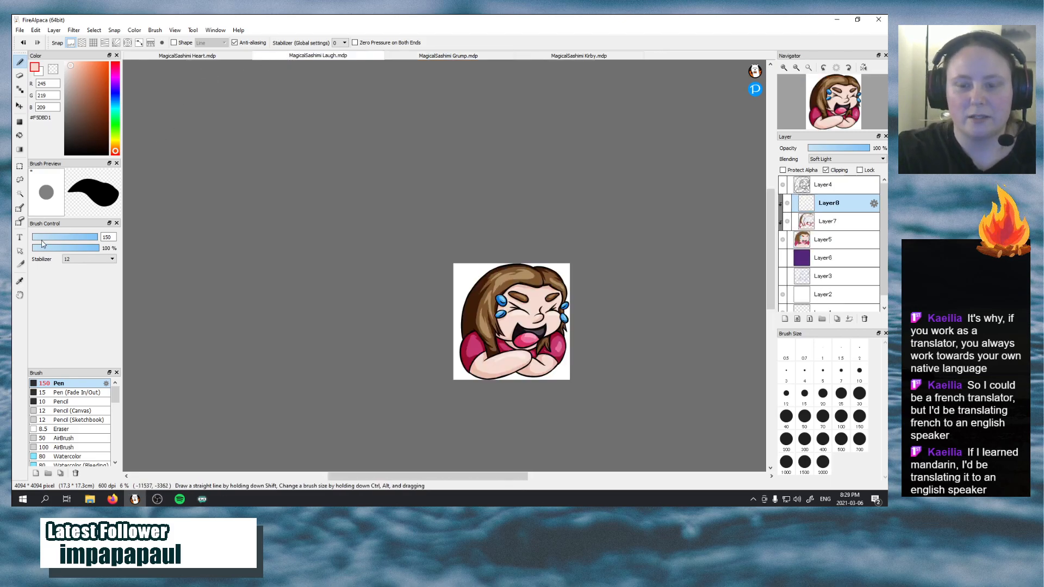
left_click(20, 281)
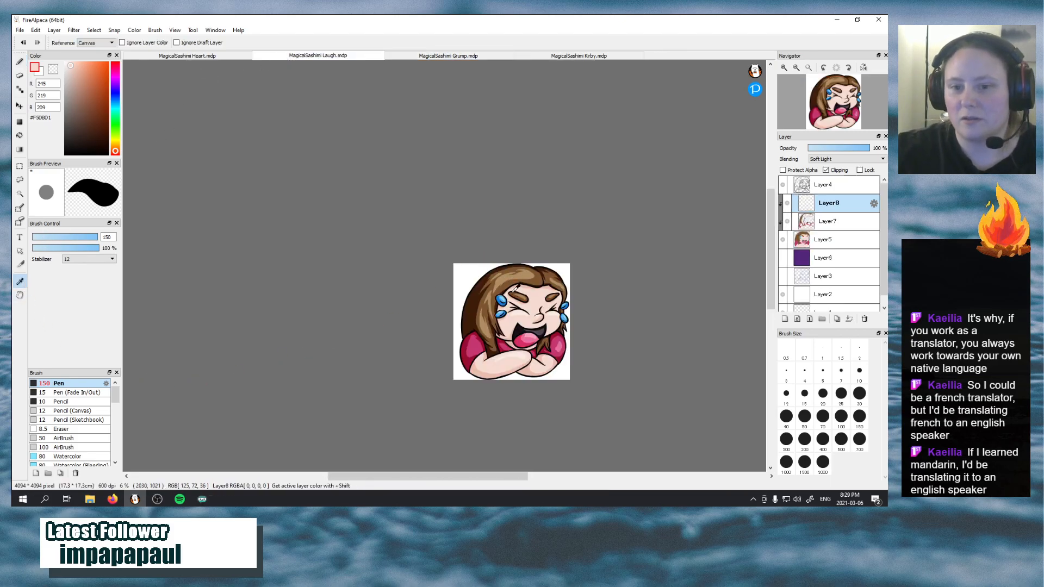
left_click(516, 289)
key("ctrl+Tab")
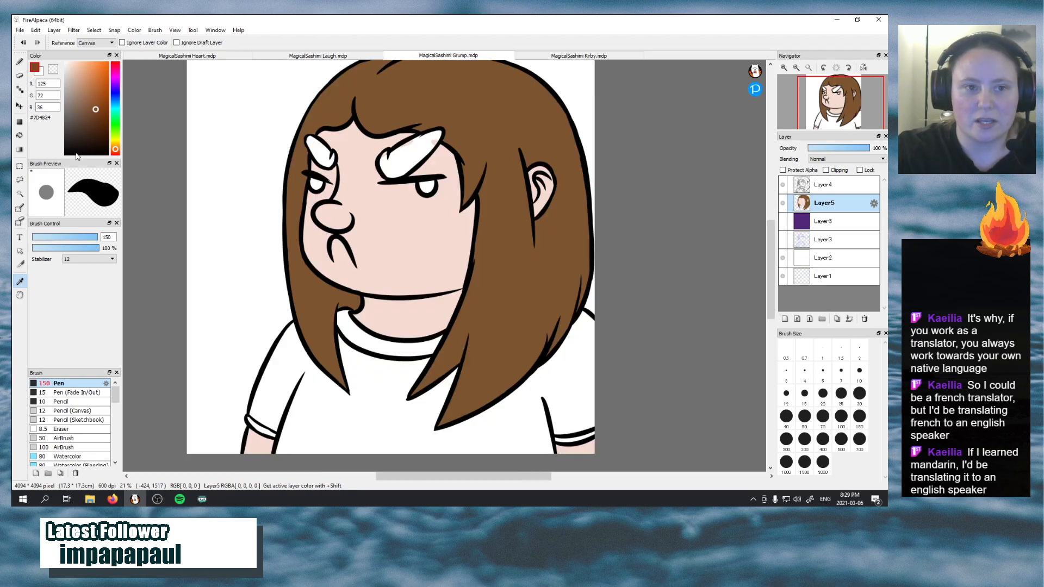
Paint both eyebrows of the grumpy character with the sampled brown, using the brush on Layer5
key("b")
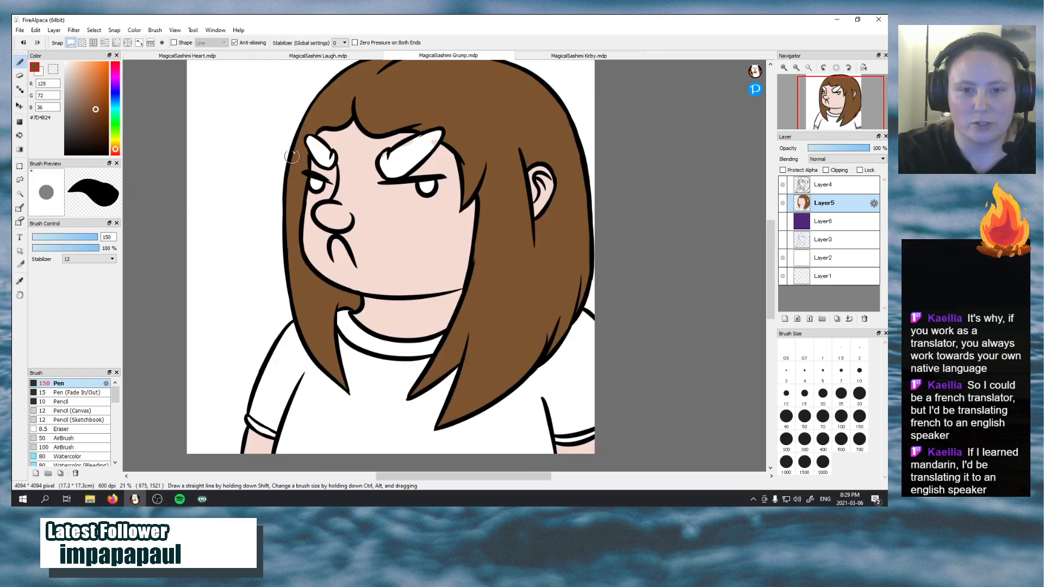
mouse_move(314, 141)
left_mouse_down()
mouse_move(336, 163)
mouse_move(306, 143)
left_mouse_up()
key("ctrl+z")
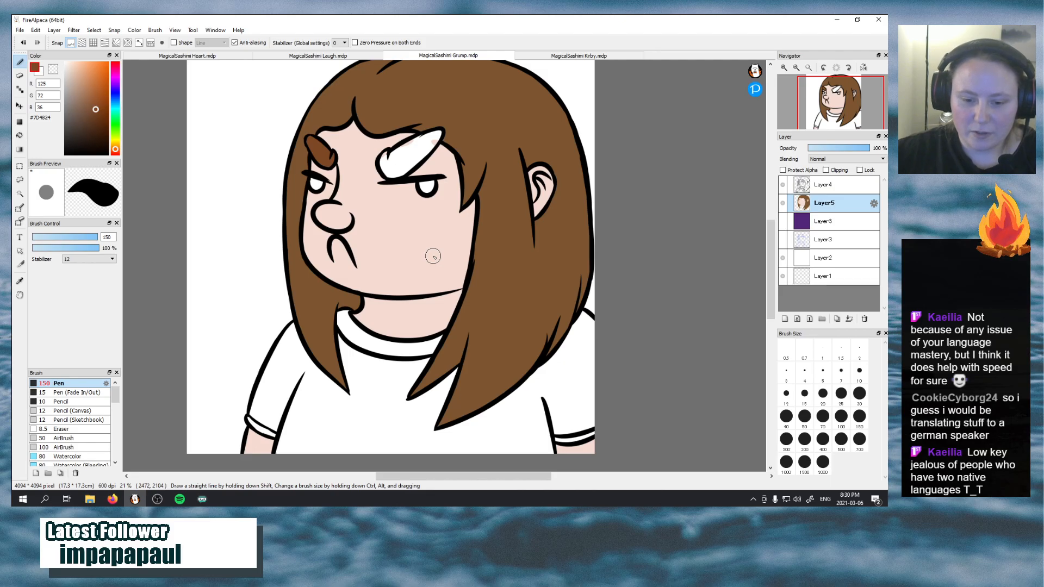
mouse_move(400, 160)
left_mouse_down()
mouse_move(438, 132)
mouse_move(403, 153)
mouse_move(415, 139)
mouse_move(434, 134)
mouse_move(404, 162)
mouse_move(396, 137)
mouse_move(387, 154)
mouse_move(398, 187)
mouse_move(394, 146)
mouse_move(372, 179)
mouse_move(393, 171)
mouse_move(384, 158)
mouse_move(402, 173)
mouse_move(400, 146)
left_mouse_up()
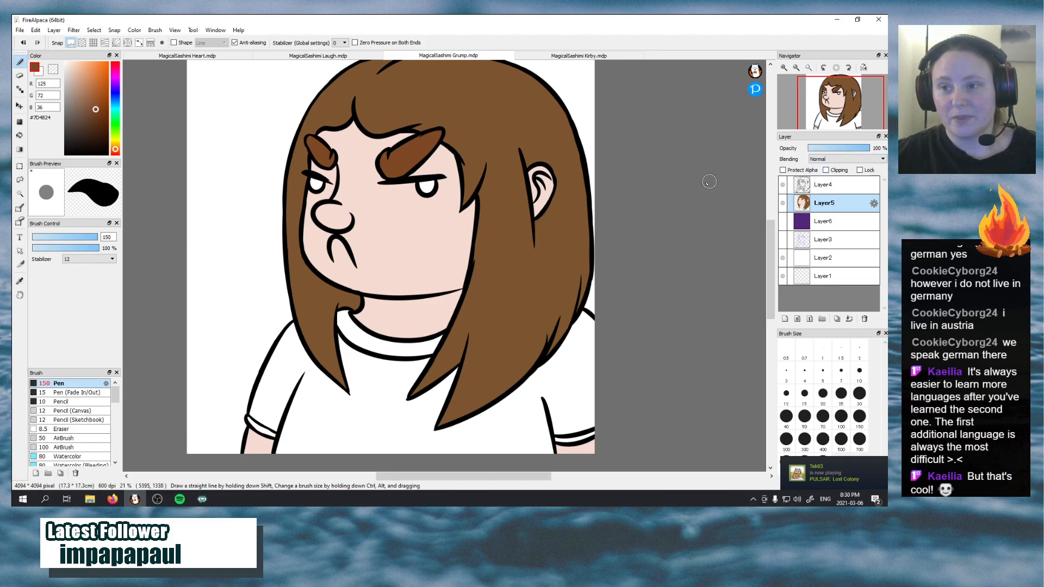
Test dark greens #09440E and #0A2A0C on the shirt, undo the test strokes, and set the brush colour to #0A370E
left_click(115, 124)
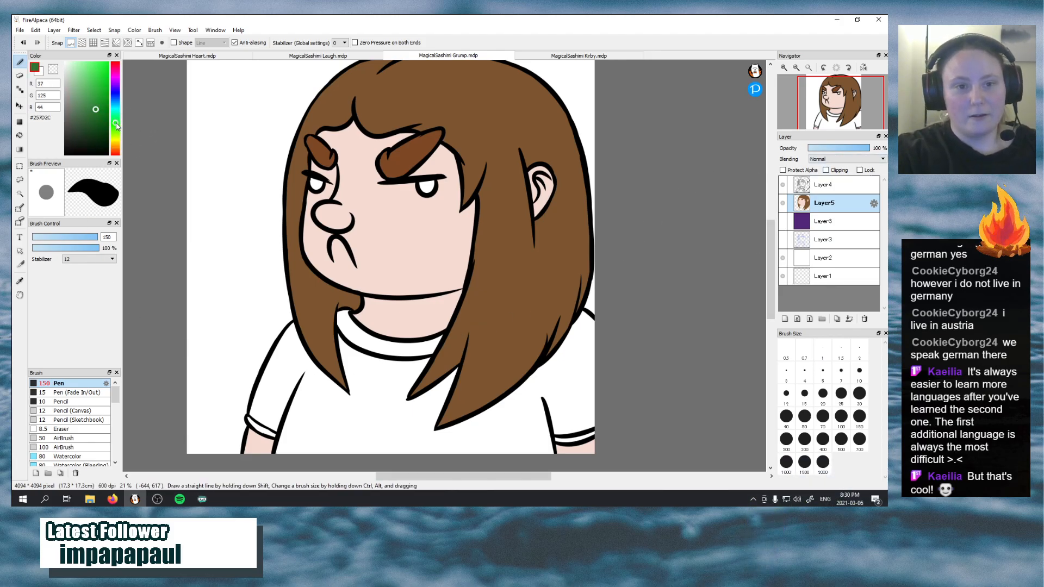
left_click(102, 130)
mouse_move(324, 393)
left_mouse_down()
mouse_move(310, 451)
mouse_move(326, 468)
mouse_move(294, 375)
mouse_move(305, 435)
left_mouse_up()
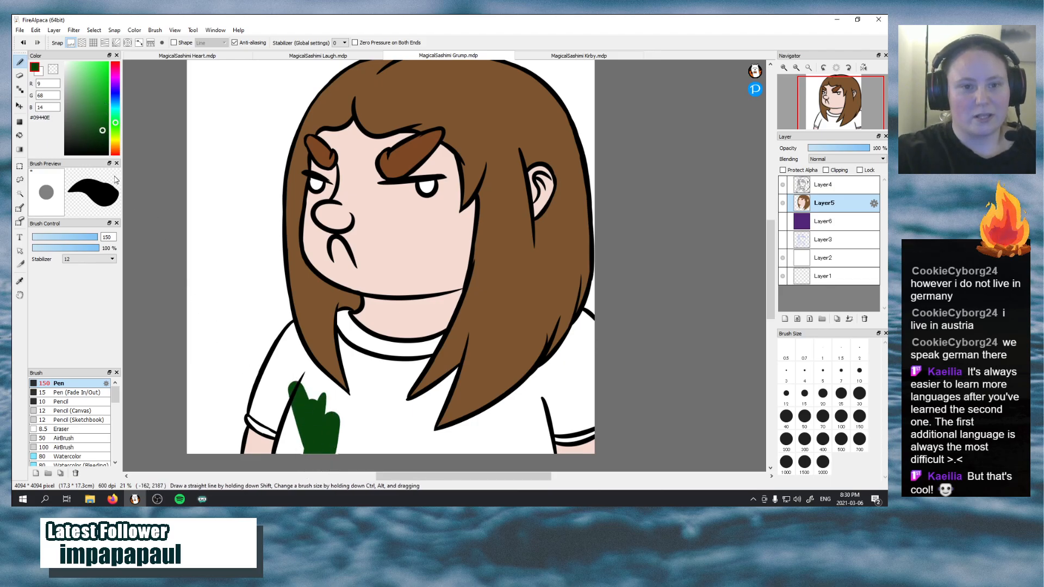
key("ctrl+z")
left_click(98, 140)
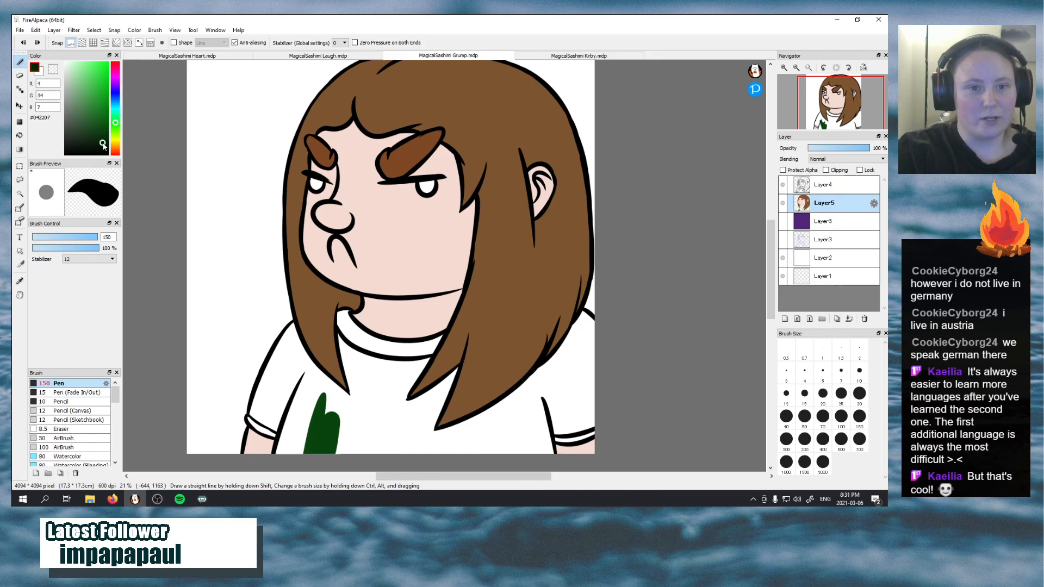
key("ctrl+z")
mouse_move(291, 376)
left_mouse_down()
mouse_move(301, 414)
mouse_move(317, 397)
mouse_move(368, 445)
mouse_move(309, 445)
mouse_move(365, 457)
left_mouse_up()
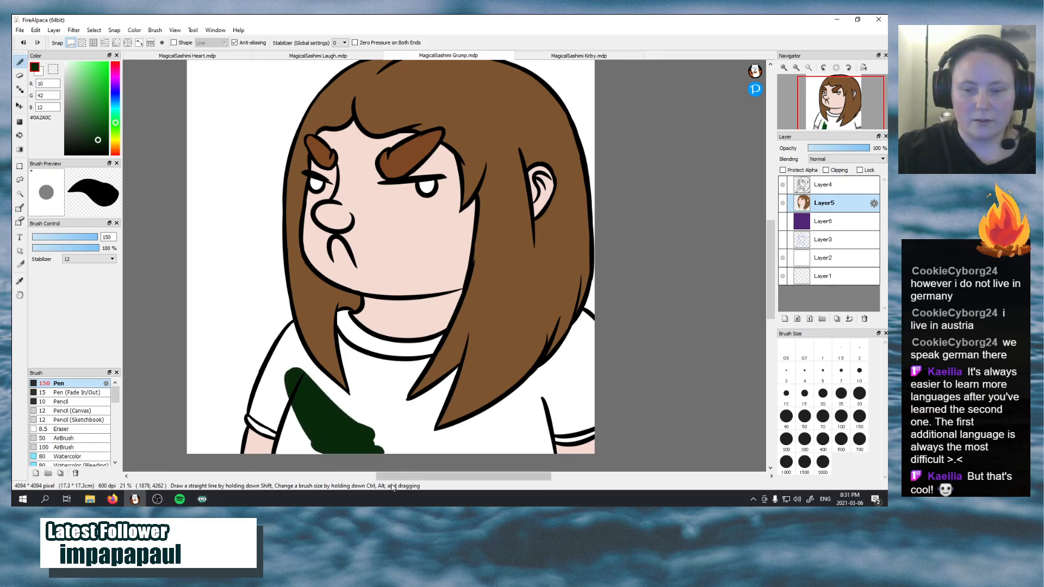
key("ctrl+z")
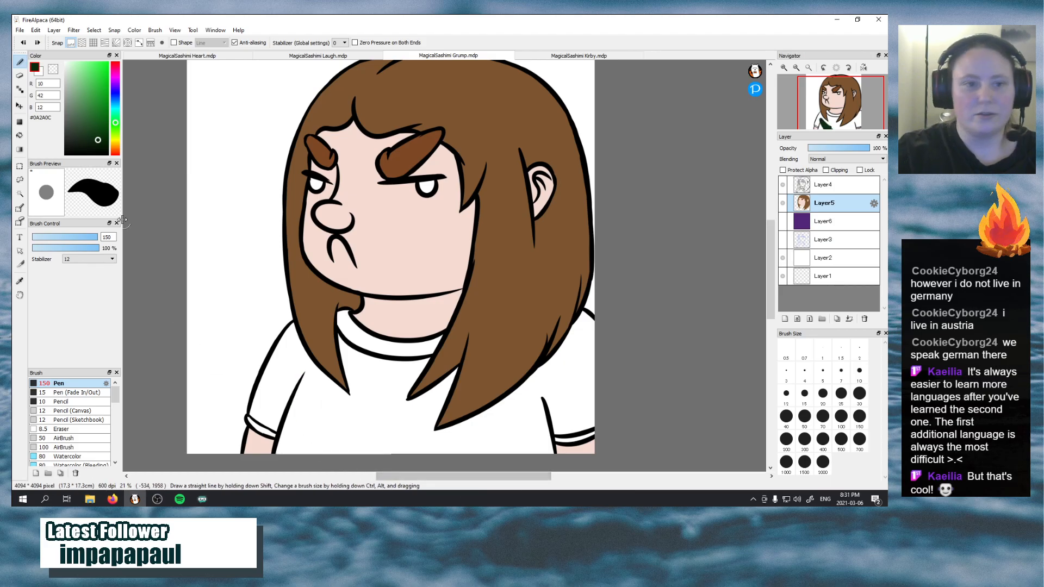
left_click(100, 135)
Paint the lower shirt front and the sleeve and shoulder on the face's side with dark green #0A370E
mouse_move(285, 385)
left_mouse_down()
mouse_move(347, 460)
mouse_move(290, 384)
mouse_move(382, 463)
mouse_move(315, 455)
mouse_move(400, 443)
mouse_move(327, 405)
mouse_move(393, 444)
mouse_move(332, 428)
mouse_move(419, 457)
mouse_move(366, 439)
mouse_move(441, 454)
mouse_move(377, 441)
mouse_move(514, 445)
mouse_move(412, 445)
mouse_move(537, 419)
mouse_move(466, 458)
mouse_move(557, 393)
mouse_move(498, 468)
mouse_move(552, 412)
mouse_move(533, 451)
mouse_move(540, 424)
mouse_move(552, 465)
left_mouse_up()
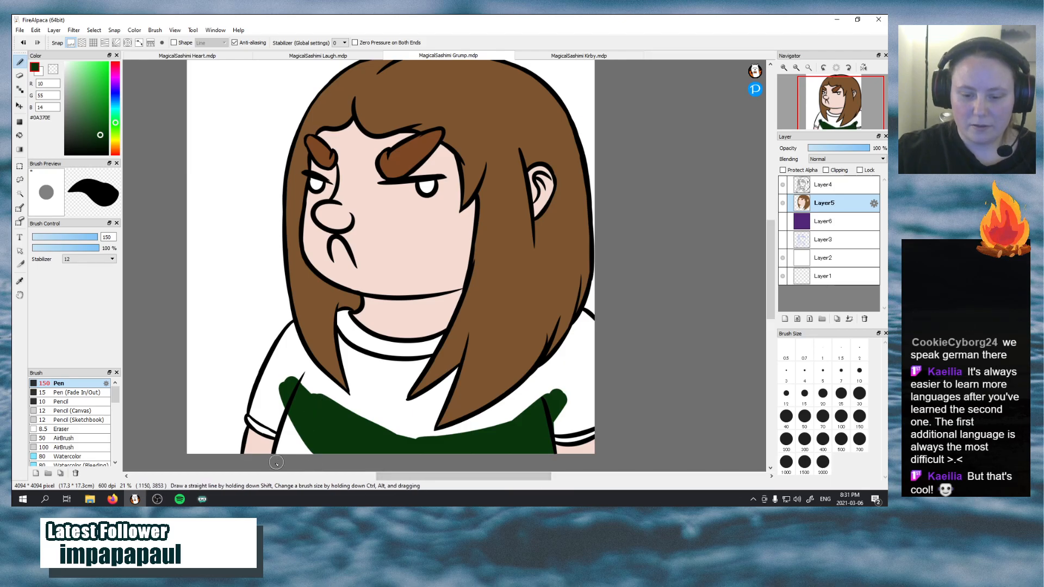
mouse_move(272, 454)
left_mouse_down()
mouse_move(292, 406)
mouse_move(282, 453)
mouse_move(296, 423)
mouse_move(324, 460)
left_mouse_up()
left_click_drag(270, 420, 256, 423)
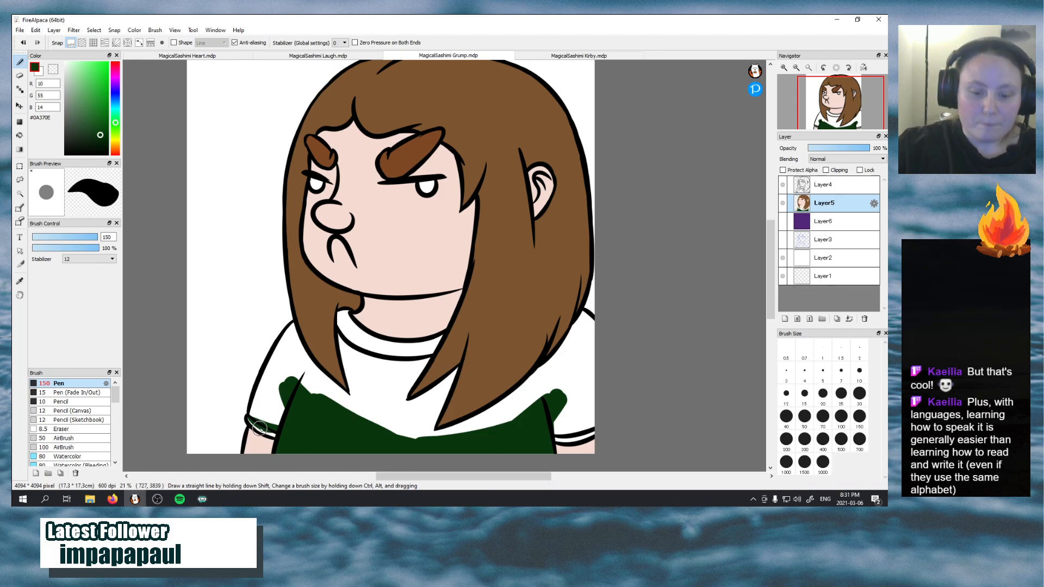
mouse_move(254, 419)
left_mouse_down()
mouse_move(275, 430)
mouse_move(261, 401)
mouse_move(266, 416)
mouse_move(277, 375)
mouse_move(288, 419)
mouse_move(283, 384)
mouse_move(318, 381)
mouse_move(353, 409)
mouse_move(316, 374)
mouse_move(391, 441)
left_mouse_up()
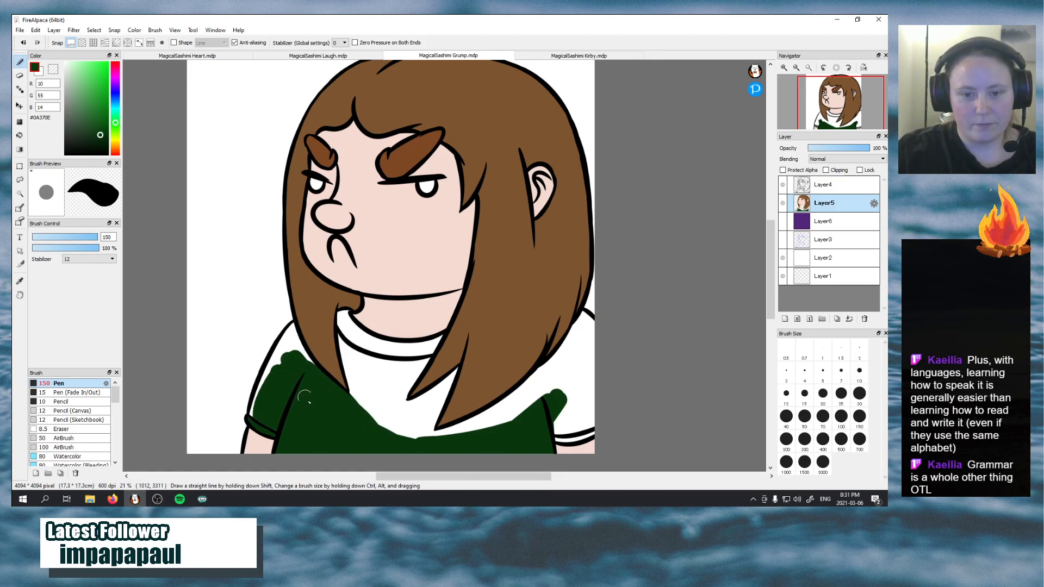
mouse_move(294, 327)
left_mouse_down()
mouse_move(272, 393)
mouse_move(287, 358)
mouse_move(298, 385)
mouse_move(292, 332)
mouse_move(319, 373)
mouse_move(292, 326)
mouse_move(321, 388)
left_mouse_up()
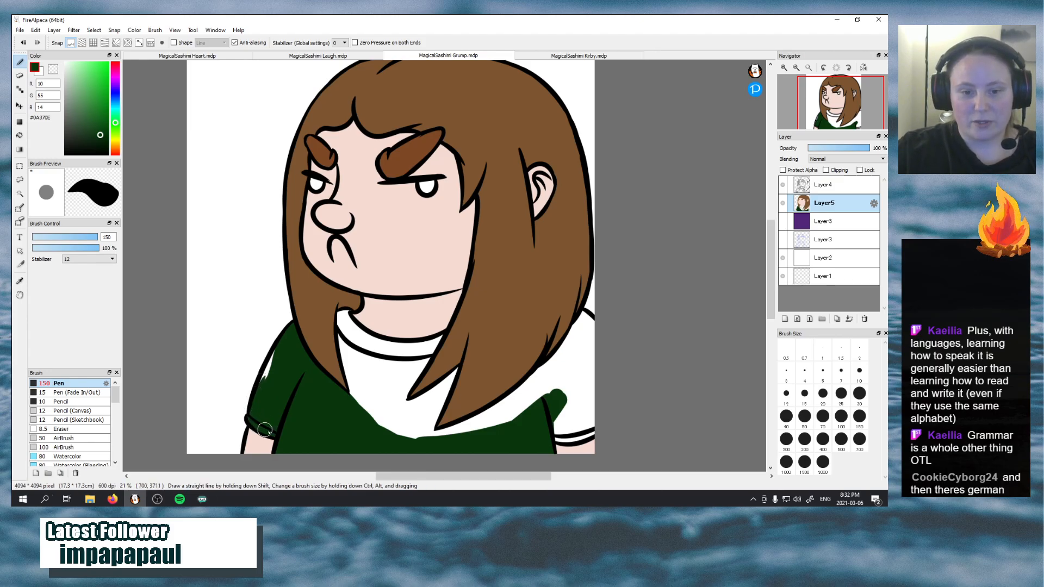
left_click_drag(266, 404, 273, 367)
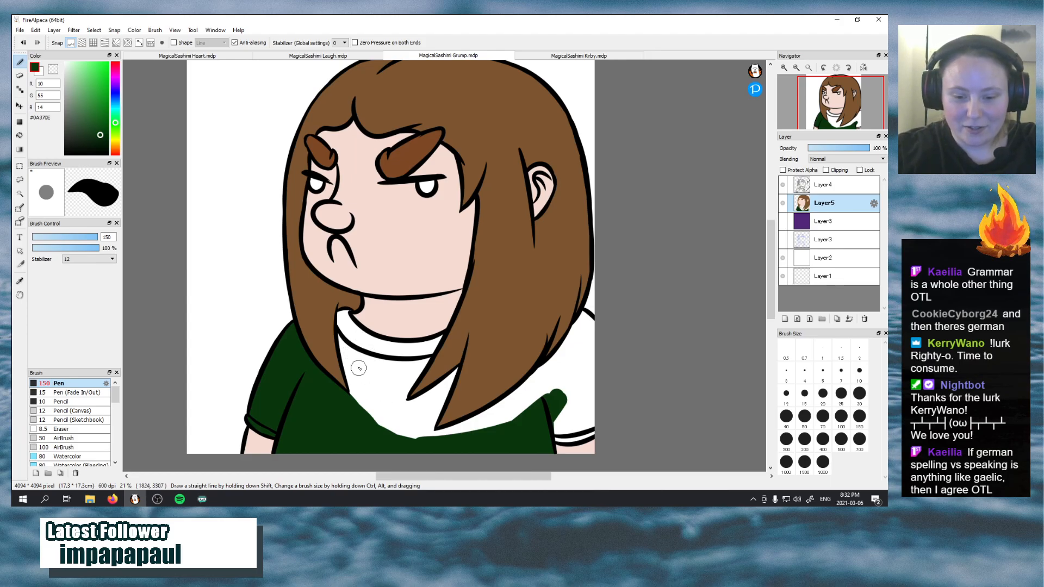
Extend the dark green over the chest between the front hair strands, undoing the first strokes and repainting up to the hair edges
mouse_move(376, 408)
left_mouse_down()
mouse_move(357, 365)
mouse_move(362, 403)
mouse_move(352, 368)
mouse_move(352, 403)
left_mouse_up()
mouse_move(349, 371)
left_mouse_down()
mouse_move(355, 413)
mouse_move(346, 323)
mouse_move(350, 384)
mouse_move(355, 403)
mouse_move(349, 342)
mouse_move(366, 404)
mouse_move(359, 370)
left_mouse_up()
key("ctrl+z")
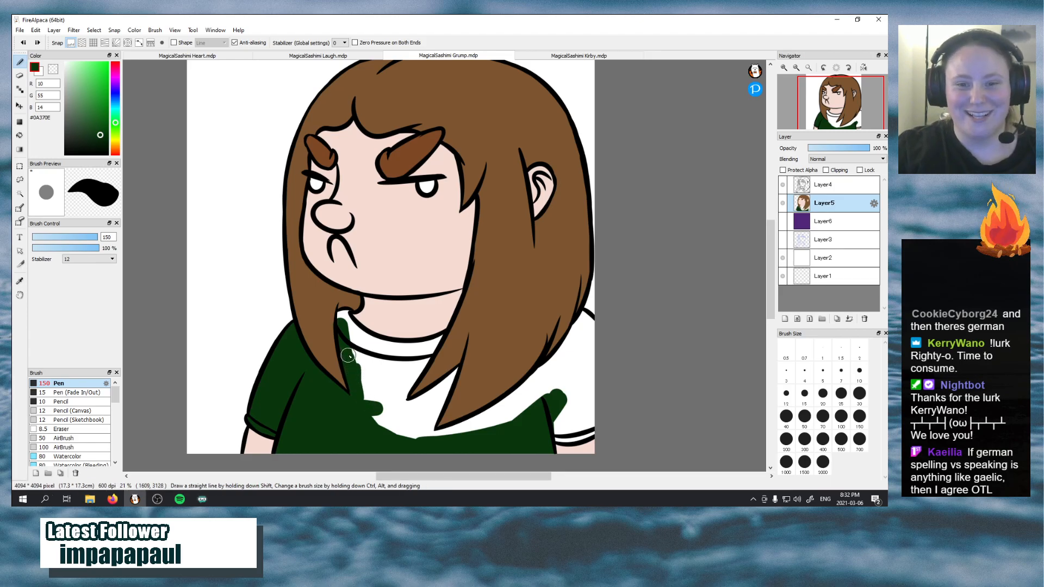
key("ctrl+z")
mouse_move(343, 326)
left_mouse_down()
mouse_move(352, 387)
mouse_move(341, 320)
mouse_move(387, 381)
mouse_move(346, 328)
mouse_move(387, 394)
mouse_move(348, 342)
mouse_move(390, 425)
mouse_move(353, 392)
mouse_move(398, 439)
mouse_move(365, 391)
mouse_move(422, 438)
mouse_move(395, 400)
mouse_move(405, 435)
left_mouse_up()
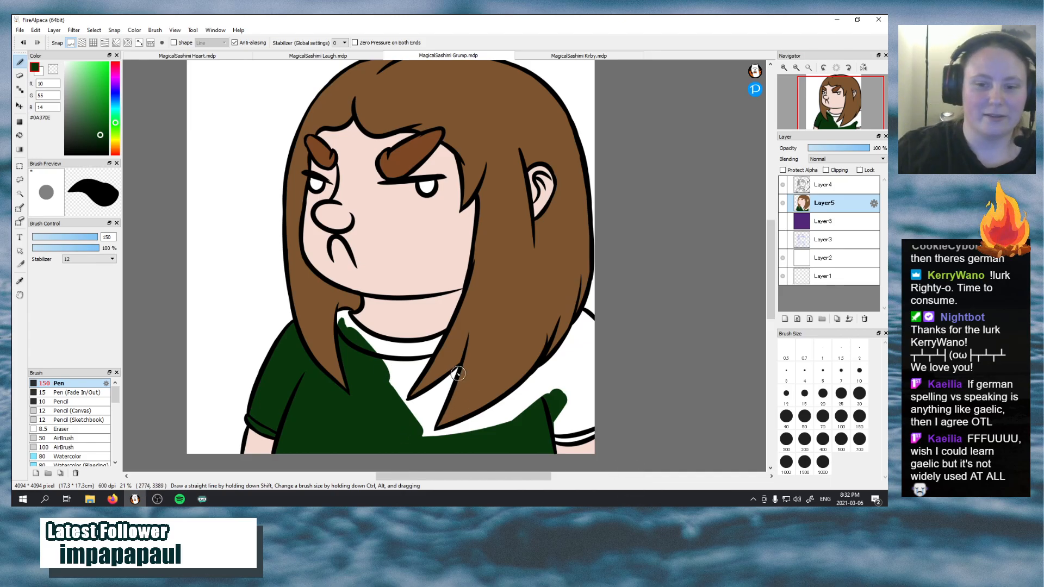
left_click_drag(456, 368, 428, 407)
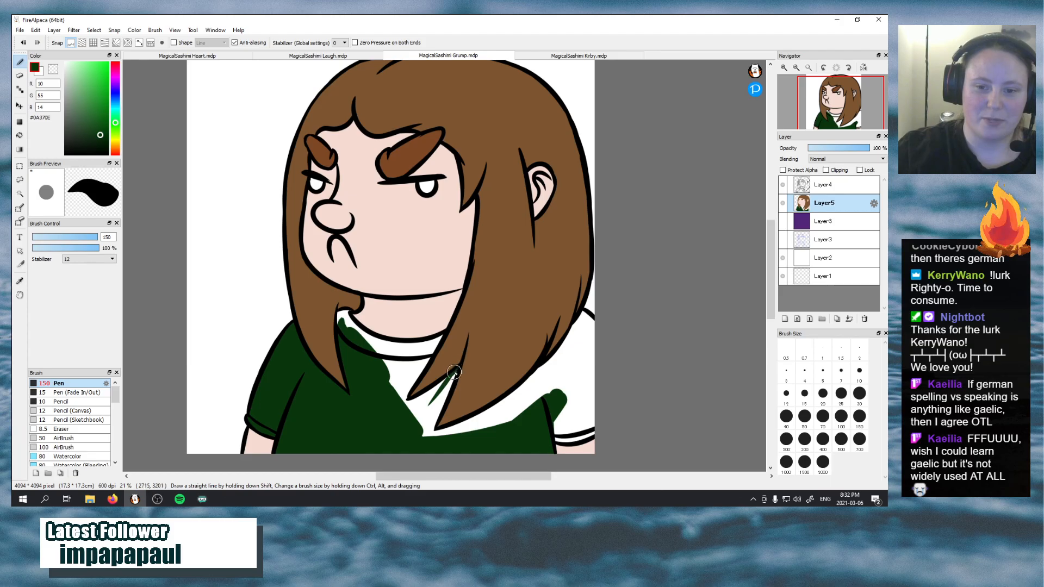
mouse_move(455, 369)
left_mouse_down()
mouse_move(424, 436)
mouse_move(452, 377)
mouse_move(401, 453)
mouse_move(443, 385)
mouse_move(411, 448)
mouse_move(437, 409)
mouse_move(418, 445)
mouse_move(435, 398)
mouse_move(404, 407)
mouse_move(450, 375)
mouse_move(415, 411)
mouse_move(437, 403)
mouse_move(405, 421)
mouse_move(425, 411)
left_mouse_up()
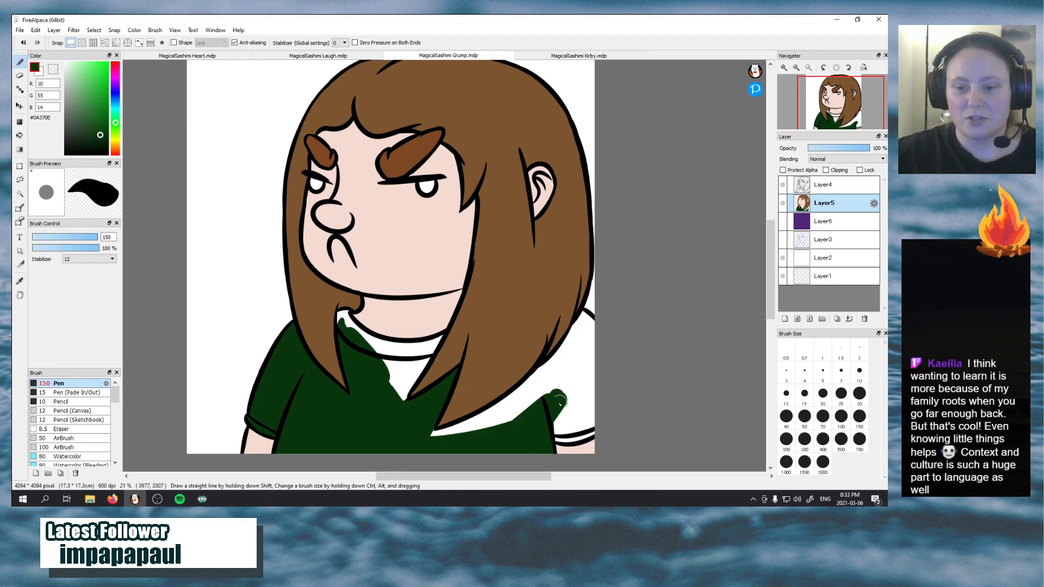
Paint the sleeve and shoulder on the ear's side and the shirt gap beneath the long hair with the dark green
mouse_move(544, 426)
left_mouse_down()
mouse_move(586, 418)
mouse_move(547, 429)
mouse_move(573, 438)
mouse_move(558, 423)
mouse_move(568, 439)
mouse_move(567, 420)
mouse_move(572, 439)
mouse_move(580, 420)
mouse_move(578, 437)
mouse_move(568, 415)
mouse_move(559, 439)
mouse_move(593, 415)
mouse_move(571, 418)
mouse_move(539, 363)
mouse_move(510, 386)
mouse_move(563, 417)
mouse_move(567, 441)
mouse_move(595, 426)
mouse_move(591, 391)
mouse_move(594, 435)
mouse_move(588, 355)
mouse_move(580, 419)
mouse_move(595, 377)
mouse_move(544, 430)
mouse_move(598, 393)
mouse_move(595, 336)
mouse_move(561, 416)
mouse_move(546, 425)
mouse_move(594, 361)
mouse_move(563, 427)
mouse_move(592, 390)
left_mouse_up()
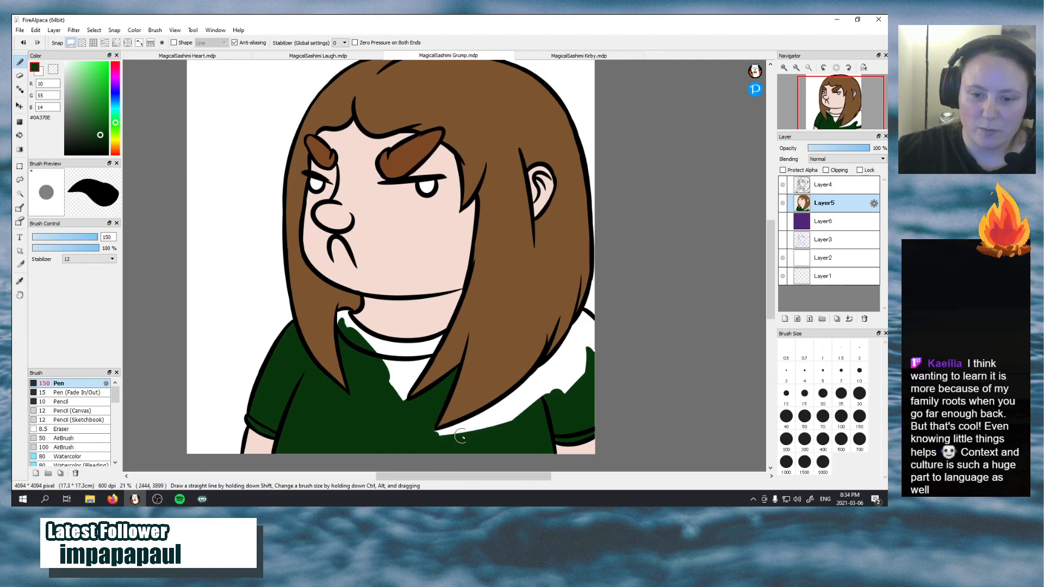
mouse_move(460, 437)
left_mouse_down()
mouse_move(428, 424)
mouse_move(443, 441)
mouse_move(434, 427)
mouse_move(444, 440)
mouse_move(509, 406)
mouse_move(440, 429)
mouse_move(497, 407)
left_mouse_up()
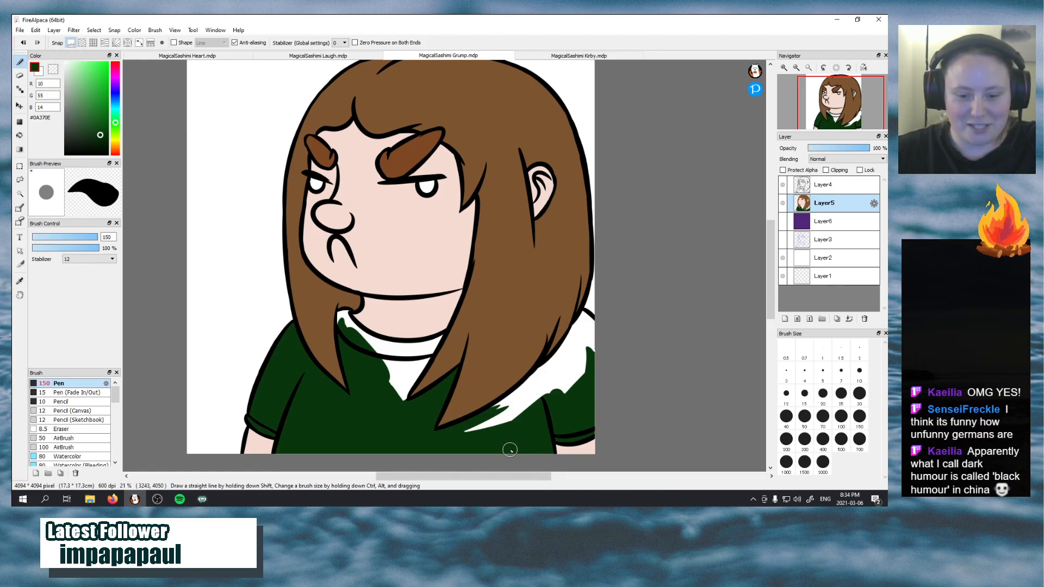
mouse_move(481, 418)
left_mouse_down()
mouse_move(556, 370)
mouse_move(503, 406)
mouse_move(549, 387)
left_mouse_up()
key("ctrl+z")
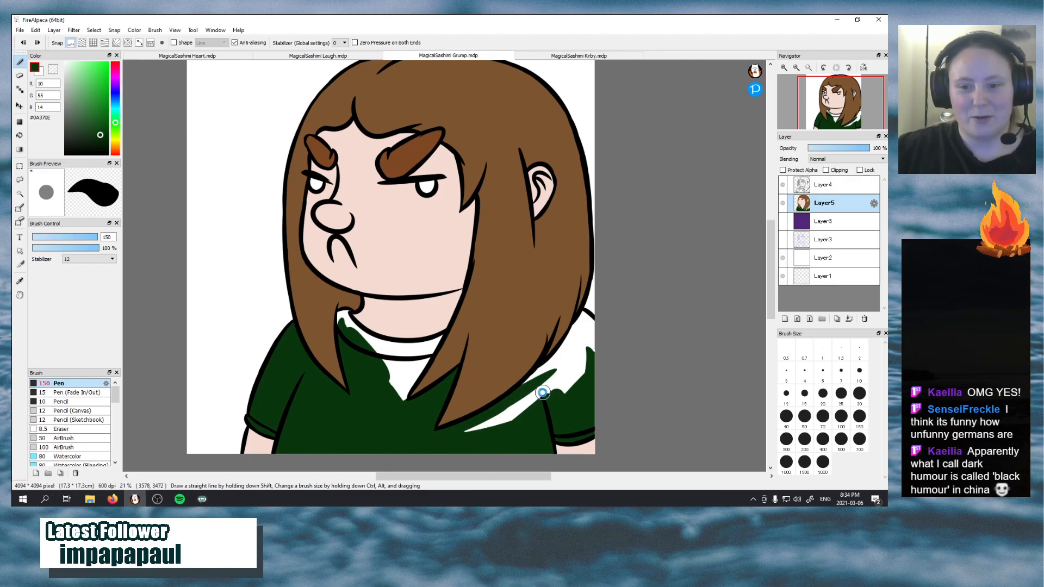
key("ctrl+z")
mouse_move(480, 419)
left_mouse_down()
mouse_move(538, 367)
mouse_move(494, 419)
mouse_move(532, 397)
mouse_move(481, 427)
mouse_move(588, 356)
mouse_move(541, 390)
mouse_move(594, 365)
left_mouse_up()
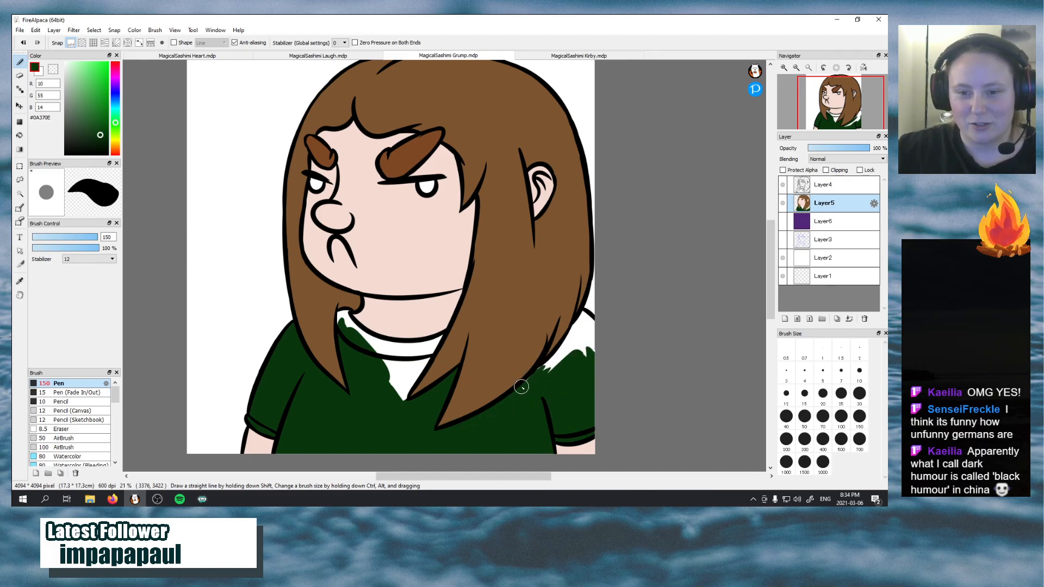
mouse_move(548, 366)
left_mouse_down()
mouse_move(576, 321)
mouse_move(556, 359)
mouse_move(561, 406)
mouse_move(560, 389)
mouse_move(578, 403)
left_mouse_up()
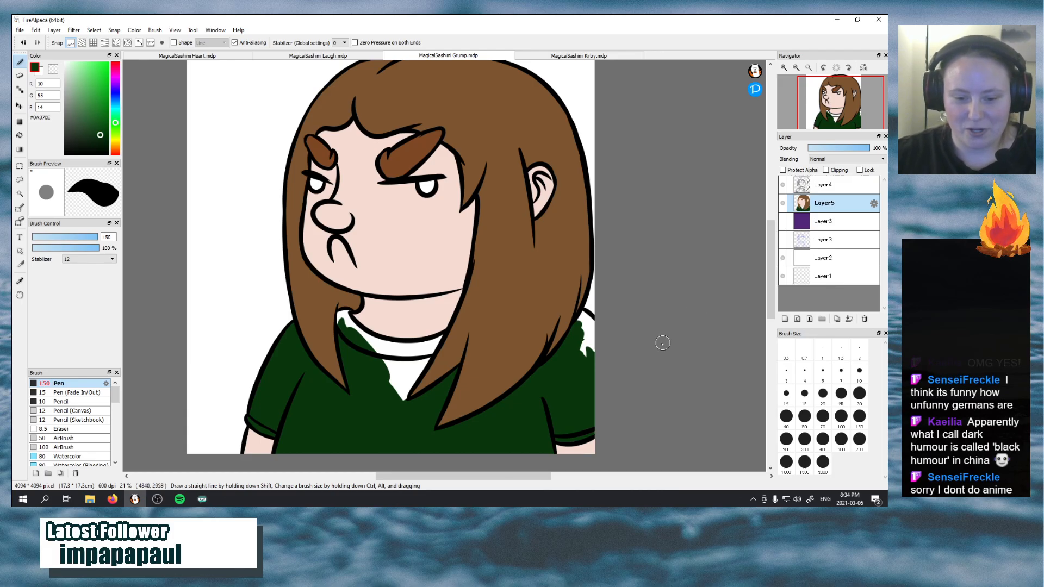
mouse_move(580, 327)
left_mouse_down()
mouse_move(579, 361)
mouse_move(584, 340)
mouse_move(593, 371)
mouse_move(590, 322)
mouse_move(615, 377)
left_mouse_up()
Paint the shirt collar and the remaining white chest gap between the front hair strands with dark green #0A370E
mouse_move(355, 324)
left_mouse_down()
mouse_move(338, 341)
mouse_move(337, 314)
mouse_move(339, 341)
mouse_move(348, 310)
mouse_move(364, 349)
mouse_move(342, 314)
mouse_move(380, 353)
mouse_move(355, 333)
mouse_move(391, 349)
mouse_move(353, 327)
mouse_move(398, 351)
mouse_move(349, 320)
mouse_move(391, 350)
left_mouse_up()
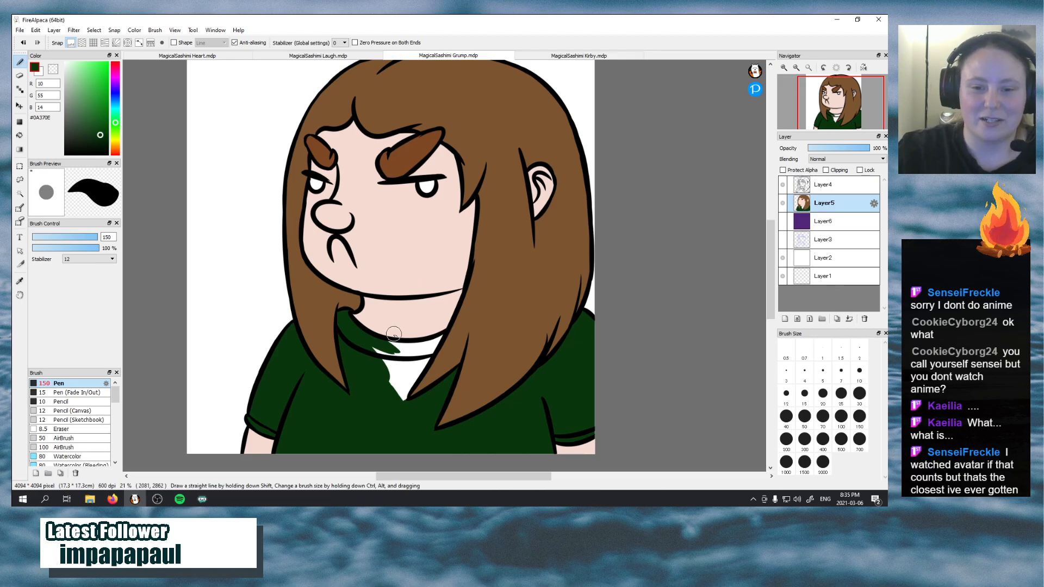
mouse_move(382, 353)
left_mouse_down()
mouse_move(428, 348)
mouse_move(389, 409)
mouse_move(423, 349)
mouse_move(397, 416)
mouse_move(415, 357)
mouse_move(416, 375)
mouse_move(426, 355)
mouse_move(411, 385)
left_mouse_up()
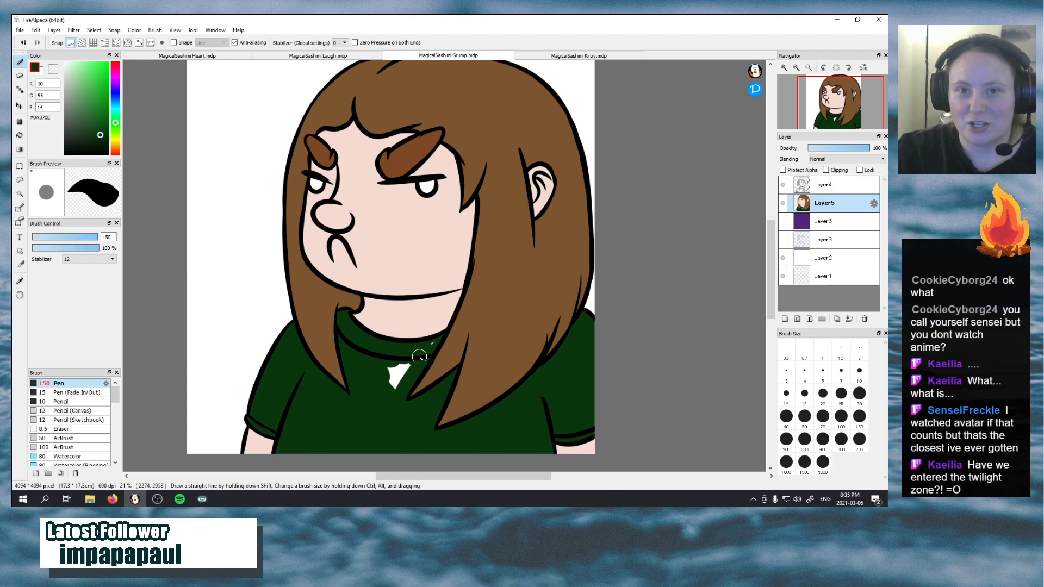
mouse_move(423, 350)
left_mouse_down()
mouse_move(391, 389)
mouse_move(397, 368)
mouse_move(390, 387)
mouse_move(380, 366)
left_mouse_up()
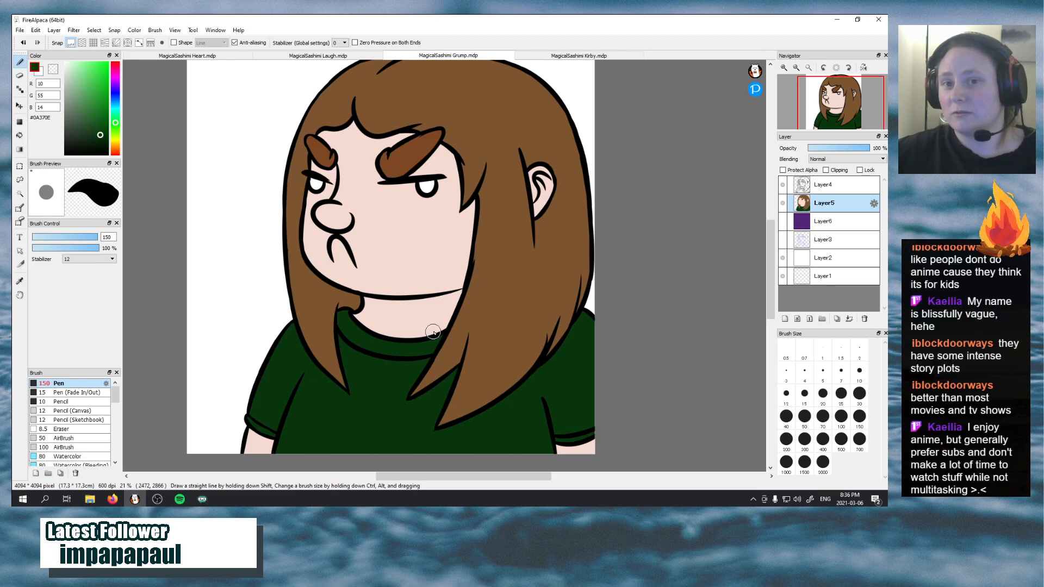
Add a new layer with clipping enabled directly above the flat colour layer Layer5, and make Layer5 the active layer again
left_click_drag(838, 113, 836, 107)
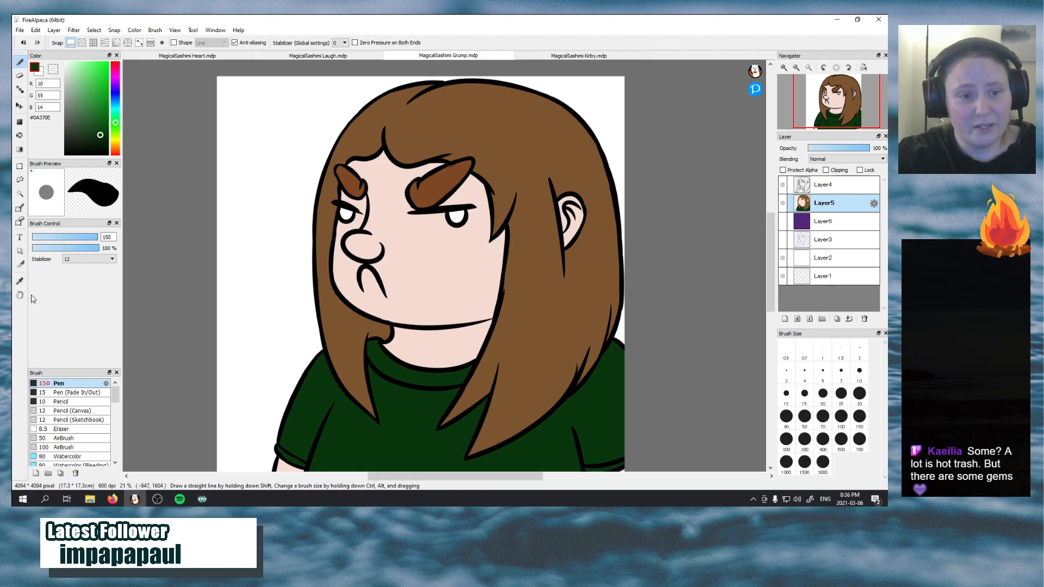
left_click(20, 281)
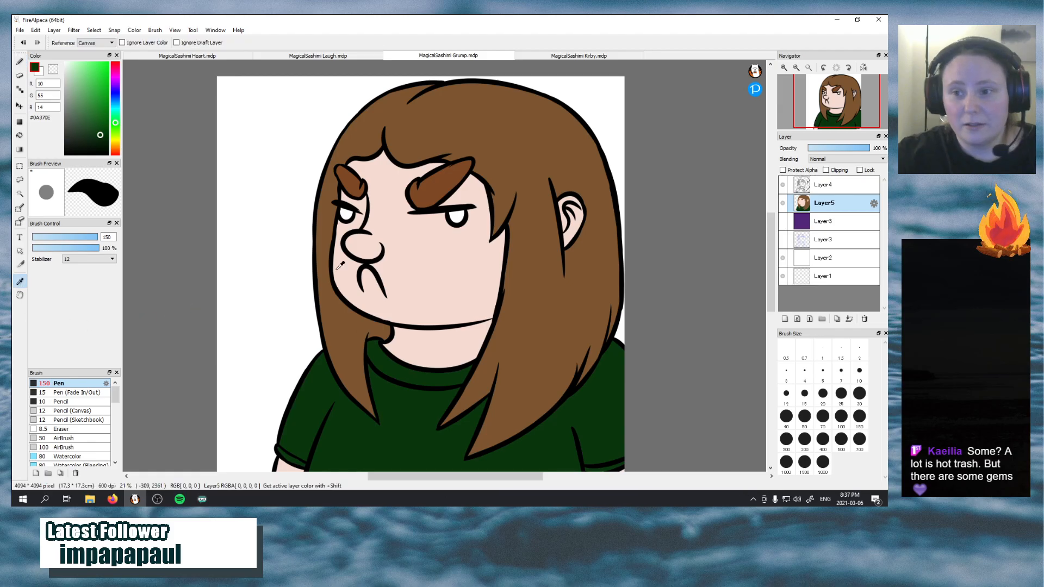
key("ctrl+shift+n")
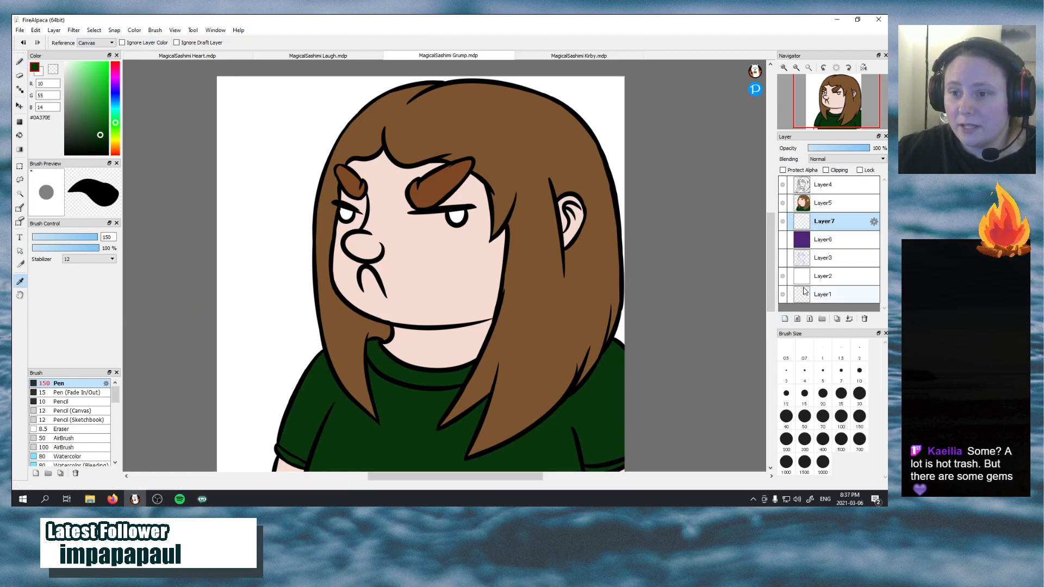
left_click(826, 170)
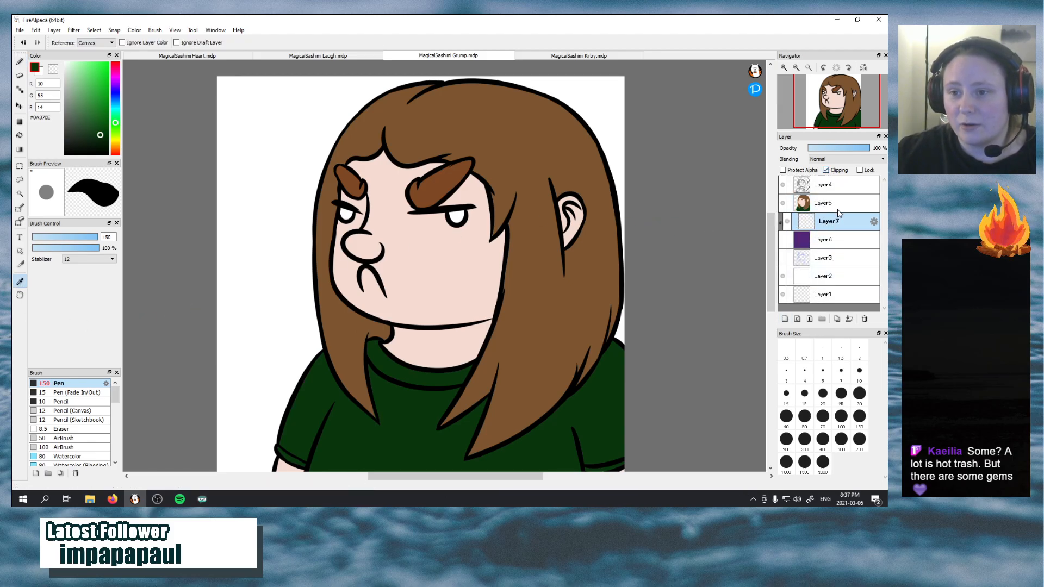
left_click_drag(838, 213, 843, 198)
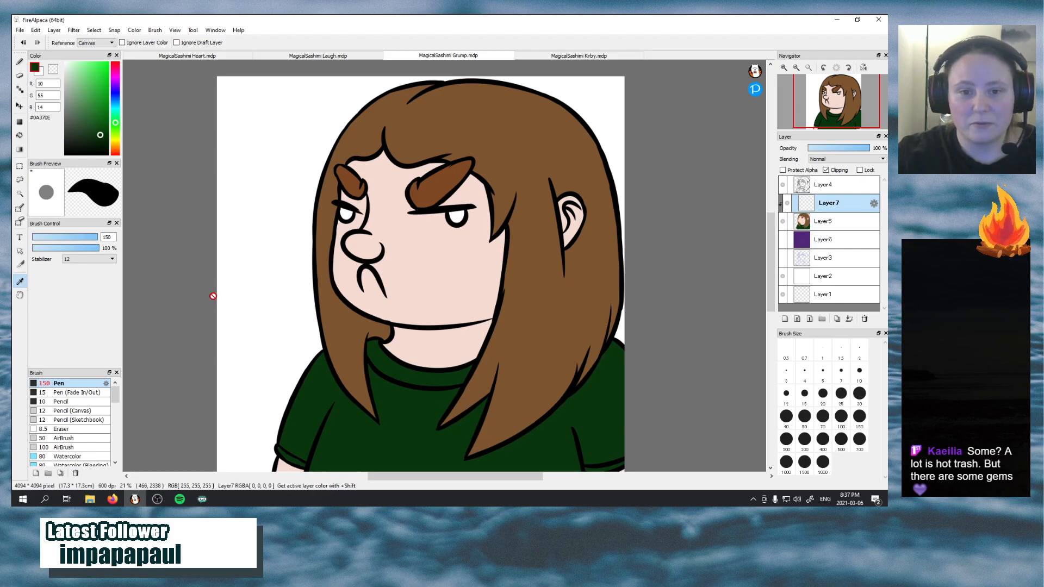
left_click(824, 223)
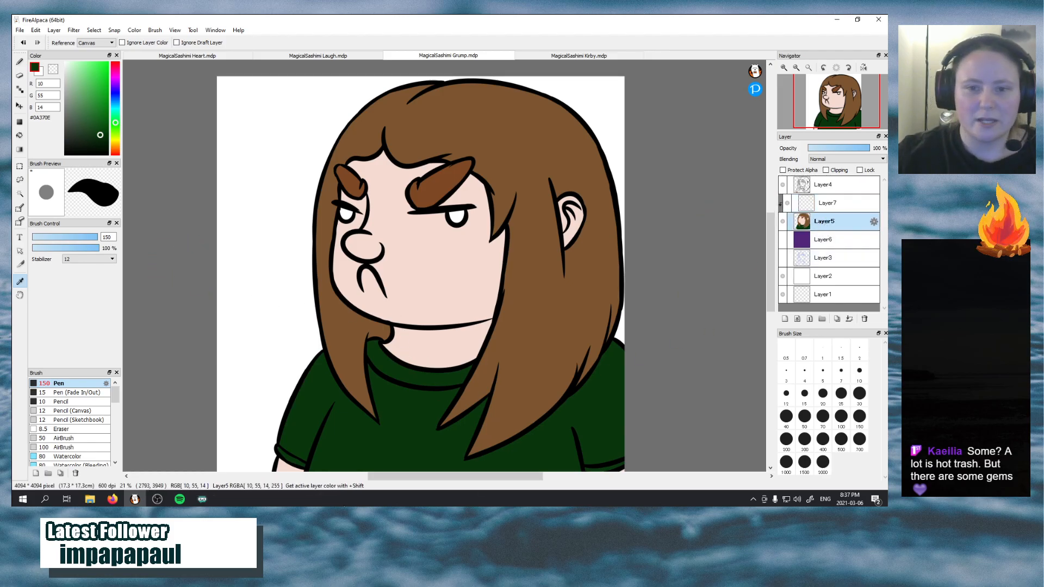
Try medium blue #4A8BB4 on the iris beside the nose and undo the test stroke
left_click(117, 106)
left_click(100, 87)
left_click(117, 100)
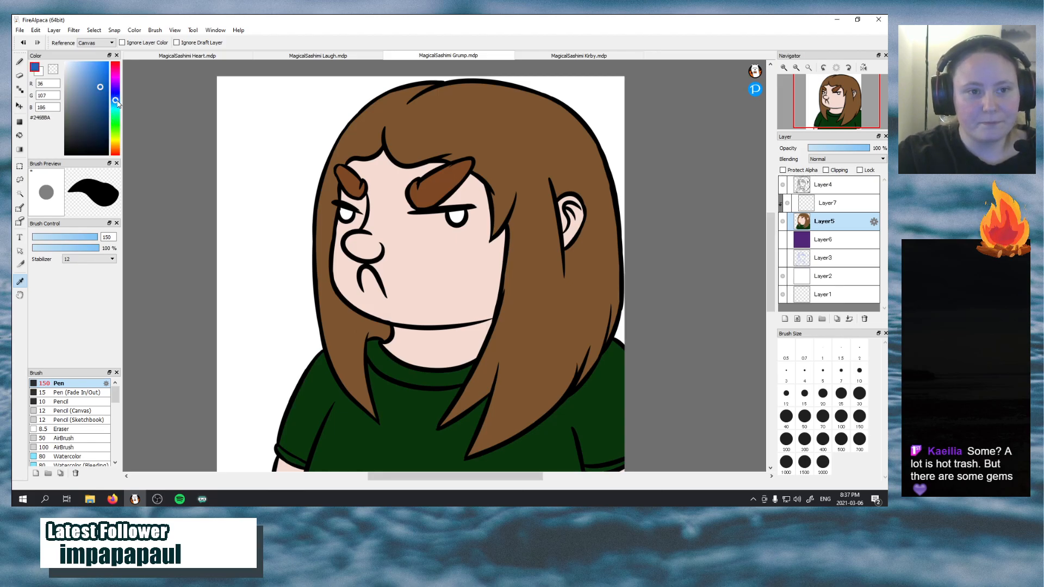
left_click(116, 103)
left_click(90, 91)
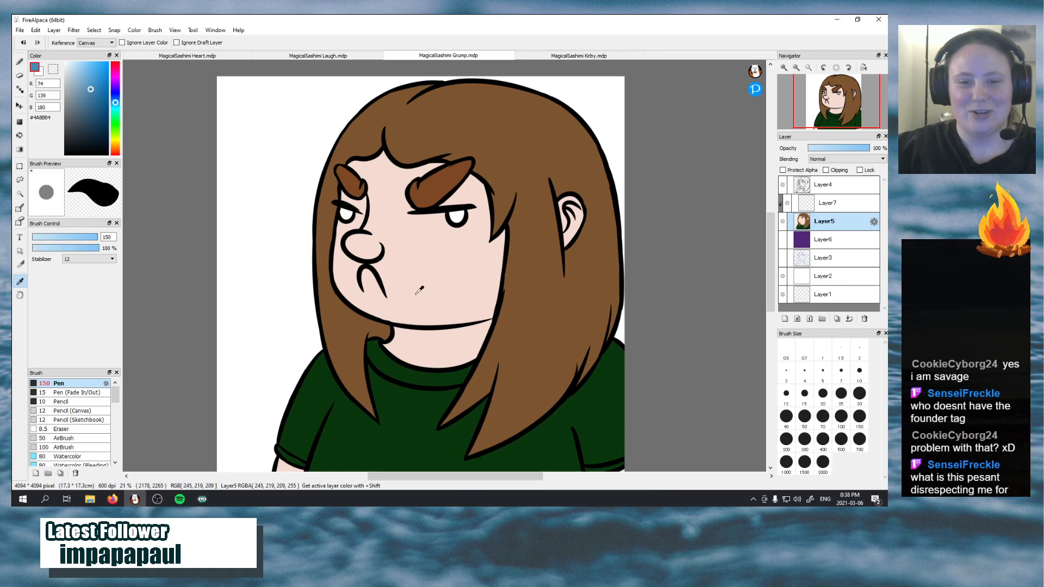
left_click(22, 66)
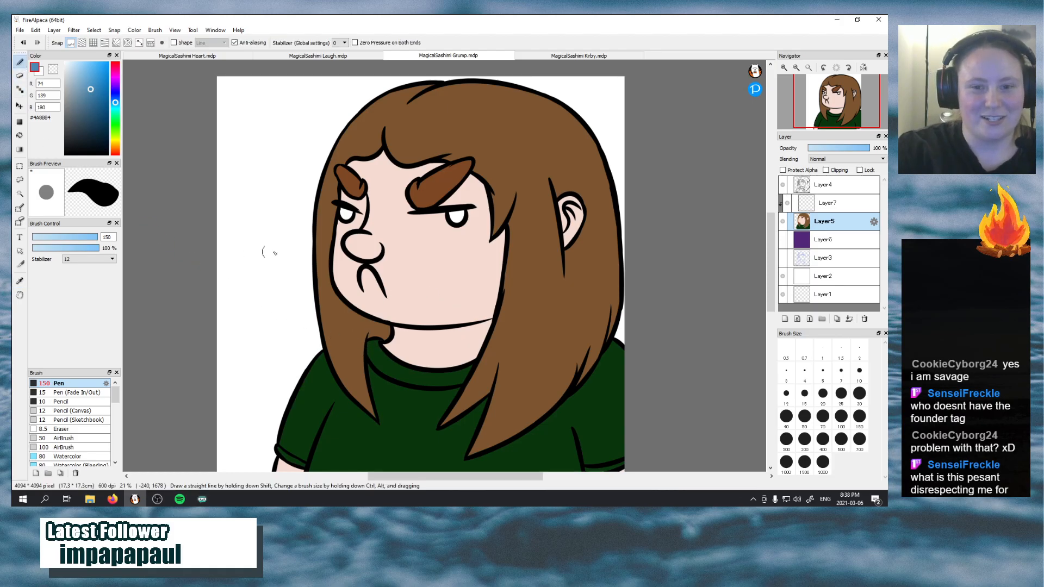
left_click_drag(341, 214, 349, 217)
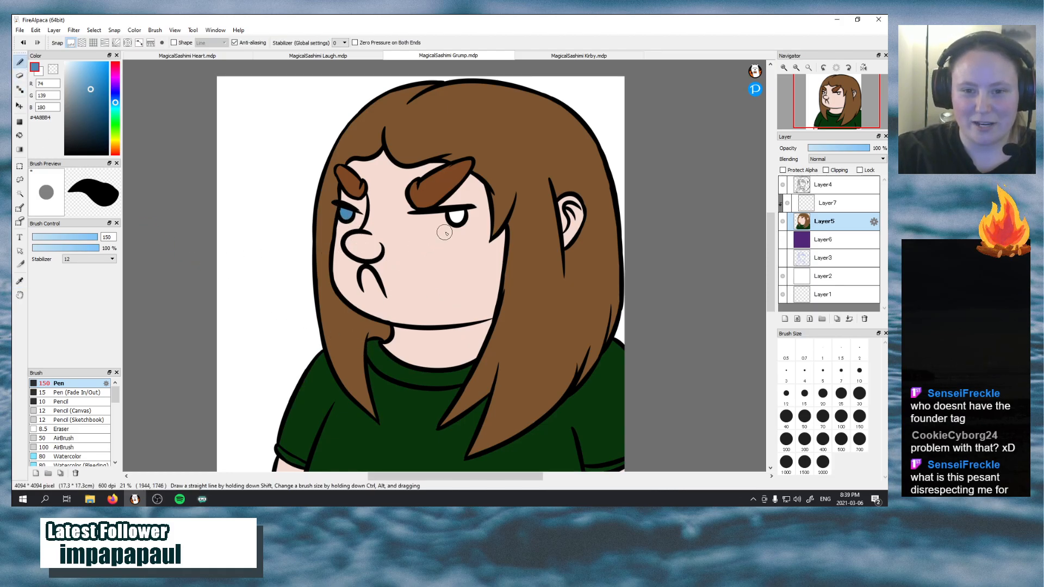
key("ctrl+z")
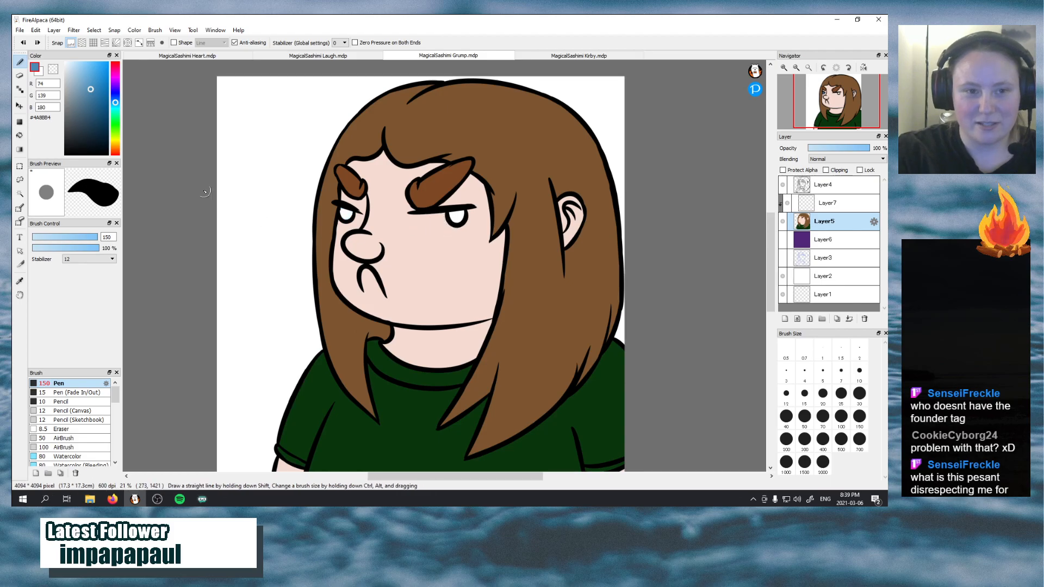
Set the brush colour to light blue #57B3D0 and paint the irises of both eyes on the flat colour layer
left_click(115, 104)
left_click(100, 80)
left_click(90, 79)
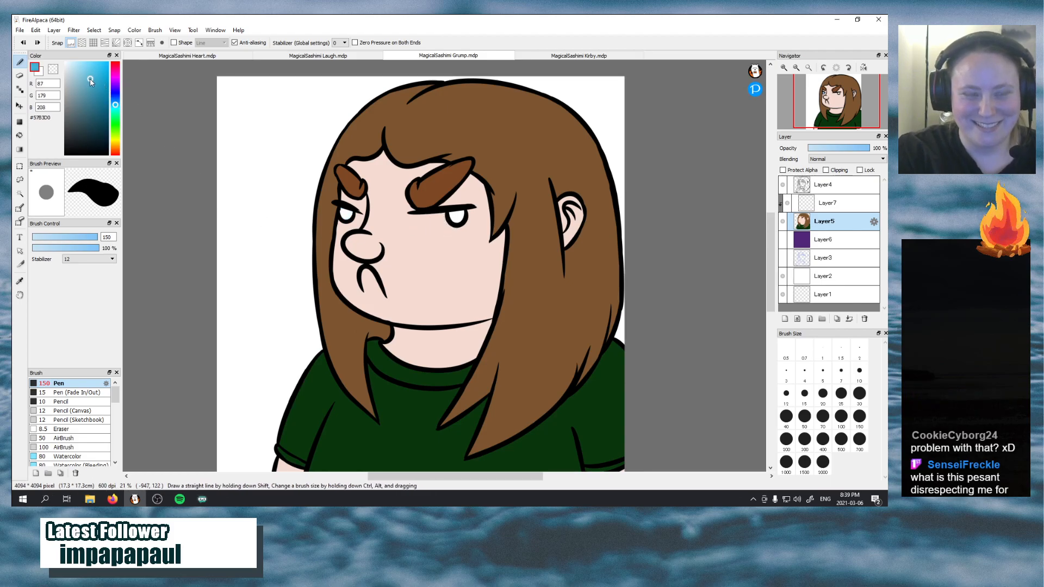
left_click_drag(336, 215, 350, 210)
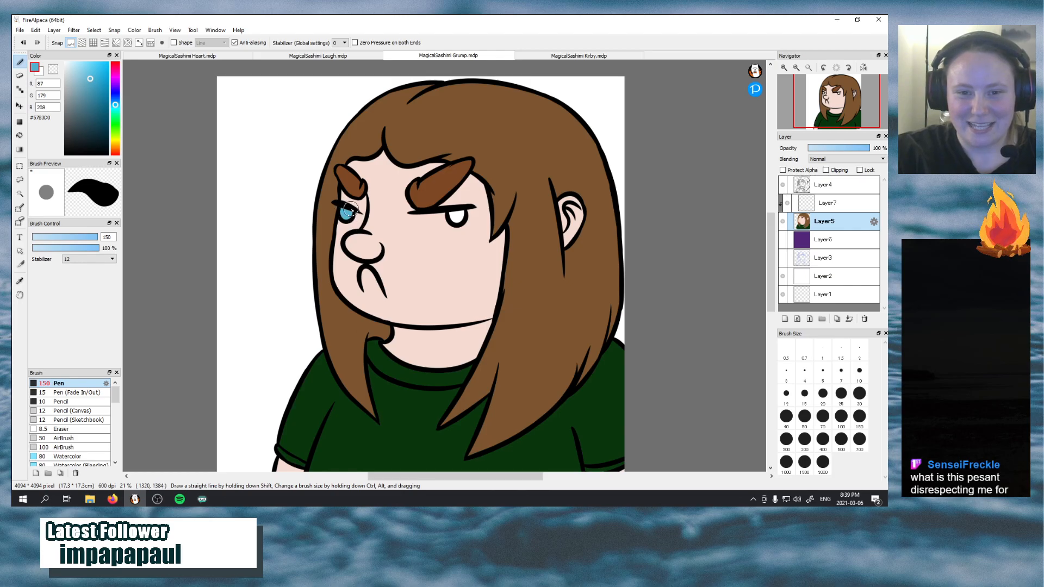
left_click_drag(455, 213, 455, 210)
key("ctrl+z")
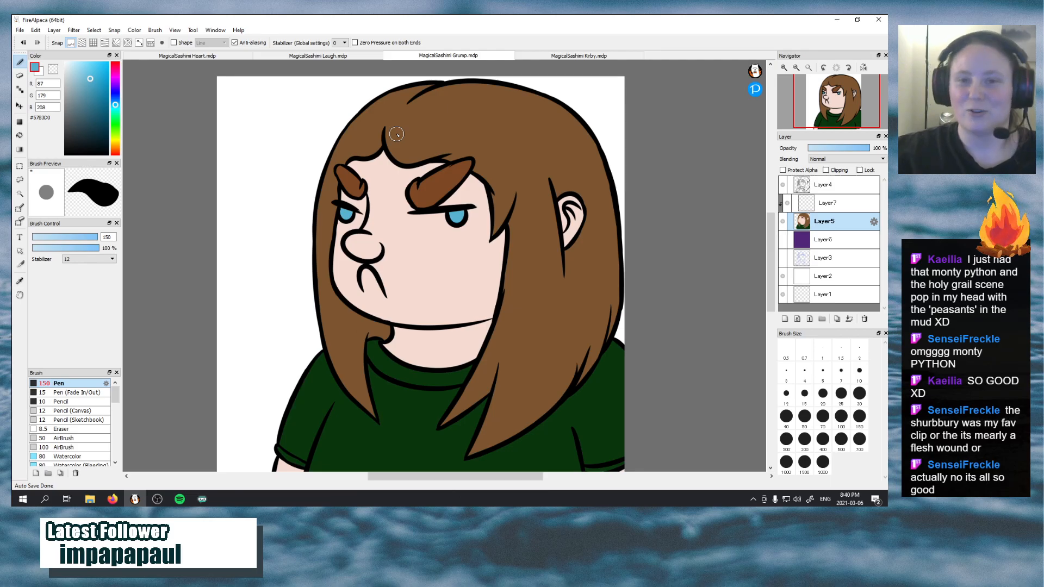
Check the laughing emote for reference, and set the grumpy emote's clipped layer above the flat colours to Multiply blending
left_click(321, 55)
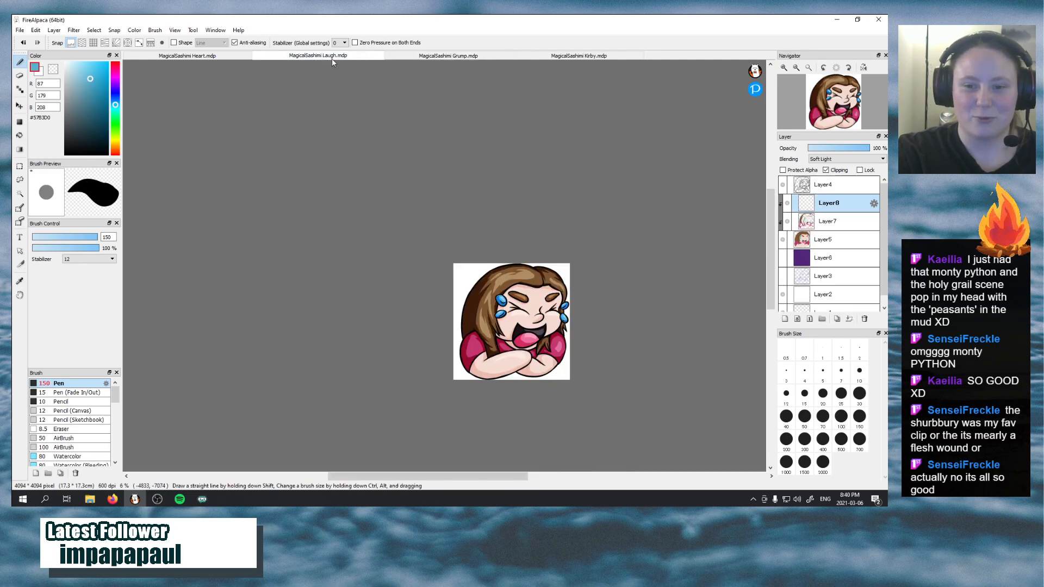
left_click(449, 55)
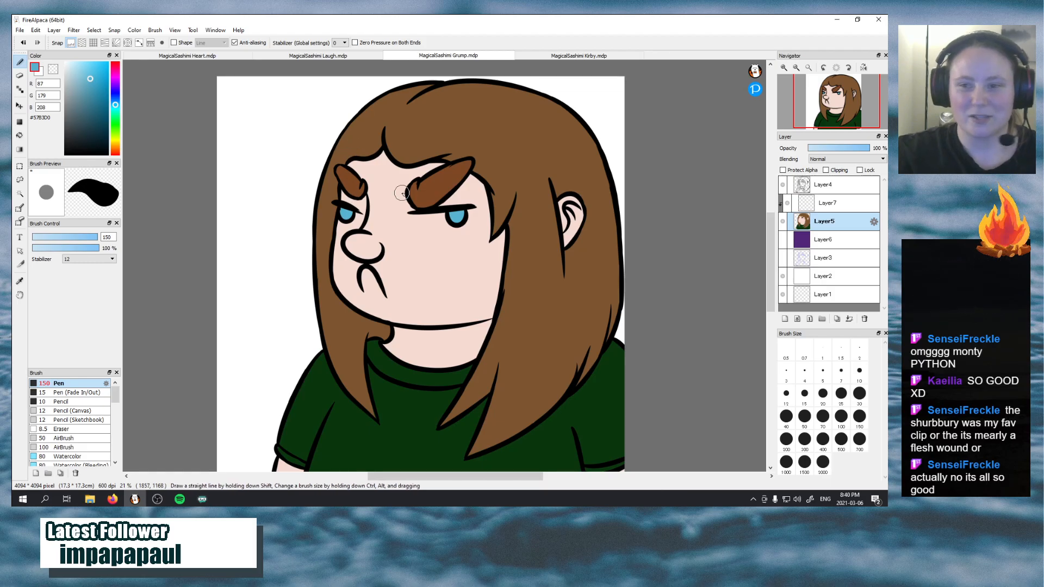
left_click(853, 203)
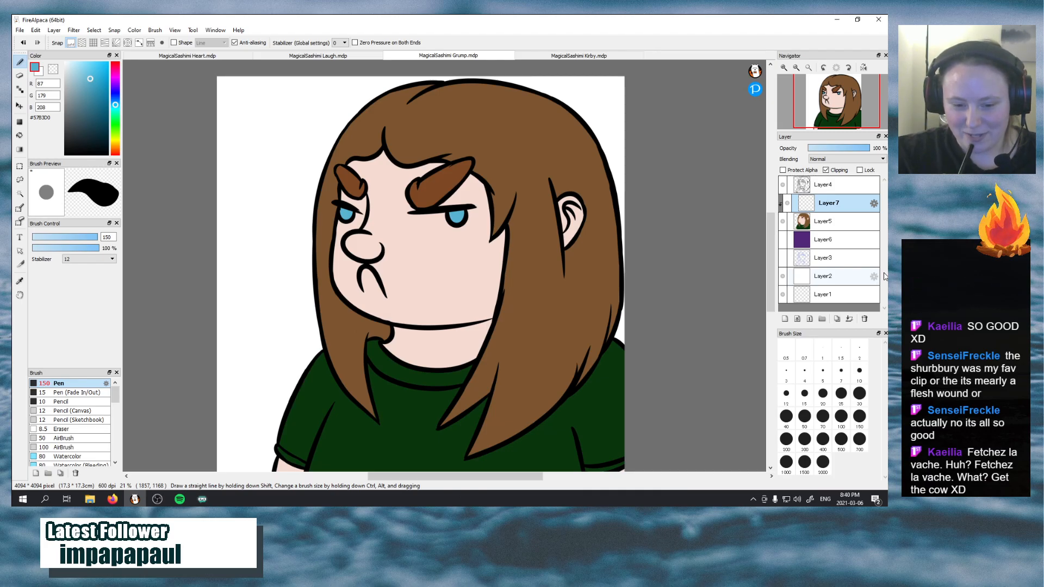
left_click(857, 159)
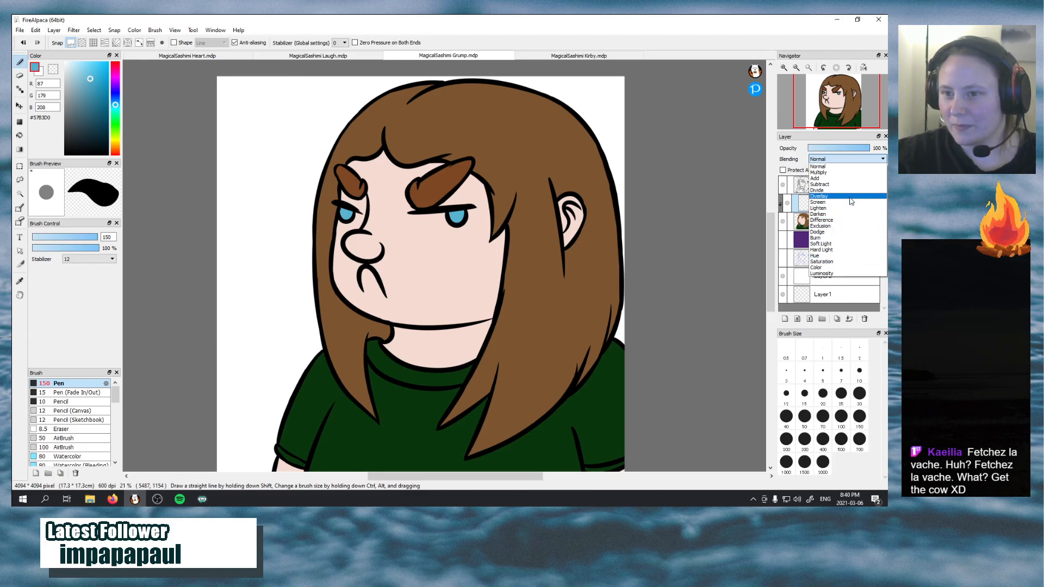
left_click(852, 173)
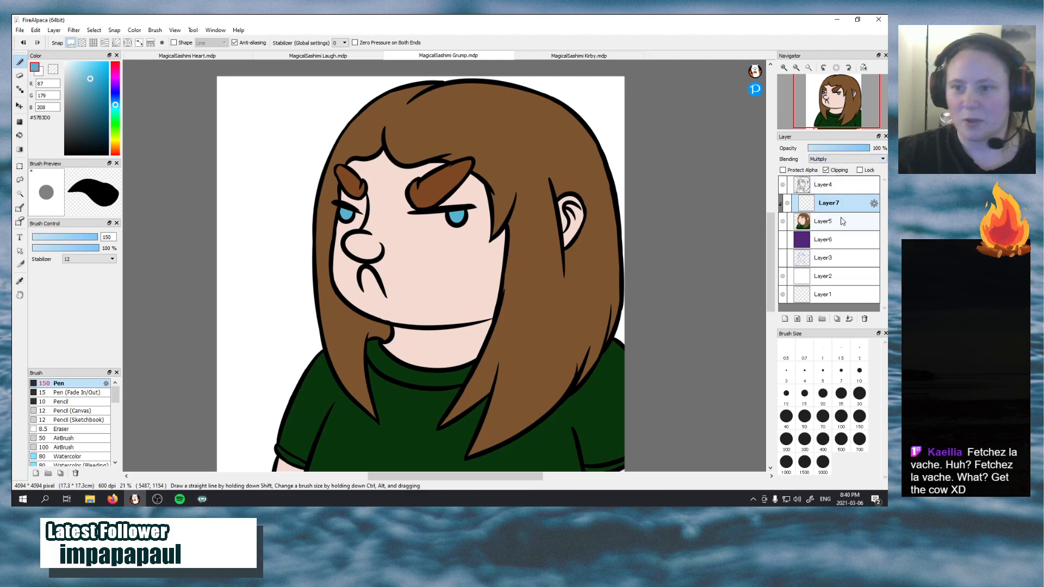
Sample the hair brown #7C5530 and shade the tip and inner edge of the face-side hair strand, undoing unsuitable strokes
left_click(19, 282)
left_click(327, 299)
left_click(19, 61)
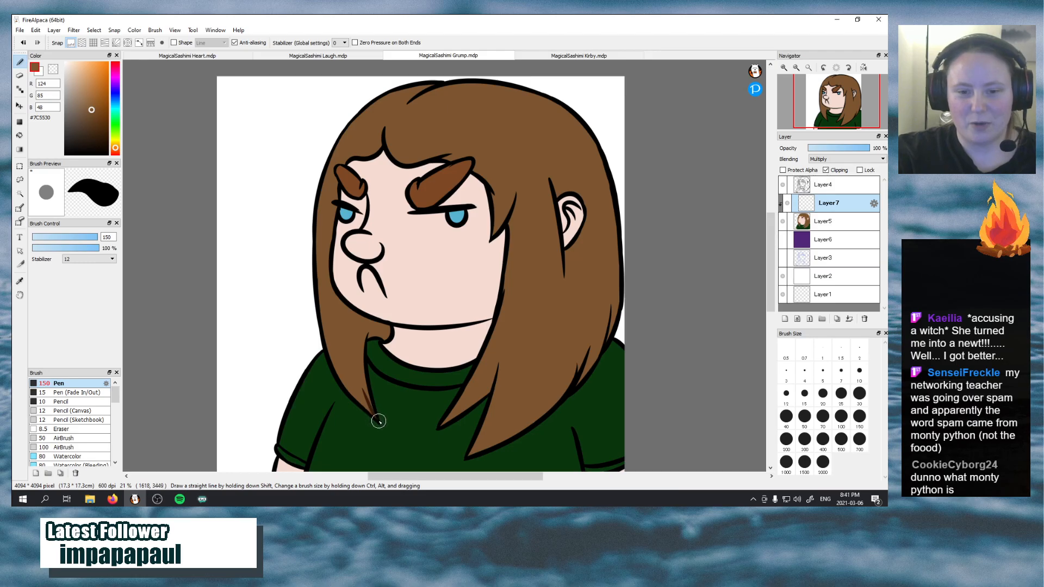
left_click_drag(377, 419, 355, 343)
left_click_drag(370, 403, 360, 326)
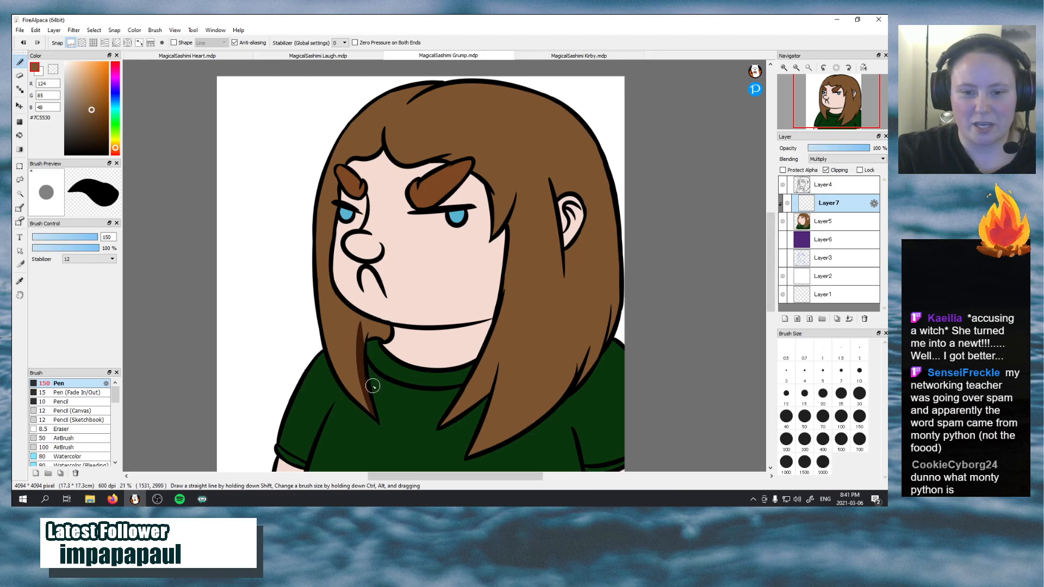
key("ctrl+z")
left_click_drag(373, 409, 364, 325)
left_click_drag(363, 382, 361, 327)
key("ctrl+z")
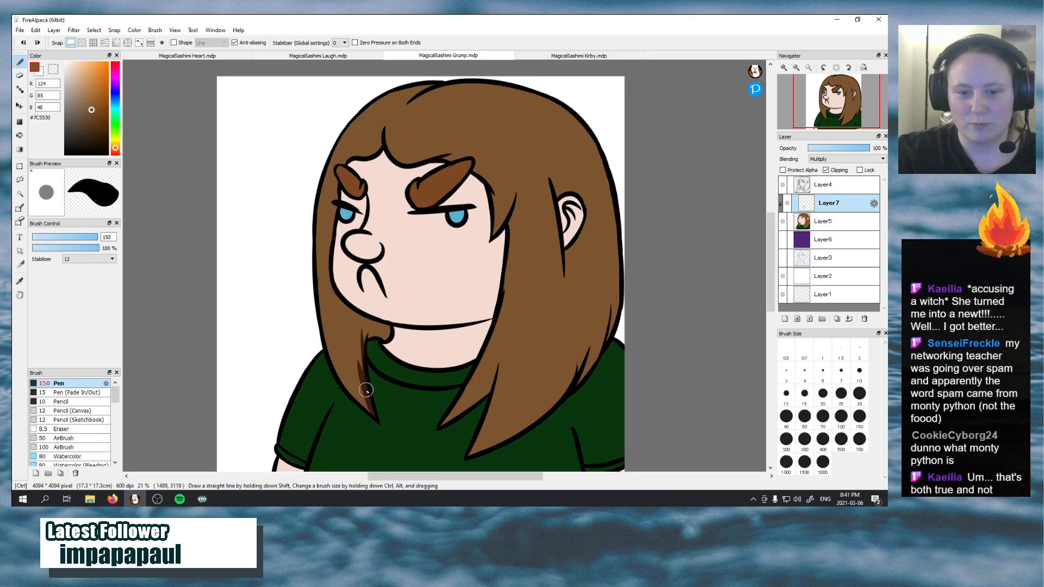
Extend the brown shadow up the strand's inner edge and over the hair curl beneath the jaw, redoing misplaced strokes
left_click_drag(364, 389, 353, 318)
key("ctrl+z")
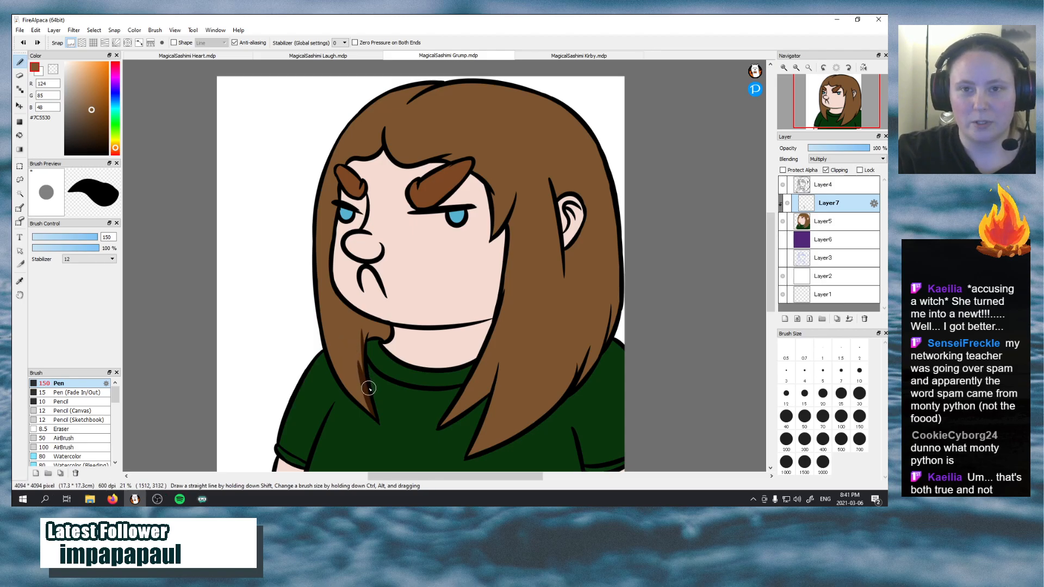
left_click_drag(364, 378, 357, 331)
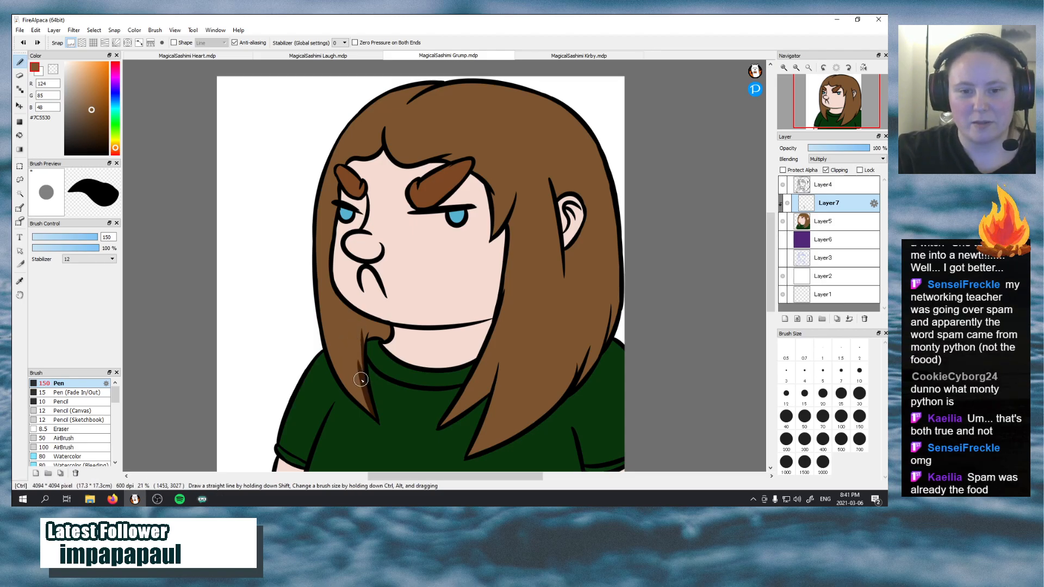
left_click_drag(364, 379, 358, 321)
key("ctrl+z")
mouse_move(362, 377)
left_mouse_down()
mouse_move(362, 326)
mouse_move(360, 341)
left_mouse_up()
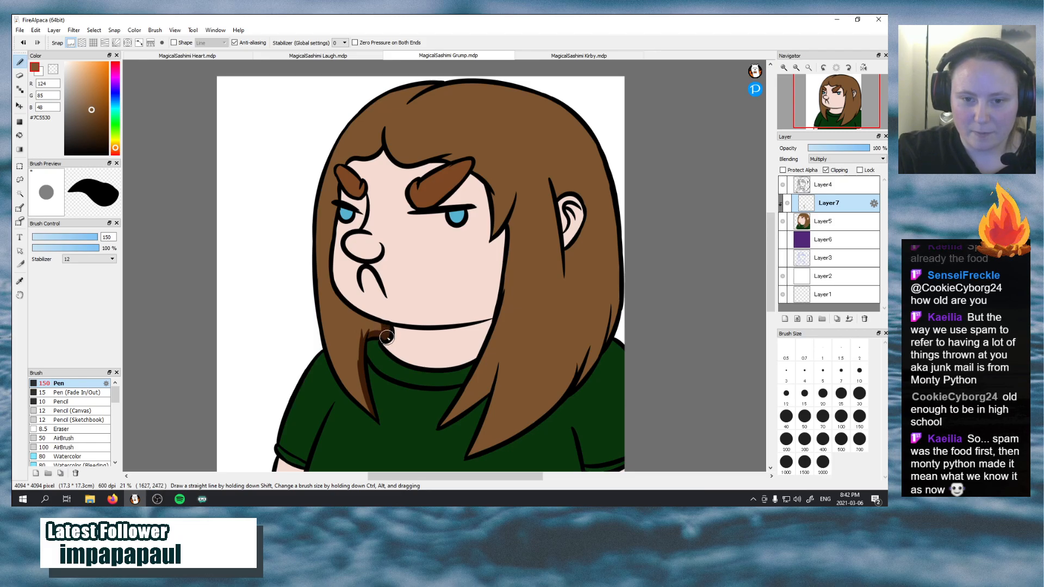
left_click_drag(359, 316, 380, 331)
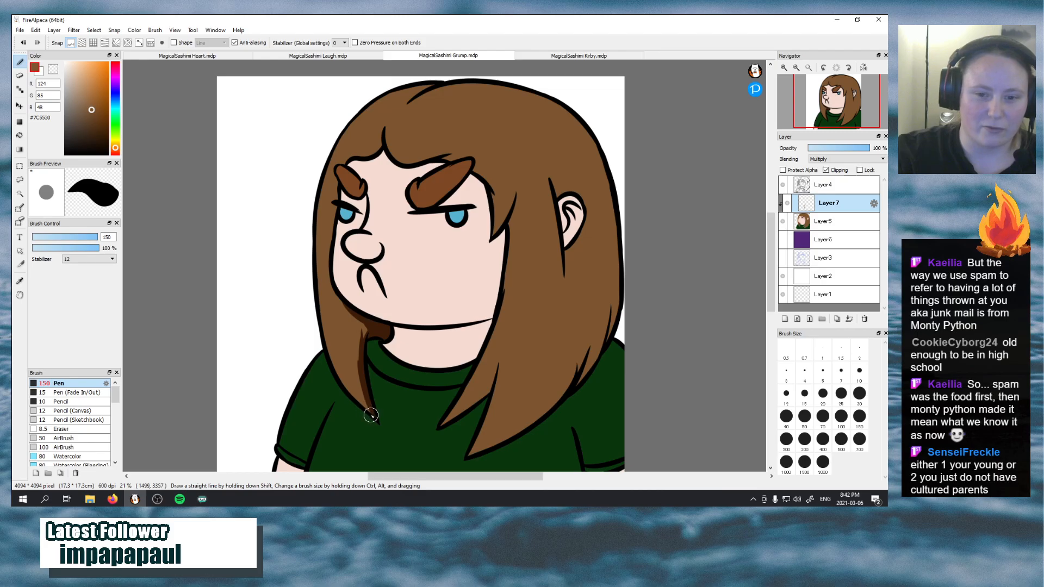
Add pointed shadow streaks inside the face-side strand and just below the jawline, redoing the jawline streak once
mouse_move(350, 338)
left_mouse_down()
mouse_move(374, 414)
mouse_move(358, 349)
left_mouse_up()
key("ctrl+z")
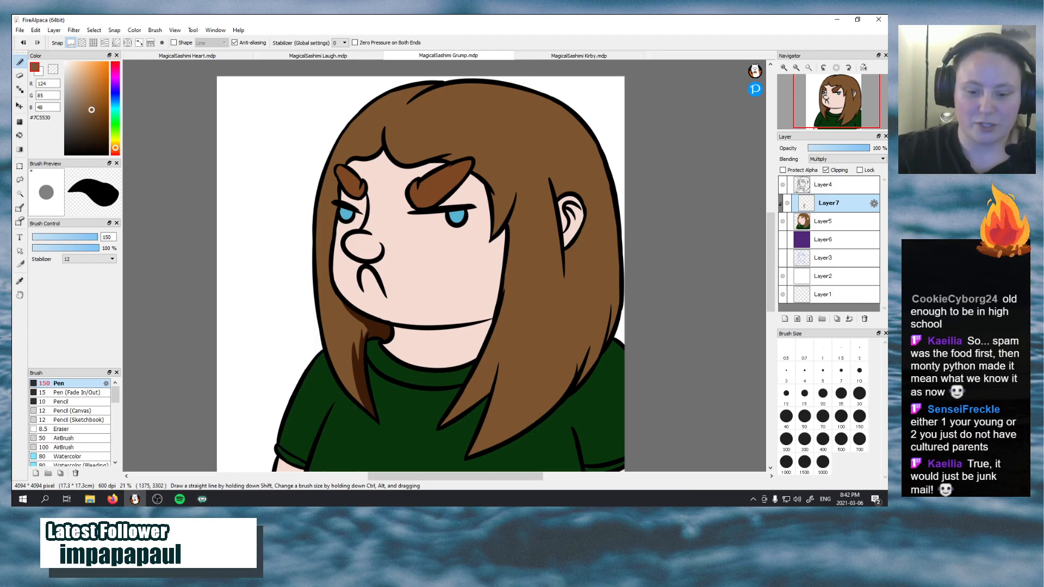
left_click_drag(333, 292, 342, 333)
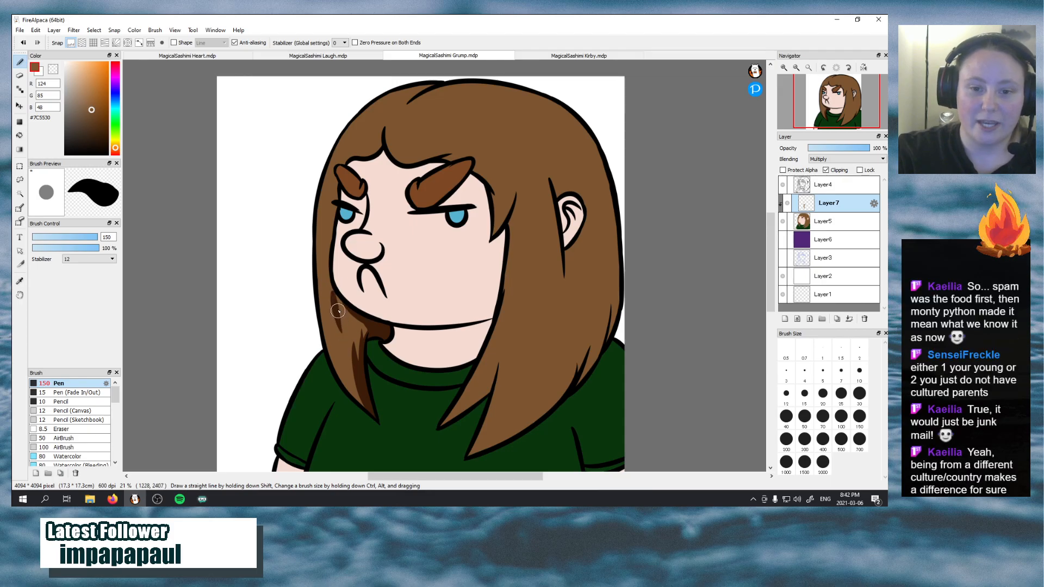
key("ctrl+z")
left_click_drag(336, 292, 344, 336)
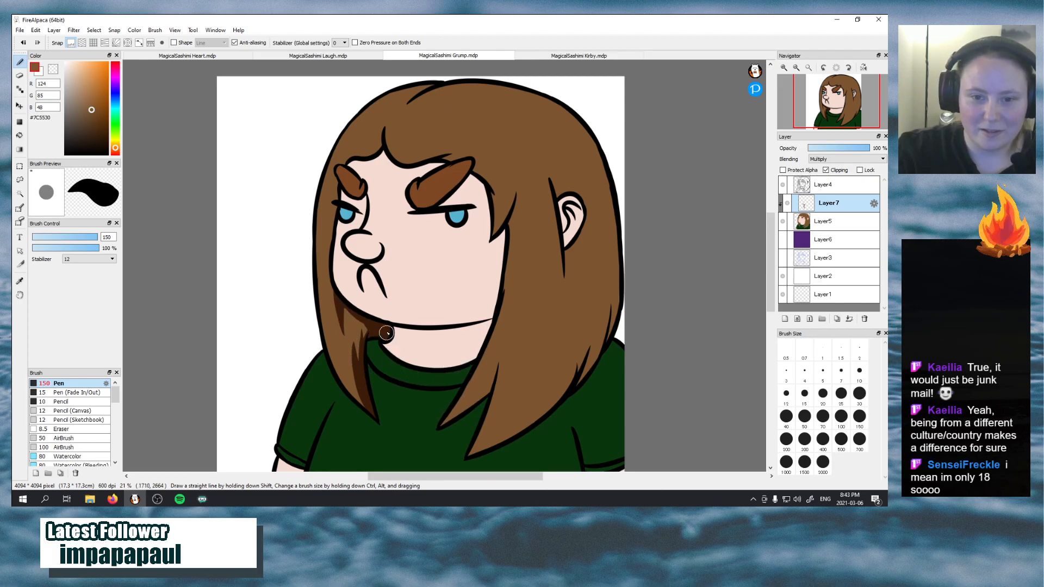
Shade the hair along the face's edge from the eyebrow down past the nose, undoing the first two strokes
left_click_drag(338, 179, 332, 235)
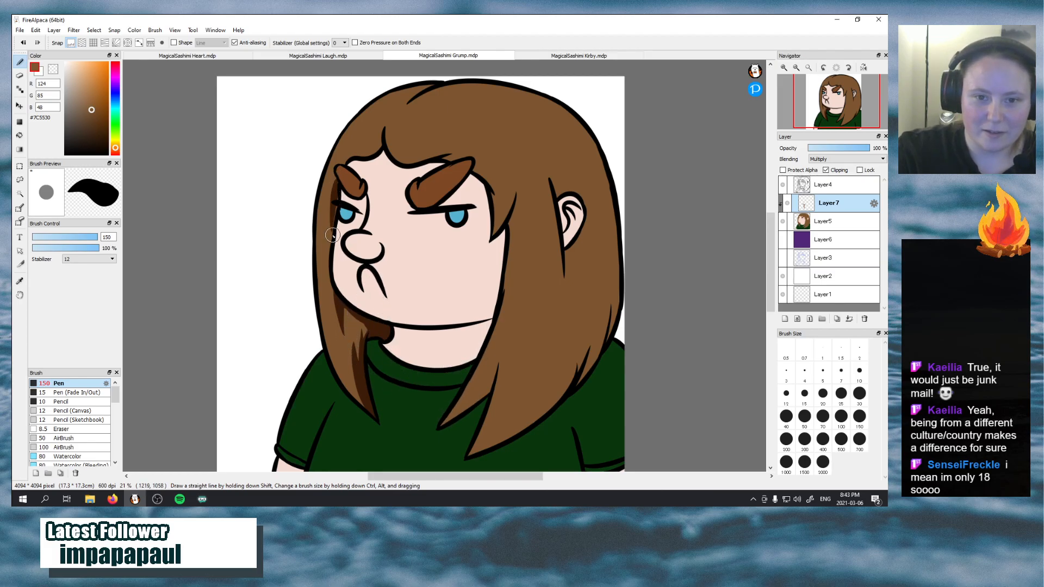
key("ctrl+z")
left_click_drag(336, 190, 330, 241)
key("ctrl+z")
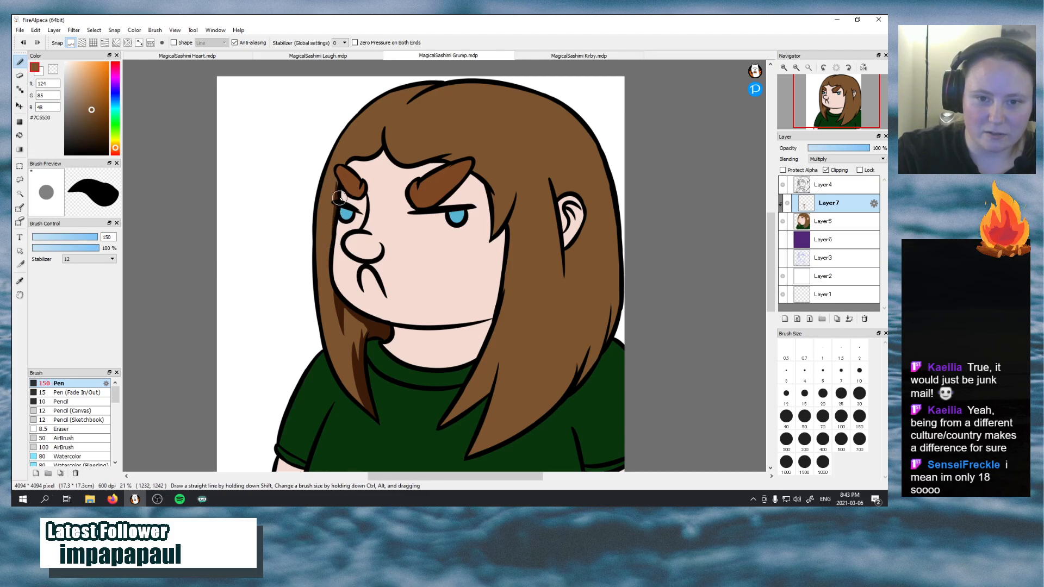
left_click_drag(337, 182, 325, 296)
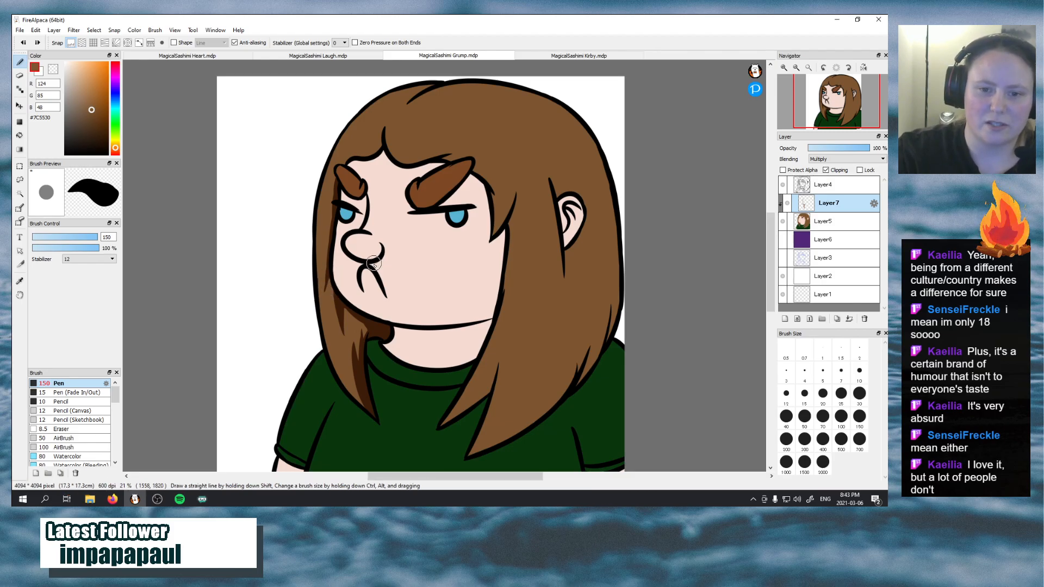
mouse_move(373, 274)
left_mouse_down()
mouse_move(398, 305)
mouse_move(415, 256)
mouse_move(454, 309)
mouse_move(346, 309)
mouse_move(447, 356)
mouse_move(575, 130)
left_mouse_up()
key("ctrl+z")
key("ctrl+z")
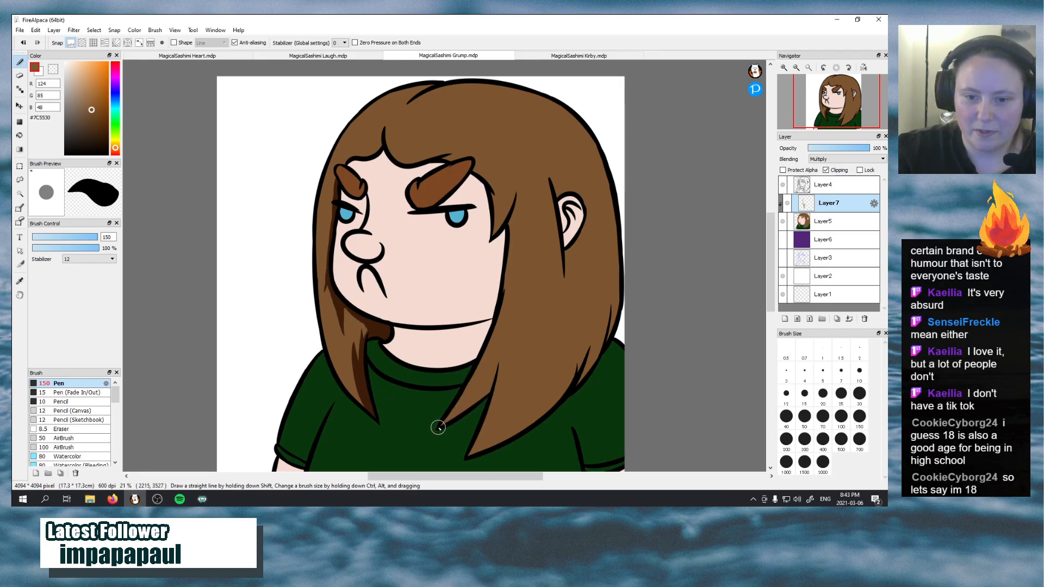
Shade the inner edge of the ear-side front strand from its pointed tip up to the jaw, undoing unsuitable strokes
mouse_move(439, 427)
left_mouse_down()
mouse_move(473, 398)
mouse_move(486, 372)
left_mouse_up()
key("ctrl+z")
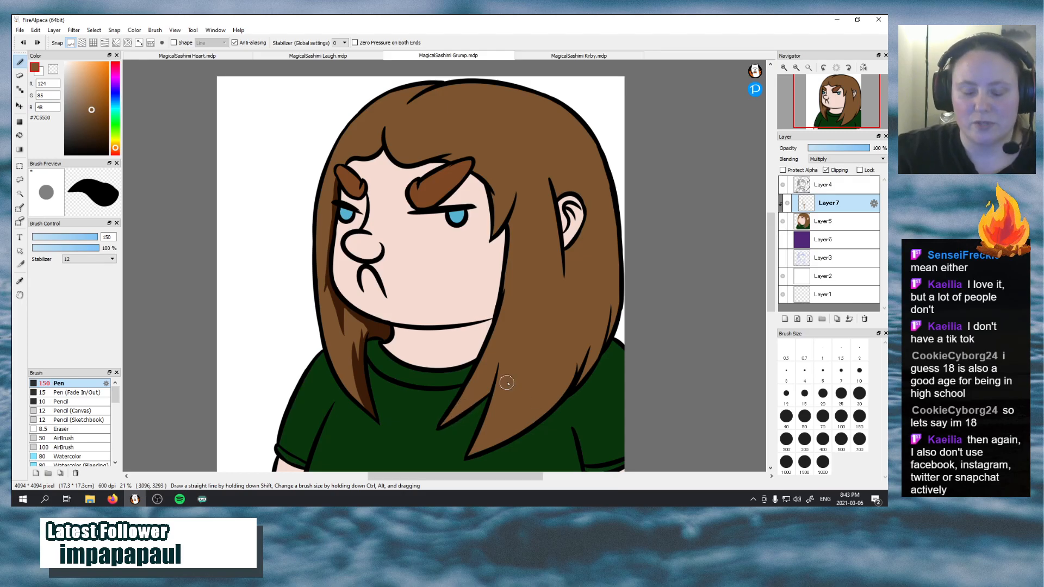
mouse_move(445, 424)
left_mouse_down()
mouse_move(477, 388)
mouse_move(480, 368)
left_mouse_up()
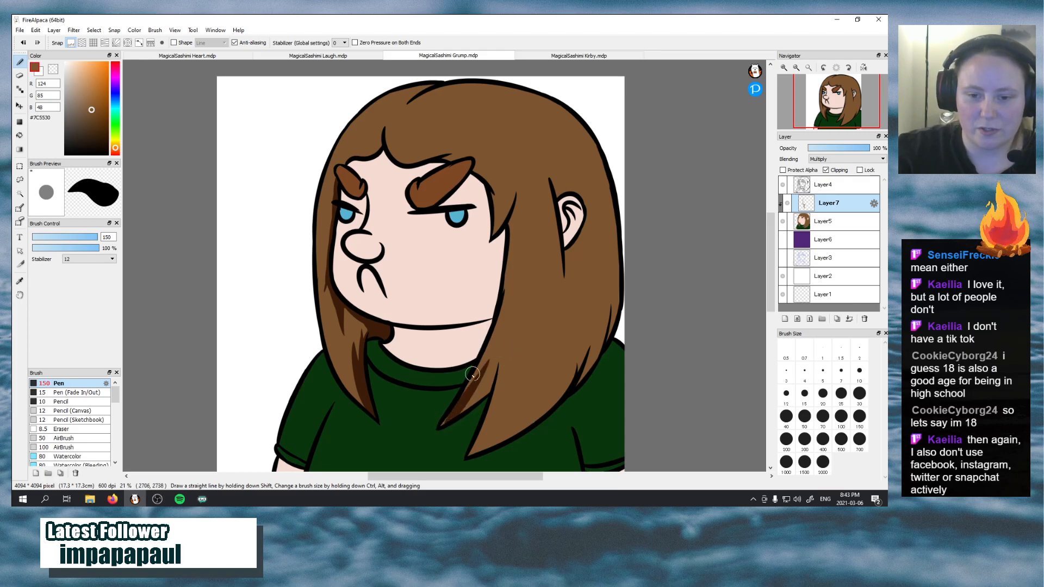
key("ctrl+z")
left_click_drag(438, 429, 472, 356)
key("ctrl+z")
left_click_drag(441, 426, 495, 325)
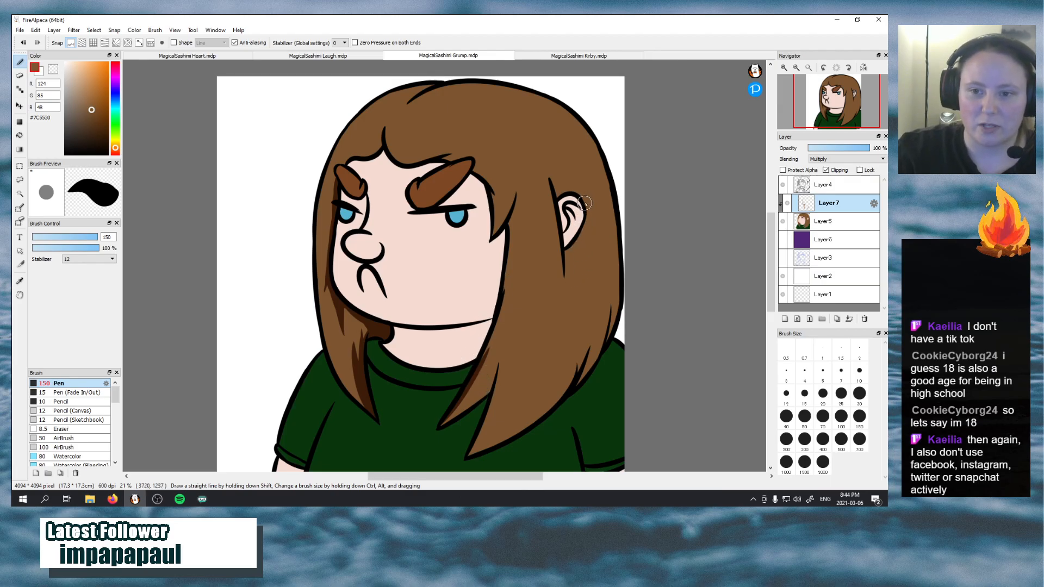
Shade the hair directly beneath and behind the ear with a curved shadow, undoing unsuitable strokes
left_click_drag(562, 254, 579, 221)
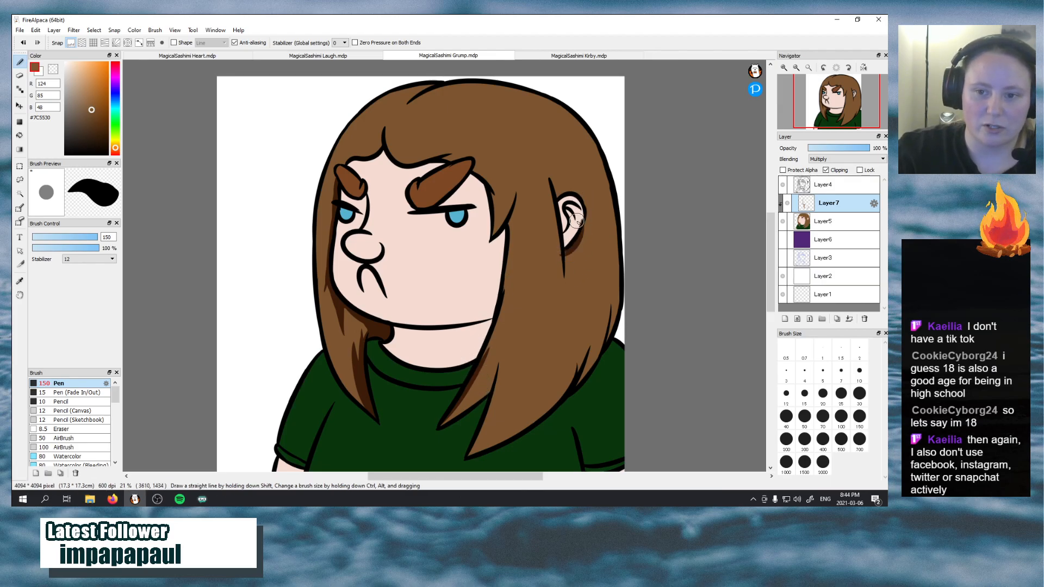
key("ctrl+z")
mouse_move(560, 254)
left_mouse_down()
mouse_move(580, 249)
mouse_move(586, 216)
left_mouse_up()
key("ctrl+z")
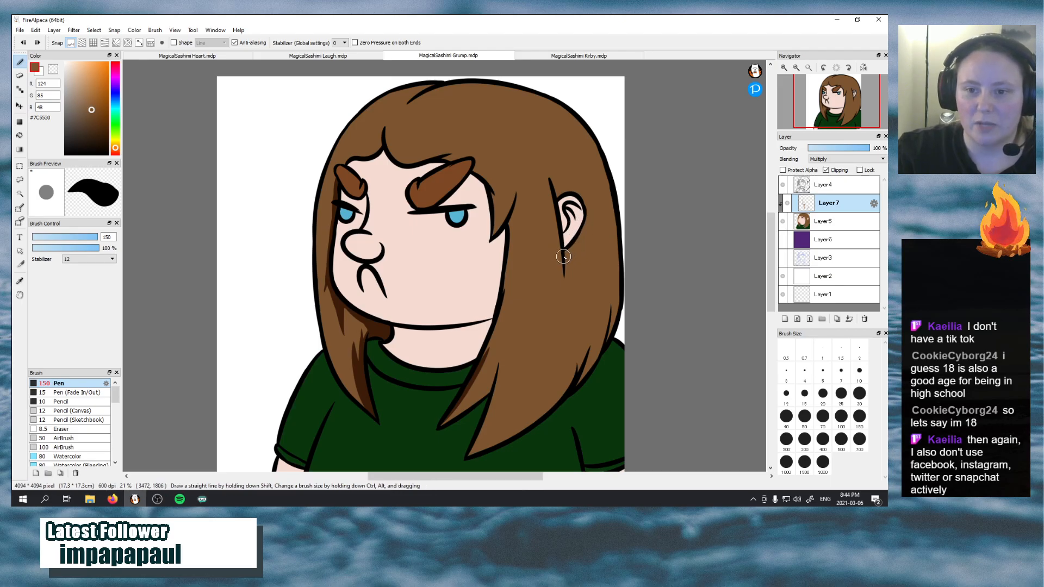
left_click_drag(563, 255, 588, 227)
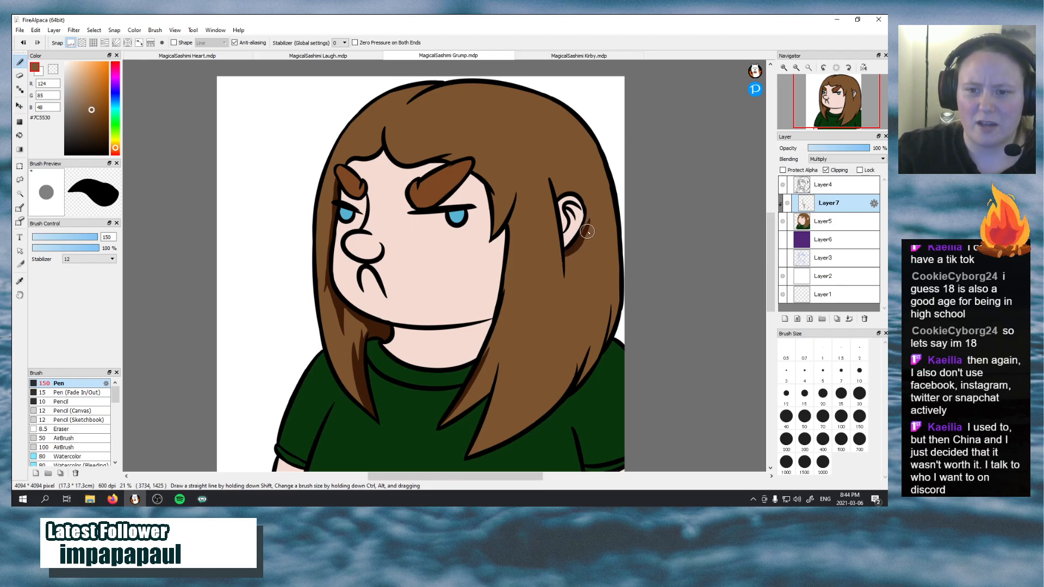
key("ctrl+z")
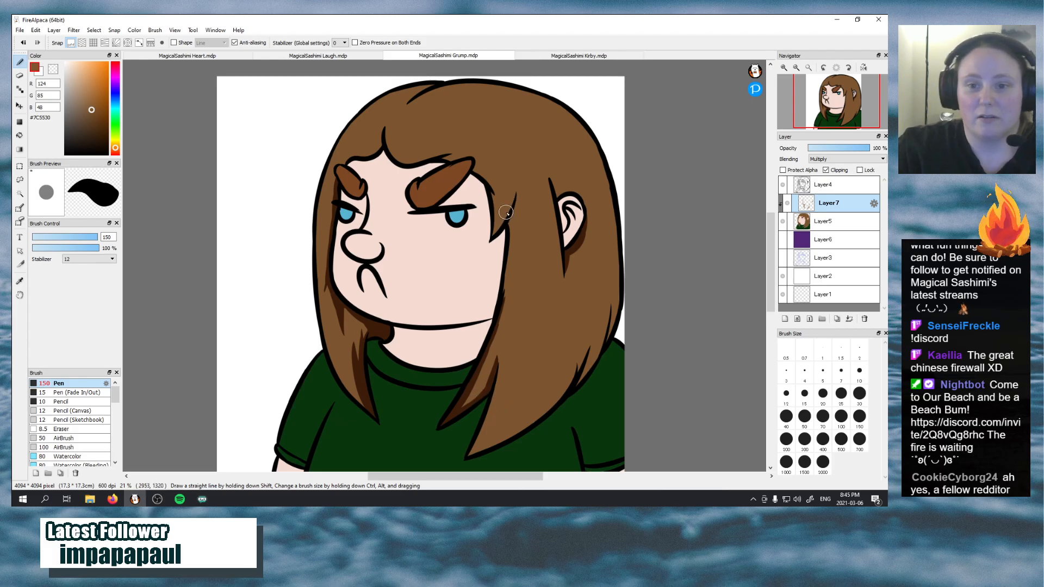
Shade the hair beside the temple and around the parting between crown and forehead, undoing one parting stroke
mouse_move(515, 201)
left_mouse_down()
mouse_move(505, 263)
mouse_move(510, 216)
mouse_move(511, 253)
left_mouse_up()
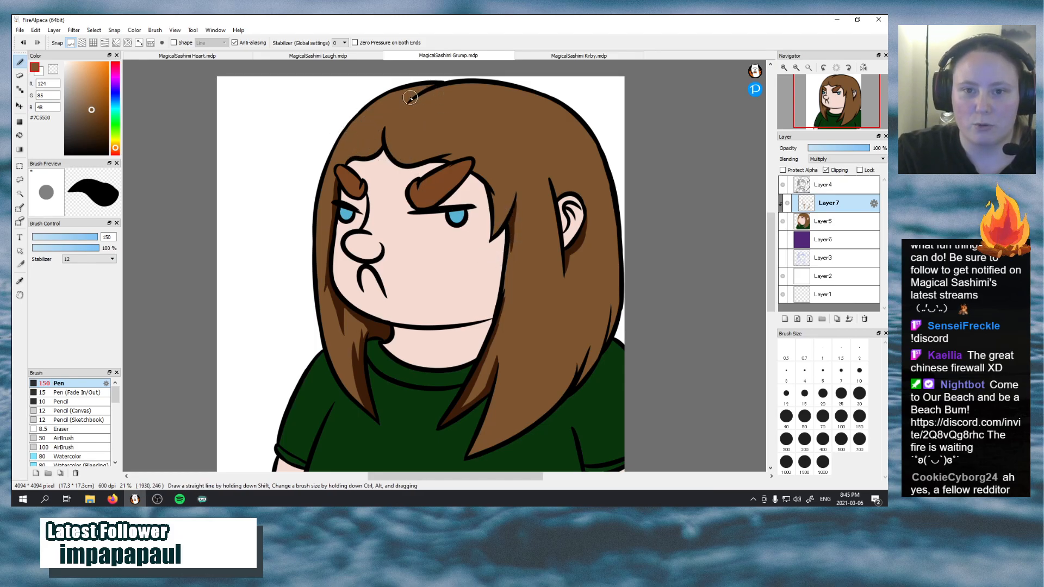
mouse_move(383, 101)
left_mouse_down()
mouse_move(432, 85)
mouse_move(389, 118)
mouse_move(438, 83)
mouse_move(399, 118)
mouse_move(433, 83)
mouse_move(394, 107)
mouse_move(428, 86)
mouse_move(383, 100)
left_mouse_up()
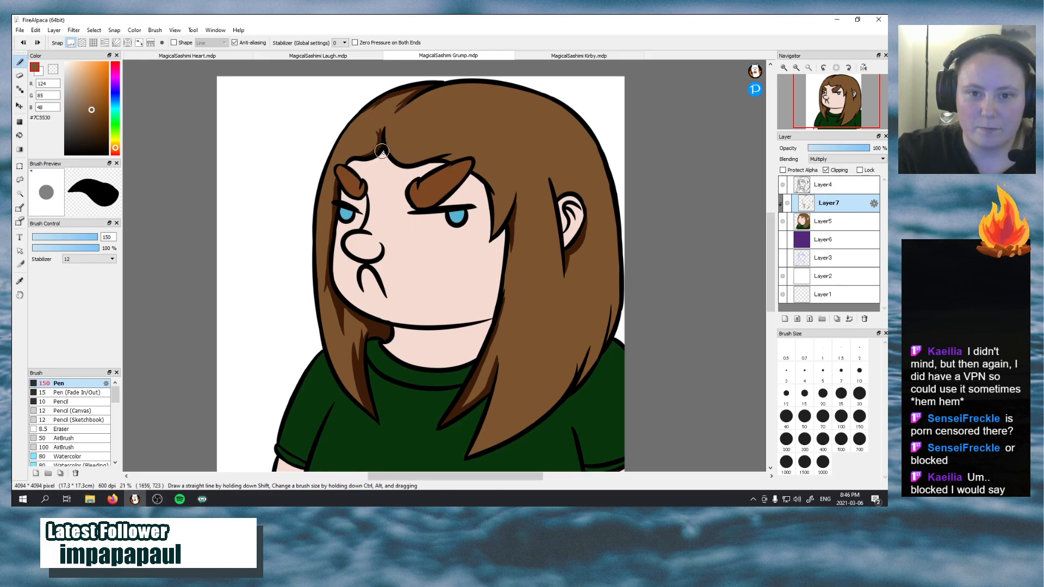
mouse_move(384, 130)
left_mouse_down()
mouse_move(398, 111)
mouse_move(377, 170)
mouse_move(371, 151)
mouse_move(357, 148)
mouse_move(355, 156)
mouse_move(371, 153)
mouse_move(382, 126)
mouse_move(354, 157)
mouse_move(380, 143)
mouse_move(369, 120)
mouse_move(381, 142)
mouse_move(396, 110)
mouse_move(412, 105)
mouse_move(402, 125)
mouse_move(412, 91)
left_mouse_up()
key("ctrl+z")
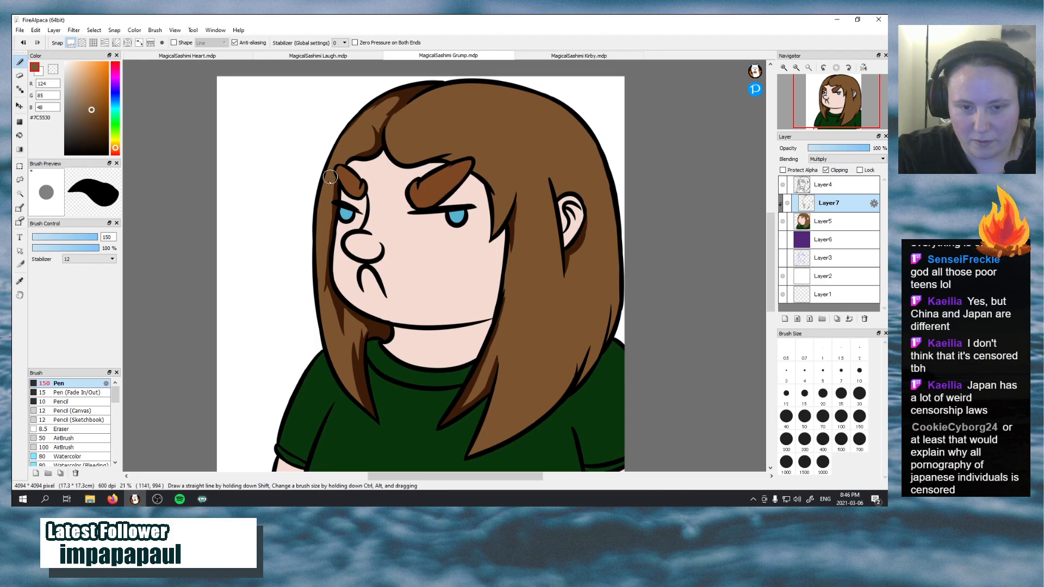
Add shadow strokes along the outer side of the far face-side strand, from near its tip up past the jaw
mouse_move(367, 407)
left_mouse_down()
mouse_move(338, 364)
mouse_move(360, 401)
mouse_move(345, 386)
mouse_move(330, 346)
mouse_move(350, 393)
mouse_move(326, 315)
left_mouse_up()
left_click_drag(338, 365, 319, 315)
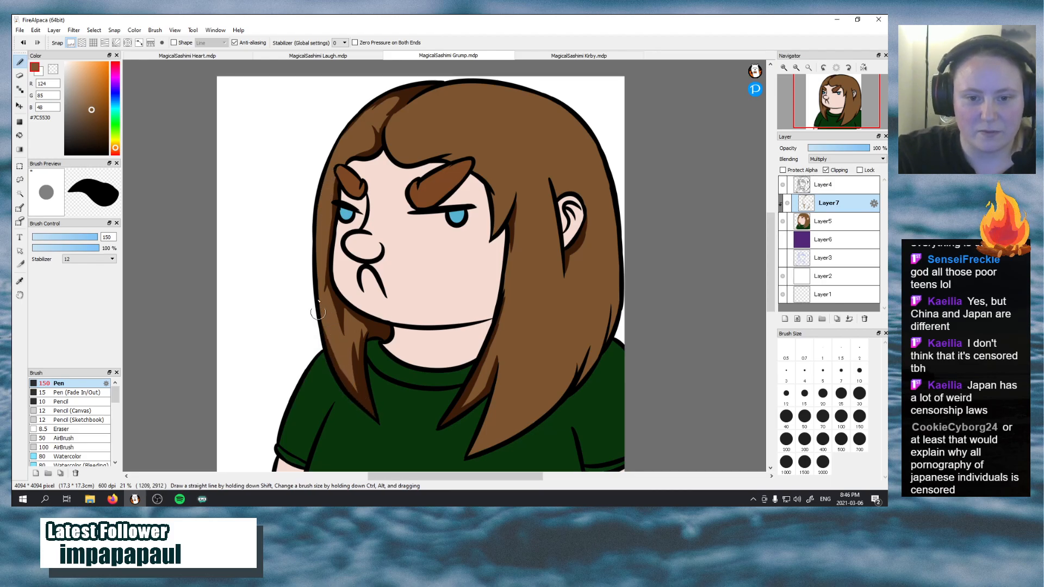
left_click_drag(330, 360, 325, 282)
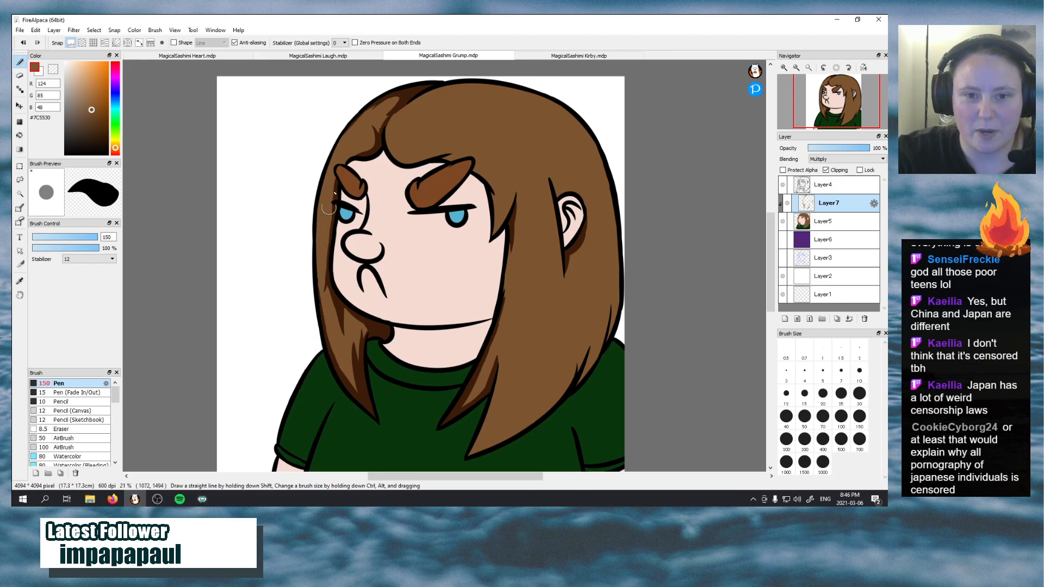
Shade the outer hair edge from above the far eyebrow up to the crown, undoing the first two strokes
left_click_drag(329, 165, 385, 101)
key("ctrl+z")
left_click_drag(330, 162, 395, 93)
key("ctrl+z")
left_click_drag(331, 159, 395, 88)
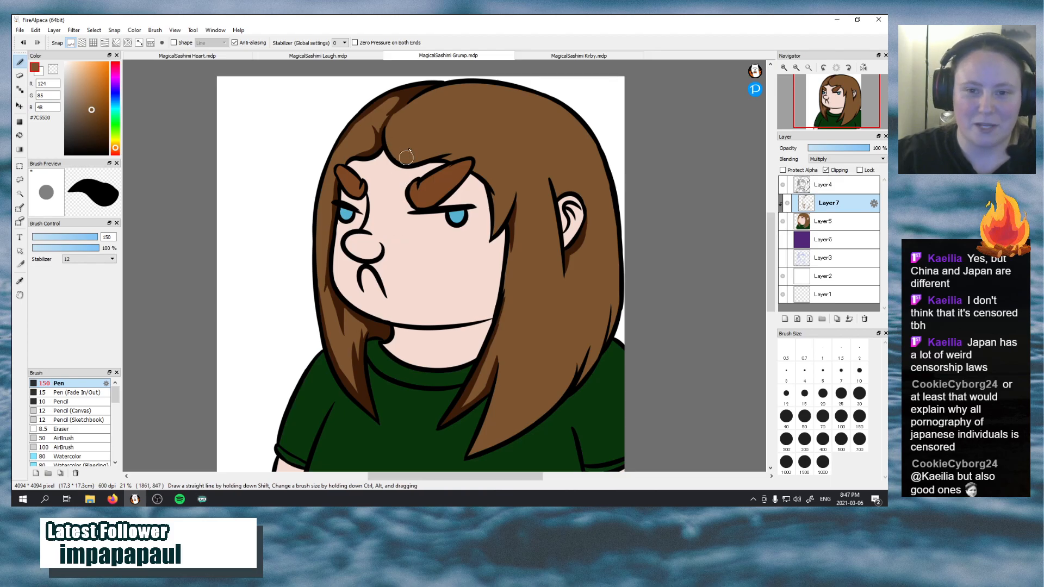
Shade the lower edge of the fringe from the parting over the near eyebrow to the temple, undoing one stroke
mouse_move(388, 144)
left_mouse_down()
mouse_move(428, 146)
mouse_move(389, 148)
mouse_move(433, 164)
mouse_move(465, 158)
left_mouse_up()
key("ctrl+z")
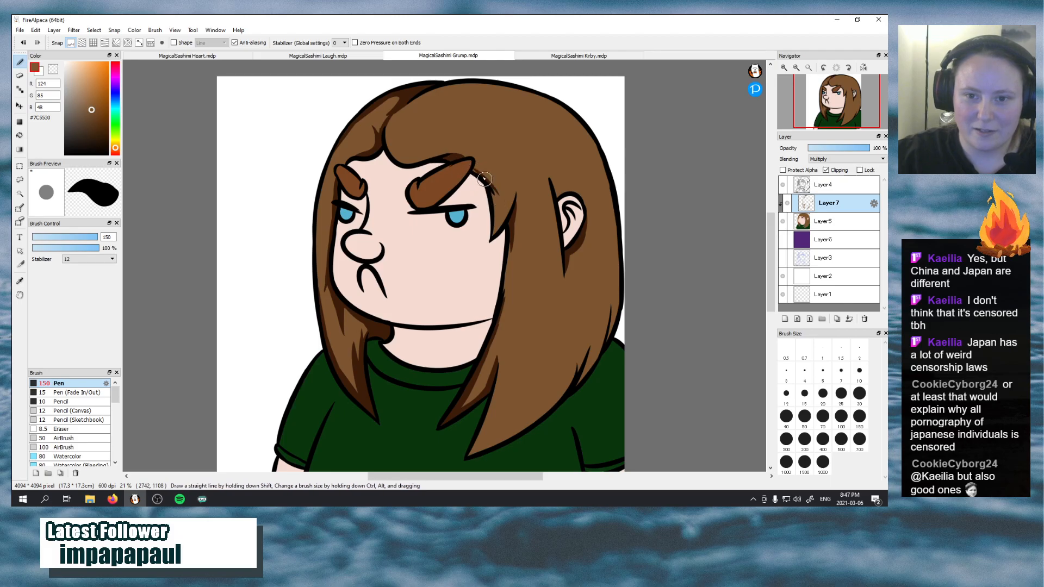
left_click_drag(493, 185, 498, 193)
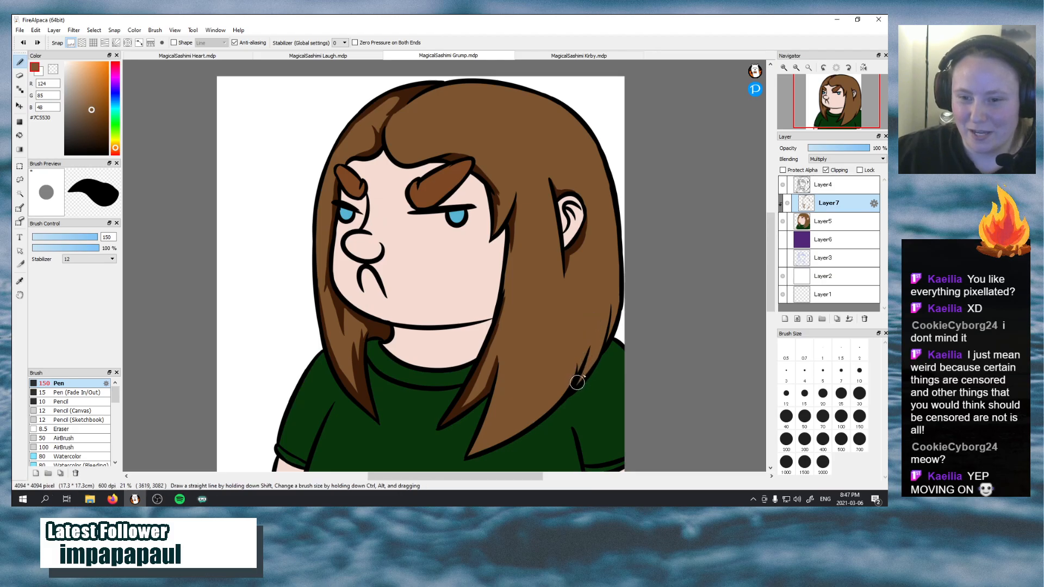
Shade the lower back edge of the hair from above the shoulder up to below ear level, undoing unsuitable strokes
left_click_drag(577, 383, 590, 303)
key("ctrl+z")
left_click_drag(576, 386, 590, 315)
key("ctrl+z")
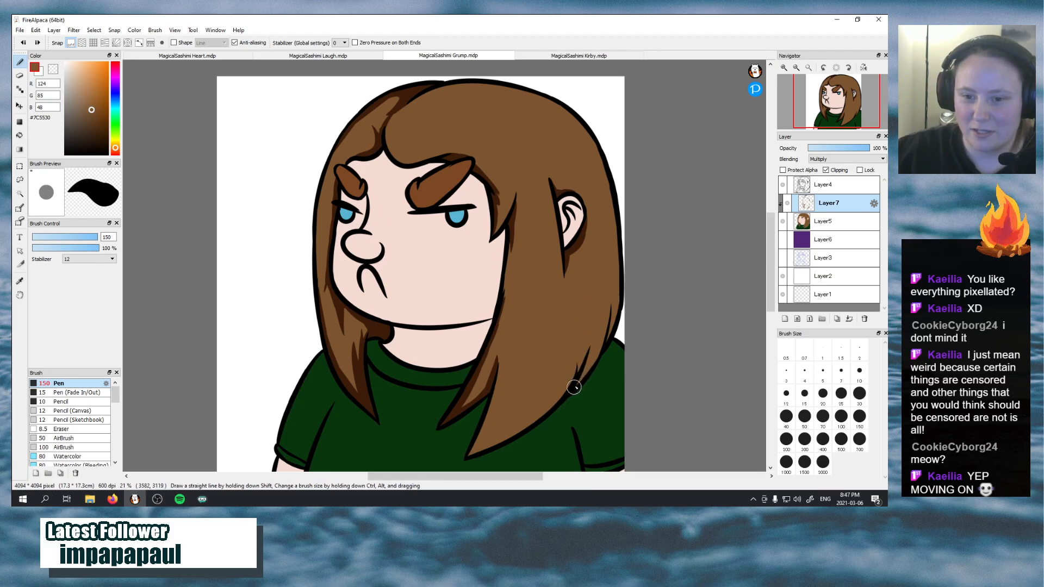
mouse_move(574, 388)
left_mouse_down()
mouse_move(596, 316)
mouse_move(599, 347)
mouse_move(603, 326)
mouse_move(611, 335)
mouse_move(611, 282)
left_mouse_up()
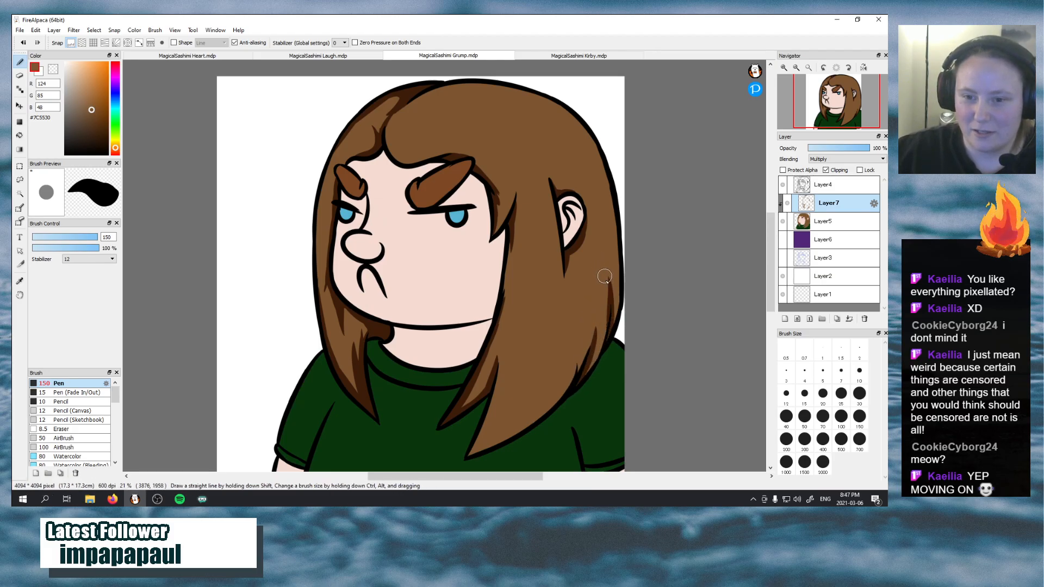
key("ctrl+z")
left_click_drag(608, 344, 615, 282)
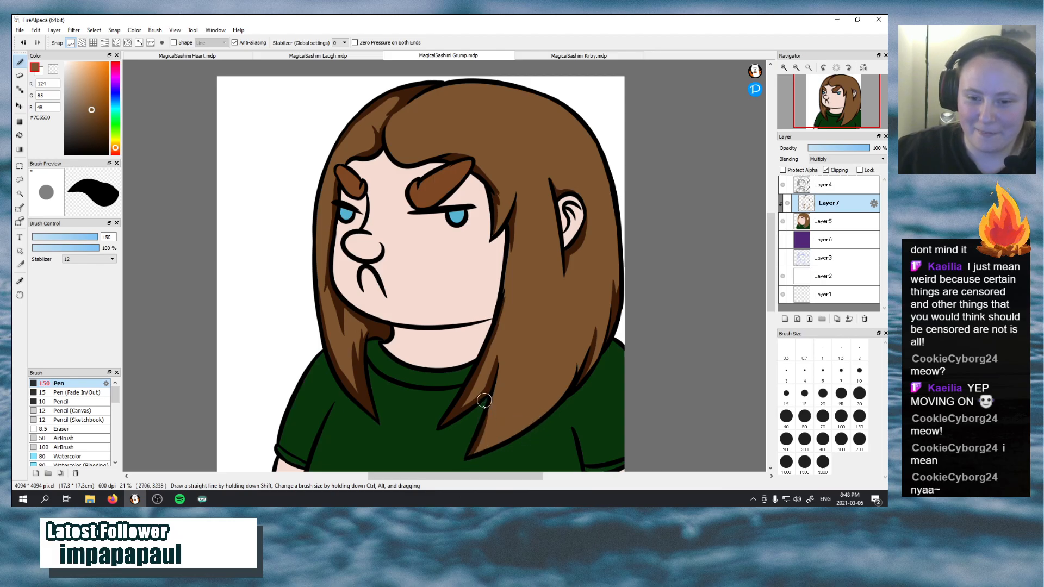
Shade the lowest pointed tip of the long near-side hair section, undoing the first two strokes
left_click_drag(471, 455, 518, 420)
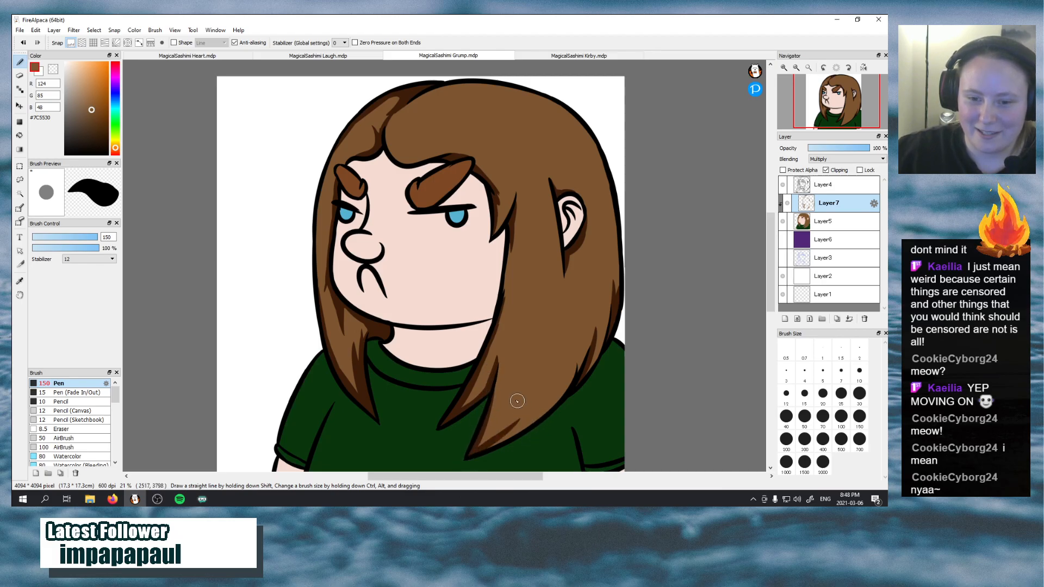
key("ctrl+z")
left_click_drag(472, 453, 528, 420)
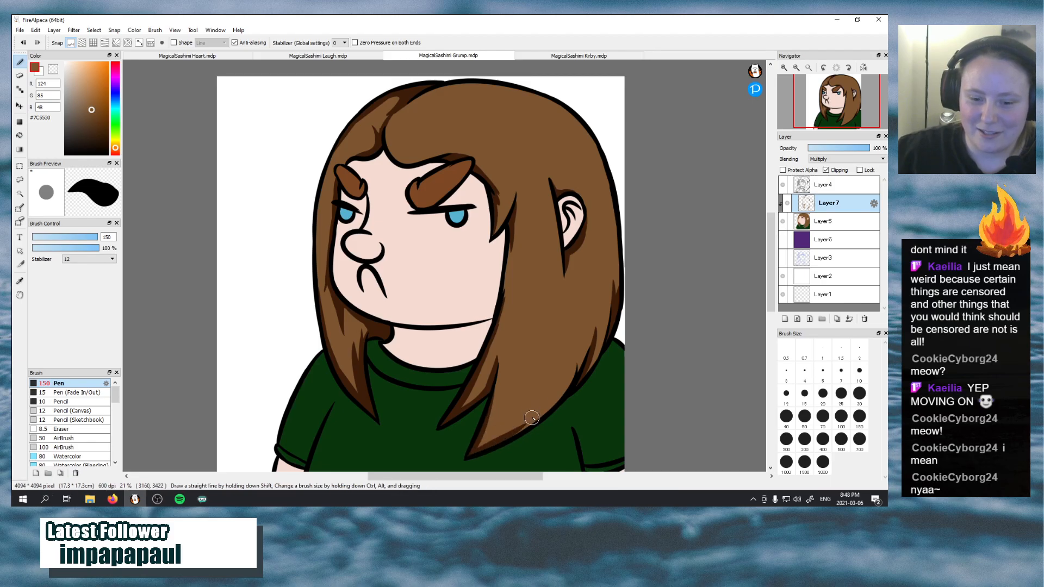
key("ctrl+z")
mouse_move(472, 452)
left_mouse_down()
mouse_move(506, 437)
mouse_move(483, 447)
mouse_move(505, 446)
left_mouse_up()
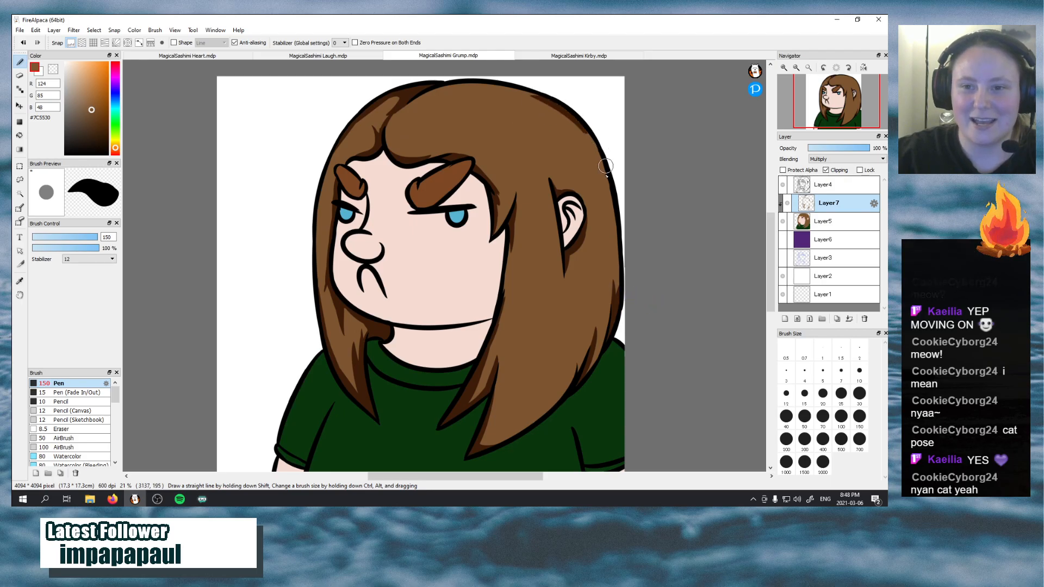
Rework the shadow along the back hair's outer edge from the shoulder to ear level, undoing unsuitable strokes
key("ctrl")
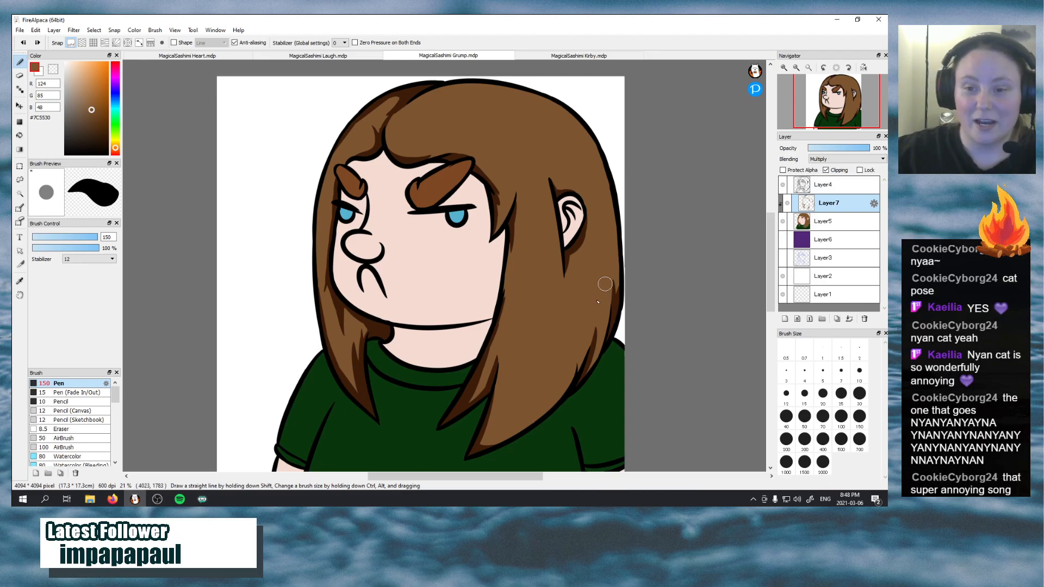
key("e")
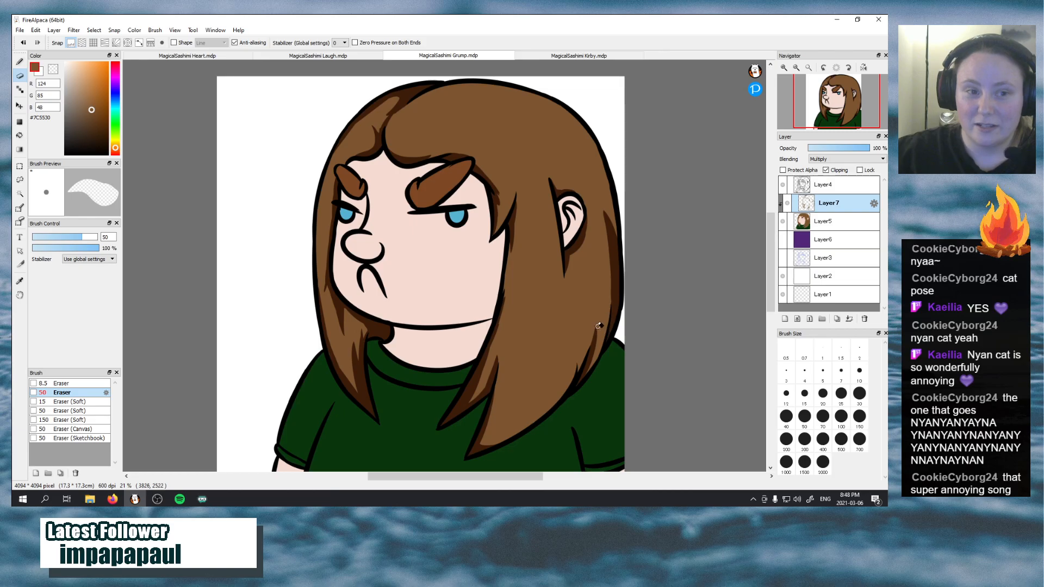
key("b")
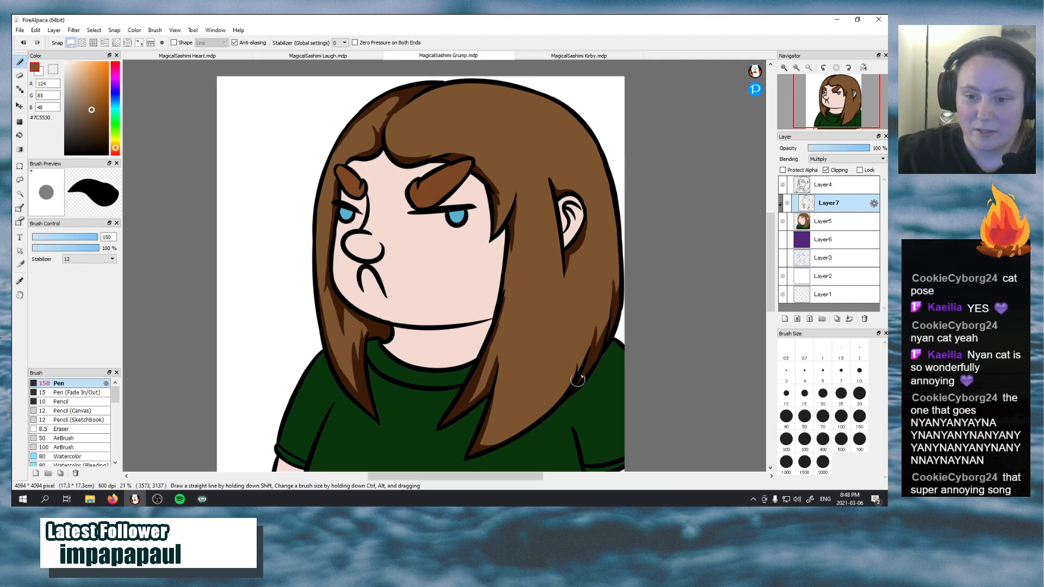
left_click_drag(604, 336, 603, 265)
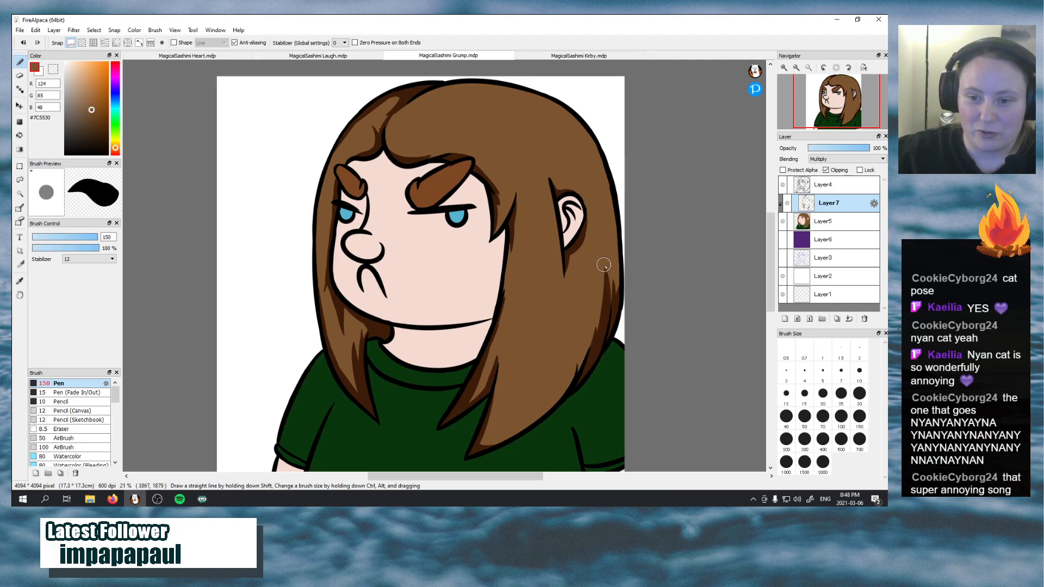
key("ctrl+z")
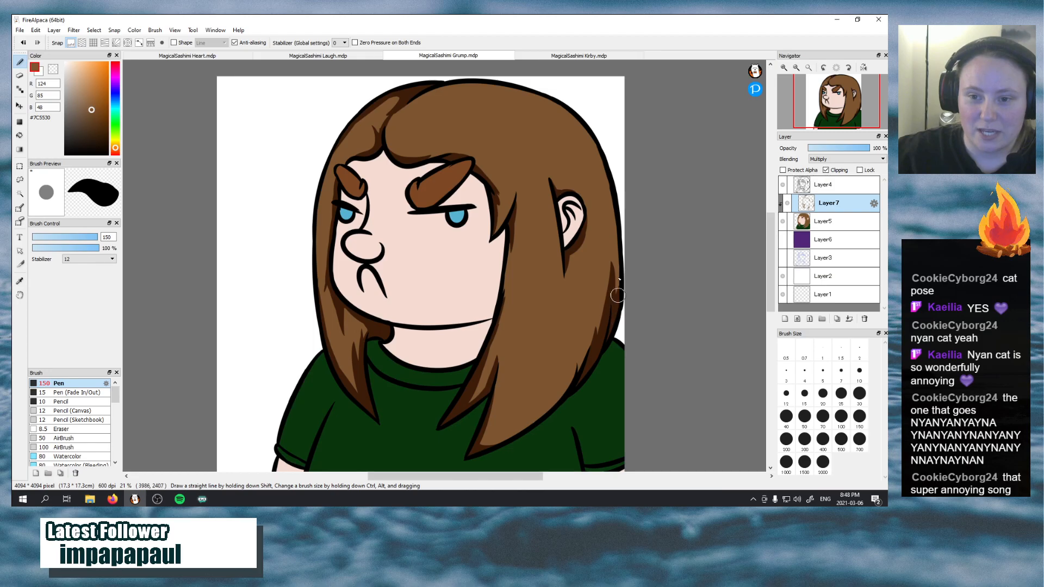
mouse_move(614, 278)
left_mouse_down()
mouse_move(613, 226)
mouse_move(593, 173)
left_mouse_up()
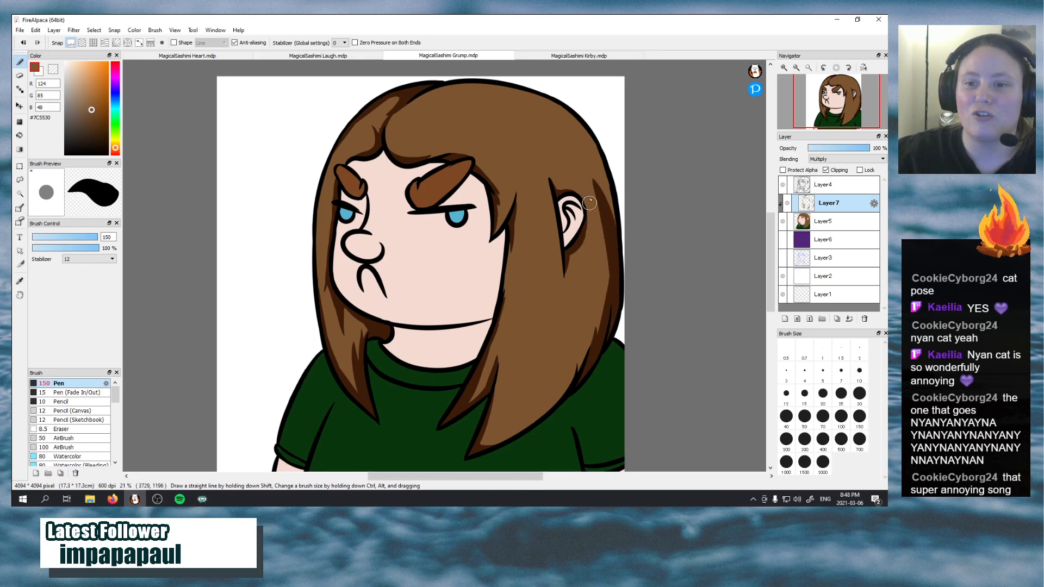
key("ctrl+z")
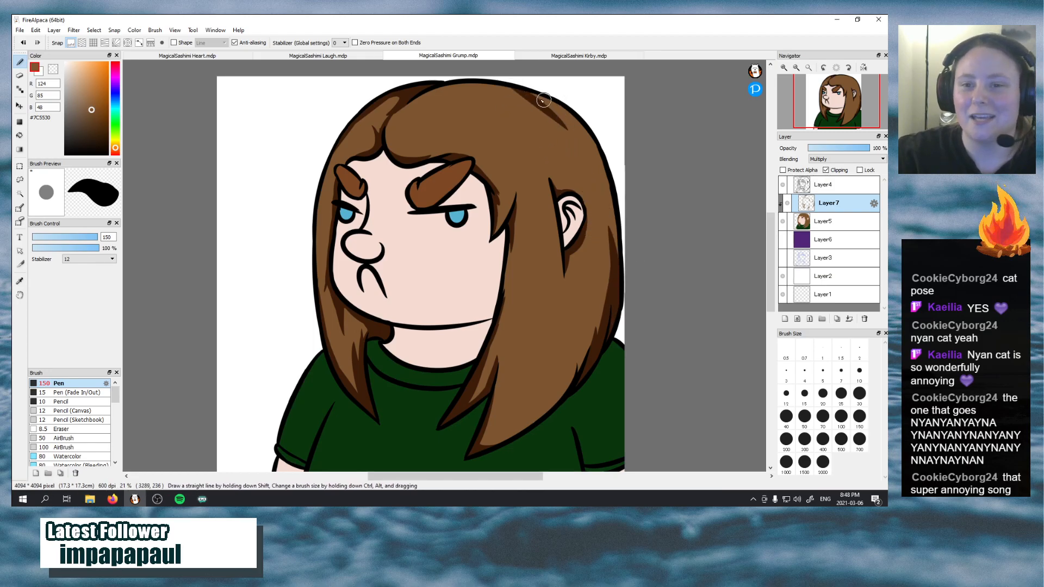
Paint a continuous shadow along the back of the head from the crown down past ear level
mouse_move(526, 93)
left_mouse_down()
mouse_move(583, 133)
mouse_move(569, 146)
mouse_move(544, 102)
mouse_move(594, 165)
mouse_move(545, 98)
mouse_move(601, 172)
left_mouse_up()
left_click_drag(576, 126, 605, 196)
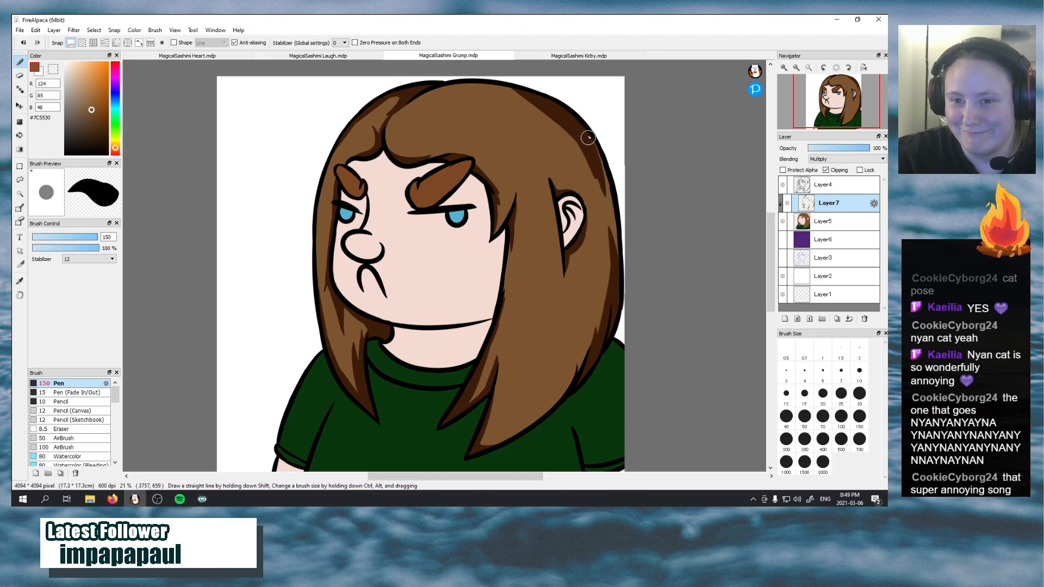
mouse_move(589, 137)
left_mouse_down()
mouse_move(619, 227)
mouse_move(597, 149)
mouse_move(612, 249)
mouse_move(606, 168)
mouse_move(617, 263)
left_mouse_up()
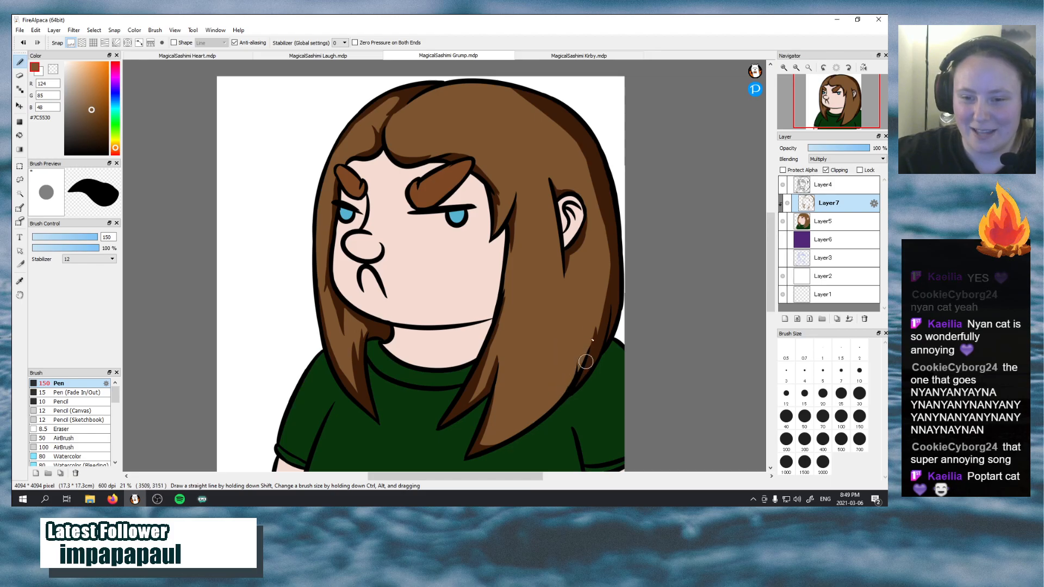
Add a pointed shadow streak rising from the back hair's lower edge above the shoulder, redoing it once
left_click_drag(576, 380, 586, 321)
key("ctrl+z")
left_click_drag(574, 388, 587, 328)
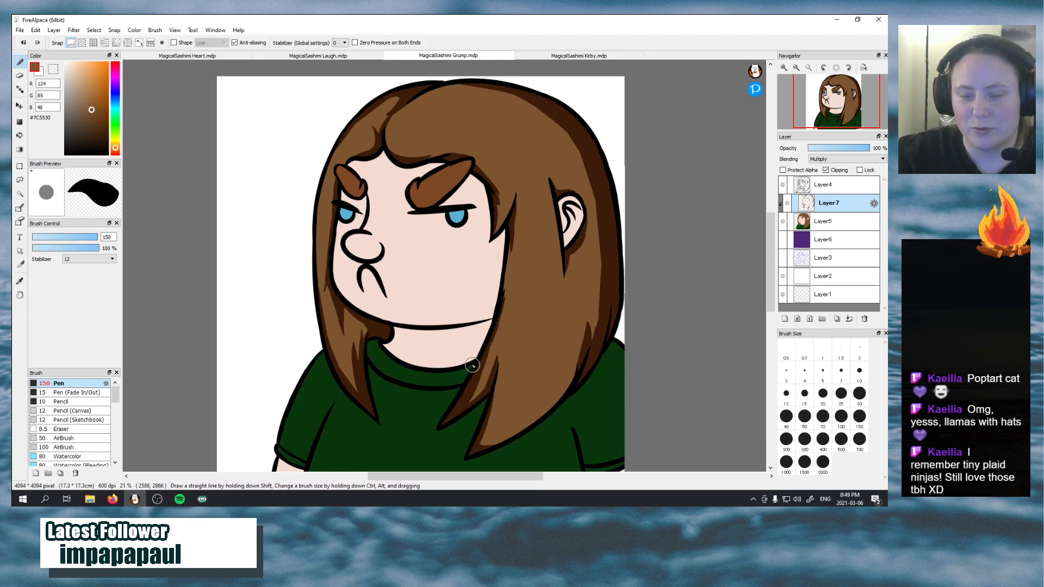
Darken the pointed hair lock beside the neck and shade the near-side section's lower edge from its tip to the shoulder, redoing the edge stroke once
left_click_drag(476, 395, 491, 378)
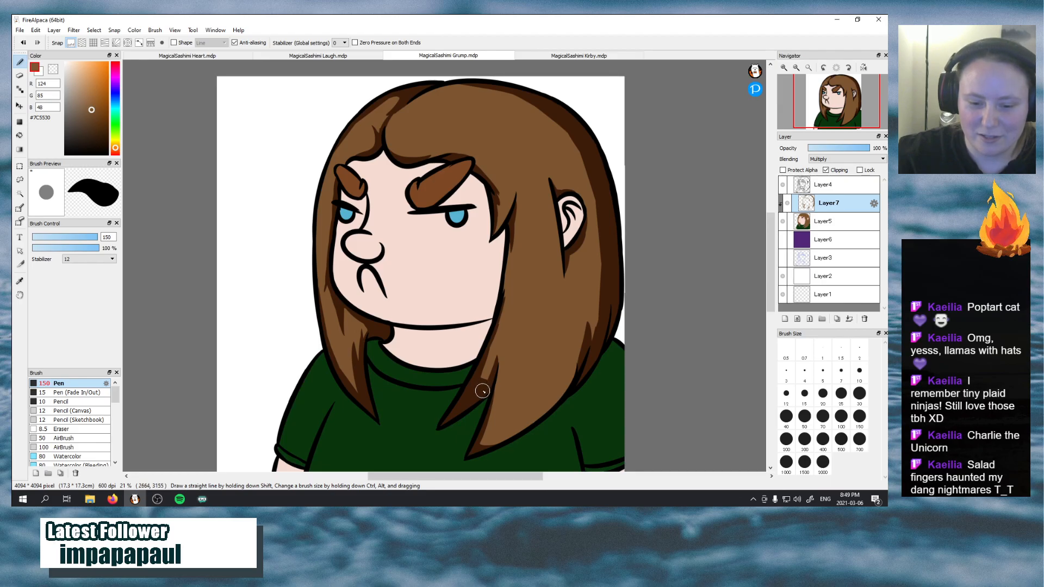
left_click_drag(475, 373, 494, 350)
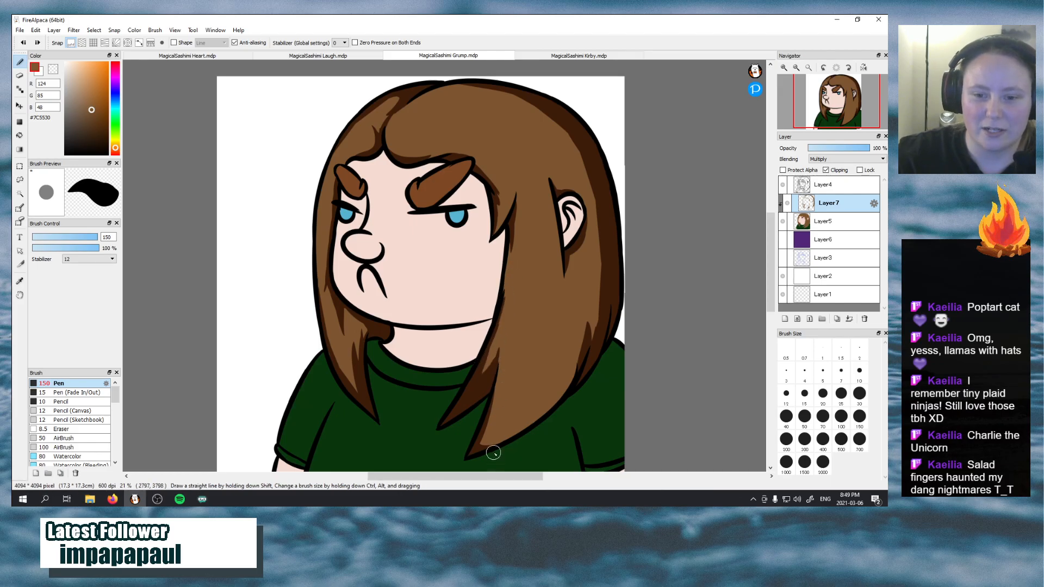
left_click_drag(483, 446, 585, 328)
key("ctrl+z")
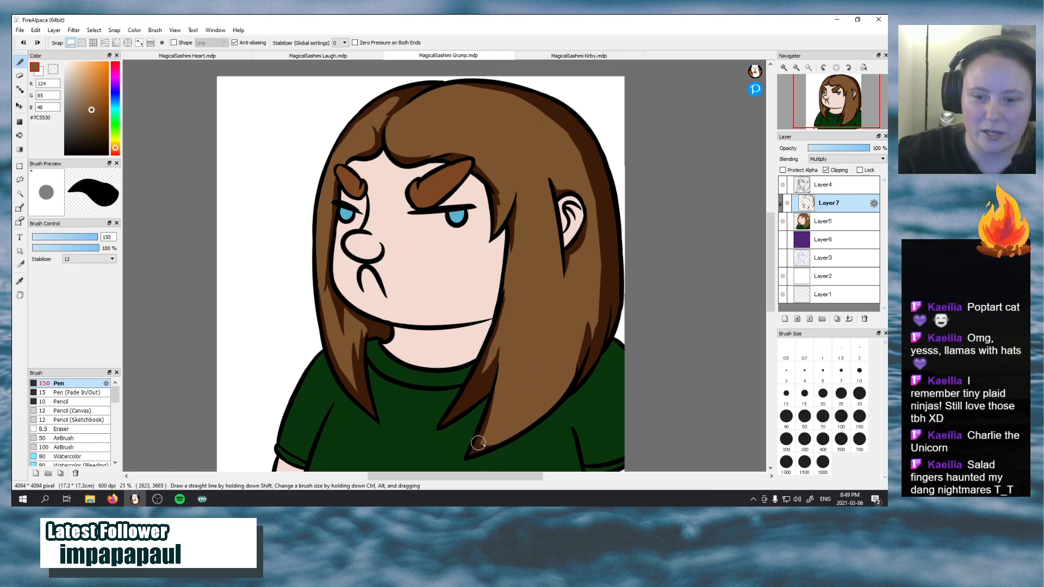
left_click_drag(478, 443, 579, 344)
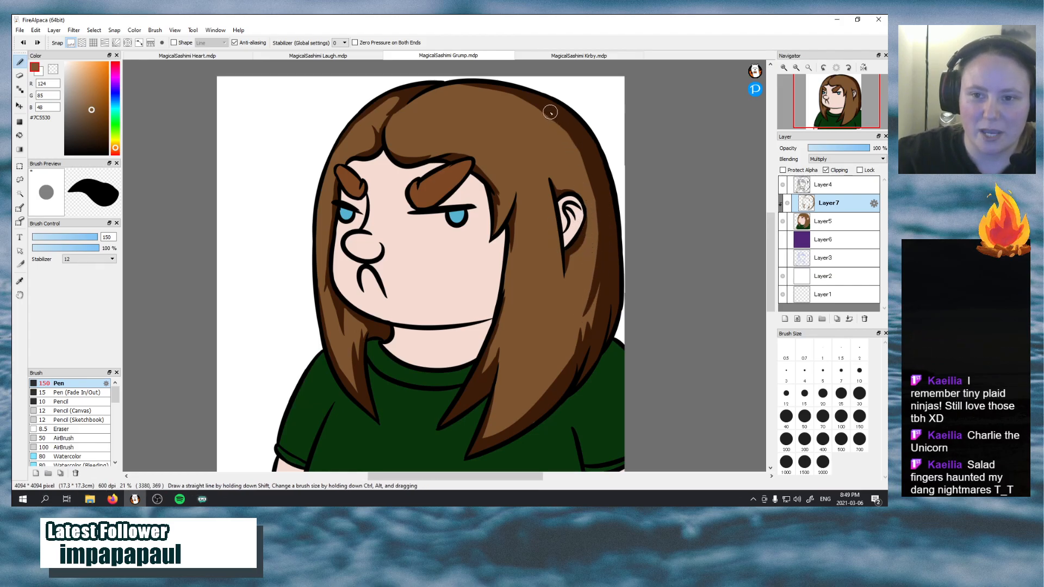
Widen the shadow down the back of the head behind the ear and extend it into a pointed streak below the ear
mouse_move(550, 112)
left_mouse_down()
mouse_move(556, 308)
mouse_move(597, 216)
mouse_move(538, 342)
mouse_move(583, 279)
mouse_move(546, 333)
left_mouse_up()
left_click_drag(597, 234, 598, 214)
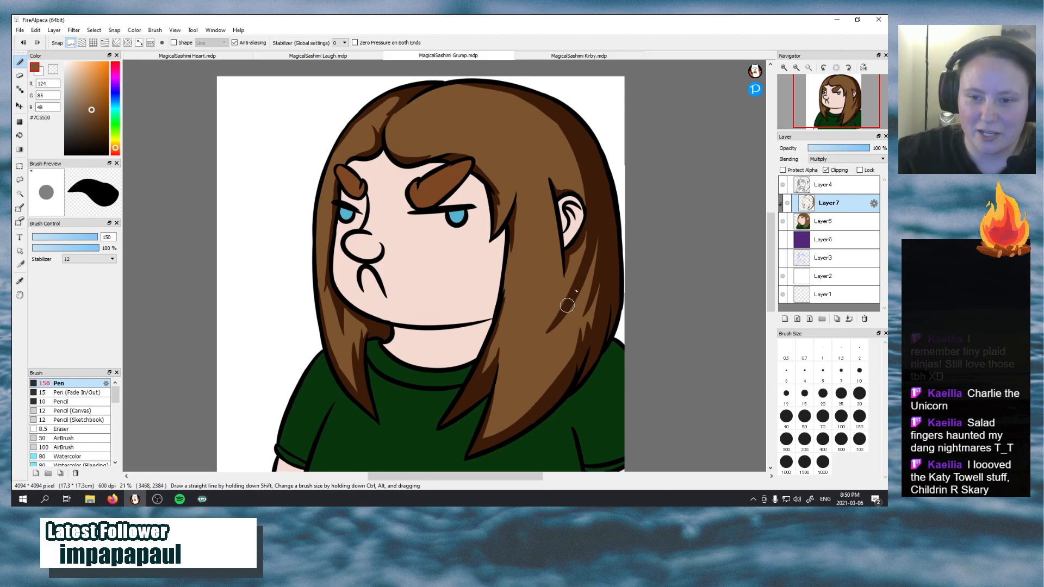
left_click_drag(570, 290, 588, 222)
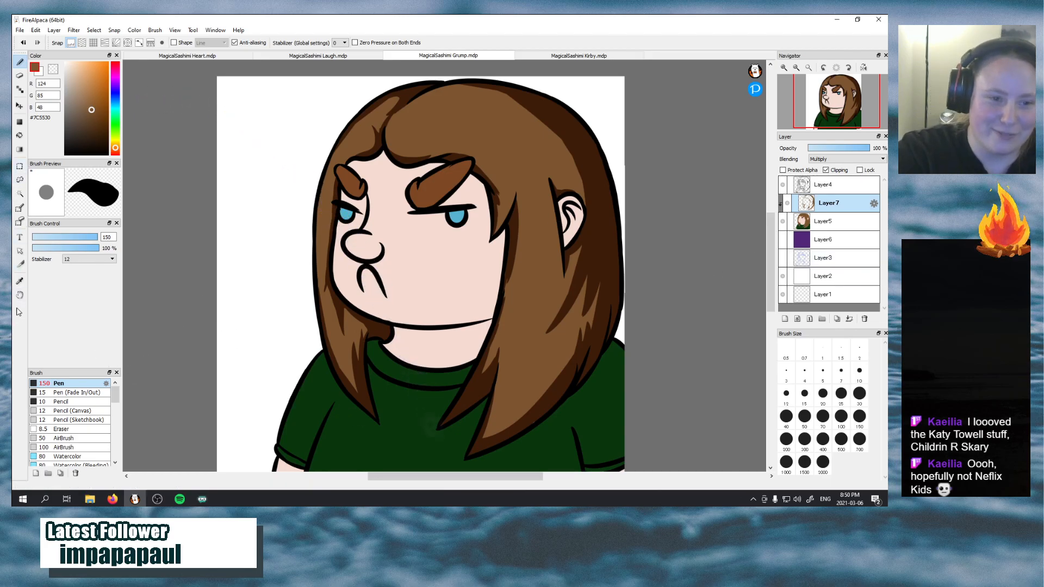
Sample the face's skin colour #F5DBD1 and begin a shadow on the cheek along the near-side hair edge, undoing the first attempt
left_click(20, 281)
left_click(430, 278)
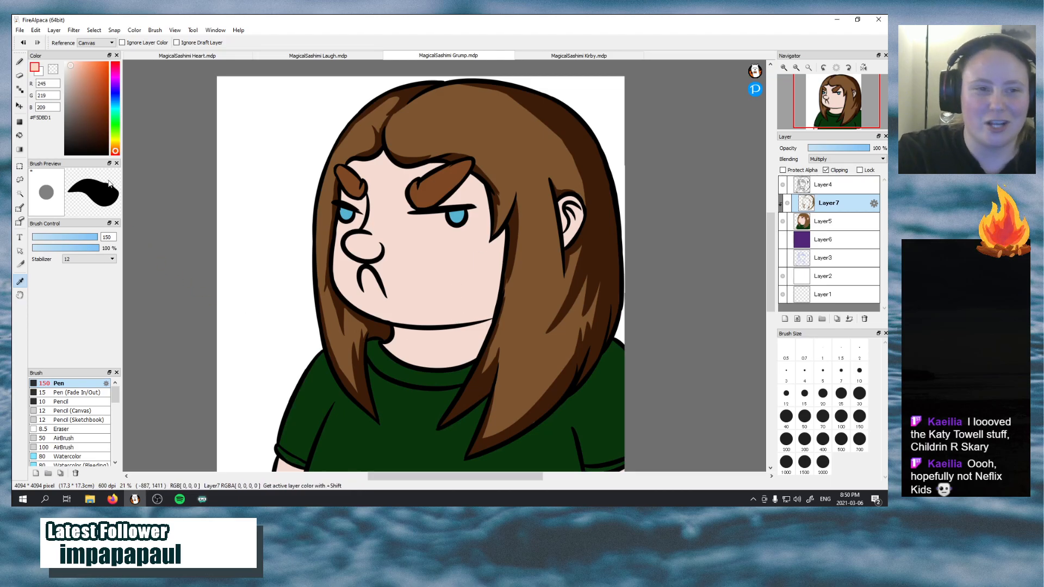
left_click(19, 61)
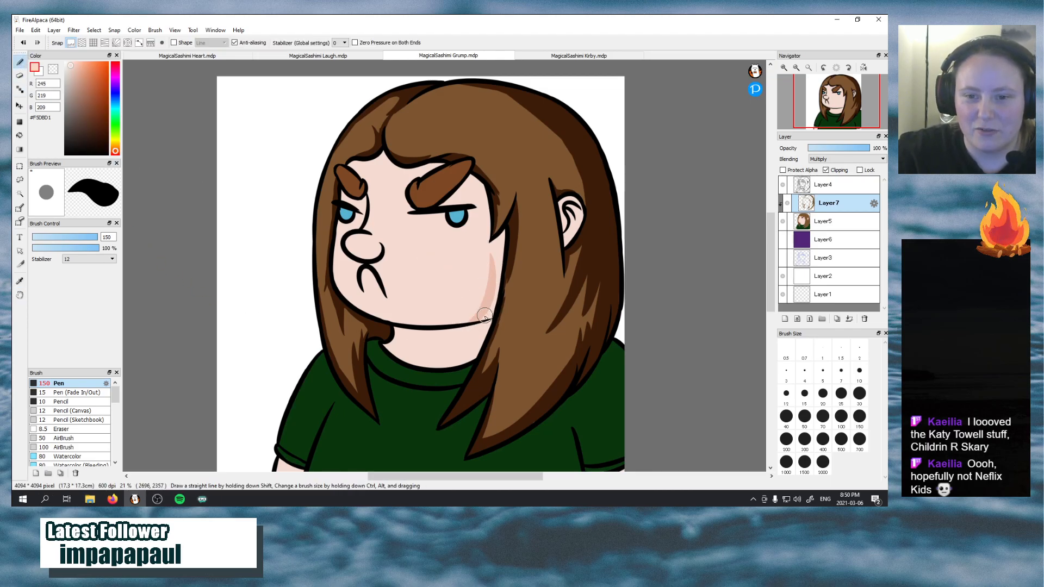
left_click_drag(499, 239, 472, 254)
key("ctrl+z")
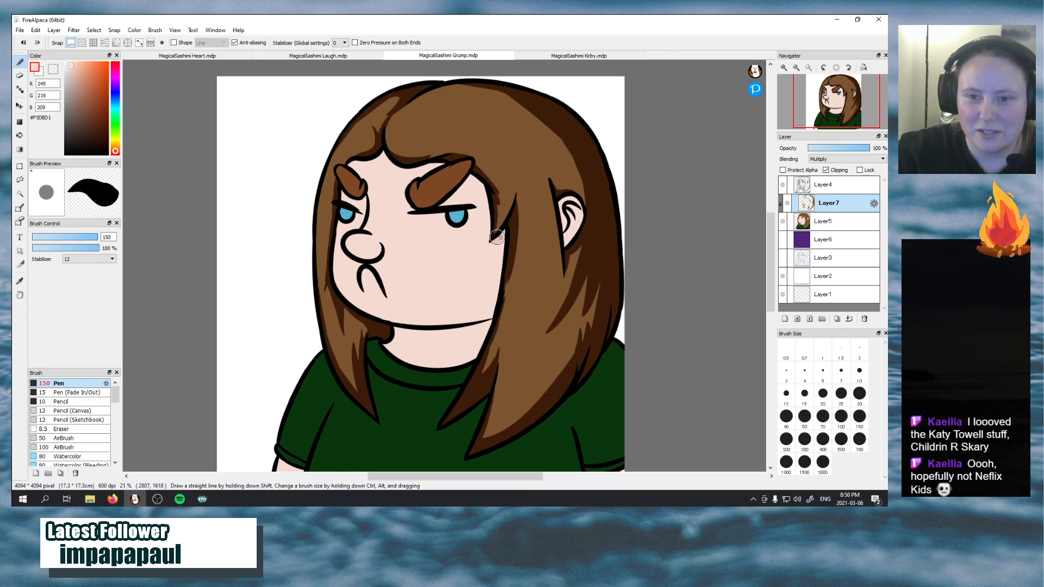
key("ctrl+z")
mouse_move(497, 245)
left_mouse_down()
mouse_move(497, 280)
mouse_move(500, 235)
mouse_move(492, 295)
left_mouse_up()
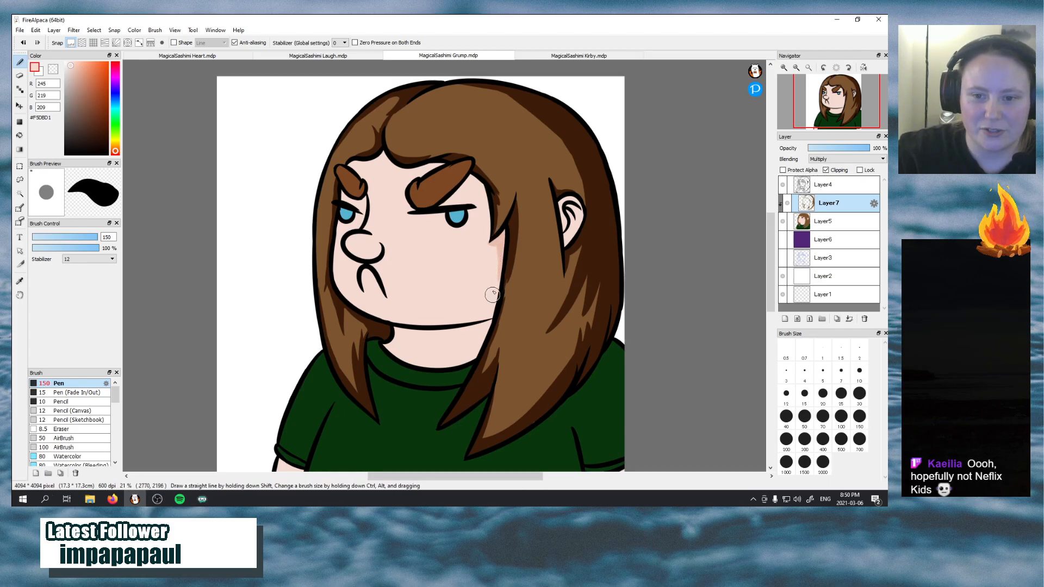
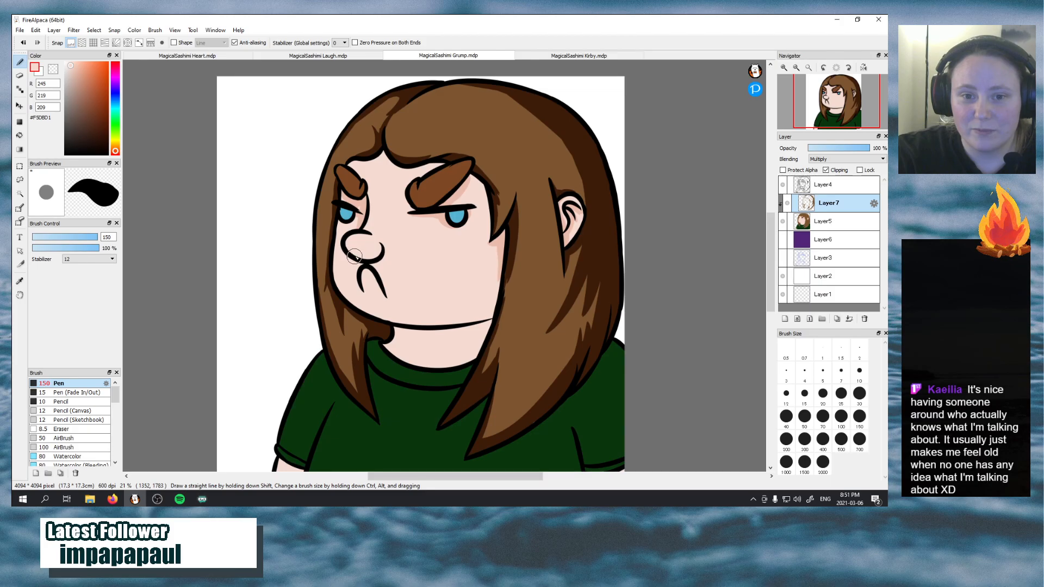
Shade the face's skin around the nose, beneath the fringe and under the jawline onto the neck, redoing the jaw strokes
mouse_move(349, 247)
left_mouse_down()
mouse_move(377, 260)
mouse_move(380, 250)
left_mouse_up()
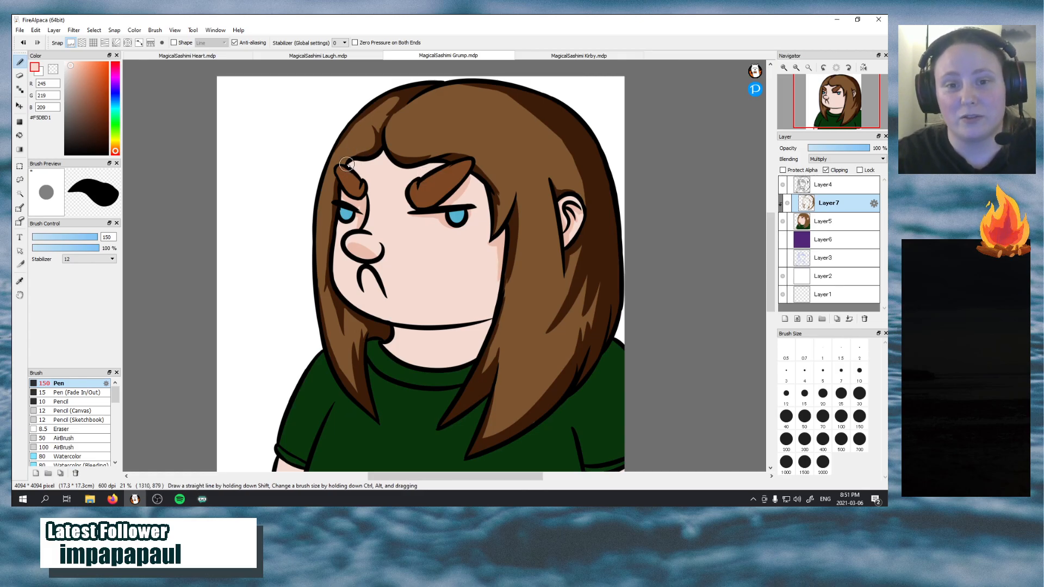
mouse_move(348, 165)
left_mouse_down()
mouse_move(385, 157)
mouse_move(376, 150)
mouse_move(372, 161)
mouse_move(383, 150)
mouse_move(414, 169)
left_mouse_up()
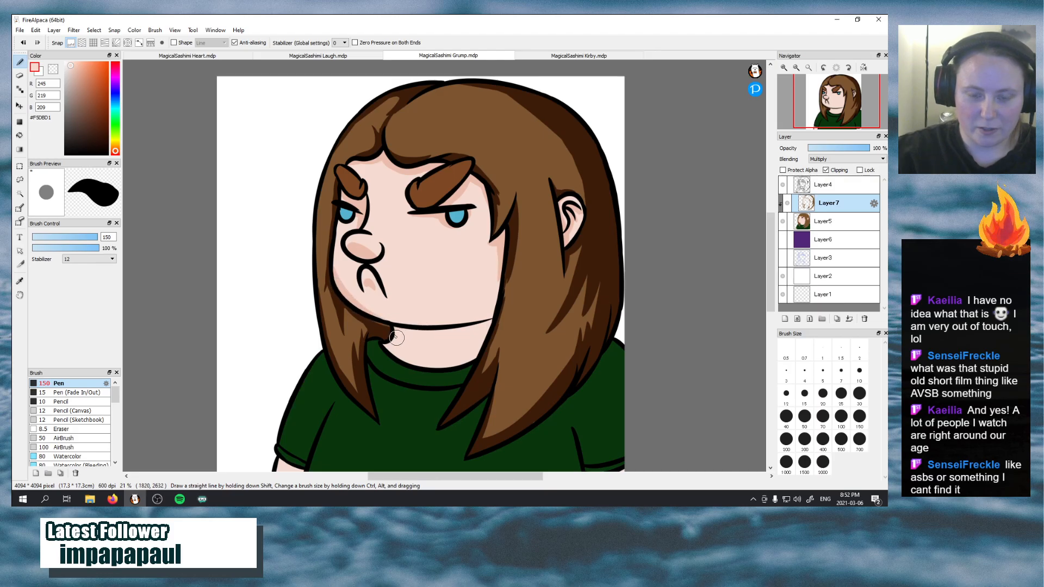
key("ctrl+z")
mouse_move(346, 296)
left_mouse_down()
mouse_move(420, 323)
mouse_move(399, 339)
mouse_move(412, 341)
mouse_move(393, 343)
mouse_move(439, 344)
left_mouse_up()
key("ctrl+z")
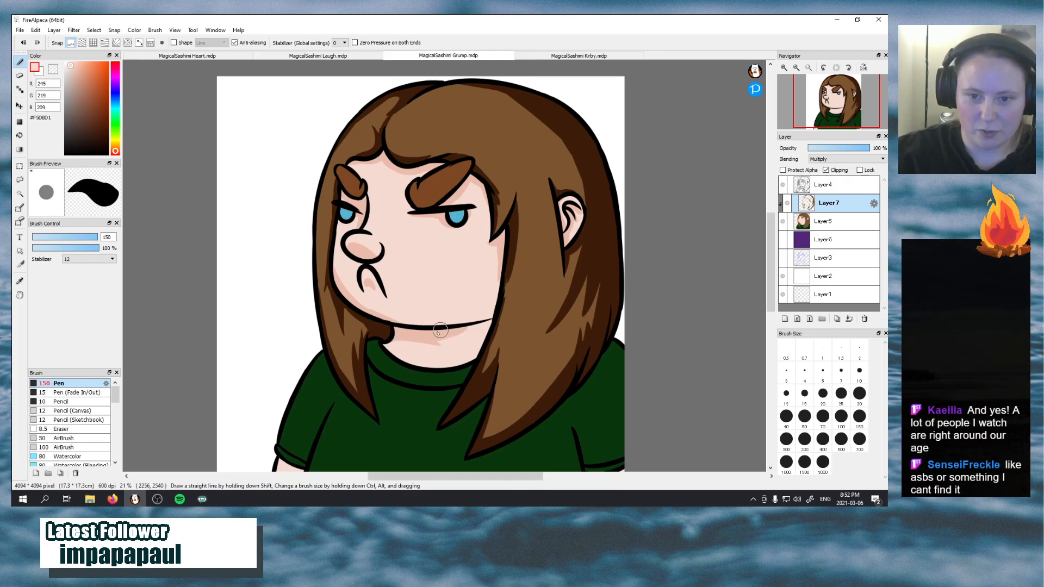
left_click_drag(442, 331, 486, 320)
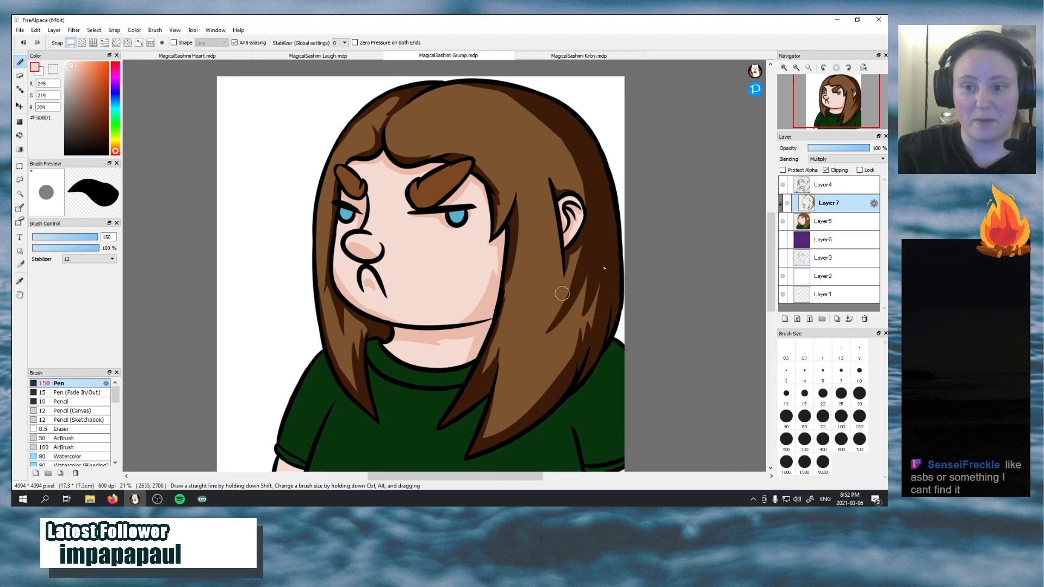
Sample the shirt's green #0A370E and shade the far sleeve along its fold down to the cuff, undoing the first attempts
left_click_drag(822, 121, 827, 116)
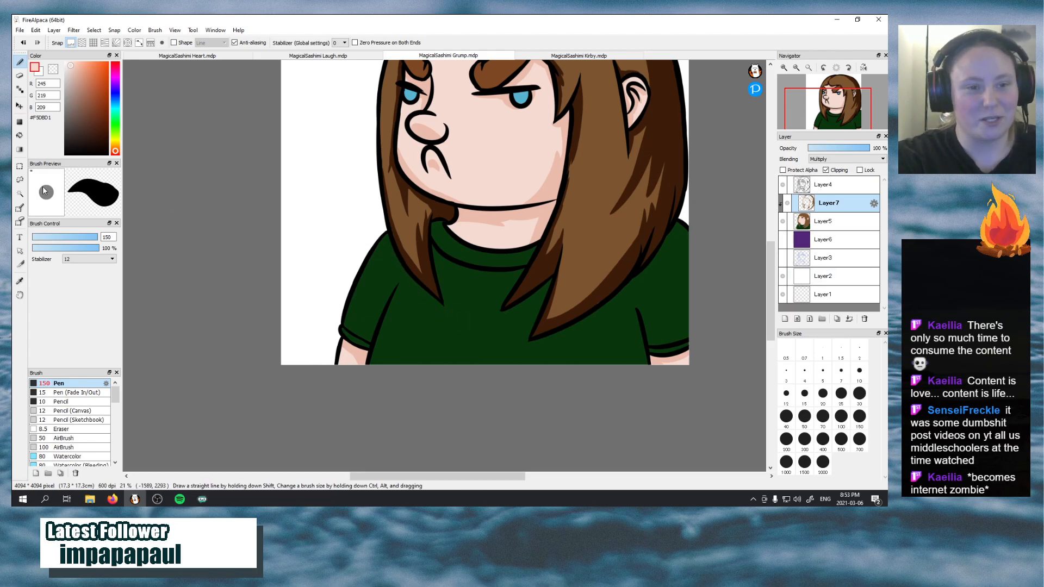
left_click(19, 281)
left_click(489, 328)
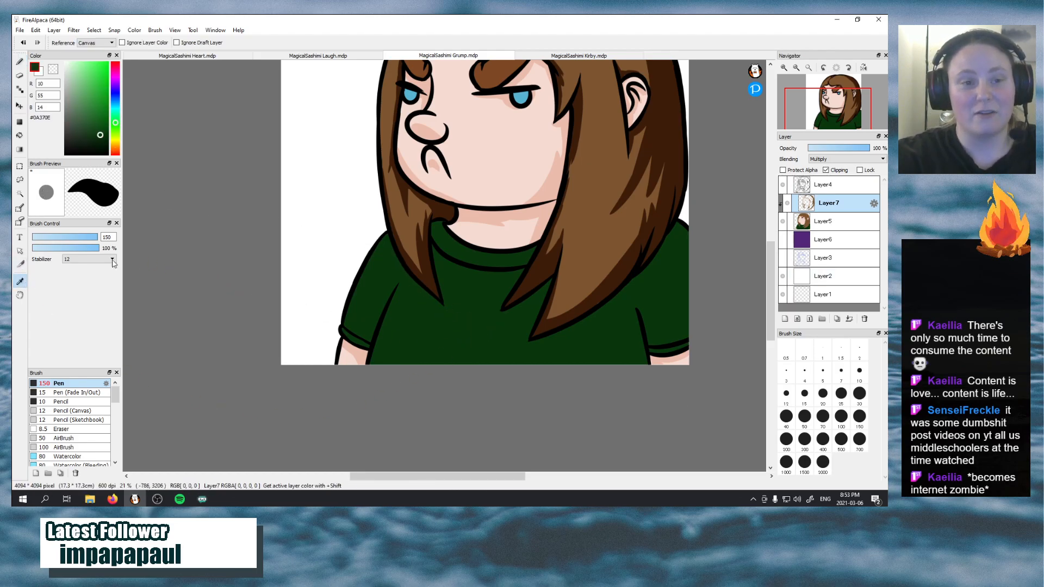
left_click(20, 62)
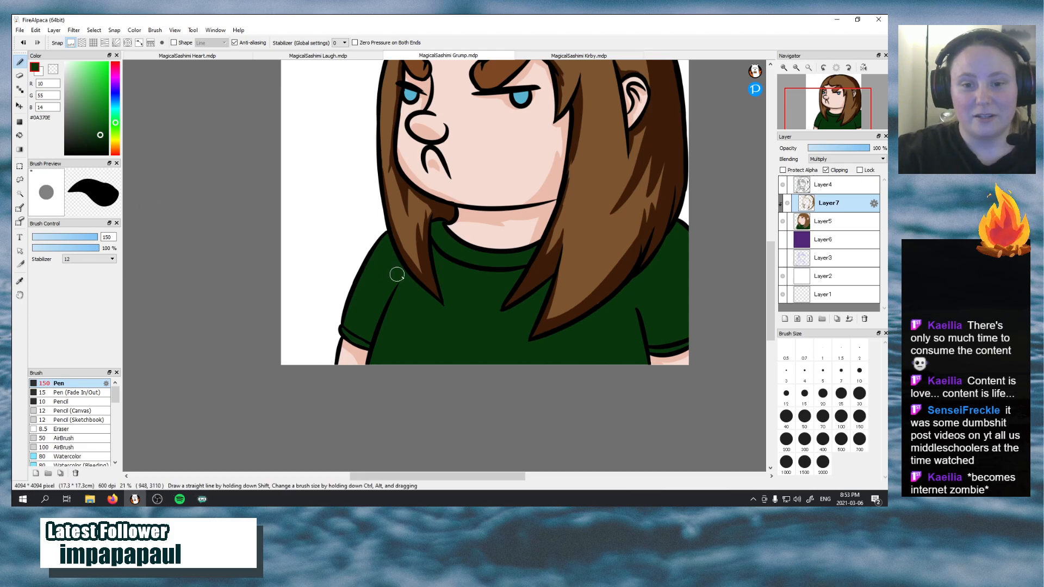
left_click_drag(387, 242, 427, 288)
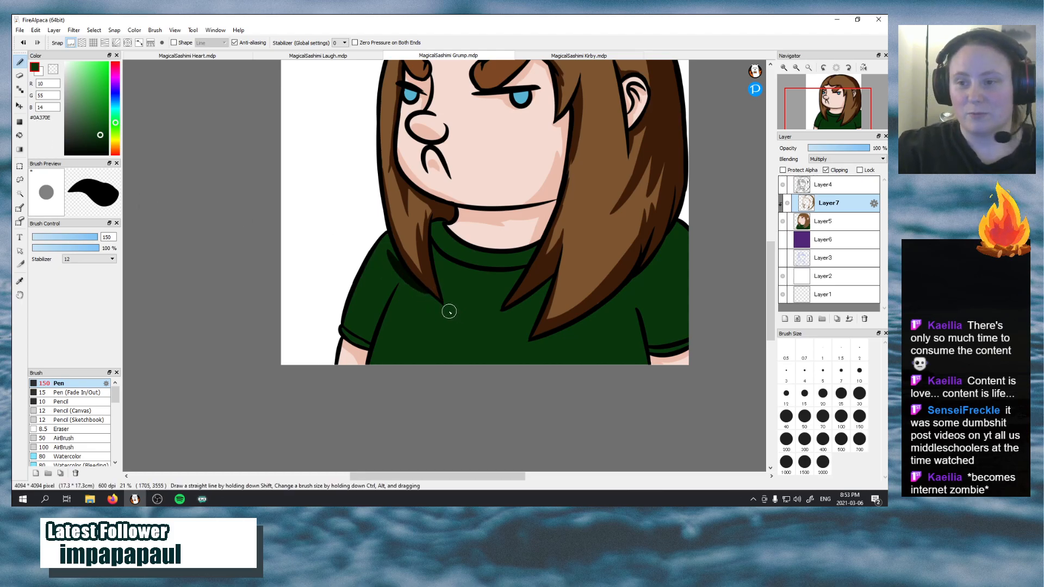
key("ctrl+z")
mouse_move(352, 340)
left_mouse_down()
mouse_move(361, 342)
mouse_move(394, 348)
mouse_move(360, 340)
mouse_move(386, 303)
left_mouse_up()
key("ctrl+z")
left_click_drag(368, 347, 400, 285)
left_click_drag(361, 341, 400, 284)
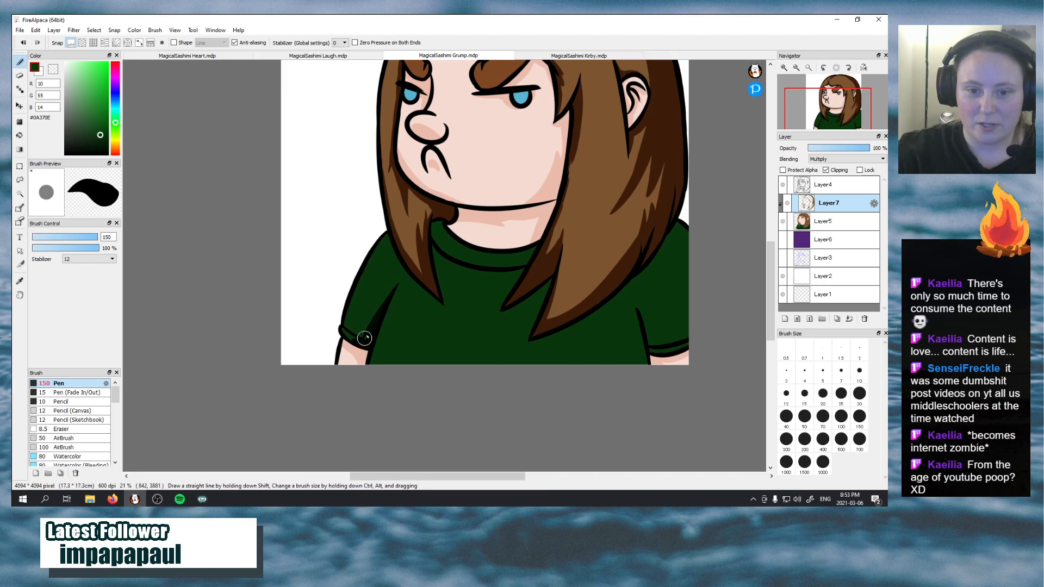
left_click_drag(365, 338, 403, 288)
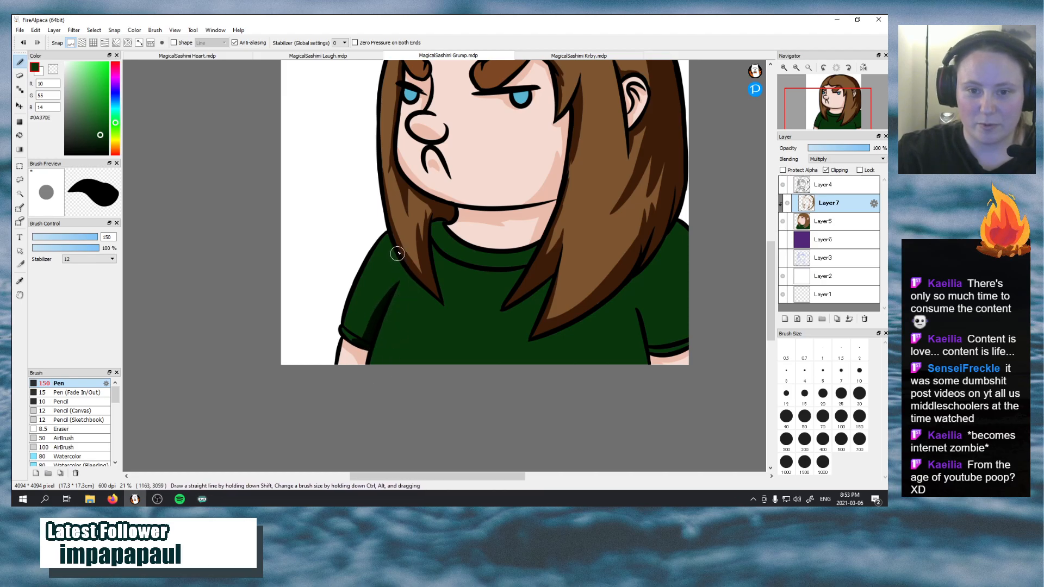
Shade the shirt beneath the hair locks and along the near sleeve's cuff, redoing the stroke under the far lock twice
left_click_drag(389, 244, 417, 292)
key("ctrl+z")
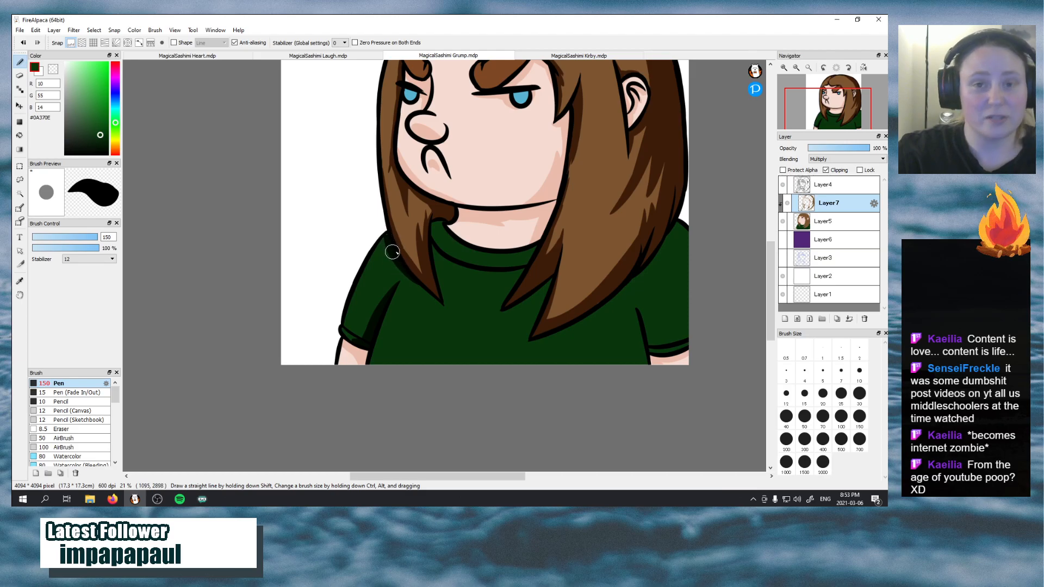
left_click_drag(405, 279, 444, 315)
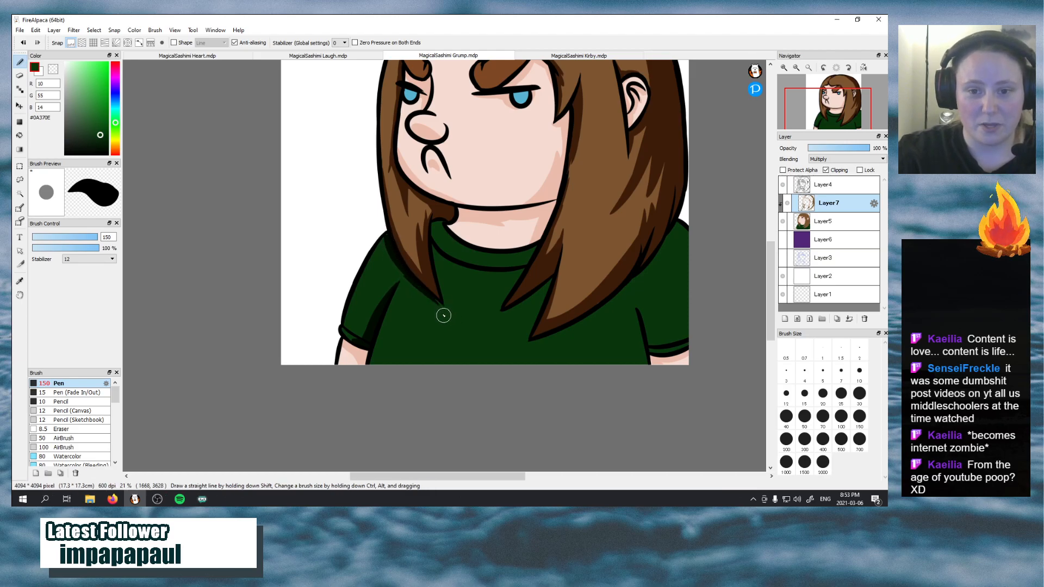
key("ctrl+z")
left_click_drag(403, 277, 446, 311)
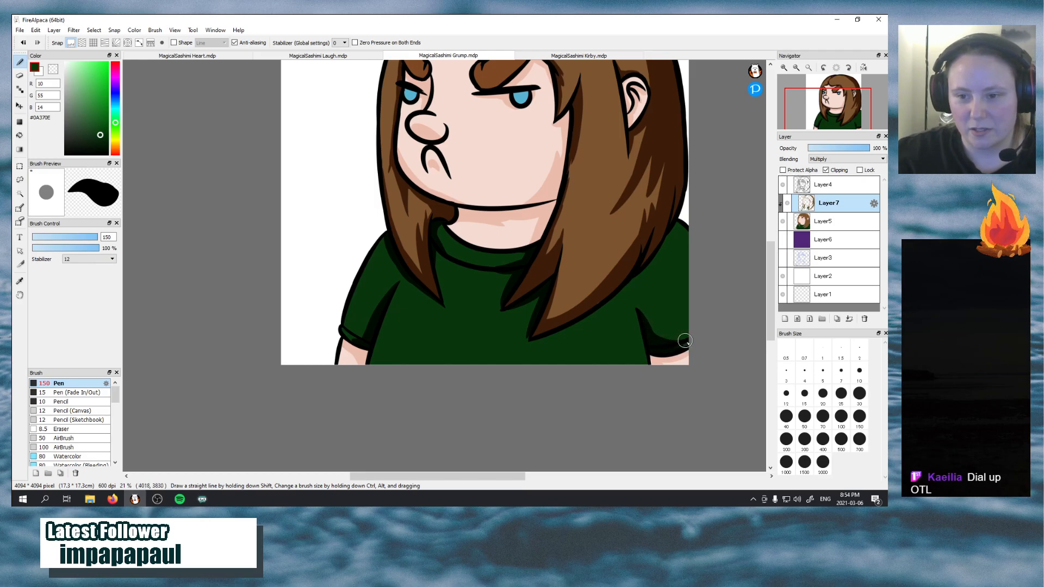
left_click_drag(658, 351, 687, 357)
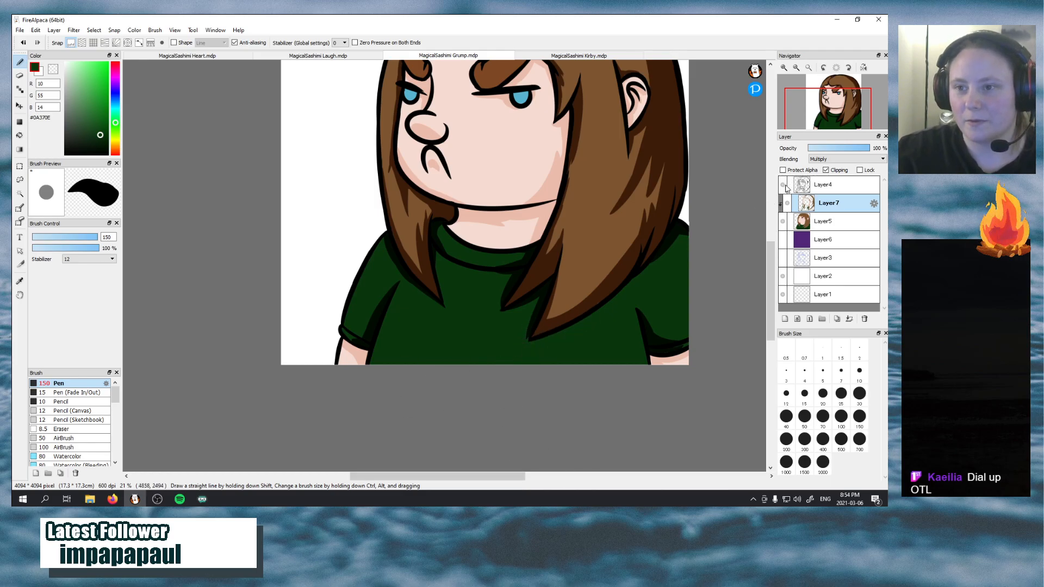
In MagicalSashimi Laugh.mdp, set Layer8 to Normal blending, sample the hair highlight colour #FEF8EC, and restore Layer8 to Soft Light
left_click_drag(838, 133, 835, 127)
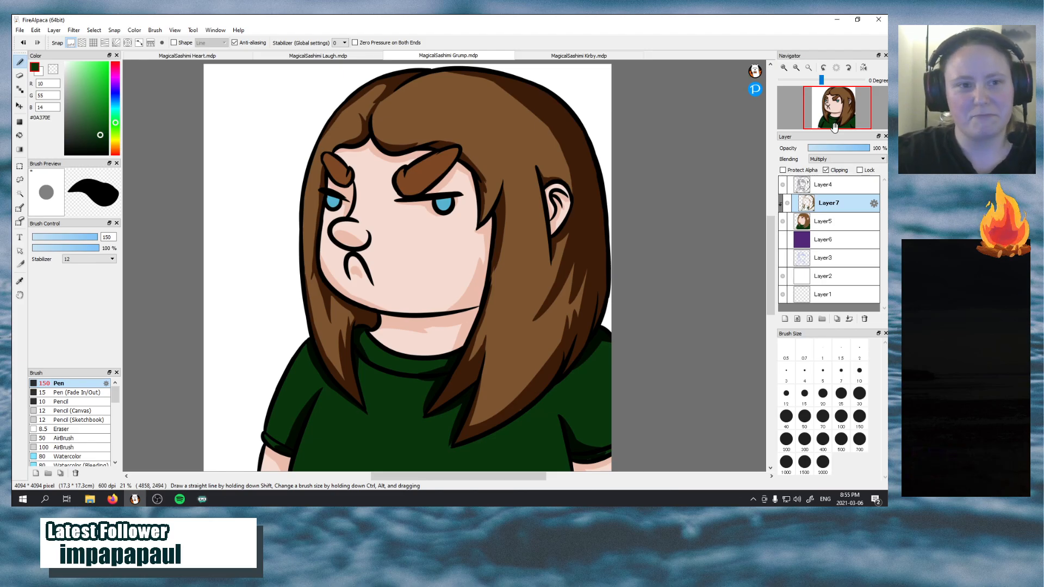
left_click(836, 68)
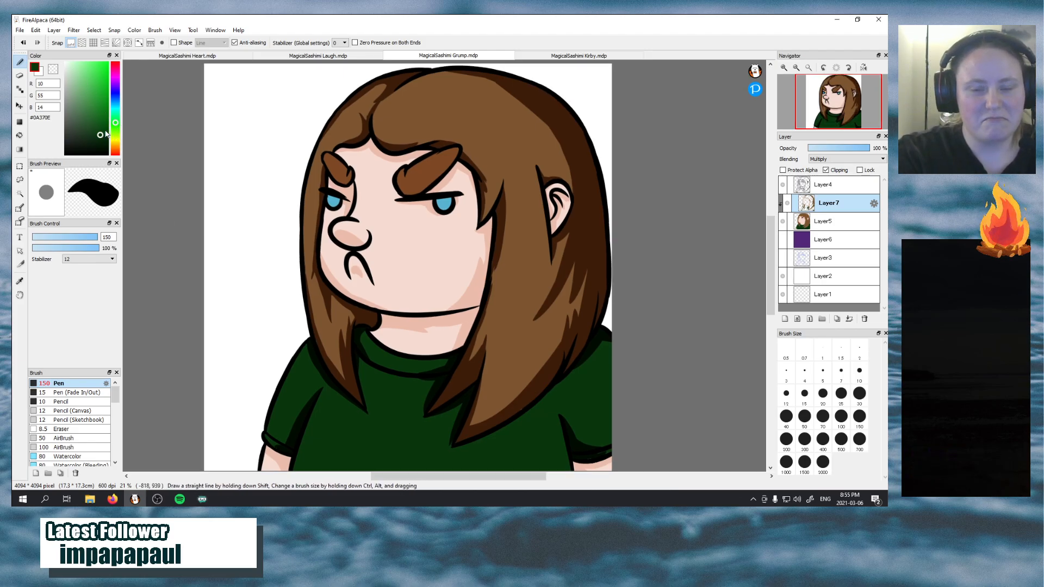
left_click(325, 56)
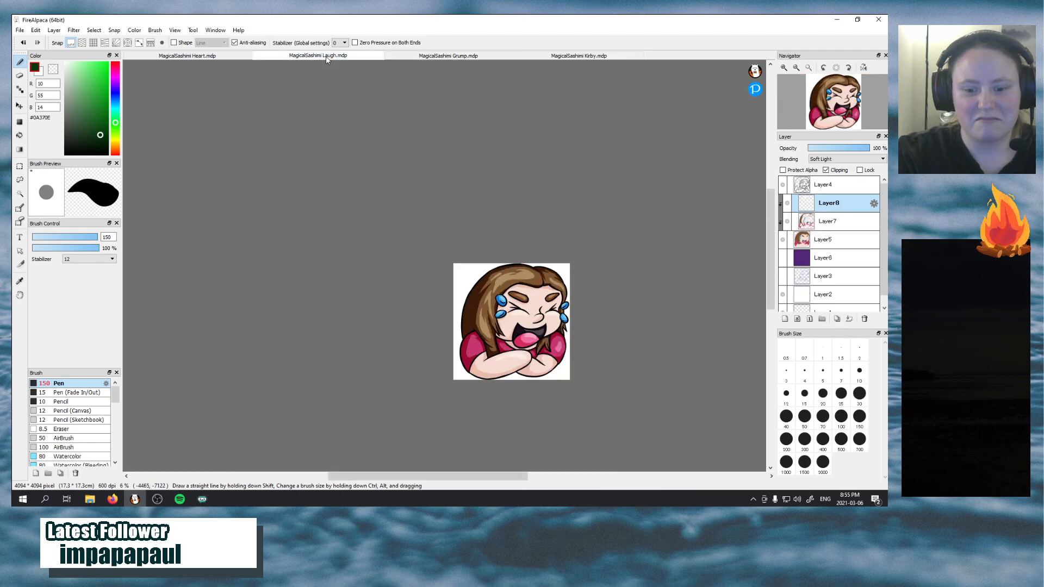
left_click(840, 160)
left_click(839, 168)
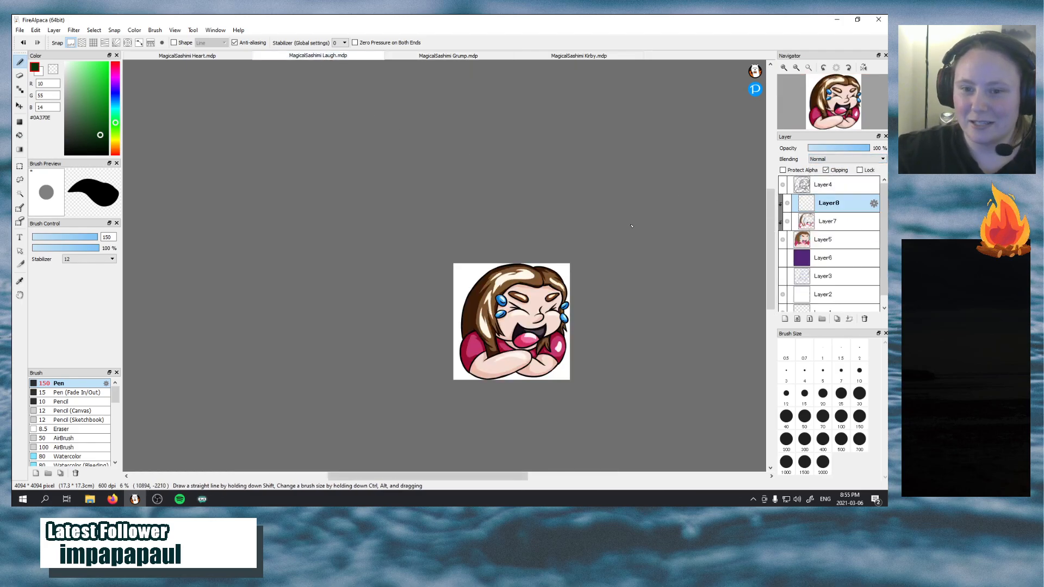
left_click(20, 281)
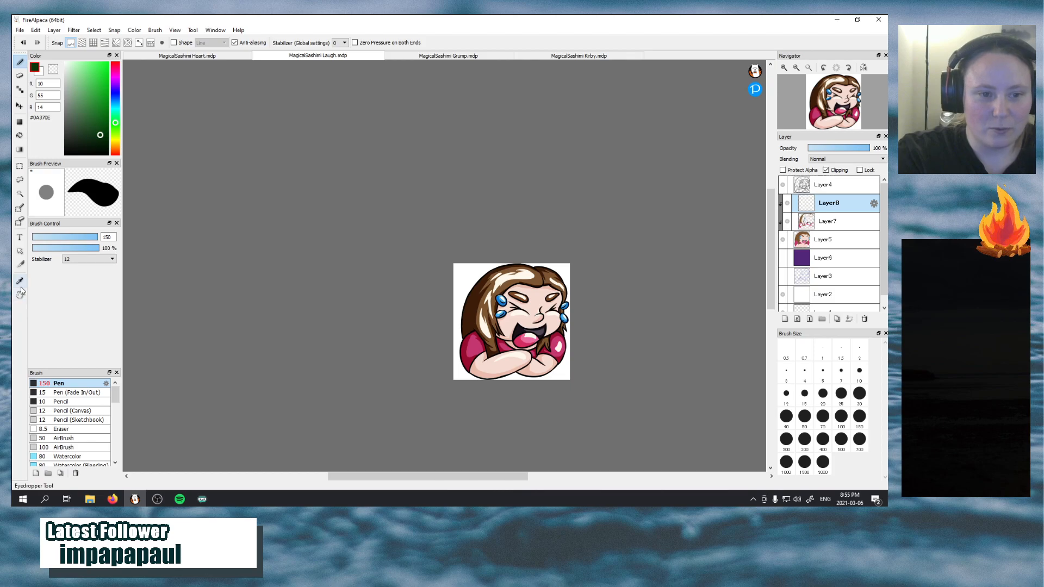
left_click(521, 270)
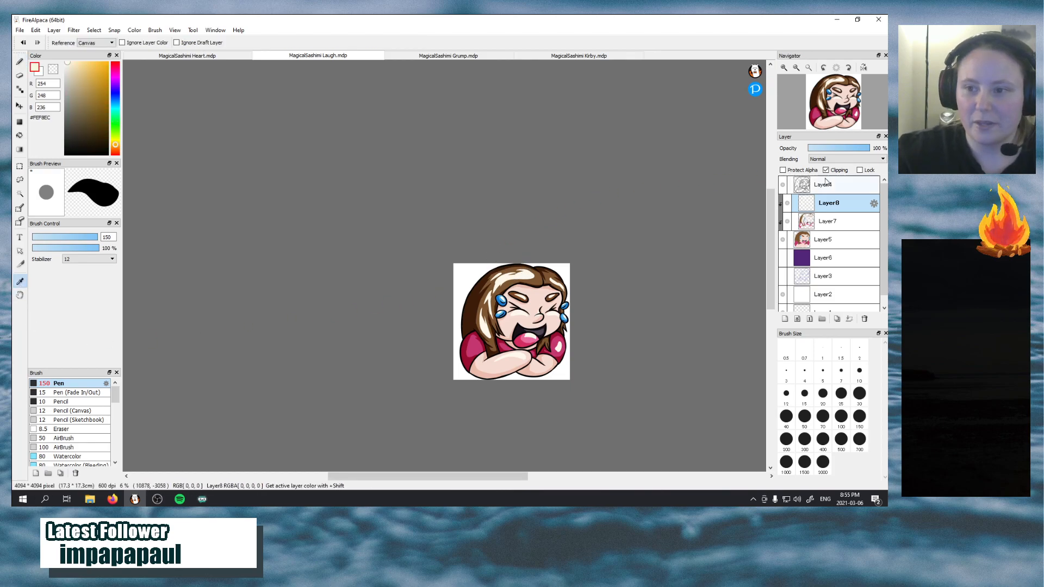
left_click(842, 160)
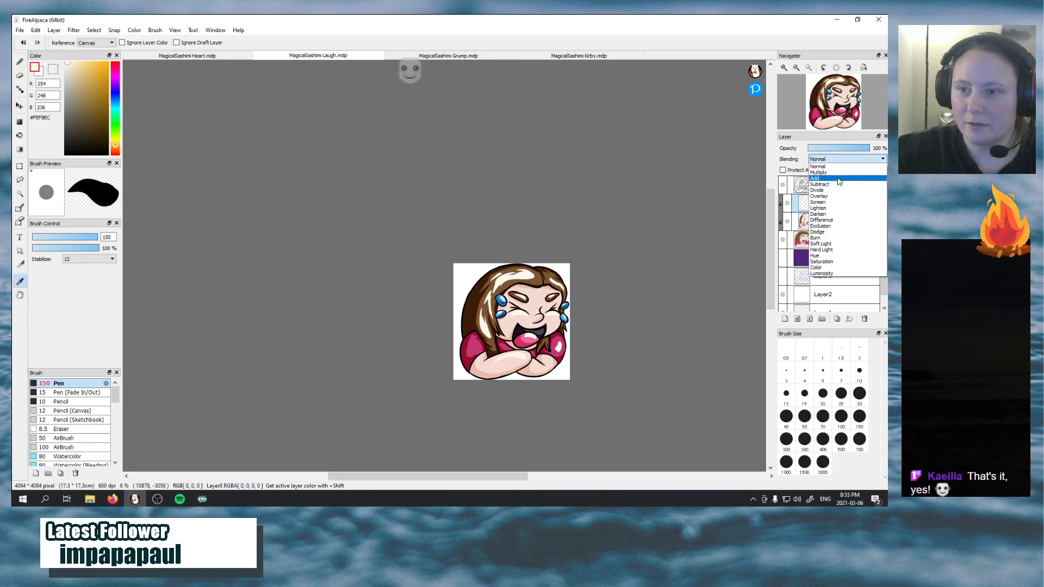
left_click(848, 247)
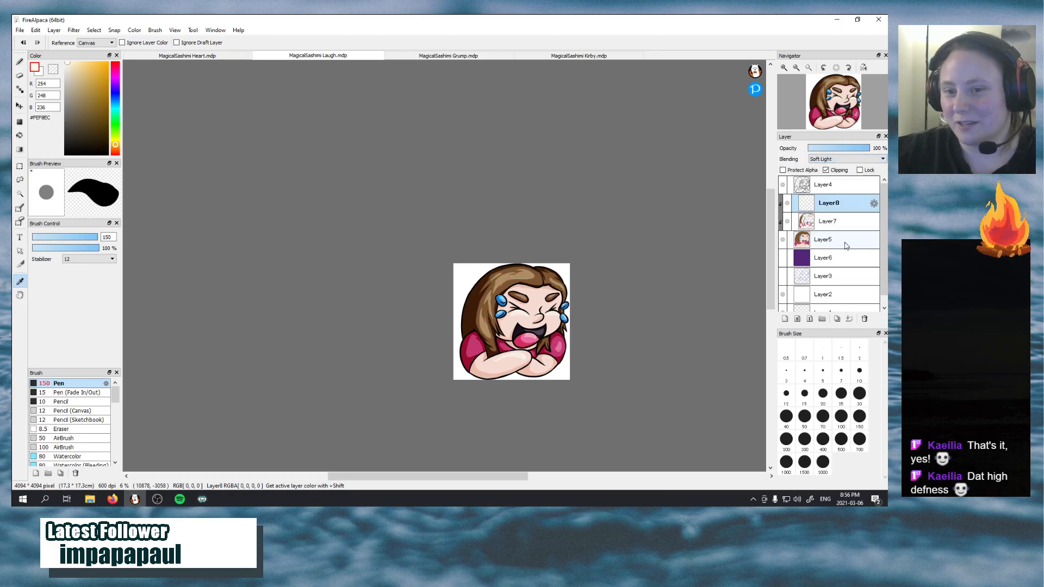
In MagicalSashimi Grump.mdp, add a new layer above Layer7, clip it and set its blending to Soft Light
left_click(448, 55)
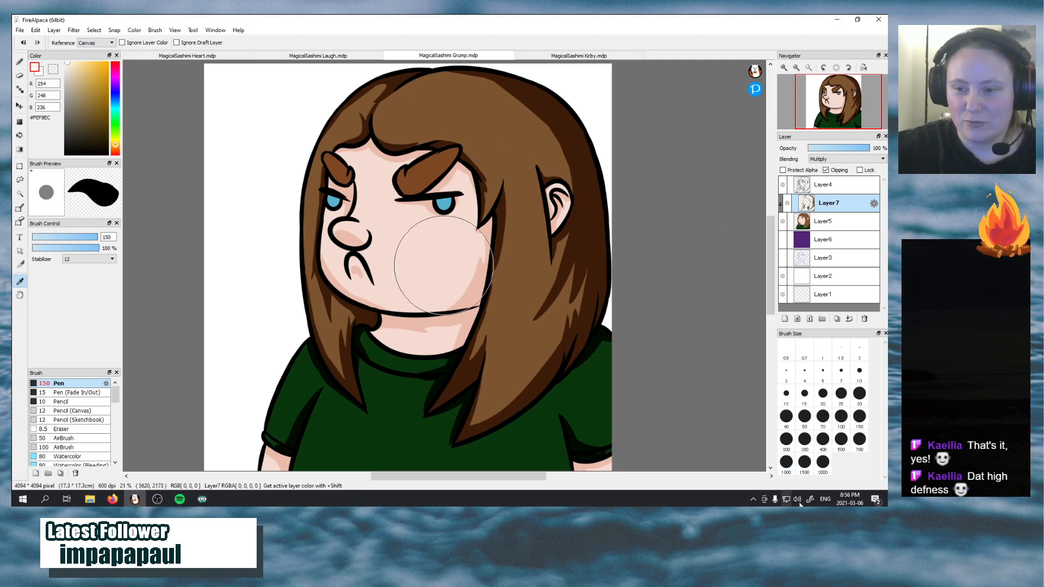
left_click(785, 319)
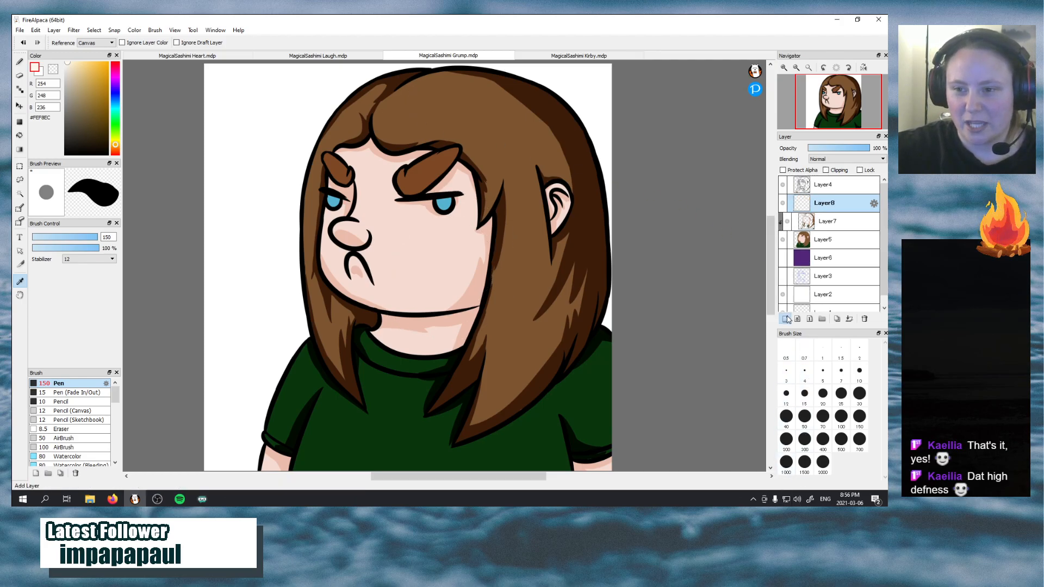
left_click(826, 170)
left_click(829, 159)
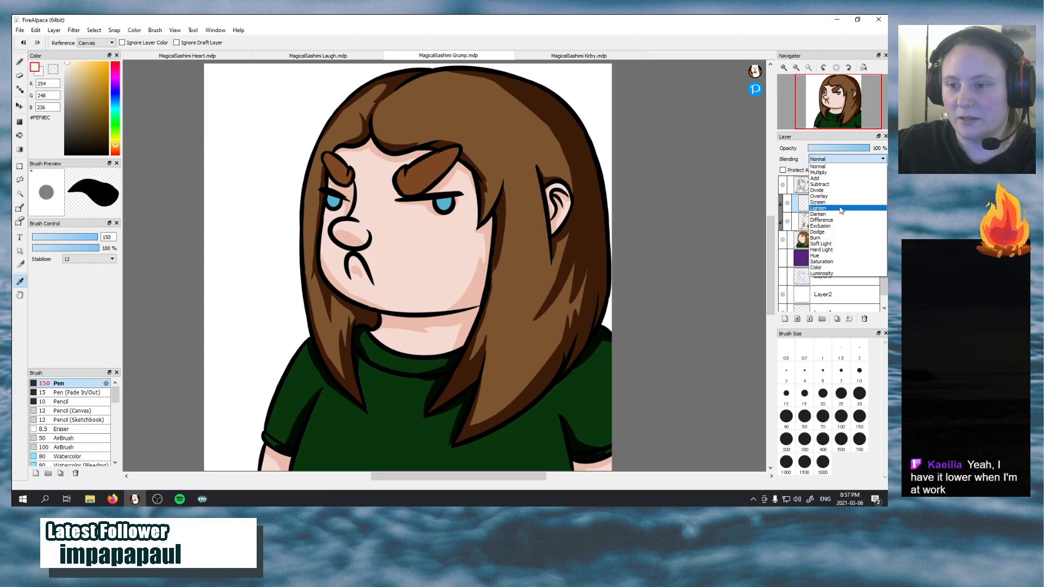
left_click(842, 245)
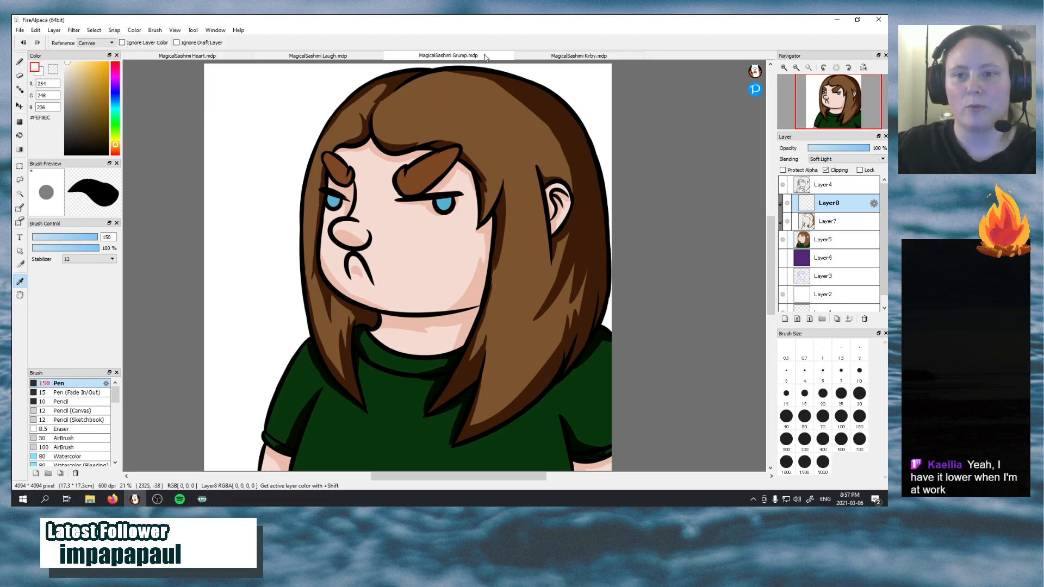
left_click(552, 56)
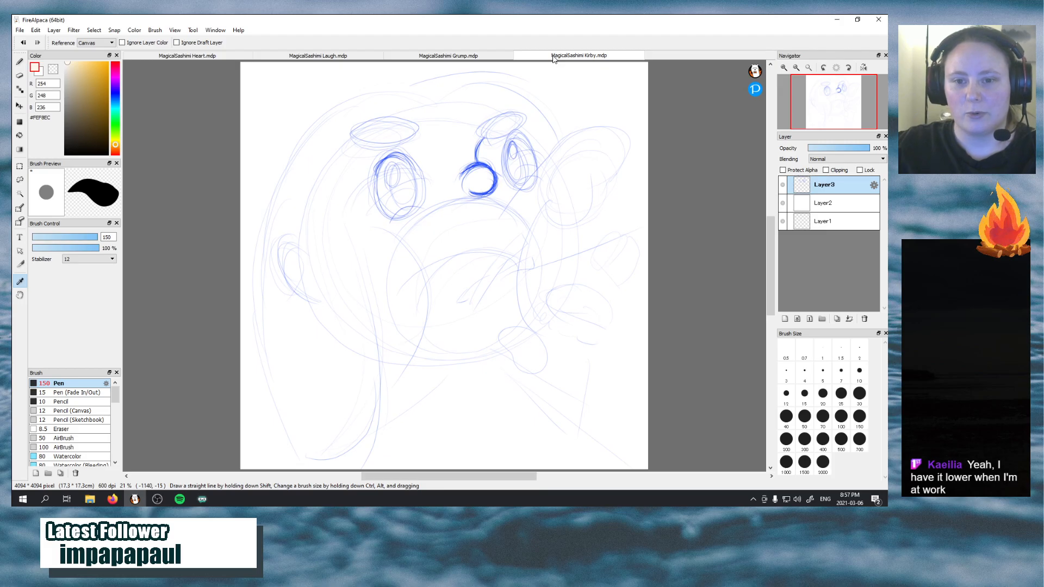
left_click(484, 56)
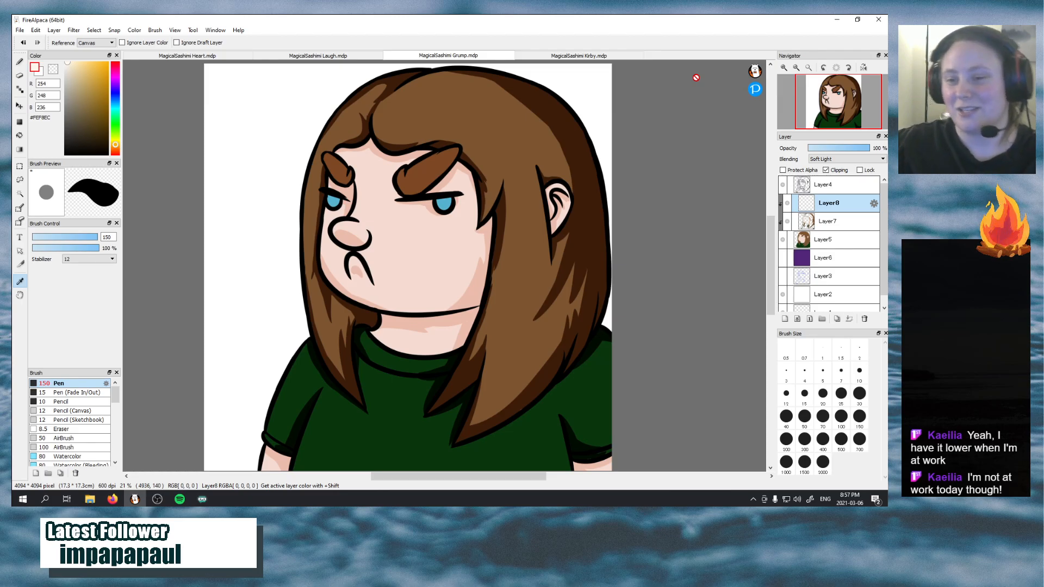
Paint a curved highlight with the Pen across the crown of the hair above the fringe, redoing the first strokes
left_click(20, 62)
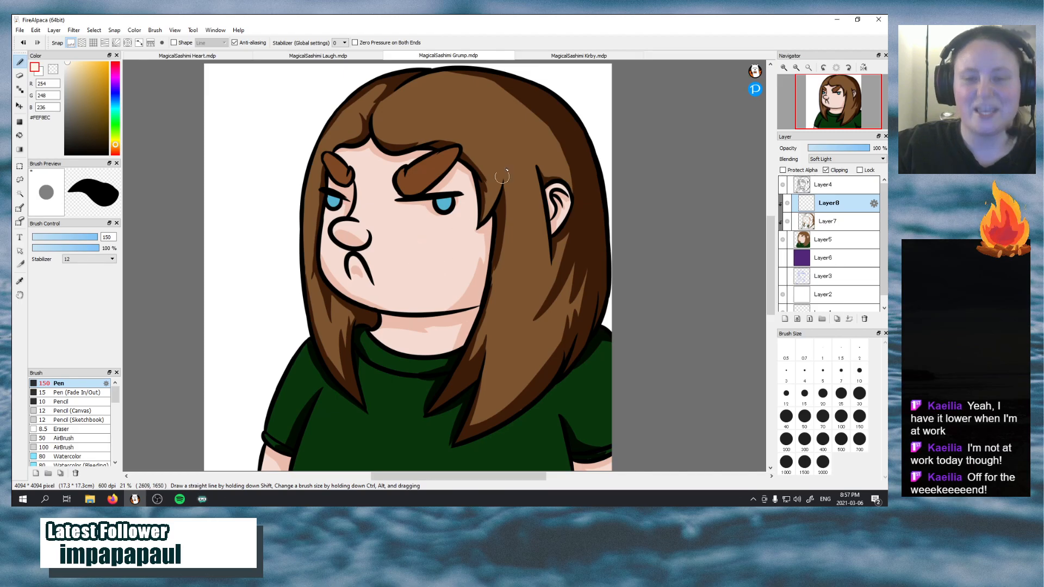
mouse_move(405, 106)
left_mouse_down()
mouse_move(494, 138)
mouse_move(513, 179)
left_mouse_up()
key("ctrl+z")
mouse_move(426, 85)
left_mouse_down()
mouse_move(390, 116)
mouse_move(479, 111)
mouse_move(487, 146)
left_mouse_up()
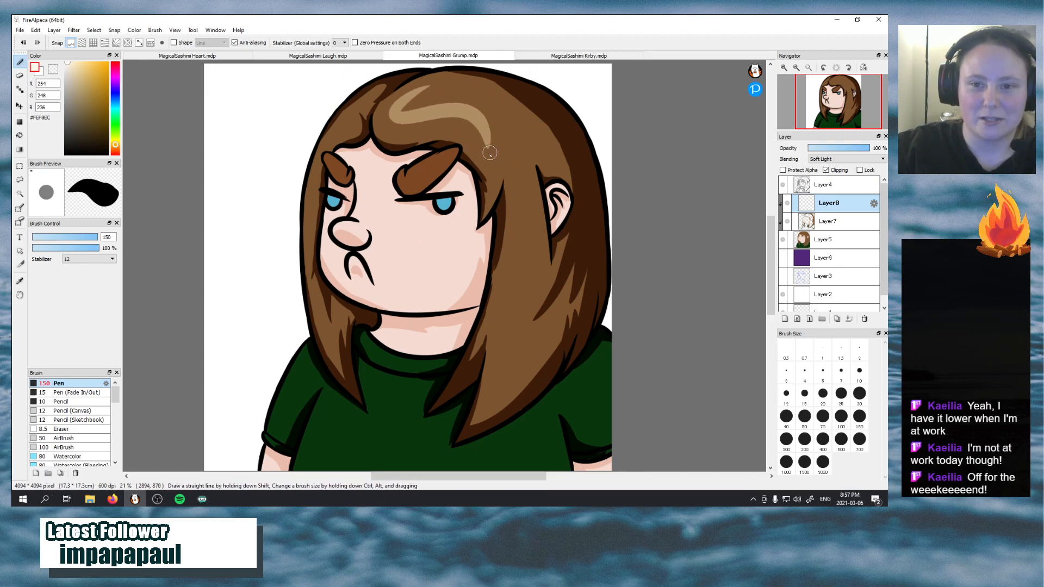
key("ctrl+z")
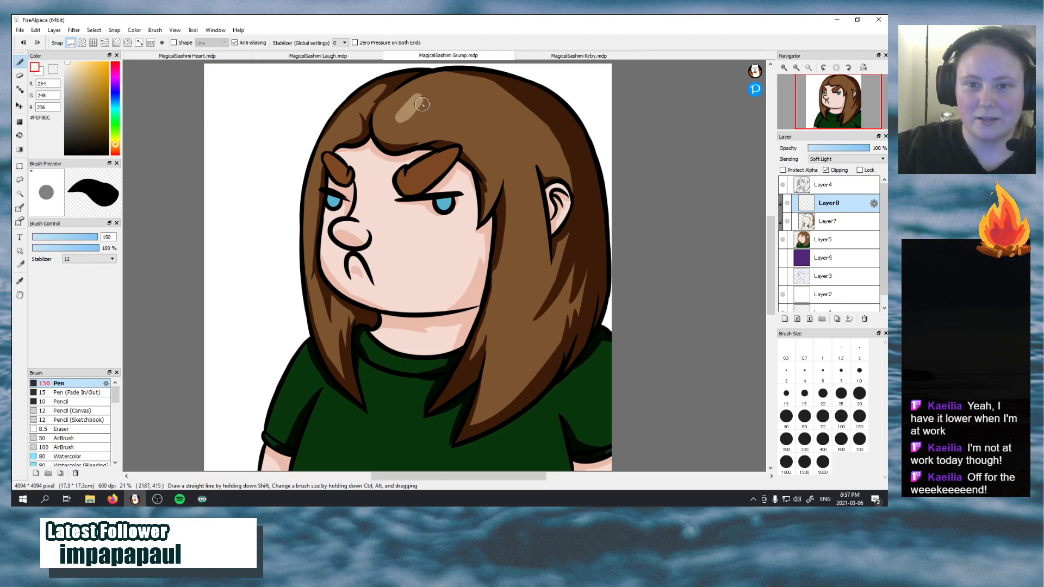
mouse_move(415, 86)
left_mouse_down()
mouse_move(421, 118)
mouse_move(487, 153)
left_mouse_up()
mouse_move(403, 111)
left_mouse_down()
mouse_move(462, 104)
mouse_move(484, 129)
mouse_move(412, 120)
mouse_move(496, 155)
left_mouse_up()
key("ctrl+z")
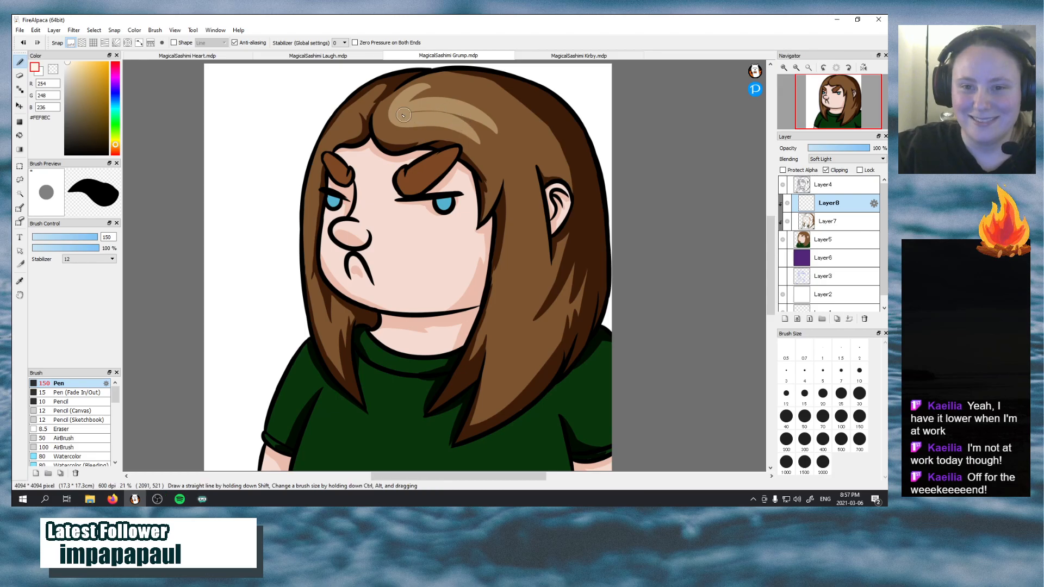
Widen the crown highlight along its lower and upper edges with pointed streaks running towards the temple, redoing two strokes
left_click_drag(414, 114, 481, 148)
left_click_drag(454, 114, 492, 178)
key("ctrl+z")
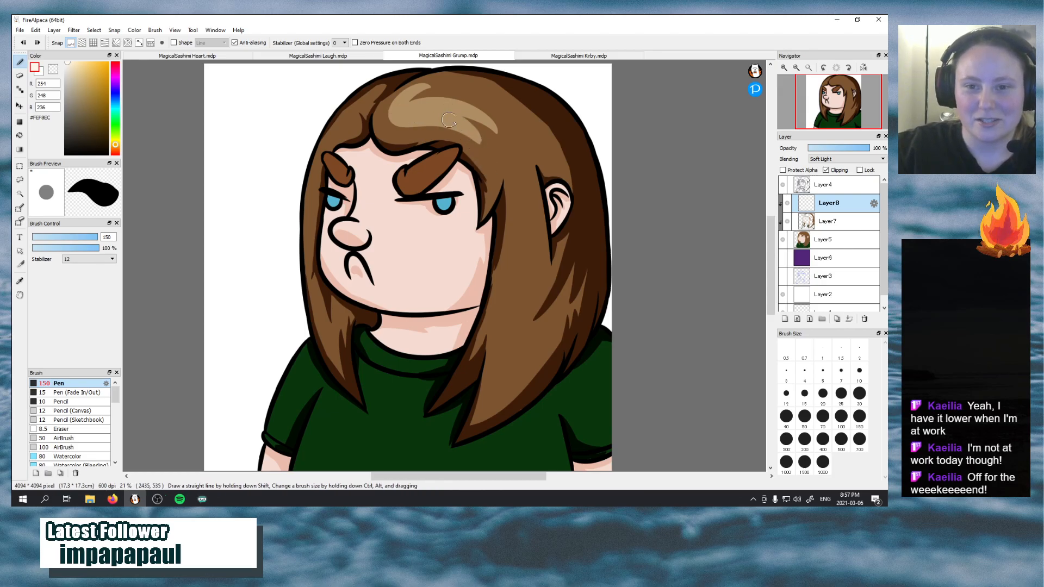
left_click_drag(455, 120, 495, 164)
left_click_drag(406, 107, 492, 119)
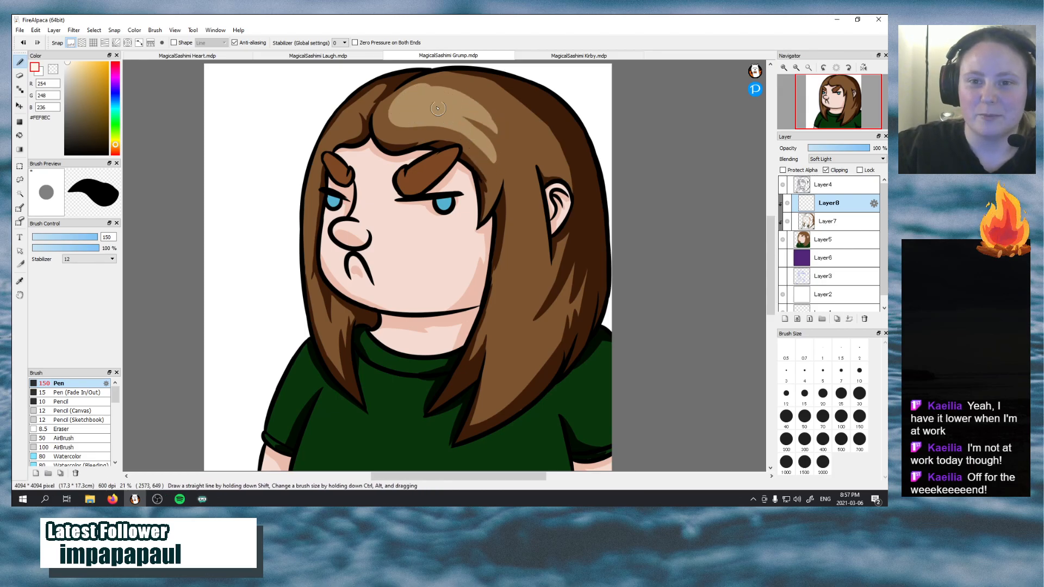
key("ctrl+z")
left_click_drag(408, 99, 491, 104)
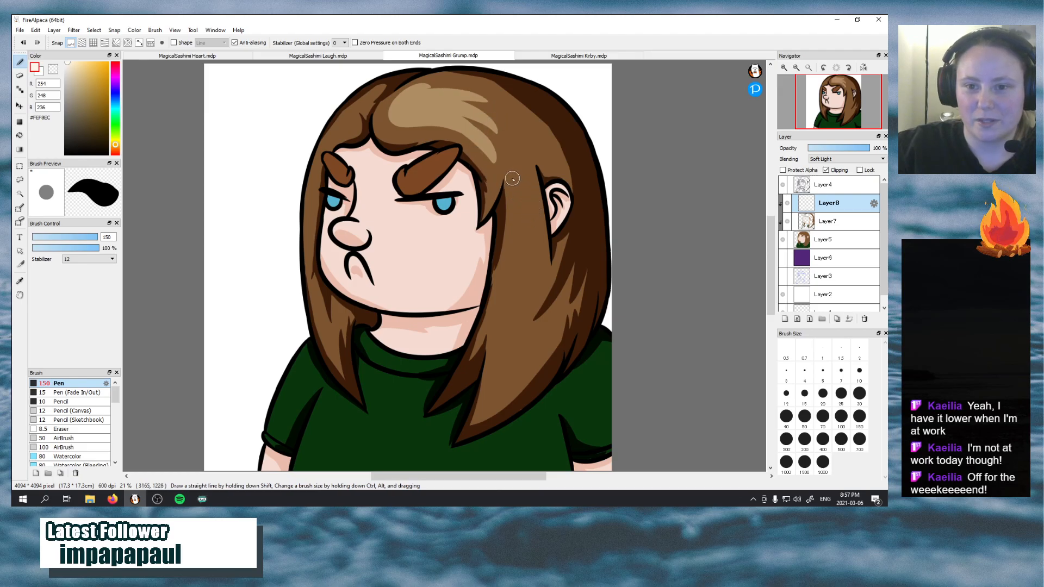
Paint a tapered Soft Light highlight streak down the long hair lock beside the cheek, redoing the first stroke and trying a side branch
mouse_move(512, 178)
left_mouse_down()
mouse_move(534, 252)
mouse_move(505, 336)
left_mouse_up()
key("ctrl+z")
mouse_move(496, 390)
left_mouse_down()
mouse_move(514, 286)
mouse_move(510, 264)
left_mouse_up()
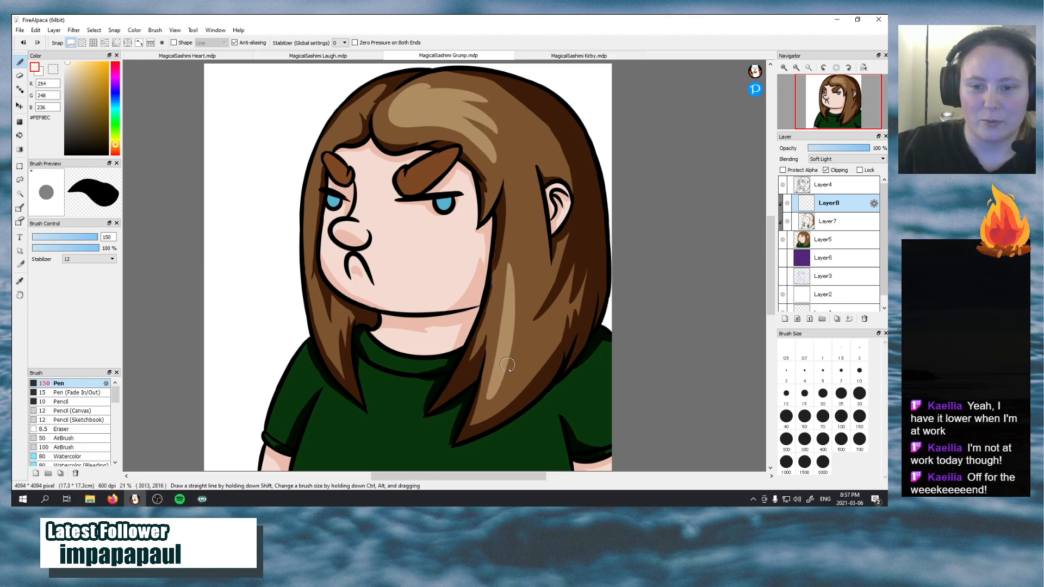
left_click_drag(508, 372, 534, 316)
key("ctrl+z")
left_click_drag(493, 395, 538, 301)
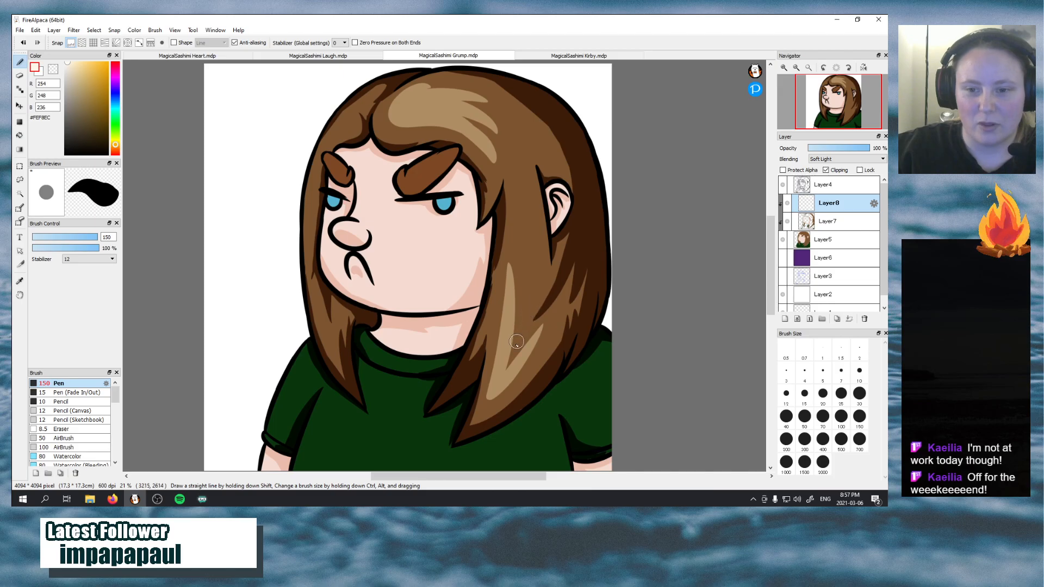
key("ctrl+z")
left_click_drag(491, 396, 538, 333)
key("ctrl+z")
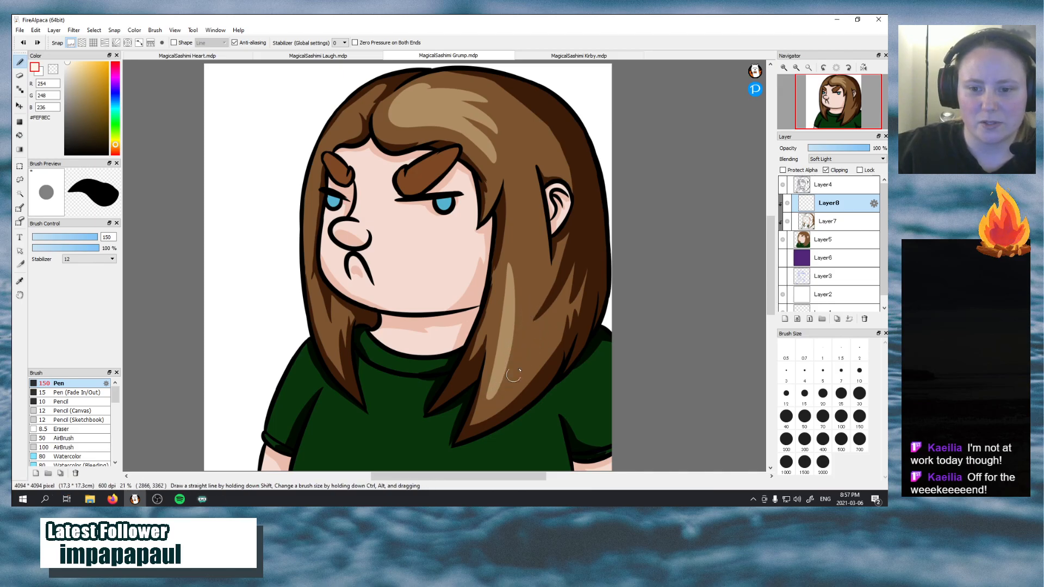
Widen the lock's highlight with pointed branches rising from its lower end towards the ear, redoing strokes that do not fit
mouse_move(492, 395)
left_mouse_down()
mouse_move(529, 343)
mouse_move(501, 270)
left_mouse_up()
key("ctrl+z")
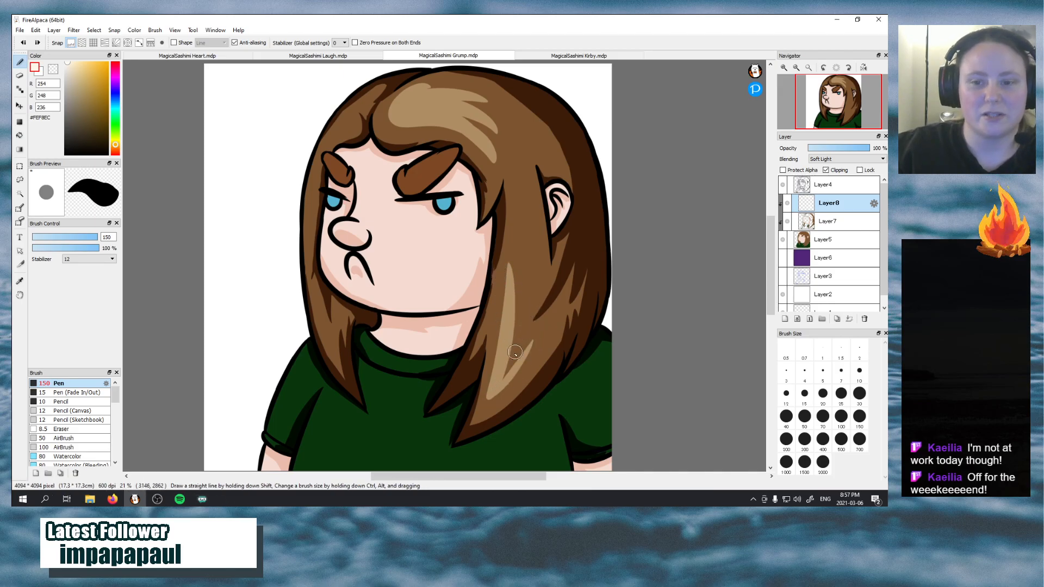
mouse_move(516, 340)
left_mouse_down()
mouse_move(507, 372)
mouse_move(506, 325)
mouse_move(510, 367)
mouse_move(525, 328)
mouse_move(511, 282)
left_mouse_up()
key("ctrl+z")
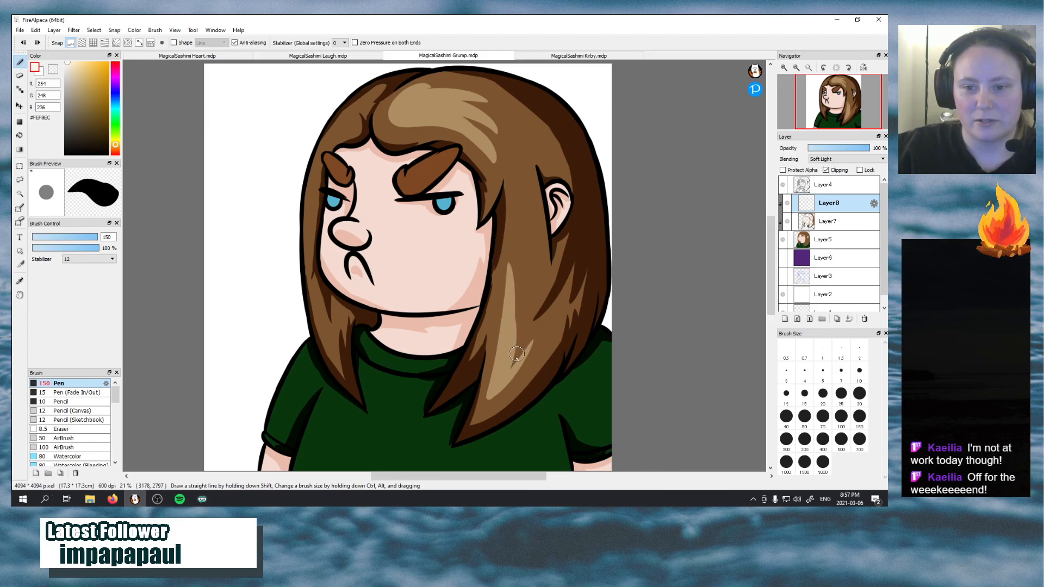
left_click_drag(514, 366, 539, 224)
key("ctrl+z")
left_click_drag(512, 359, 526, 224)
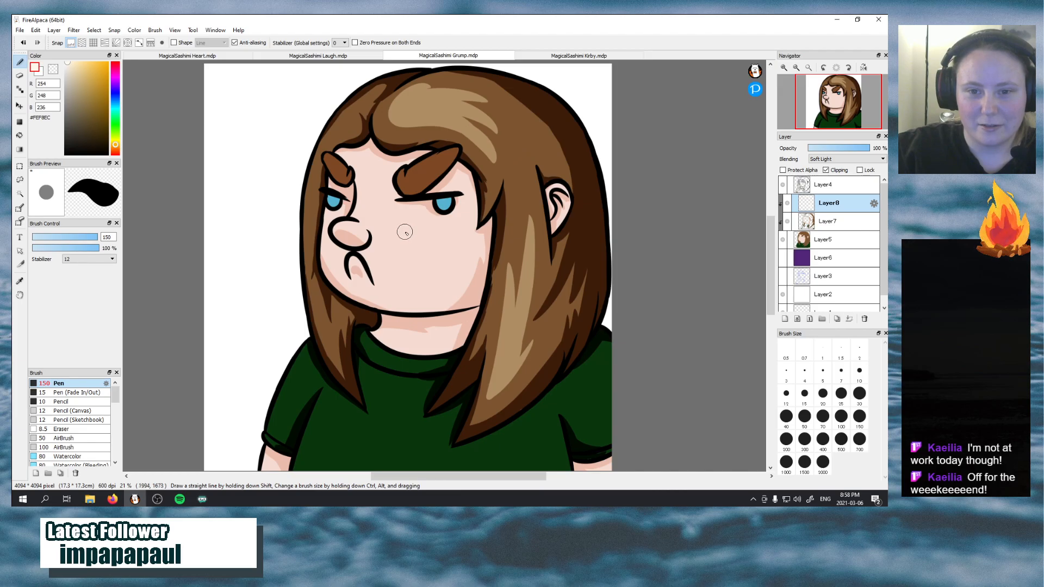
Dab an oval highlight on the cheek and paint a curved highlight on the lower shirt beside the front sleeve
left_click(420, 233)
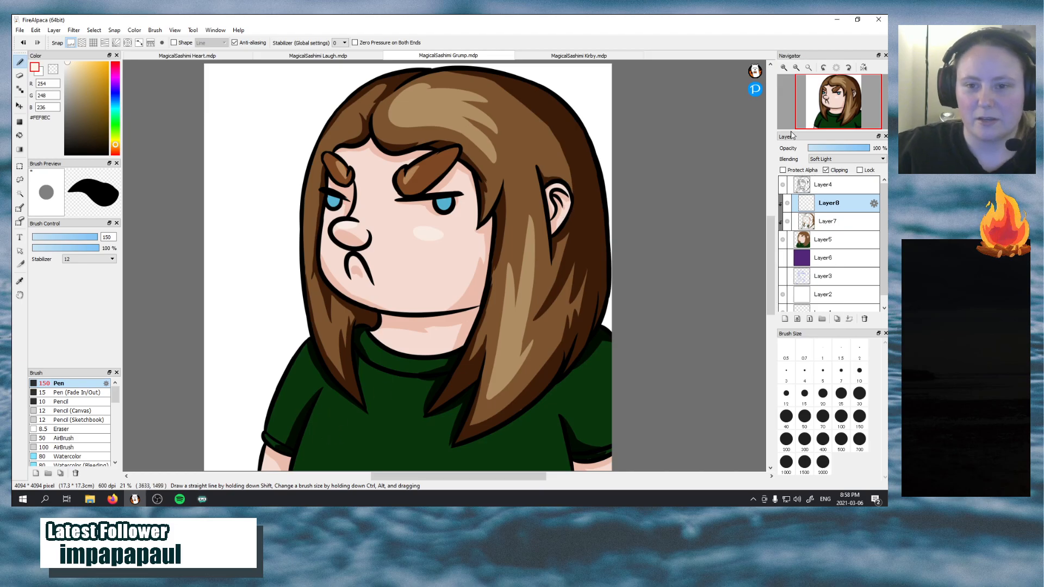
mouse_move(826, 102)
left_click_drag(826, 102, 816, 108)
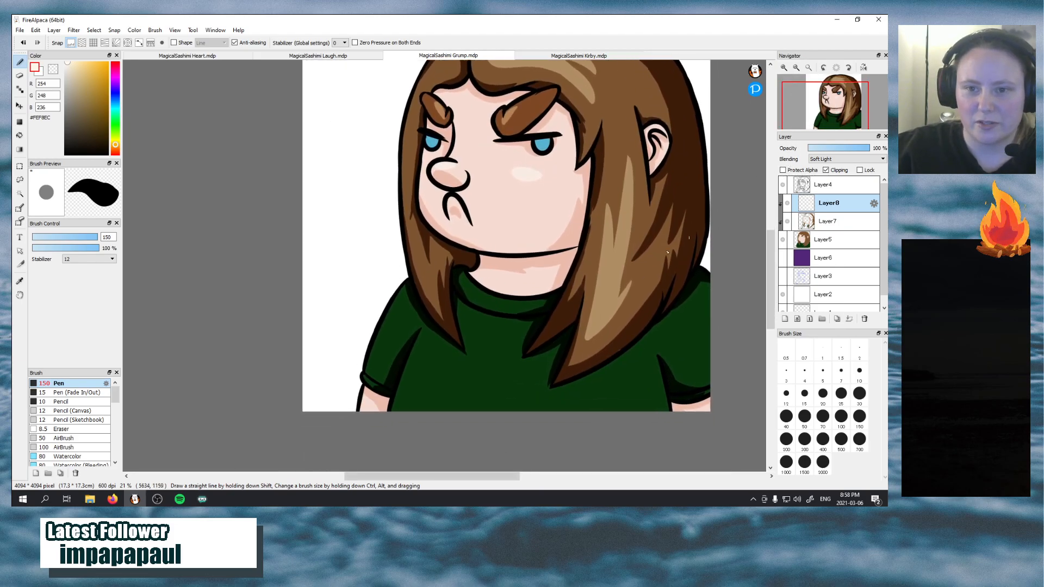
mouse_move(413, 411)
left_mouse_down()
mouse_move(431, 349)
mouse_move(393, 427)
mouse_move(427, 371)
mouse_move(413, 436)
left_mouse_up()
key("ctrl+z")
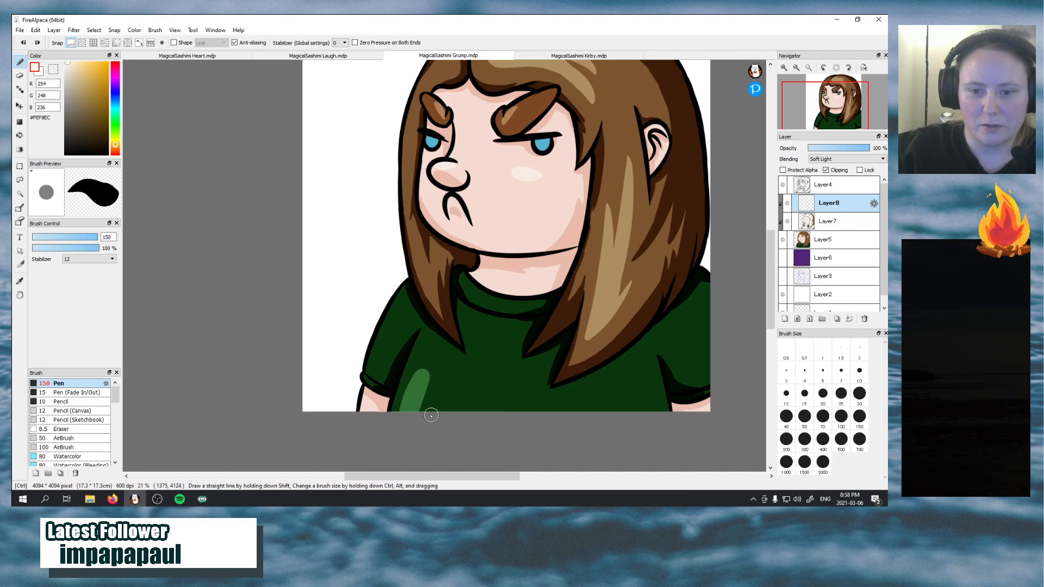
left_click_drag(424, 397, 441, 411)
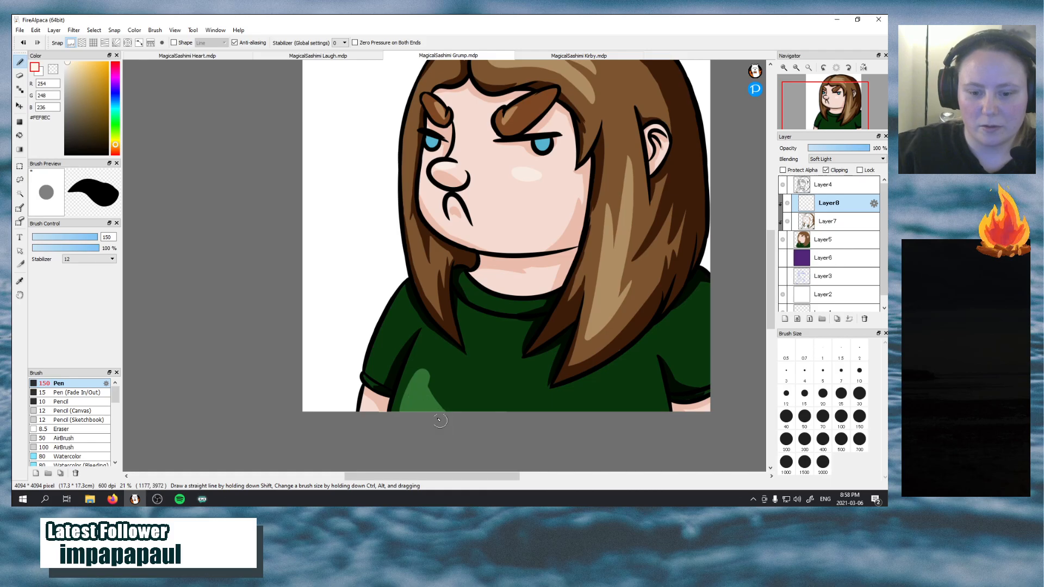
Paint highlights on both shirt sleeves and on the lower shirt beneath the tip of the long hair lock
left_click_drag(404, 286, 365, 363)
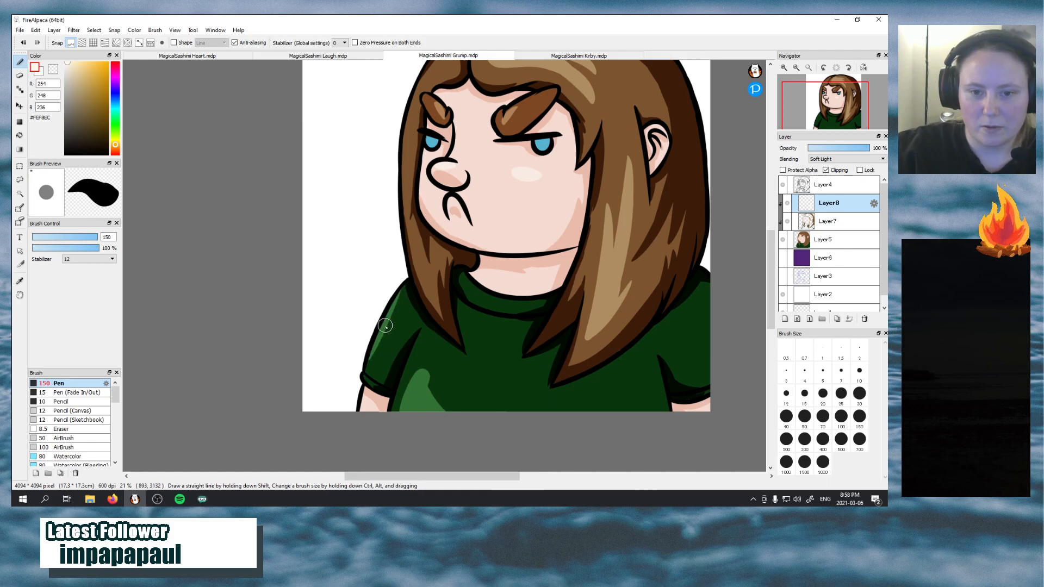
left_click_drag(825, 109, 848, 106)
mouse_move(541, 325)
left_mouse_down()
mouse_move(515, 364)
mouse_move(564, 382)
mouse_move(523, 366)
mouse_move(554, 383)
mouse_move(532, 363)
left_mouse_up()
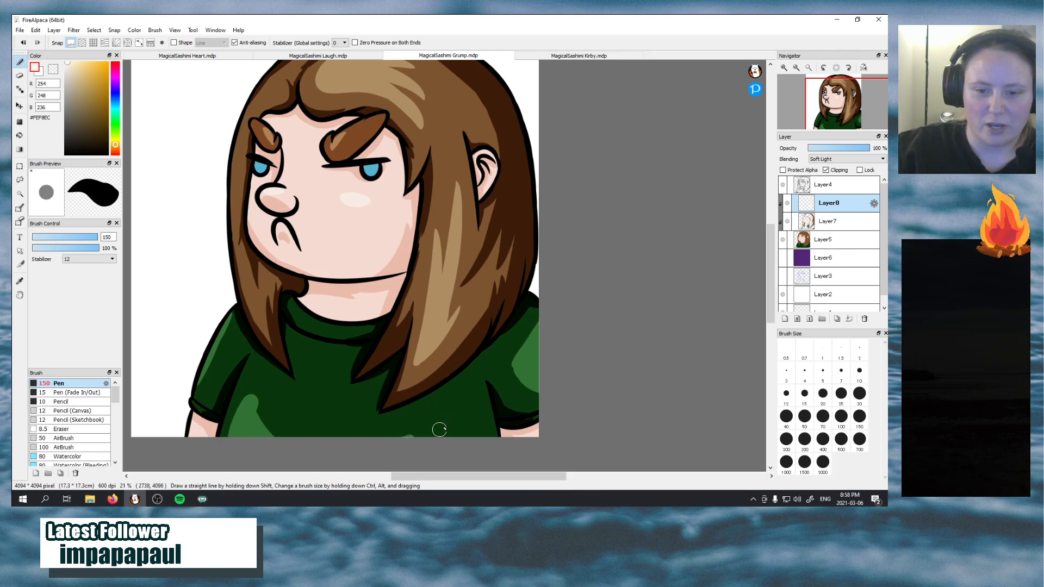
left_click_drag(438, 426, 460, 468)
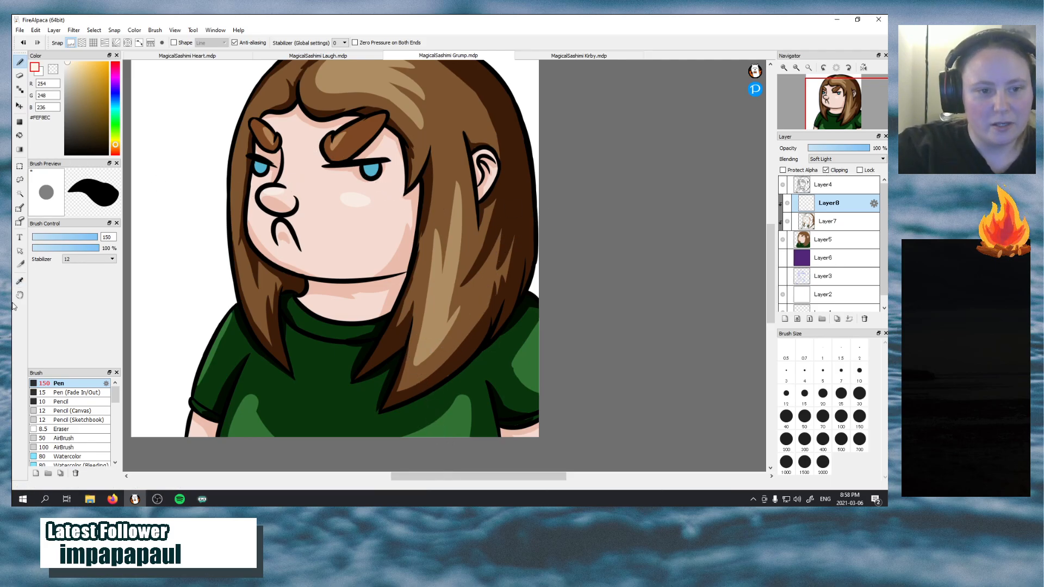
Sample the blue iris colour #57B3D0 and shade the upper part of both irises on Layer7 with the Pen
left_click(20, 281)
left_click(370, 171)
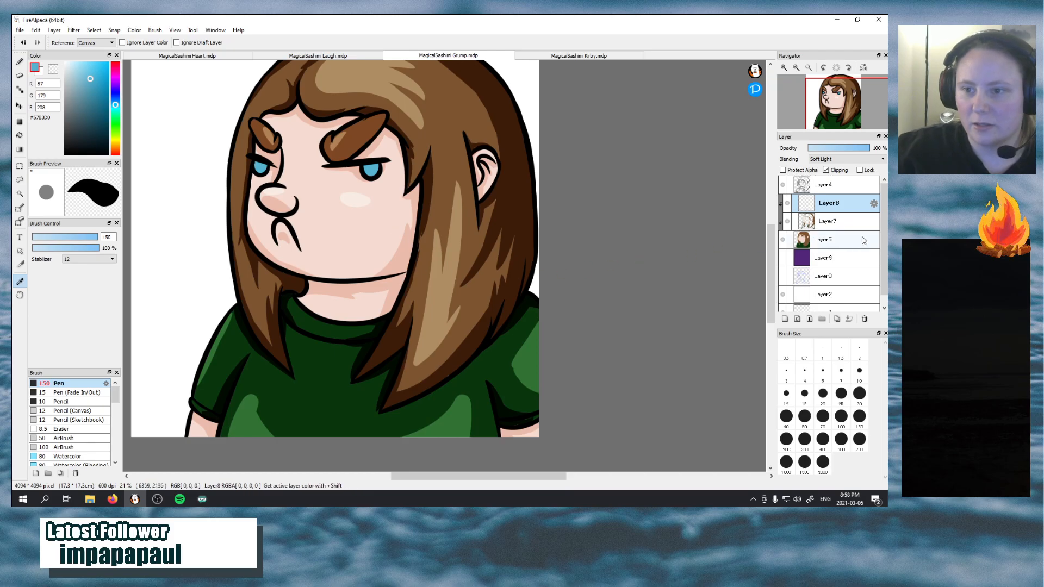
left_click(850, 221)
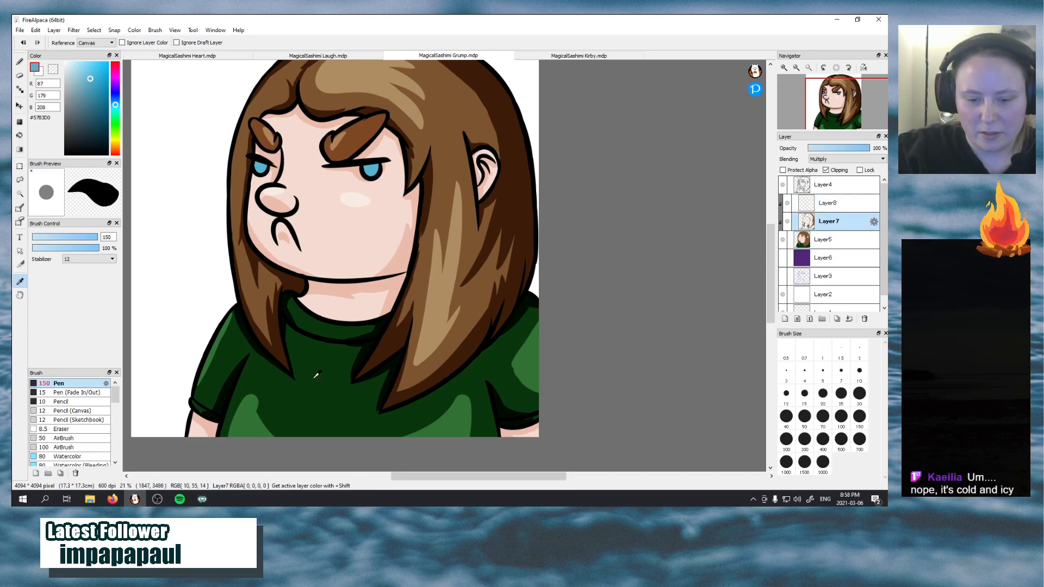
key("b")
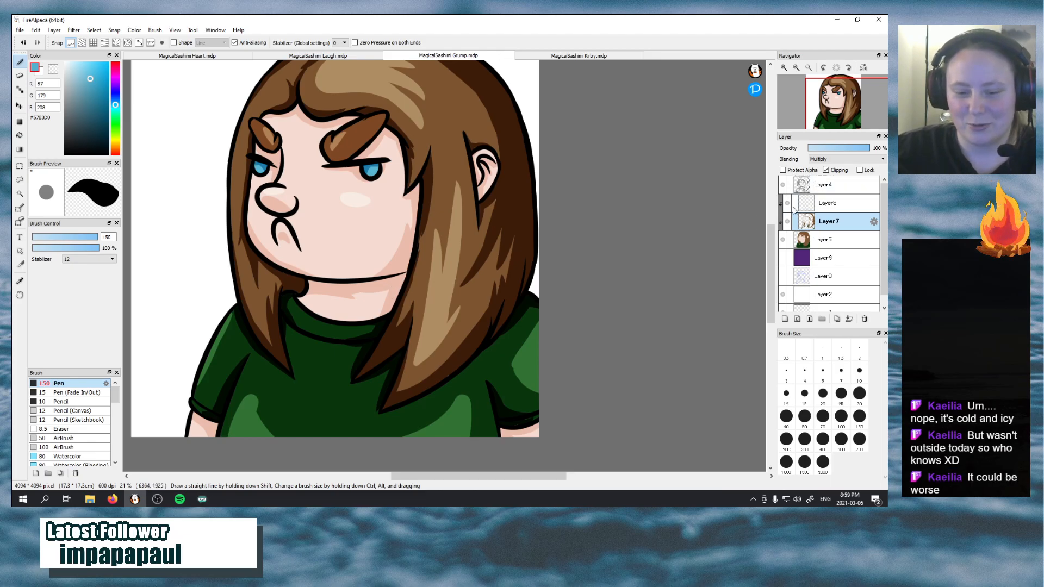
Set Layer8 to Normal blending, sample the highlight colour #FEF8EC from the hair, and restore Layer8 to Soft Light
left_click(840, 205)
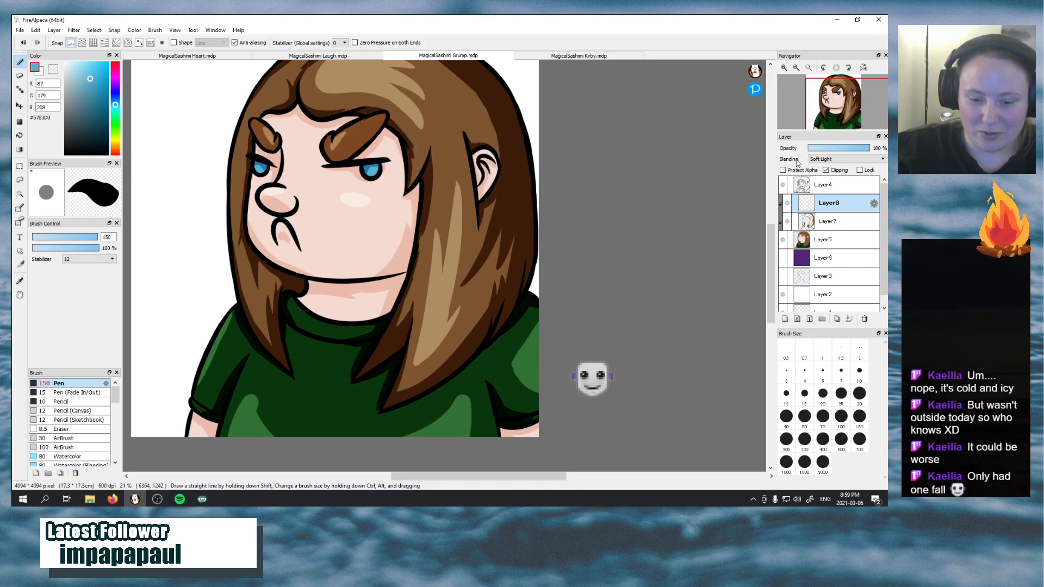
left_click(833, 159)
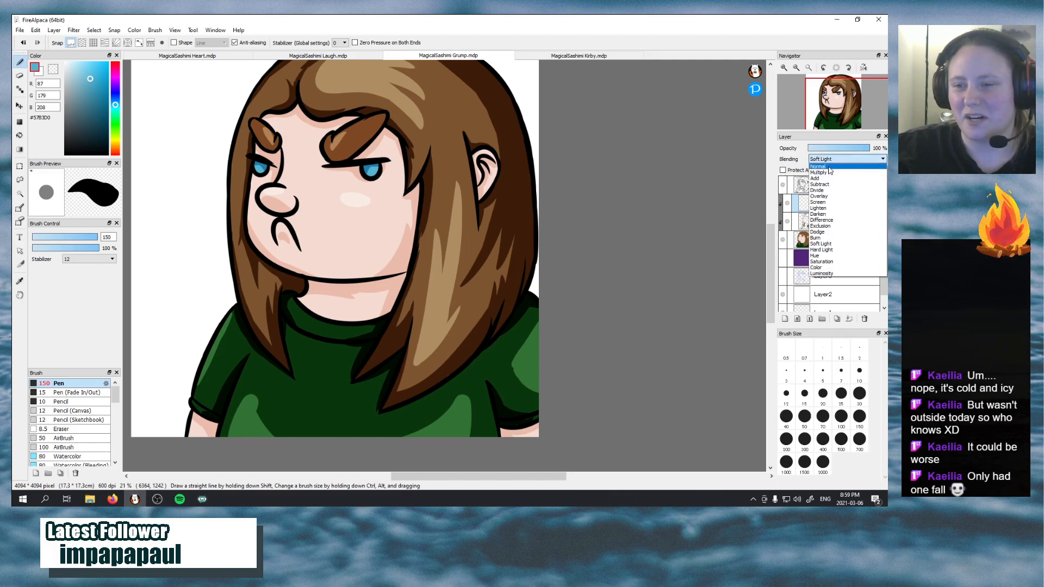
left_click(826, 171)
left_click(20, 281)
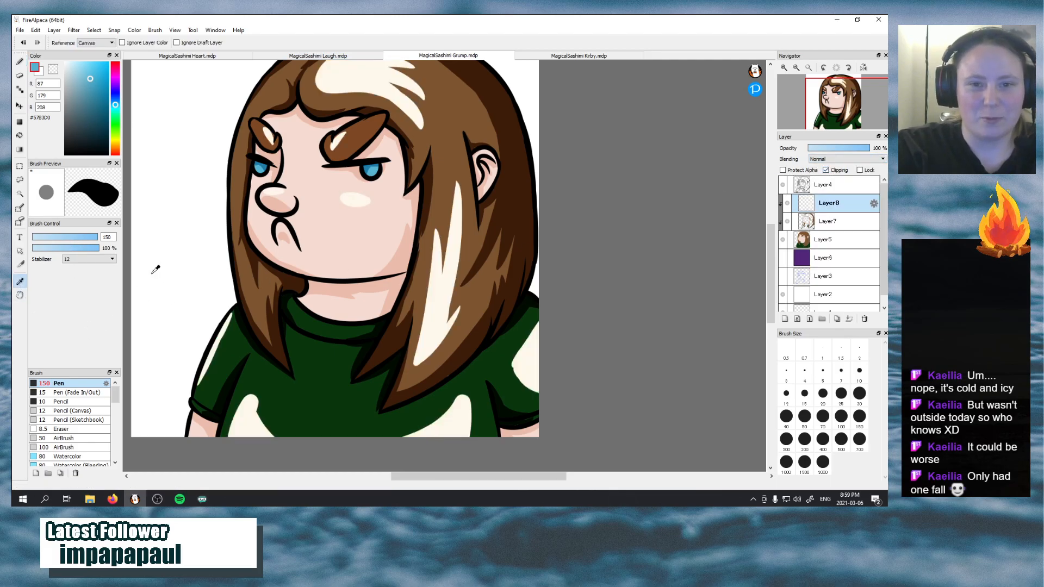
left_click(348, 81)
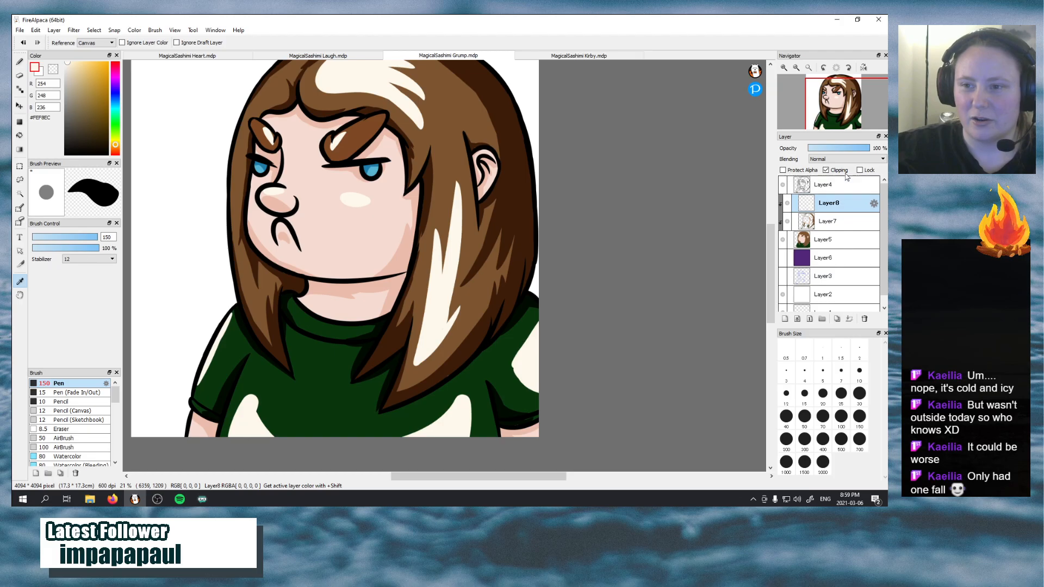
left_click(853, 158)
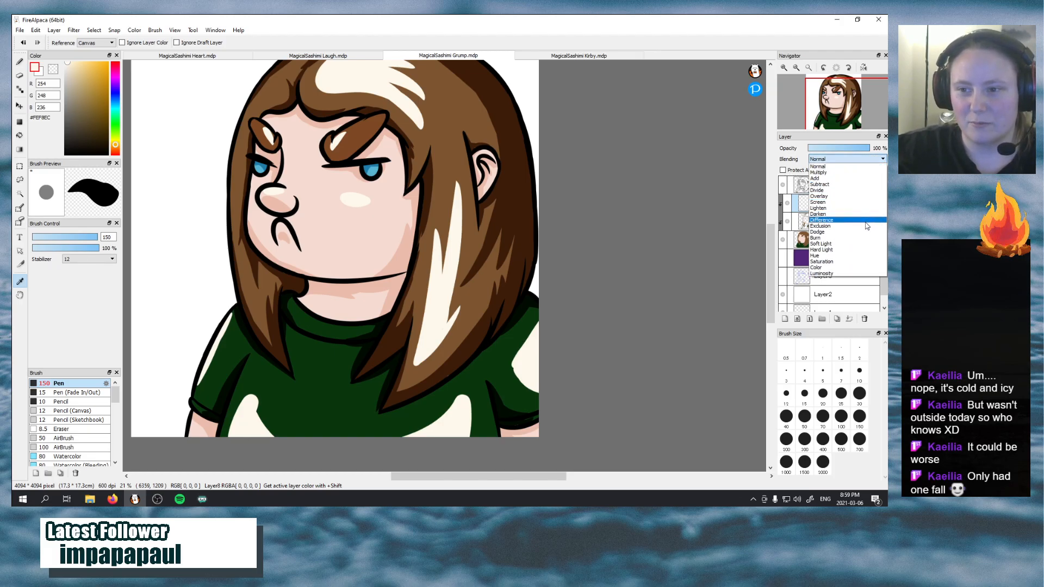
left_click(865, 244)
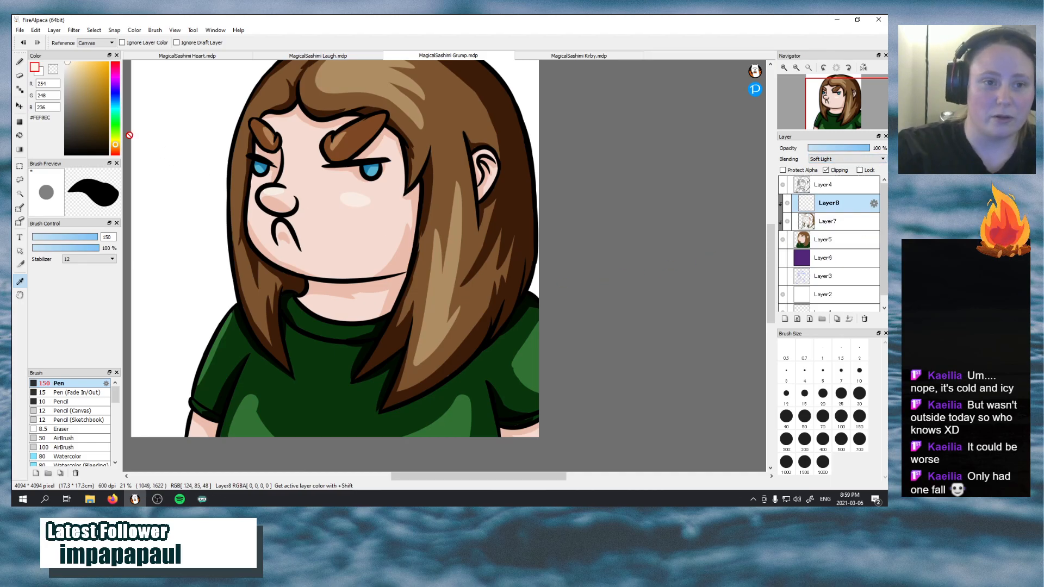
With the Pen, add highlights to both irises and along the hair on the far side of the face
key("b")
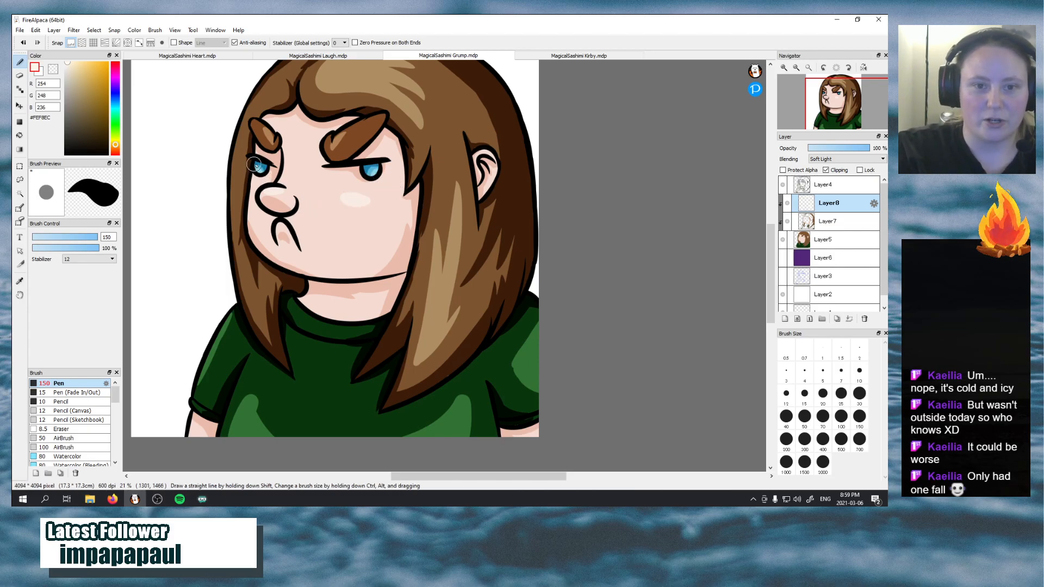
mouse_move(249, 115)
left_mouse_down()
mouse_move(232, 172)
mouse_move(245, 116)
mouse_move(233, 159)
mouse_move(235, 226)
left_mouse_up()
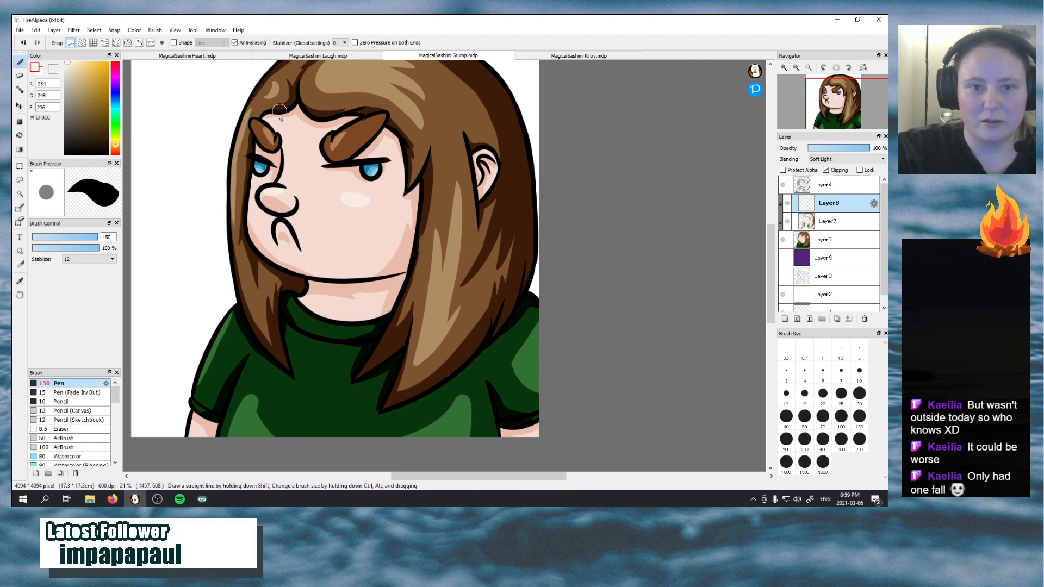
left_click_drag(243, 267, 266, 333)
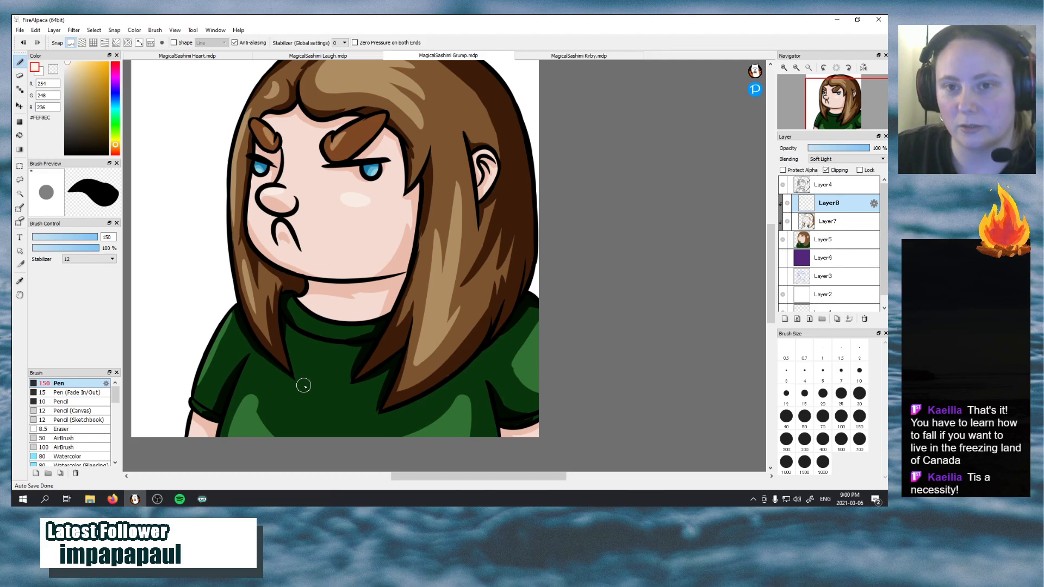
Save MagicalSashimi Grump.mdp and MagicalSashimi Laugh.mdp
left_click(20, 29)
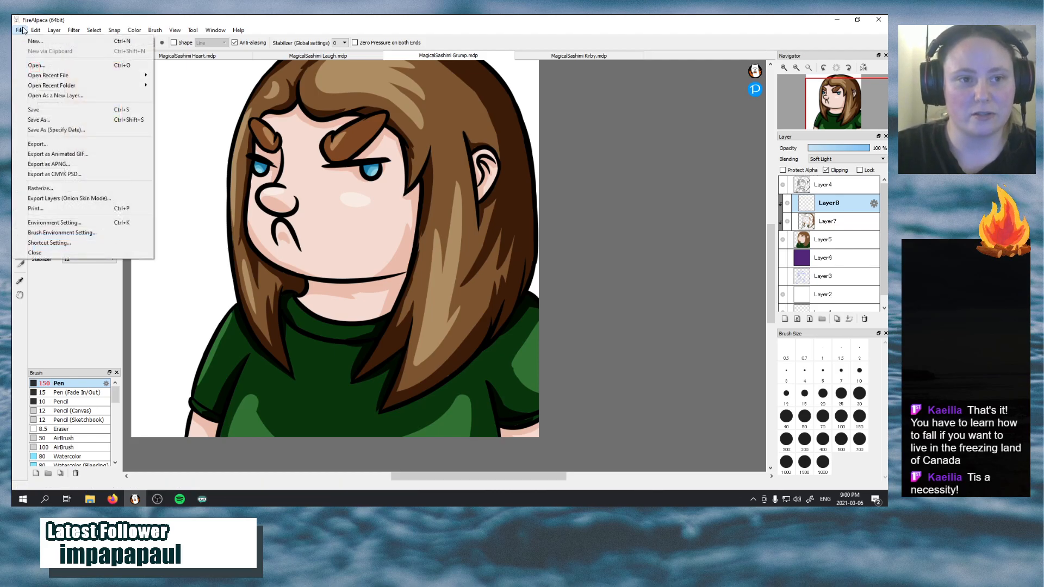
left_click(51, 108)
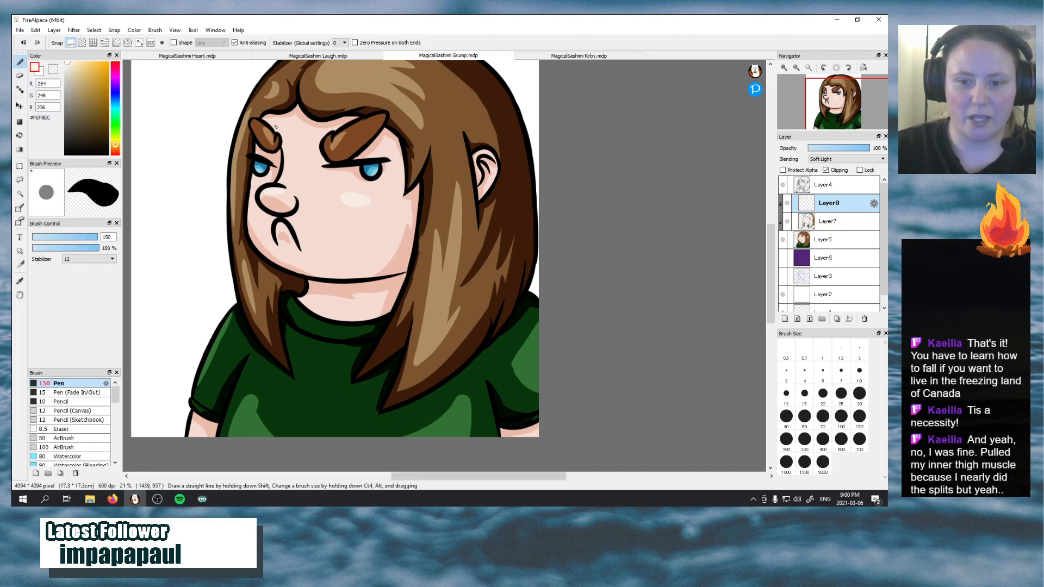
scroll(276, 127, "down", 10)
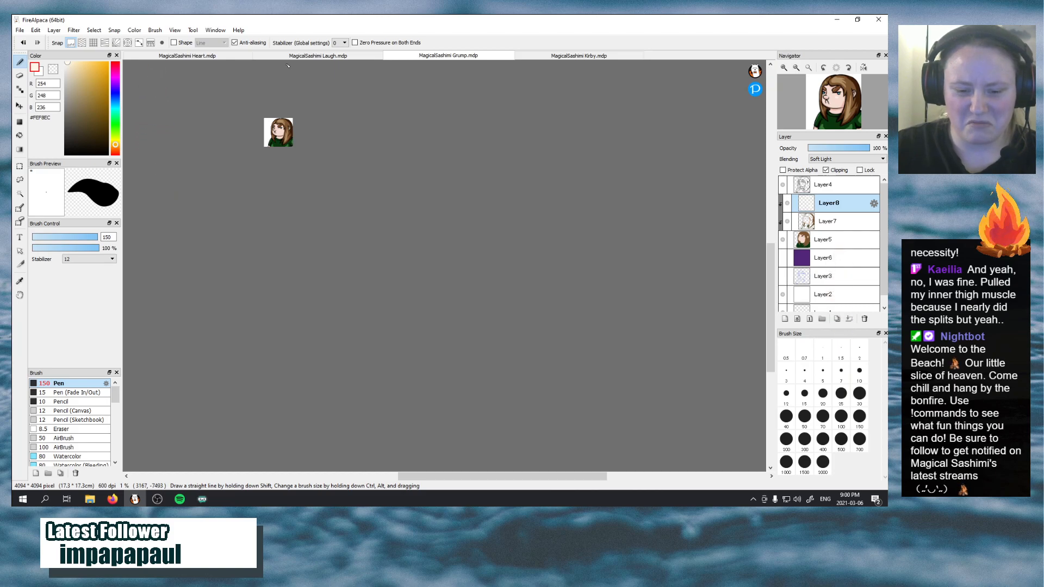
left_click(318, 56)
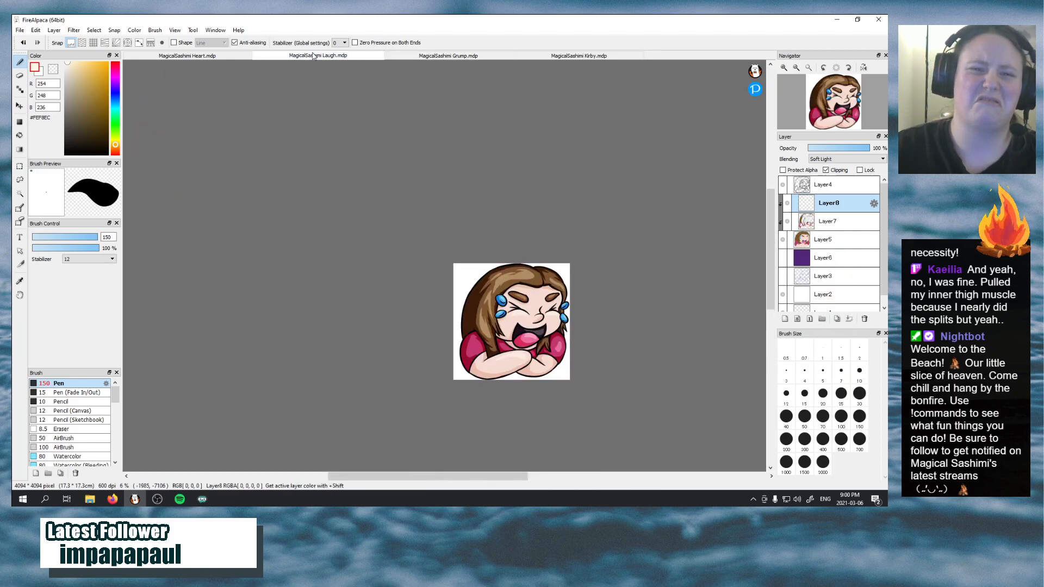
left_click(20, 31)
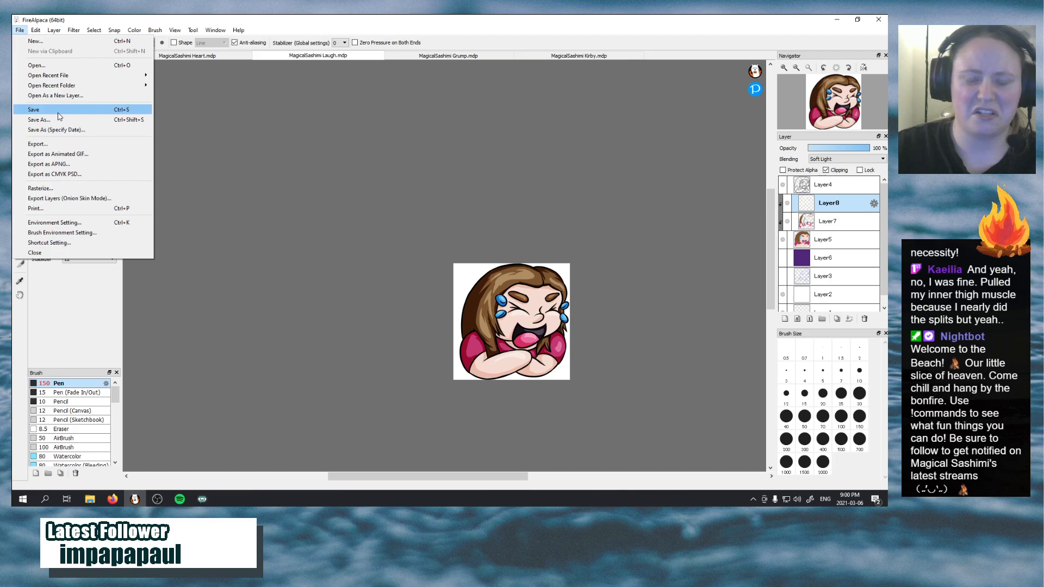
left_click(37, 110)
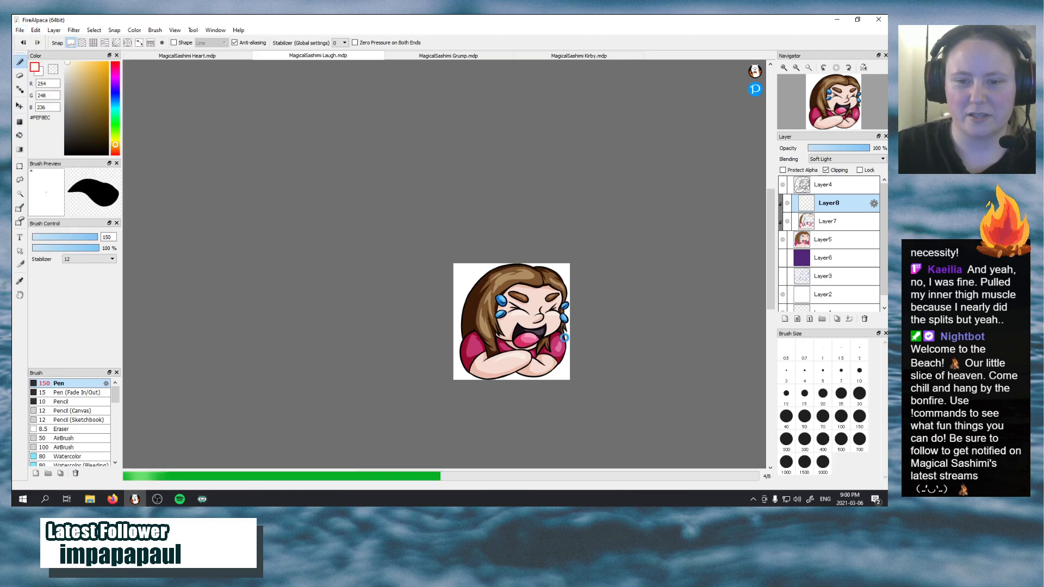
Examine the Laugh, Grump, Heart and Kirby emotes at thumbnail size to compare how they read when small
left_click_drag(588, 445, 472, 265)
scroll(472, 265, "down", 5)
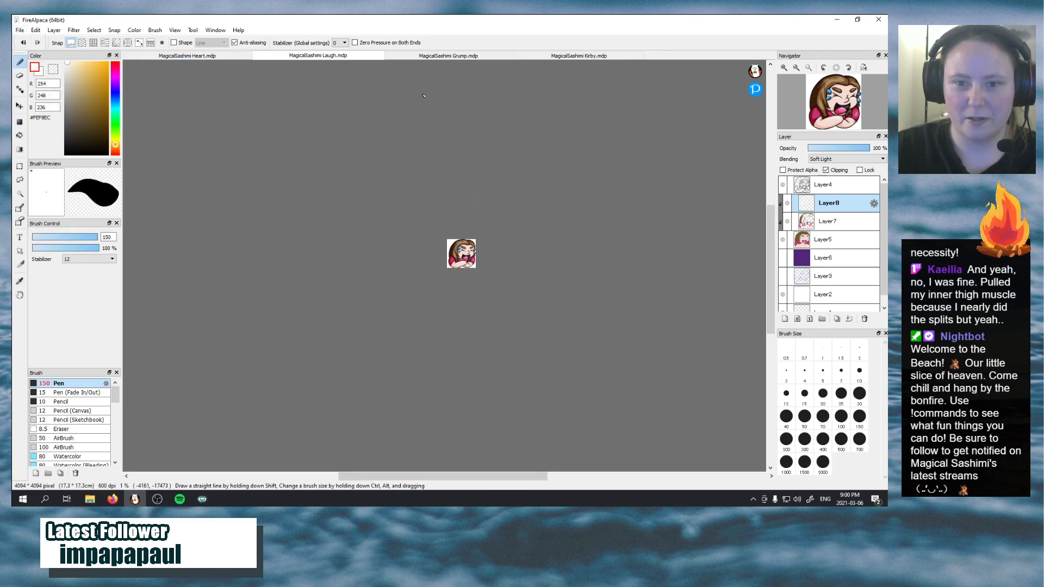
left_click(405, 56)
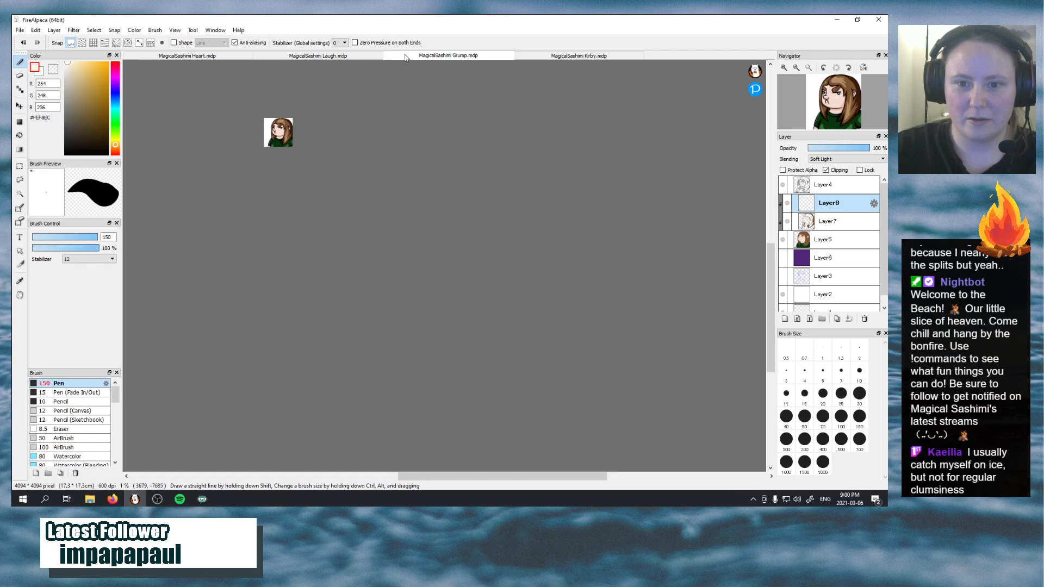
left_click(205, 57)
scroll(292, 97, "down", 5)
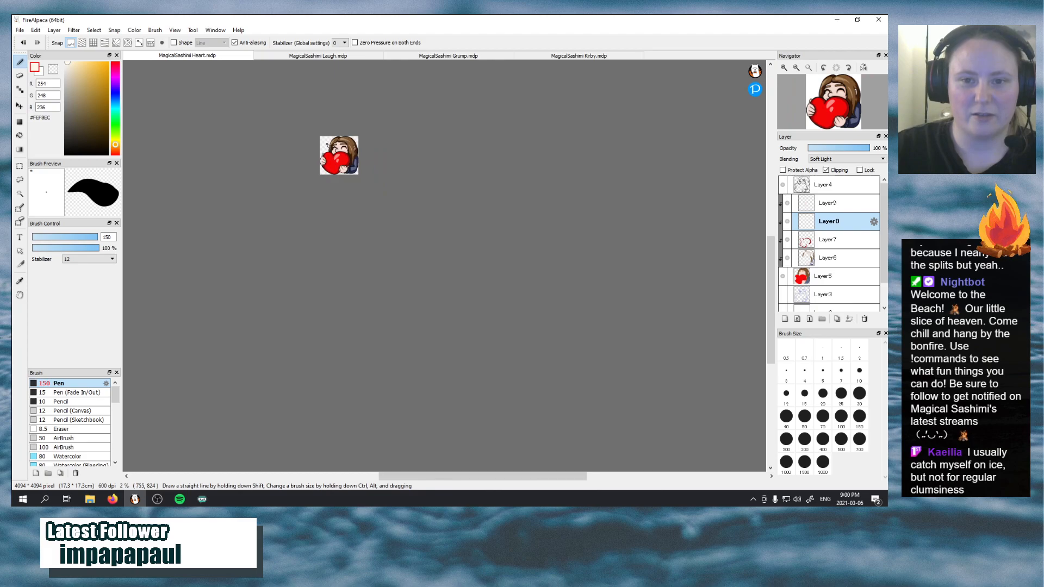
left_click(611, 55)
scroll(533, 82, "down", 5)
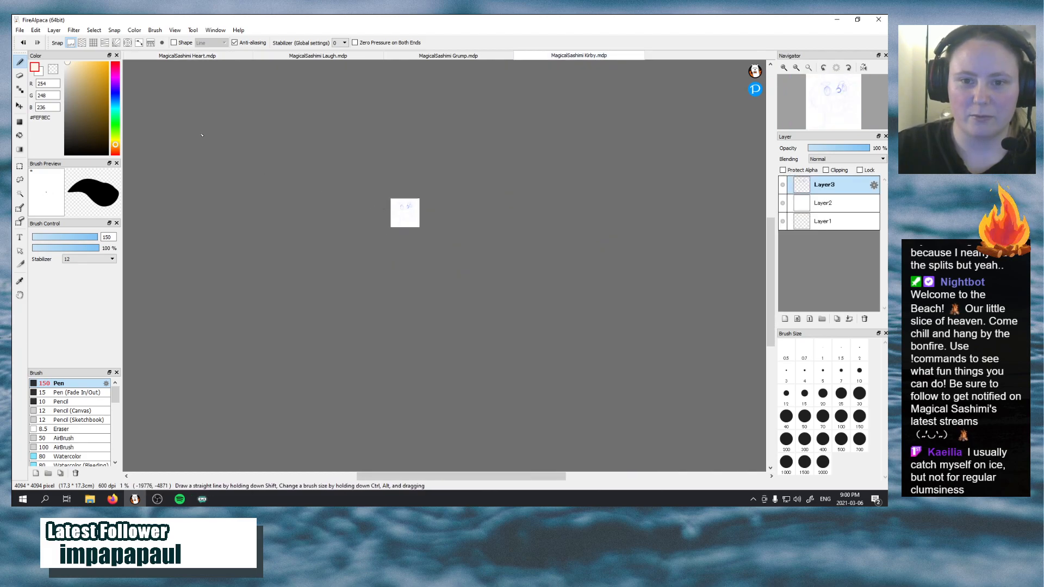
left_click(459, 56)
left_click(610, 56)
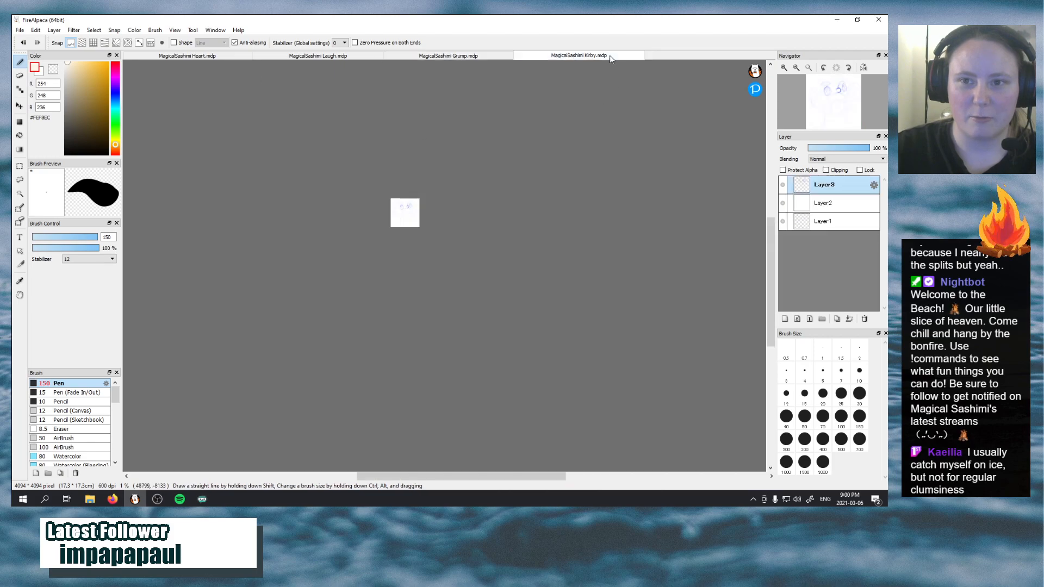
left_click(431, 55)
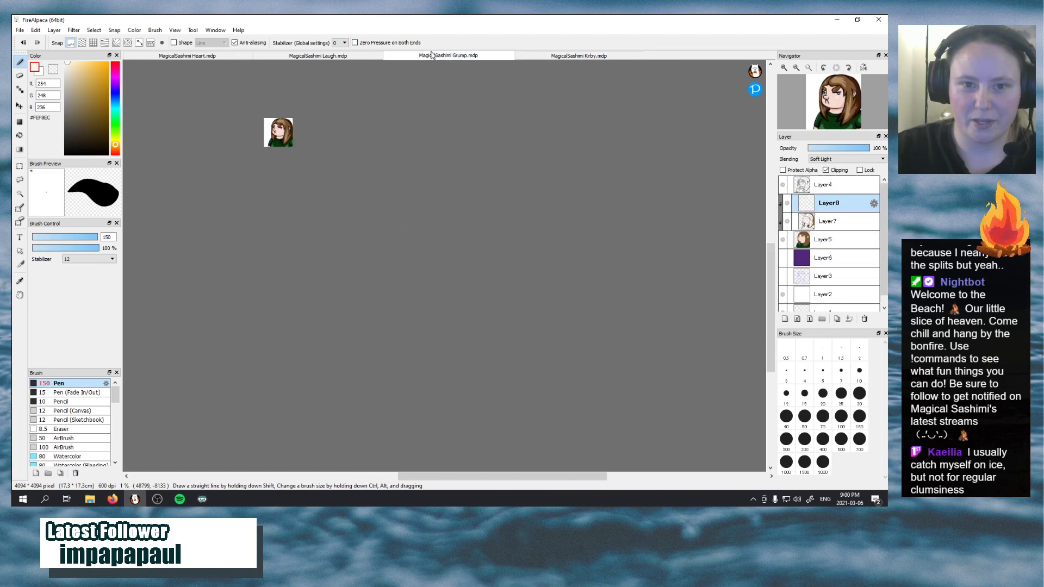